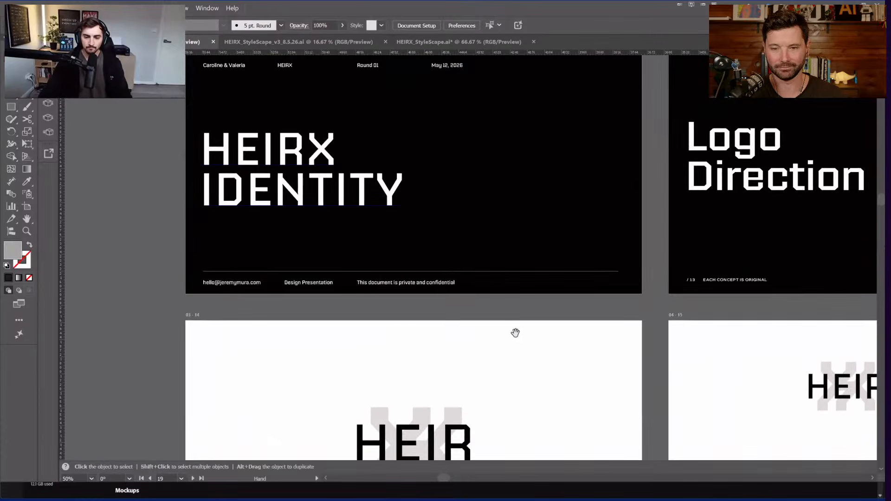
Step: Zoom out on HEIRX_StyleScape.ai and pan the first style-scape board toward its headline and photos
drag(566, 398, 529, 300)
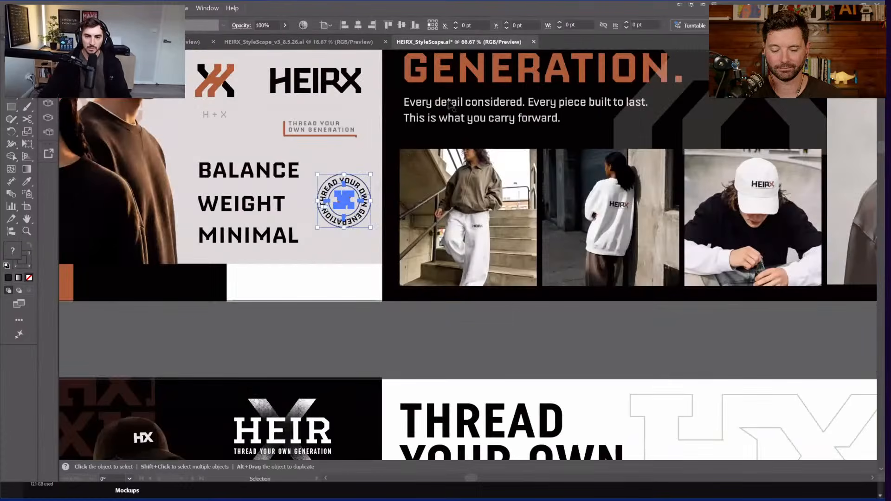
key(ctrl+minus)
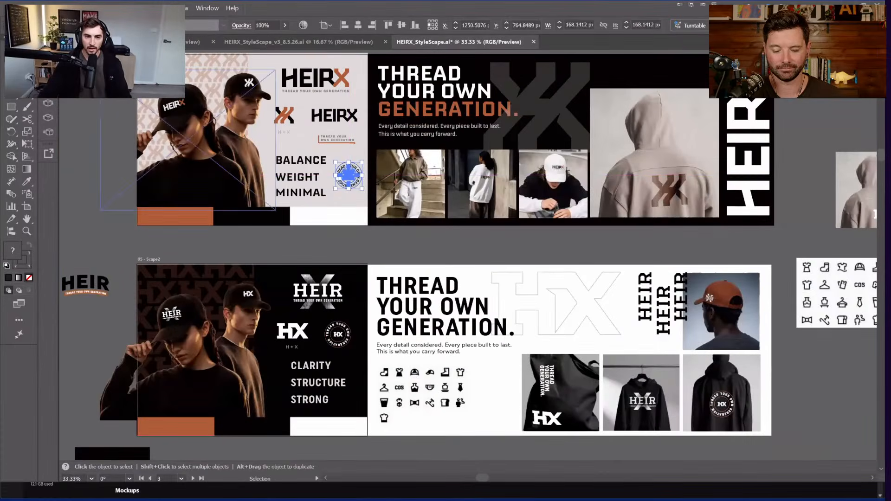
scroll(103, 99, up, 1)
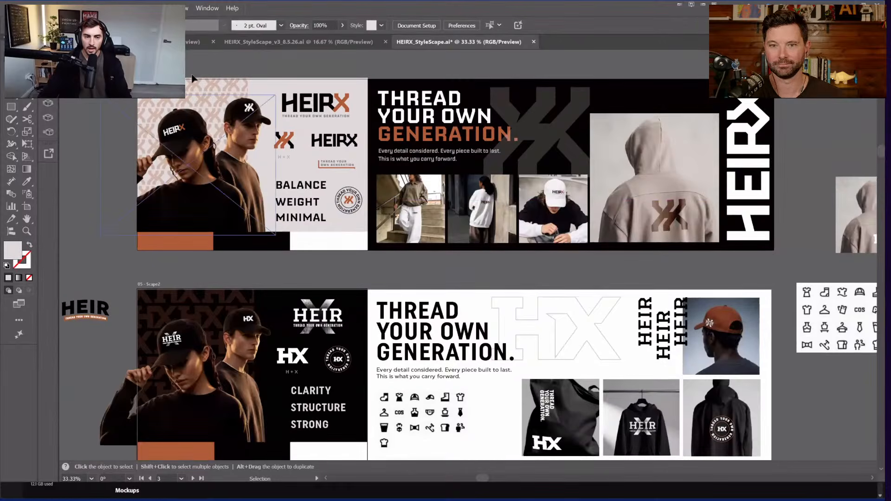
scroll(171, 100, up, 1)
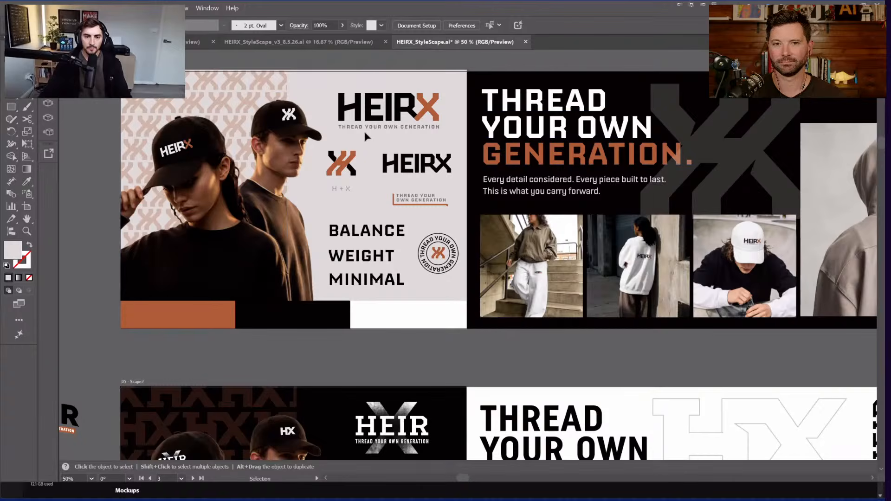
scroll(454, 189, up, 2)
drag(347, 195, 509, 232)
drag(547, 282, 373, 232)
Step: Pan back and forth along the first style-scape board
scroll(589, 196, down, 1)
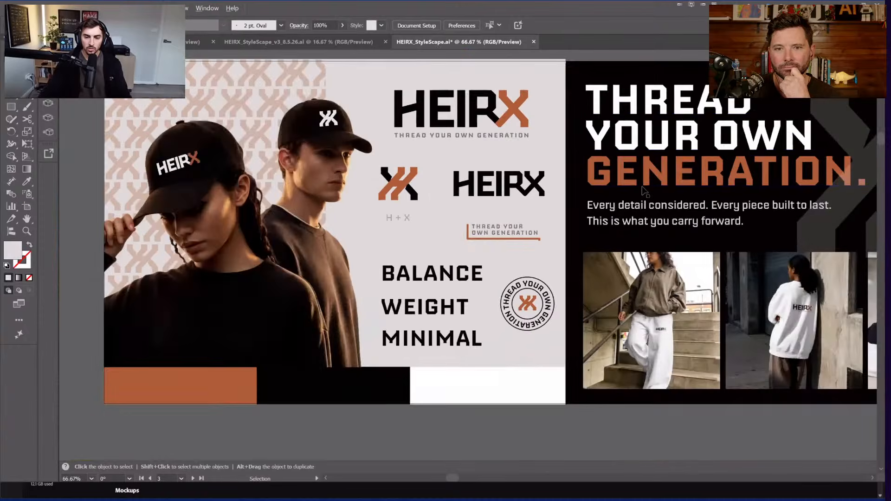
drag(776, 160, 596, 161)
drag(673, 172, 301, 173)
drag(444, 171, 575, 173)
scroll(574, 173, down, 1)
scroll(585, 131, down, 1)
Step: Move to the second HEIR style-scape and pan over its product mockups and headline
drag(568, 275, 546, 187)
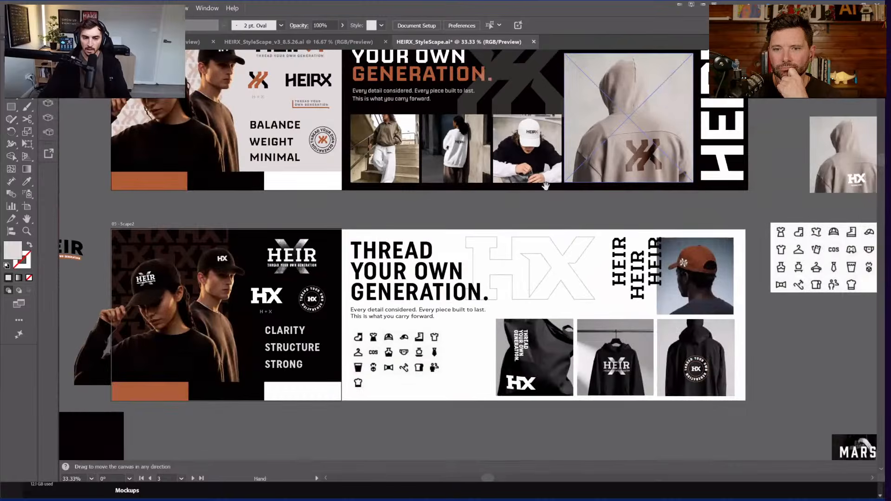
drag(319, 213, 379, 135)
scroll(431, 217, up, 2)
scroll(589, 266, up, 1)
drag(431, 217, 531, 227)
scroll(589, 266, down, 2)
drag(728, 220, 513, 213)
drag(787, 215, 758, 219)
Step: View the moodboards in the v3 style-scape document
click(299, 42)
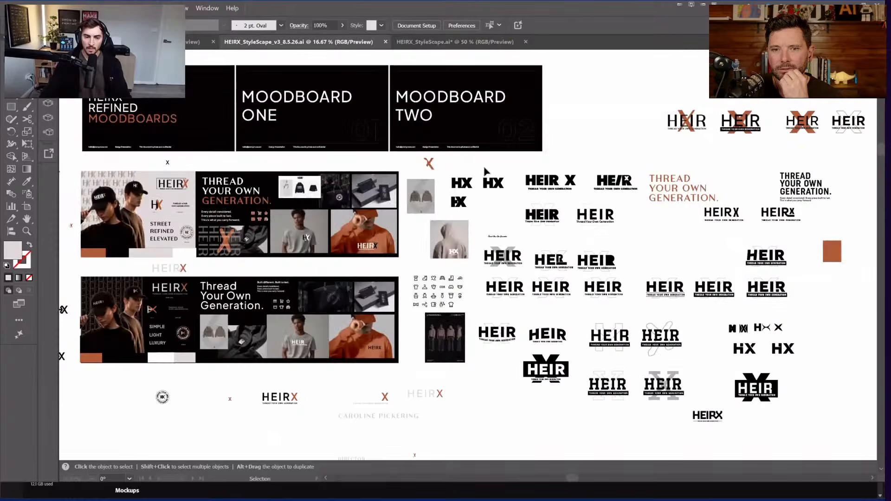
drag(48, 214, 152, 215)
scroll(219, 173, up, 1)
drag(218, 174, 306, 113)
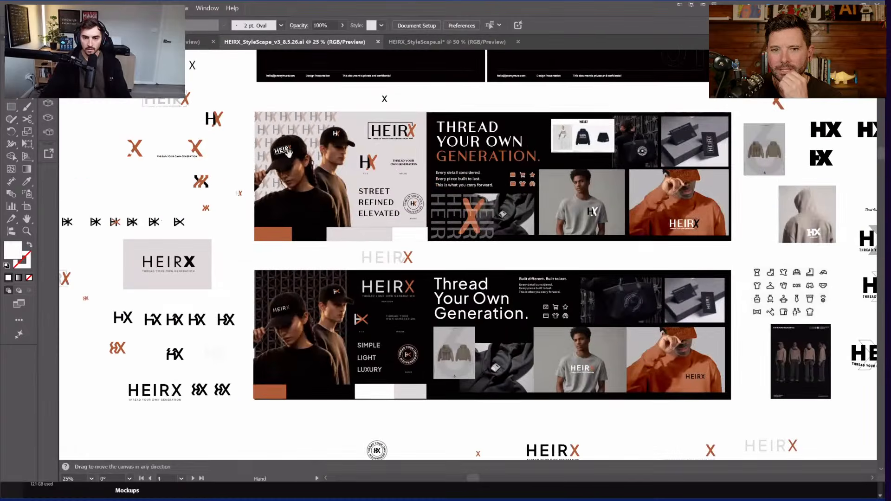
scroll(416, 144, up, 1)
drag(464, 126, 591, 140)
Step: Back in HEIRX_StyleScape.ai, move the distressed X image, undo the move, and deselect it
click(444, 43)
scroll(265, 129, up, 2)
scroll(497, 187, up, 1)
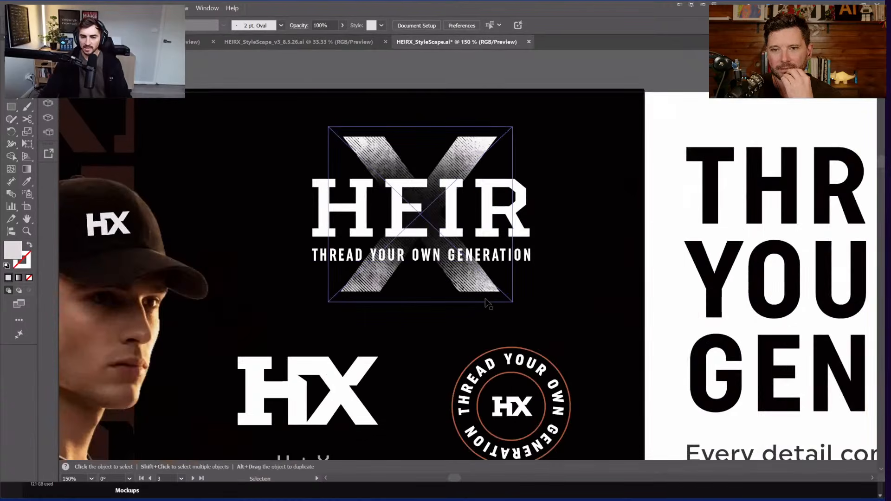
drag(463, 156, 566, 157)
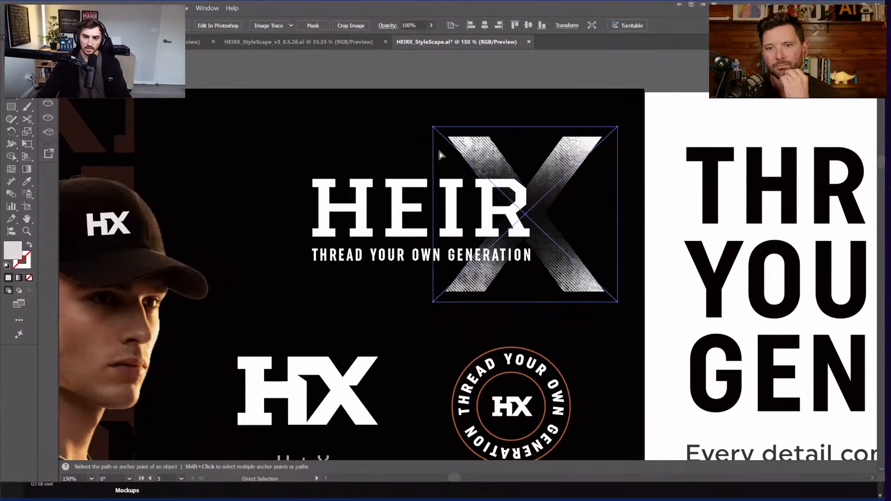
key(ctrl+z)
click(434, 86)
Step: Pan toward the tote mockup and back onto the board
scroll(458, 112, down, 2)
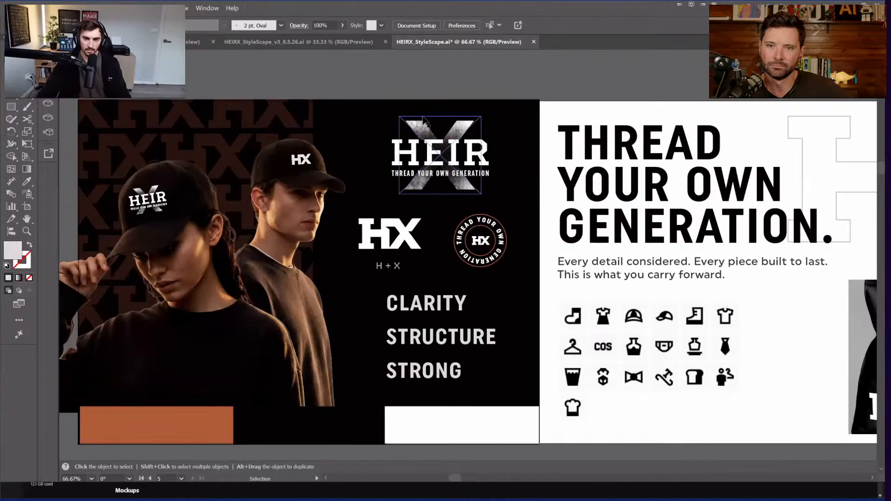
scroll(445, 149, down, 1)
scroll(445, 150, right, 2)
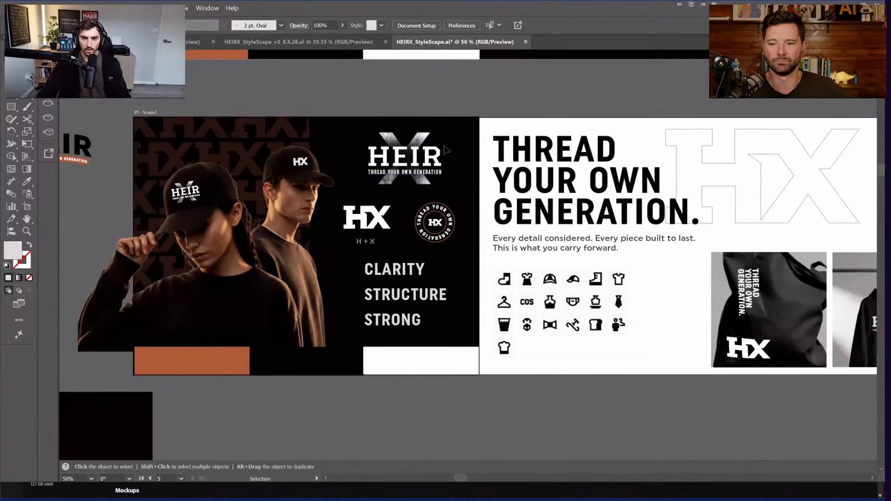
drag(528, 119, 360, 100)
drag(307, 145, 385, 202)
Step: Return to the v3 style-scape and bring its first board into view
click(298, 42)
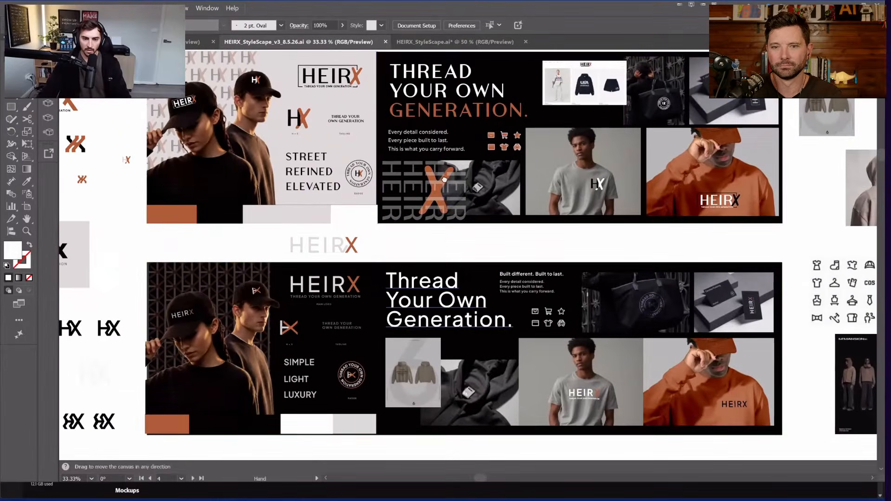
drag(444, 180, 481, 99)
scroll(318, 220, up, 1)
drag(310, 140, 405, 103)
scroll(681, 330, up, 1)
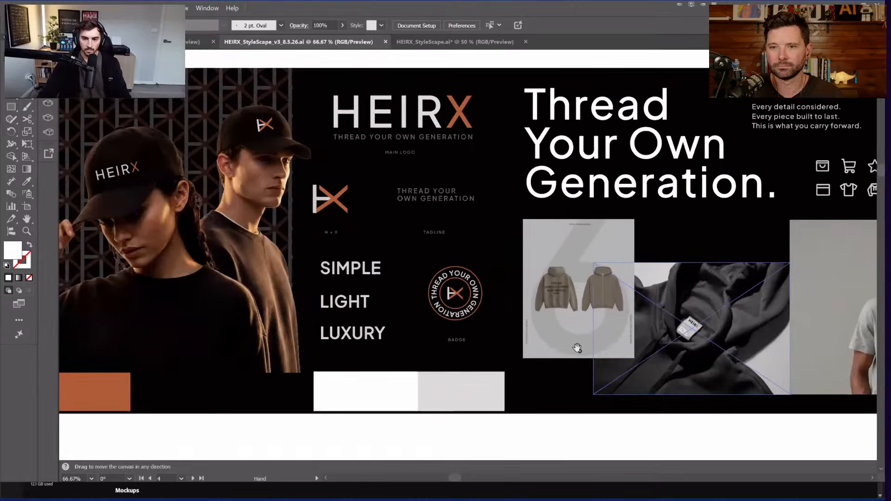
Step: Pan across the hoodie and label photos, logo and badge column, and tote and orange sweatshirt photos
drag(827, 381, 482, 393)
drag(313, 256, 812, 256)
scroll(434, 303, up, 1)
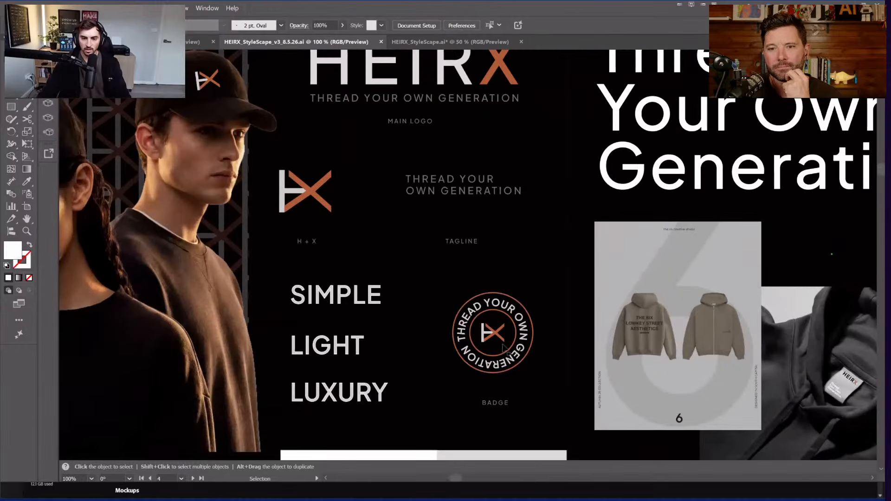
drag(557, 282, 569, 445)
scroll(541, 417, down, 2)
drag(581, 243, 532, 241)
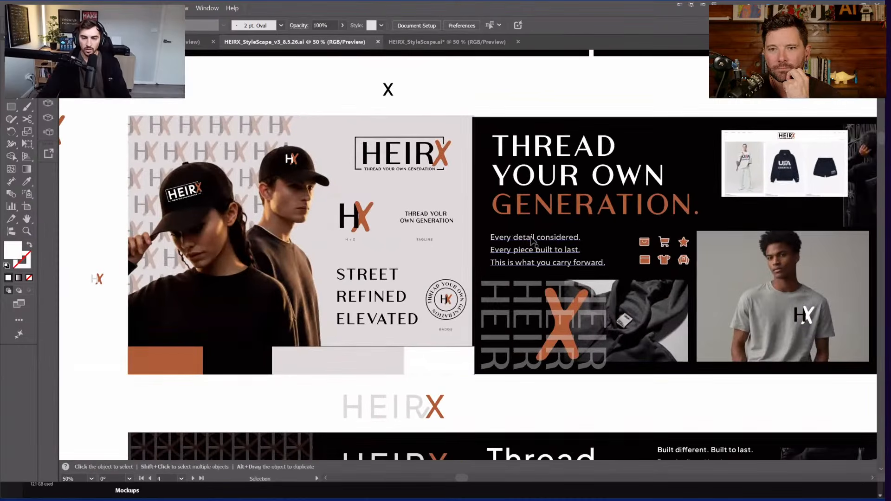
drag(675, 236, 468, 210)
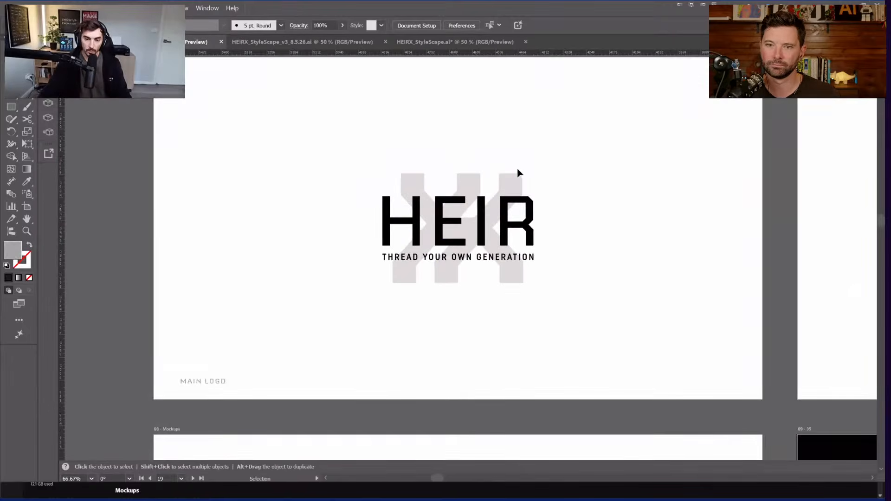
Step: Zoom and pan to bring the logo lockup artboard into view
scroll(543, 174, up, 1)
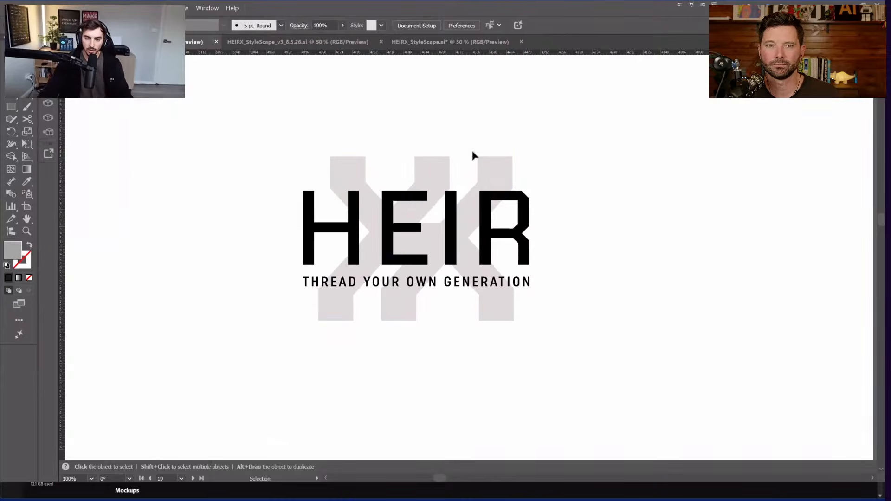
scroll(352, 223, up, 2)
scroll(567, 223, down, 4)
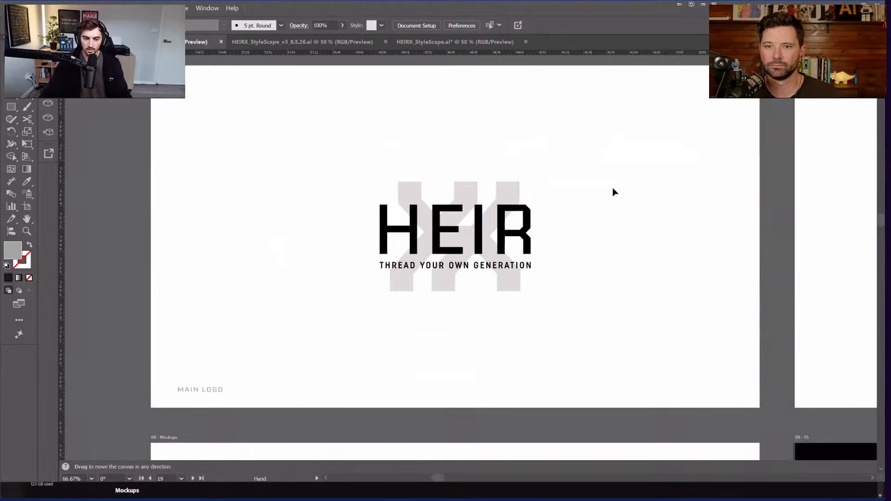
drag(749, 176, 171, 190)
scroll(430, 204, down, 1)
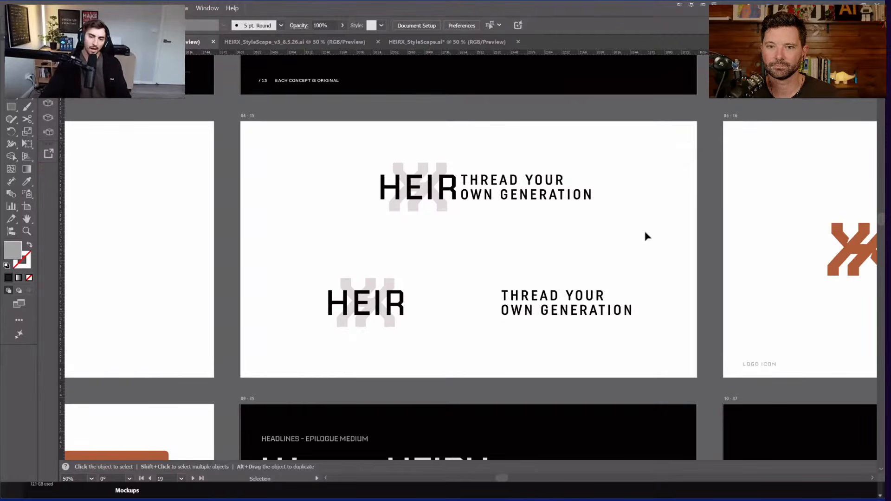
scroll(663, 205, down, 1)
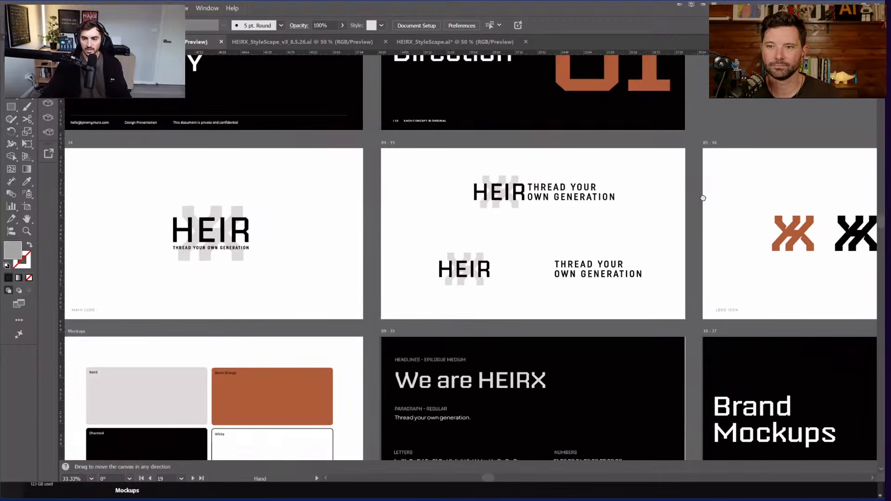
Step: Pan across the Icon Breakdown and Logo Badge artboards, then open the Window menu
drag(746, 193, 661, 204)
drag(745, 196, 309, 204)
scroll(403, 191, up, 1)
drag(757, 195, 419, 179)
drag(480, 178, 733, 201)
click(207, 8)
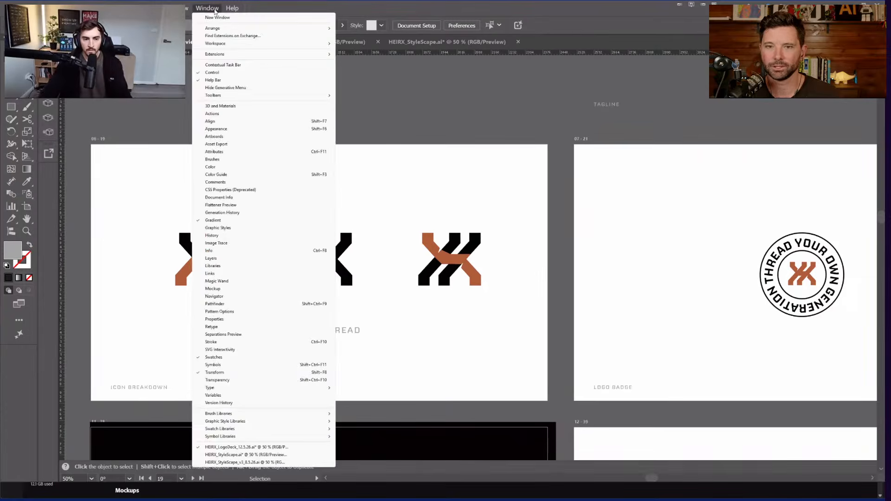
Step: Dismiss the Window menu and pan around the logo badge artboard
click(207, 7)
drag(587, 152, 361, 123)
scroll(579, 139, down, 1)
drag(517, 139, 823, 142)
Step: Switch to the v3 style-scape and pan across its cap photos and logos down to the badge
click(295, 43)
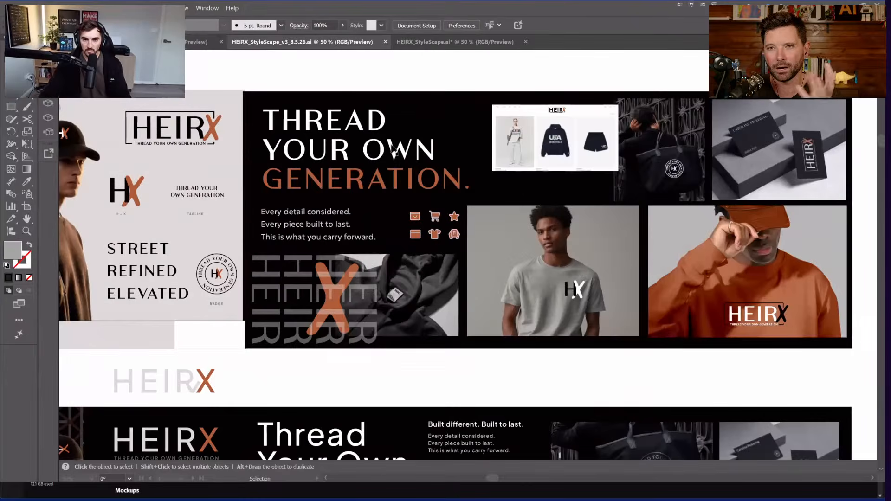
drag(155, 118, 368, 98)
scroll(369, 98, up, 2)
drag(423, 167, 585, 194)
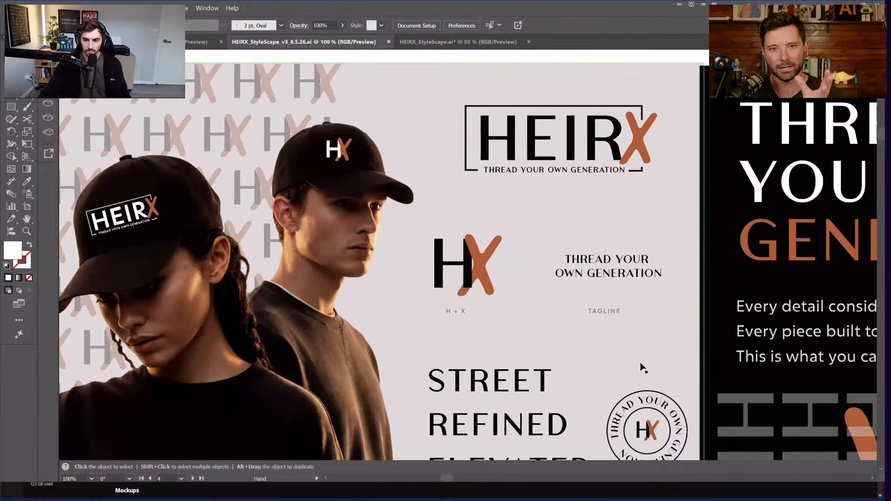
drag(599, 279, 572, 336)
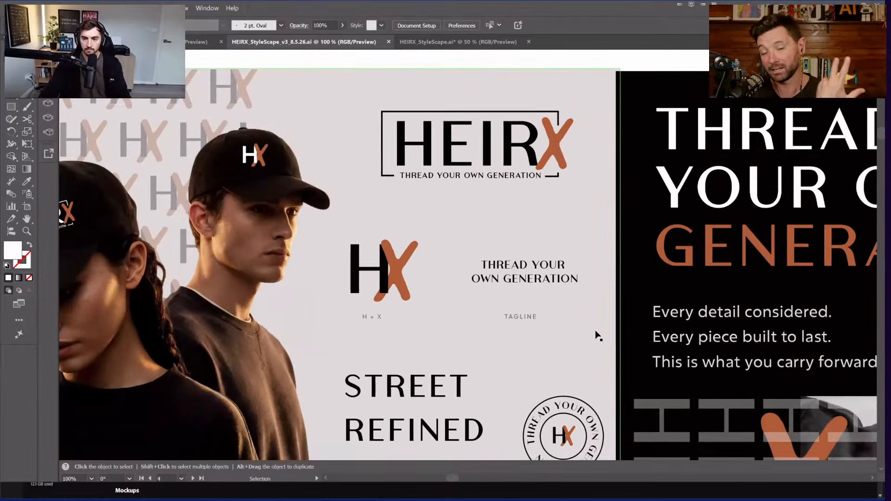
scroll(598, 346, down, 3)
scroll(599, 372, down, 2)
scroll(595, 423, down, 3)
Step: Recenter on the second v3 style-scape and zoom in and out to inspect it
drag(553, 452, 499, 196)
scroll(529, 203, up, 1)
scroll(555, 208, up, 1)
drag(561, 220, 550, 206)
scroll(550, 205, down, 2)
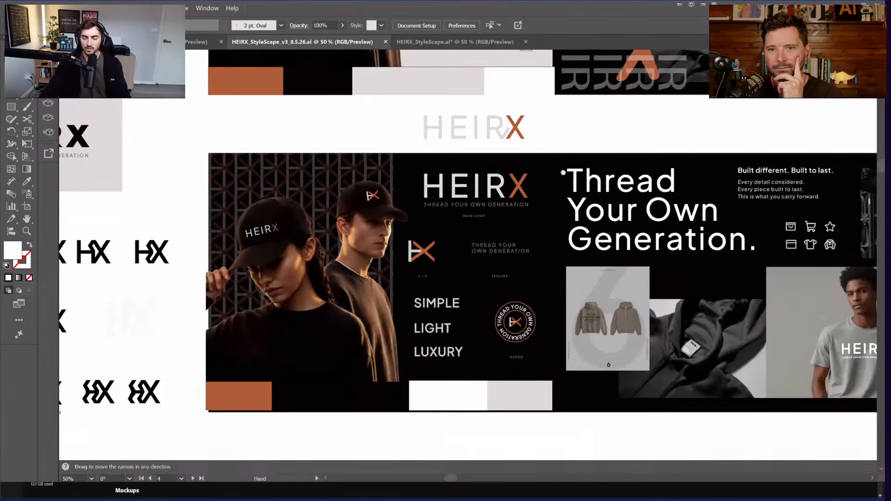
scroll(557, 164, up, 1)
scroll(561, 163, down, 1)
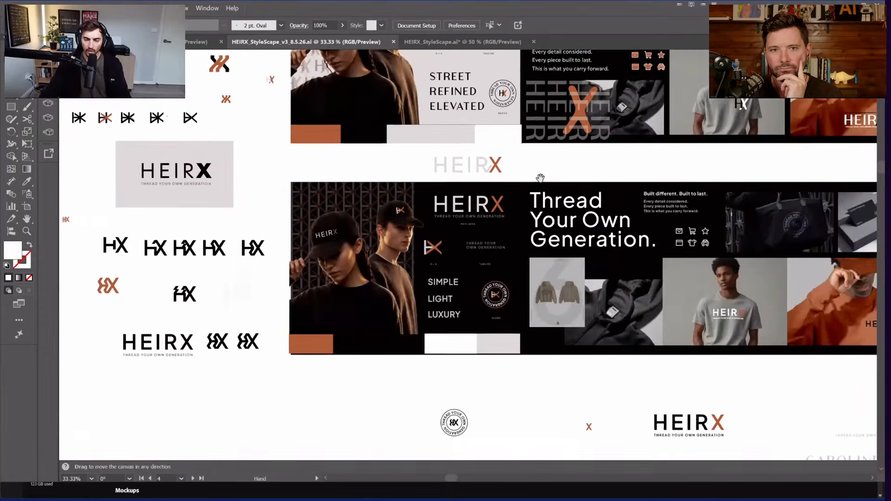
scroll(543, 213, up, 1)
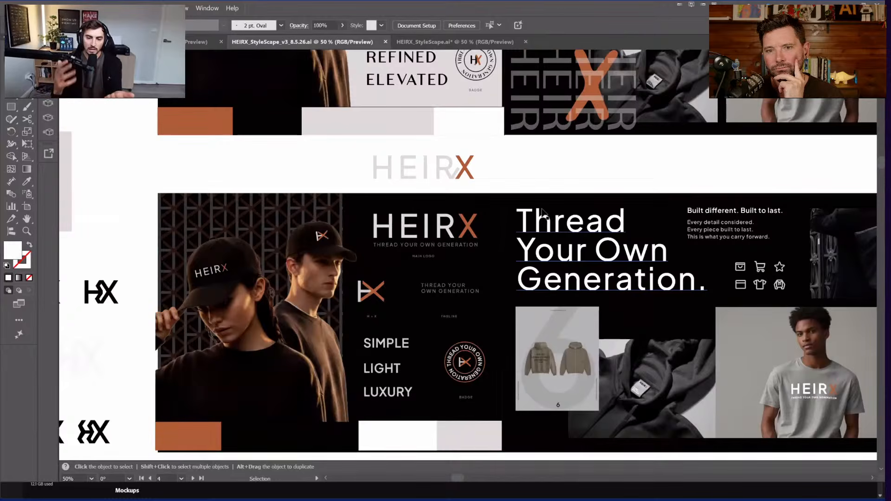
scroll(563, 203, down, 3)
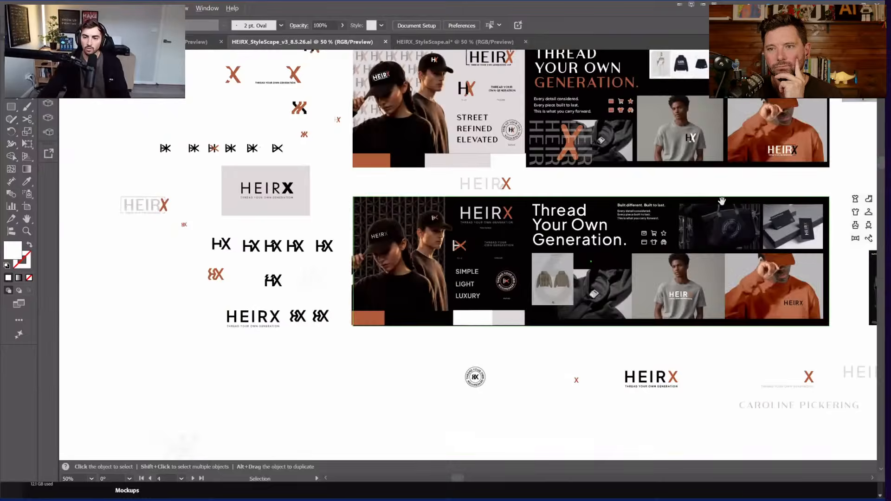
scroll(548, 186, right, 5)
scroll(350, 154, down, 3)
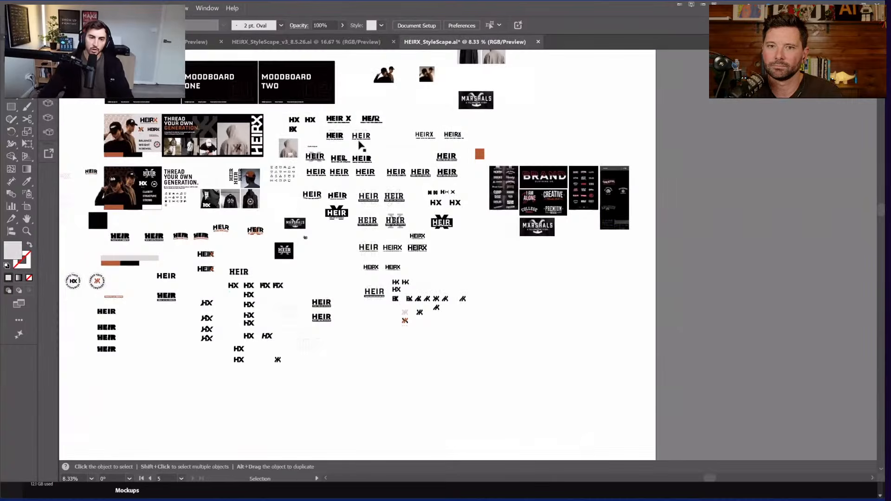
scroll(350, 154, up, 3)
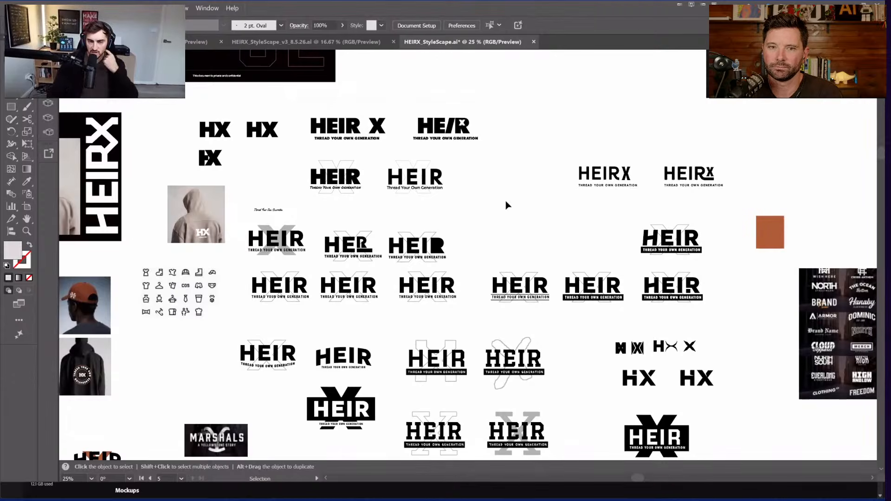
scroll(496, 175, up, 1)
drag(534, 219, 617, 210)
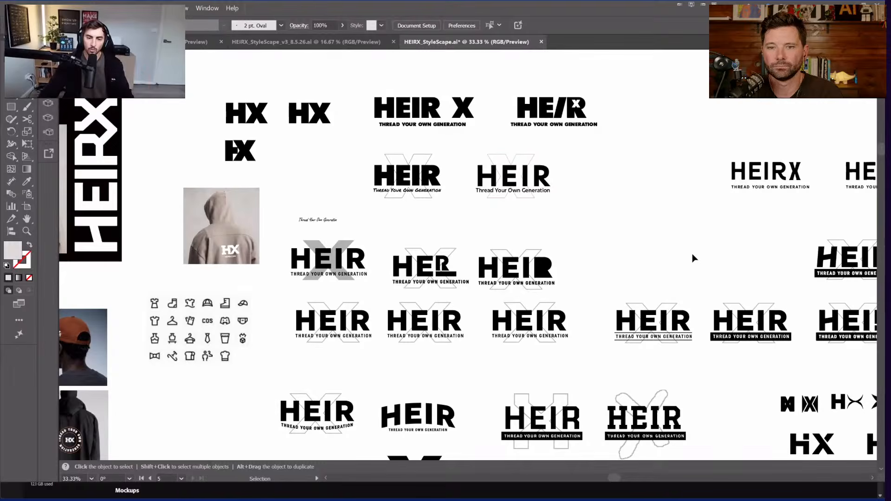
drag(693, 258, 442, 269)
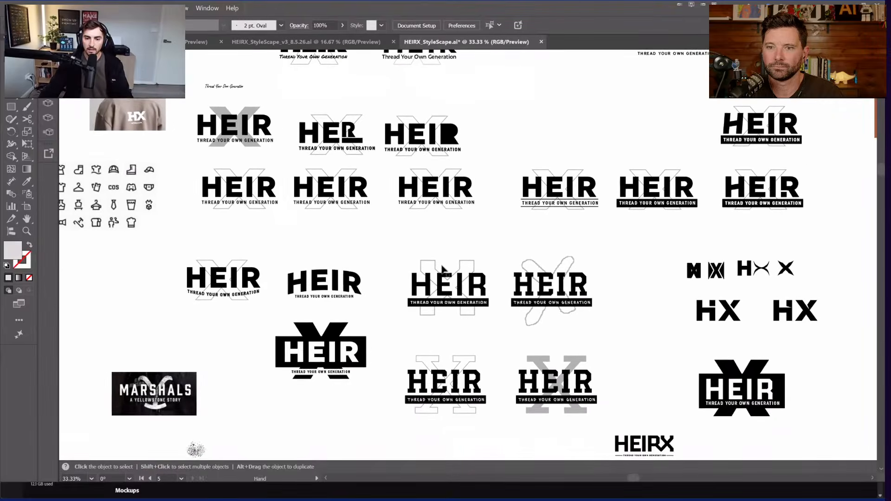
key(ctrl+equal)
key(ctrl+equal)
drag(740, 202, 257, 162)
drag(329, 291, 306, 102)
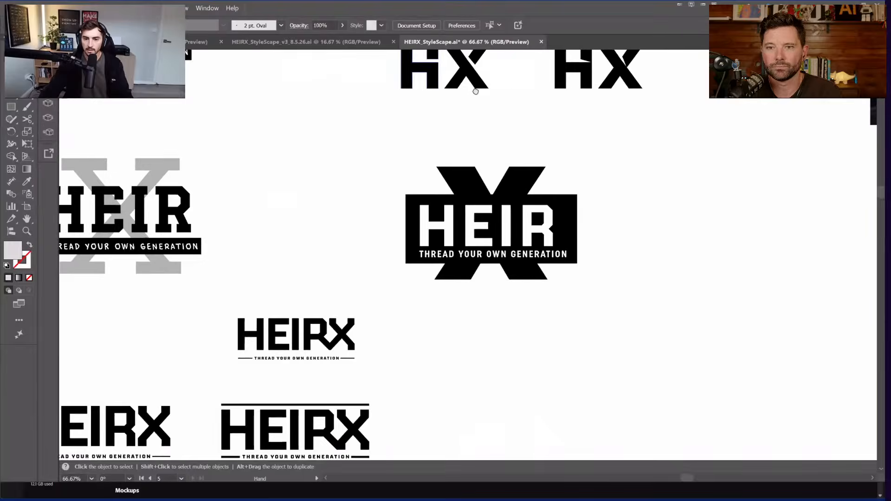
drag(205, 258, 560, 141)
scroll(653, 163, down, 1)
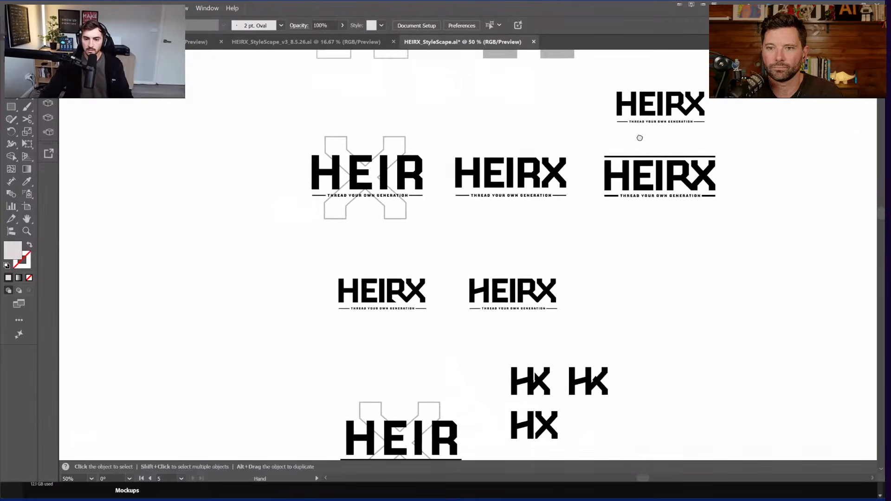
scroll(597, 191, down, 2)
scroll(722, 265, up, 3)
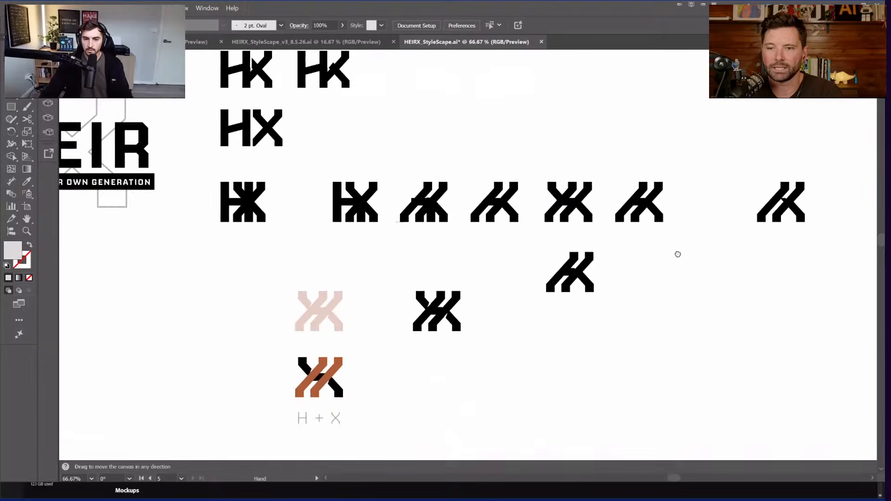
drag(676, 253, 662, 237)
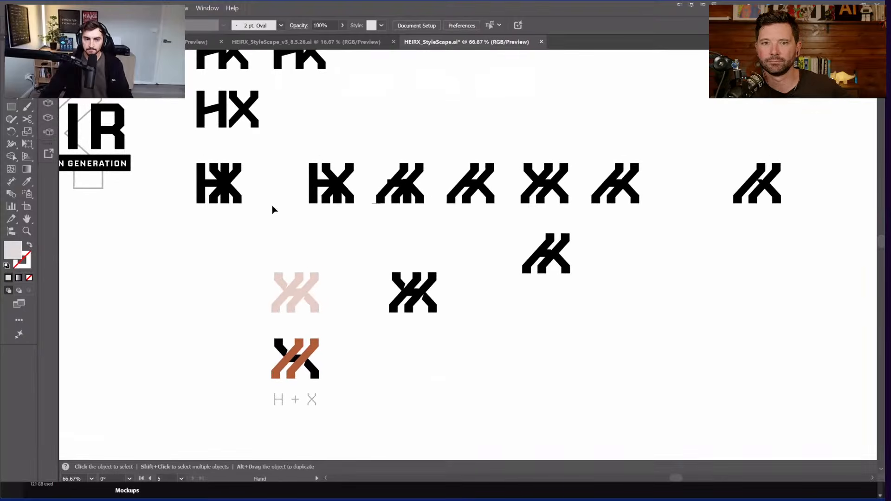
scroll(278, 200, up, 1)
drag(495, 241, 446, 178)
scroll(445, 178, down, 2)
drag(477, 133, 339, 314)
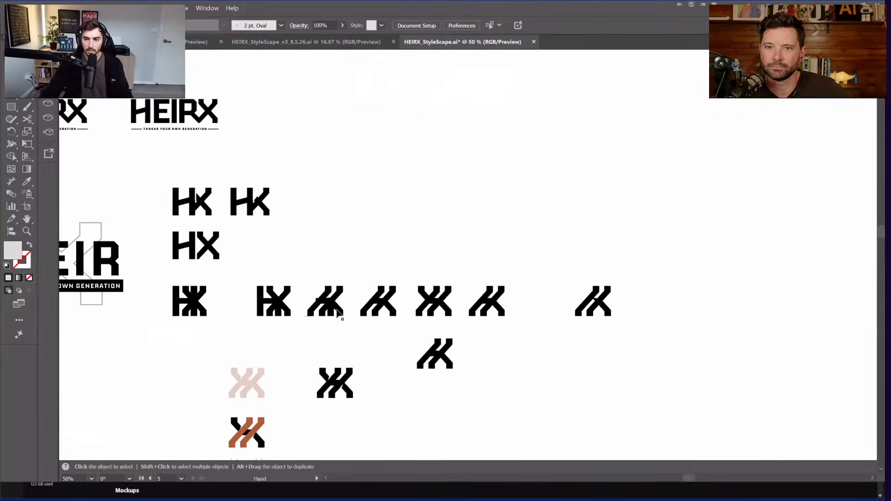
scroll(339, 315, down, 1)
drag(490, 253, 366, 405)
Step: Pan to the reference logo boards and reveal the Marshals board below
drag(530, 144, 370, 364)
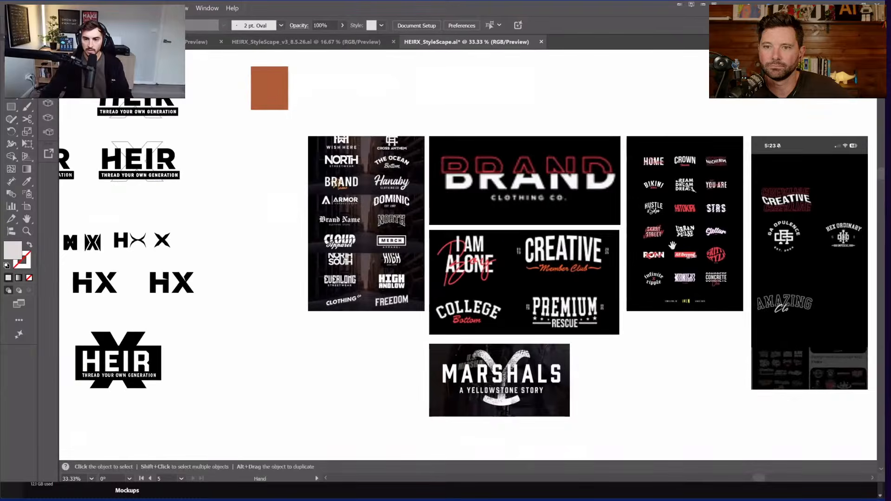
drag(598, 184, 448, 178)
scroll(358, 192, up, 1)
drag(532, 209, 704, 218)
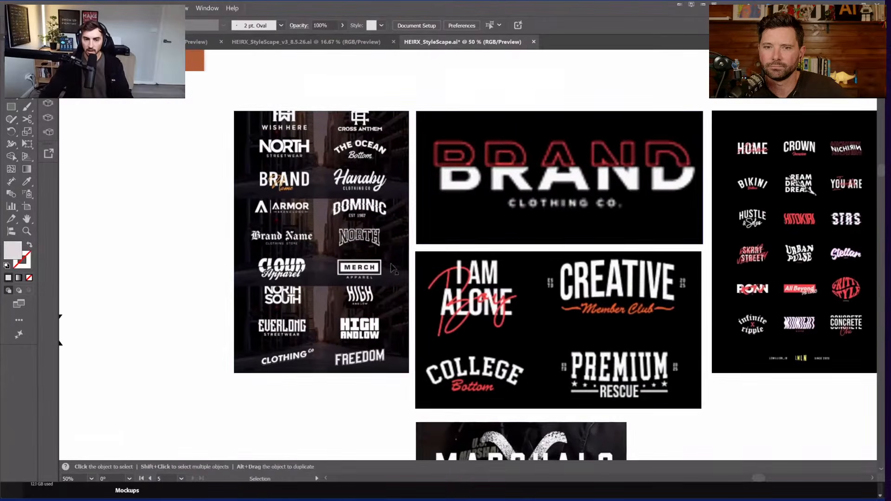
key(space)
drag(671, 310, 549, 251)
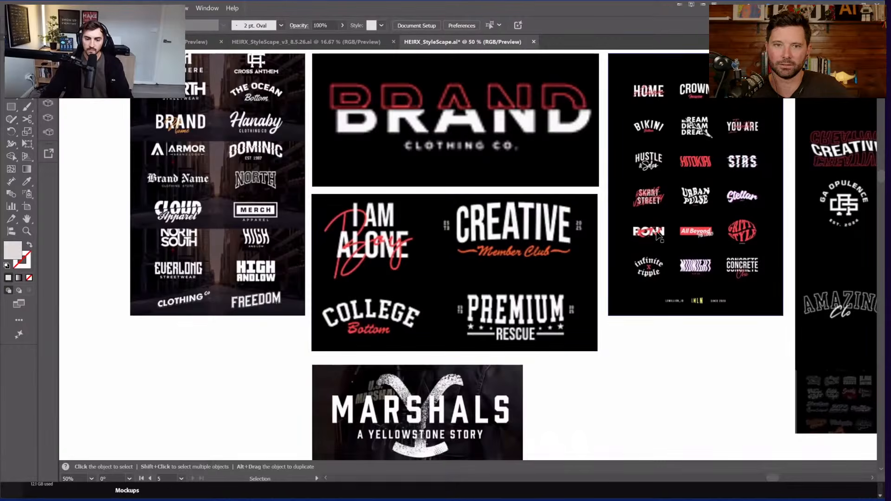
scroll(735, 229, down, 3)
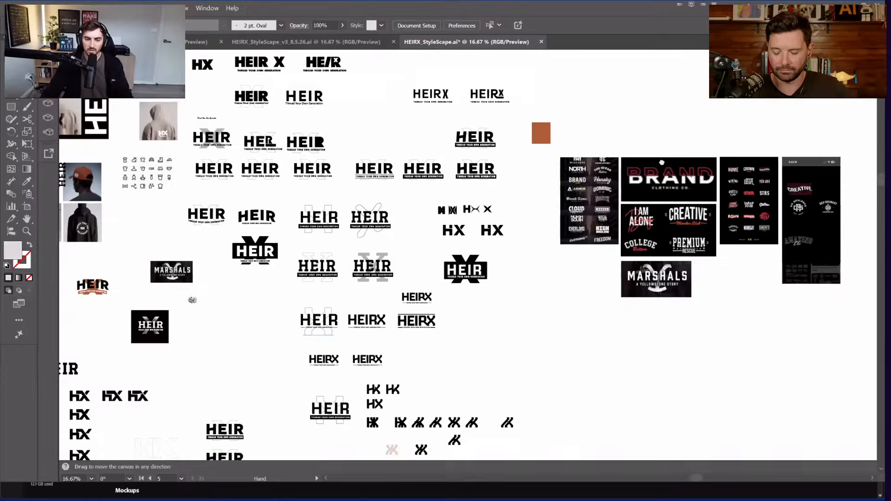
Step: Pan across the HEIR and HX logos to reveal more HX mark variations
drag(172, 365, 519, 217)
scroll(250, 180, up, 1)
drag(401, 211, 475, 162)
scroll(523, 200, up, 2)
drag(627, 282, 432, 198)
drag(634, 306, 532, 169)
drag(648, 325, 627, 252)
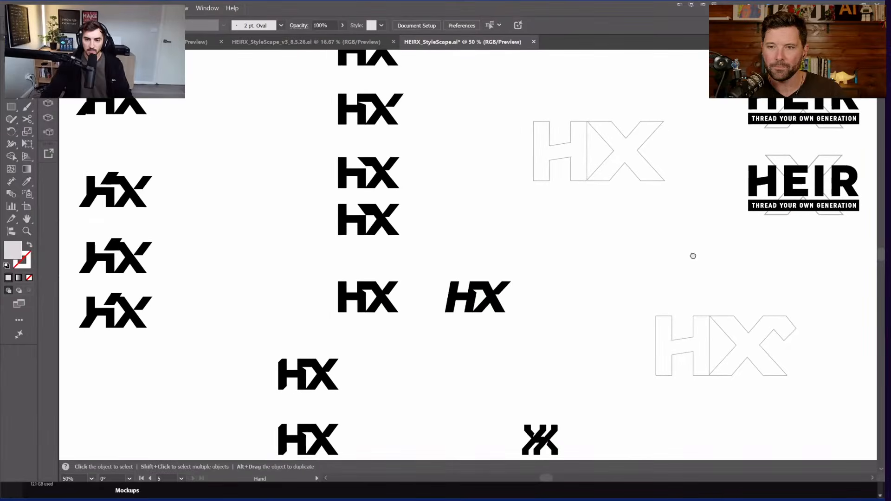
Step: Pan past the outline and italic HX marks to the HEIR logos and circular badges
drag(693, 254, 450, 299)
drag(480, 219, 529, 110)
drag(454, 315, 690, 223)
drag(253, 144, 679, 247)
scroll(410, 197, down, 2)
drag(358, 174, 556, 220)
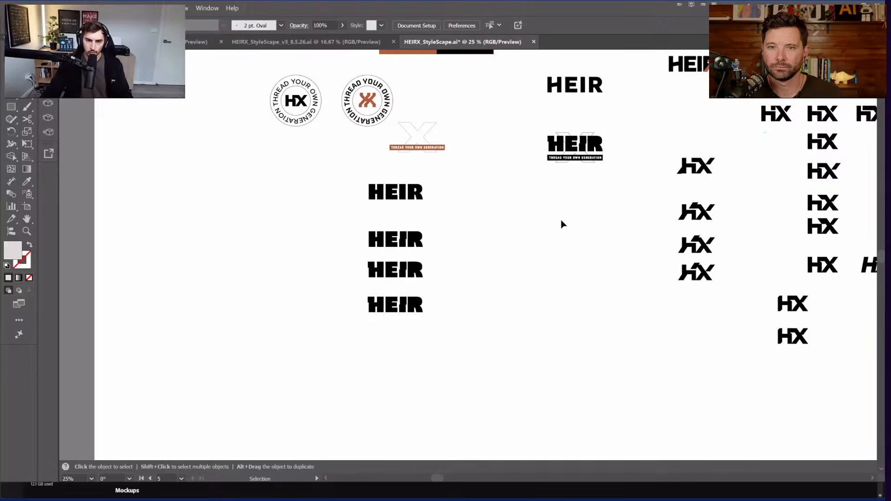
Step: Zoom over the enlarged HEIR logos, then switch to the StyleScape v3 moodboard document
scroll(432, 173, up, 1)
drag(507, 271, 482, 325)
scroll(502, 199, up, 3)
scroll(492, 326, down, 1)
scroll(506, 327, up, 5)
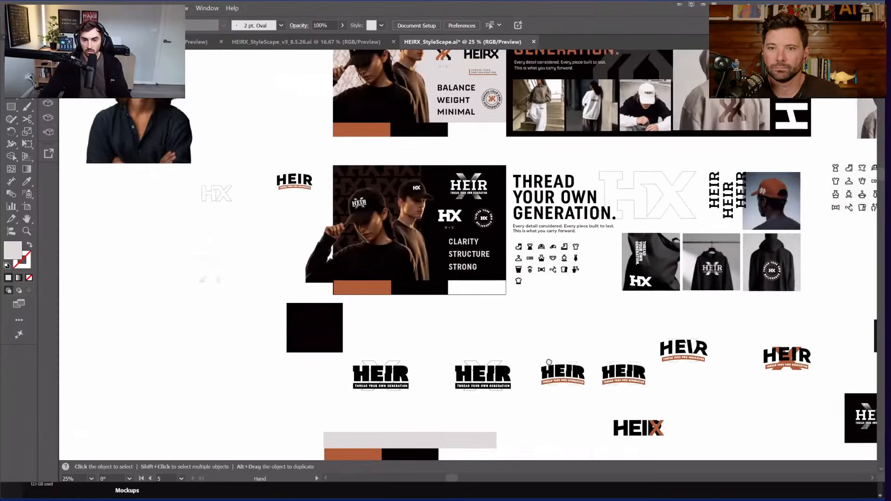
click(323, 43)
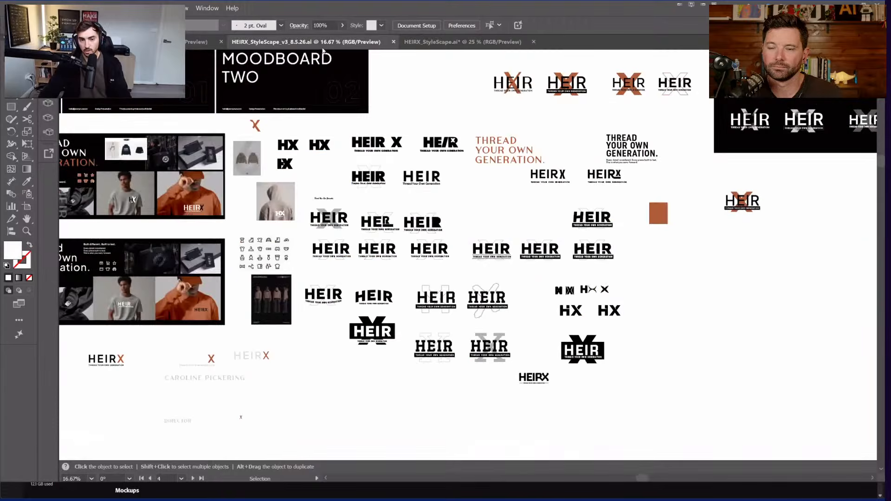
drag(413, 123, 473, 126)
Step: Switch to the HEIRX logo deck and pan to the Logo Direction 01 and HEIRX Identity artboards
key(ctrl+Tab)
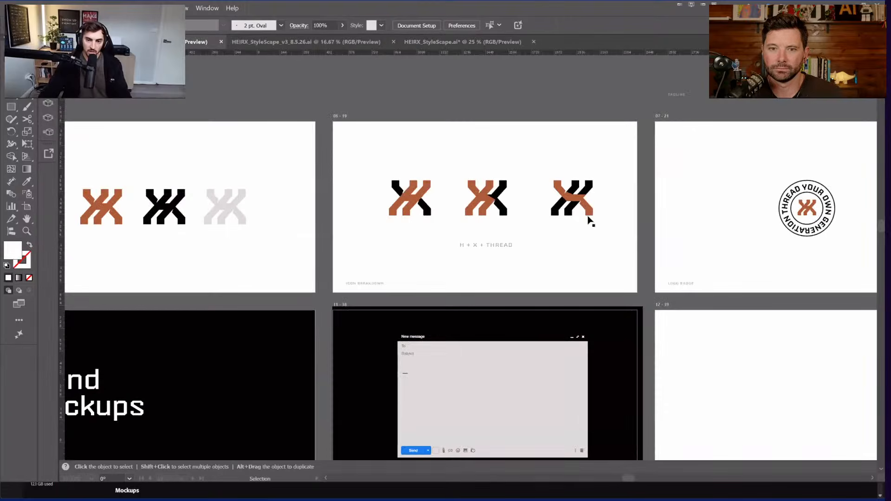
scroll(589, 223, up, 2)
drag(383, 177, 547, 166)
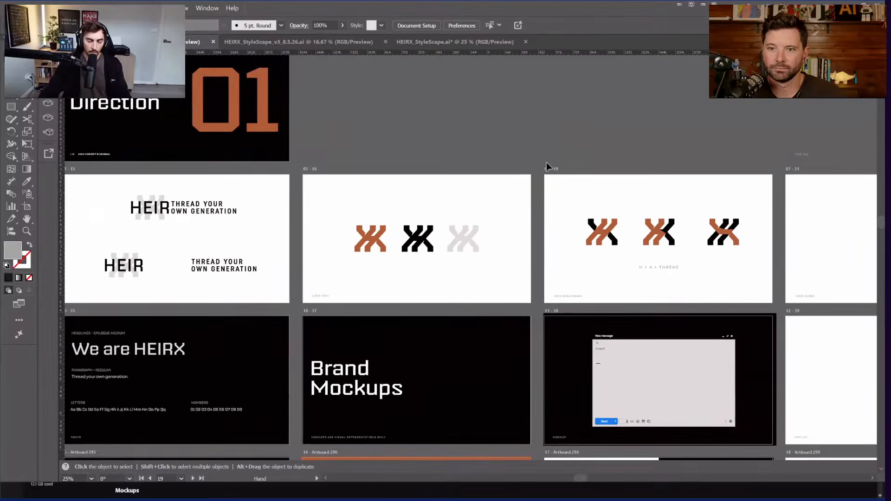
drag(370, 139, 677, 173)
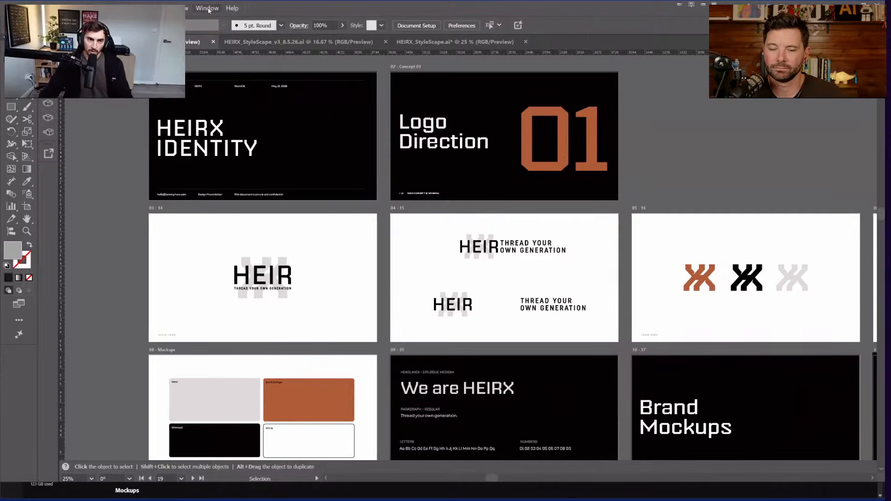
Step: Hide the tools and control bar and reset the workspace to Essentials
click(208, 8)
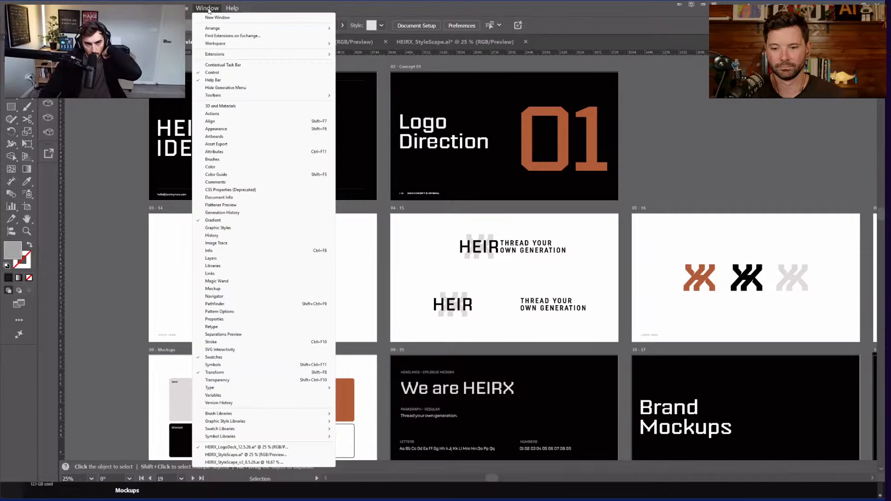
click(771, 110)
key(Tab)
key(Tab)
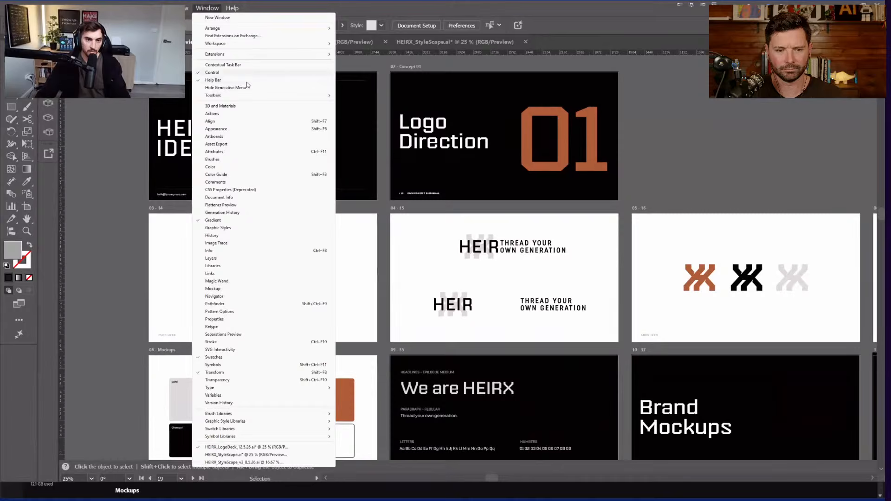
mouse_move(242, 44)
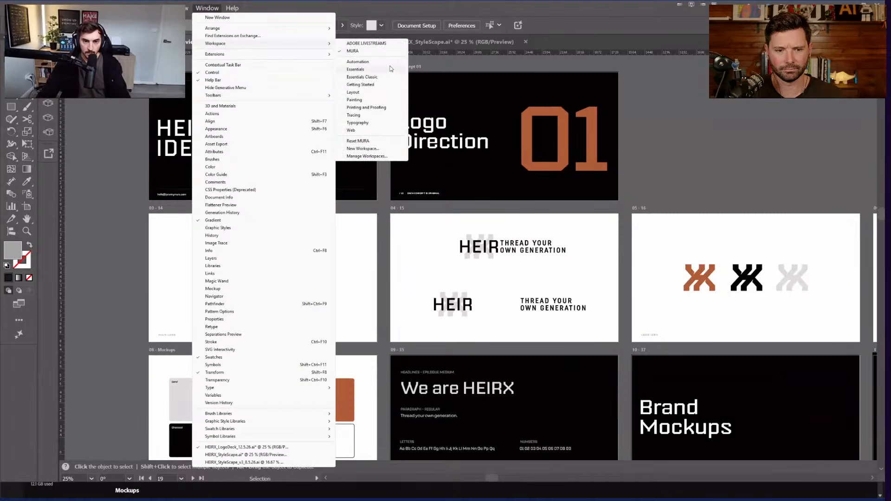
click(390, 68)
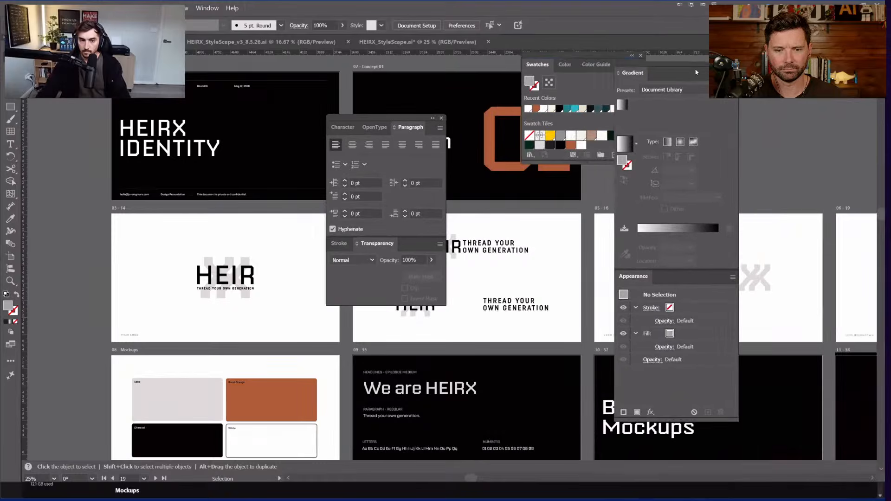
Step: Collapse the Gradient, Appearance, type and Transparency panels to icons and dock Swatches beside them
drag(602, 55, 820, 60)
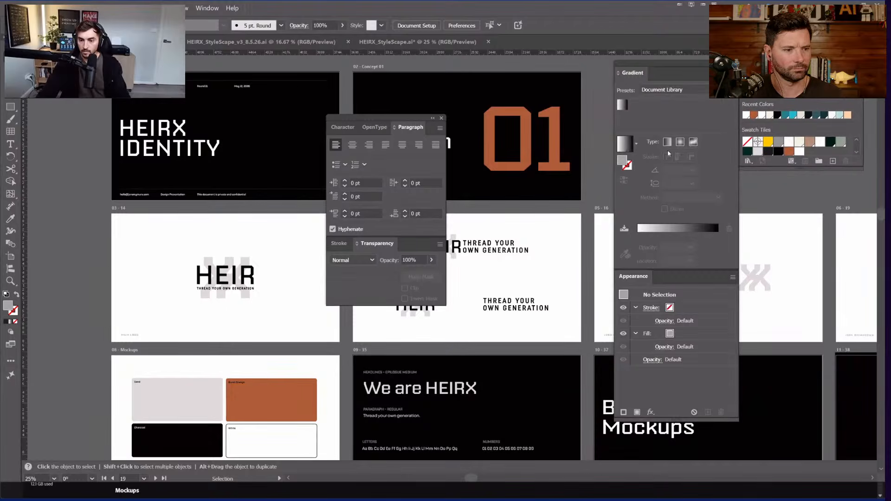
double_click(640, 277)
double_click(653, 63)
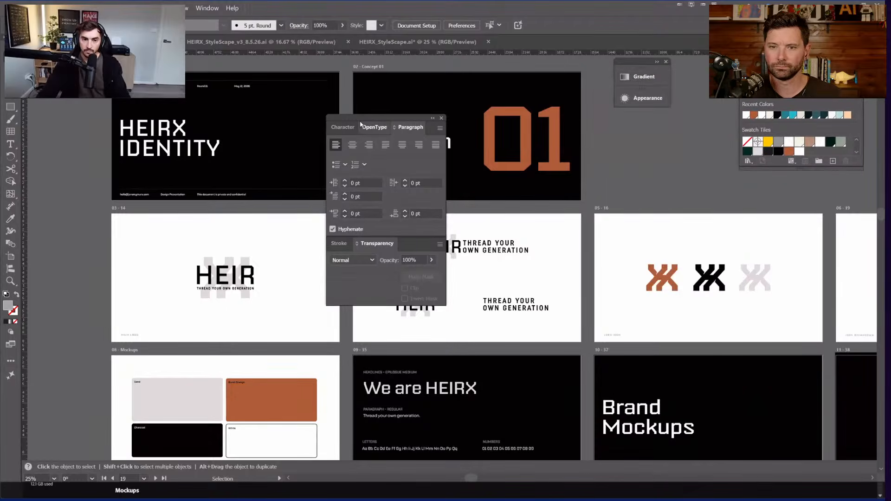
mouse_move(360, 124)
mouse_down()
mouse_move(652, 119)
mouse_move(643, 109)
mouse_up()
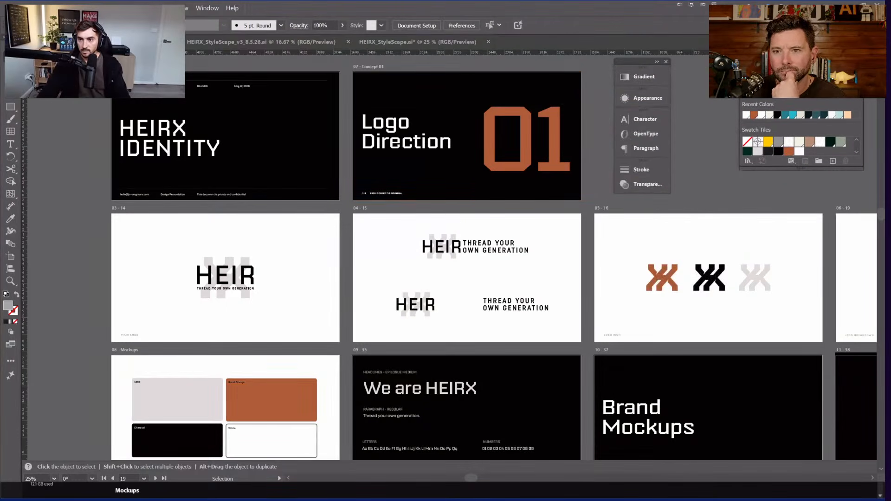
drag(799, 62, 754, 65)
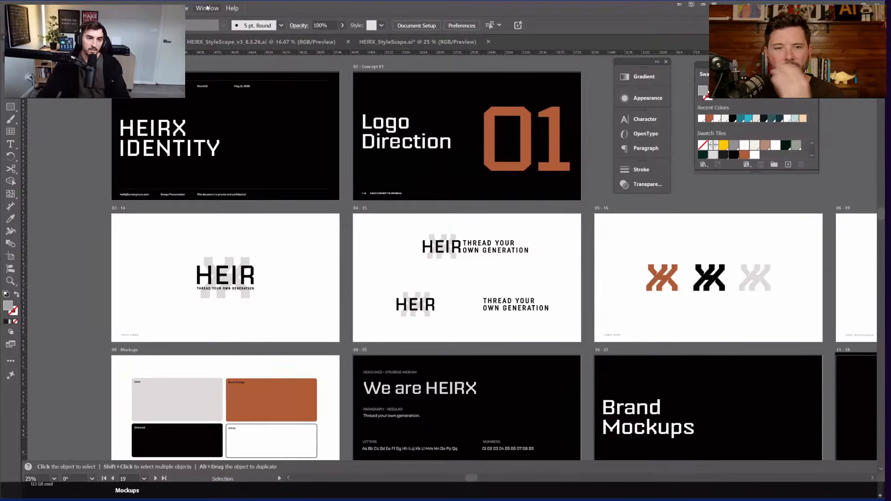
click(207, 7)
mouse_move(271, 100)
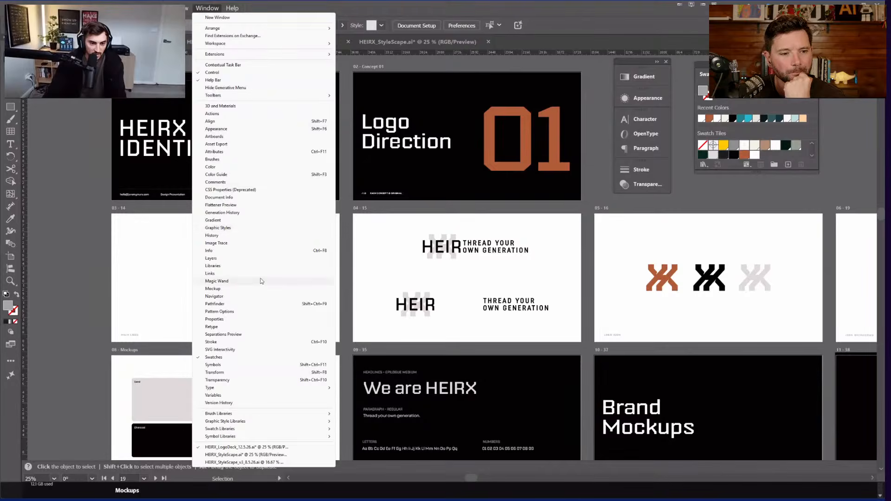
Step: Open the HEIRX library and dock the floating Libraries, Swatches and collapsed panel groups on the right
click(255, 265)
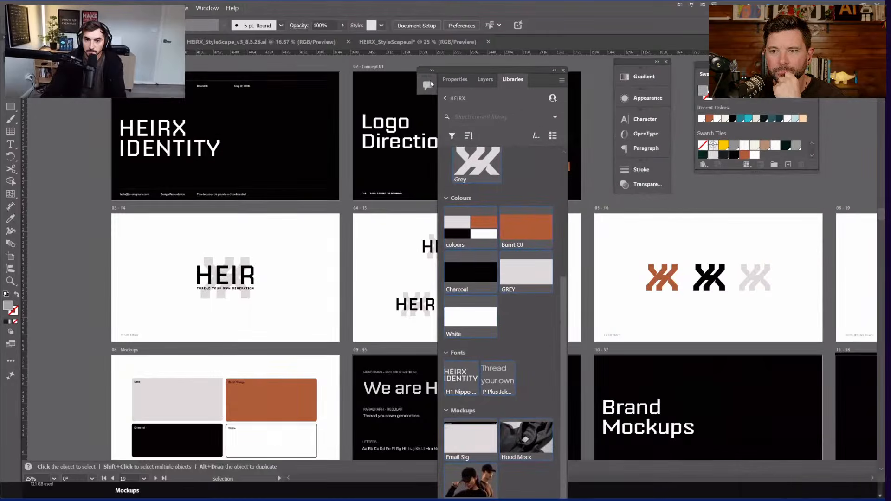
drag(463, 66, 450, 59)
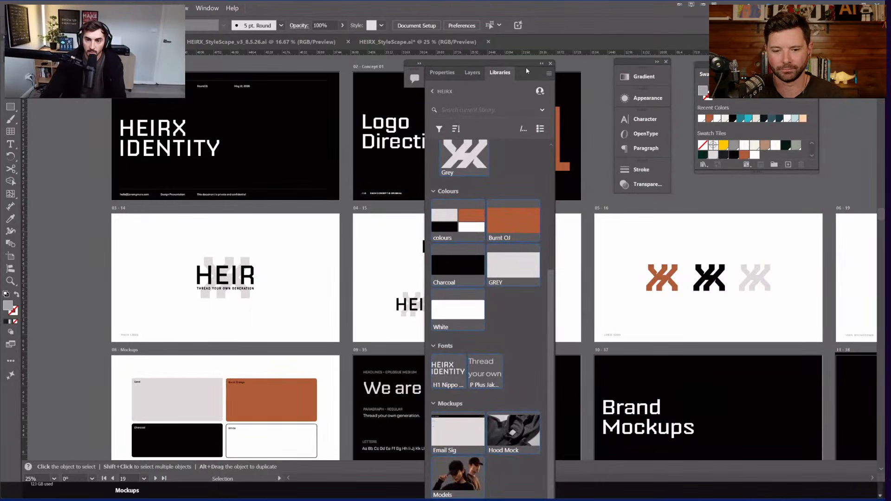
drag(643, 63, 330, 99)
drag(757, 65, 296, 97)
drag(507, 63, 777, 56)
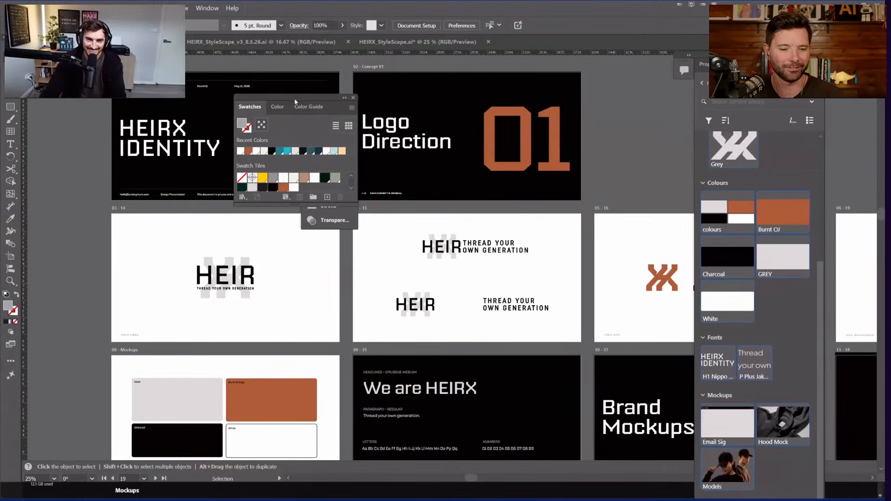
drag(295, 99, 623, 64)
drag(743, 81, 810, 64)
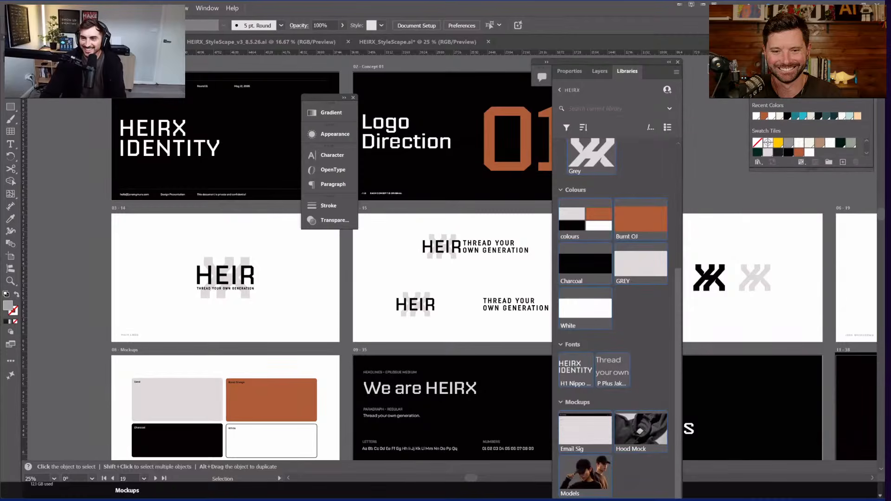
drag(638, 63, 690, 61)
drag(356, 100, 776, 168)
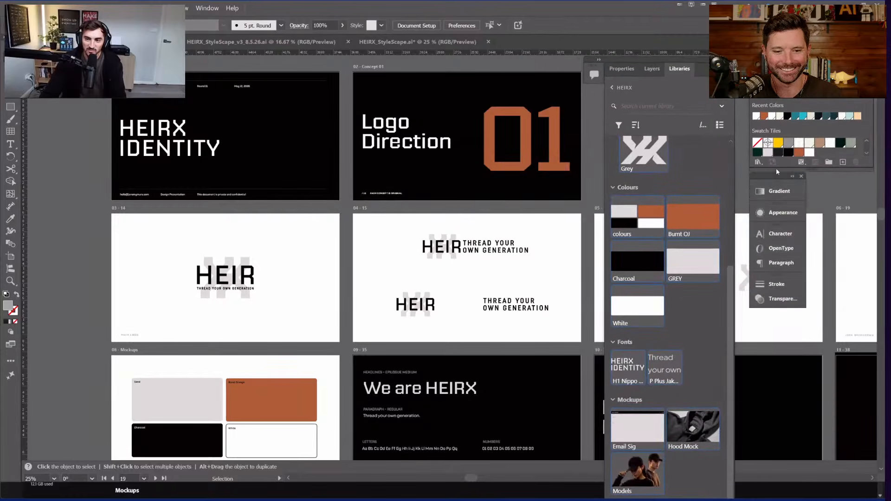
drag(689, 56, 704, 30)
Step: Collapse the Logos, Colours, Fonts, Mockups and Patterns library groups, then re-expand them to browse assets
scroll(643, 141, up, 4)
click(627, 119)
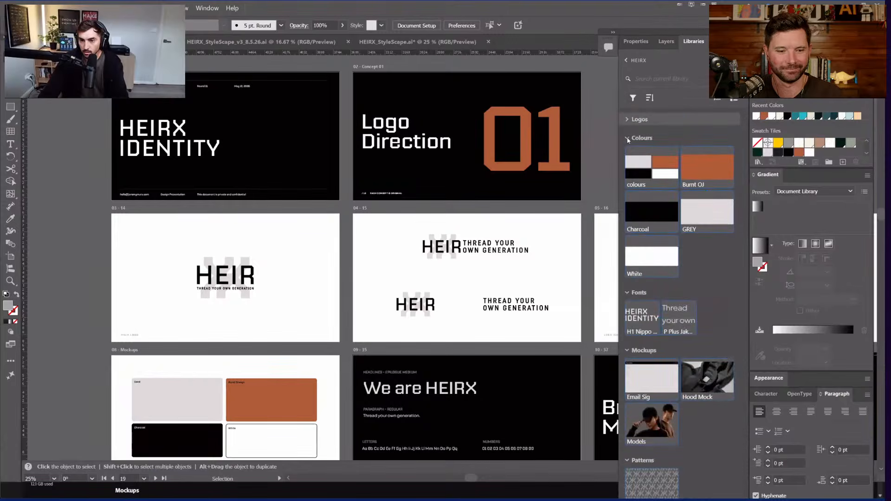
click(641, 138)
click(640, 157)
click(644, 175)
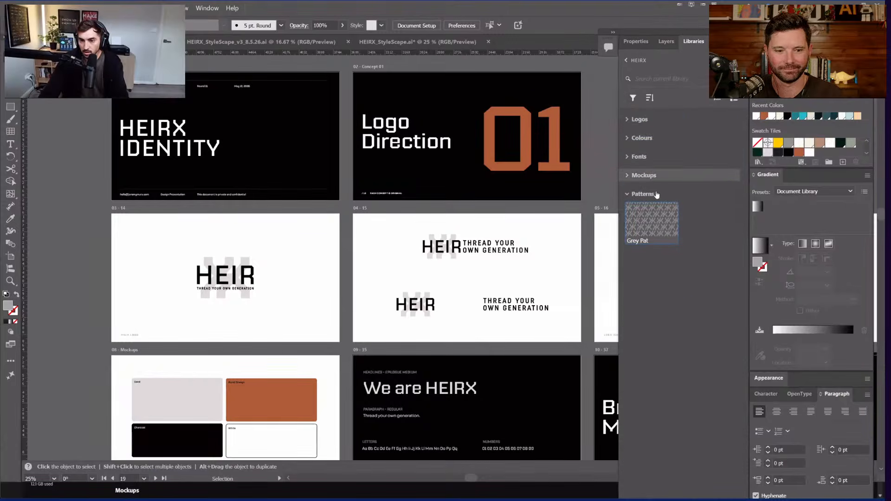
click(628, 194)
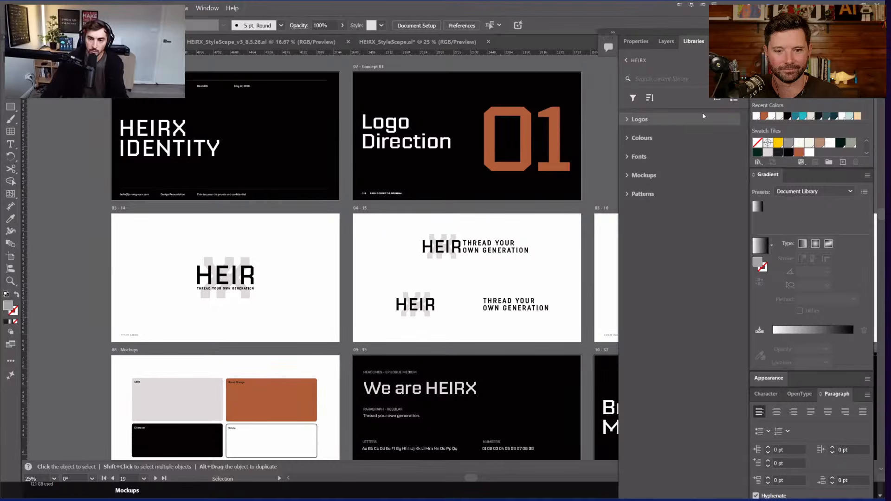
click(632, 122)
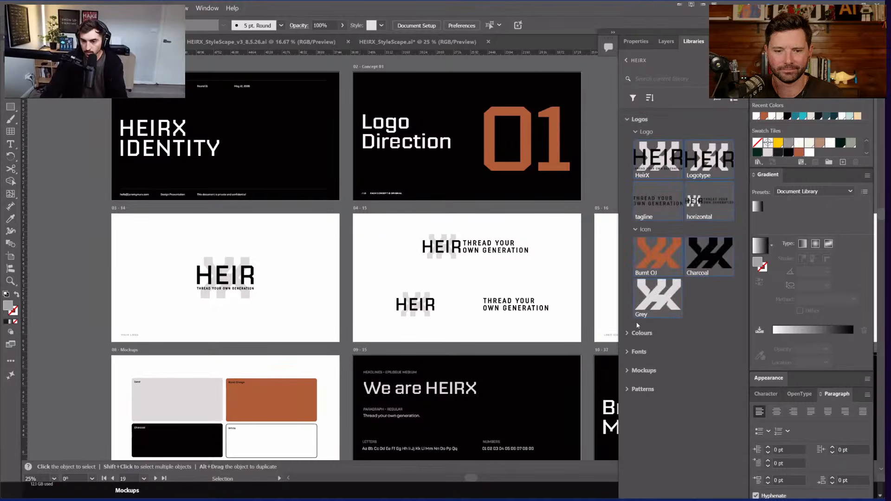
click(628, 335)
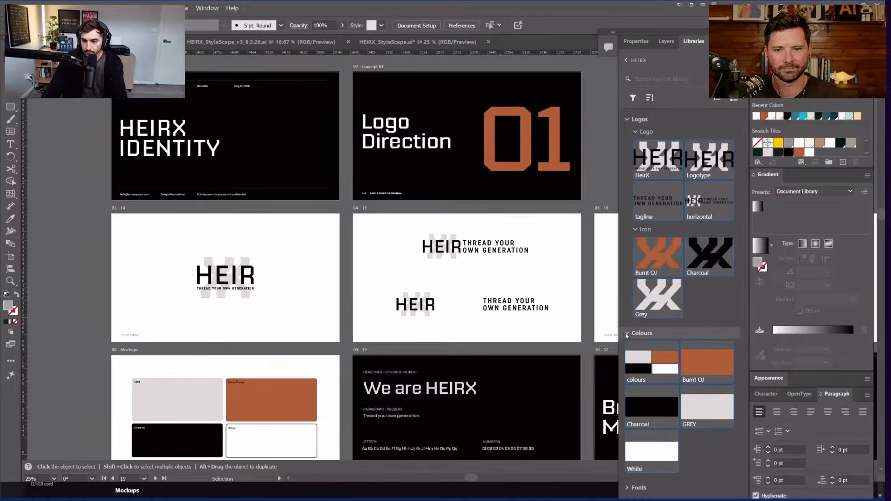
click(631, 333)
click(627, 373)
click(627, 353)
click(627, 335)
scroll(656, 356, down, 3)
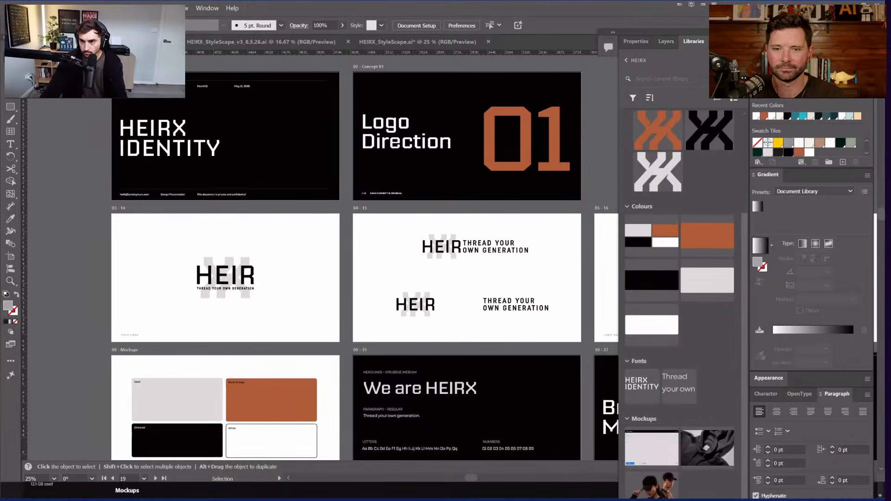
Step: Dock the library beside the colour and gradient settings, collapse Colours and Logos, and expand Patterns
drag(711, 43, 863, 55)
drag(802, 47, 759, 33)
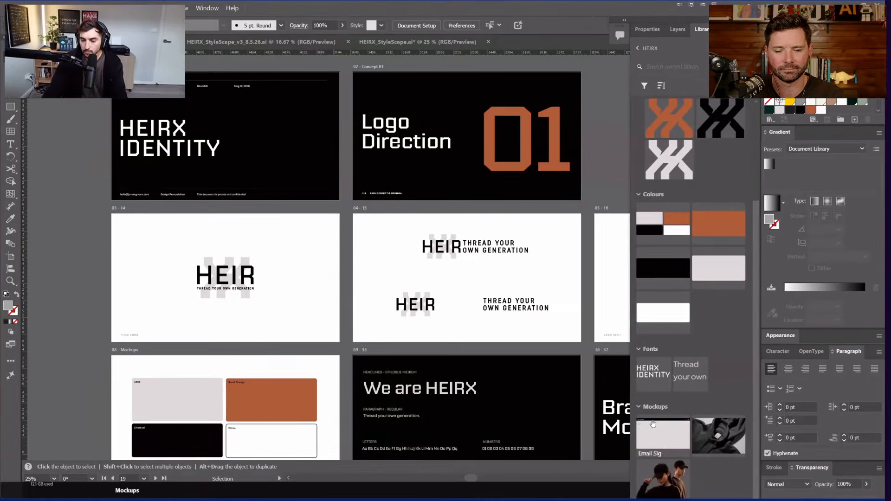
click(643, 194)
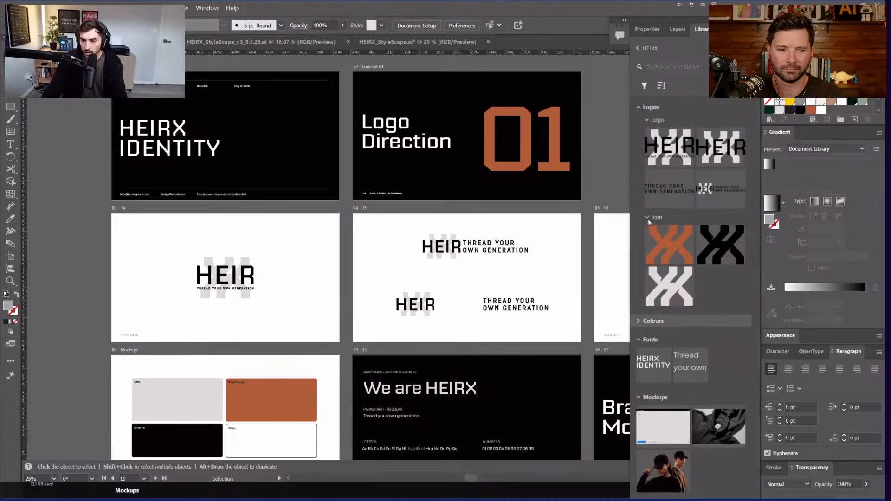
click(648, 108)
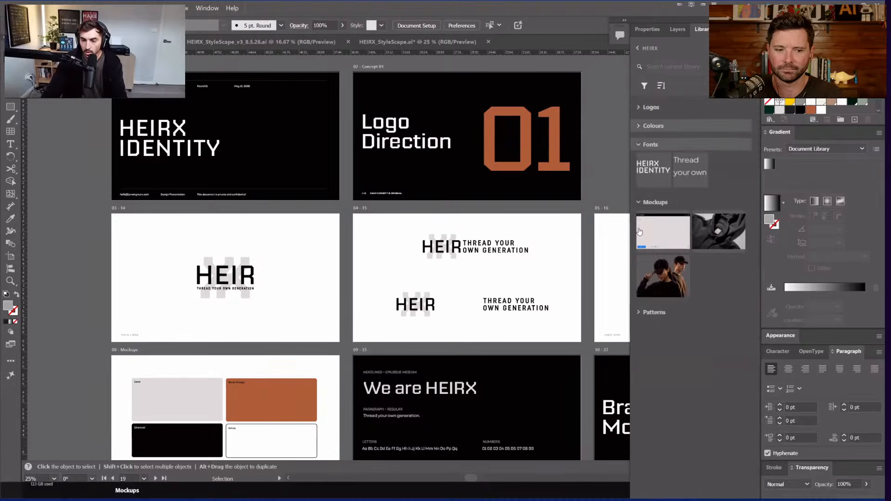
click(638, 315)
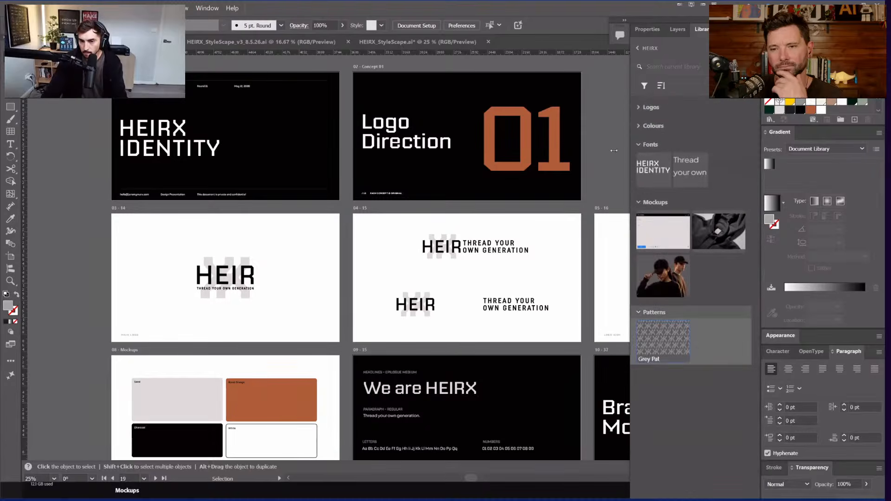
Step: Pan the canvas to bring the round badge artboard 07 into view
drag(493, 139, 111, 88)
drag(559, 234, 163, 216)
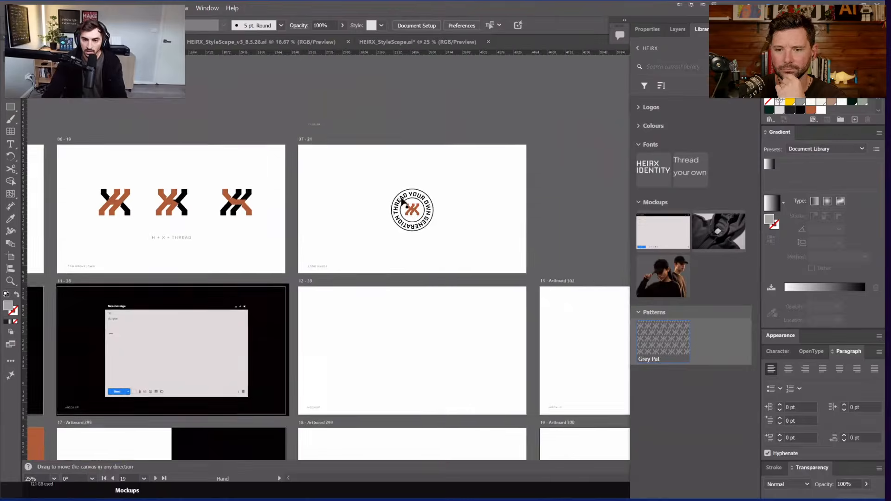
scroll(402, 201, up, 3)
Step: Convert the round badge's lettering to outlines
click(411, 210)
scroll(406, 220, up, 2)
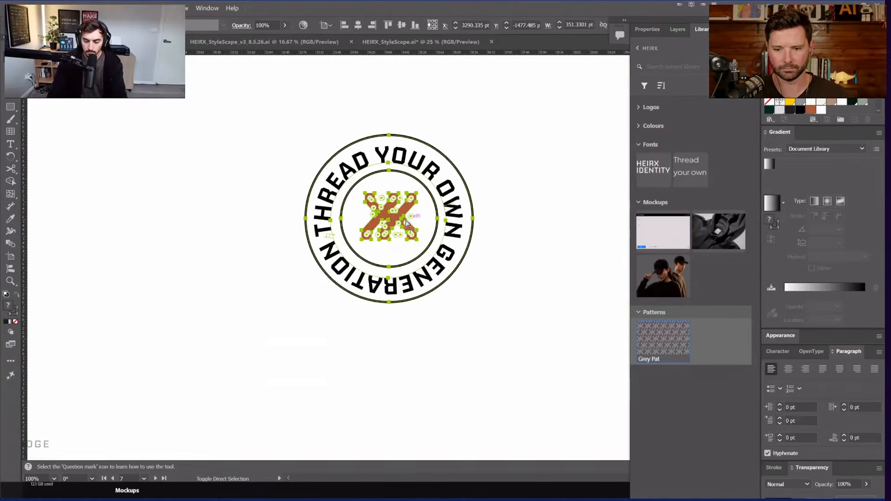
key(shift+ctrl+o)
Step: Select the whole badge group and add it to the HEIRX library
click(269, 314)
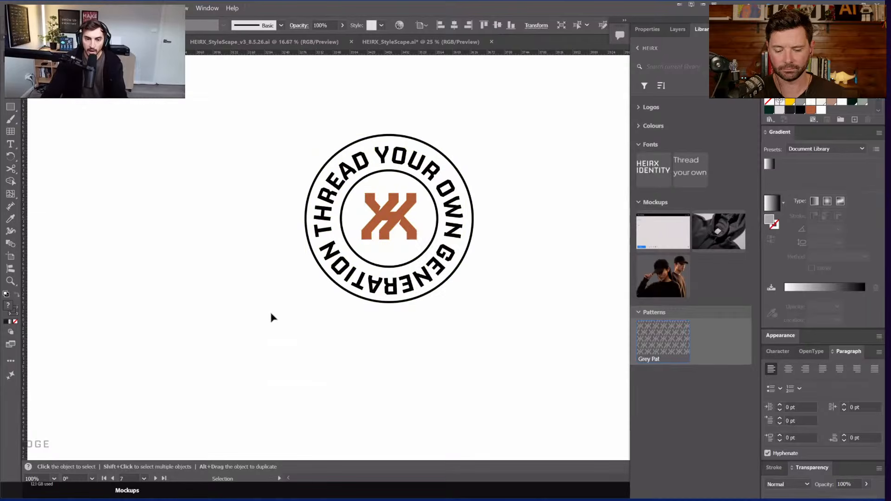
right_click(388, 223)
click(454, 179)
click(411, 209)
right_click(414, 217)
right_click(398, 214)
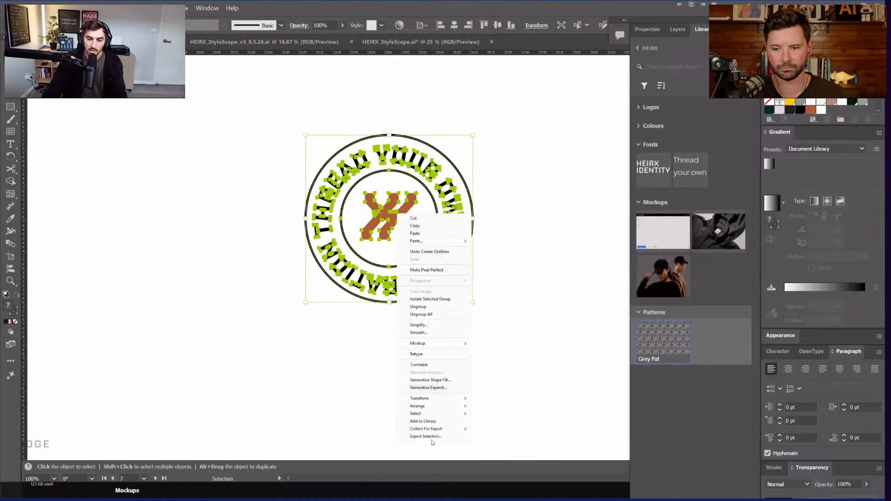
click(432, 422)
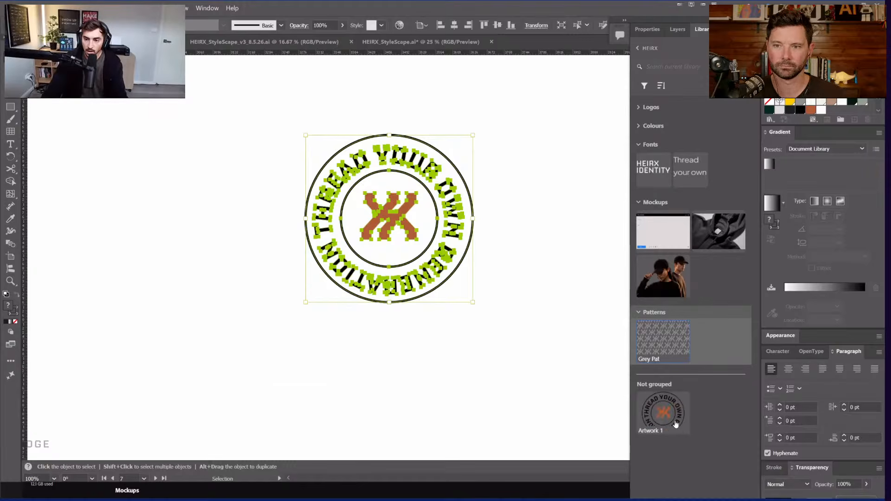
Step: Name the new library item 'Badge' and file it in the Logo group beside the tagline
drag(664, 413, 675, 114)
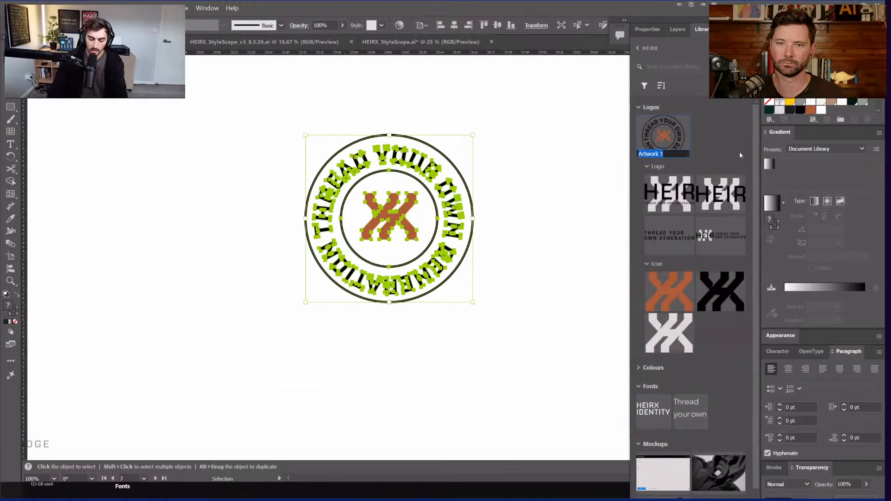
key(BackSpace)
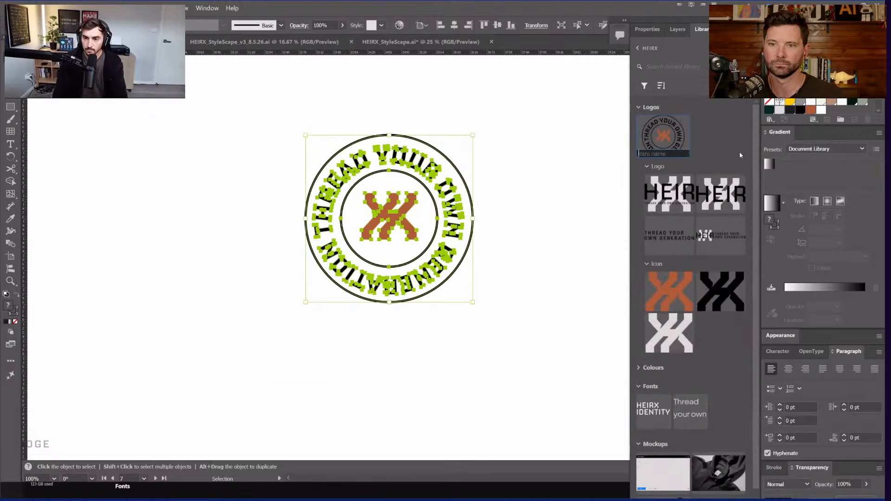
text(Badge)
key(Return)
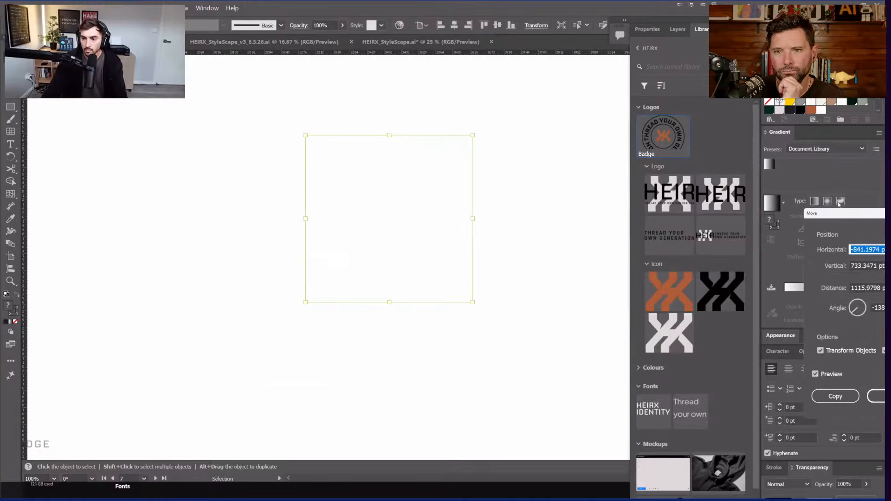
click(636, 333)
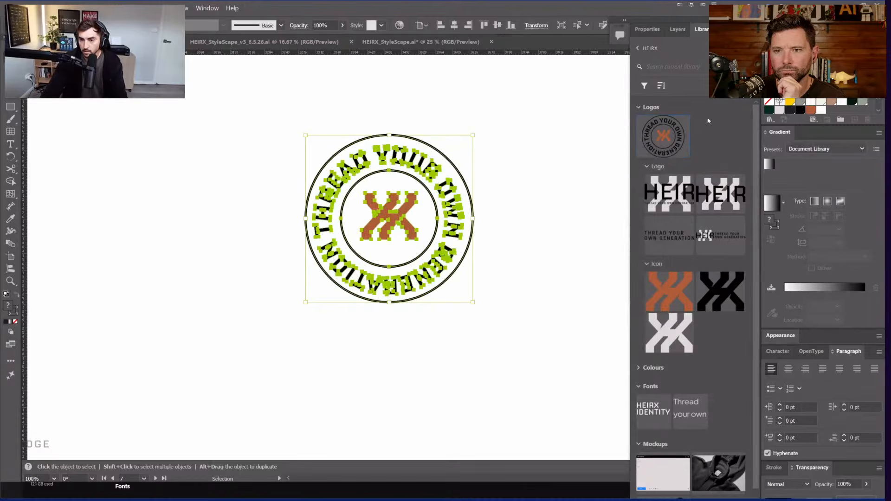
drag(664, 136, 717, 192)
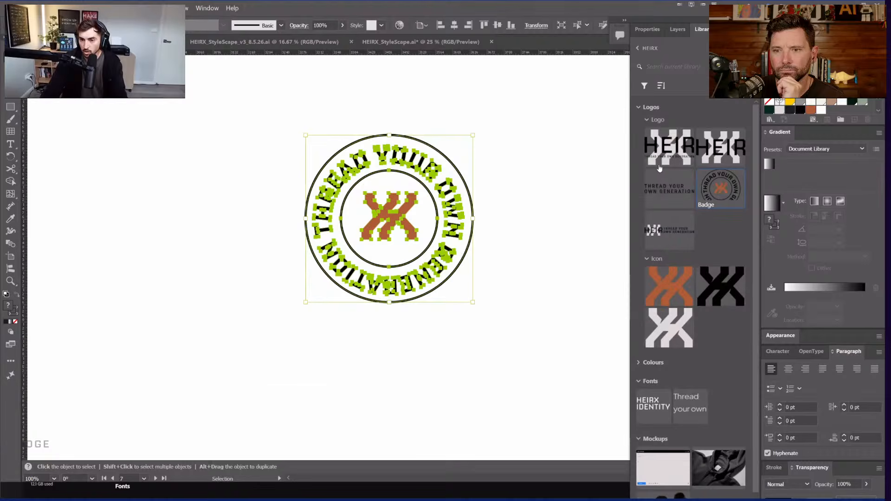
Step: Collapse the Icon and Logo library groups and deselect the badge
click(647, 259)
click(647, 120)
drag(653, 150, 655, 120)
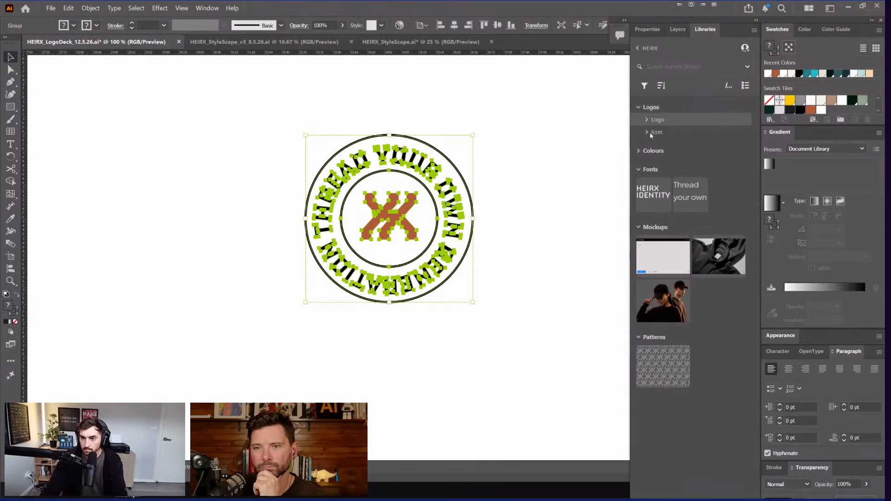
scroll(539, 213, right, 2)
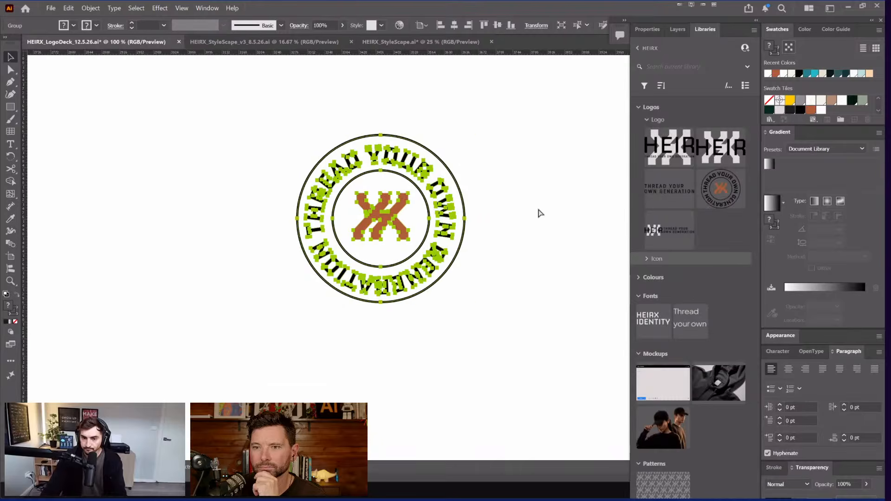
click(527, 190)
scroll(530, 188, down, 3)
scroll(534, 175, up, 3)
scroll(603, 190, left, 6)
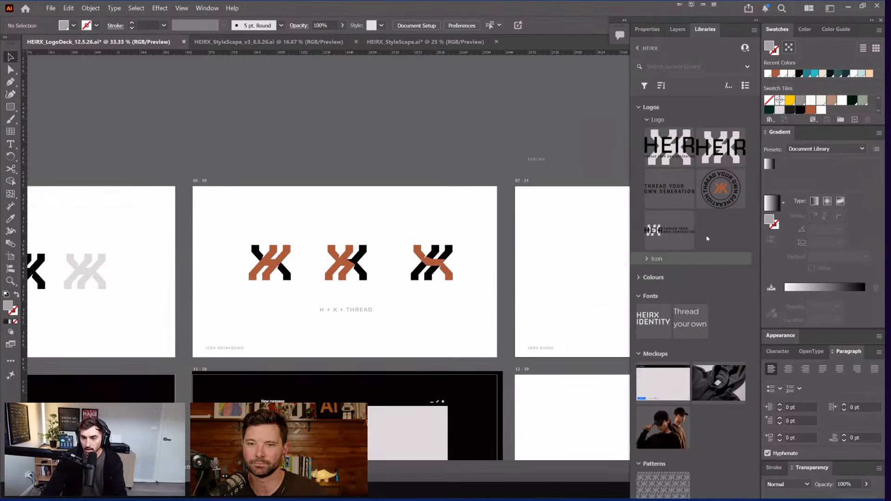
Step: Select the Logo Direction heading on the artboard
scroll(405, 197, left, 6)
scroll(326, 185, up, 1)
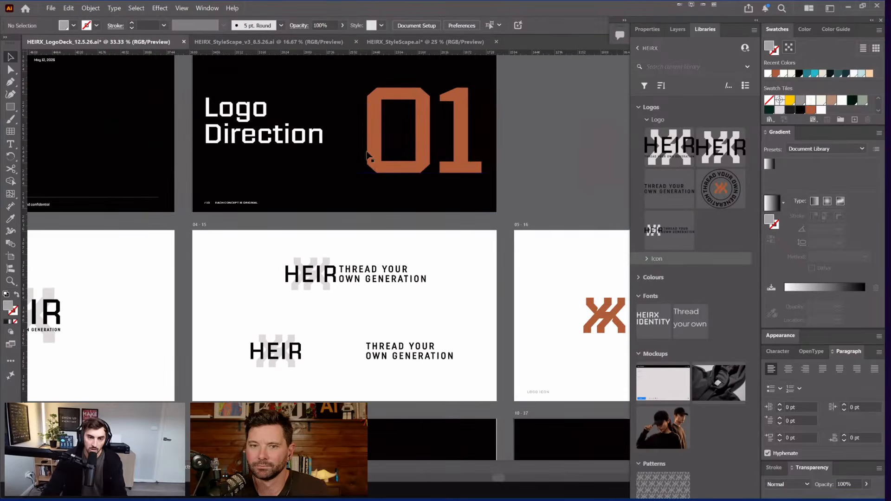
scroll(325, 167, up, 2)
scroll(371, 176, left, 5)
click(511, 202)
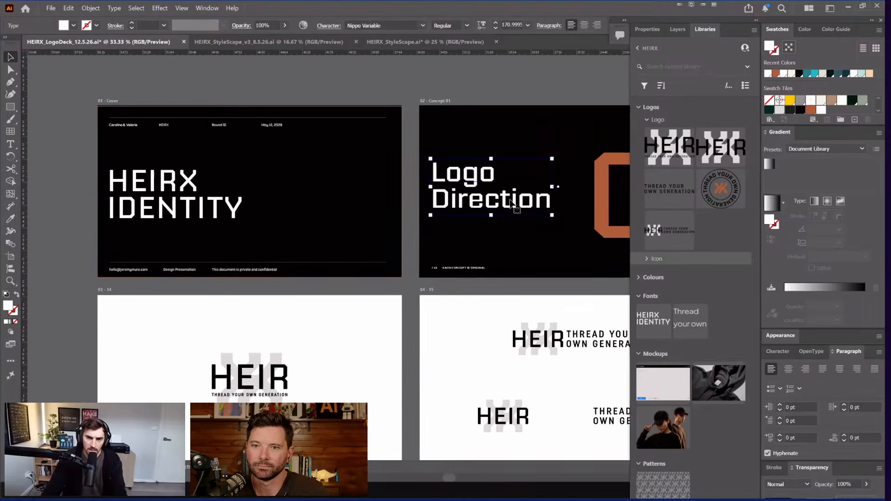
scroll(486, 202, up, 3)
scroll(418, 209, right, 3)
right_click(320, 221)
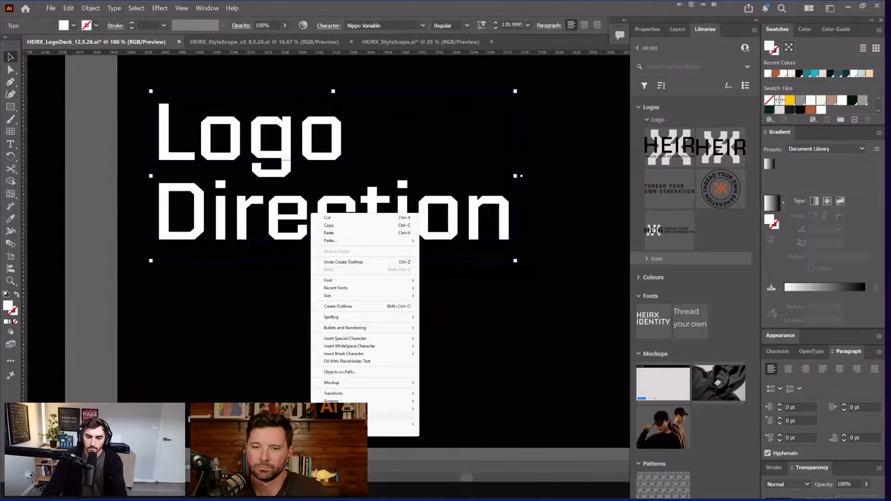
click(551, 387)
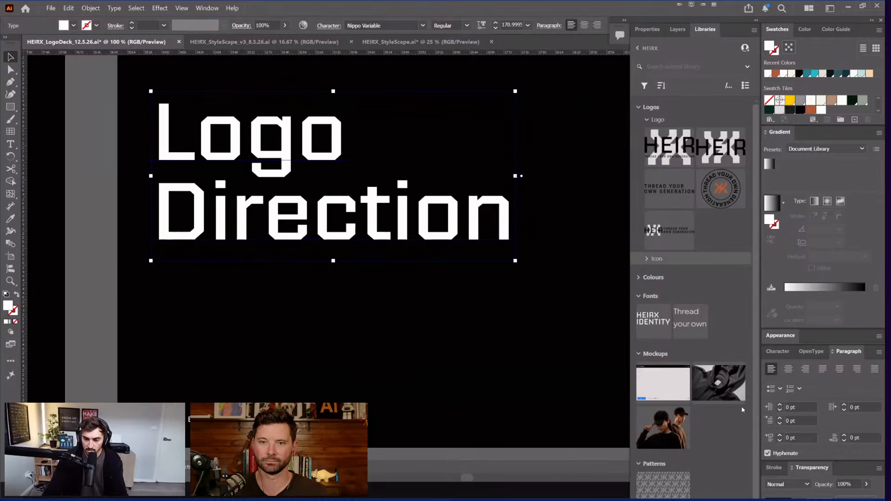
Step: Add the heading to the library's Fonts group and rename it Nippo Subline Regular
scroll(743, 410, down, 2)
click(696, 306)
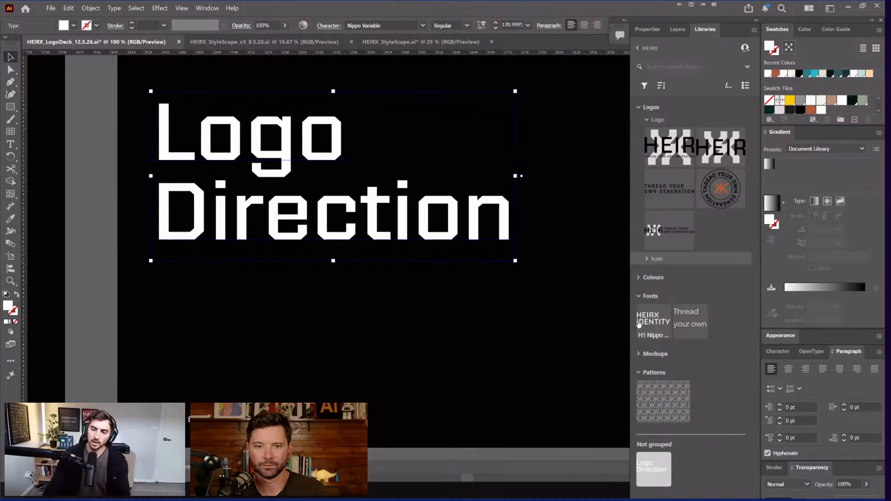
drag(693, 322, 713, 329)
double_click(723, 336)
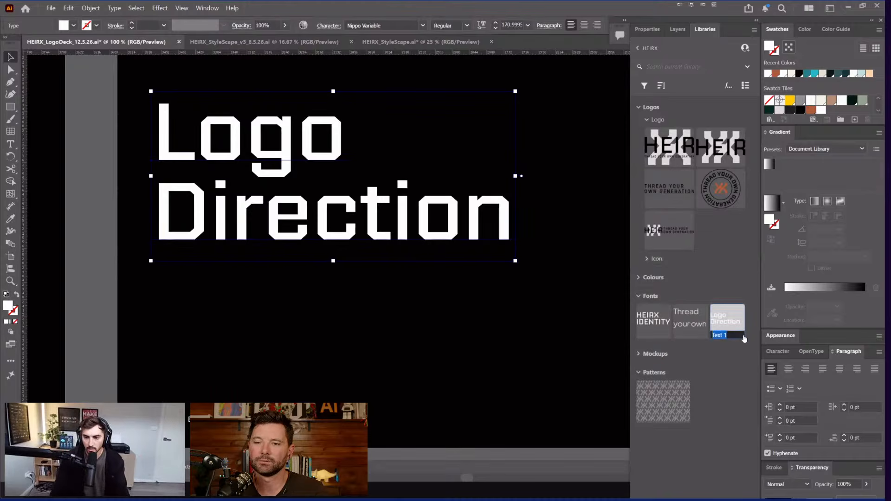
text(H)
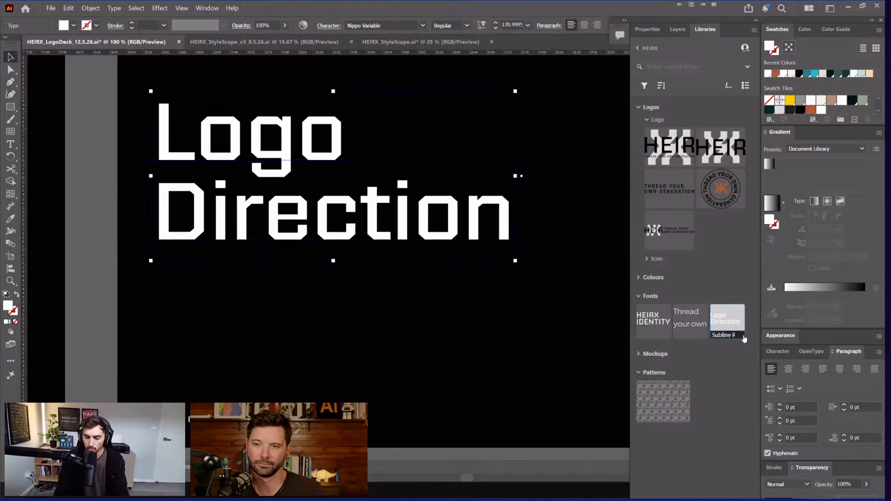
key(Return)
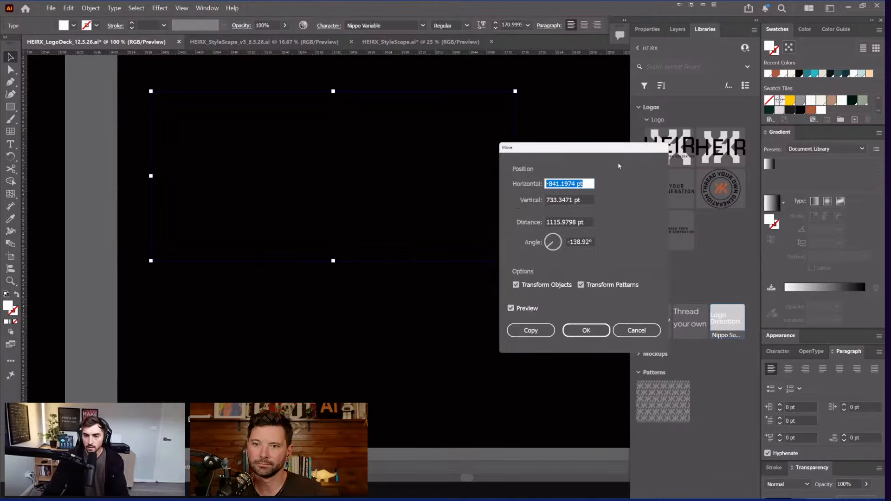
Step: Place the Logo Direction library text onto the blank mockup artboard
key(Escape)
click(545, 165)
scroll(544, 166, down, 1)
scroll(547, 168, down, 4)
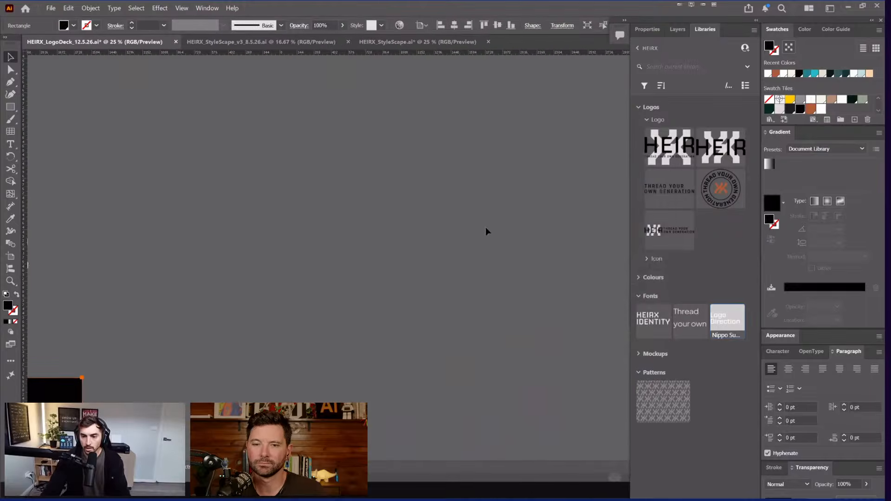
scroll(486, 231, down, 5)
scroll(513, 148, up, 1)
scroll(364, 131, down, 4)
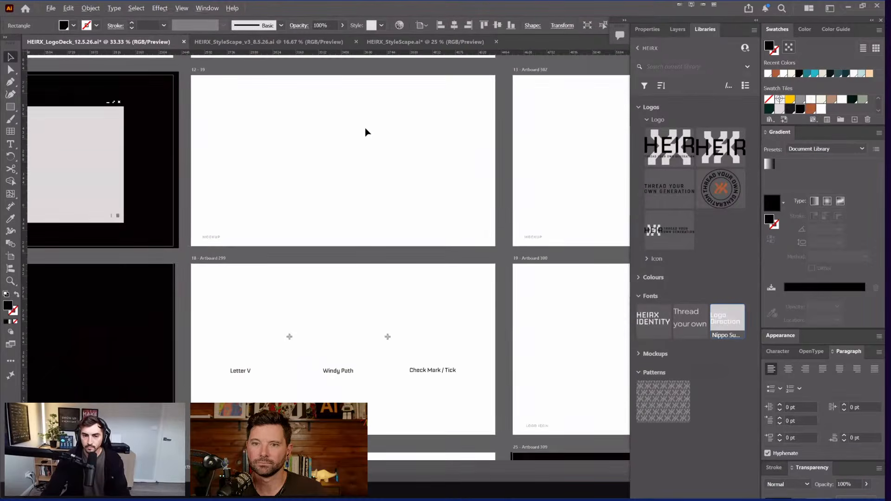
scroll(366, 191, up, 1)
drag(729, 326, 301, 219)
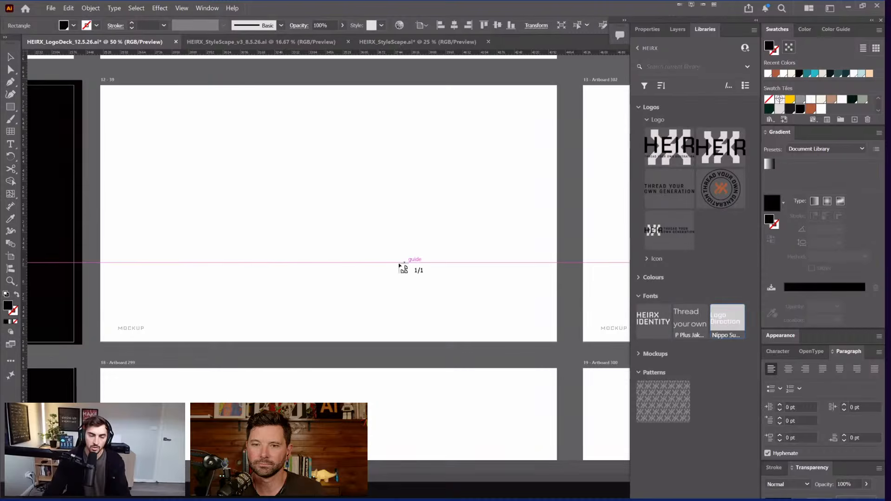
drag(141, 102, 499, 306)
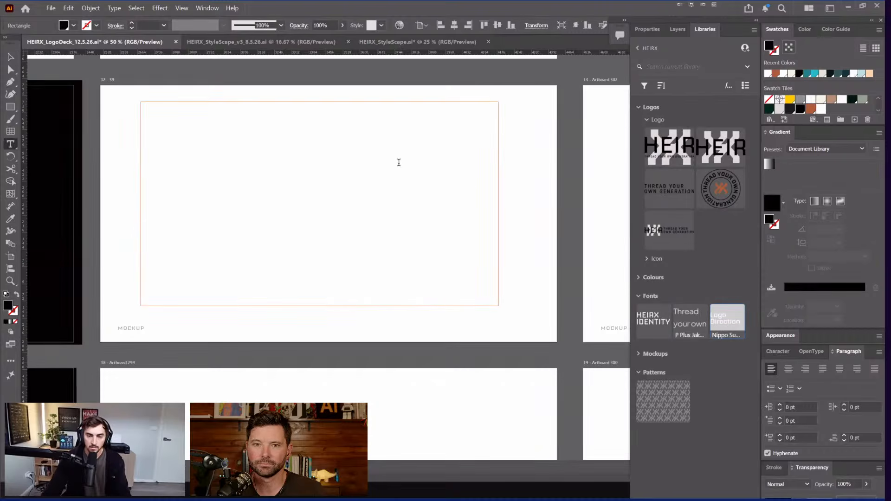
Step: Move the placed Logo Direction heading to the artboard's top left
click(811, 108)
key(Escape)
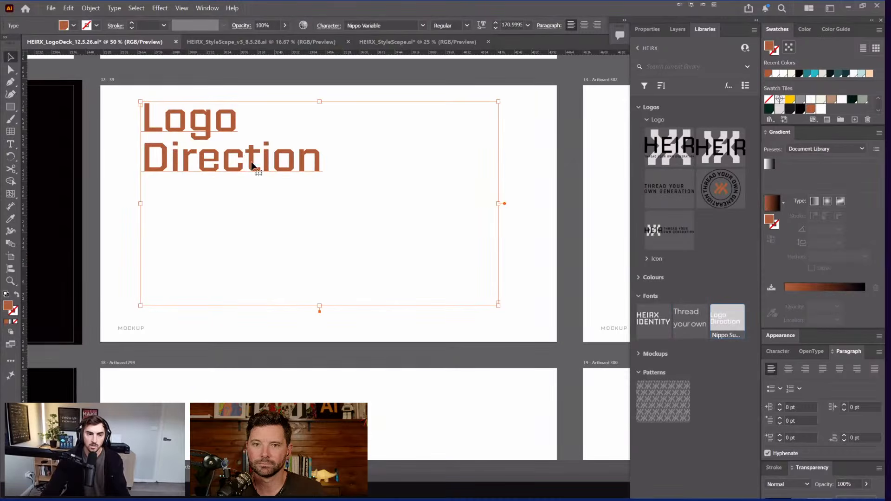
scroll(259, 169, up, 1)
drag(178, 126, 157, 125)
Step: Try editing the heading's words, undo back to 'Logo Direction', and pan out to neighbouring artboards
double_click(157, 122)
click(241, 122)
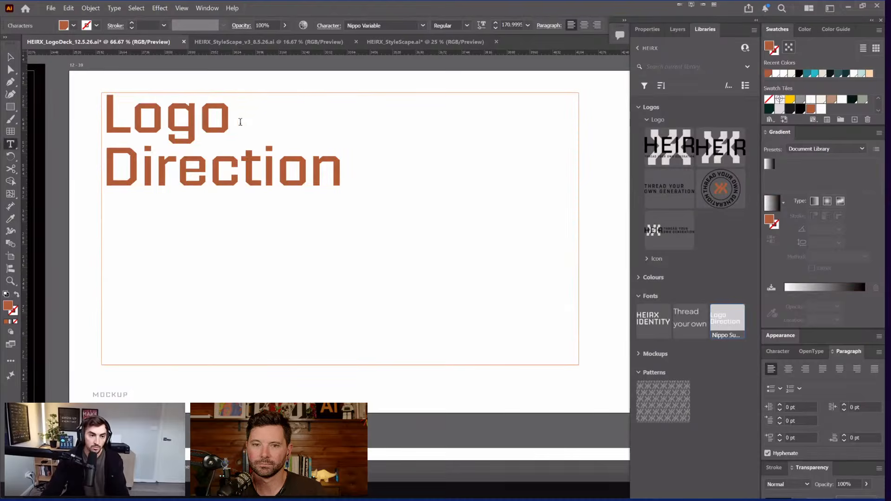
key(BackSpace)
key(BackSpace)
text(sdfsf)
drag(317, 116, 125, 114)
key(ctrl+z)
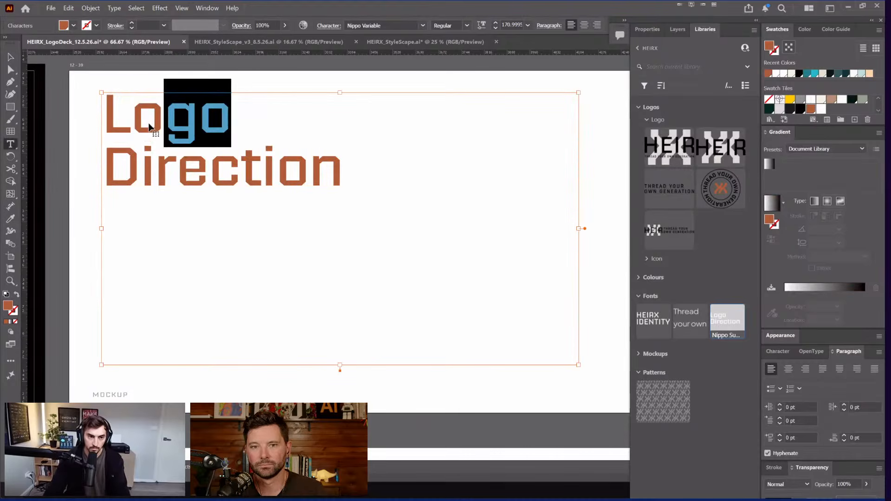
key(Escape)
scroll(236, 82, down, 2)
drag(263, 76, 328, 167)
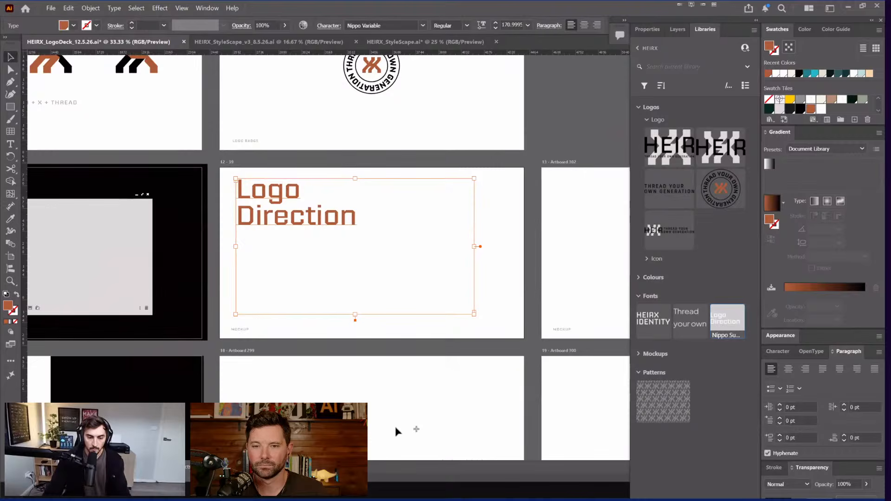
scroll(505, 187, down, 3)
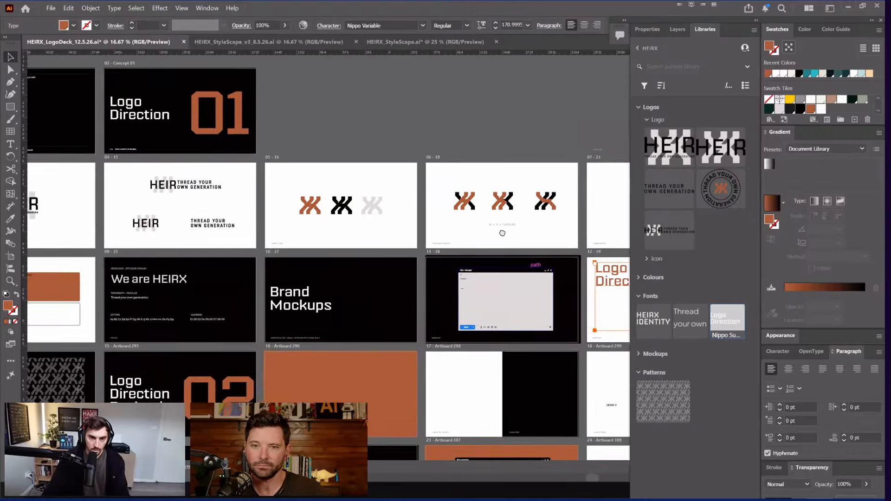
Step: View the artboards full screen, pan to the email mockup, and undo an accidental shift
key(Tab)
scroll(505, 187, down, 3)
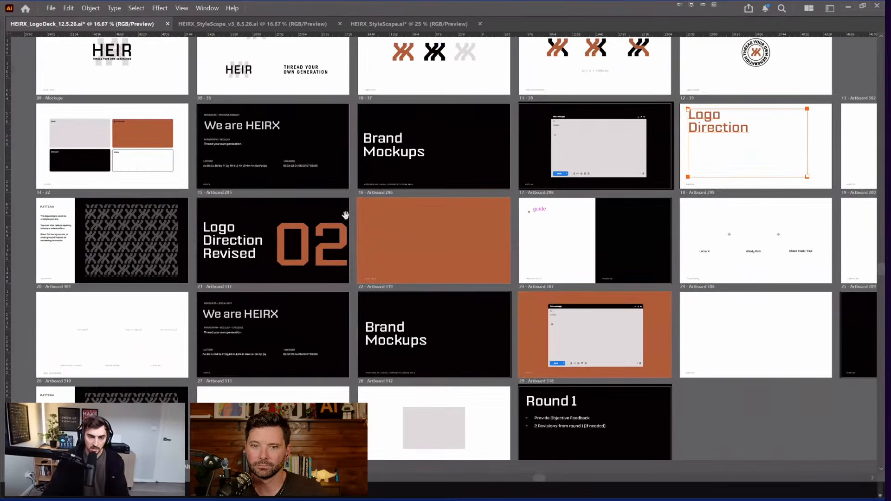
drag(545, 276, 534, 254)
drag(601, 133, 460, 183)
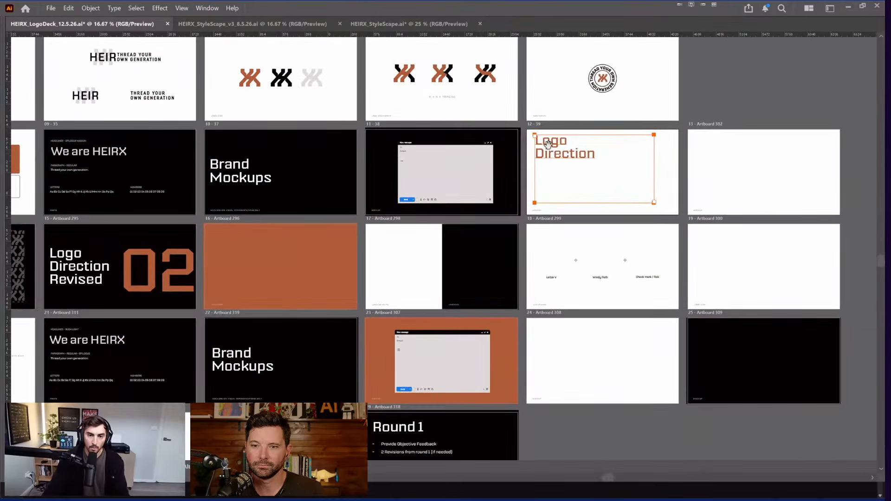
scroll(497, 147, up, 2)
scroll(385, 158, up, 2)
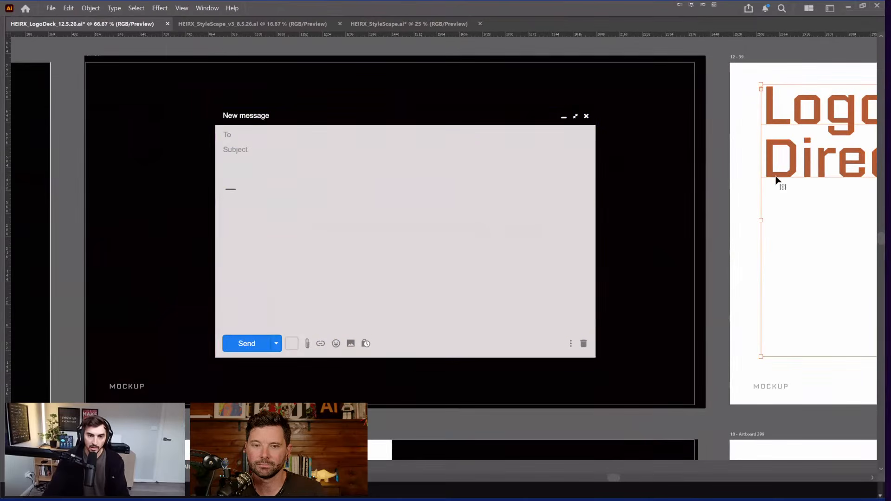
drag(428, 193, 444, 191)
key(ctrl+z)
key(Tab)
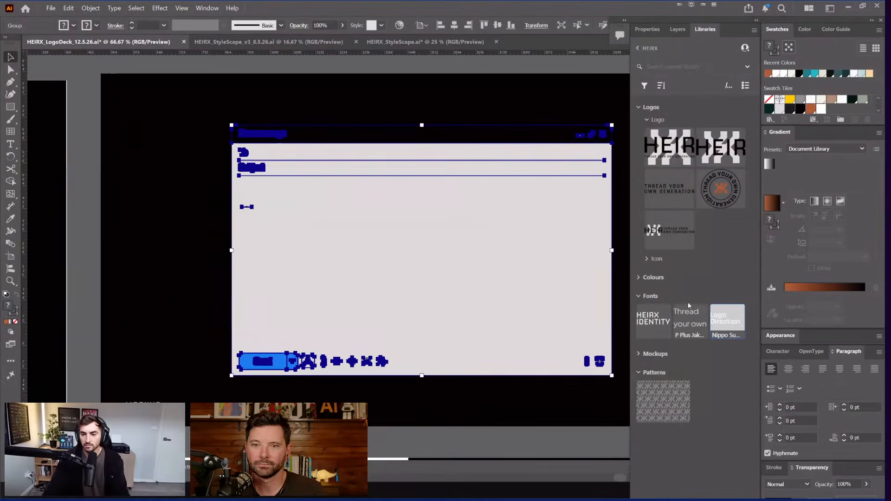
Step: Drag the Email Sig, Hood Mock and Models images from Mockups onto artboard 13
click(639, 354)
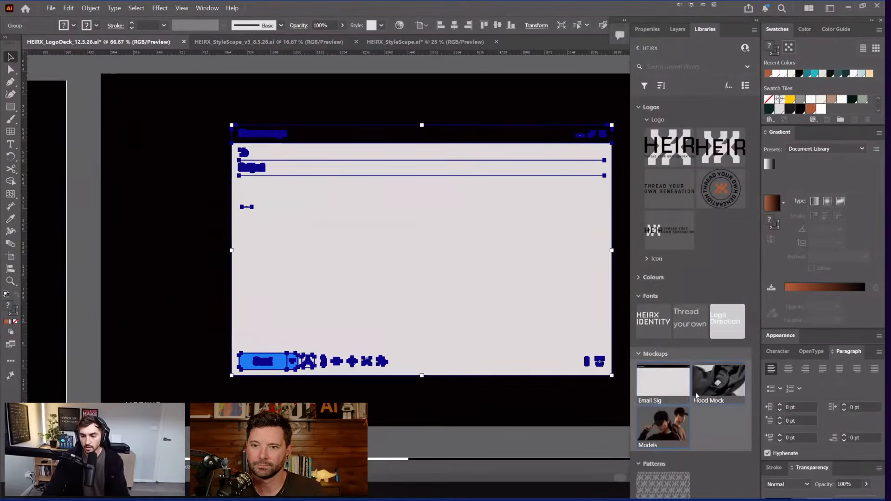
click(566, 450)
key(ctrl+minus)
key(ctrl+minus)
drag(521, 340, 285, 320)
drag(557, 319, 327, 307)
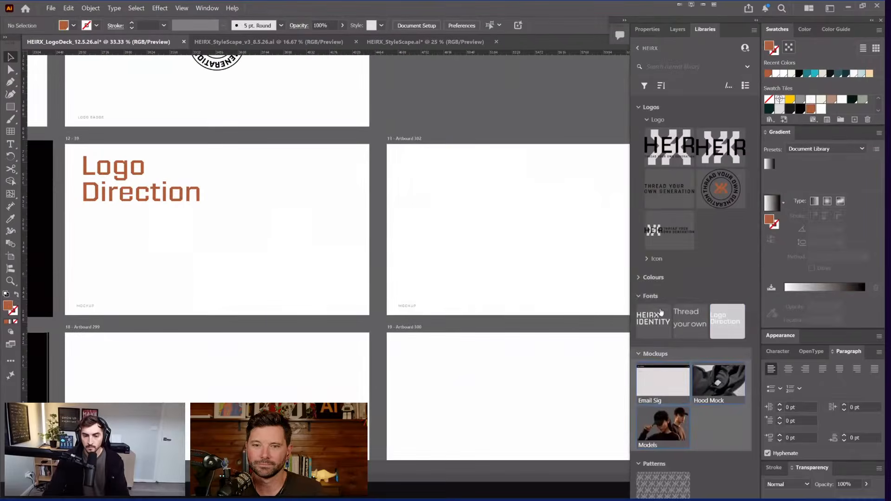
drag(715, 376, 560, 302)
click(560, 256)
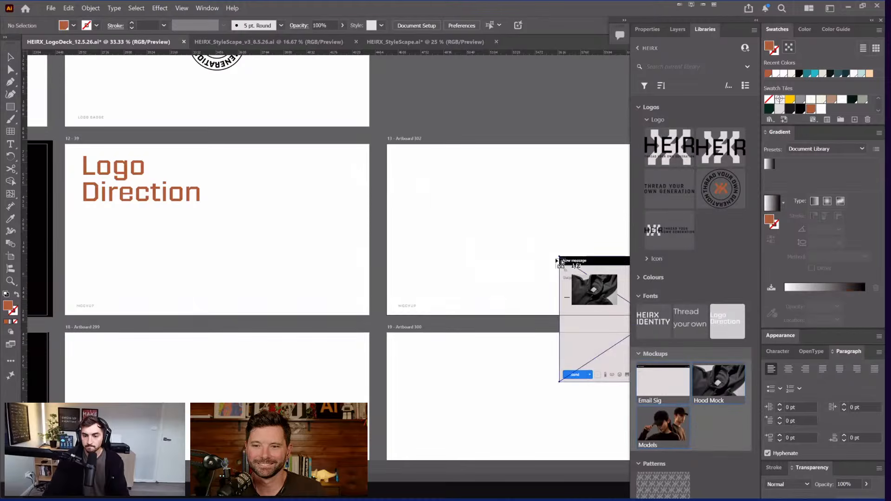
click(435, 172)
key(ctrl+minus)
key(ctrl+minus)
key(ctrl+minus)
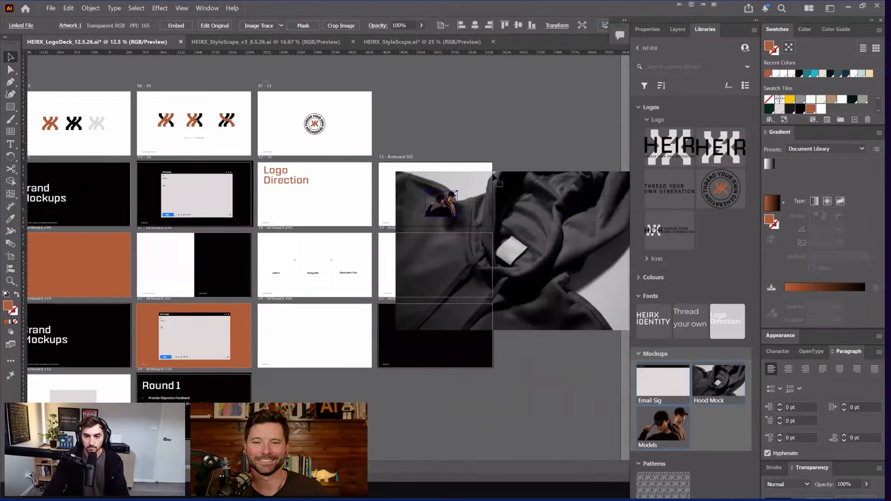
Step: Move the Hood Mock image left and shrink it around its centre
drag(520, 204, 431, 199)
drag(542, 166, 450, 228)
scroll(482, 216, up, 1)
scroll(395, 230, right, 5)
scroll(309, 243, up, 2)
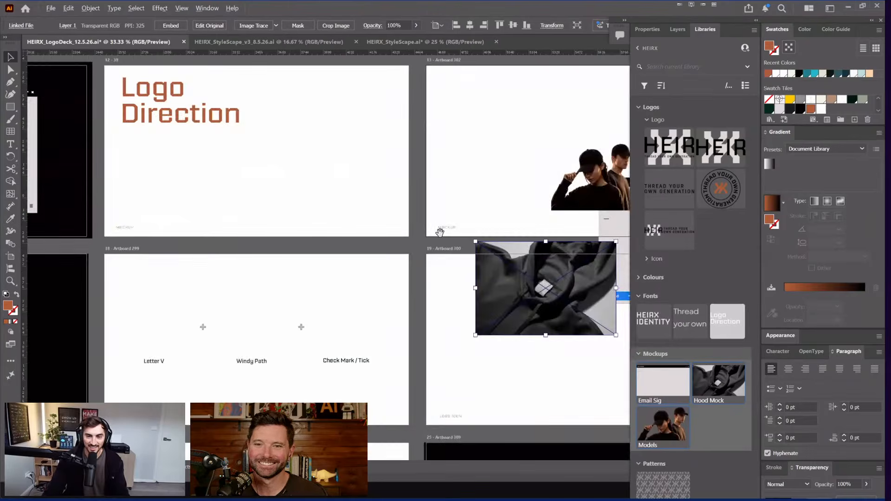
scroll(353, 246, down, 1)
drag(387, 250, 296, 182)
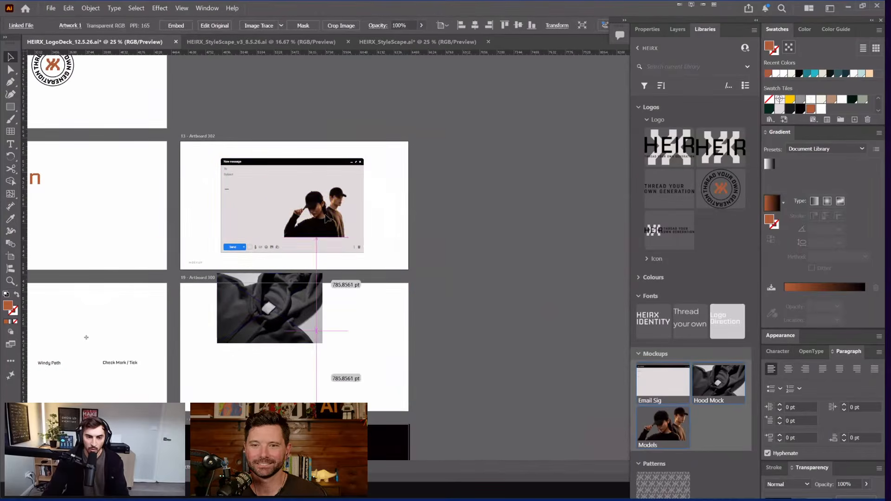
Step: Place the Email Sig image on artboard 13 and rearrange the hood and Models images around it
drag(275, 272, 279, 195)
drag(316, 219, 466, 237)
drag(302, 244, 413, 277)
scroll(259, 229, up, 2)
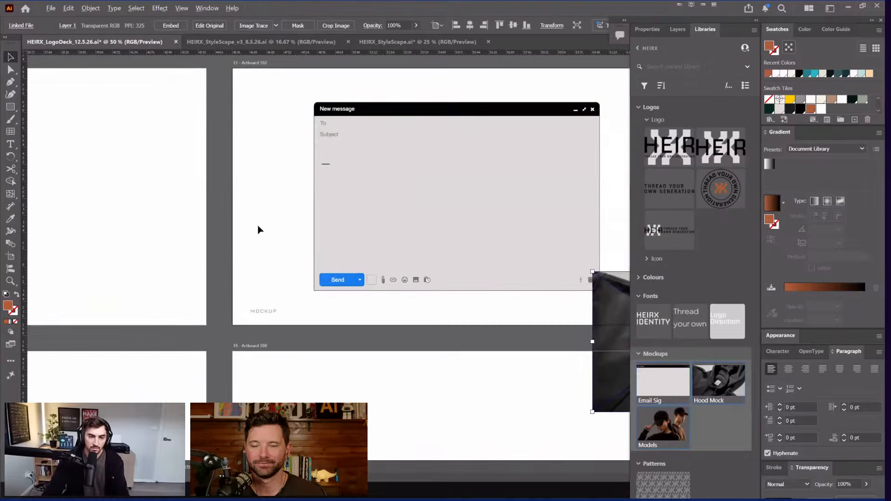
drag(381, 185, 403, 192)
scroll(411, 159, up, 2)
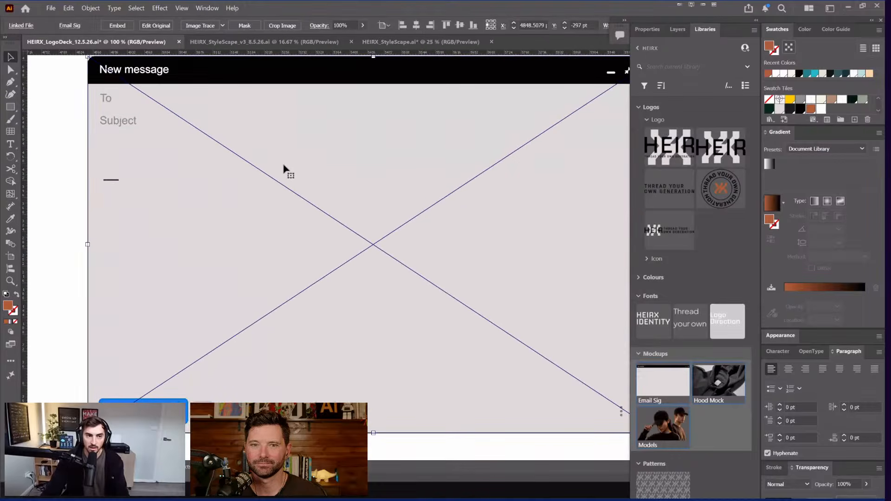
scroll(286, 168, down, 3)
click(548, 138)
Step: Draw an orange rectangle over the email body and move the email mockup toward the hood image
scroll(290, 188, up, 1)
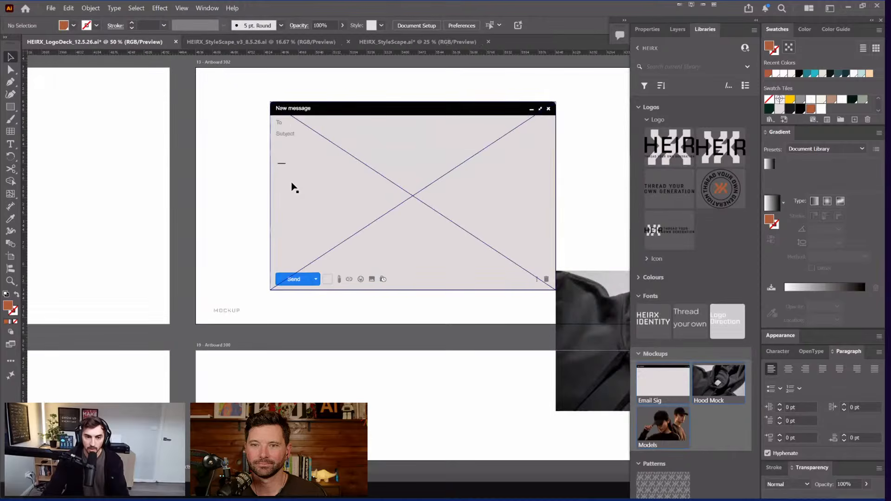
key(m)
drag(277, 170, 543, 259)
key(v)
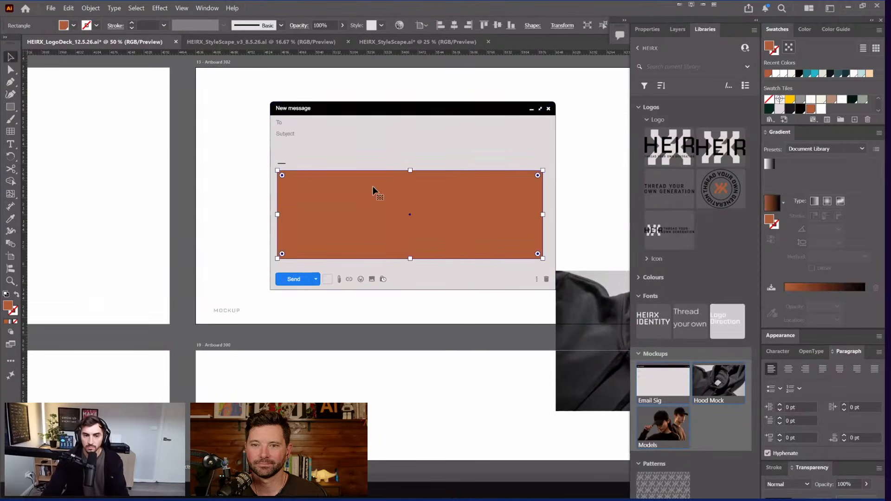
scroll(546, 132, down, 1)
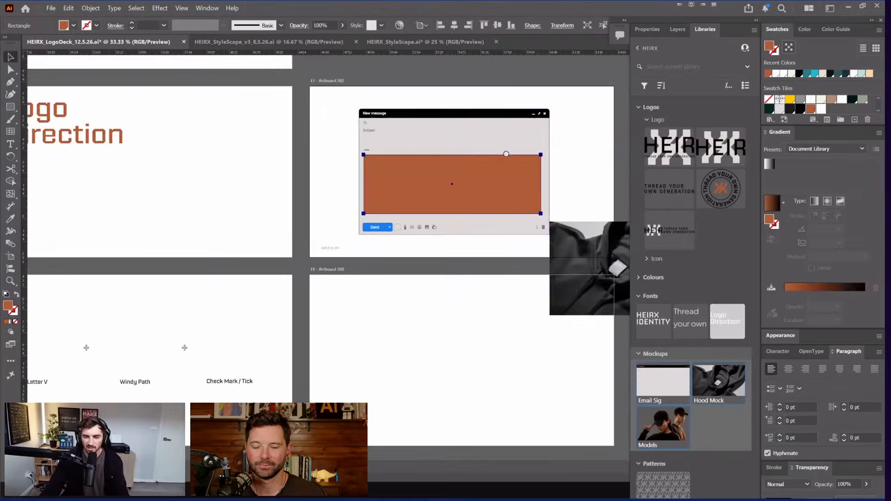
scroll(346, 277, up, 2)
shift+click(398, 306)
drag(398, 306, 339, 246)
Step: Line up the Models photo beside the Hood Mock image on artboard 13, then deselect
scroll(333, 233, up, 2)
scroll(442, 283, down, 1)
drag(663, 427, 534, 306)
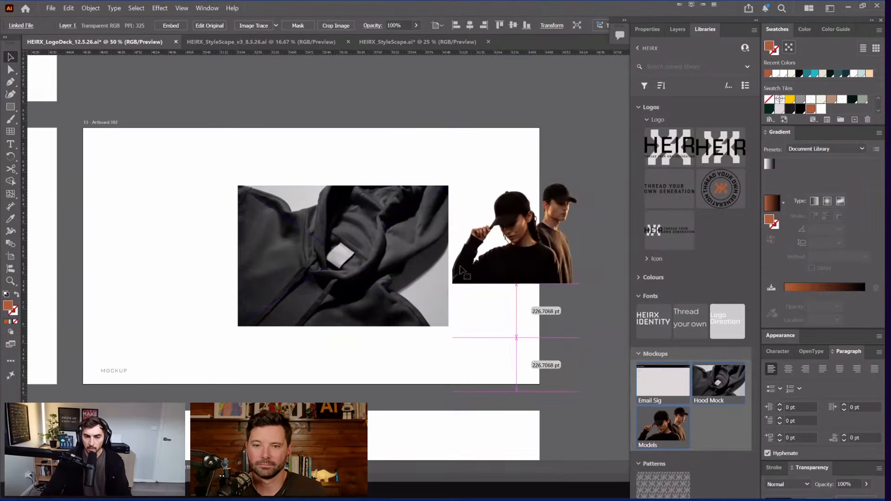
drag(355, 261, 255, 258)
drag(458, 255, 376, 253)
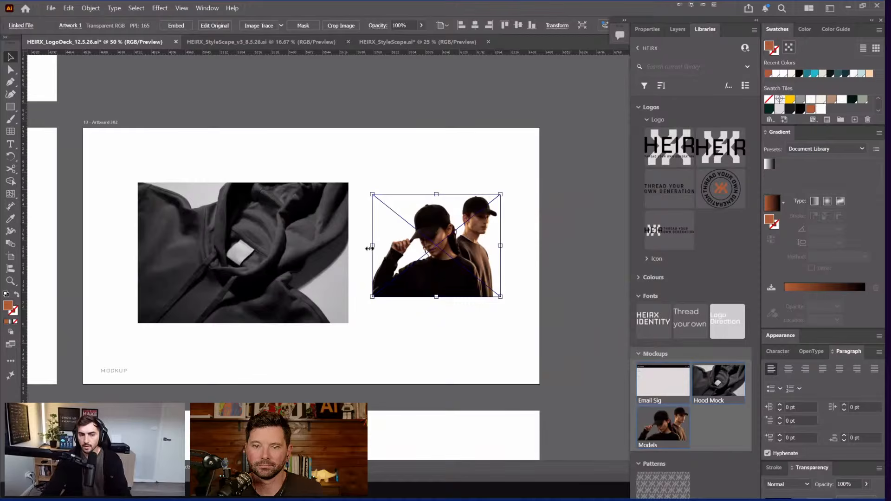
click(381, 186)
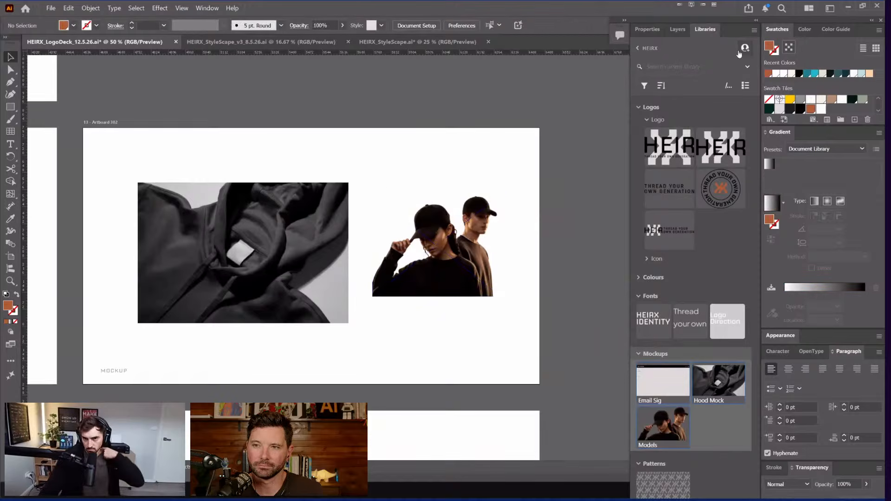
Step: Open the HeirX library full screen in Creative Cloud and check its sharing options
click(746, 50)
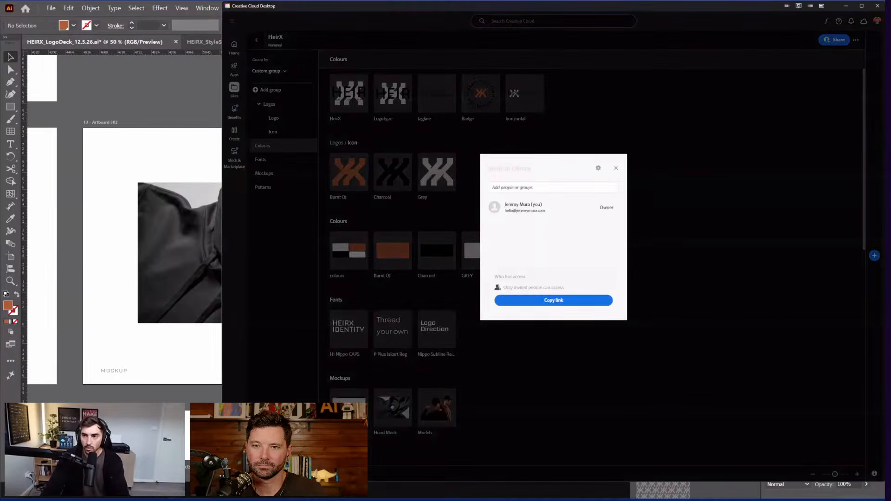
click(802, 9)
click(420, 195)
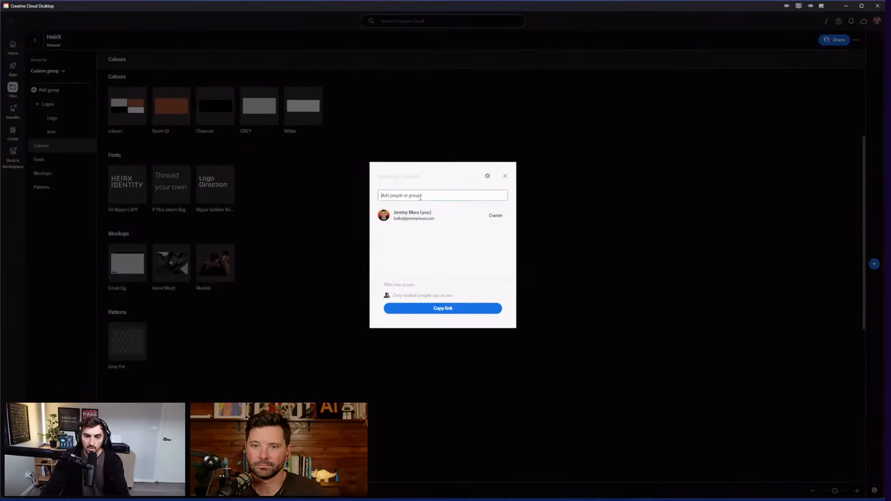
scroll(511, 154, up, 3)
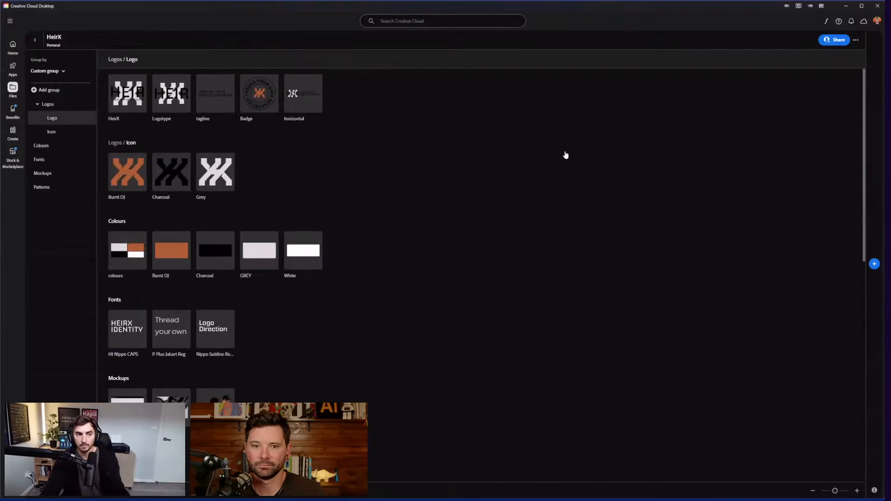
click(12, 88)
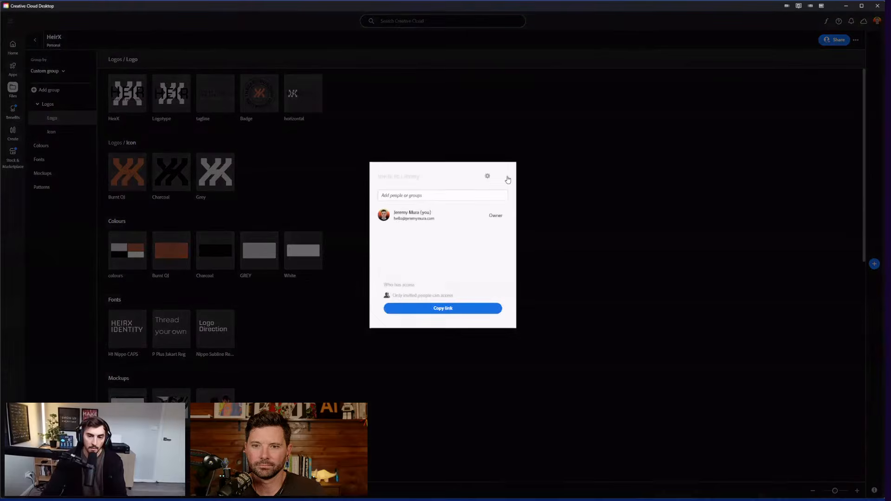
click(508, 179)
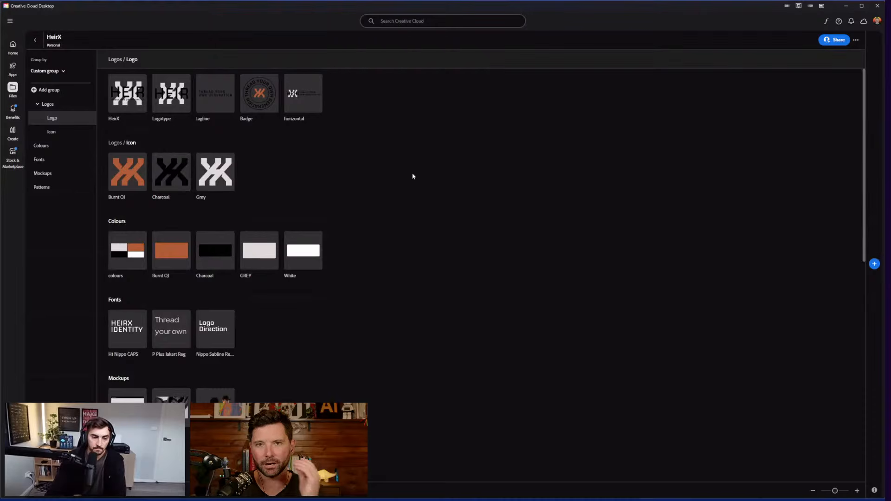
Step: Browse the HeirX Mockups group, then reopen HeirX from the libraries list
scroll(365, 213, down, 5)
scroll(380, 207, up, 5)
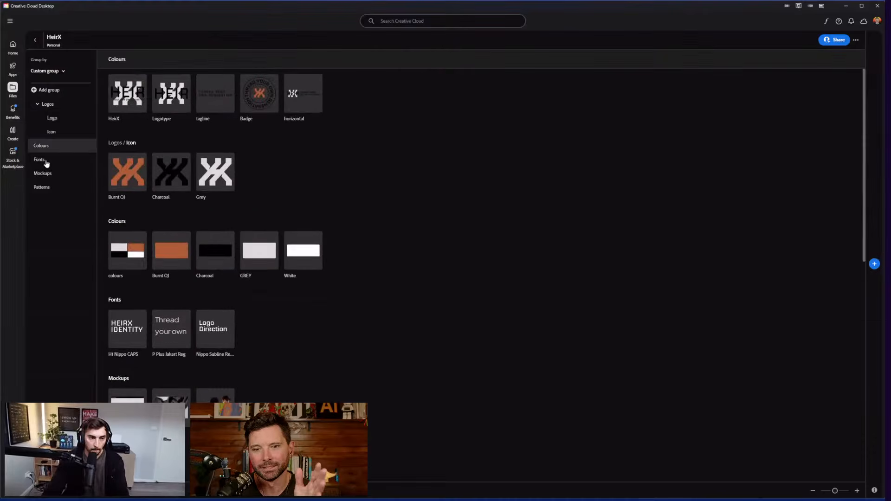
click(46, 173)
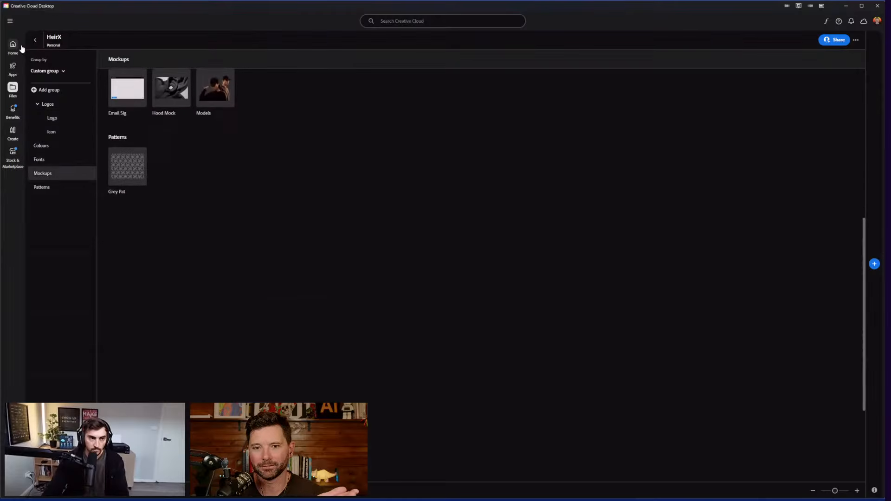
click(13, 47)
click(12, 87)
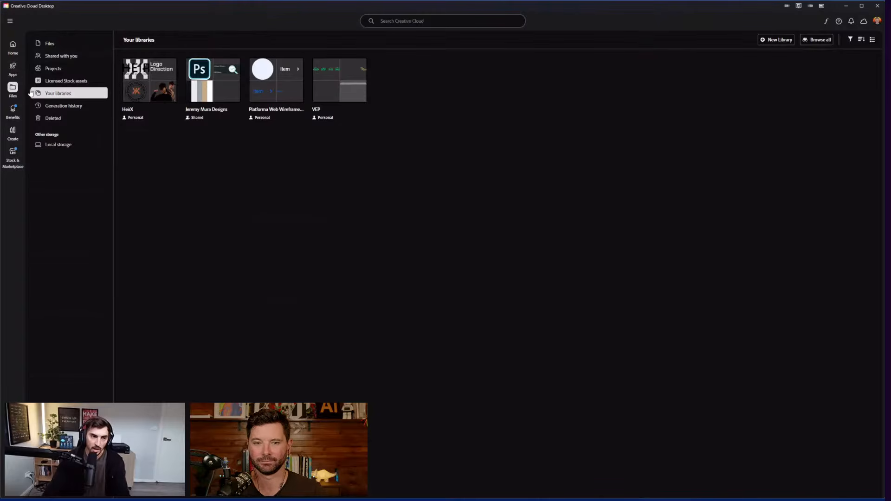
click(154, 94)
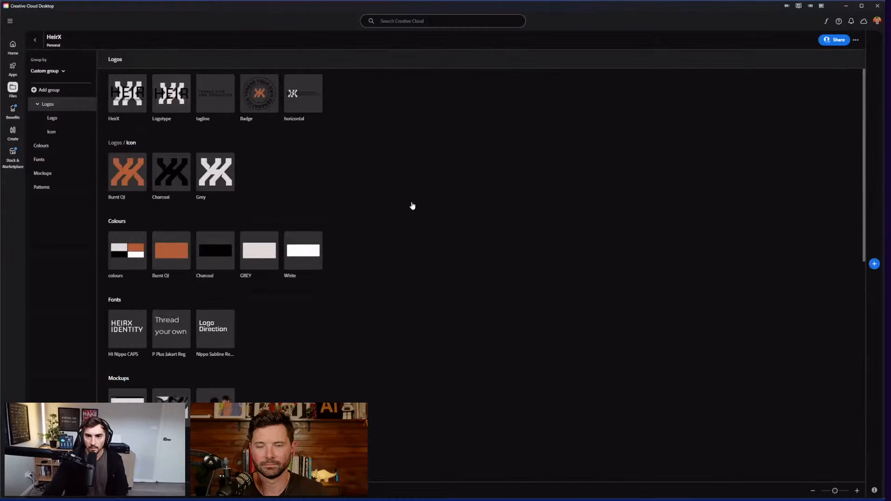
scroll(411, 202, down, 2)
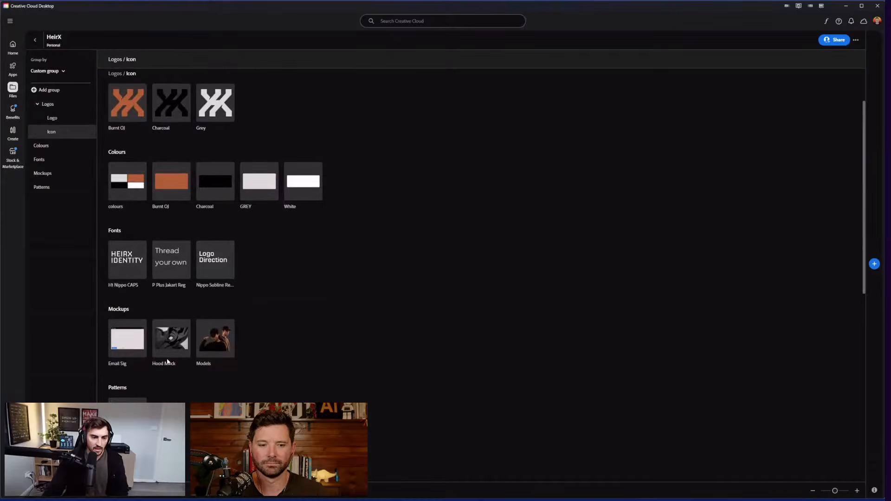
scroll(168, 363, up, 2)
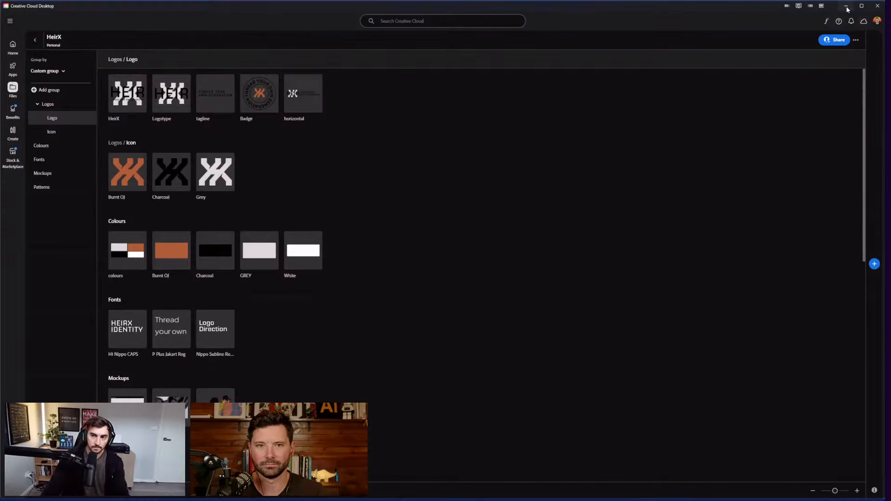
Step: Switch back through Illustrator to the Photoshop sweatshirt document
key(alt+Tab)
scroll(546, 116, down, 2)
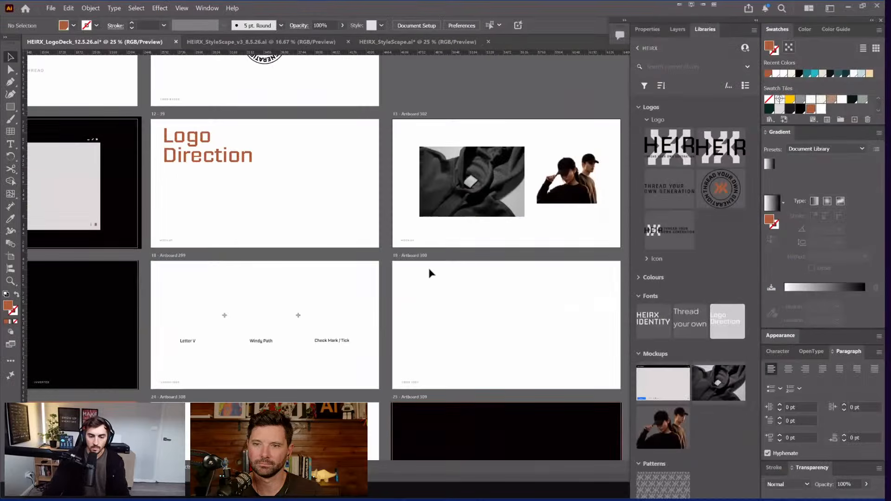
key(Tab)
key(Tab)
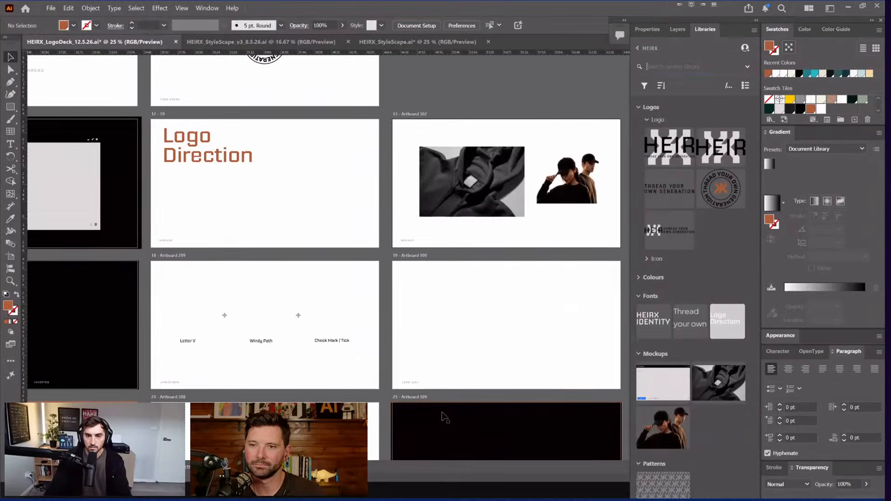
key(alt+Tab)
key(alt+Tab)
key(alt+Tab)
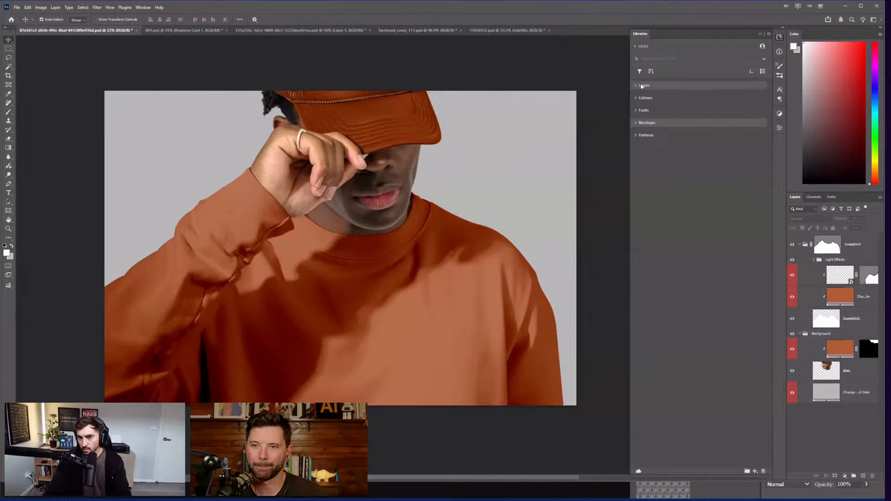
Step: Expand the library's Logos, Colours, Fonts, Mockups and Patterns groups
click(641, 85)
click(637, 217)
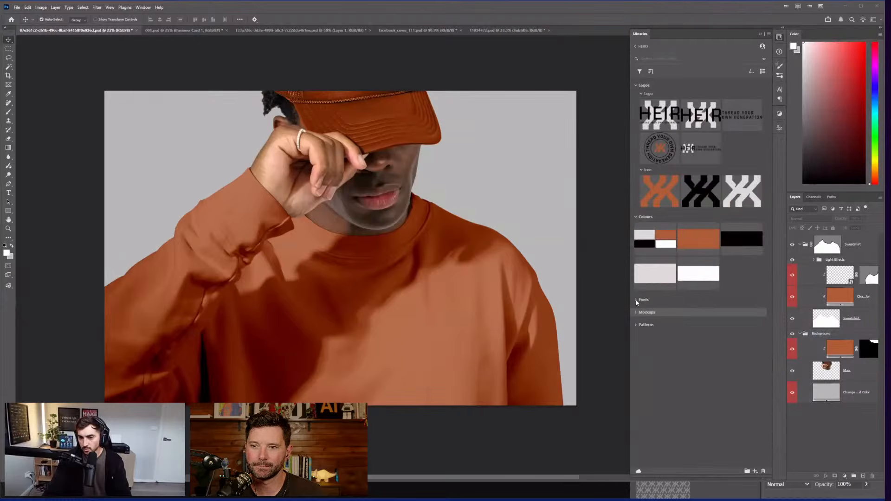
click(636, 300)
click(637, 359)
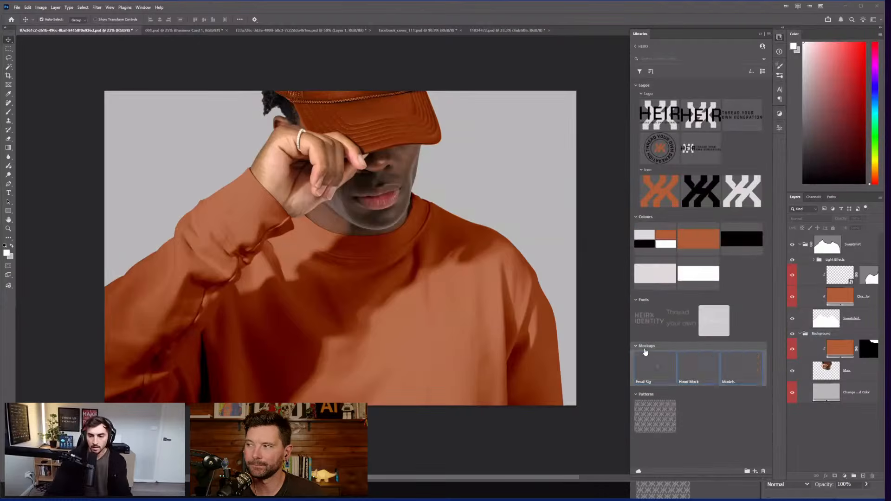
scroll(391, 226, up, 1)
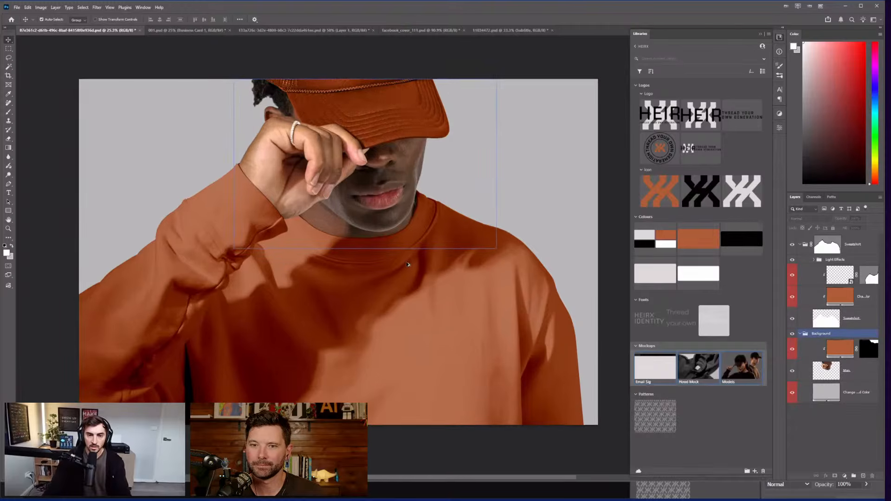
scroll(407, 264, up, 3)
Step: Select the Sweatshirt group layer and drag the Logotype asset onto the sweatshirt's chest
click(407, 264)
scroll(407, 264, down, 7)
click(533, 129)
drag(533, 130, 567, 192)
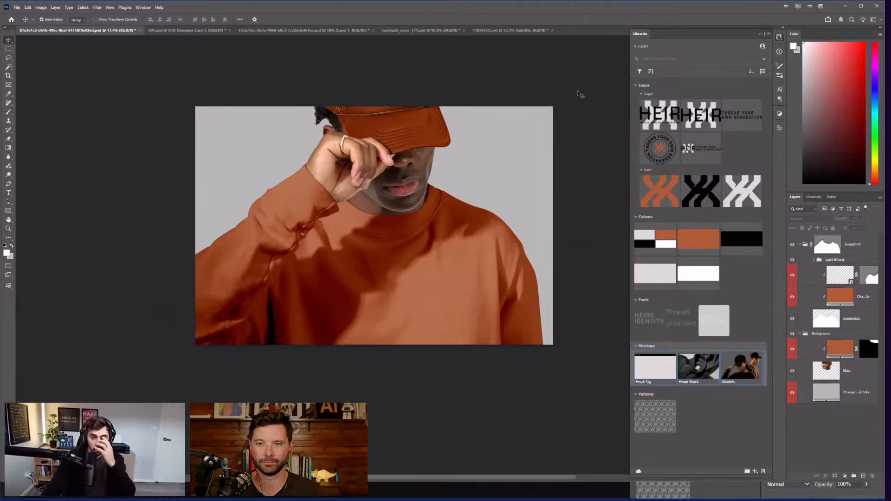
click(528, 254)
click(529, 248)
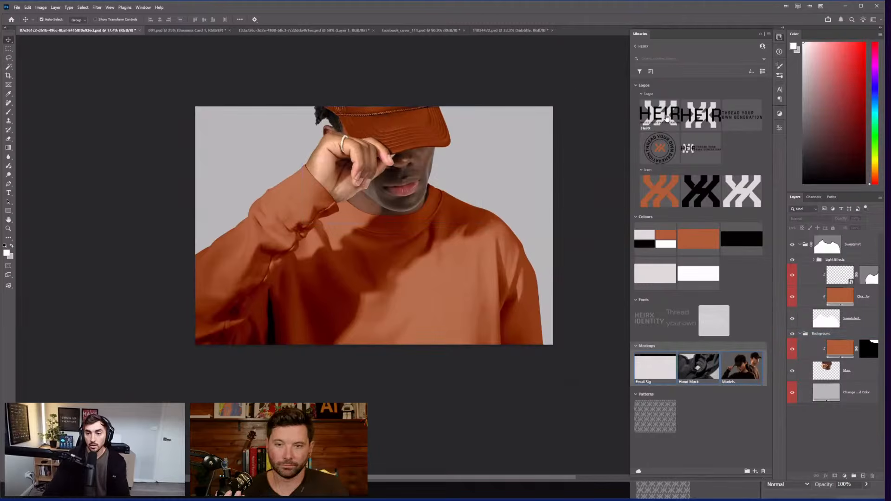
drag(702, 114, 446, 279)
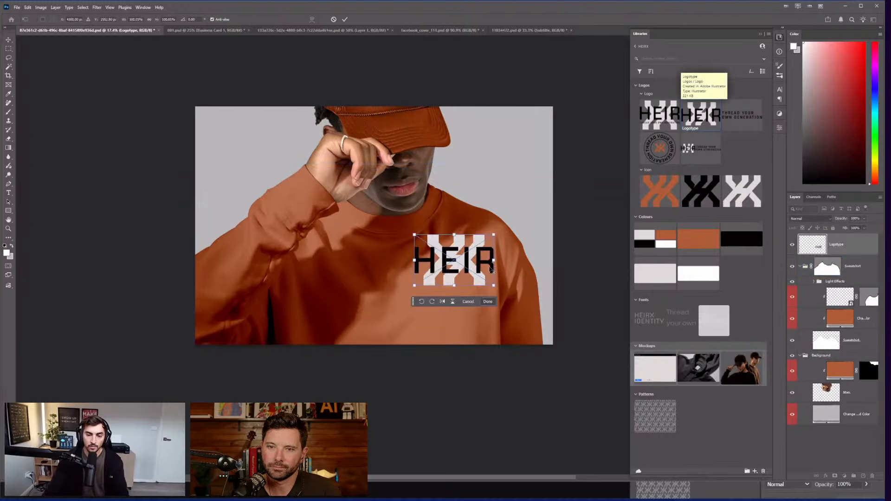
Step: Scale the HEIR logo to about 80%, nudge it down-left and commit the transform
scroll(494, 268, up, 5)
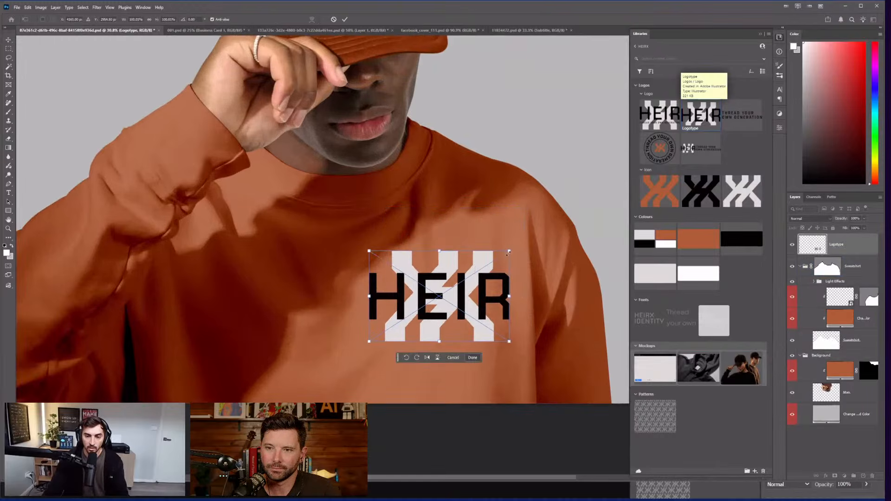
drag(509, 251, 495, 260)
drag(469, 291, 465, 303)
key(Return)
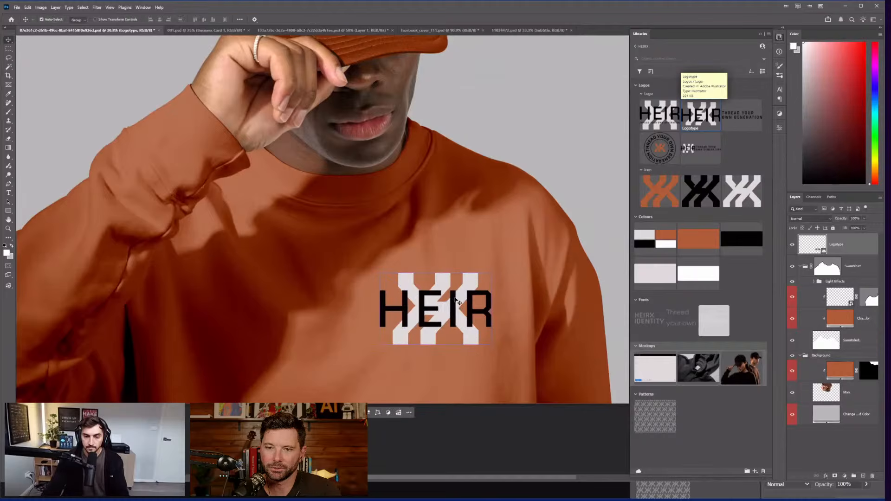
Step: Select the Logotype layer and toggle its visibility to compare the result
scroll(483, 274, down, 3)
click(494, 264)
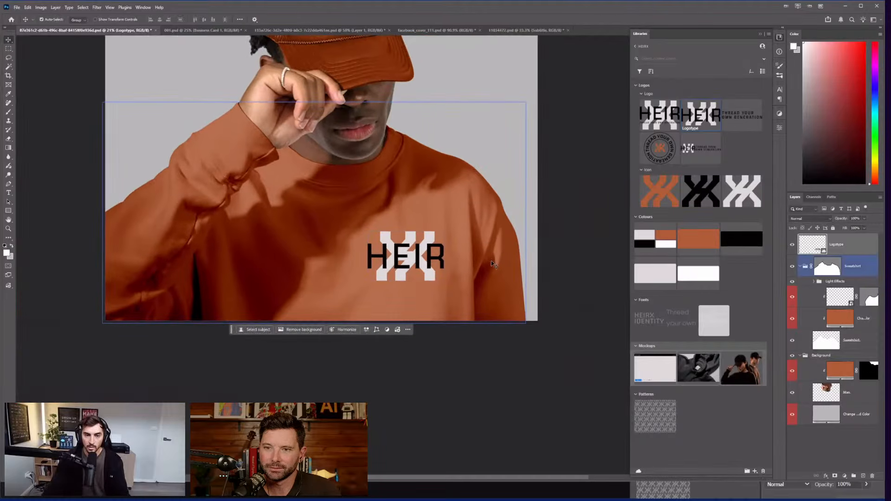
click(396, 278)
scroll(391, 269, up, 2)
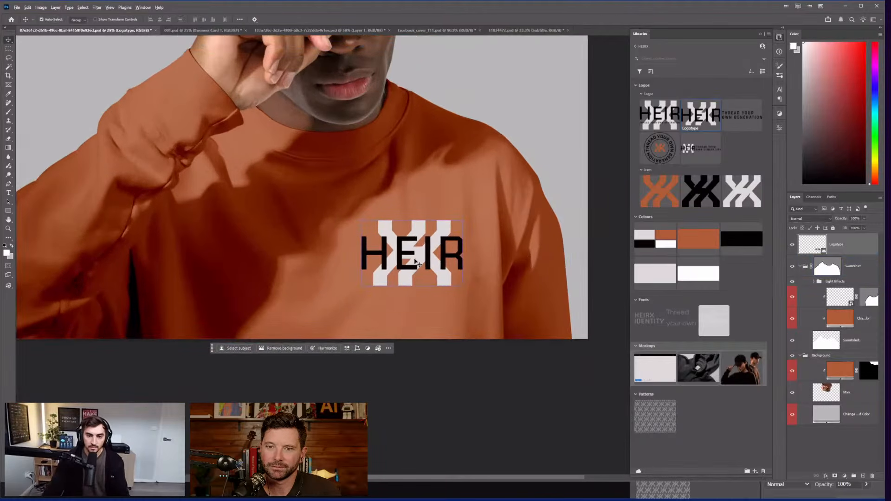
scroll(416, 262, up, 2)
click(793, 245)
click(793, 245)
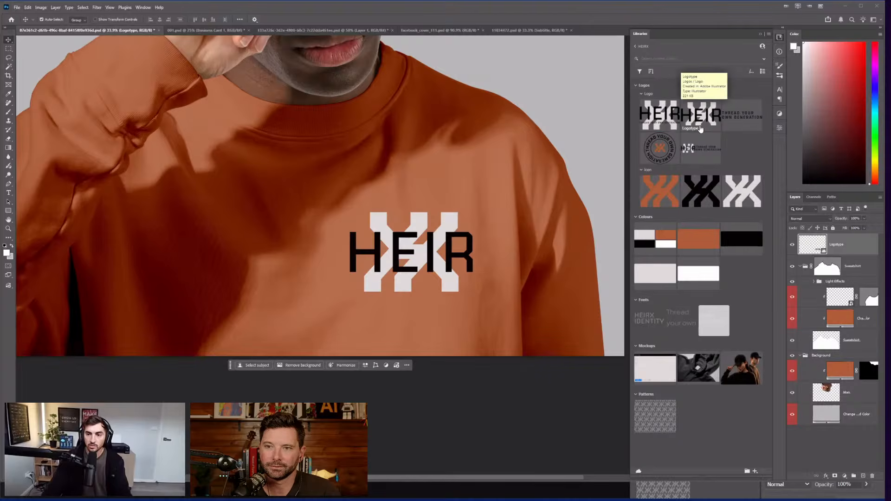
key(alt+Tab)
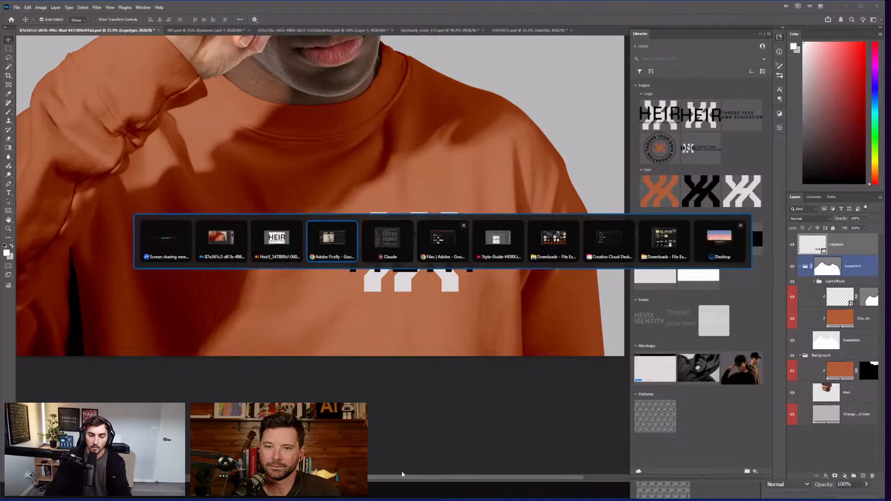
key(alt+Tab)
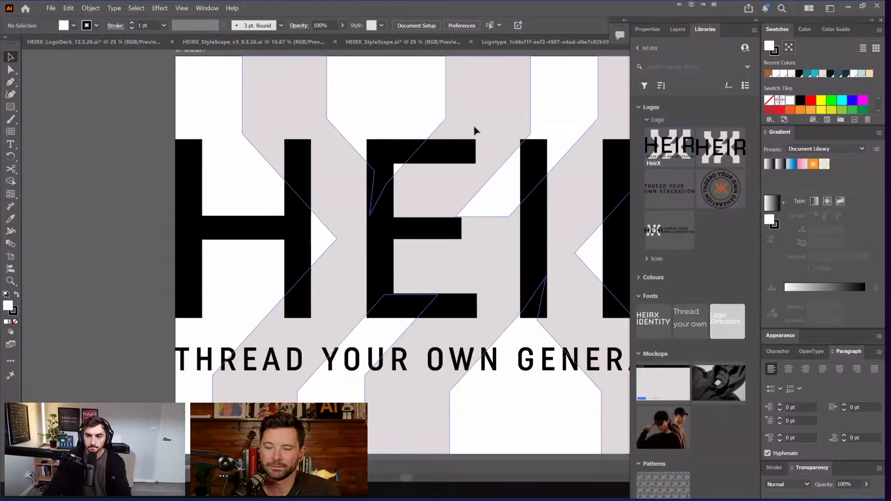
scroll(475, 130, down, 4)
drag(513, 100, 344, 186)
scroll(338, 202, up, 1)
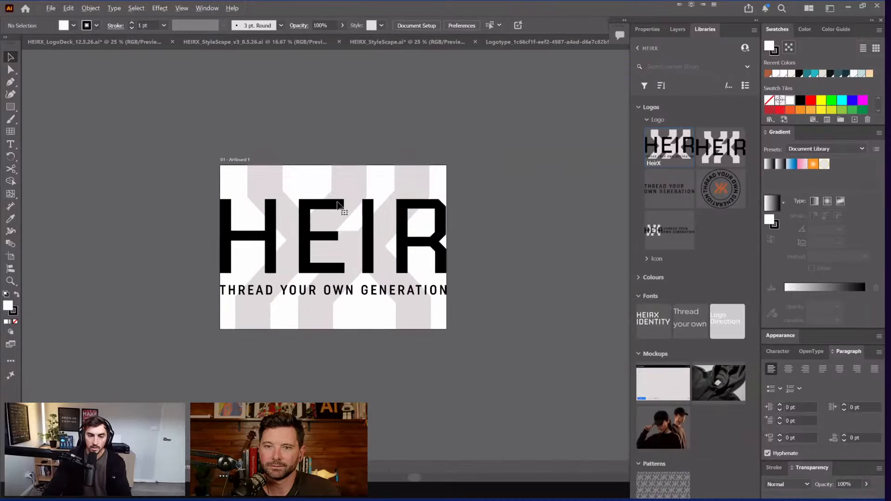
key(ctrl+a)
key(ctrl+w)
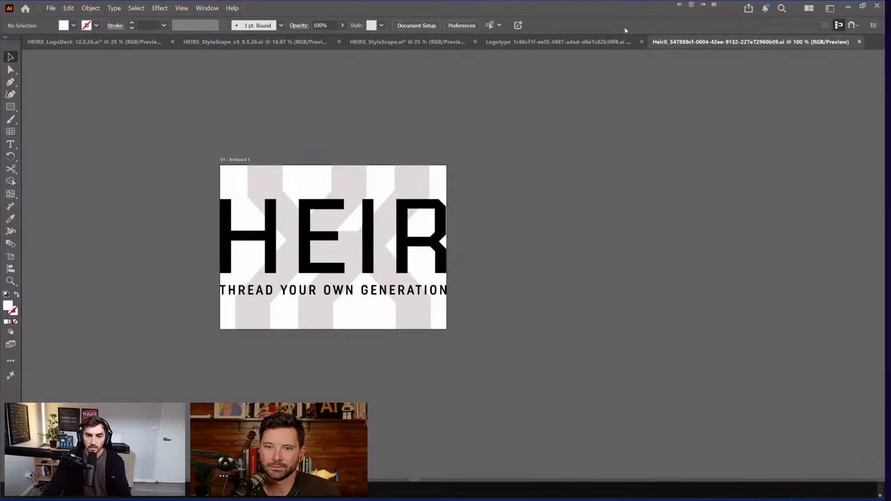
click(625, 28)
scroll(560, 138, down, 2)
drag(560, 137, 390, 203)
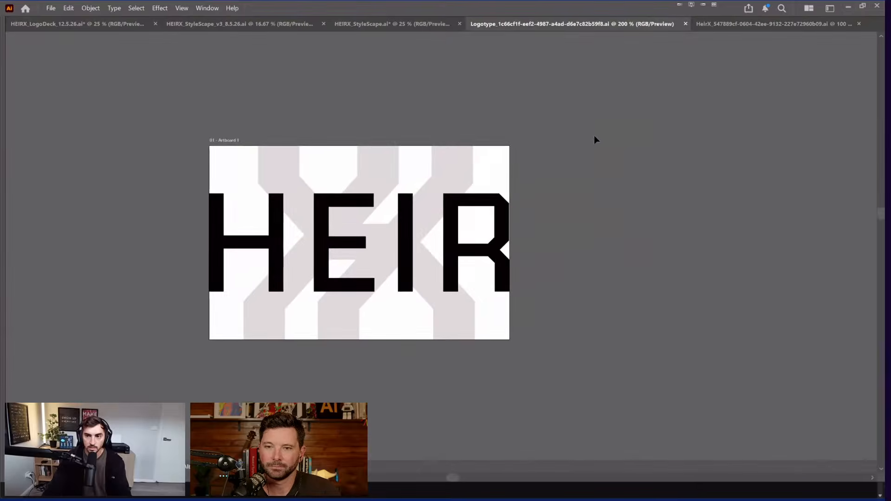
key(ctrl+a)
click(460, 135)
key(ctrl+Tab)
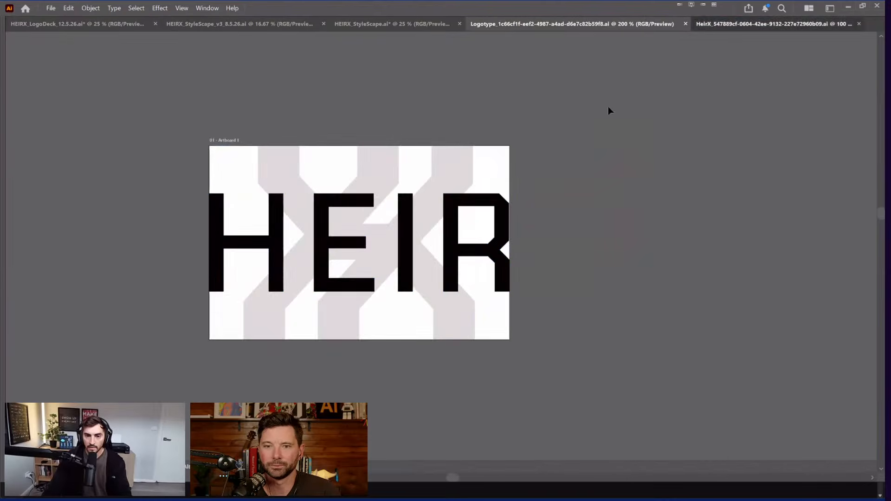
key(alt+Tab)
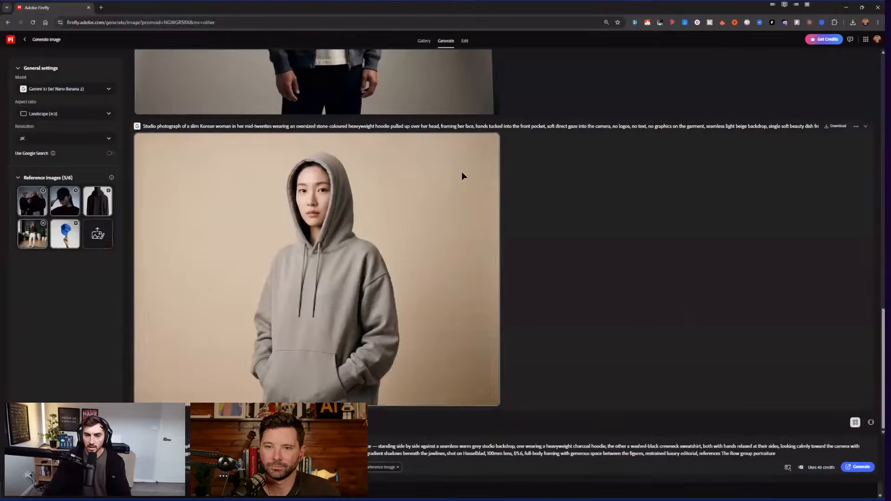
key(alt+Tab)
click(400, 165)
key(Tab)
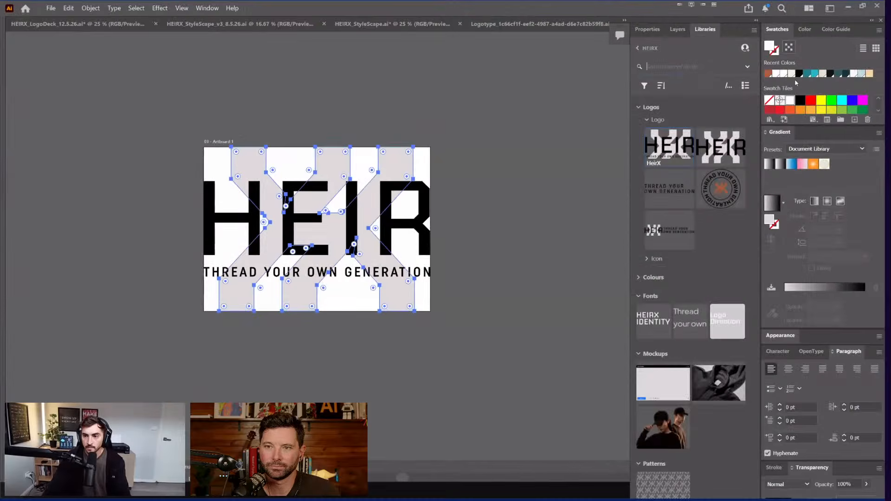
click(815, 74)
click(466, 139)
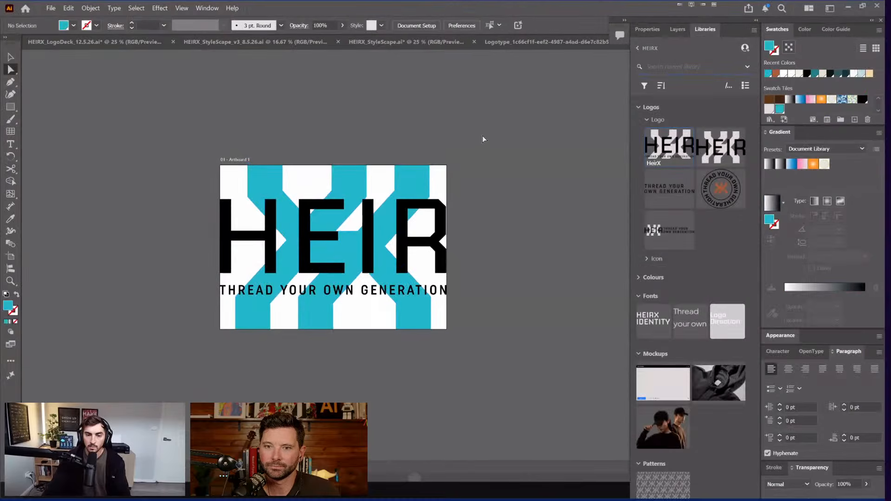
drag(466, 138, 483, 136)
drag(539, 125, 476, 133)
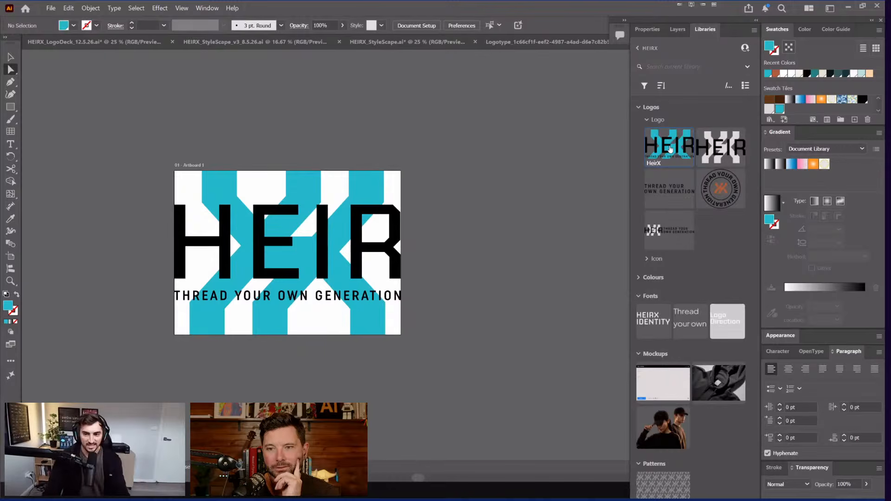
drag(276, 157, 377, 134)
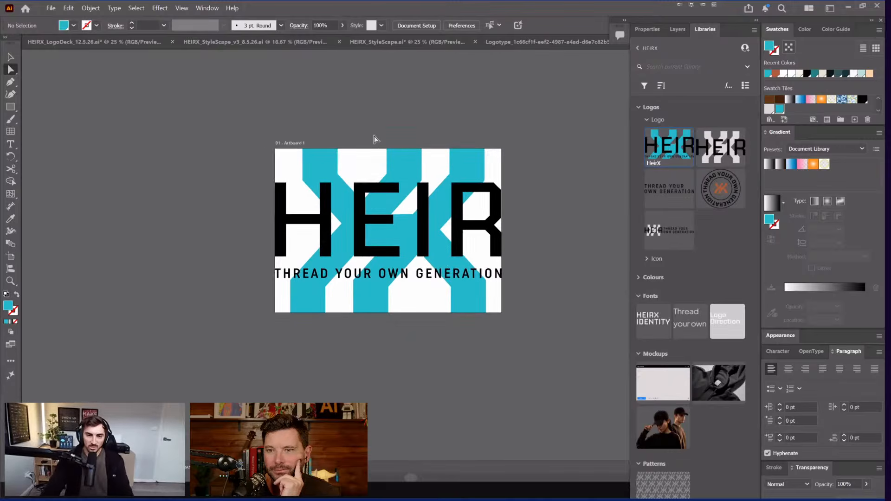
scroll(433, 151, up, 1)
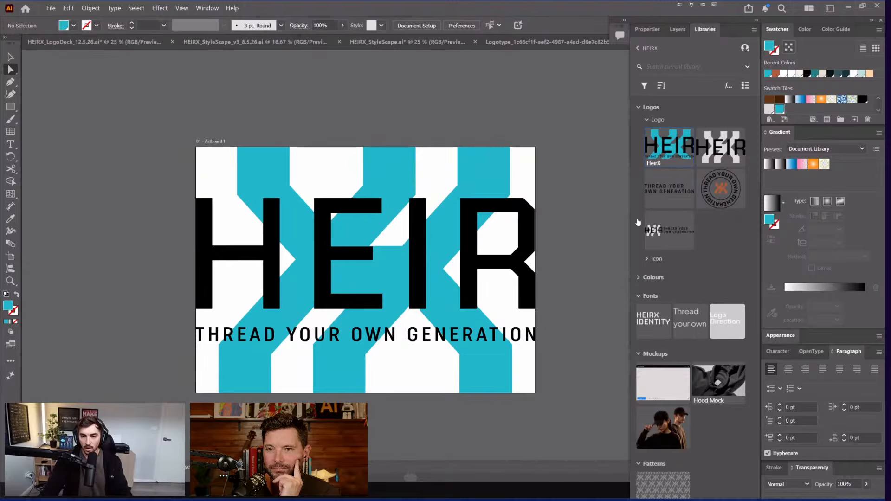
key(ctrl+z)
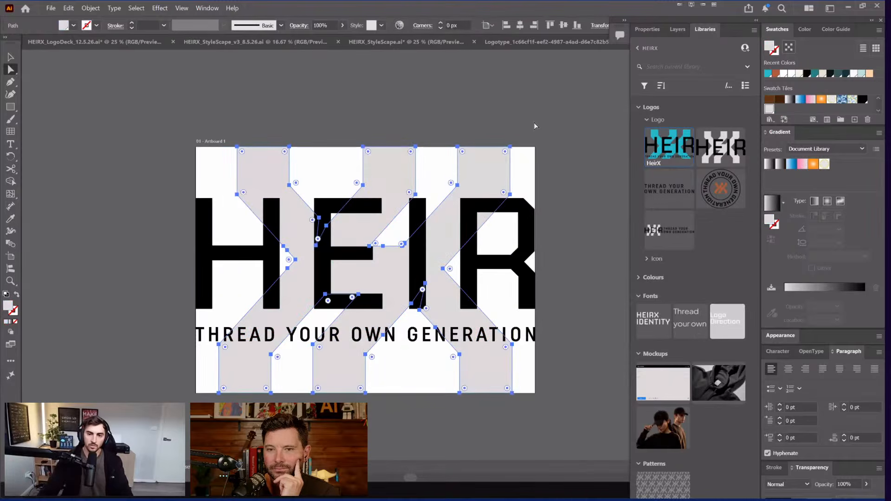
click(534, 123)
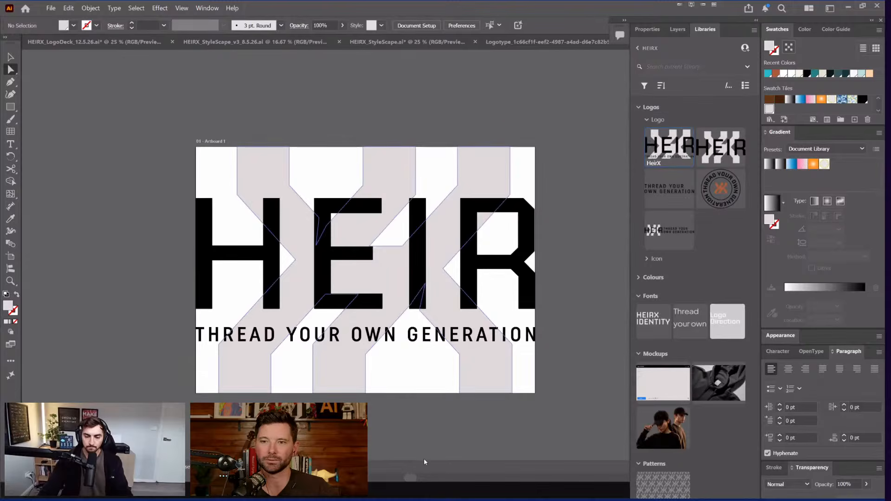
key(alt+Tab)
Step: Try the Blend If Underlying Layer black and white sliders, undo both, and apply with OK
key(super)
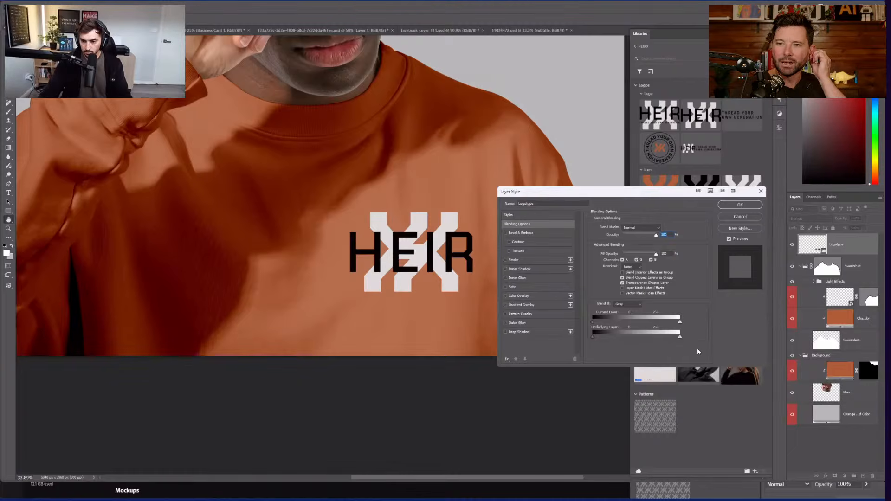
drag(613, 348, 634, 353)
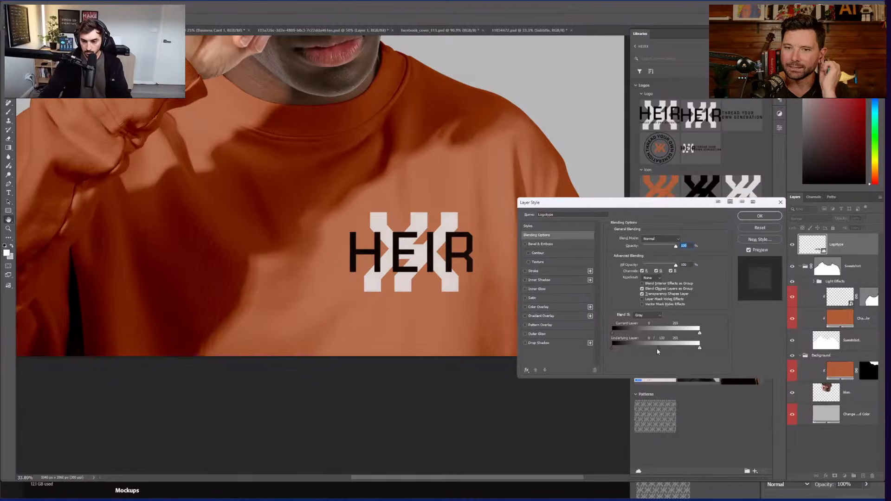
key(ctrl+z)
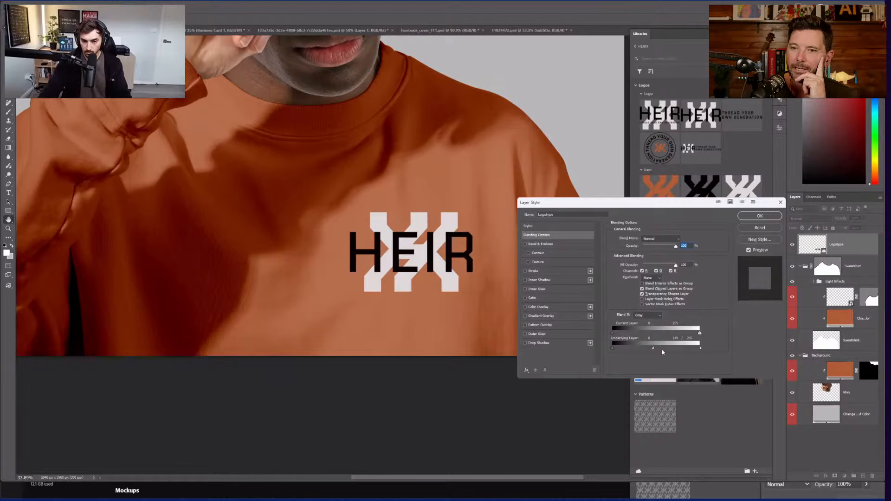
mouse_move(663, 353)
mouse_down()
mouse_move(652, 350)
mouse_move(678, 348)
mouse_up()
key(ctrl+z)
click(754, 217)
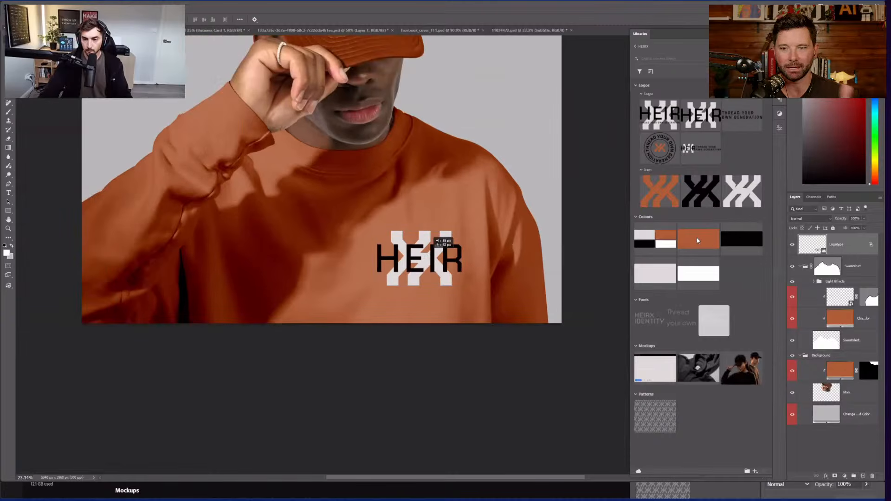
Step: Give the Logotype layer a Bevel & Emboss with Depth about 536%
scroll(541, 245, up, 3)
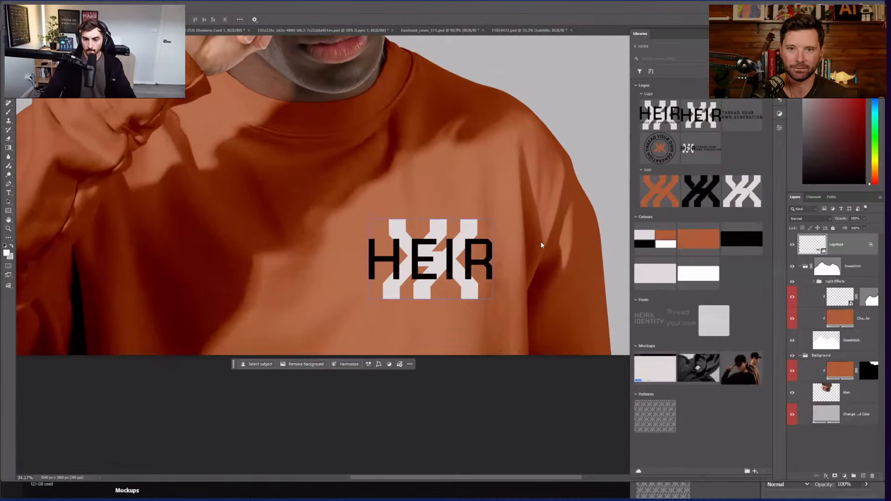
scroll(435, 258, down, 2)
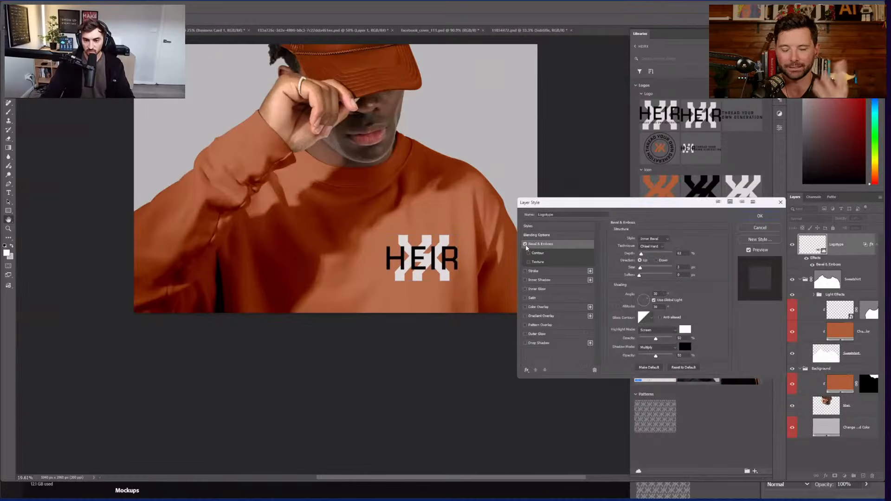
scroll(527, 248, up, 2)
scroll(370, 61, up, 1)
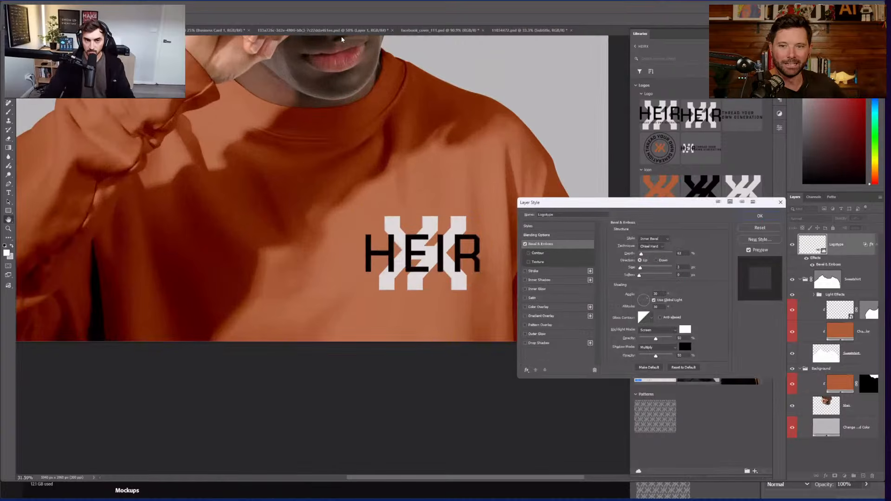
scroll(342, 39, up, 1)
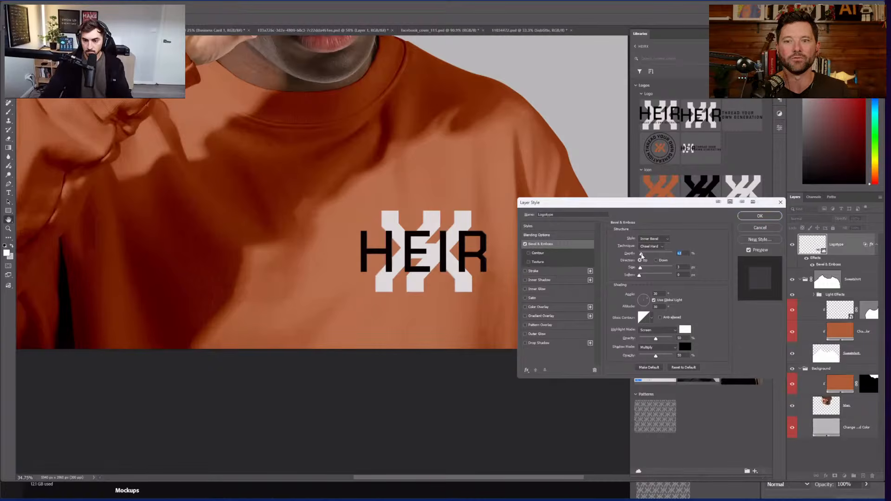
drag(678, 255, 645, 259)
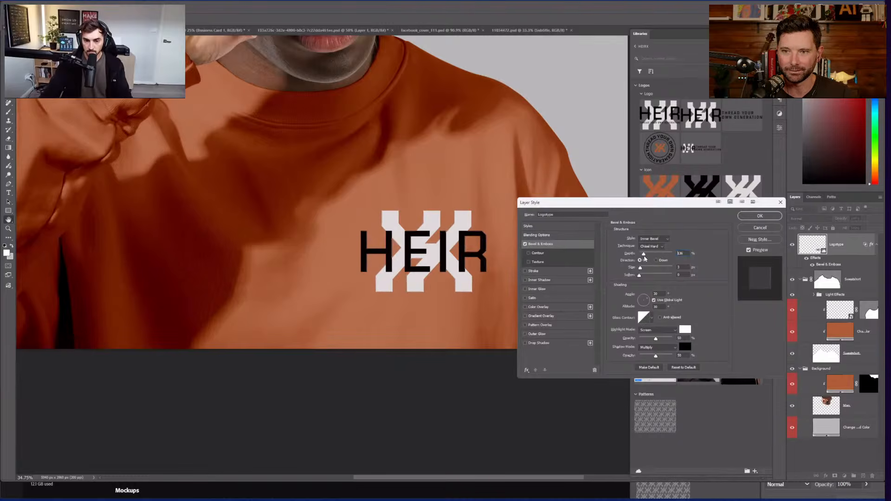
click(748, 217)
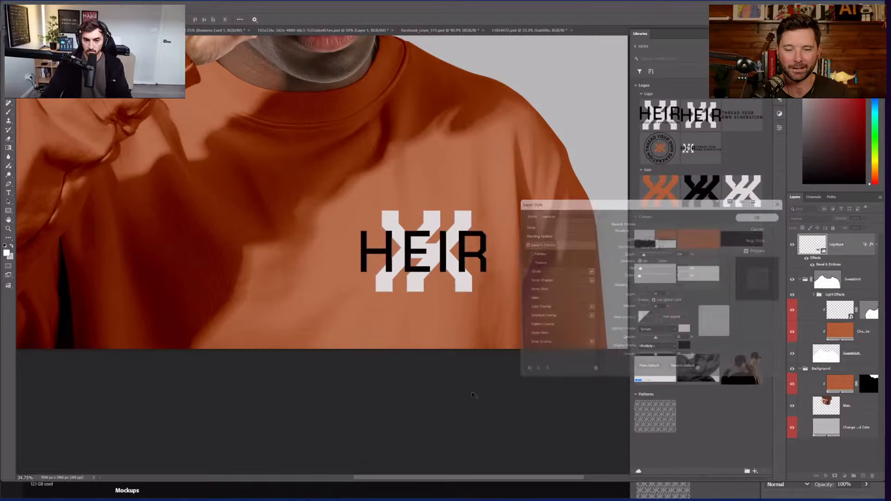
Step: Set the bottom Color Fill layer to pale pink #cbb1a5
scroll(467, 313, down, 3)
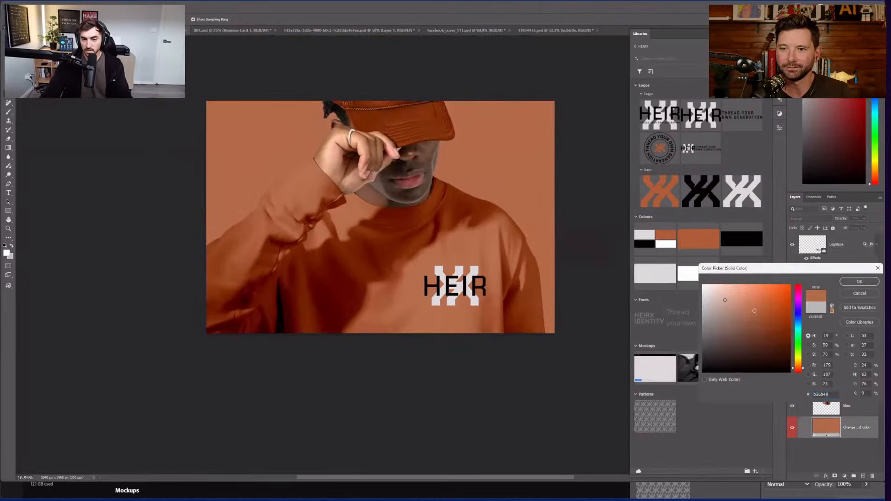
click(726, 301)
drag(726, 302, 719, 304)
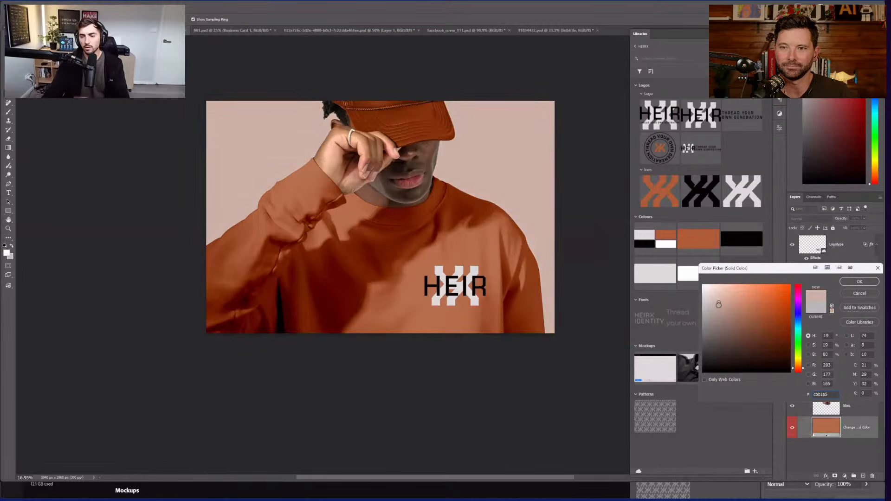
drag(779, 269, 757, 259)
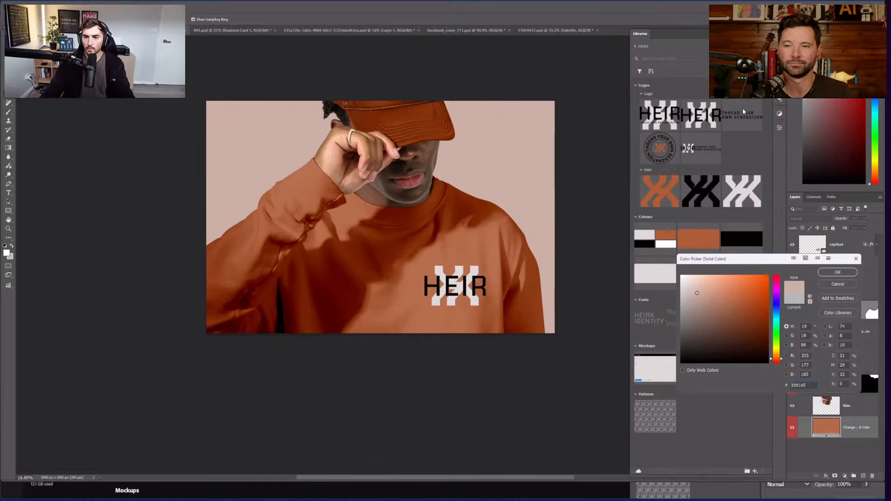
drag(742, 261, 736, 247)
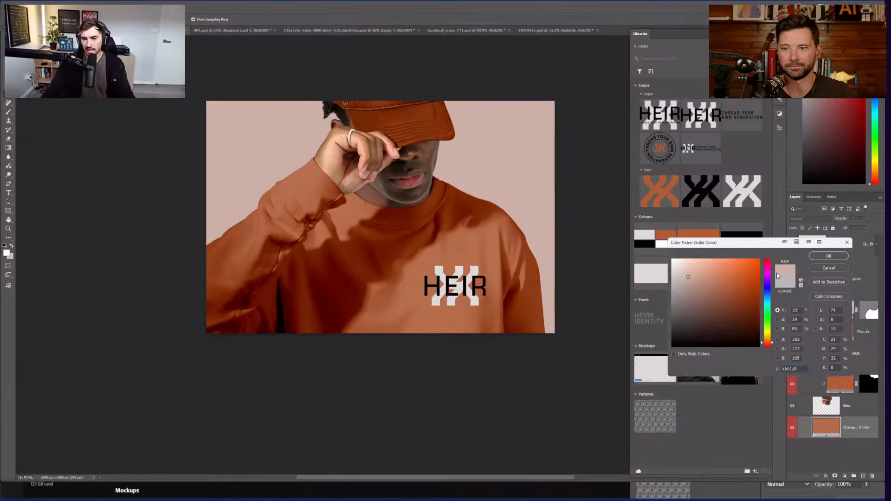
click(829, 257)
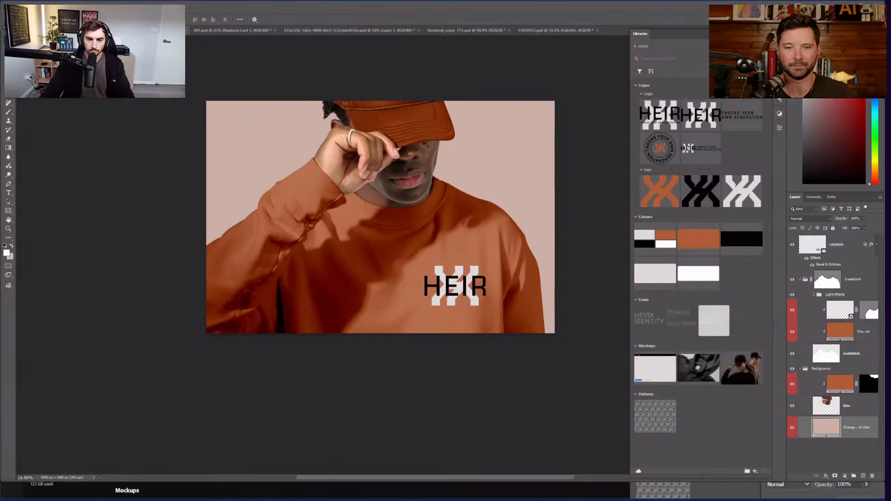
Step: Place the Grey Pat pattern and scale it to cover the whole canvas
drag(414, 78, 367, 75)
scroll(393, 216, up, 1)
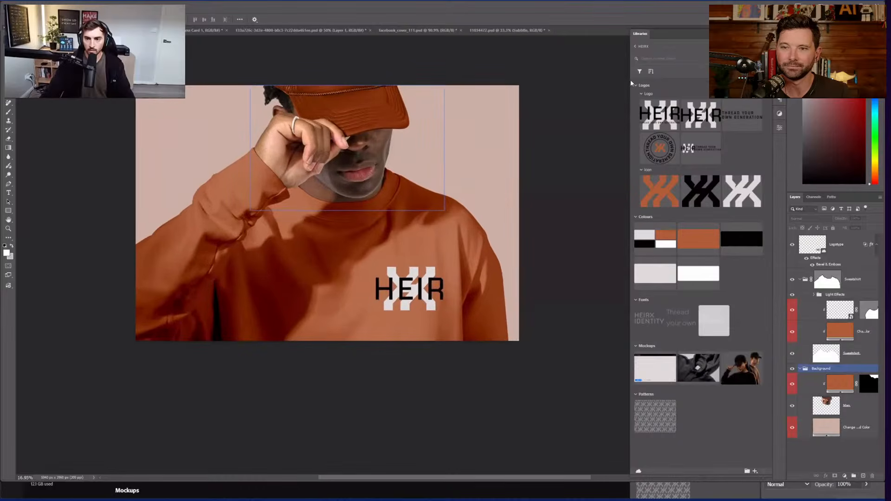
click(659, 405)
drag(659, 405, 465, 186)
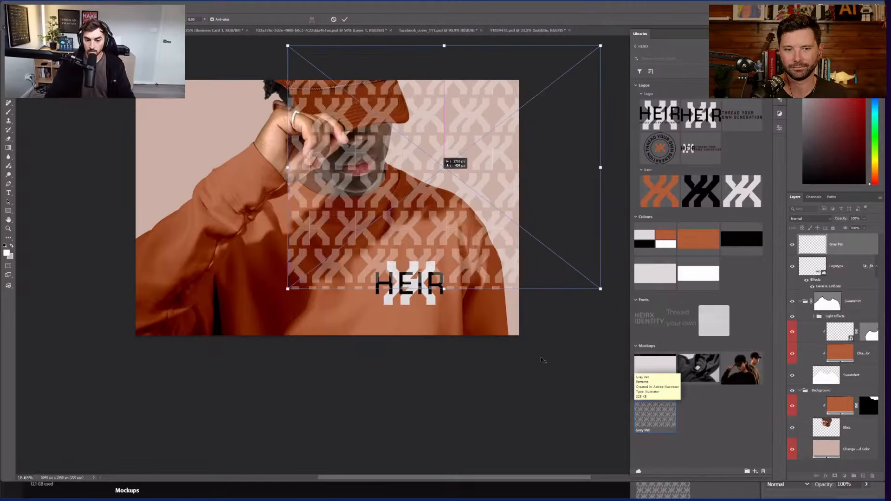
drag(442, 161, 315, 182)
drag(437, 313, 544, 361)
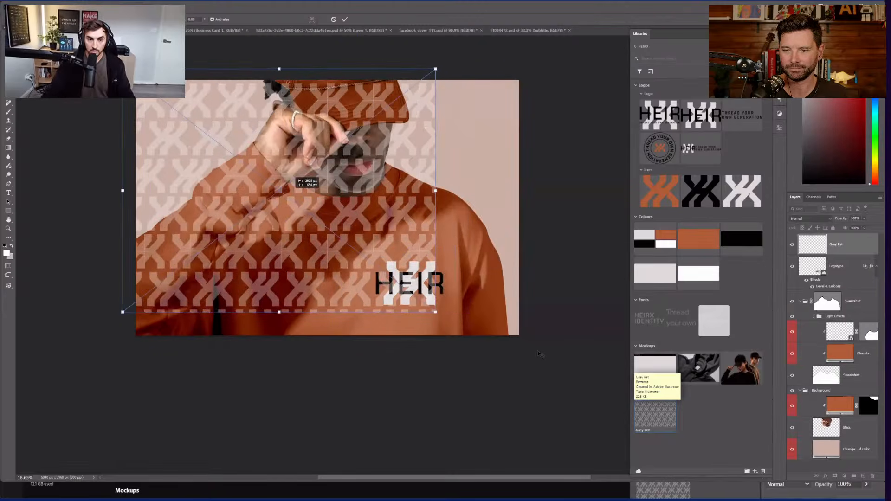
key(Return)
Step: Move Grey Pat just above the background colour and set its blend mode to Soft Light
key(ctrl+shift+bracketleft)
key(ctrl+bracketright)
key(ctrl+bracketright)
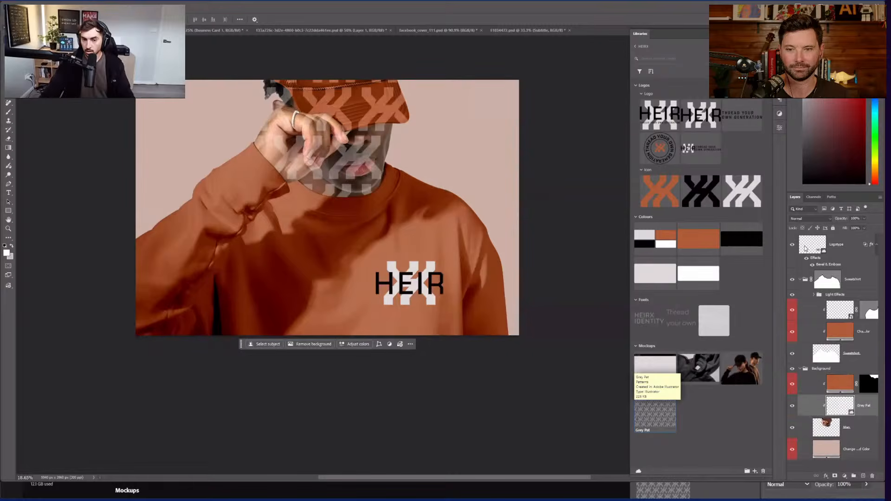
key(ctrl+bracketleft)
click(811, 218)
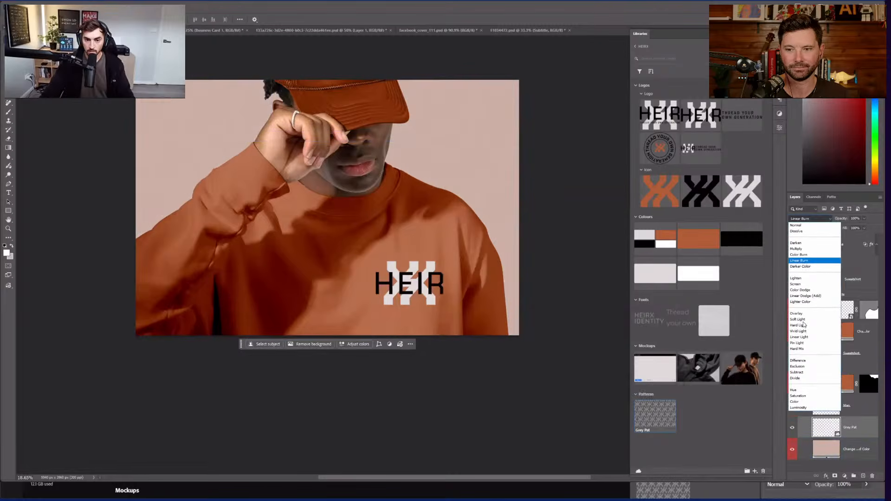
click(802, 319)
Step: Select the Background group, then the Logotype layer in the Layers panel
click(408, 145)
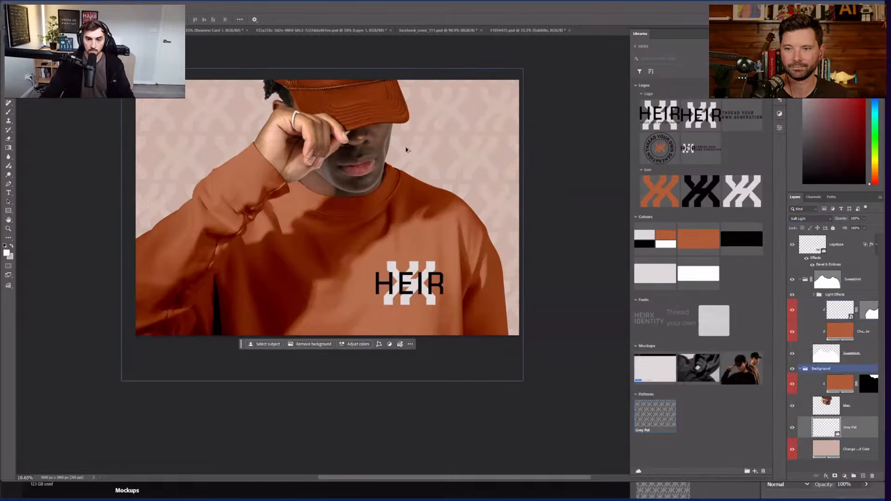
scroll(406, 150, up, 1)
scroll(438, 302, up, 2)
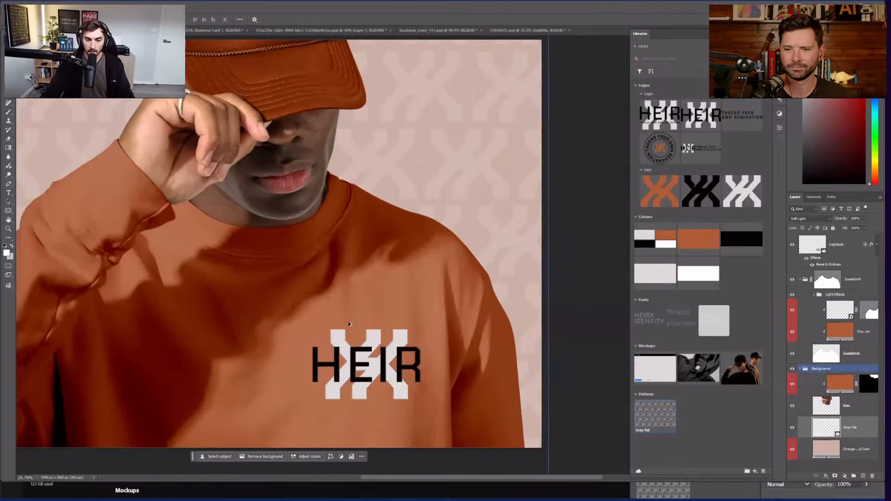
scroll(353, 343, up, 2)
scroll(357, 351, up, 1)
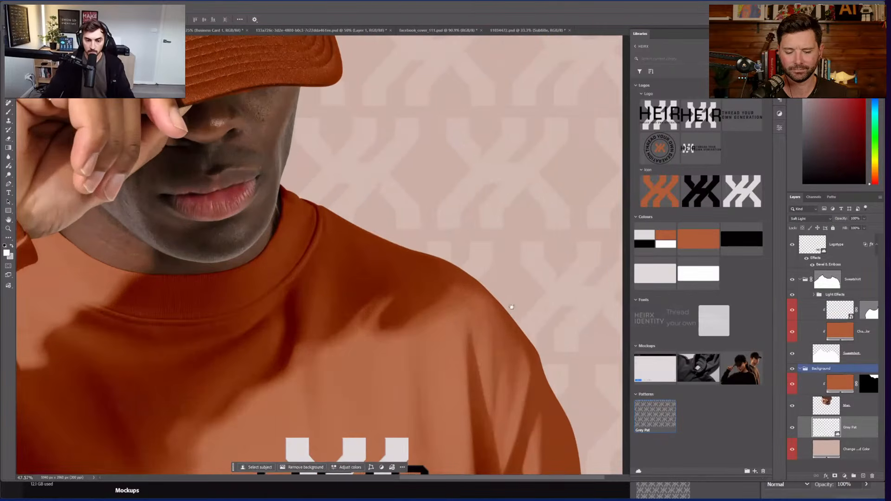
scroll(548, 282, down, 5)
scroll(548, 282, up, 6)
scroll(527, 195, down, 2)
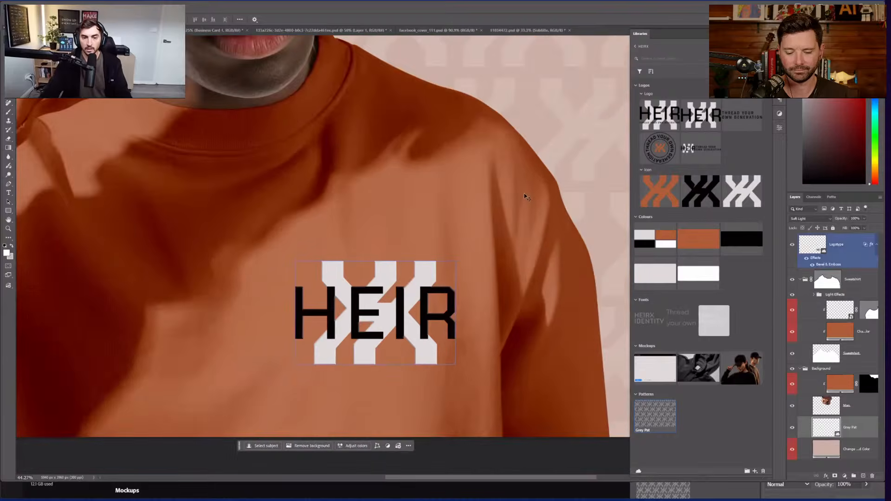
scroll(519, 190, down, 8)
click(519, 190)
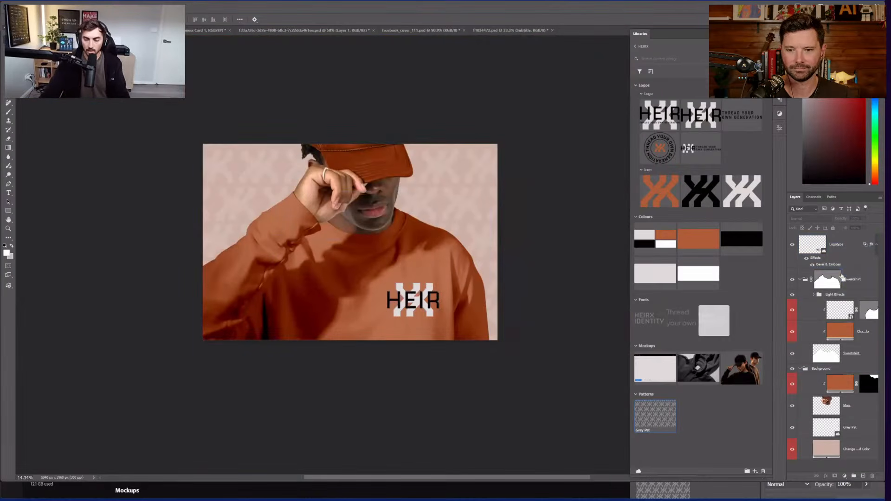
Step: Stamp all visible layers into a merged layer and Quick Export it as ojmock.png
key(ctrl+alt+shift+e)
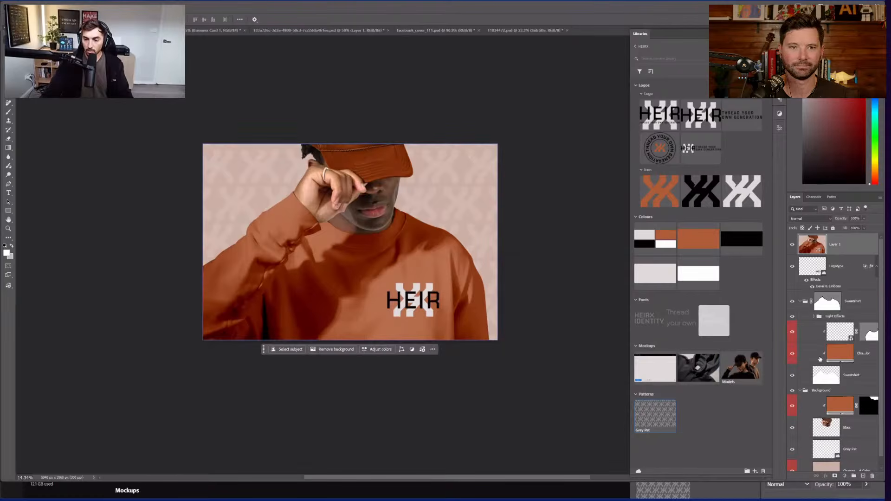
click(815, 349)
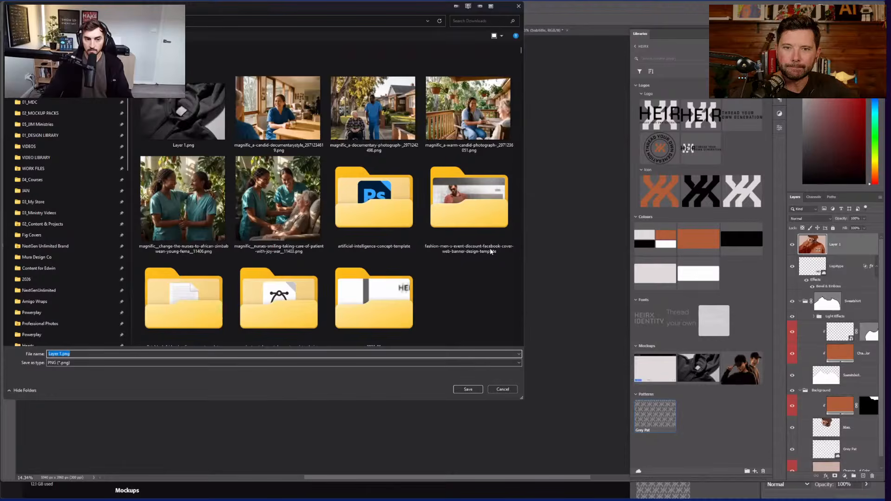
key(Return)
key(Escape)
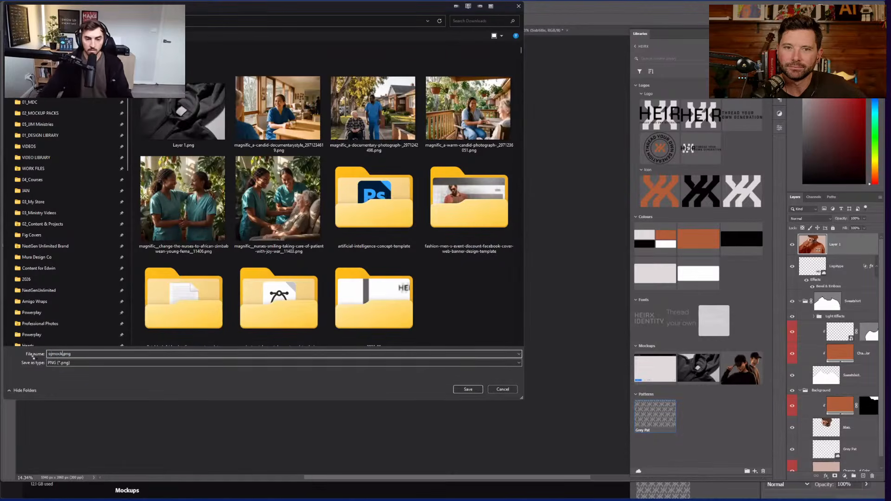
key(Return)
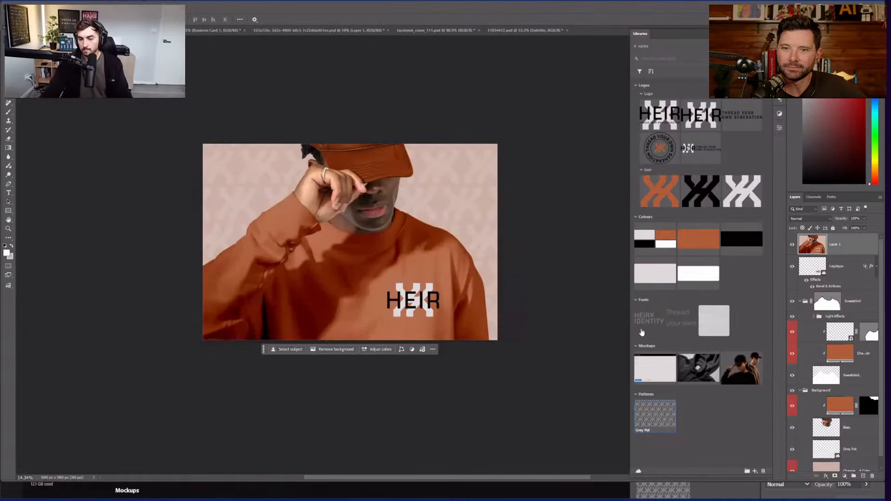
Step: Collapse the library's Colours section, close the export dialog and open File Explorer
click(637, 219)
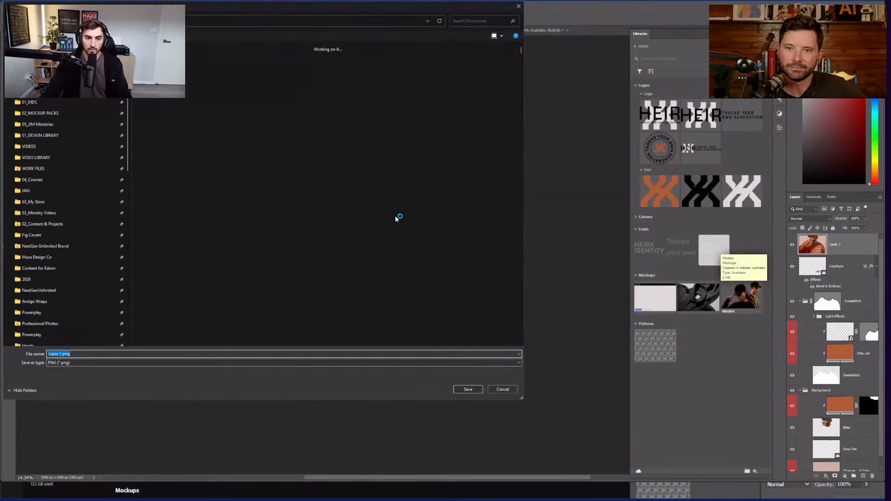
key(Escape)
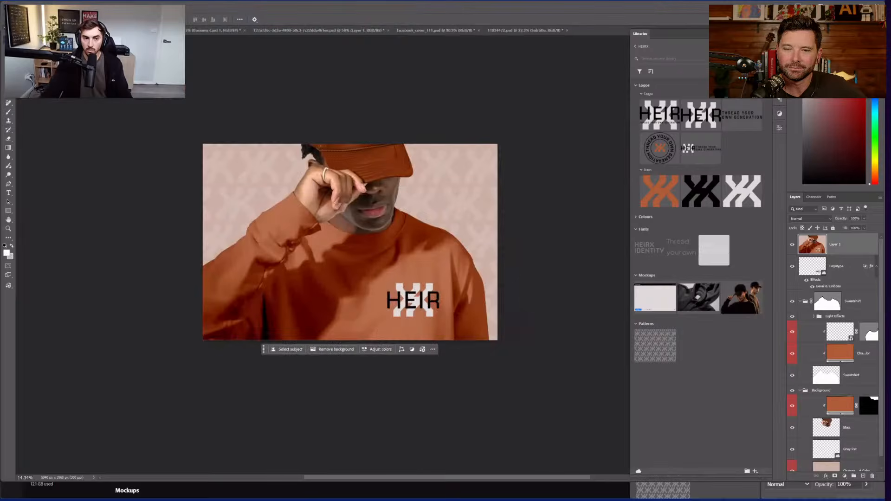
key(super+e)
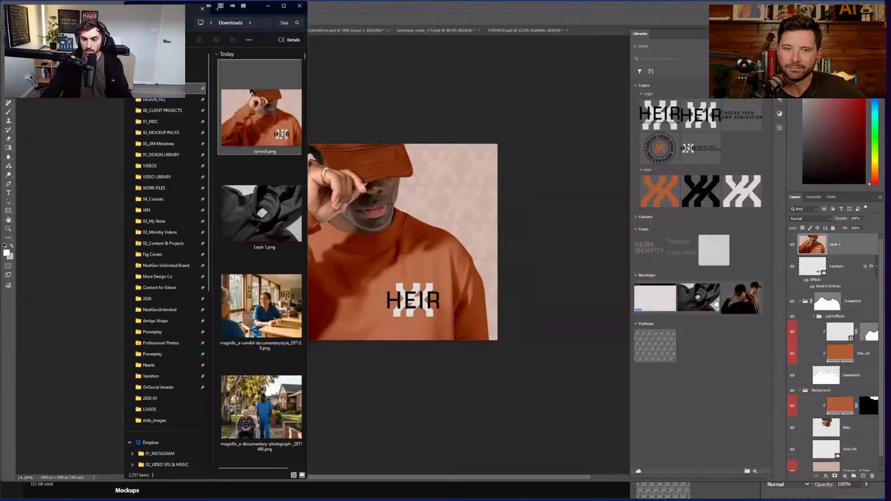
Step: Add ojmock.png from Downloads to the HEIRX library's Mockups group, then bring up the Start menu
drag(272, 128, 697, 316)
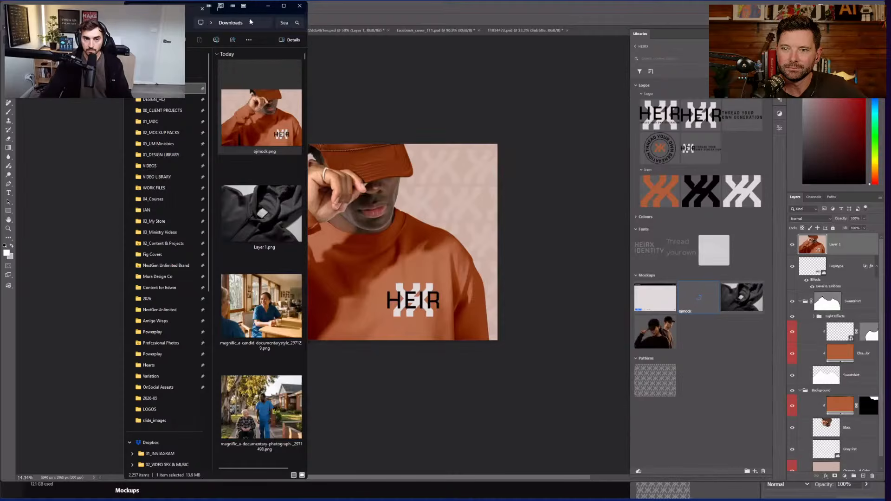
drag(307, 74, 459, 116)
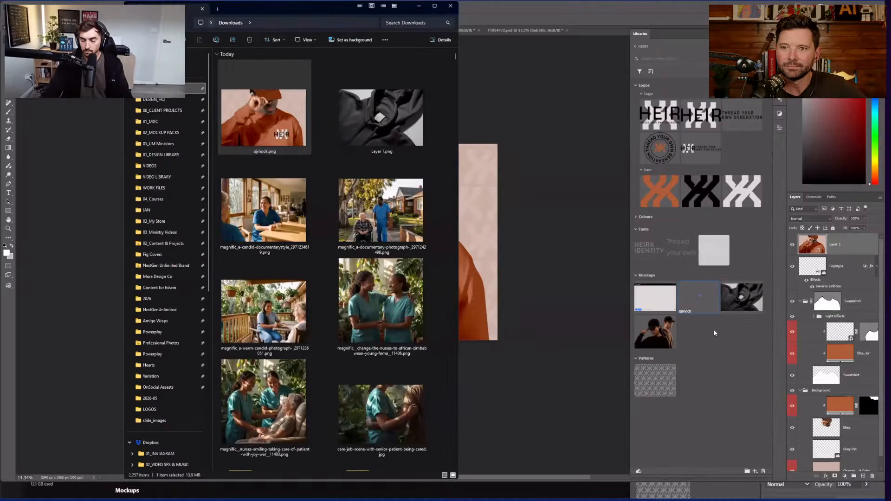
click(715, 333)
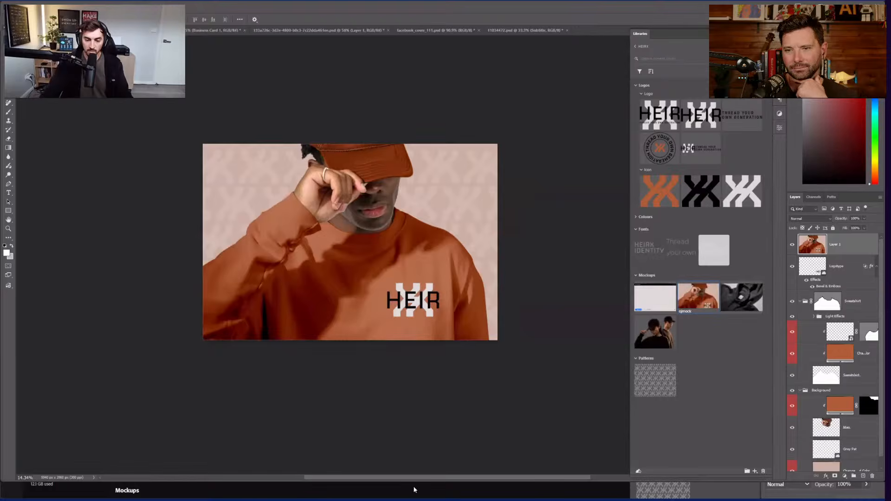
key(super)
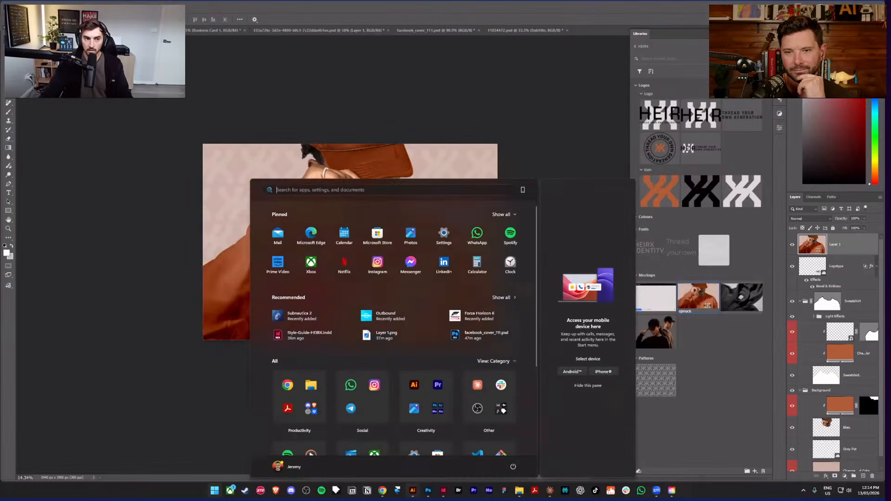
Step: Place the ojmock mockup from the Libraries panel into the StyleScape document
click(413, 491)
drag(727, 398, 333, 233)
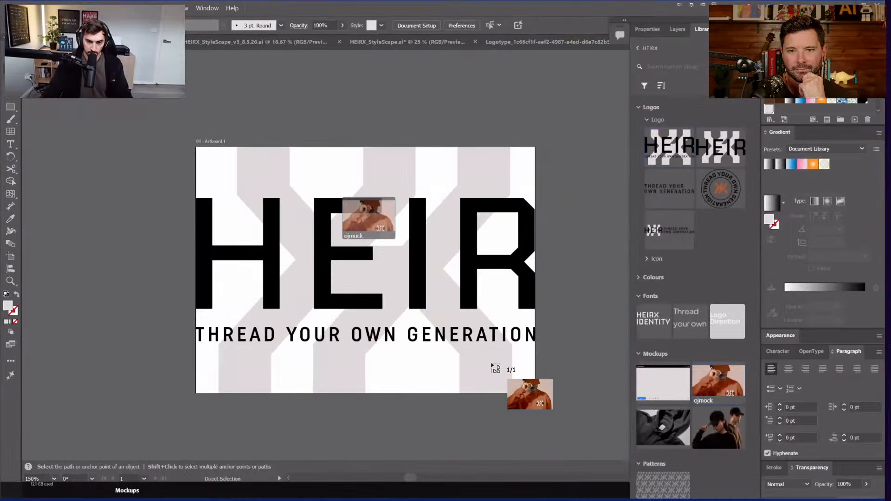
key(ctrl+Tab)
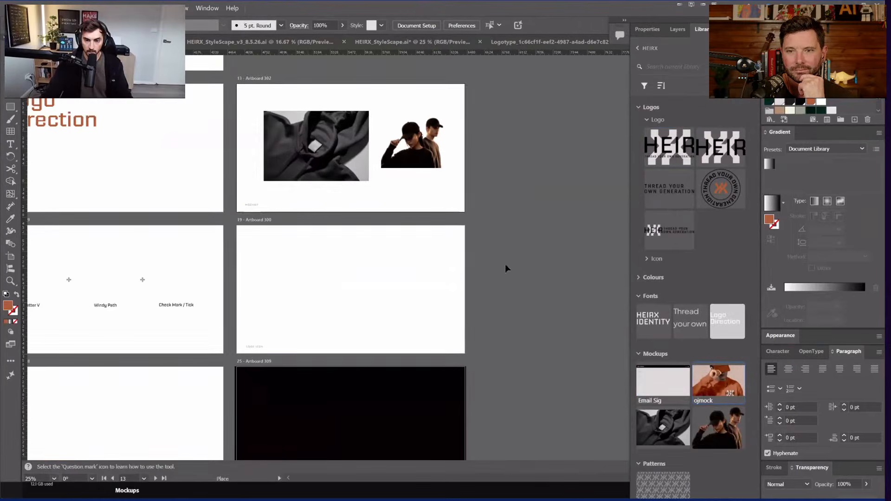
drag(237, 225, 429, 354)
Step: Delete the Logo Direction heading from artboard 12
click(432, 216)
drag(430, 217, 497, 201)
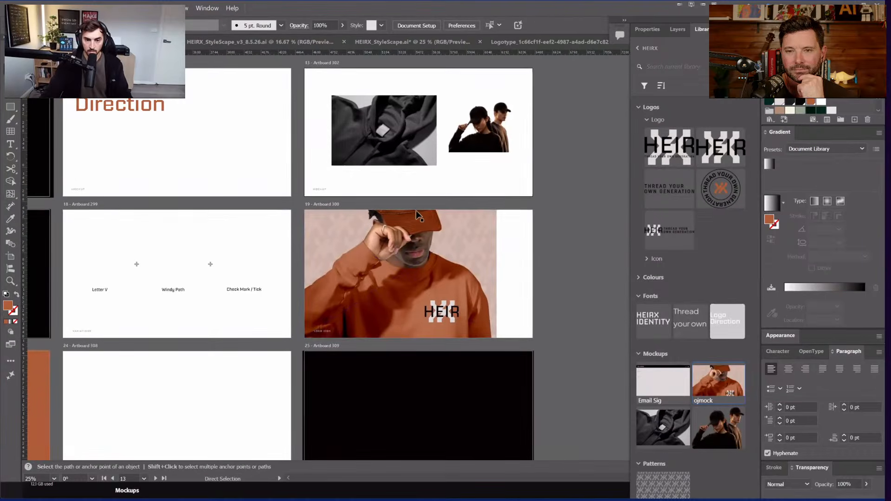
click(416, 213)
key(v)
scroll(536, 213, down, 2)
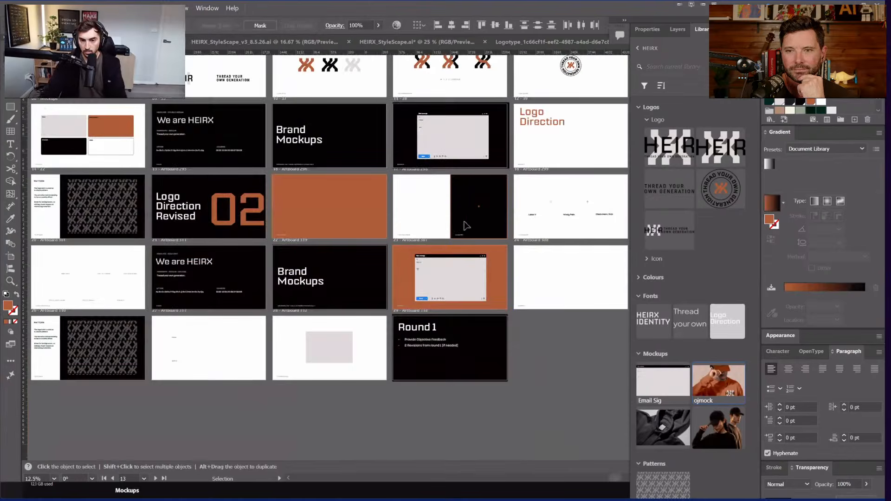
click(292, 213)
drag(510, 130, 372, 236)
key(Delete)
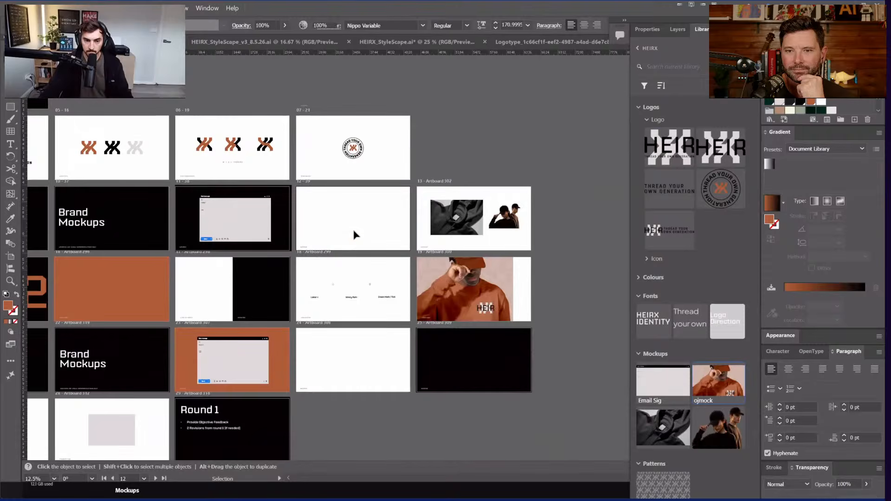
Step: Move the artboard 13 images aside and set the ojmock photo onto artboard 12
drag(458, 217, 510, 152)
drag(495, 293, 375, 222)
scroll(419, 252, up, 1)
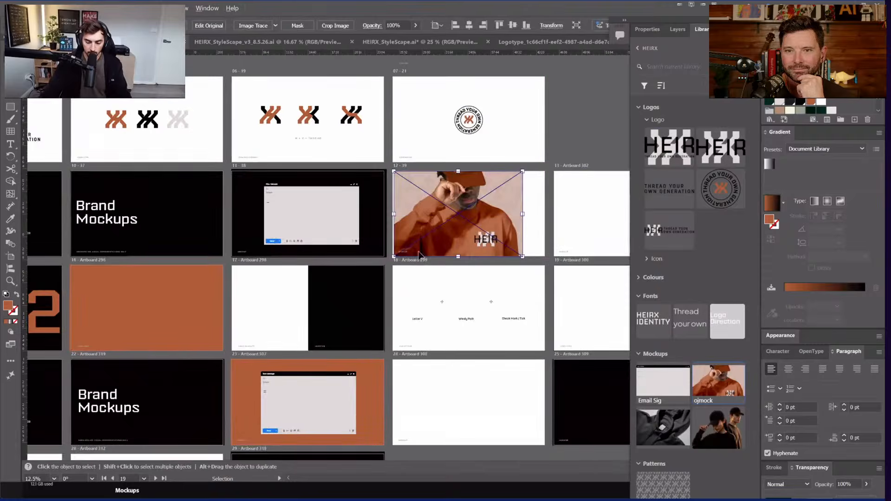
scroll(367, 234, up, 1)
drag(386, 188, 179, 213)
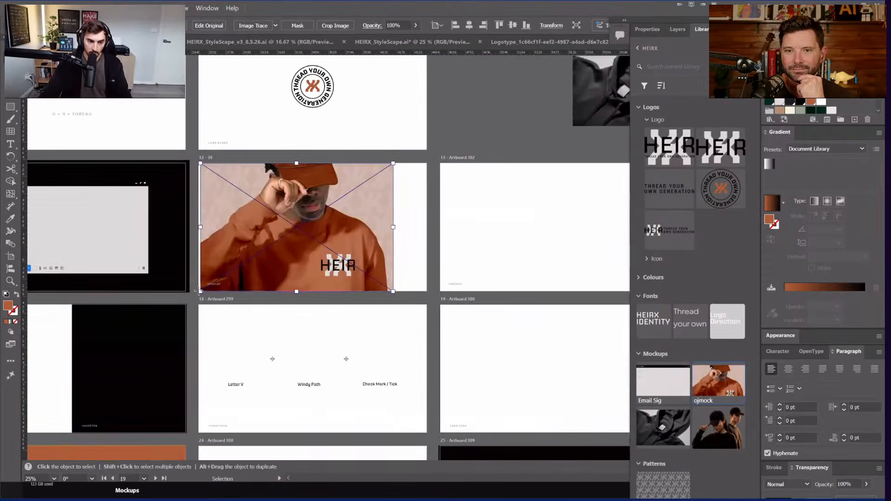
Step: Enlarge the ojmock photo and clip it to an artboard-sized rectangle with Ctrl+7
drag(429, 163, 198, 291)
key(shift+x)
key(v)
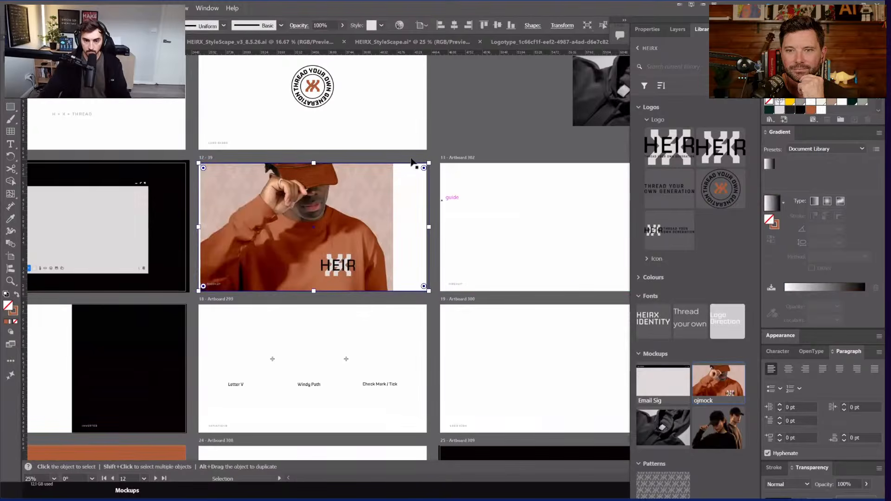
click(378, 188)
drag(393, 163, 420, 148)
drag(379, 205, 419, 214)
key(ctrl+7)
Step: Move the photo up inside its clip and scale it down slightly from the top
click(449, 235)
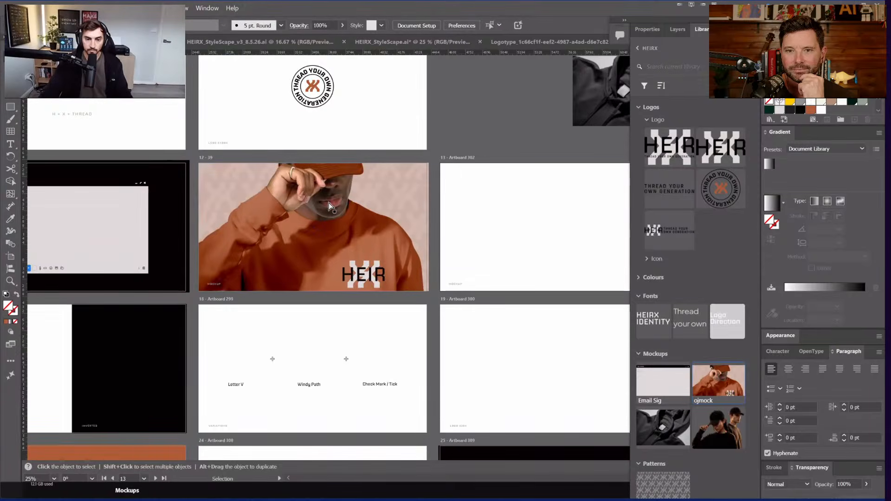
scroll(329, 202, up, 1)
key(a)
drag(328, 197, 358, 226)
key(ctrl+z)
click(490, 246)
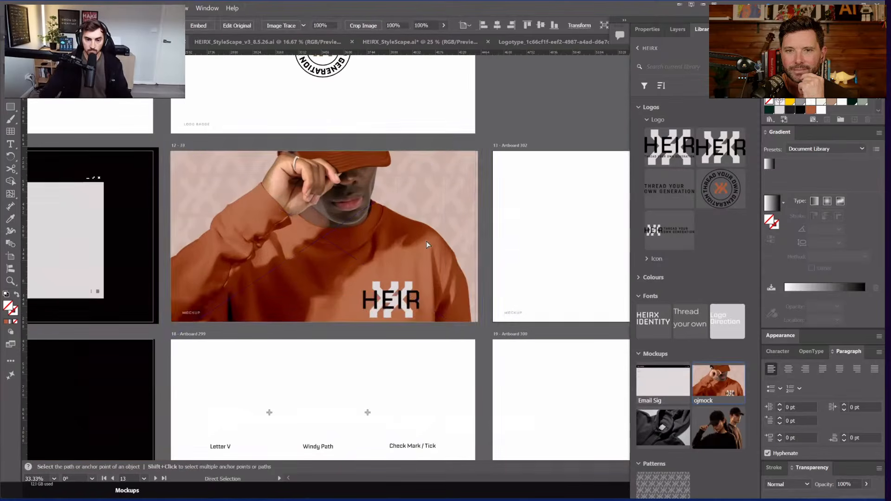
click(426, 241)
key(v)
drag(412, 203, 411, 182)
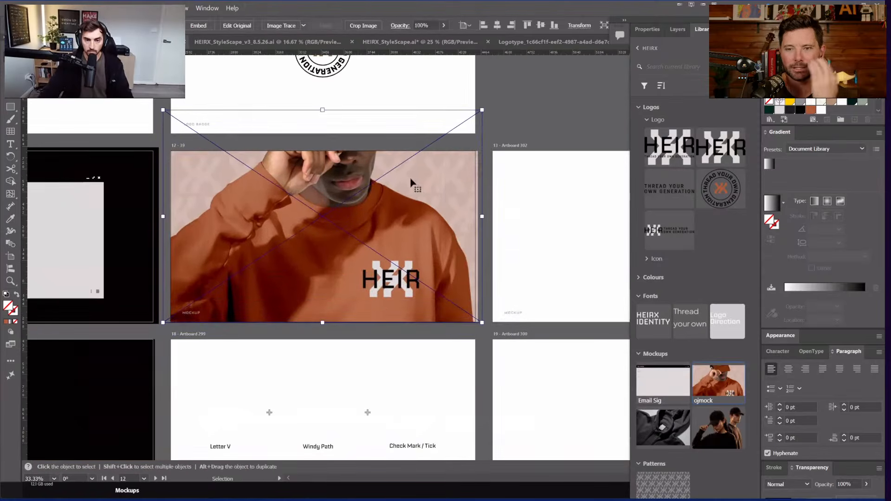
drag(322, 110, 322, 117)
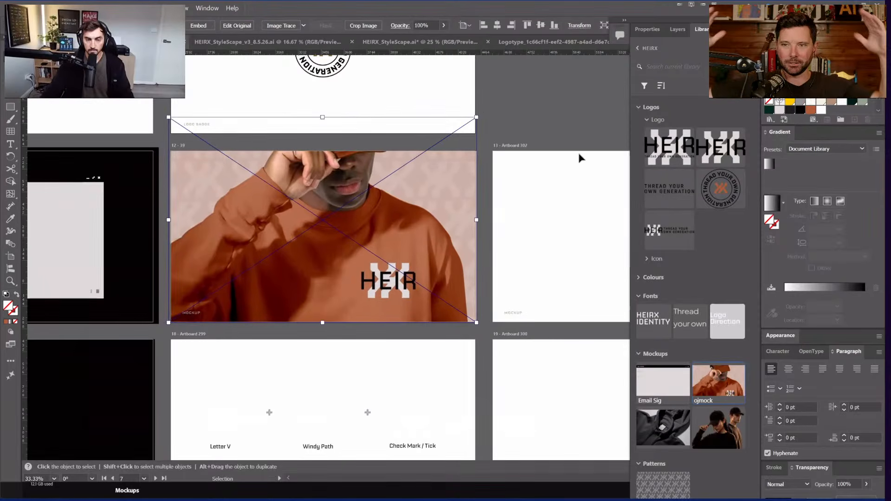
click(579, 158)
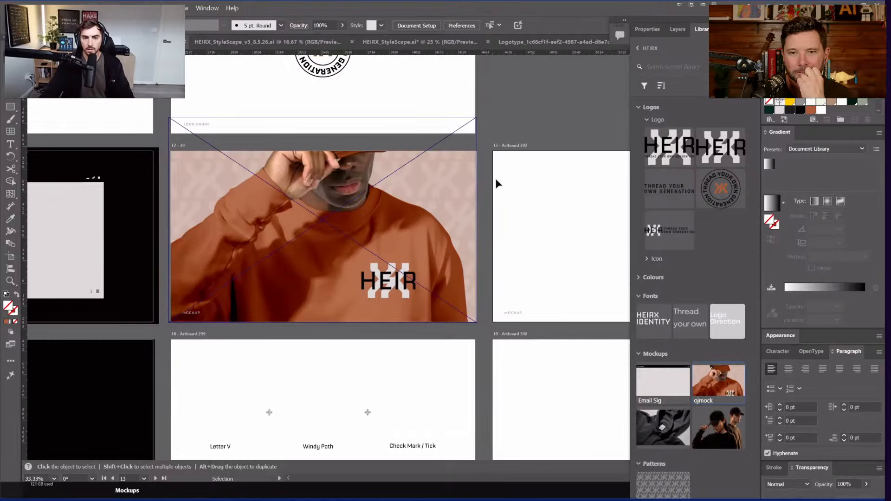
Step: Reposition the orange-sweater photo on artboard 12 and shrink it from the top-right corner
click(418, 191)
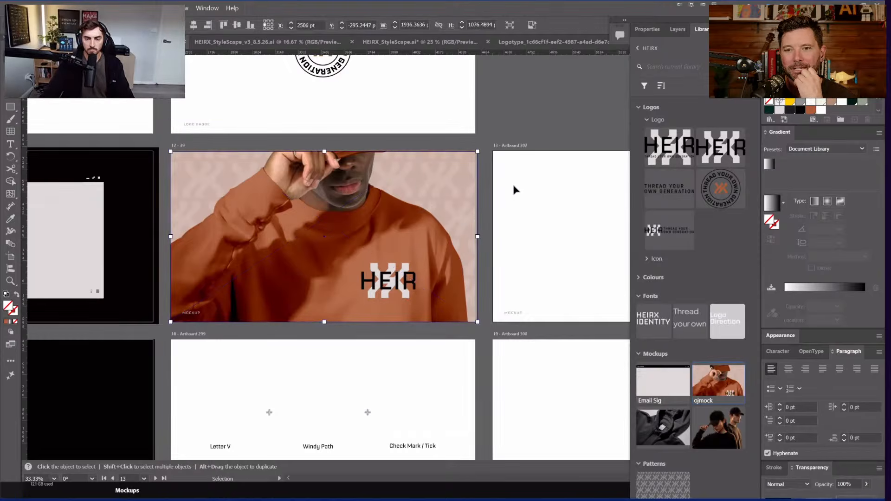
scroll(517, 182, up, 1)
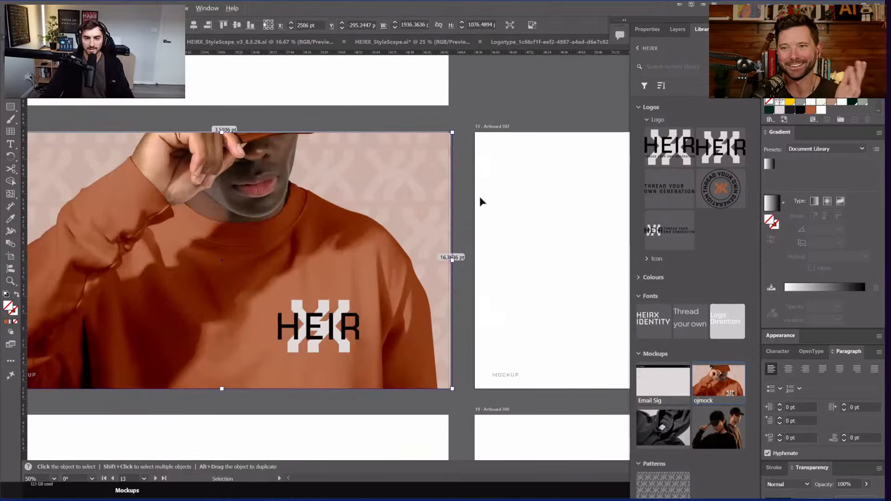
scroll(491, 123, up, 5)
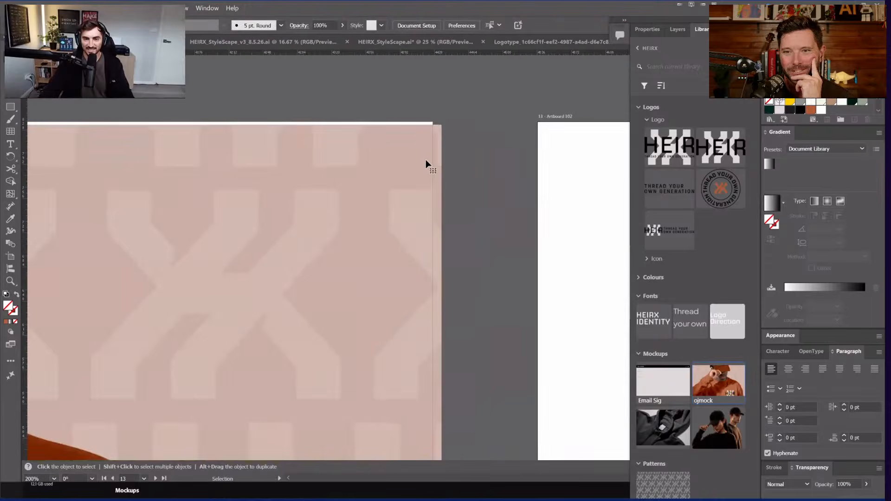
drag(424, 162, 423, 157)
scroll(473, 148, down, 4)
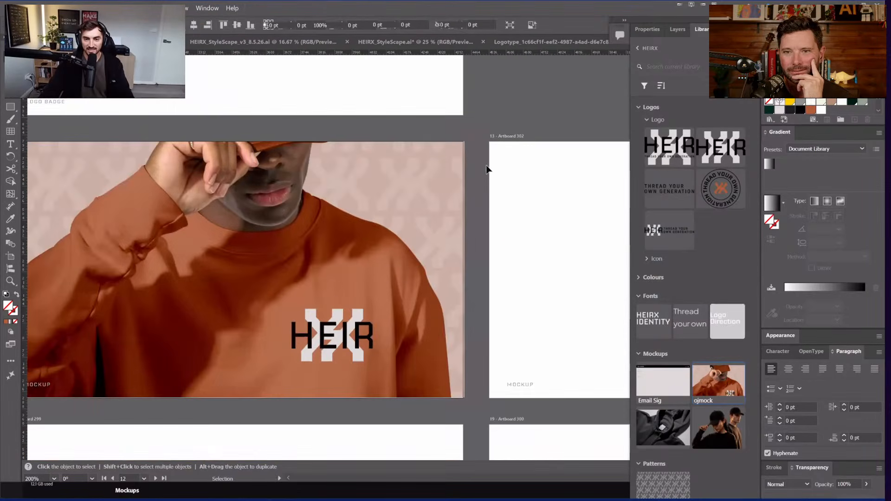
click(491, 214)
click(458, 106)
drag(465, 90, 405, 131)
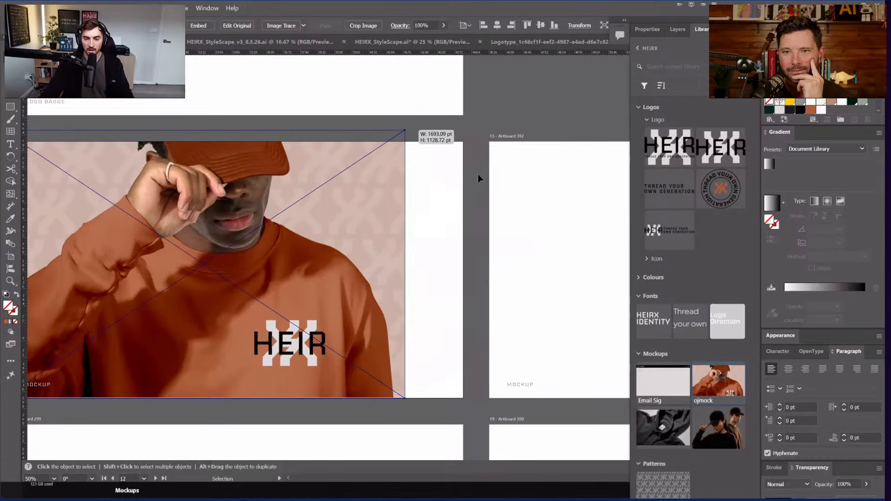
Step: Try moving the orange-sweater photo group, revert it, and select the photo within the group
click(436, 207)
scroll(469, 201, down, 1)
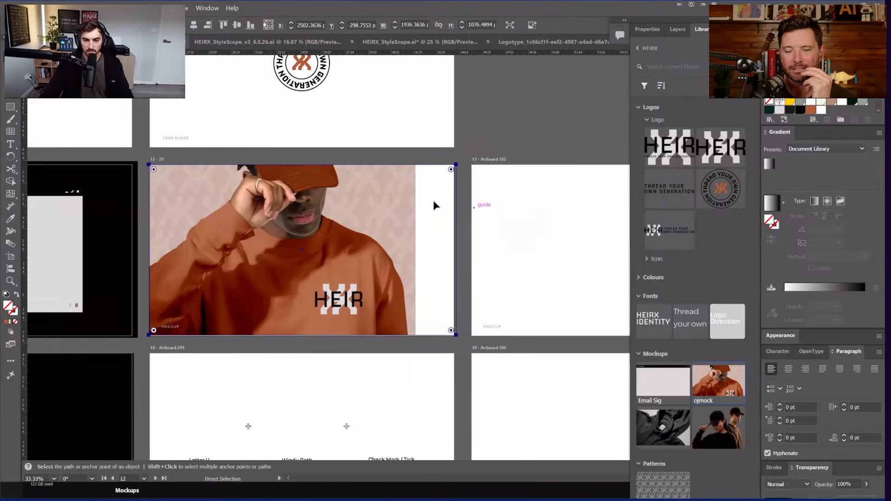
drag(420, 203, 449, 195)
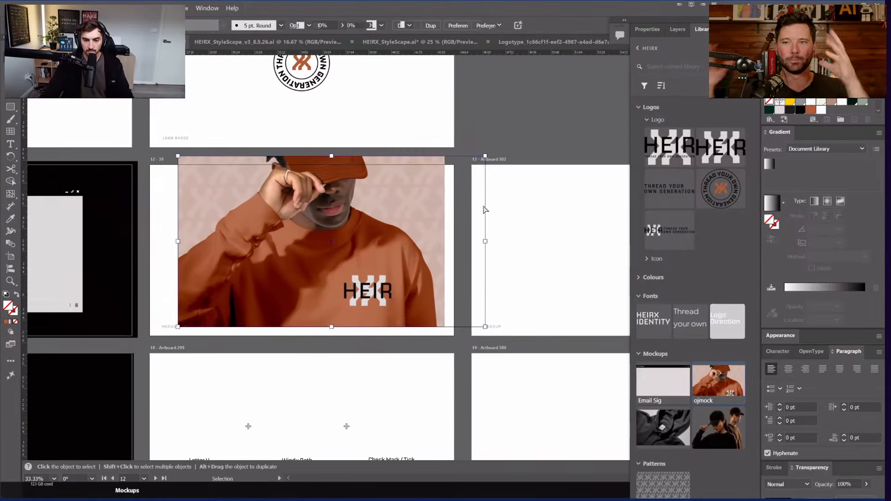
key(ctrl+z)
click(501, 217)
key(a)
click(392, 213)
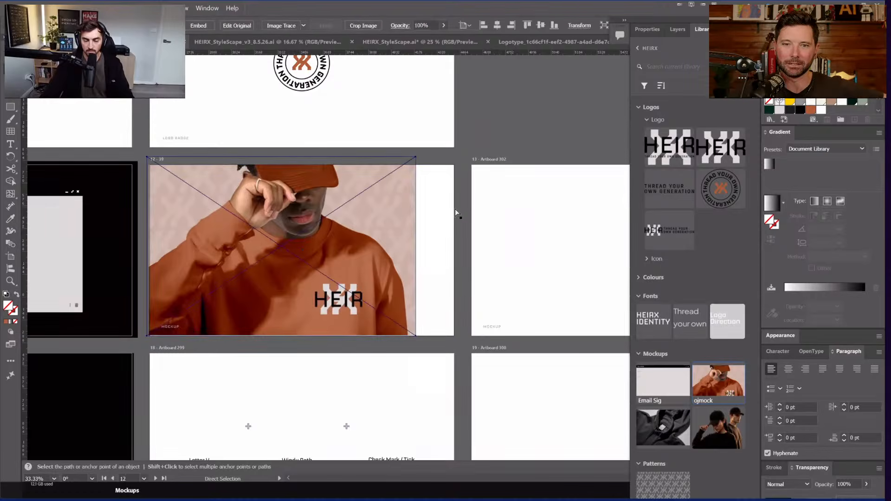
click(468, 211)
Step: Hide the panels and shift the photo group right to fill artboard 12
drag(468, 212, 421, 200)
scroll(365, 197, down, 1)
key(Tab)
key(v)
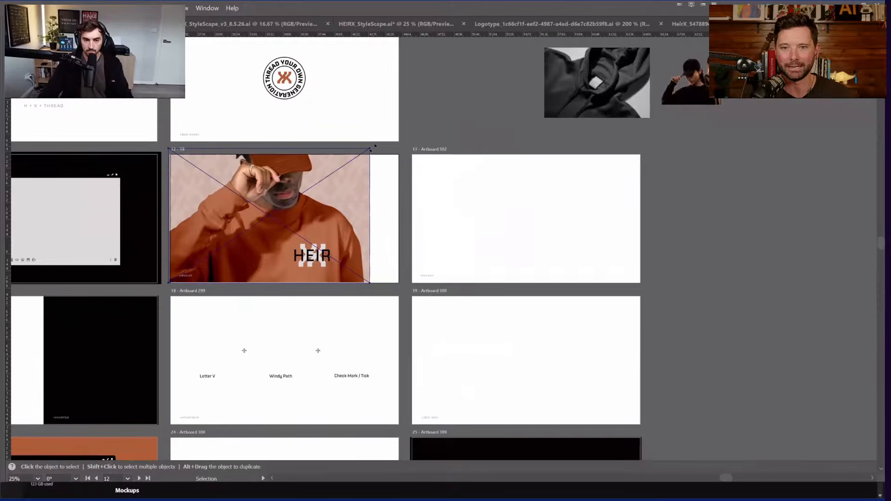
click(342, 185)
drag(342, 186, 358, 180)
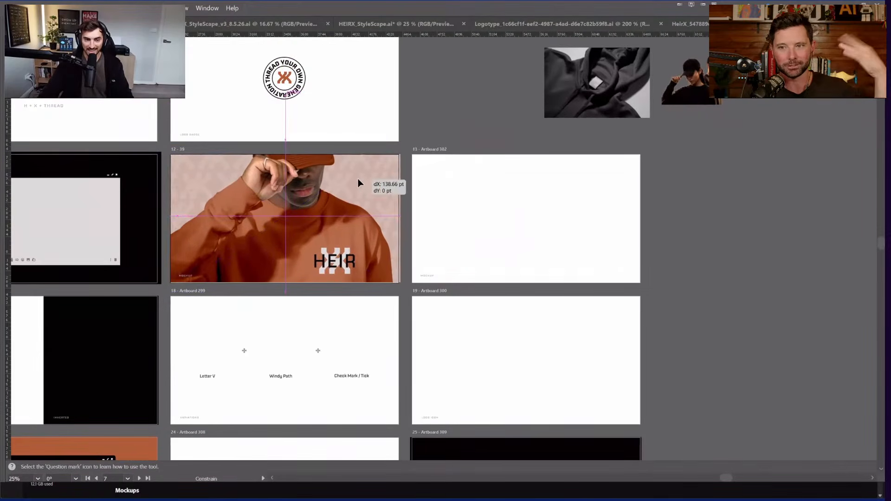
click(524, 194)
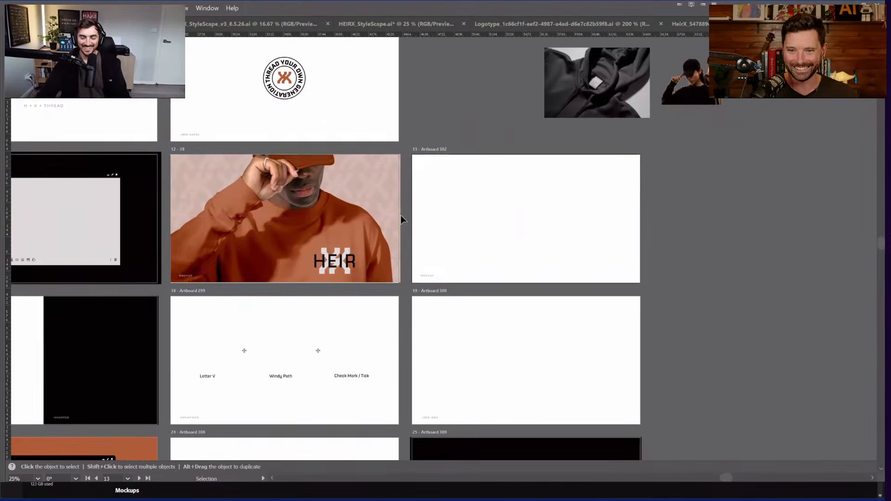
Step: Narrow the orange-sweater photo from its right side
key(h)
drag(435, 173, 548, 169)
key(v)
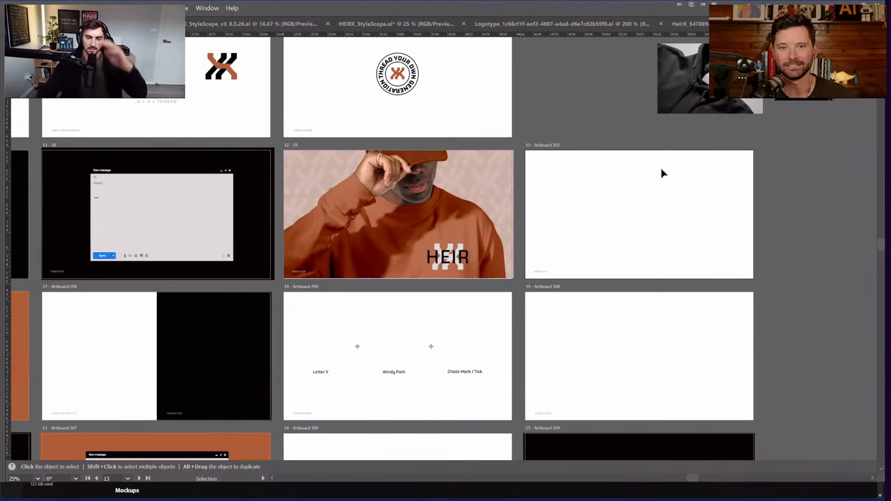
scroll(454, 189, up, 1)
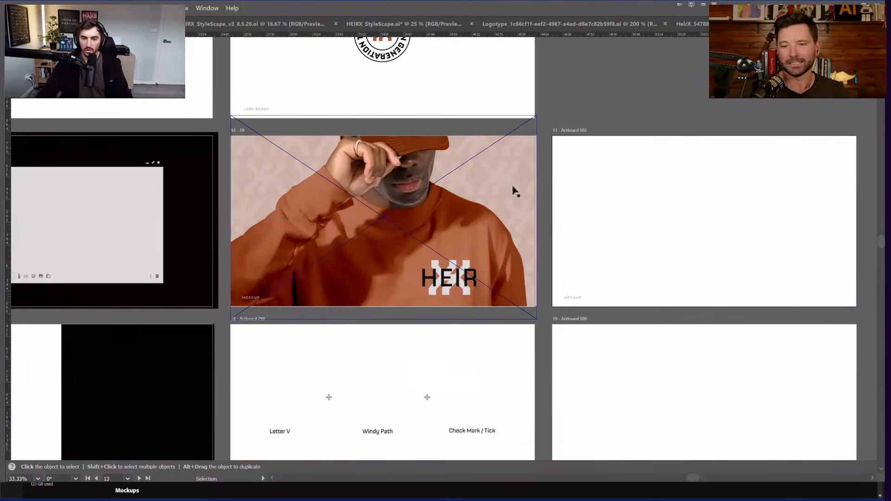
click(538, 221)
drag(538, 221, 472, 212)
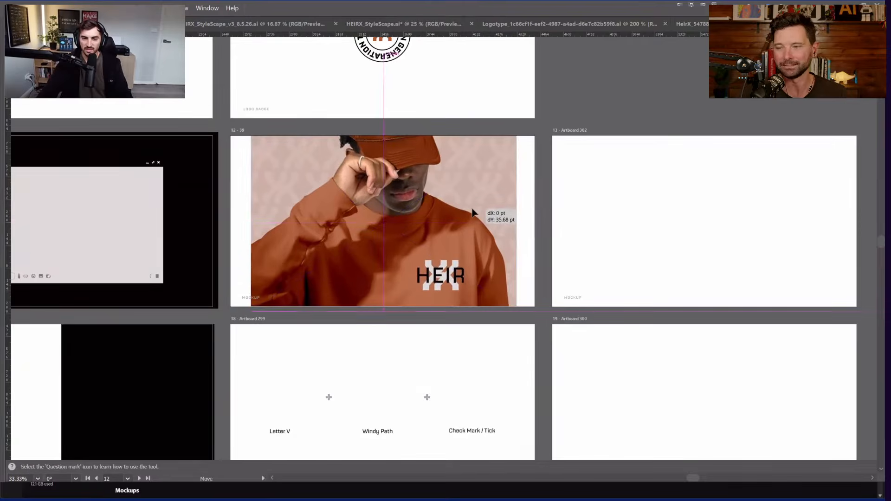
scroll(473, 207, up, 1)
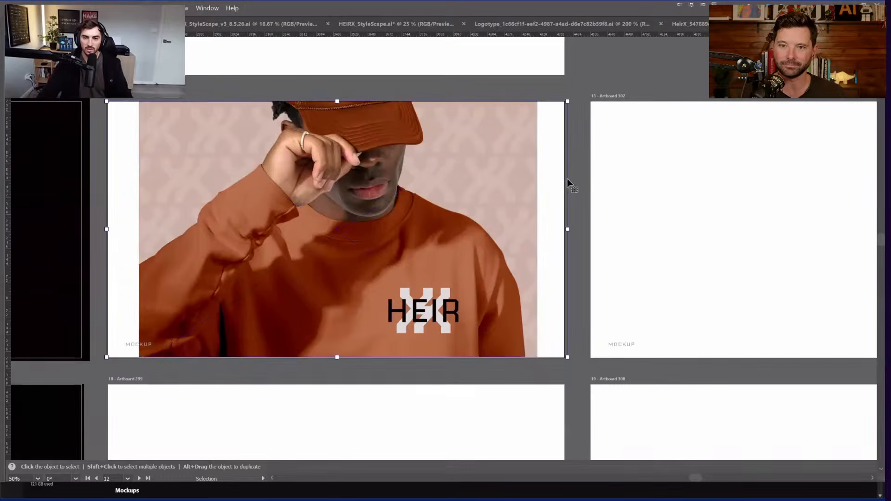
Step: Scale the photo up within its frame and move it up to fill the artboard
key(a)
click(458, 153)
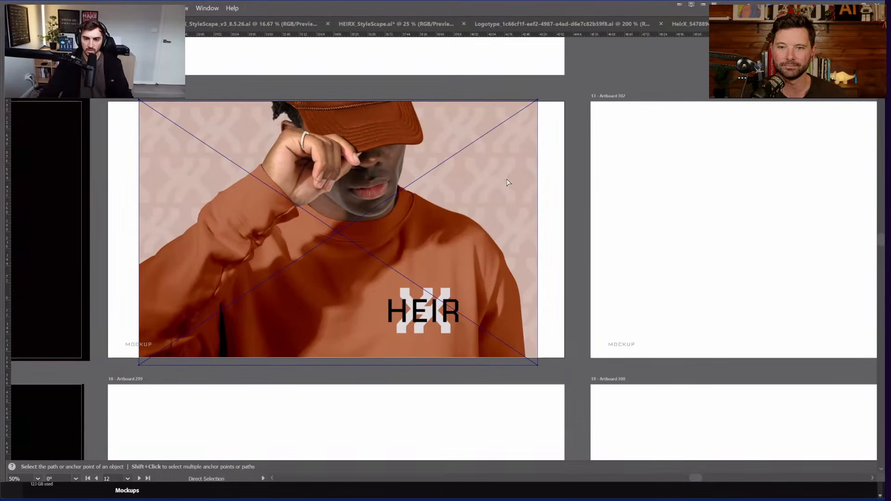
drag(538, 100, 592, 81)
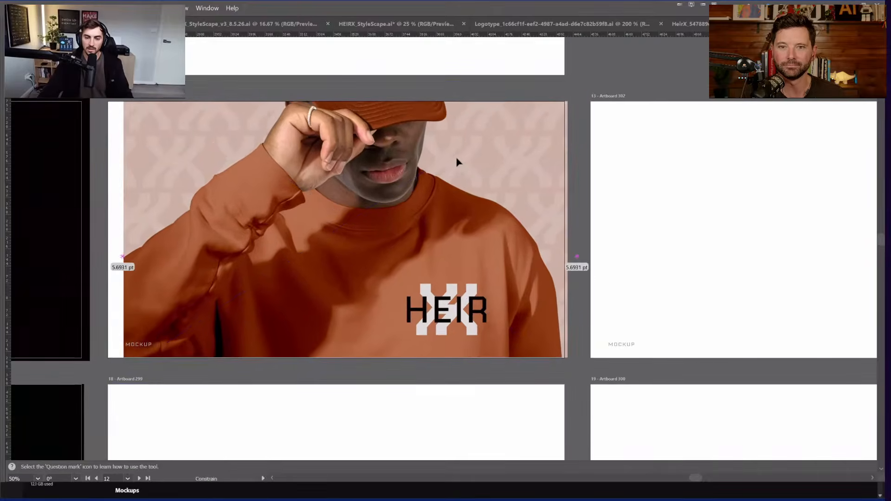
drag(458, 162, 438, 201)
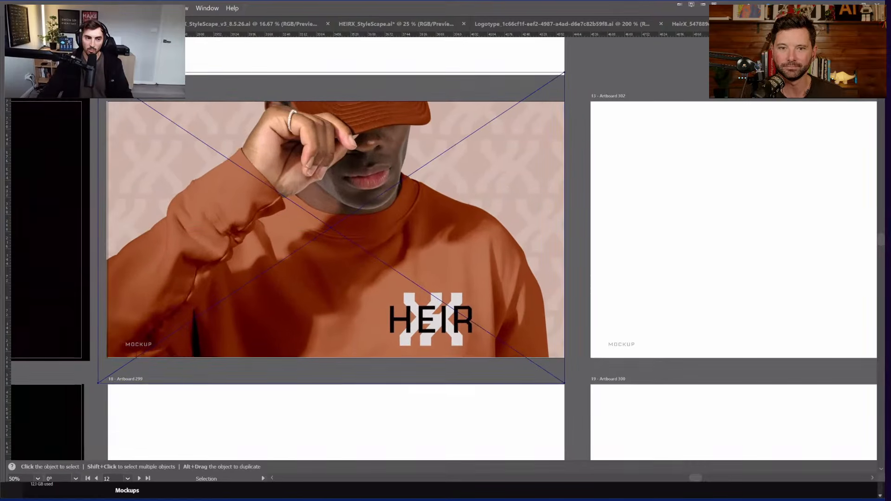
drag(314, 178, 314, 158)
click(748, 143)
Step: Move the hoodie photo onto Artboard 302 and enlarge it to fill the artboard
drag(640, 184, 597, 191)
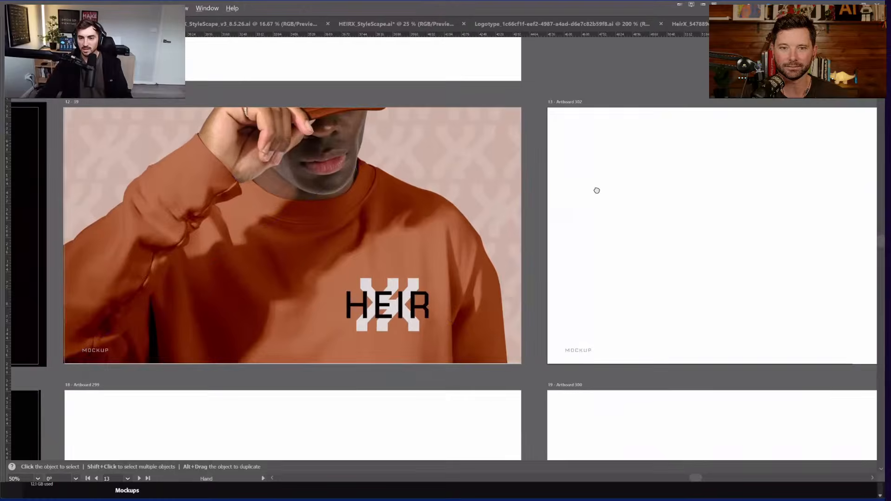
scroll(604, 186, down, 5)
scroll(580, 143, right, 4)
drag(537, 107, 401, 216)
drag(434, 249, 623, 334)
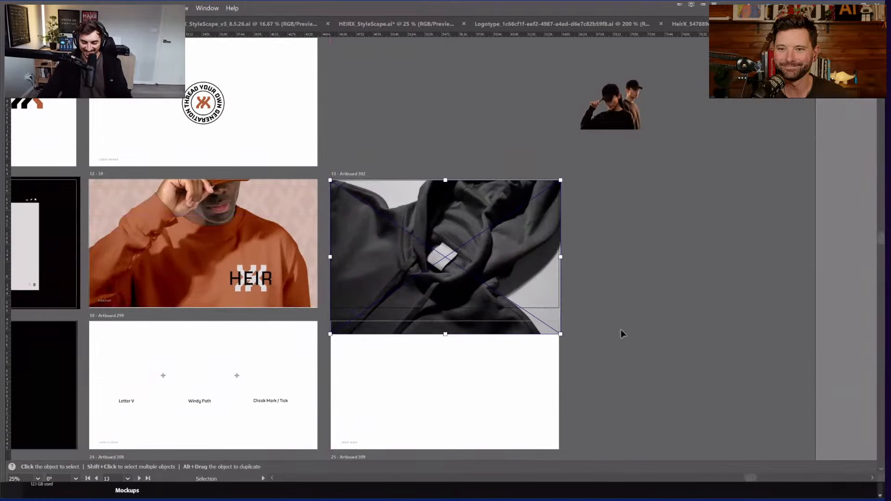
Step: Clip the hoodie photo to a rectangle drawn over Artboard 302
click(623, 335)
key(m)
mouse_move(561, 178)
mouse_down()
mouse_move(369, 306)
mouse_move(331, 308)
mouse_up()
key(v)
shift+click(347, 306)
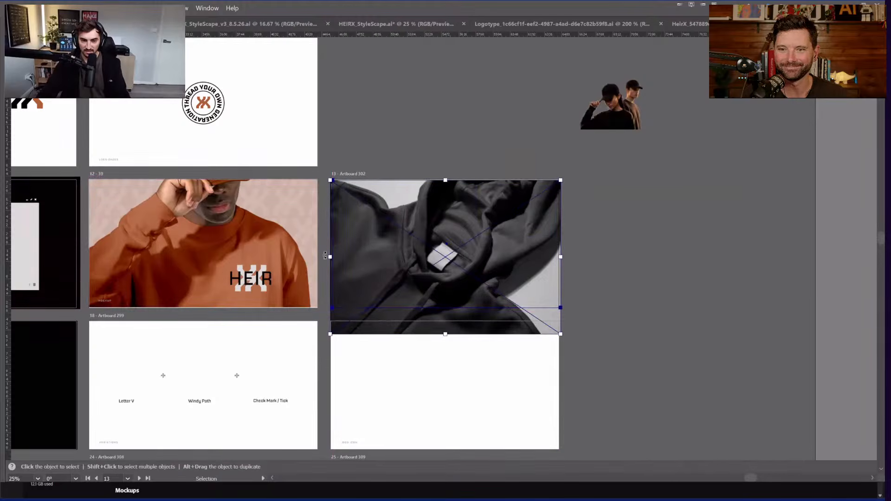
key(ctrl+7)
Step: Check the clip path's corner and select the hoodie image inside the clip group
key(a)
click(333, 180)
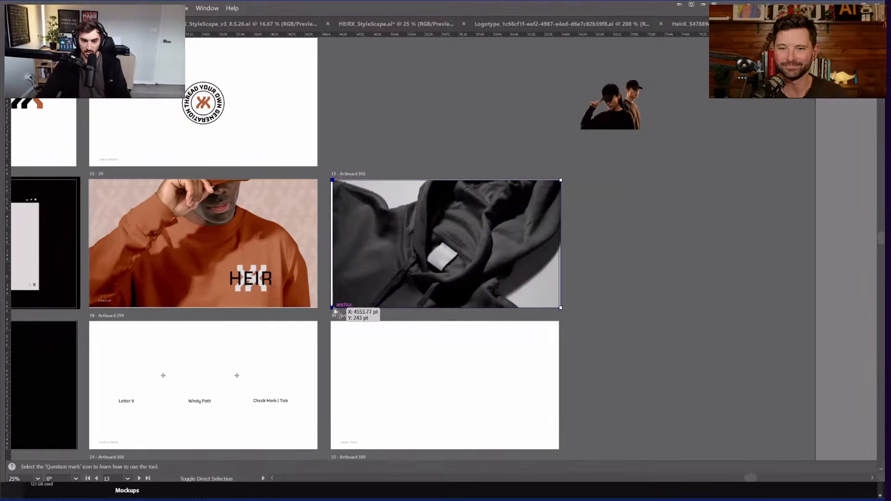
key(v)
click(547, 268)
scroll(485, 230, up, 1)
double_click(481, 232)
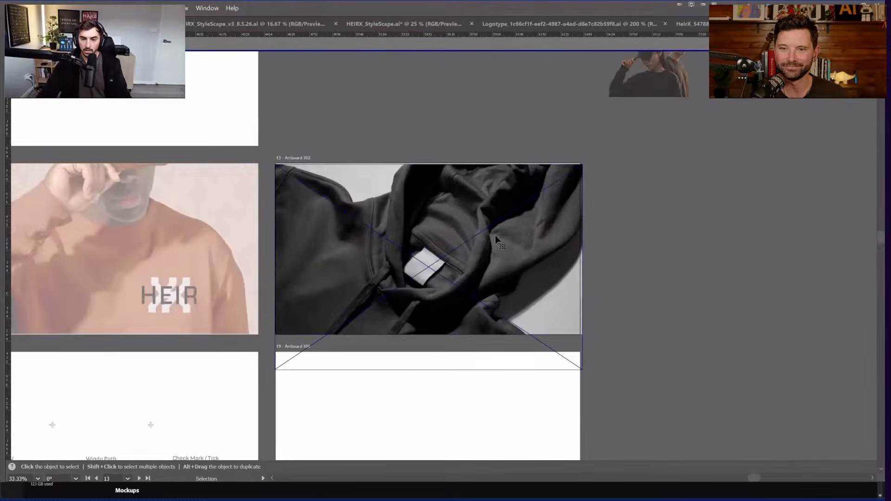
click(495, 236)
key(Tab)
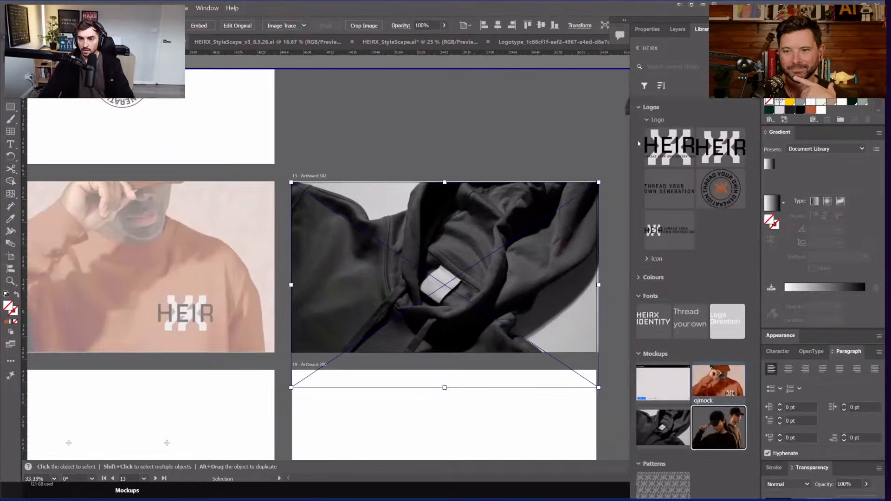
Step: Drag the Badge logo from the brand library onto the hoodie
click(606, 128)
key(Tab)
key(Tab)
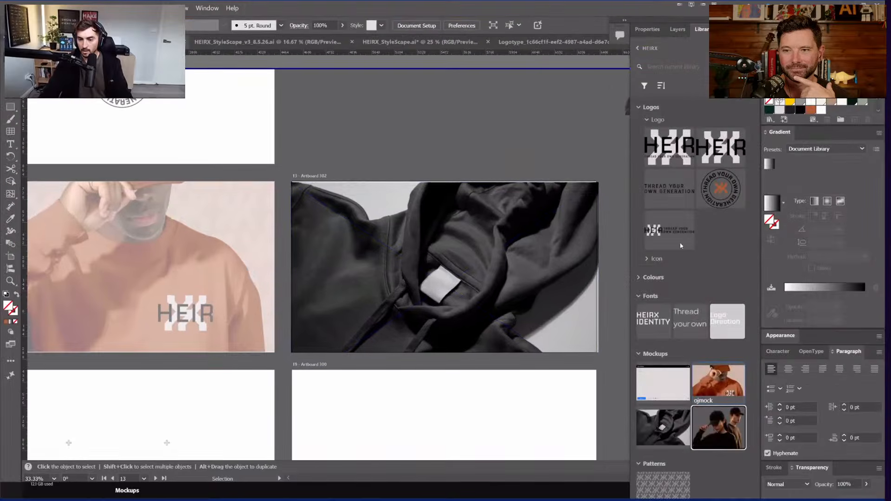
click(640, 298)
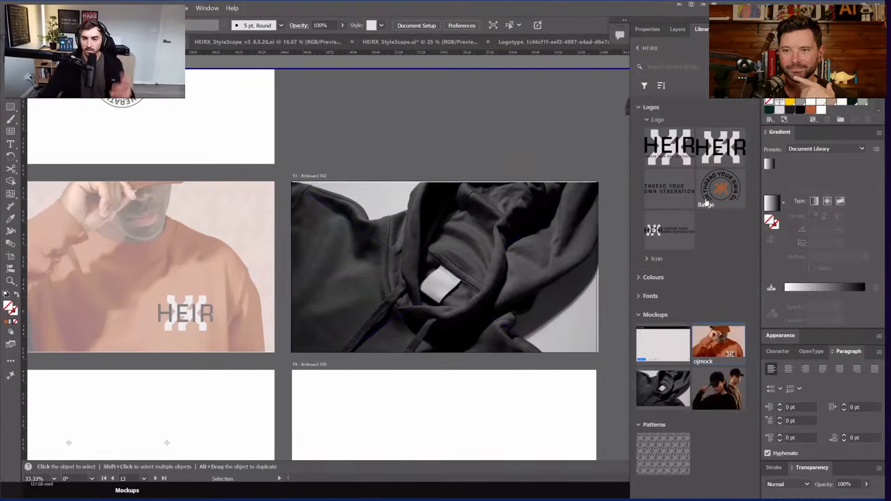
drag(726, 187, 438, 268)
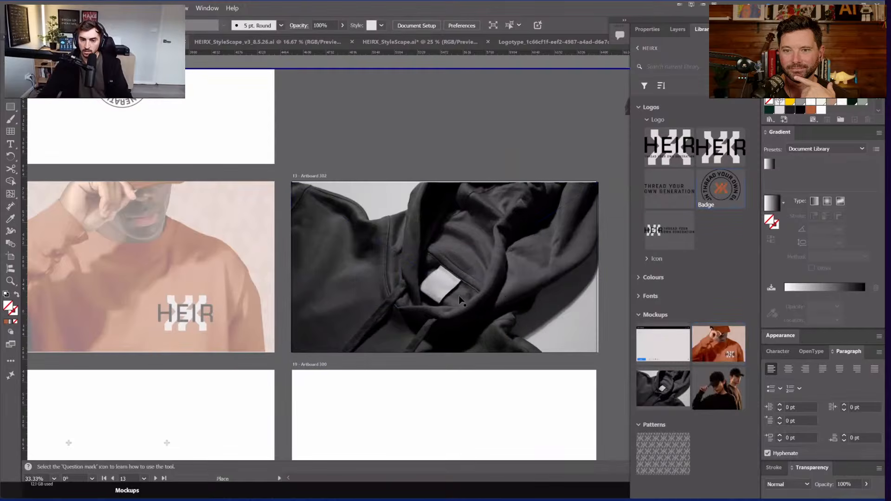
click(438, 268)
Step: Shrink, rotate and move the badge onto the hoodie's neck label
key(ctrl+1)
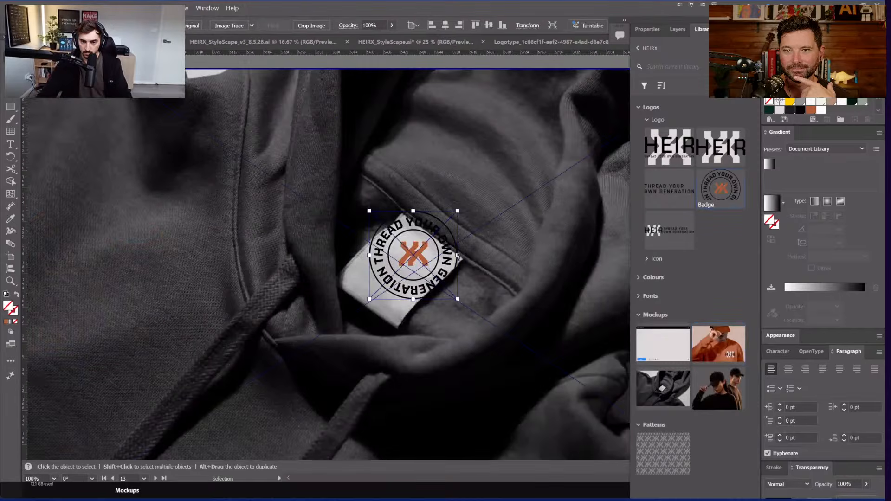
drag(458, 256, 438, 254)
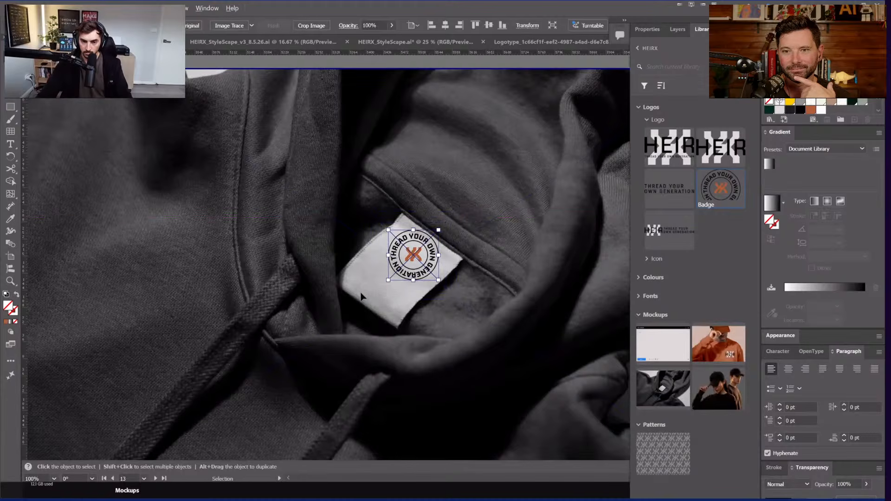
scroll(439, 268, up, 1)
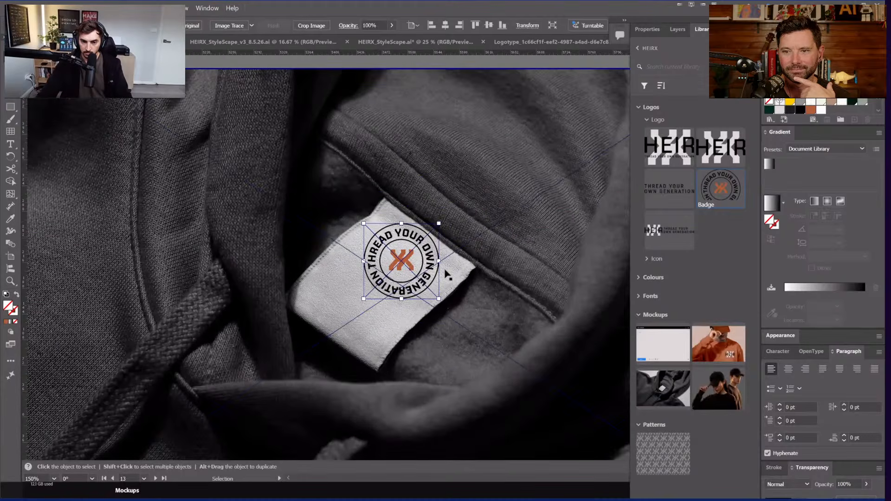
drag(447, 275, 469, 260)
drag(394, 269, 372, 292)
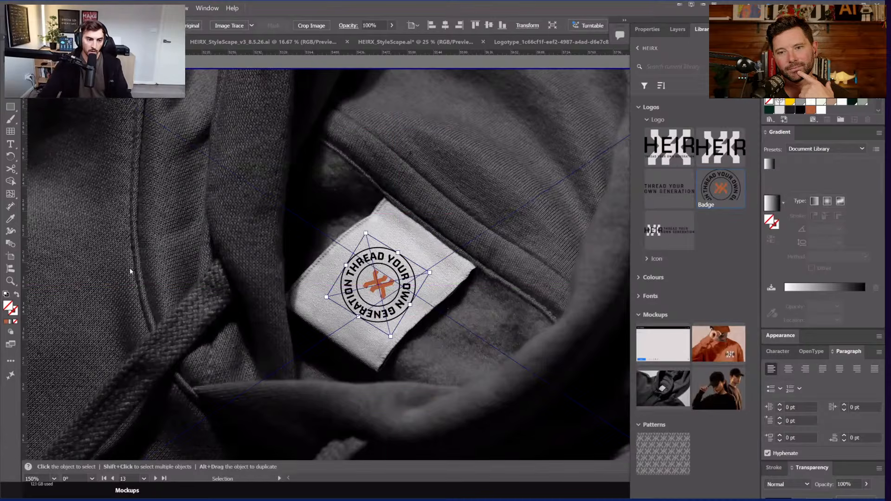
Step: Zoom out to the whole hoodie artboard and select the badge
right_click(202, 280)
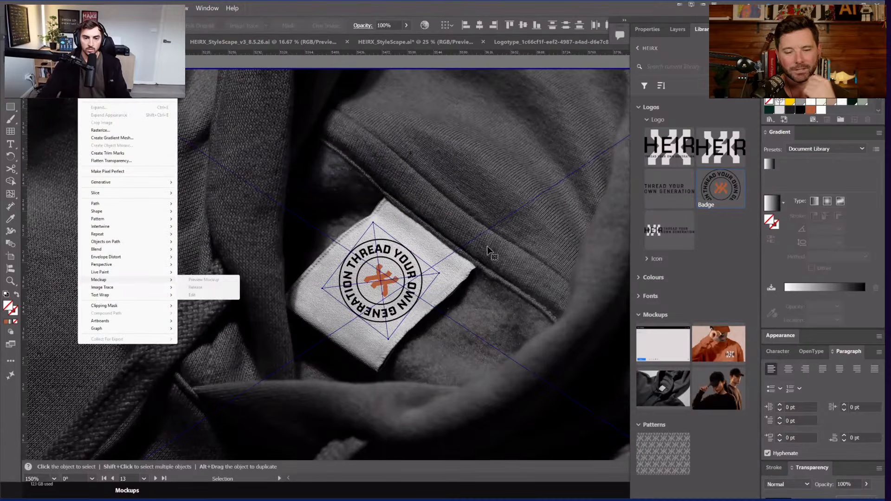
key(Escape)
scroll(492, 251, down, 3)
drag(452, 106, 266, 132)
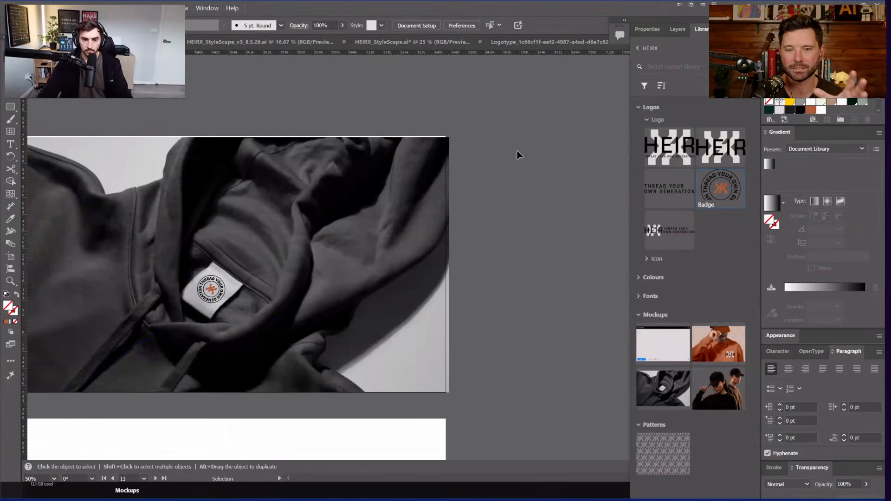
click(211, 289)
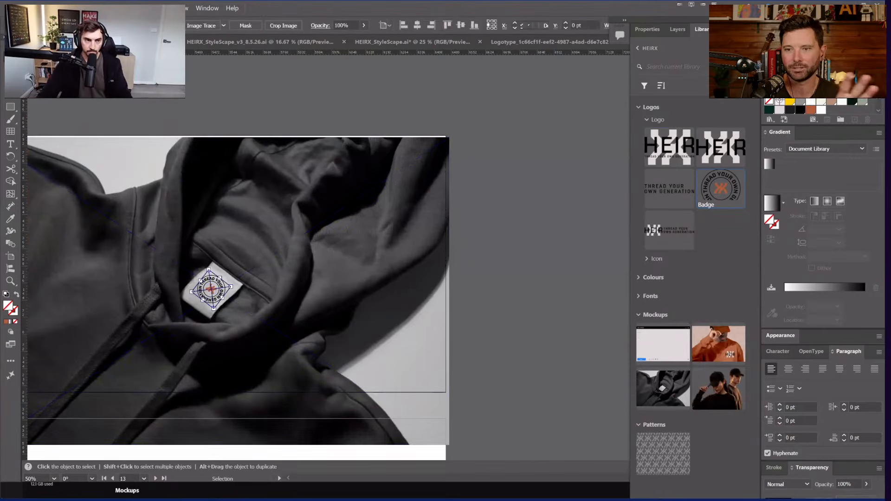
click(90, 8)
Step: Select the badge together with the hoodie photo and open the Object menu
mouse_move(167, 279)
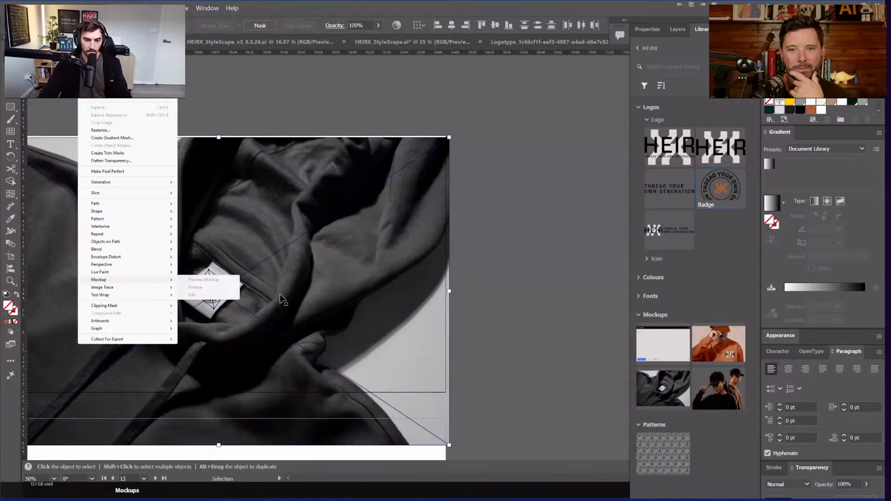
click(213, 289)
scroll(364, 235, left, 5)
scroll(363, 234, down, 1)
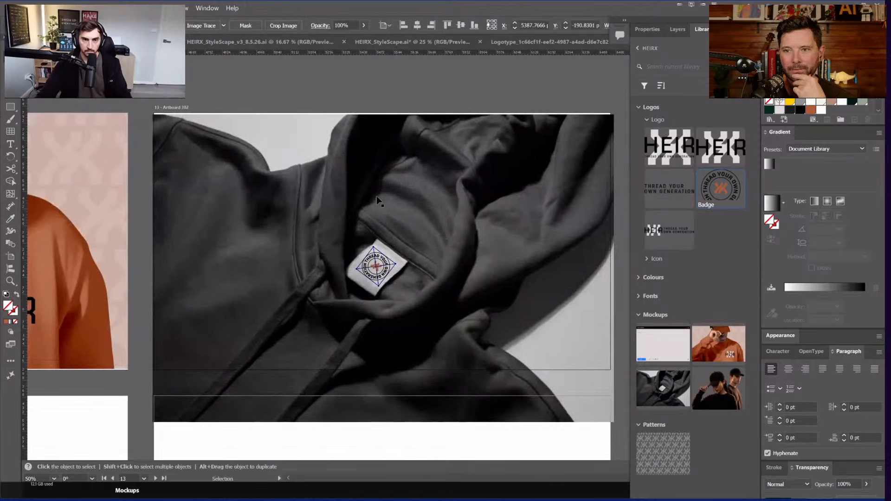
scroll(422, 102, right, 4)
scroll(423, 102, up, 1)
click(321, 249)
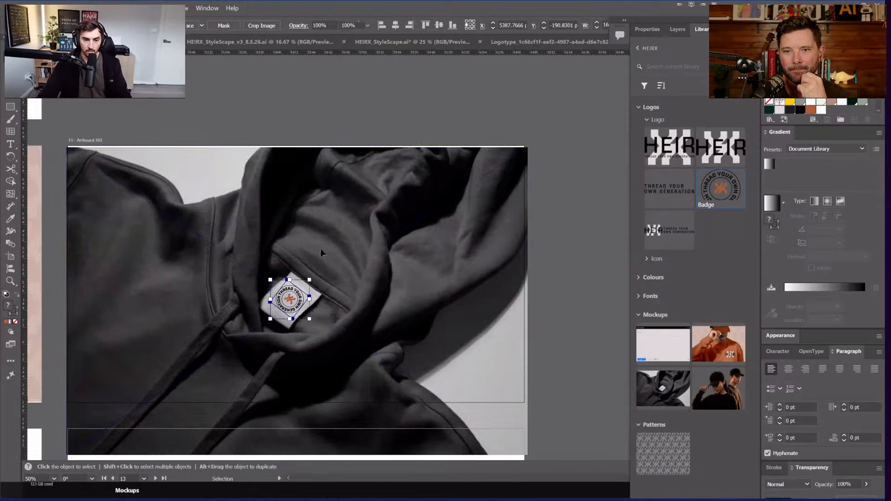
click(303, 197)
click(88, 8)
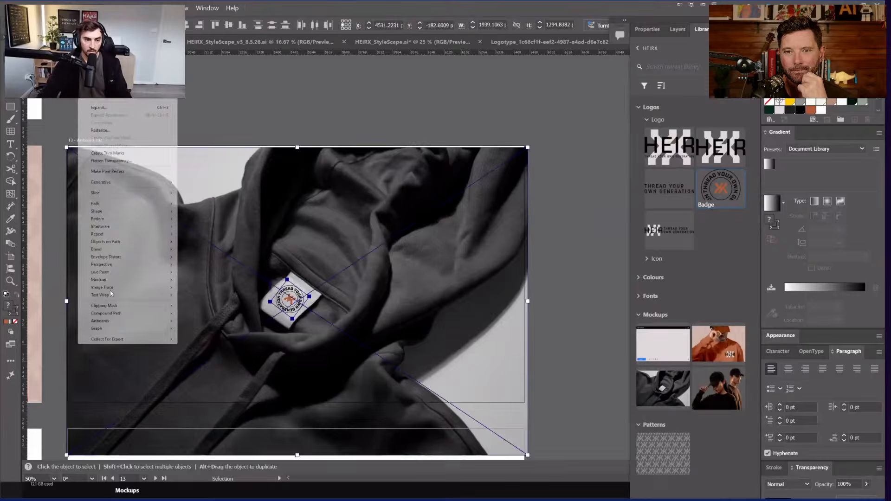
Step: Create the mockup and zoom in to inspect the badge on the fabric label
mouse_move(111, 280)
click(202, 280)
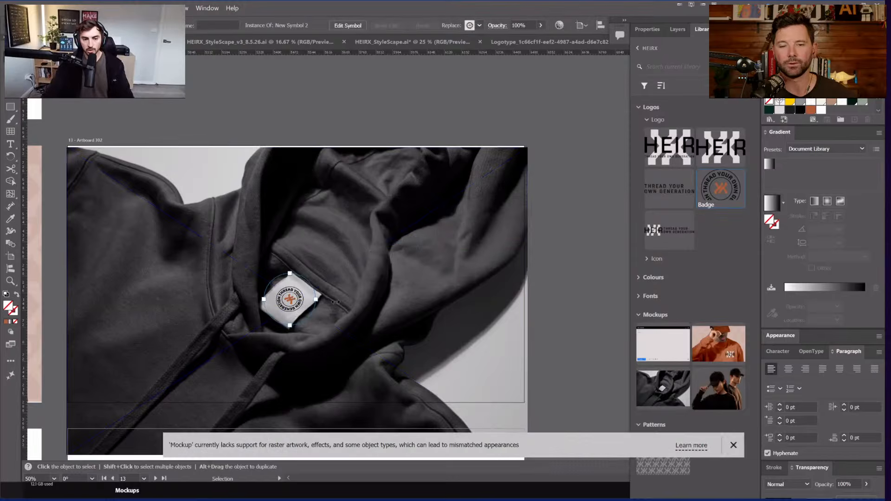
key(ctrl+=)
key(ctrl+=)
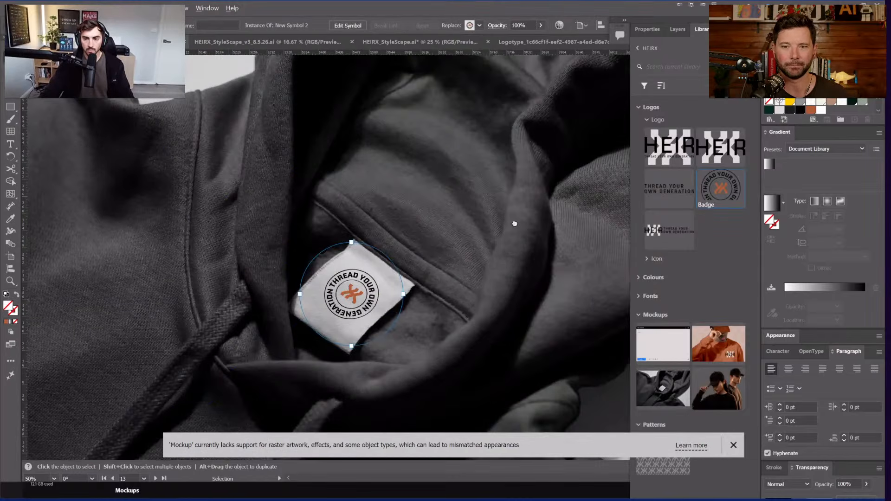
key(ctrl+=)
key(ctrl+=)
key(ctrl+=)
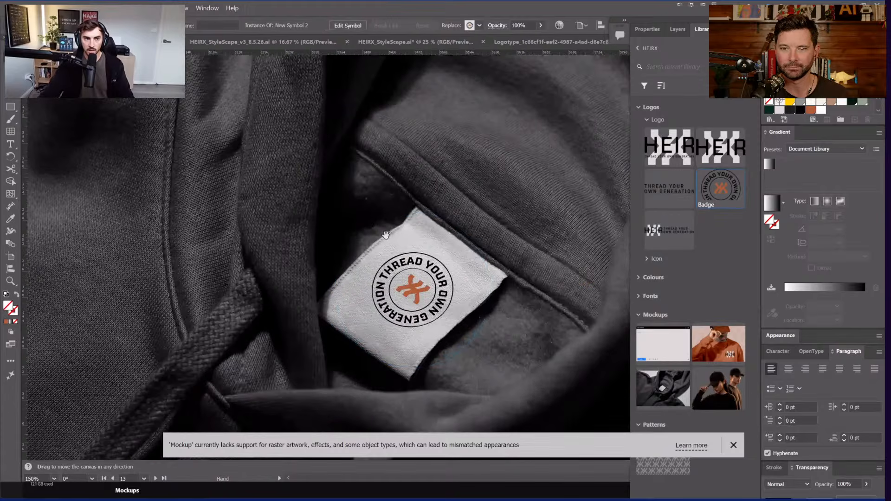
Step: Locate and select the original flat badge beside the artboard, zooming in on it
drag(420, 210, 388, 213)
key(ctrl+-)
key(ctrl+-)
drag(456, 176, 70, 279)
click(348, 225)
key(ctrl+=)
key(ctrl+=)
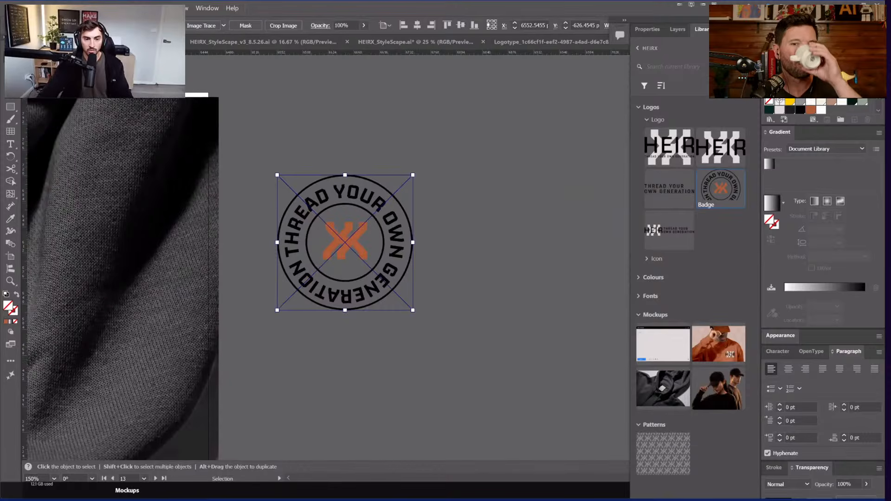
Step: Embed the linked badge as editable artwork, inspect its parts, and select the whole badge
click(121, 25)
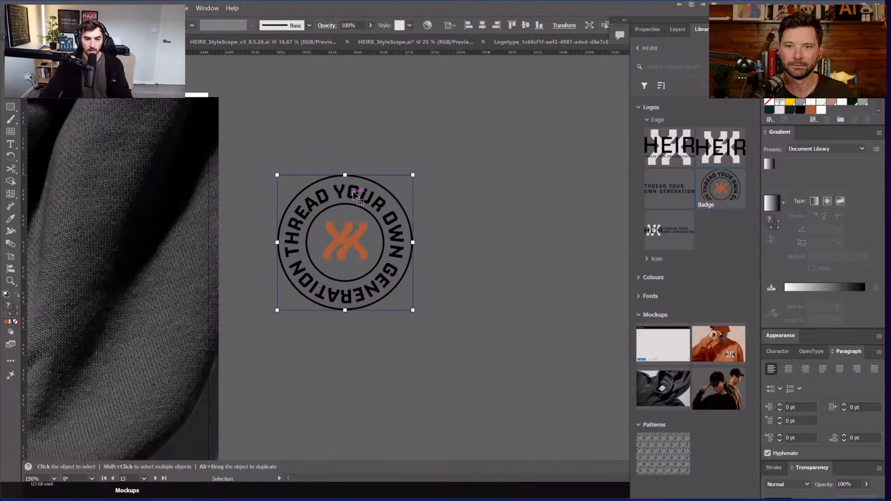
scroll(353, 192, up, 3)
key(a)
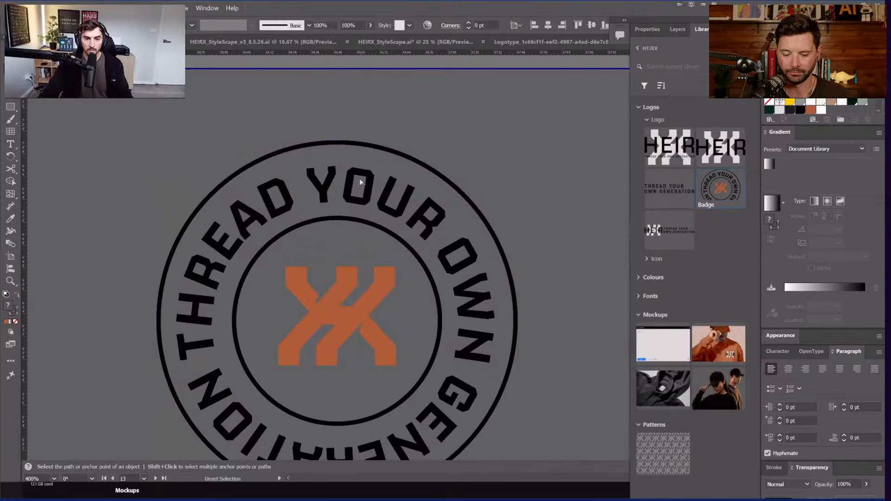
click(360, 182)
scroll(311, 309, down, 1)
scroll(351, 277, up, 1)
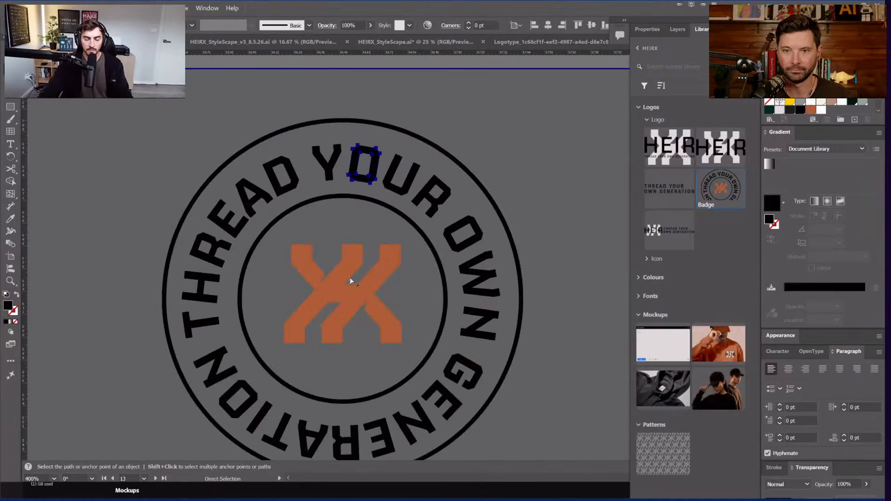
click(351, 279)
scroll(409, 223, down, 3)
click(400, 220)
key(v)
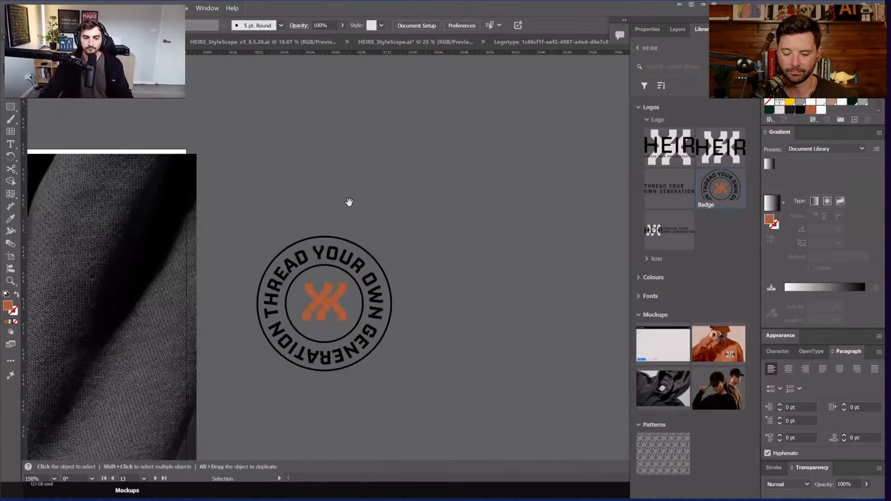
click(328, 253)
Step: Bring the hoodie label into view zoomed in, dismissing the mockup options unchanged
scroll(392, 227, down, 2)
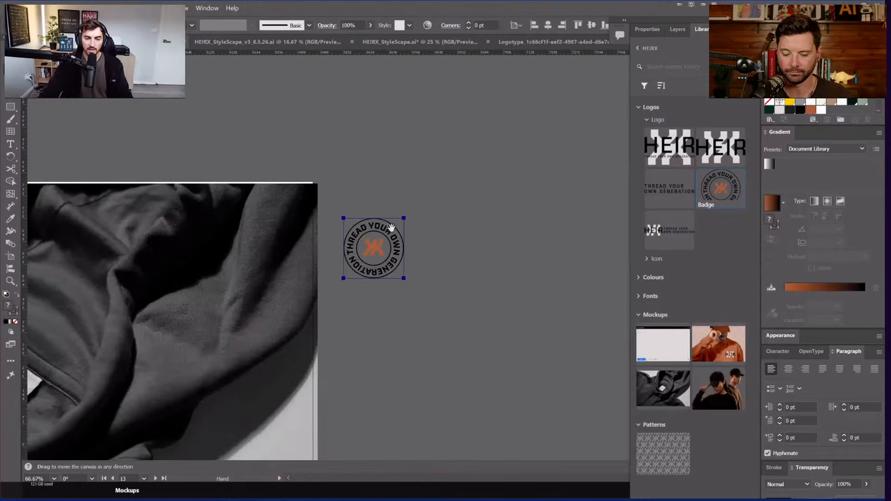
scroll(311, 260, left, 5)
key(ctrl+shift+a)
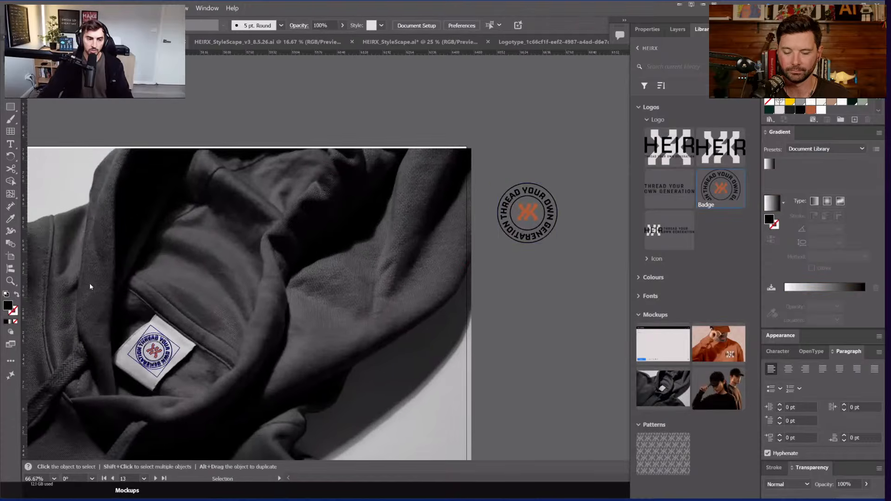
drag(100, 281, 220, 284)
key(ctrl+equal)
key(ctrl+equal)
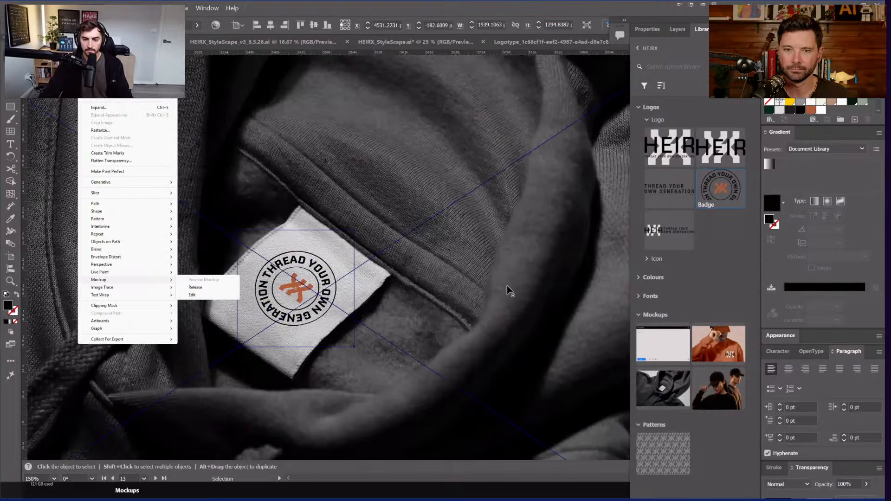
click(504, 279)
scroll(504, 285, down, 5)
key(ctrl+shift+a)
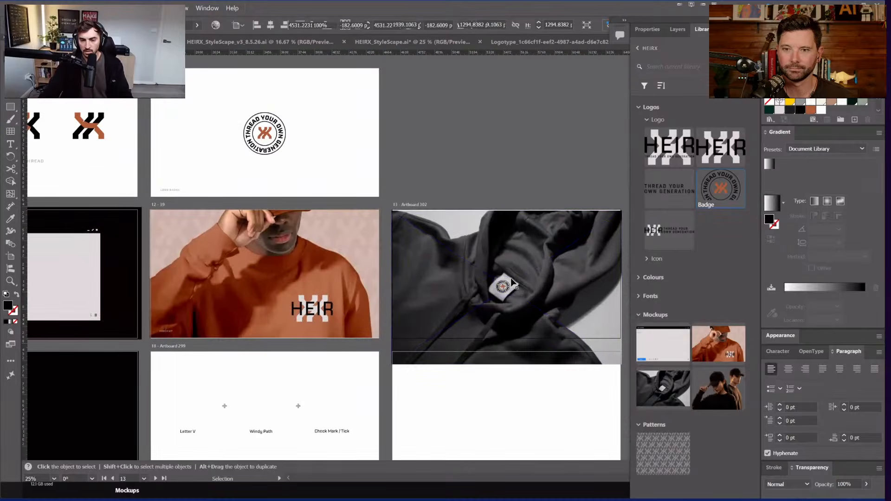
Step: Put the badge back onto the white label, then zoom out to the whole artboard
scroll(493, 286, up, 5)
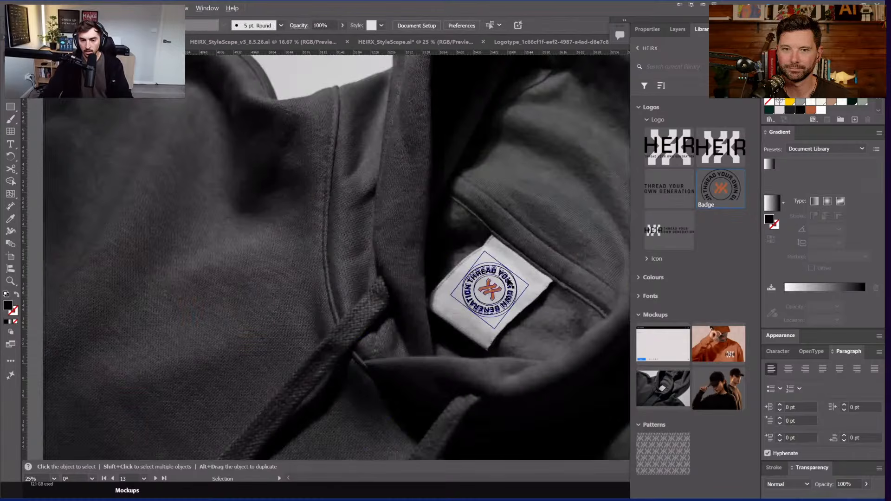
scroll(547, 308, up, 3)
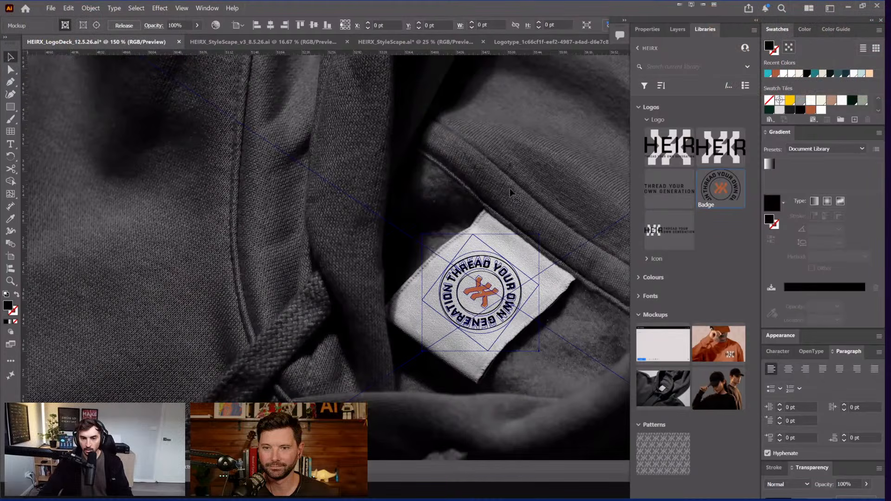
scroll(534, 279, up, 3)
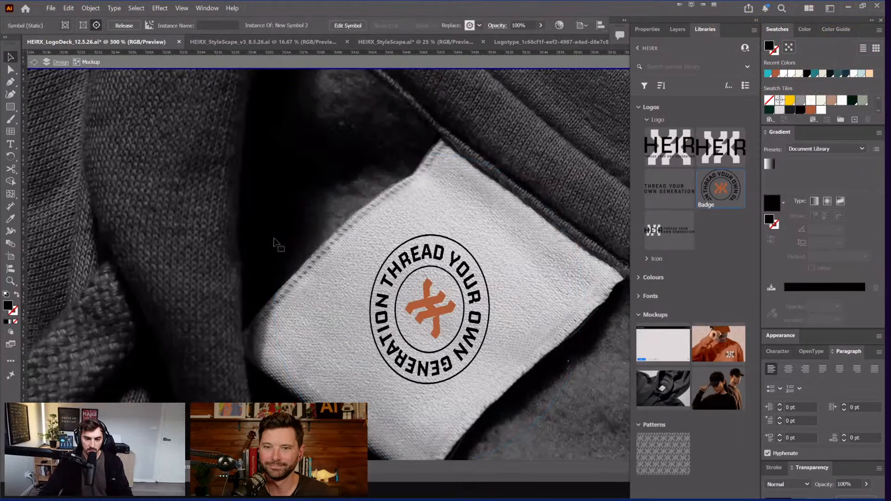
scroll(546, 209, down, 3)
key(ctrl+z)
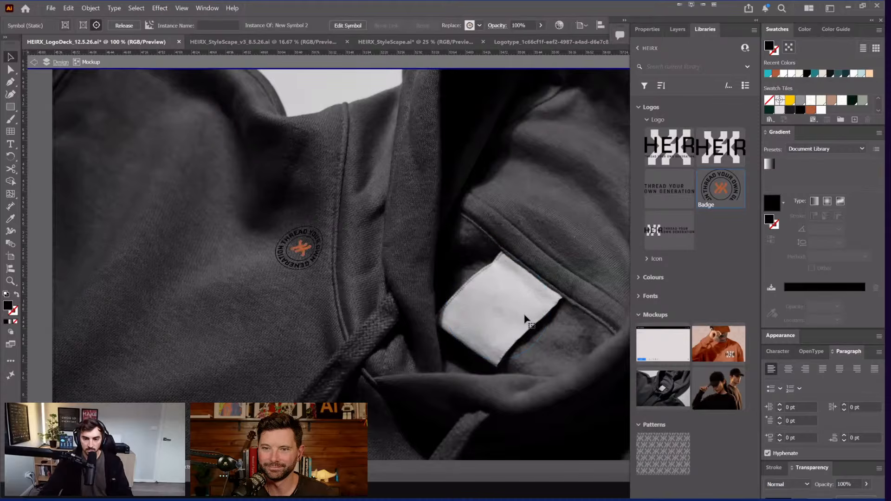
key(ctrl+z)
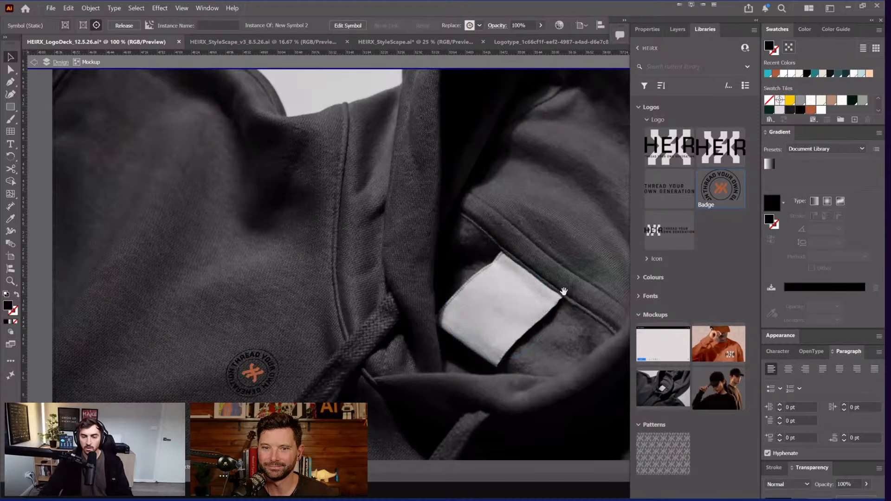
key(ctrl+z)
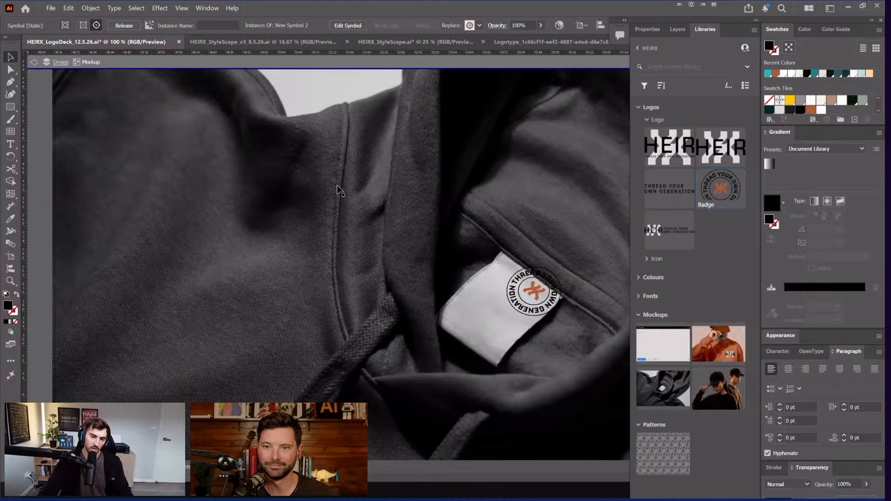
key(ctrl+equal)
key(ctrl+equal)
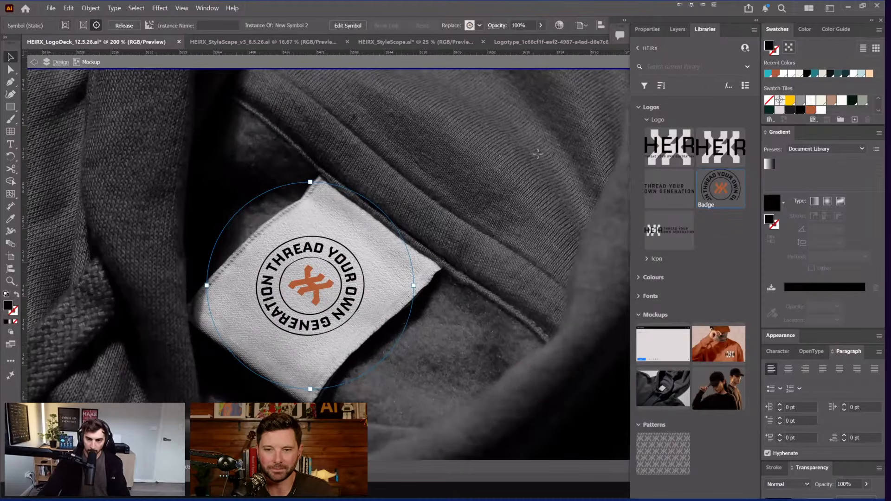
key(ctrl+minus)
key(ctrl+minus)
key(ctrl+minus)
key(ctrl+minus)
key(ctrl+minus)
Step: Exit mockup editing and clip the hoodie mockup to a rectangle matching its artboard
double_click(548, 131)
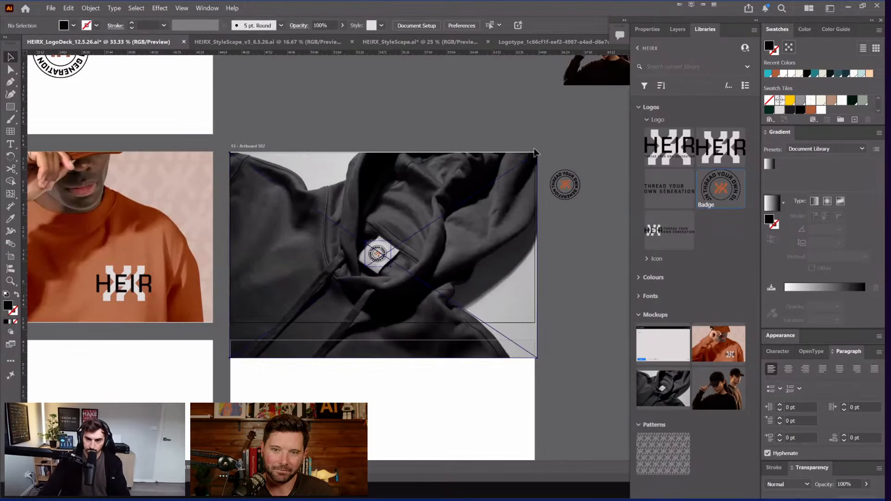
mouse_move(538, 153)
mouse_down()
mouse_move(278, 316)
mouse_move(241, 308)
mouse_move(229, 323)
mouse_up()
key(m)
key(v)
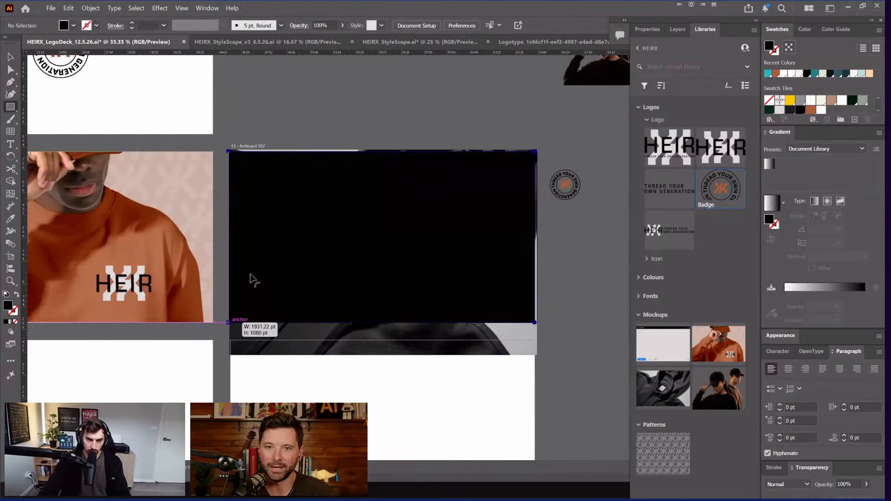
drag(383, 153, 382, 152)
shift+click(504, 338)
key(ctrl+7)
click(575, 286)
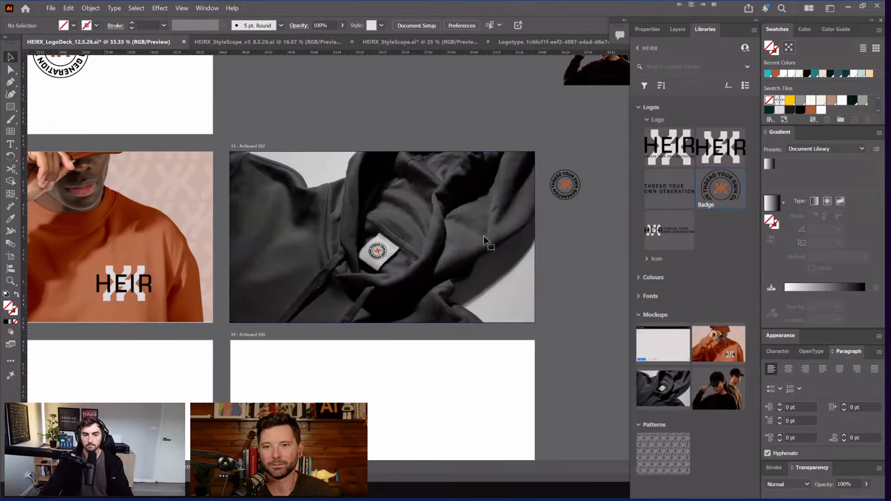
drag(488, 243, 513, 229)
key(ctrl+z)
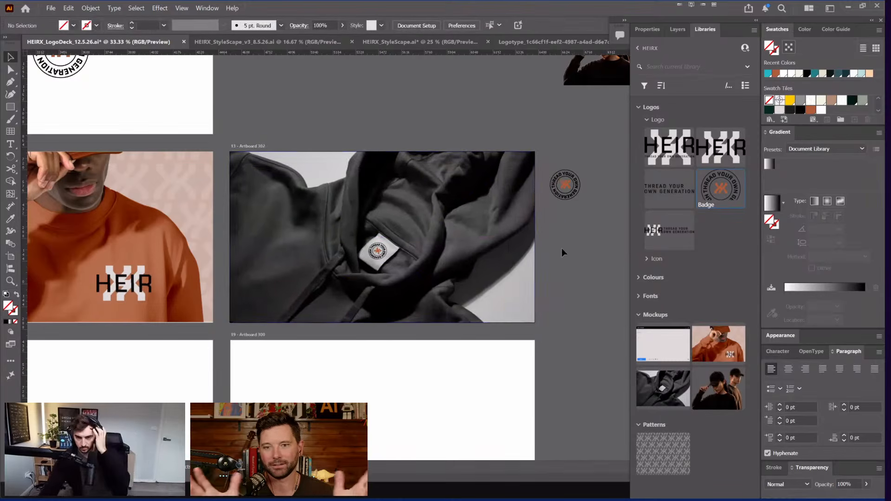
Step: Hide panels and review artboards in HEIRX_StyleScape_v3 and HEIRX_LogoDeck, then switch to Photoshop
key(Tab)
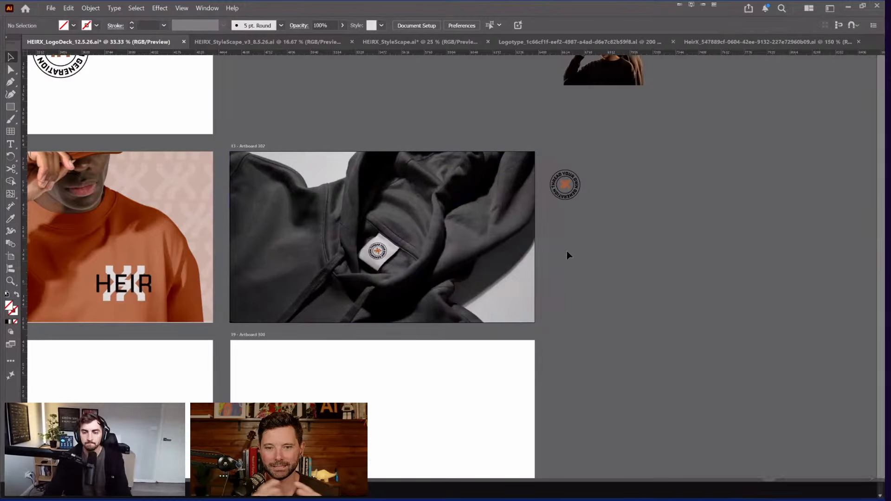
key(ctrl+minus)
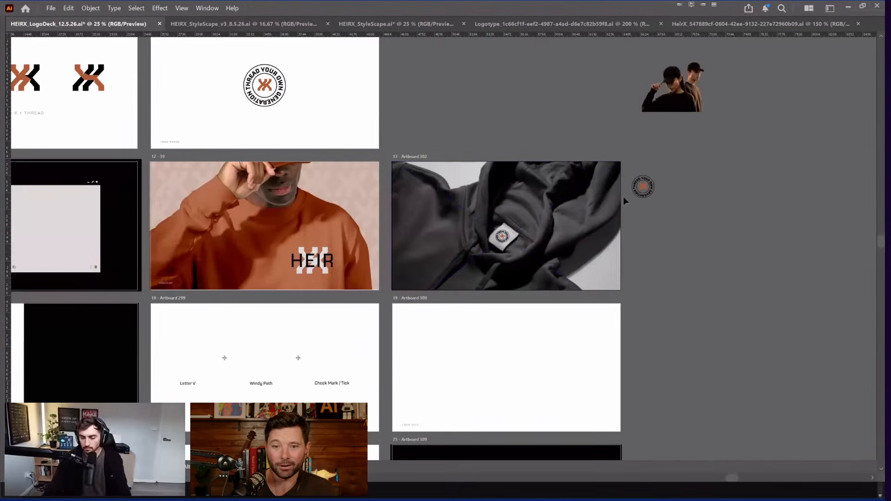
scroll(620, 108, right, 1)
scroll(620, 107, right, 2)
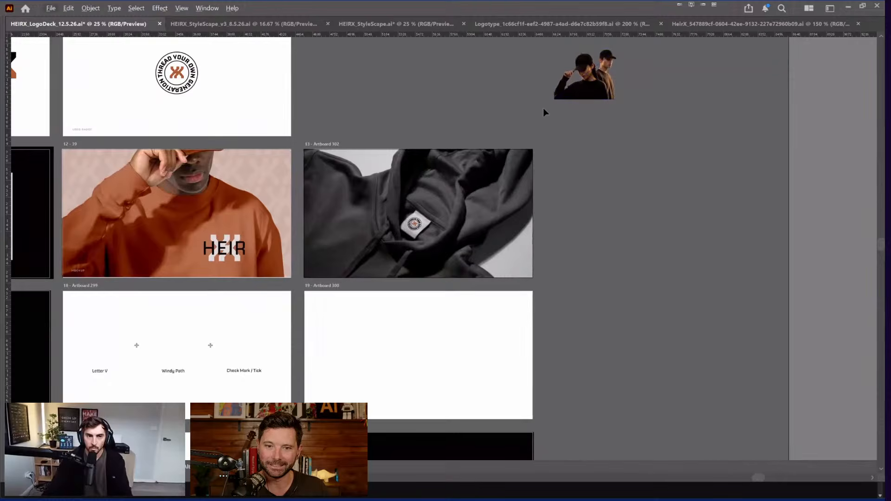
click(233, 22)
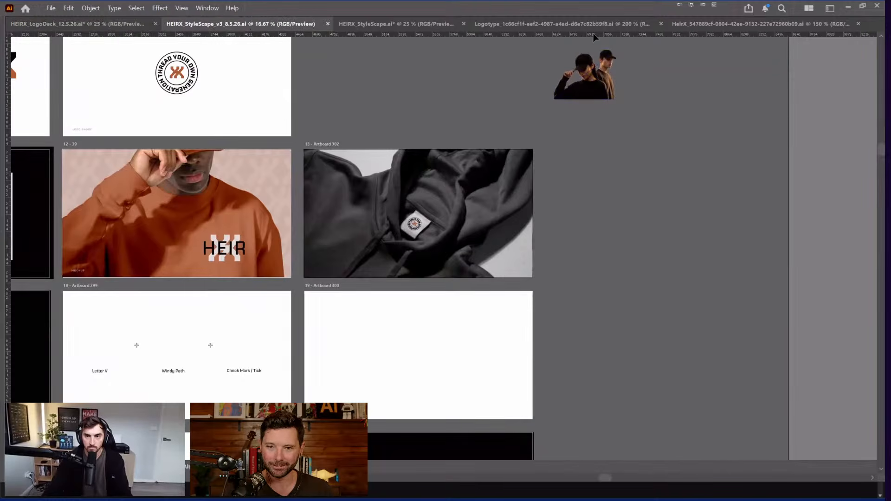
key(ctrl+Tab)
key(ctrl+Tab)
key(ctrl+Tab)
key(ctrl+Tab)
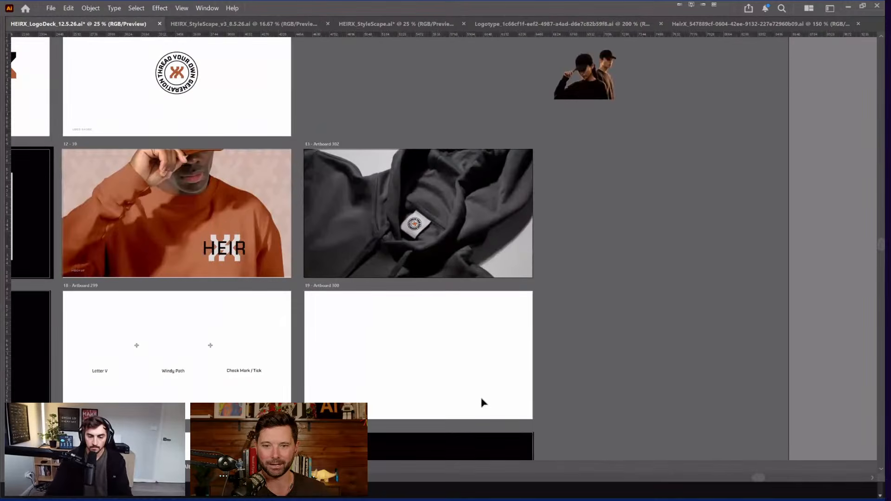
key(super)
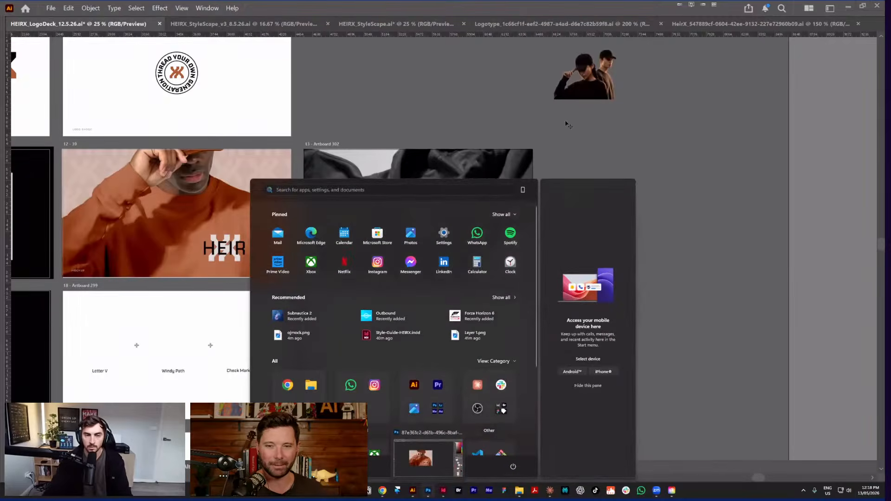
key(alt+Tab)
Step: Bring Photoshop forward and switch to the facebook_cover_111 document
click(200, 31)
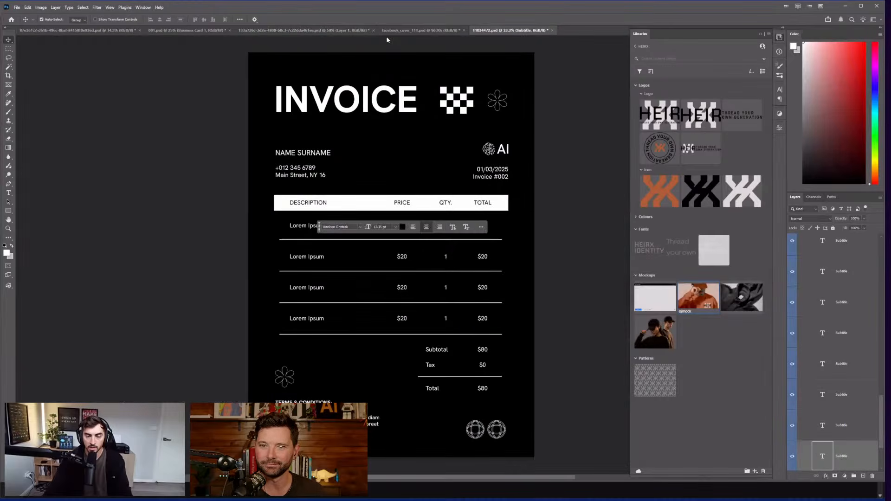
click(386, 35)
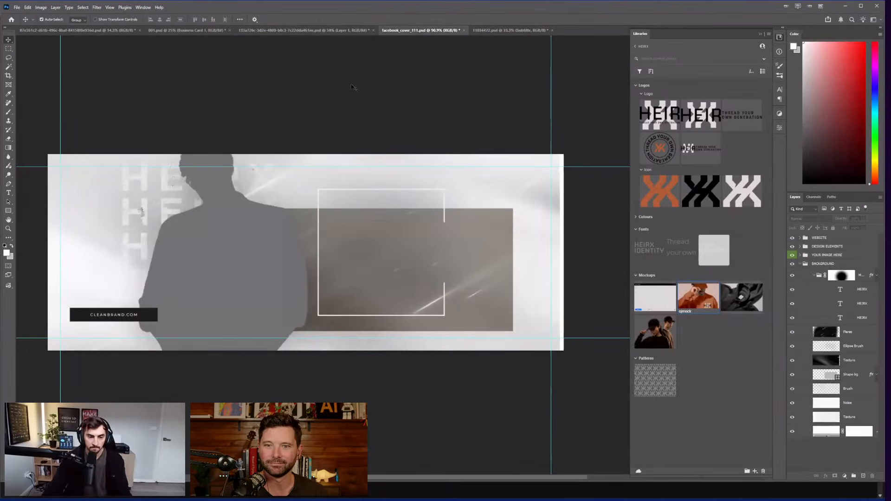
scroll(364, 95, left, 2)
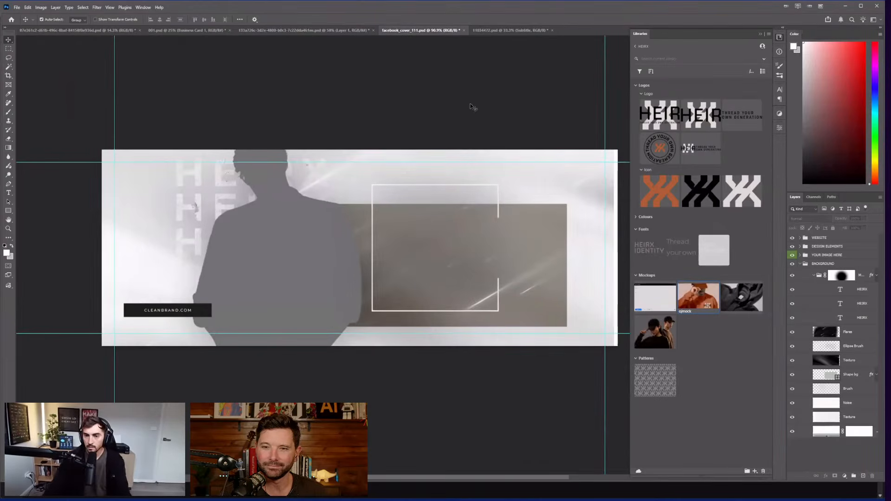
scroll(523, 119, right, 1)
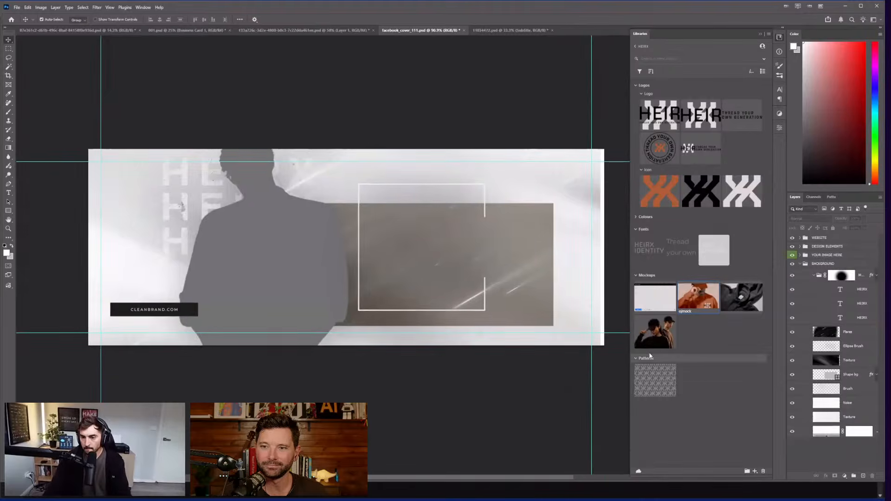
Step: Place the library's Models photo large across the cover's centre-left and commit it
drag(653, 344, 286, 288)
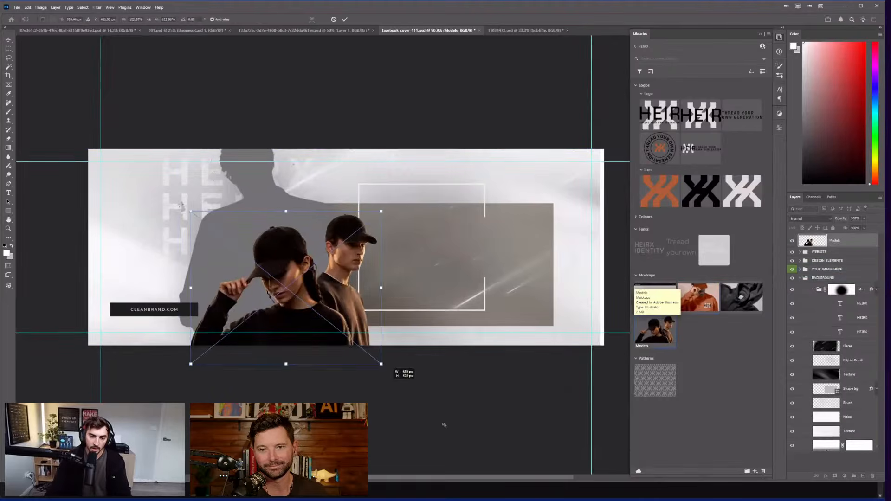
drag(445, 425, 458, 424)
drag(382, 297, 368, 228)
drag(444, 141, 404, 172)
mouse_move(343, 263)
mouse_down()
mouse_move(360, 254)
mouse_move(341, 254)
mouse_up()
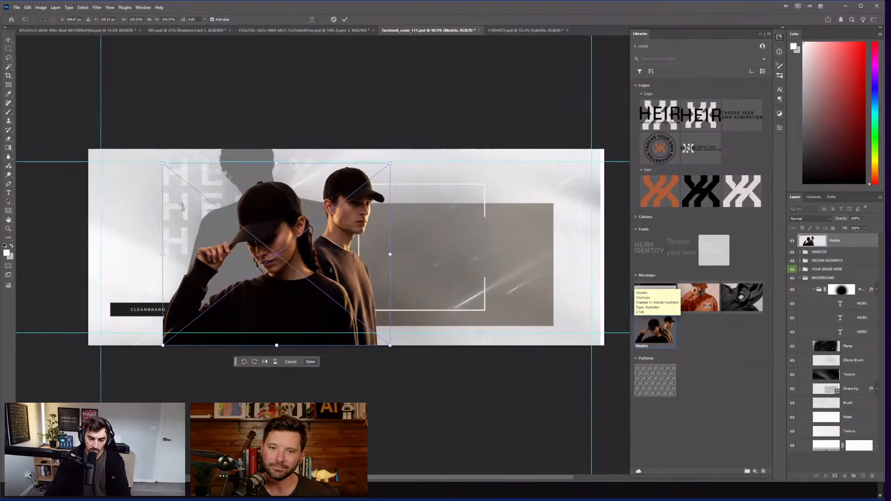
key(Return)
drag(291, 267, 314, 267)
Step: Move the CLEANBRAND.COM bar left, cancelling the attempted resize
scroll(191, 255, up, 2)
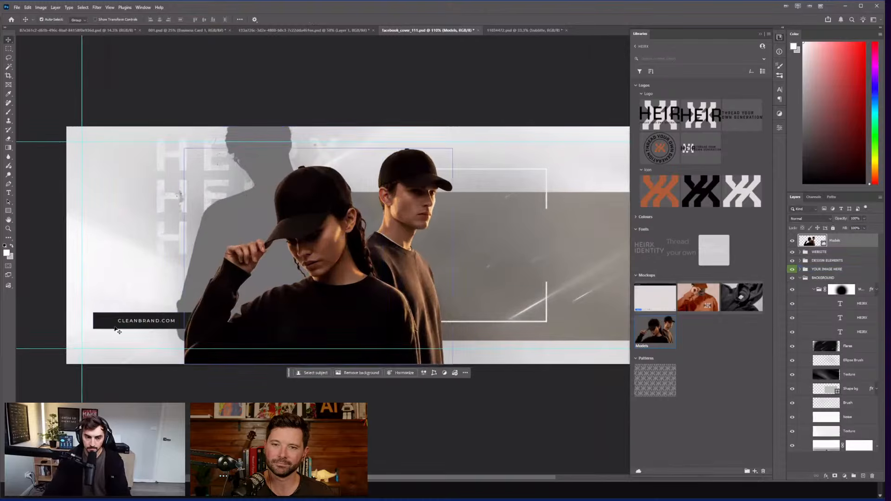
drag(138, 328, 115, 357)
key(ctrl+t)
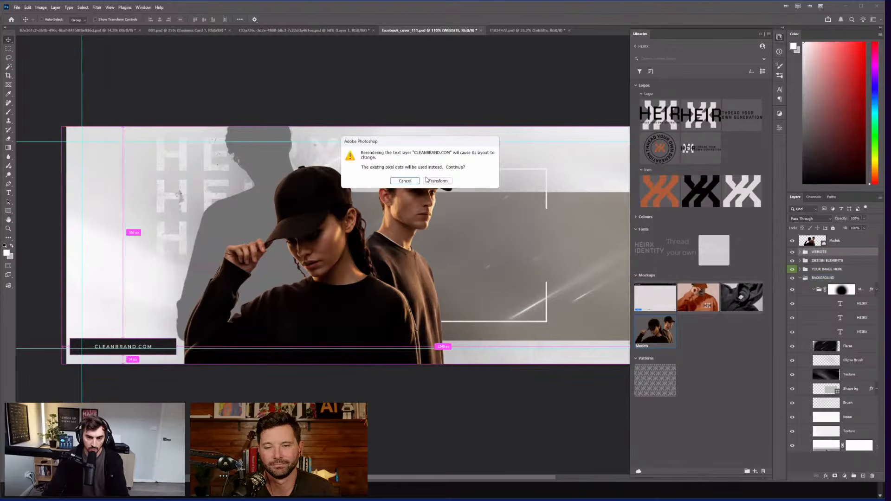
click(437, 183)
drag(176, 339, 157, 342)
drag(144, 348, 144, 344)
key(Escape)
key(z)
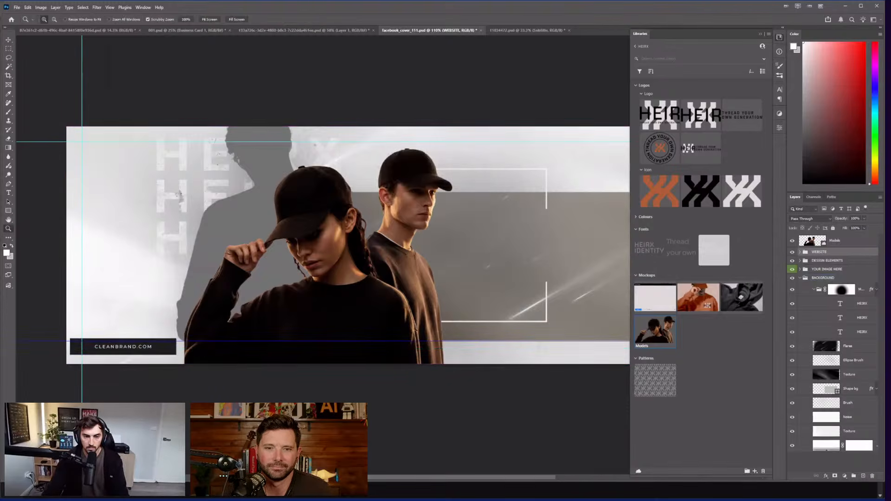
drag(432, 411, 347, 417)
key(v)
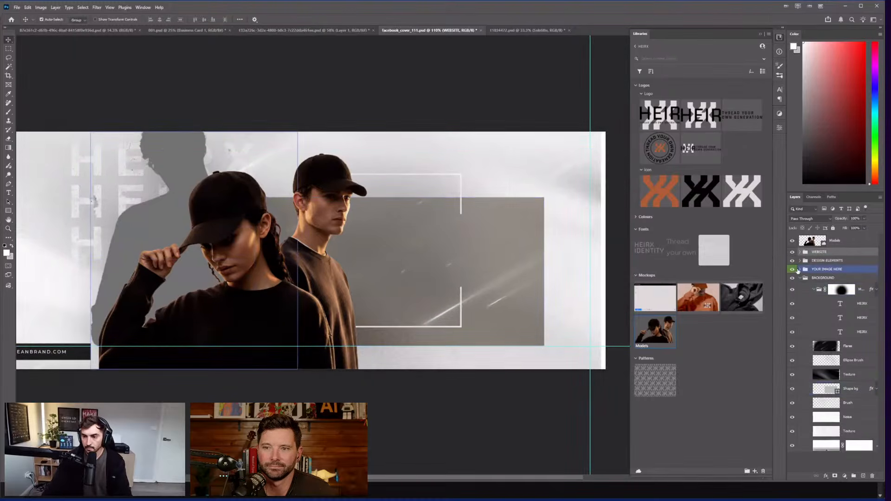
Step: Hide the YOUR IMAGE HERE placeholder group, undoing a stray move of the Models layer into it
click(793, 269)
scroll(378, 396, down, 2)
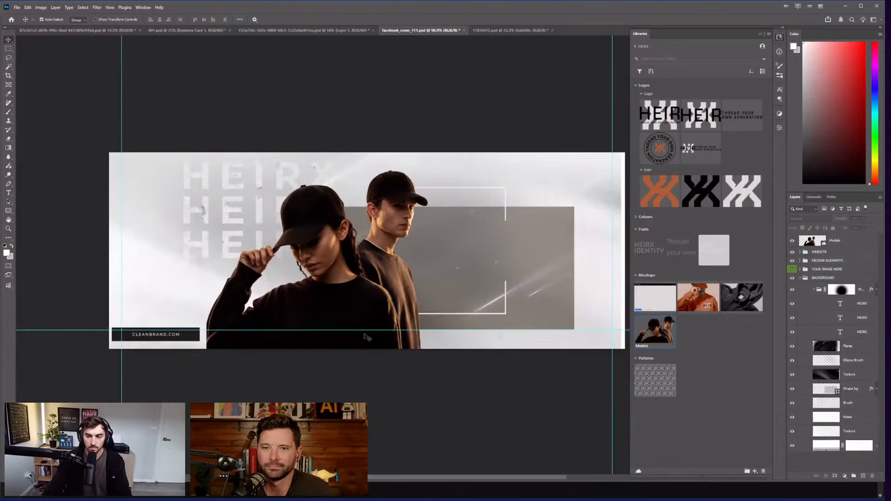
click(843, 240)
drag(842, 240, 810, 269)
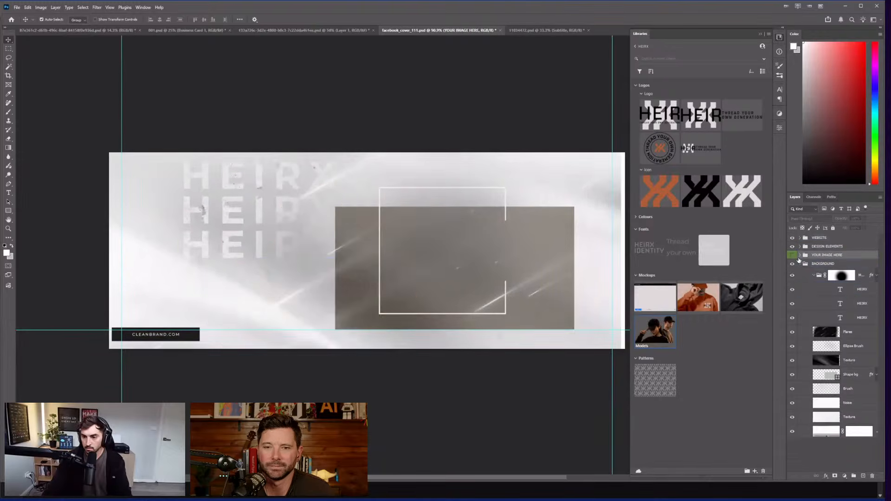
key(ctrl+z)
click(569, 294)
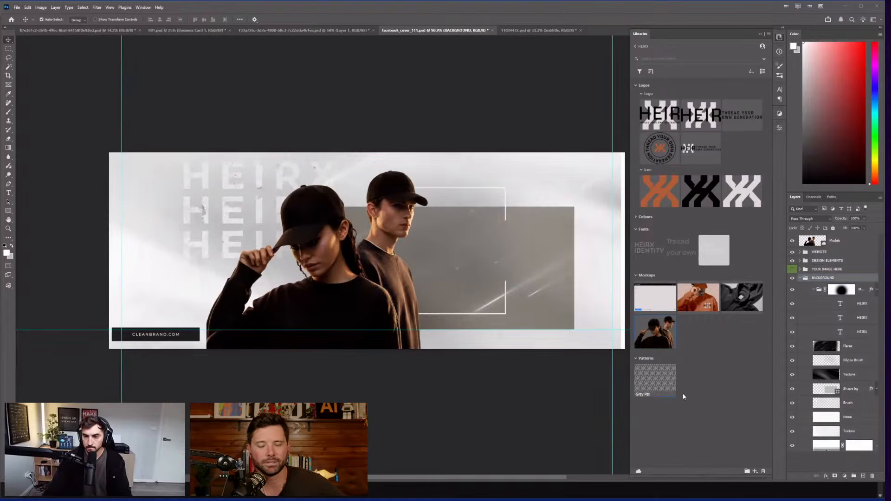
drag(655, 380, 235, 177)
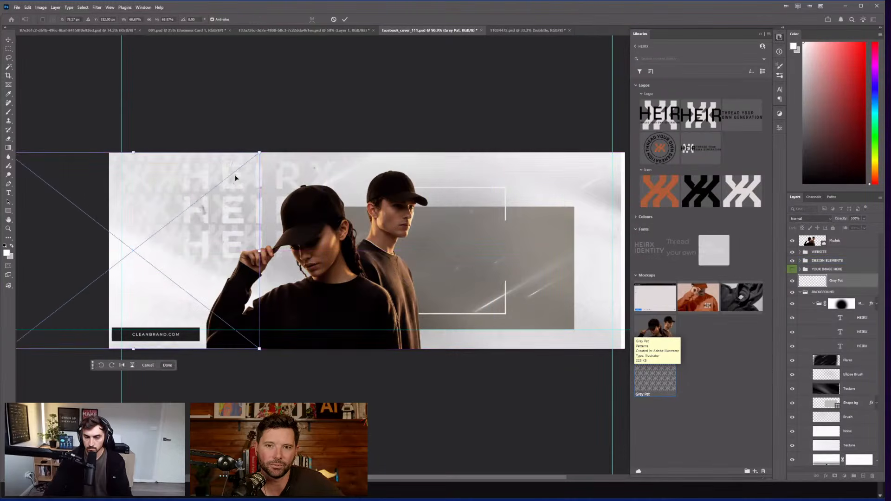
Step: Place the library's Grey X icon large on the cover's right side and blend it with Multiply
key(Escape)
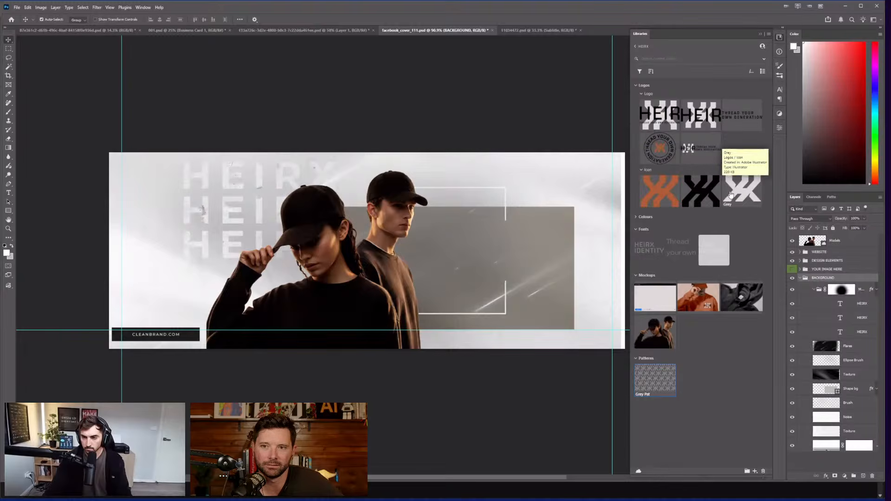
drag(679, 218, 469, 260)
drag(559, 132, 442, 109)
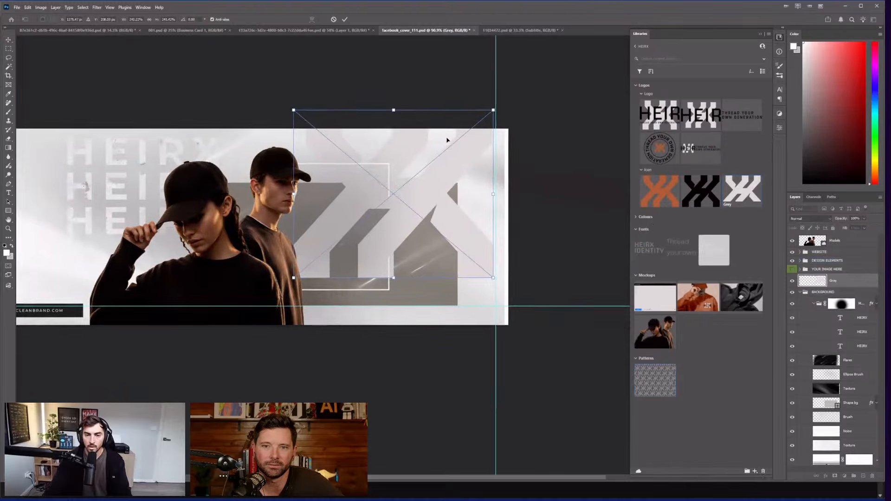
drag(454, 149, 457, 198)
drag(502, 158, 574, 136)
drag(488, 198, 550, 198)
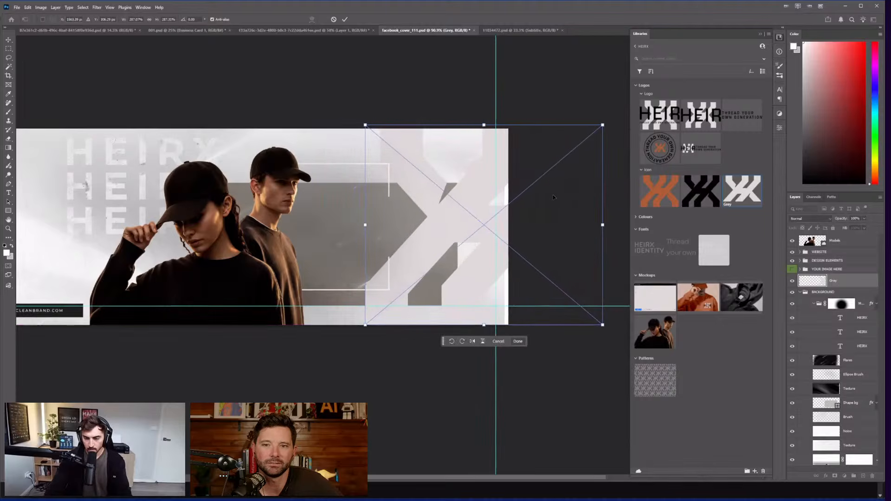
key(Return)
click(810, 219)
click(796, 248)
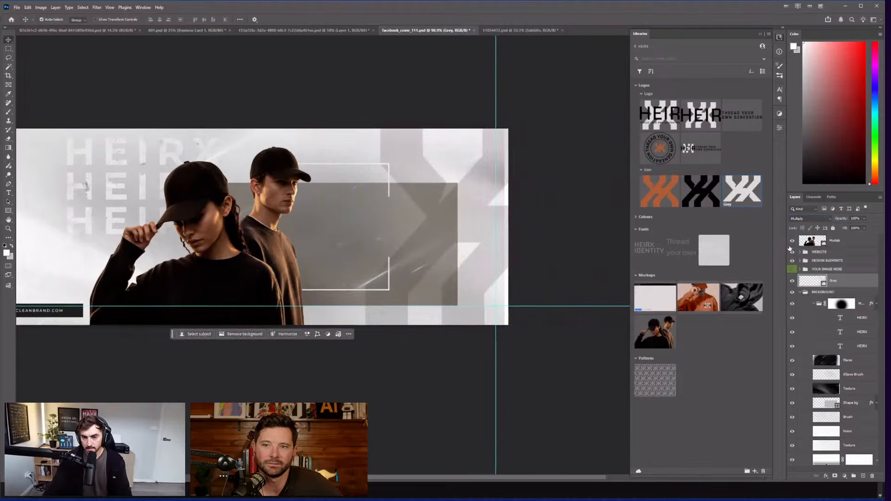
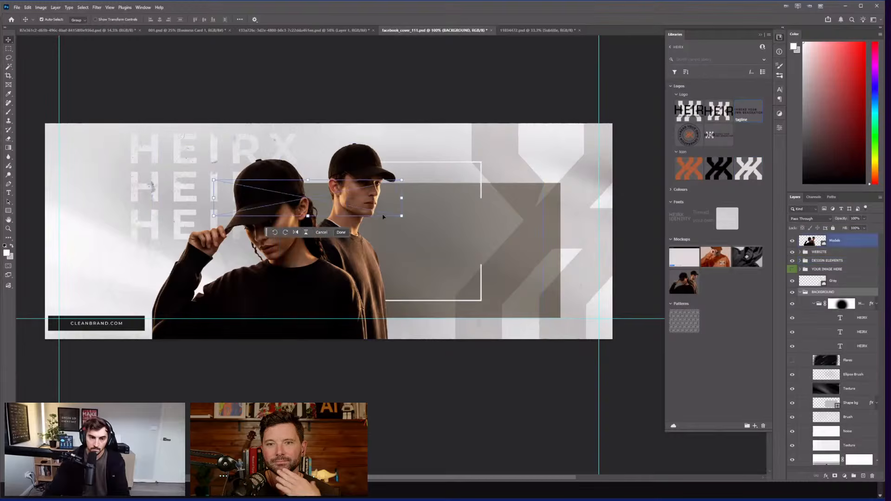
Step: Place the THREAD YOUR OWN GENERATION tagline from Libraries, undoing the accidental moves and restacking
drag(401, 180, 479, 160)
drag(436, 213, 484, 273)
key(Return)
key(ctrl+z)
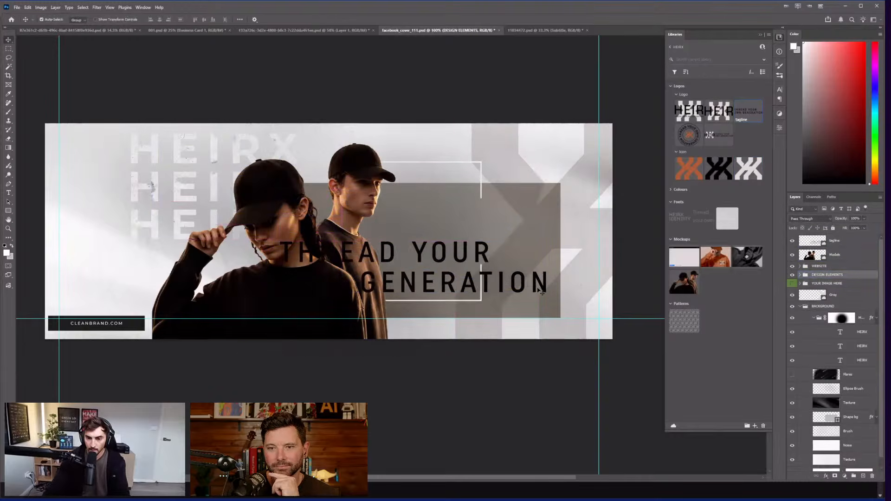
drag(539, 279, 560, 290)
key(ctrl+z)
drag(840, 330, 849, 300)
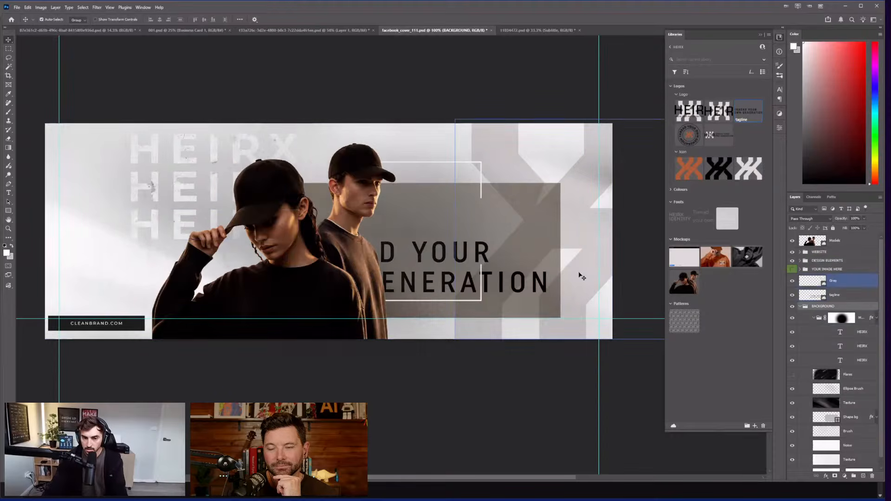
key(ctrl+z)
Step: Scale the tagline down to about 87% and move it right over the grey panel
key(ctrl+t)
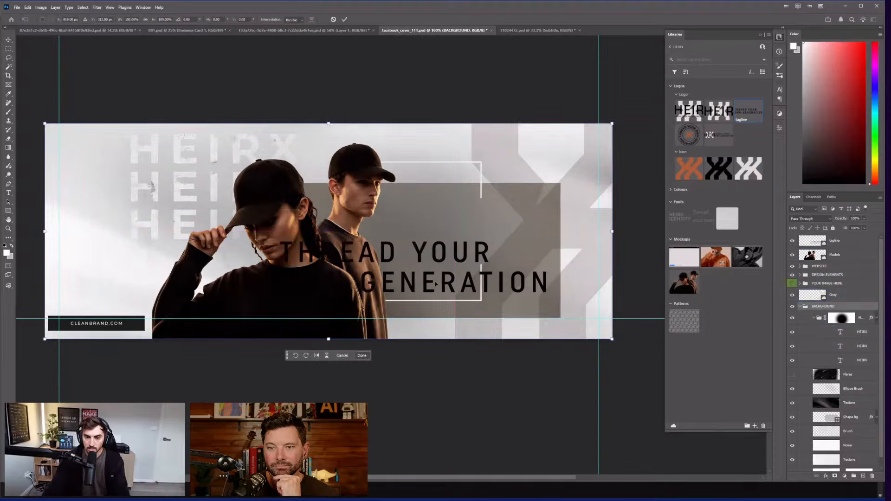
key(Escape)
click(836, 242)
key(ctrl+t)
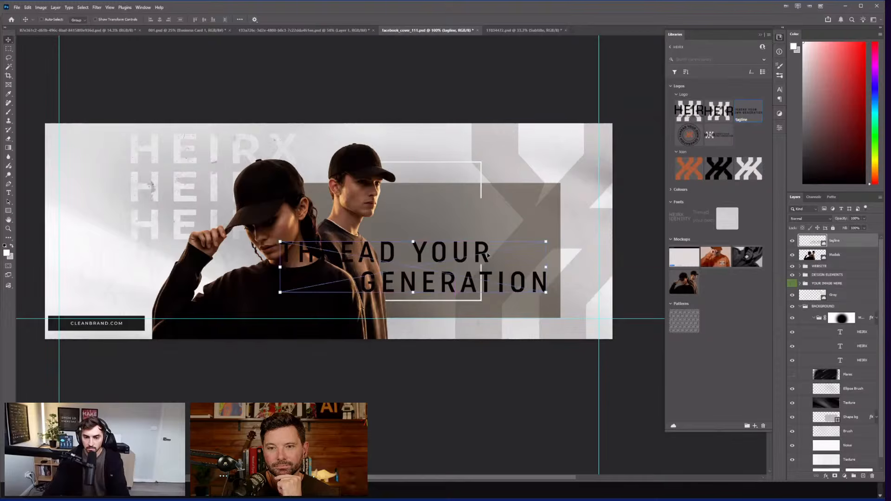
drag(520, 273, 554, 285)
drag(581, 254, 488, 269)
drag(412, 283, 510, 226)
key(Return)
scroll(453, 215, up, 2)
Step: Try an orange Color Libraries swatch for the bottom fill layer, then cancel to keep white
scroll(836, 325, down, 1)
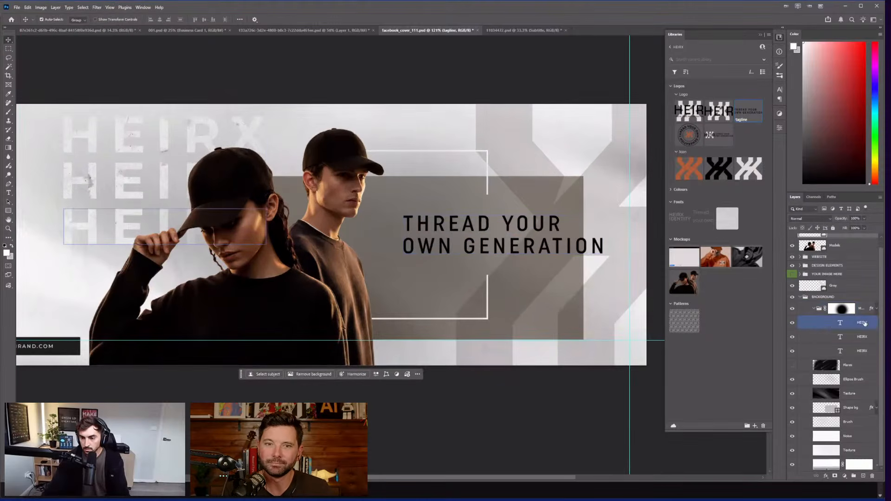
click(810, 436)
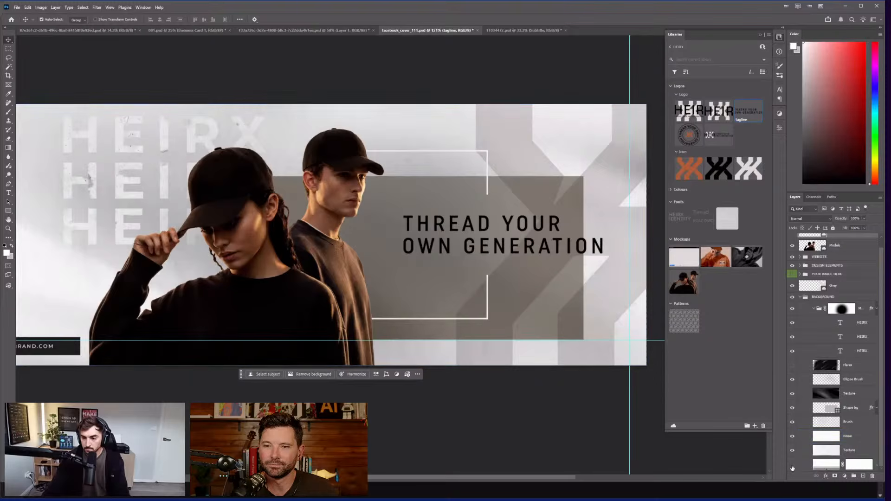
double_click(827, 464)
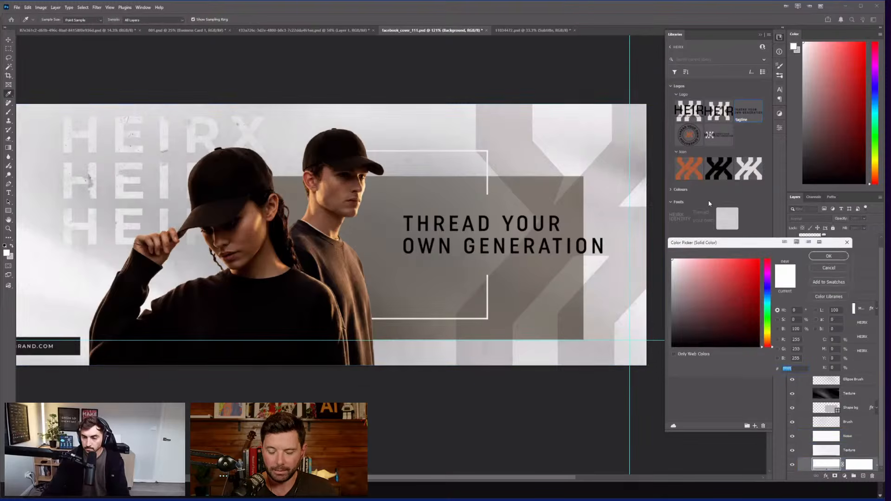
drag(770, 344, 769, 339)
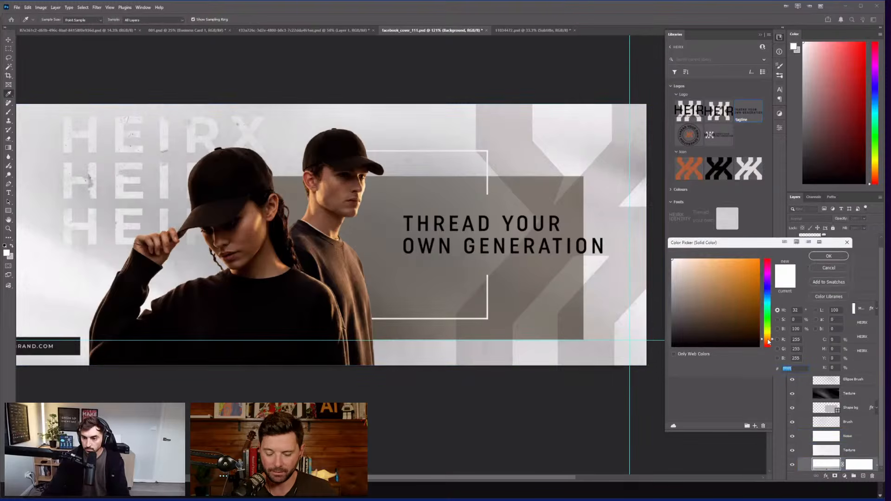
click(824, 297)
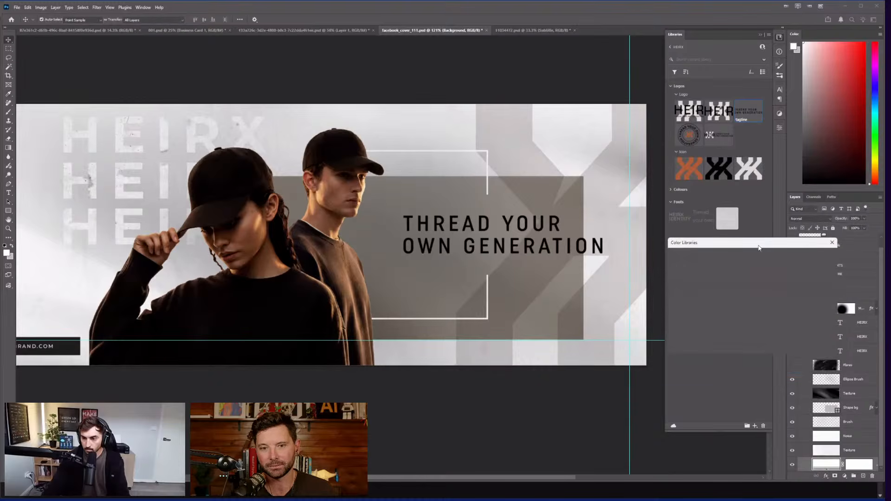
click(694, 256)
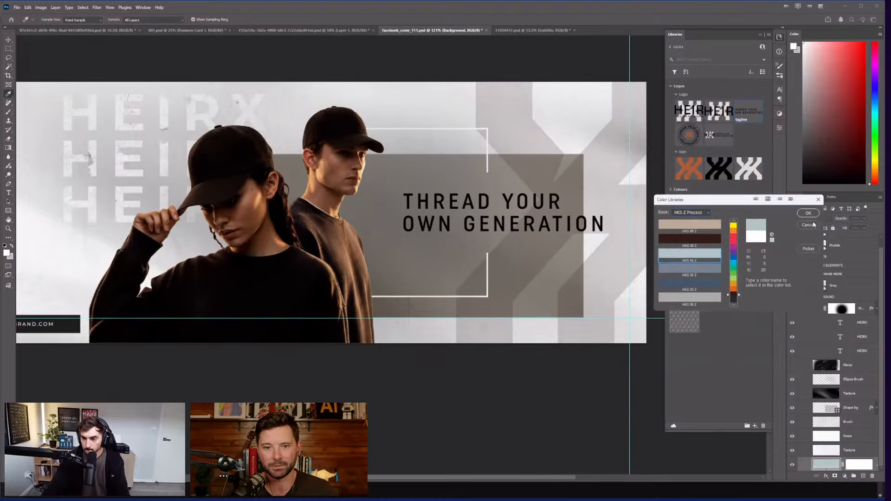
click(808, 225)
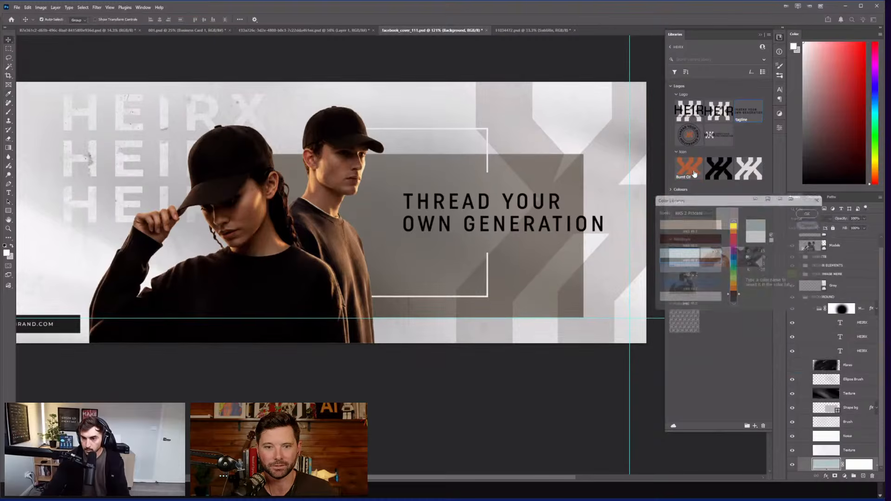
Step: Select the BACKGROUND group and show the HEIRX library's colour swatches
click(603, 256)
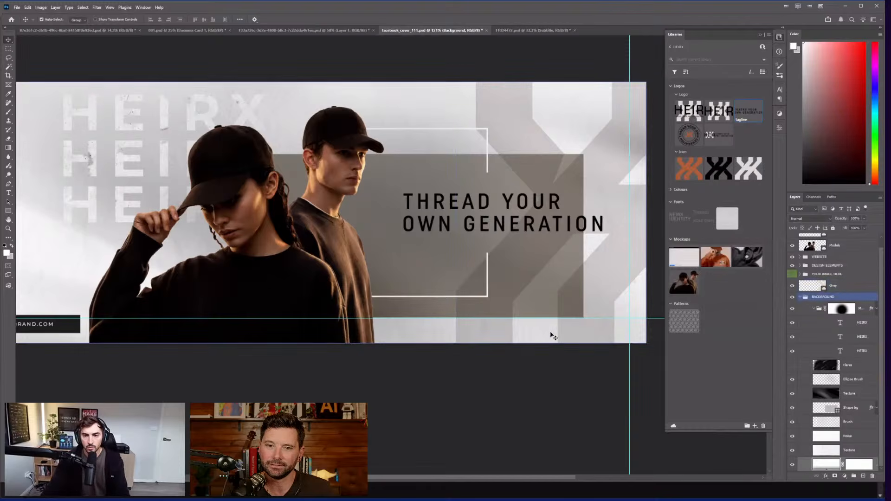
mouse_move(625, 51)
mouse_down()
mouse_move(611, 69)
mouse_move(624, 66)
mouse_up()
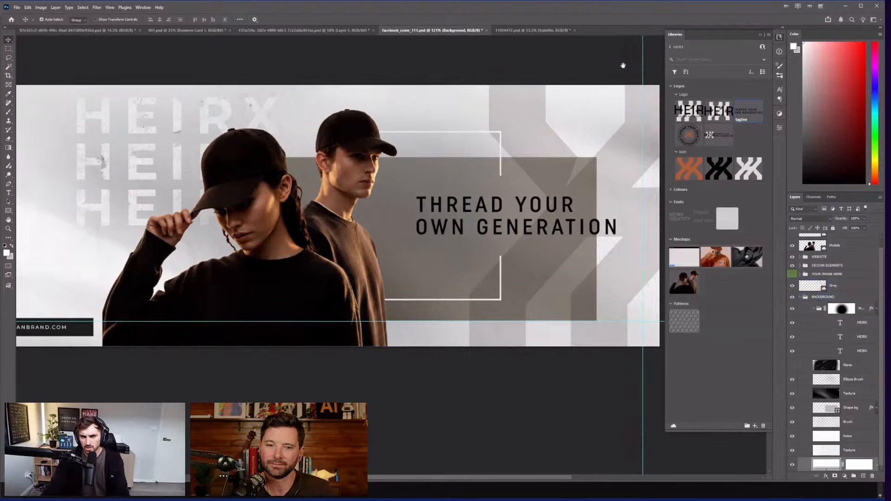
drag(716, 434, 719, 427)
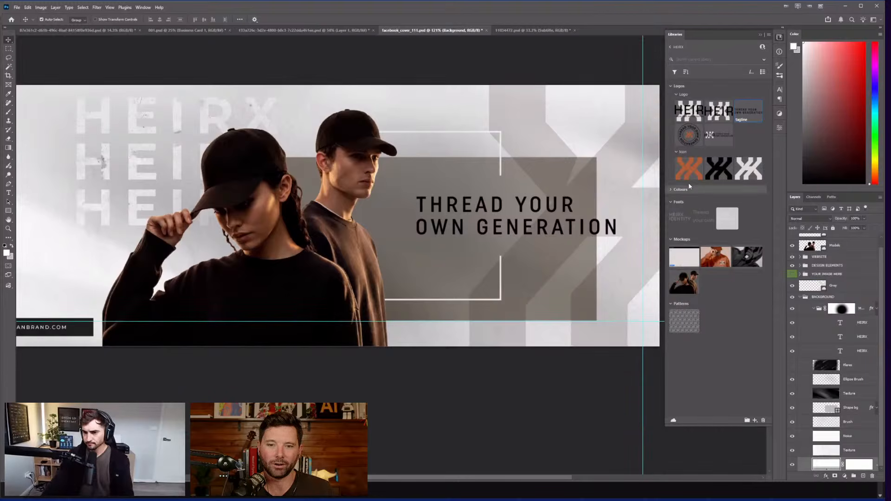
click(672, 190)
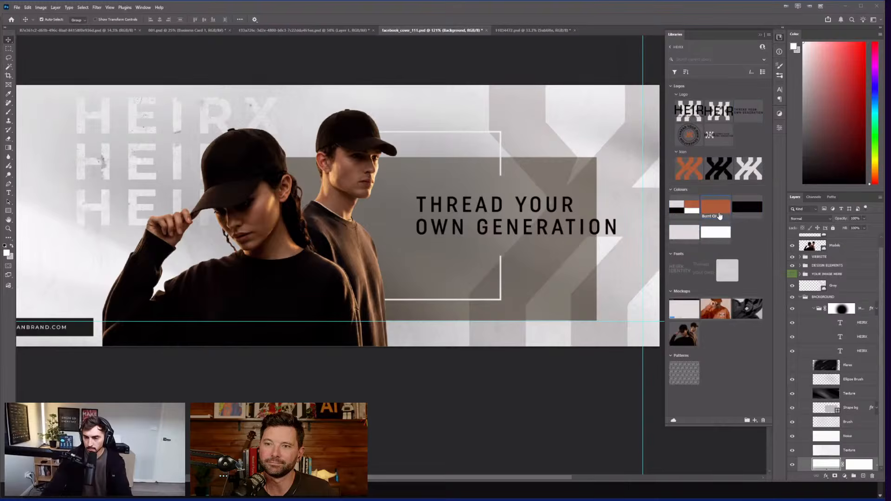
Step: Place a Burnt OJ colour block and nudge it down and right behind the tagline
drag(521, 157, 554, 142)
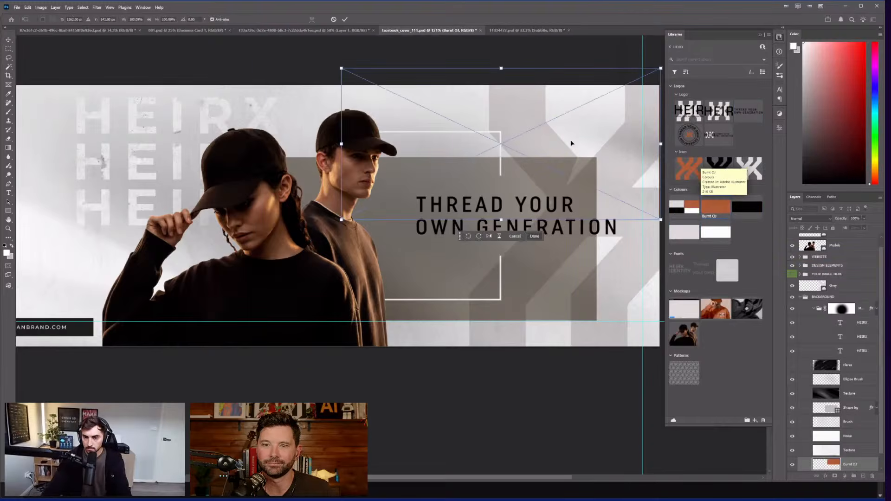
key(Return)
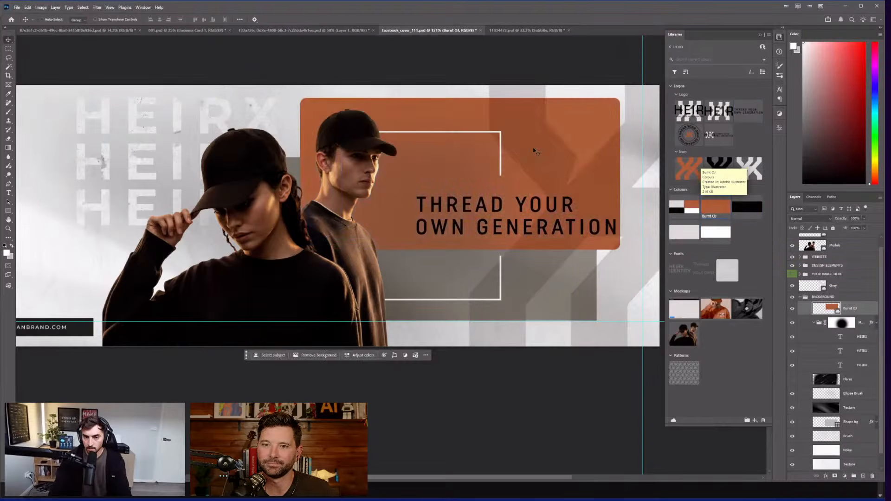
key(shift+Down)
key(shift+Down)
key(shift+Down)
key(shift+Down)
key(shift+Down)
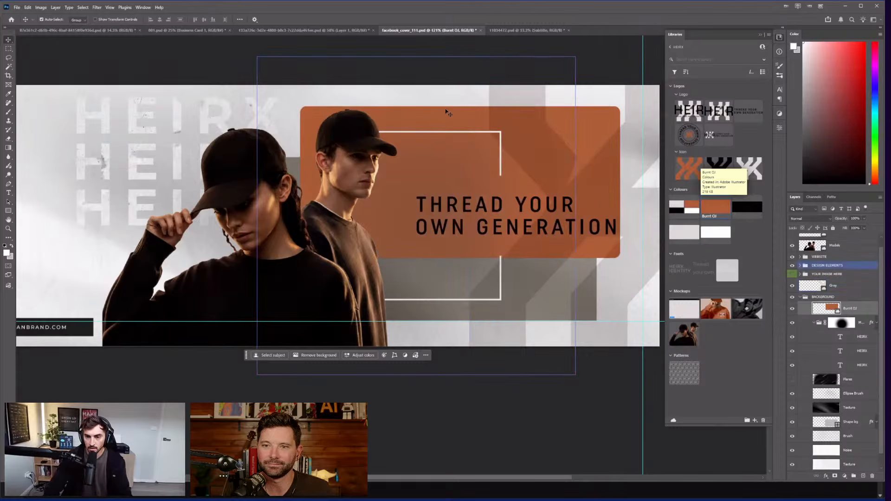
key(shift+Down)
key(shift+Down)
key(shift+Down)
key(shift+Down)
key(shift+Down)
key(shift+Down)
key(shift+Down)
key(shift+Down)
key(shift+Down)
key(shift+Down)
key(shift+Down)
key(shift+Down)
key(shift+Down)
key(shift+Down)
key(shift+Down)
key(shift+Down)
key(shift+Down)
key(shift+Down)
key(shift+Down)
key(shift+Down)
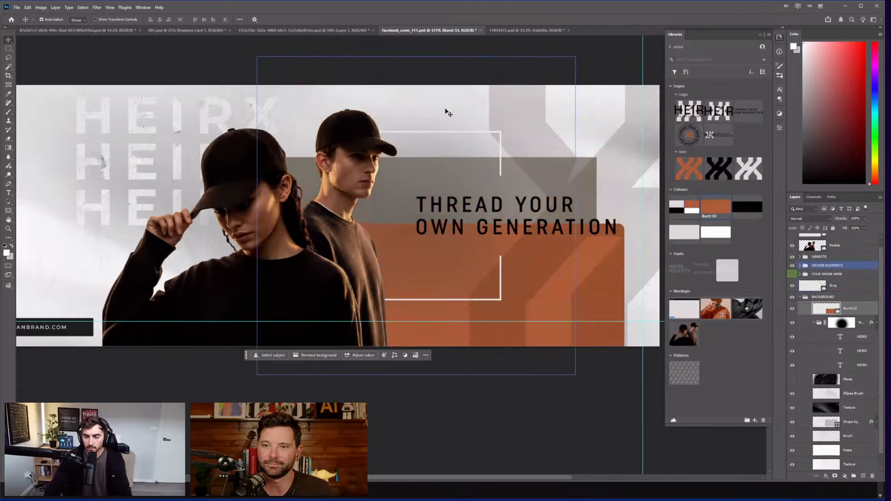
key(shift+Down)
key(shift+Down)
key(shift+Right)
key(shift+Right)
key(shift+Right)
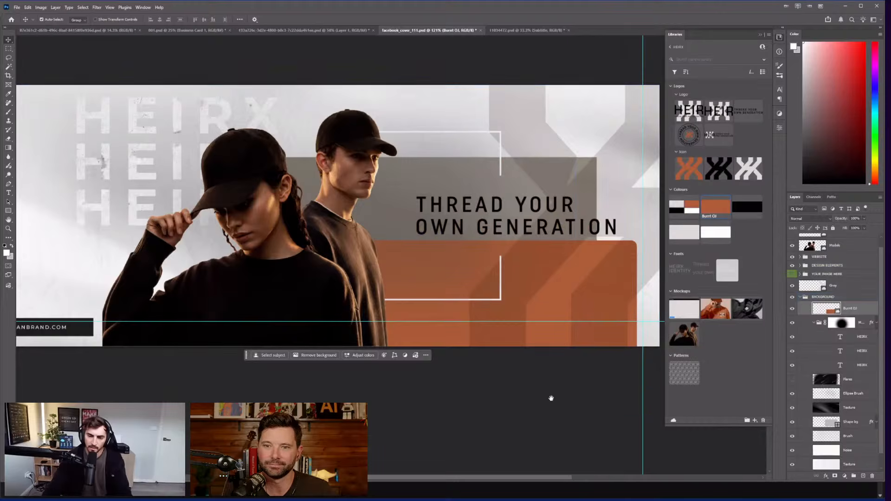
Step: Check the background fill colour without changing it, then glance at the Illustrator logo deck
drag(565, 397, 503, 386)
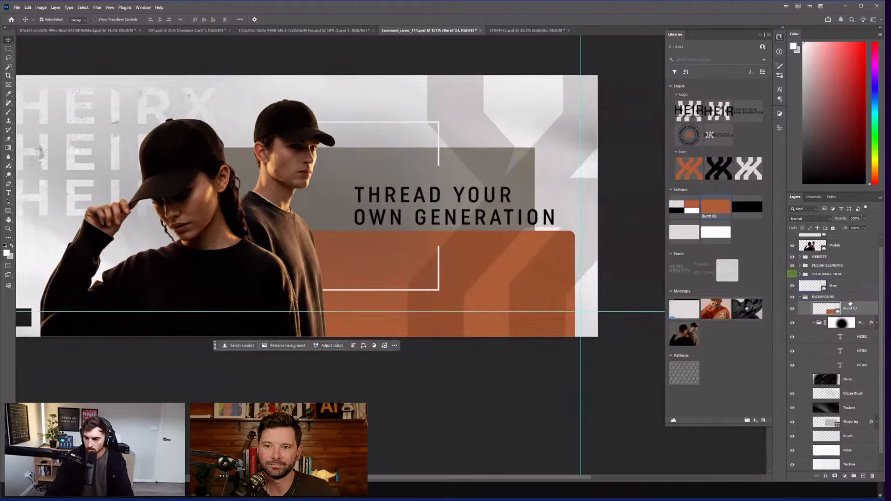
scroll(826, 334, down, 1)
double_click(827, 464)
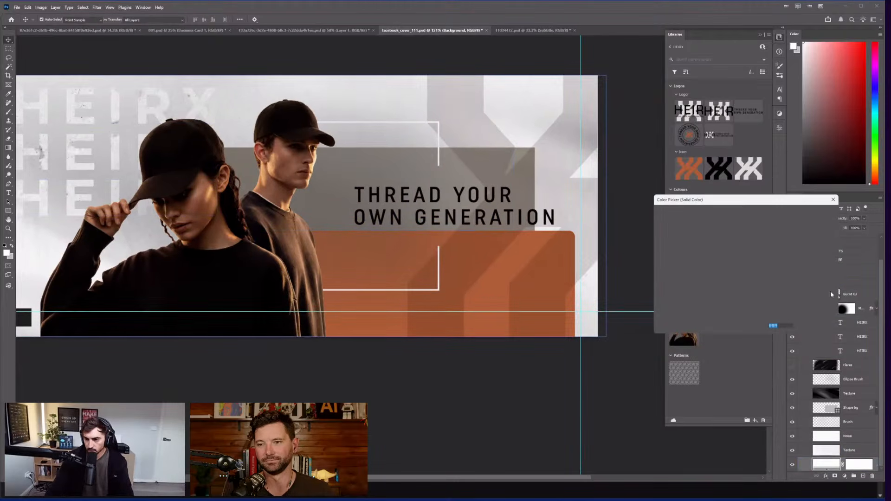
drag(739, 199, 635, 198)
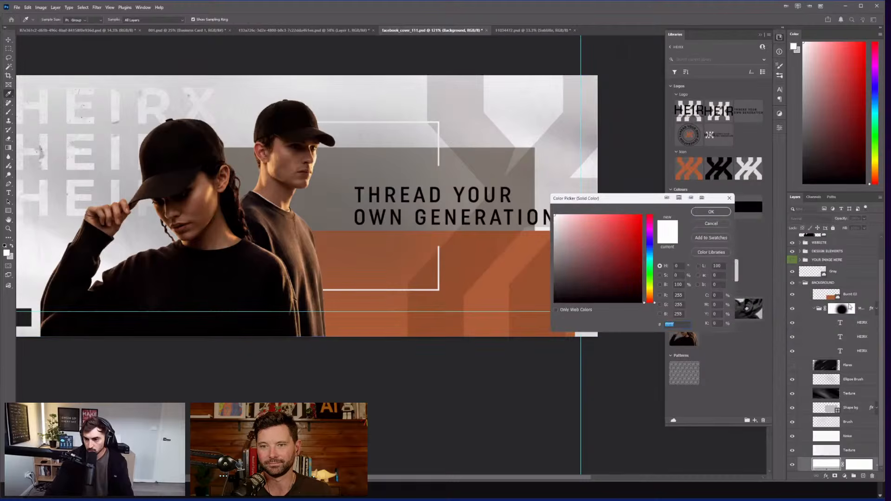
key(Escape)
click(851, 296)
key(alt+Tab)
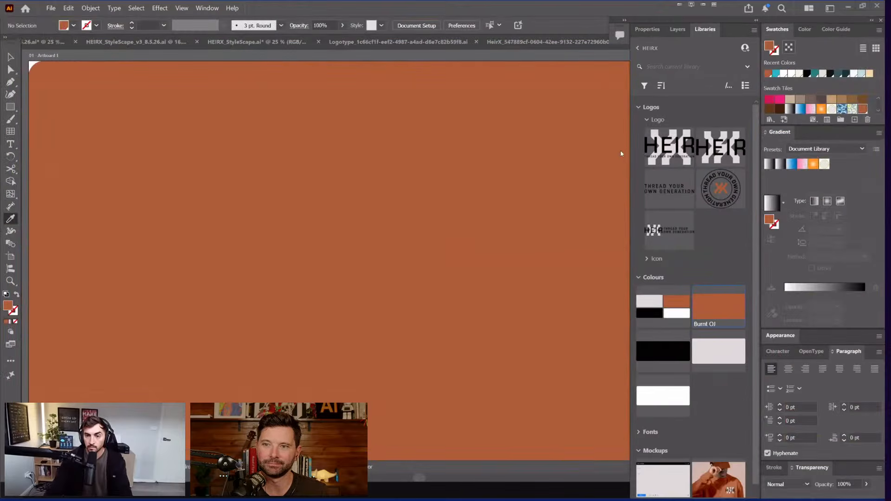
key(alt+Tab)
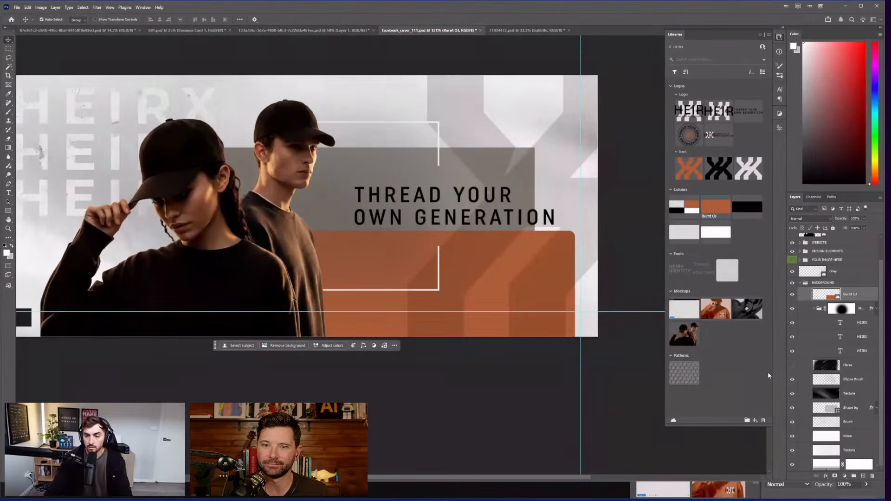
Step: Recolour the background fill orange and try it at different positions in the layer stack
double_click(827, 464)
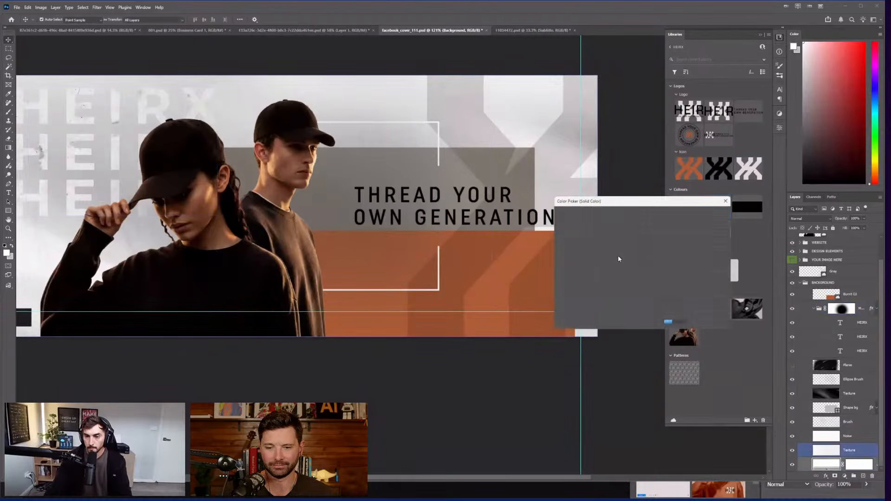
key(Return)
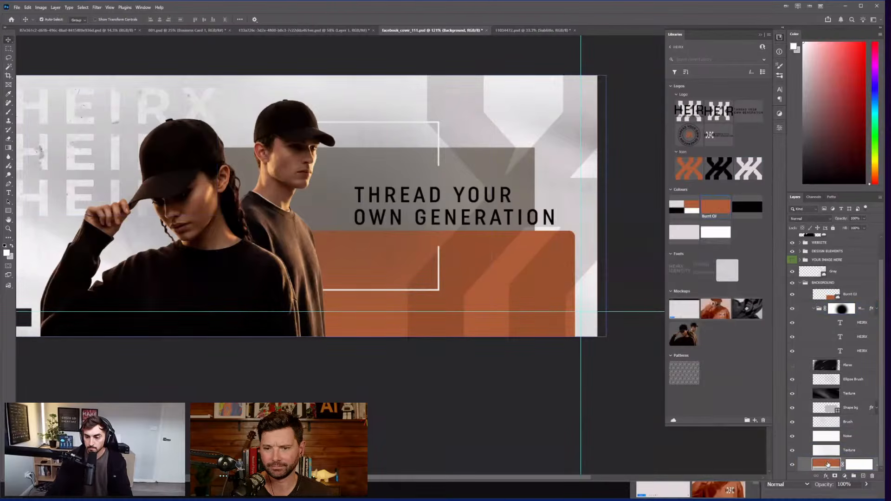
drag(827, 464, 824, 459)
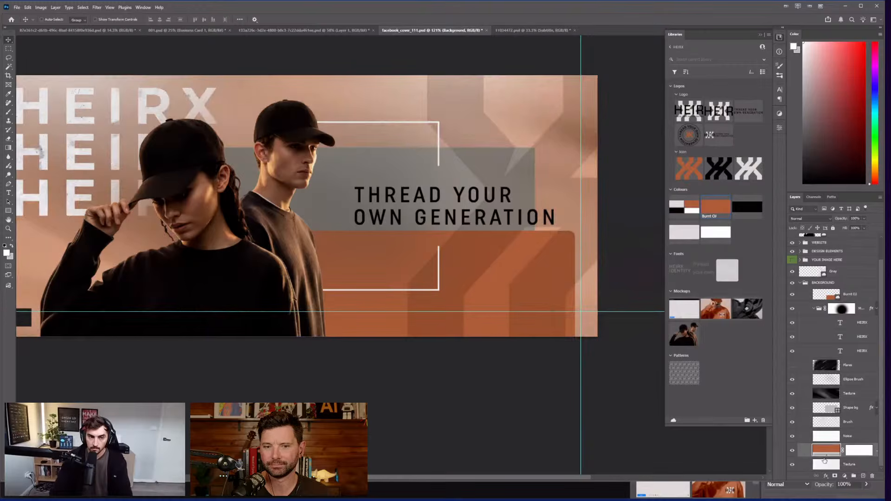
key(ctrl+[)
key(ctrl+])
key(ctrl+])
key(ctrl+])
key(ctrl+[)
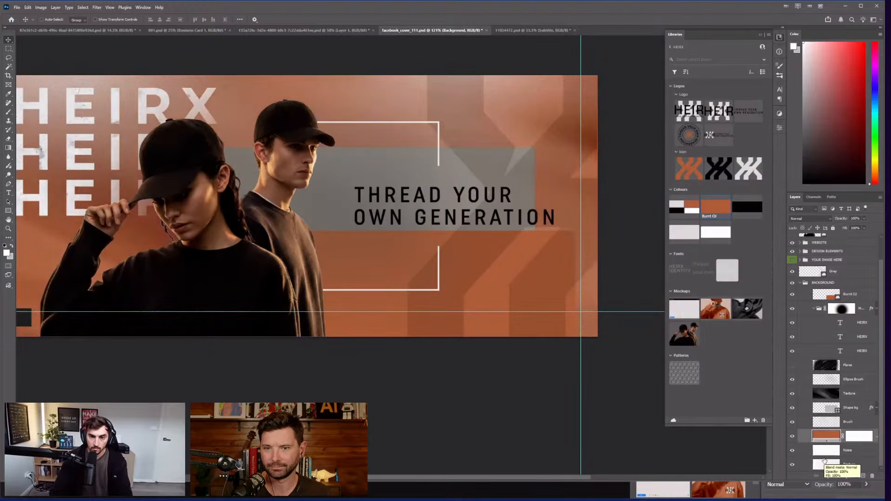
key(ctrl+[)
key(ctrl+])
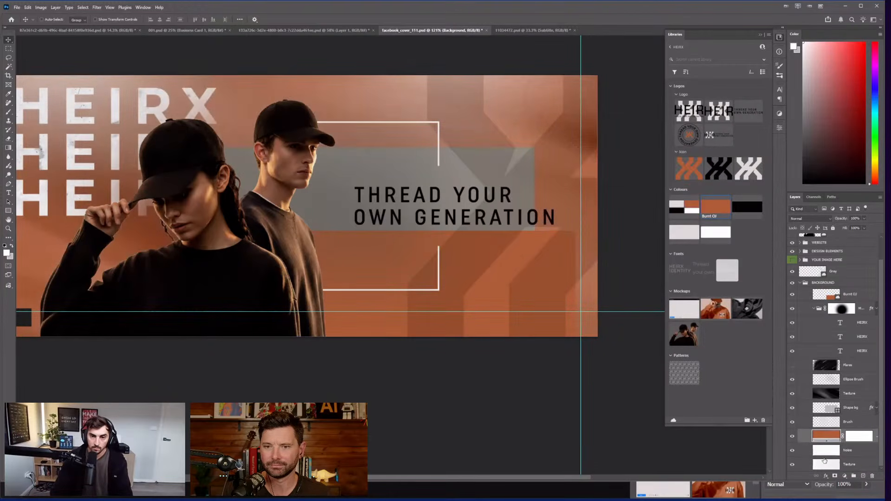
Step: Select the orange BACKGROUND group and delete it
click(514, 251)
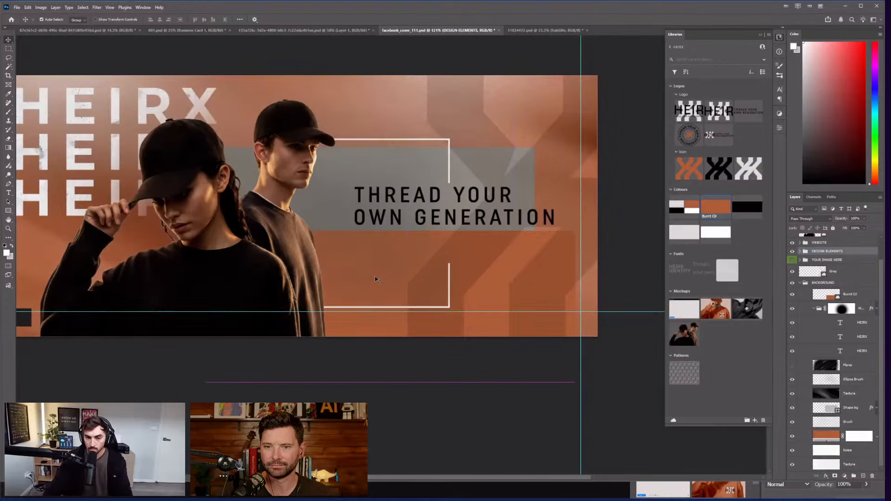
click(829, 291)
key(Delete)
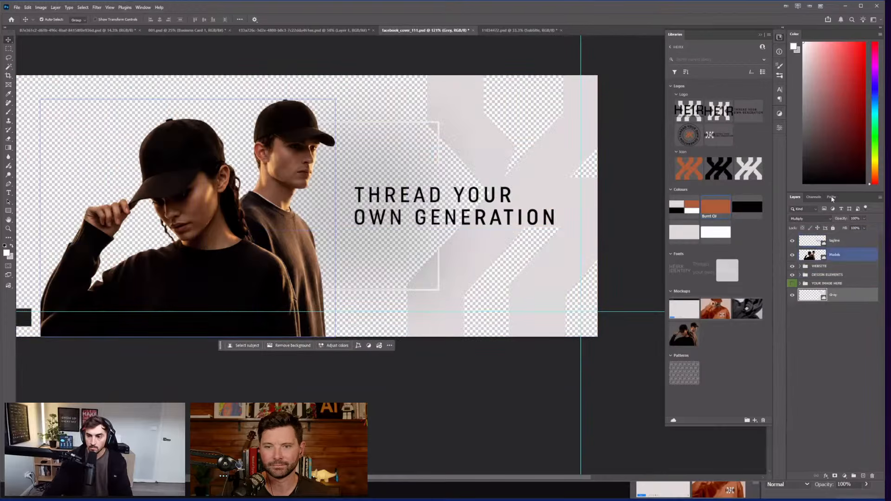
Step: Undo the background deletion to restore the orange background
drag(832, 193, 832, 77)
click(631, 150)
scroll(627, 149, up, 3)
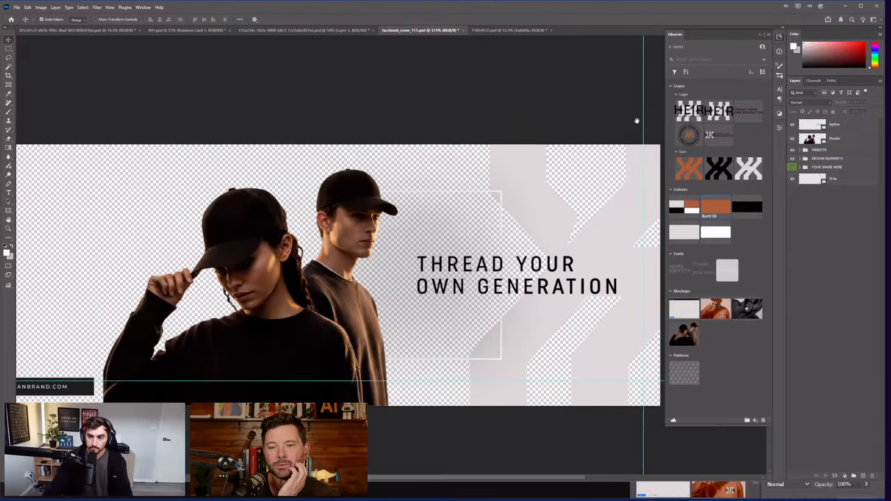
key(ctrl+z)
key(ctrl+z)
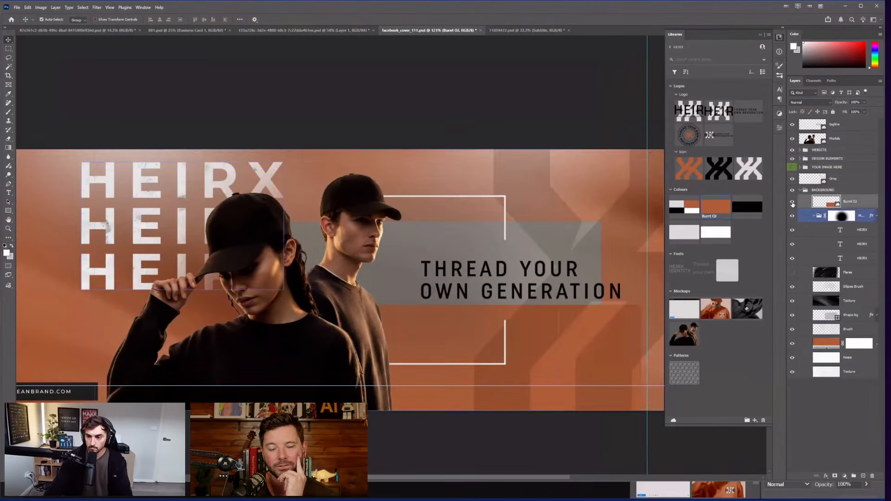
scroll(547, 388, down, 2)
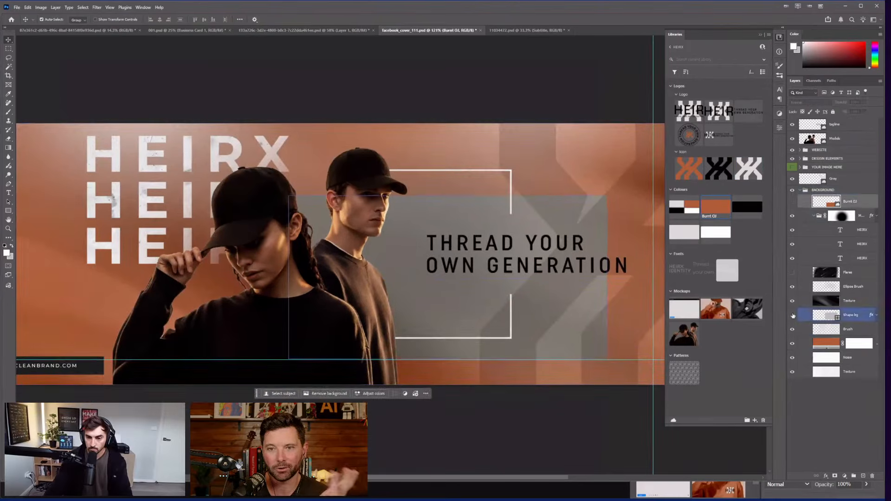
Step: Hide the grey Shape bg panel and place a White library box behind the tagline
click(826, 318)
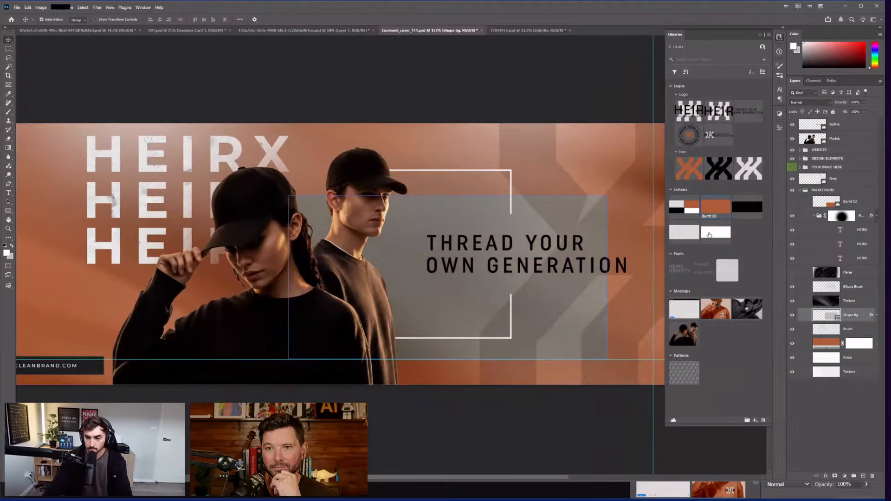
double_click(710, 235)
key(Escape)
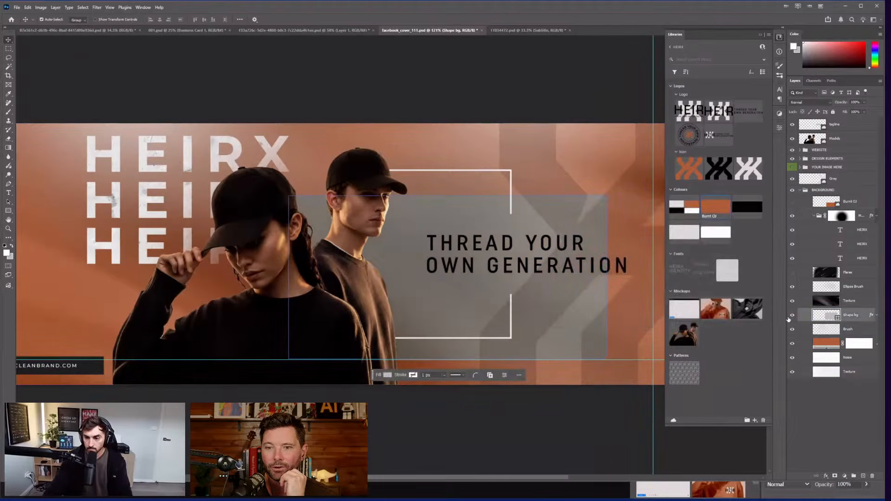
click(792, 315)
drag(715, 235, 436, 281)
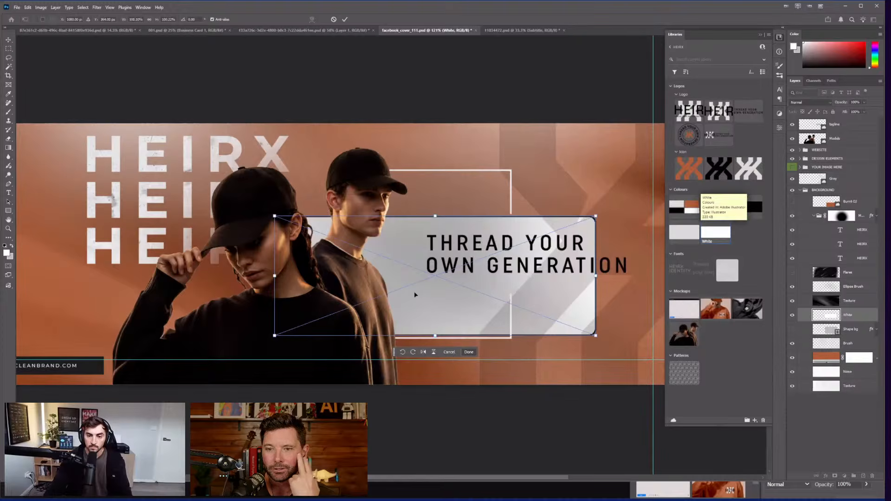
drag(574, 238, 526, 223)
key(Return)
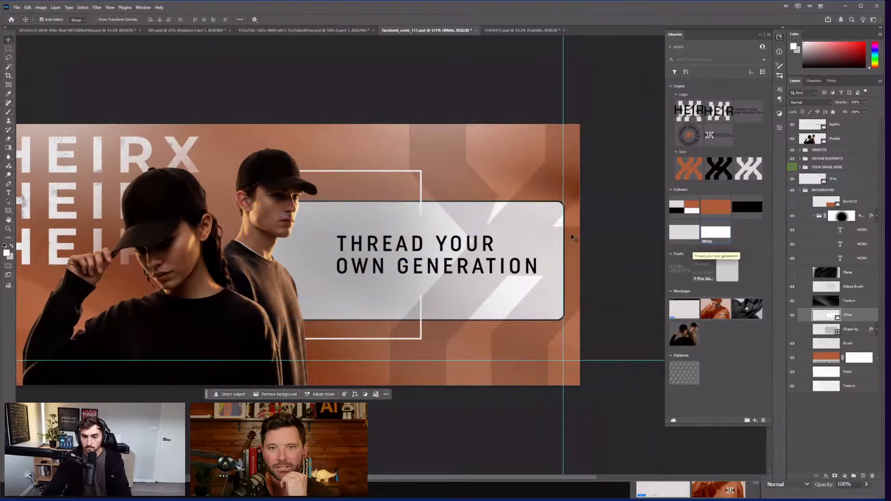
scroll(571, 232, down, 4)
Step: Delete the second and third HEIRX text layers, leaving a single HEIRX
scroll(455, 110, down, 1)
click(347, 113)
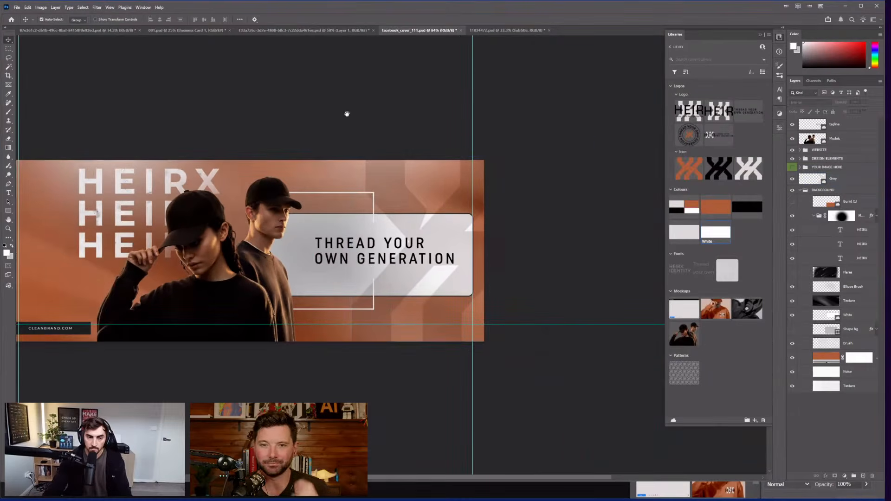
drag(346, 114, 517, 87)
click(515, 154)
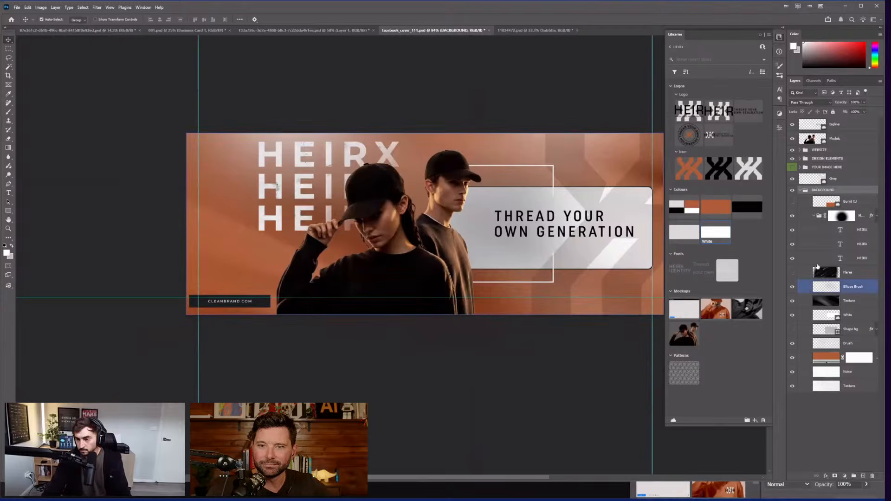
click(863, 230)
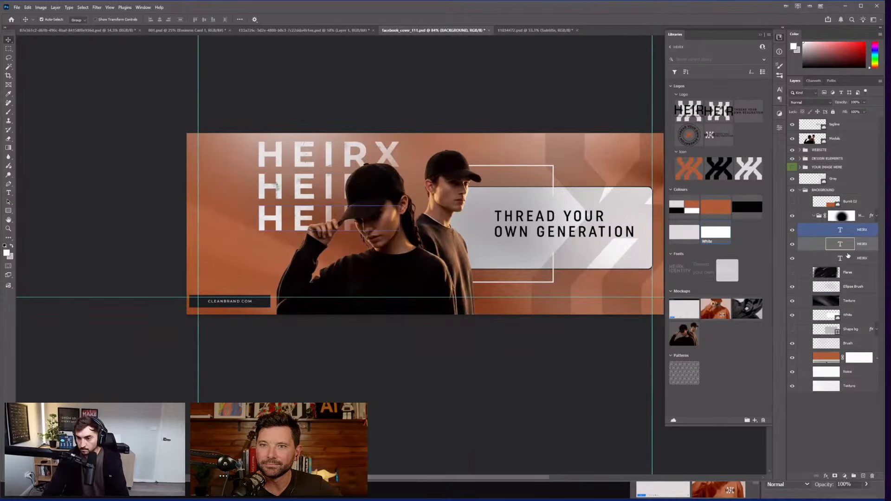
click(863, 260)
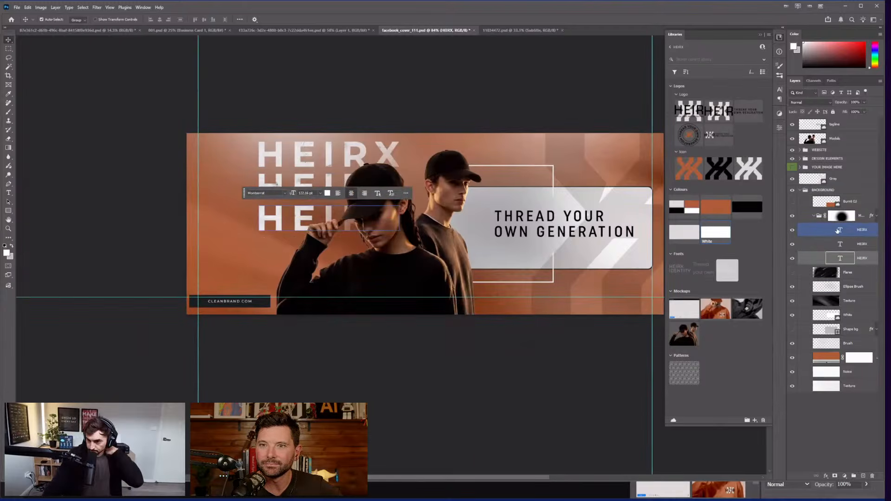
key(Delete)
click(853, 249)
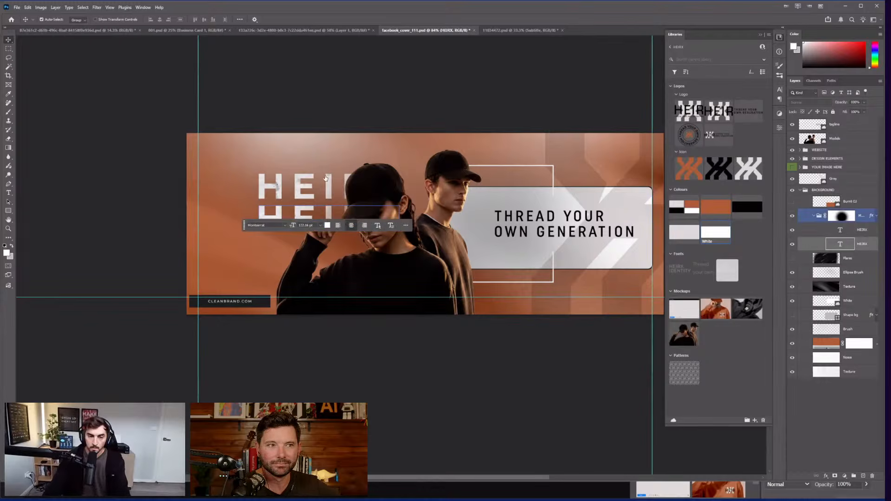
key(Delete)
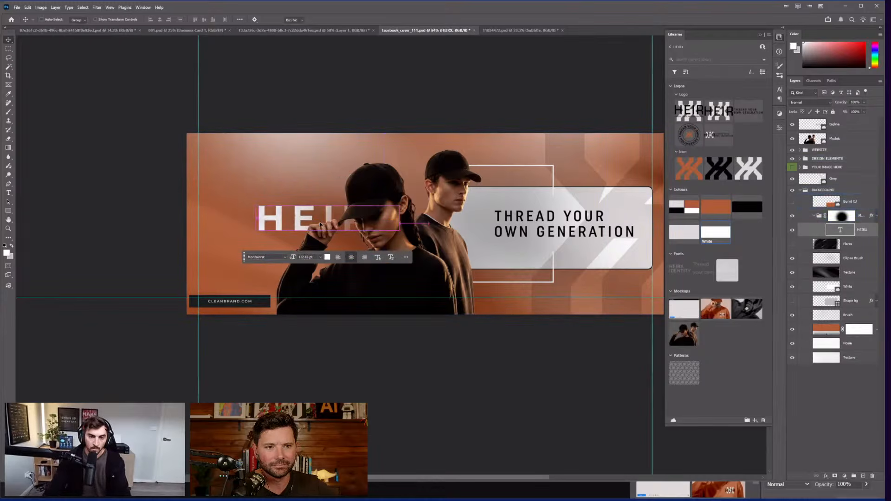
Step: Move the remaining HEIRX to the banner's top-left
key(ctrl+t)
drag(320, 225, 240, 166)
key(Return)
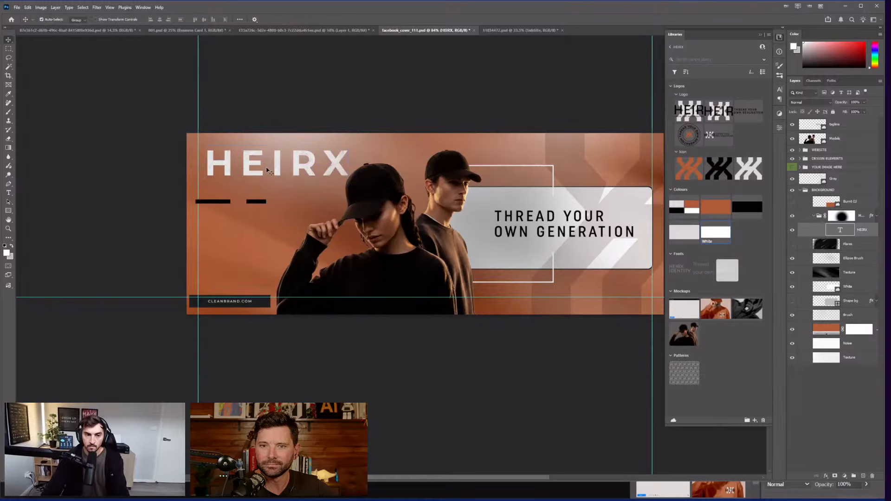
click(255, 166)
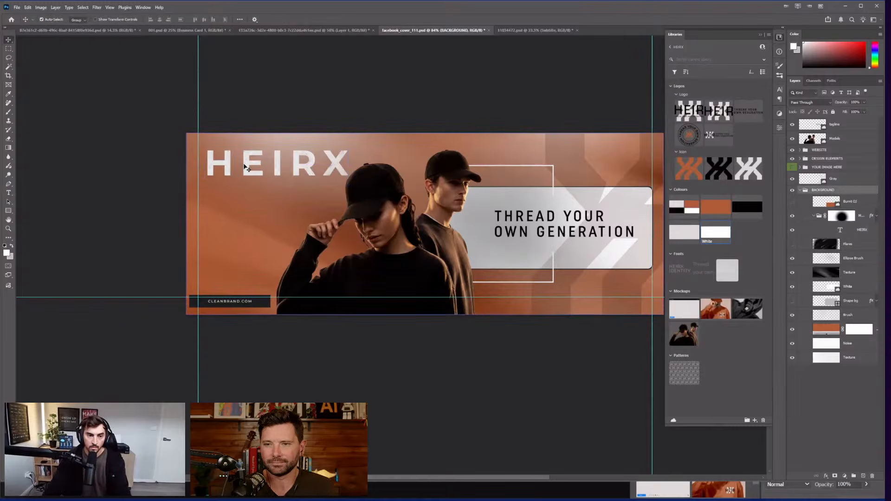
Step: Change the HEIRX heading's font to Nippo Regular
scroll(245, 166, up, 2)
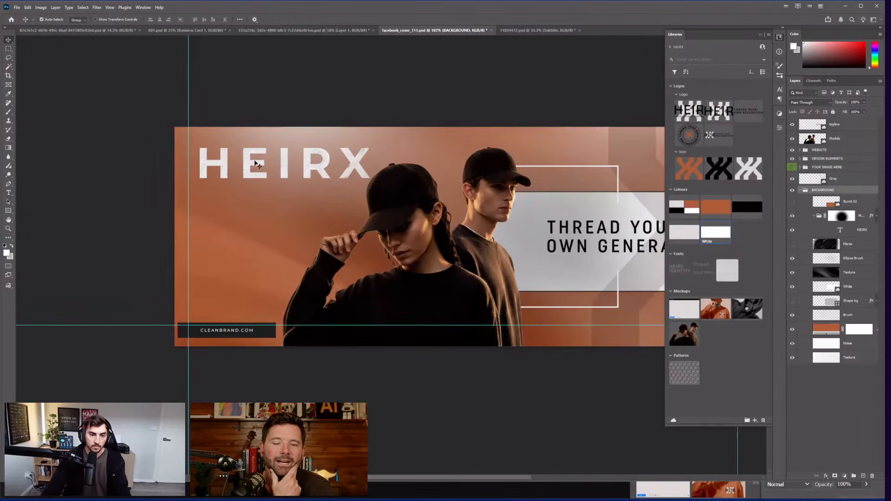
key(t)
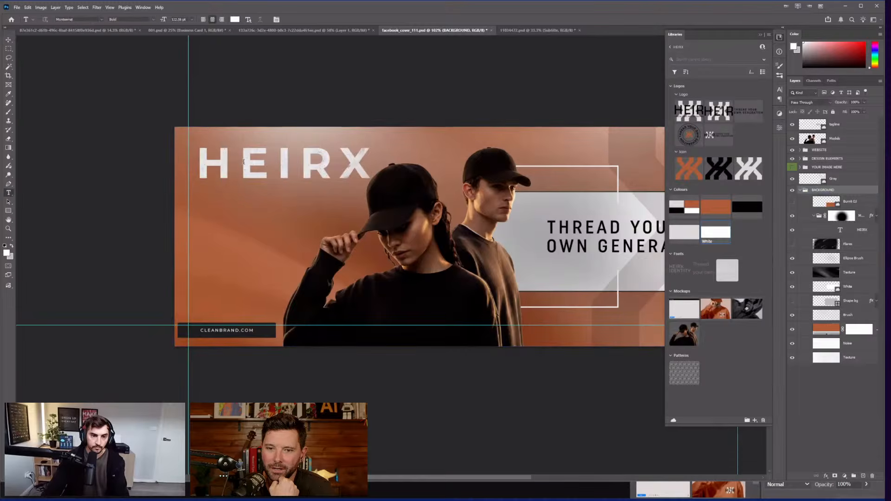
double_click(280, 163)
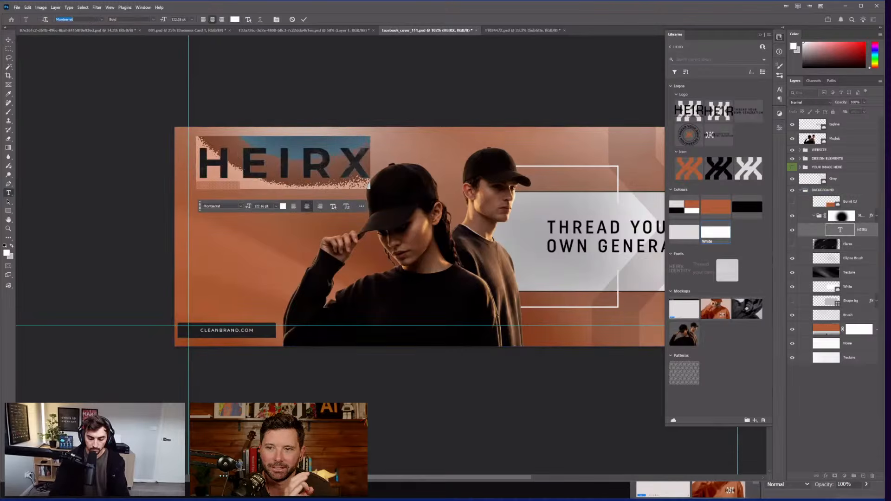
text(nippo)
click(137, 83)
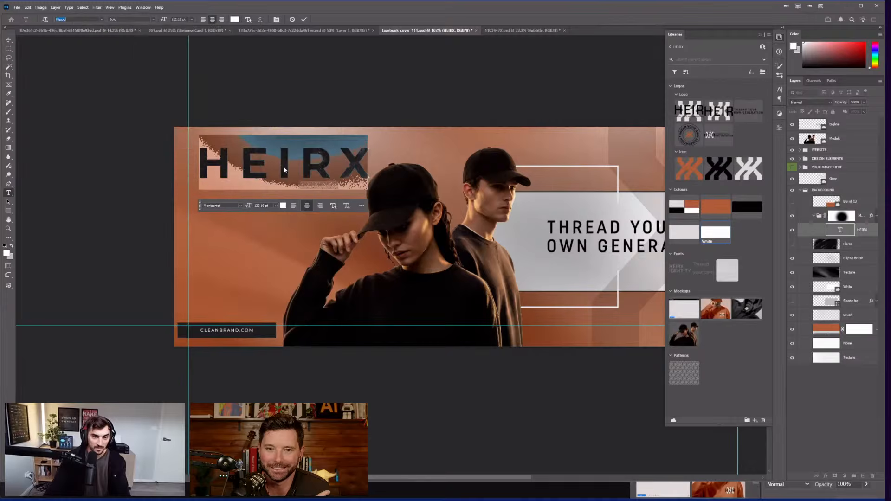
click(246, 156)
key(ctrl+a)
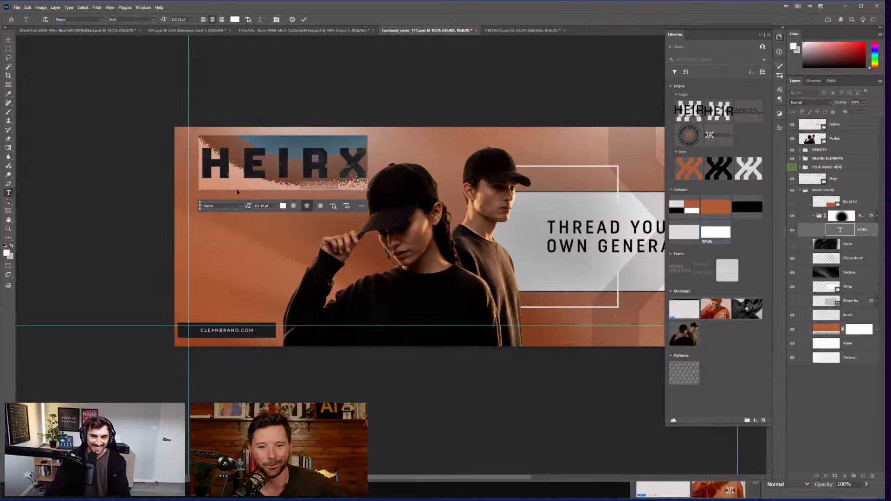
click(135, 19)
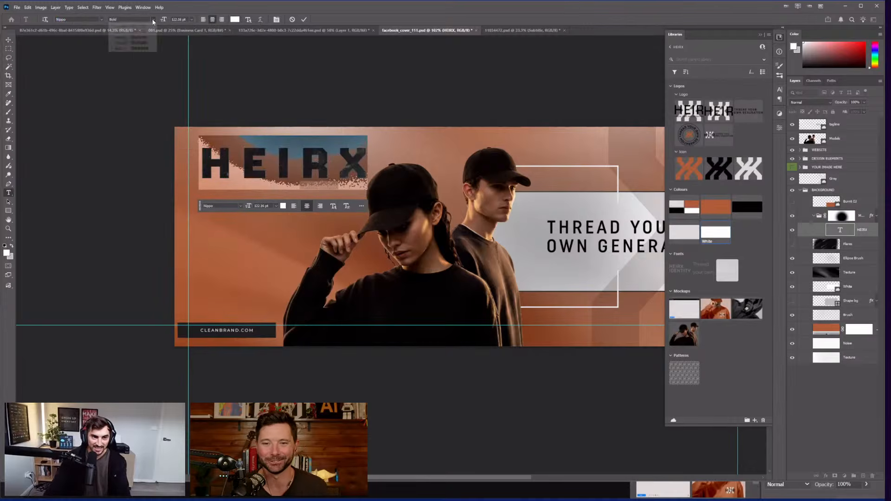
click(131, 35)
click(243, 163)
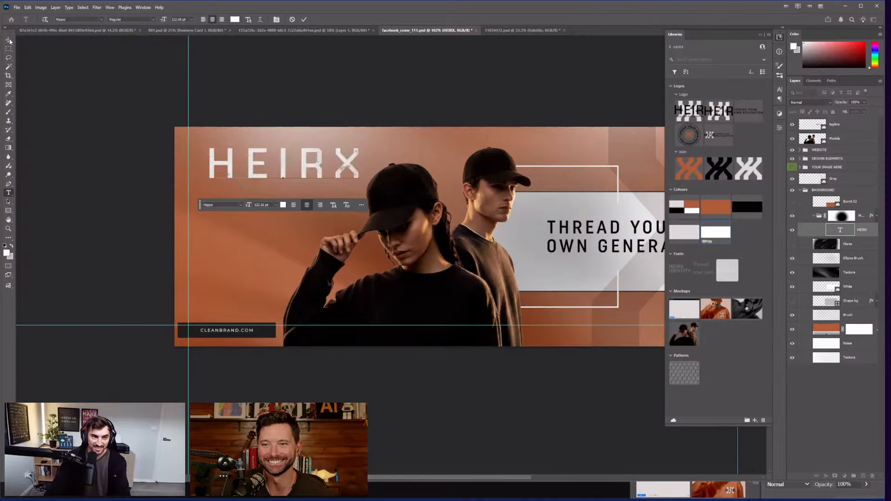
click(8, 40)
click(264, 159)
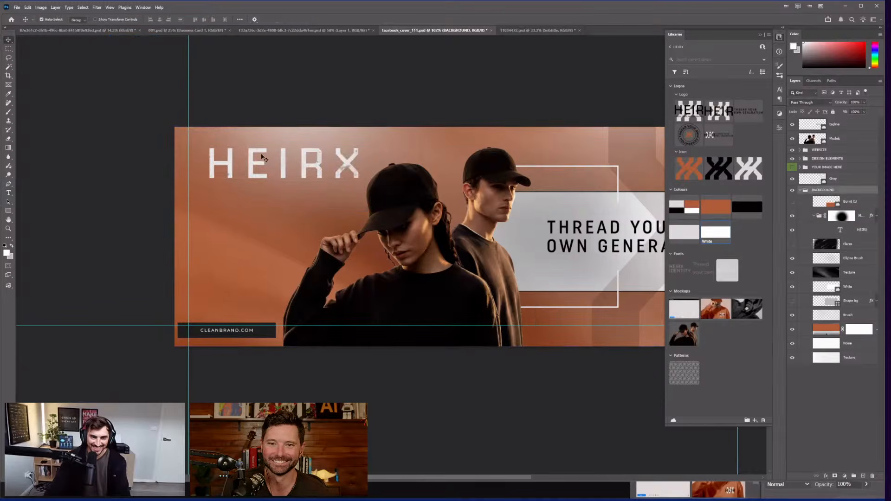
click(231, 169)
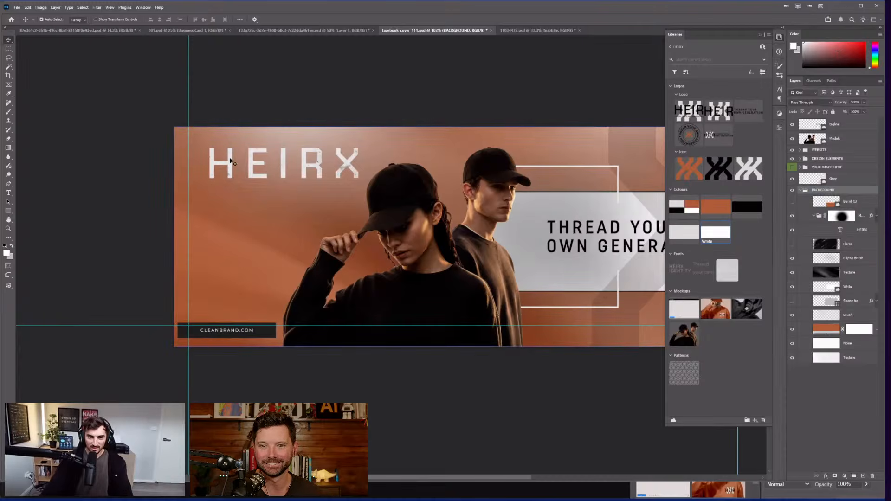
Step: Enlarge HEIRX to about 171% and nudge it up and left
double_click(256, 158)
key(ctrl+a)
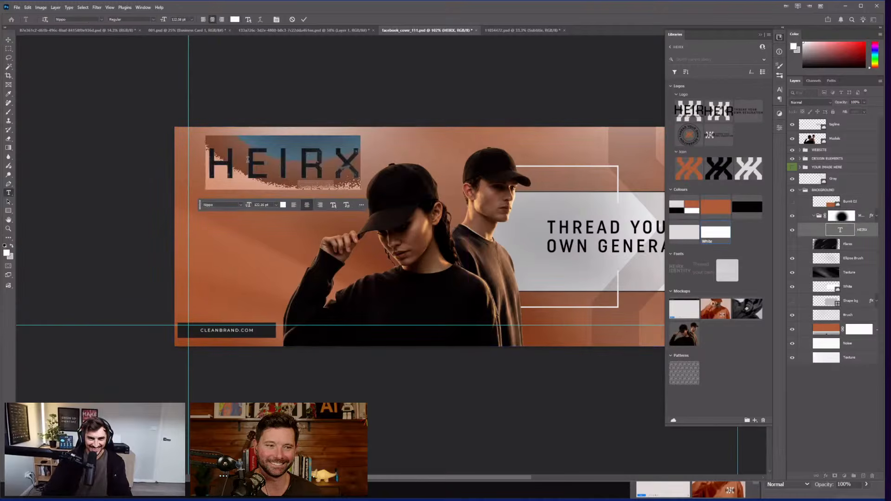
click(248, 160)
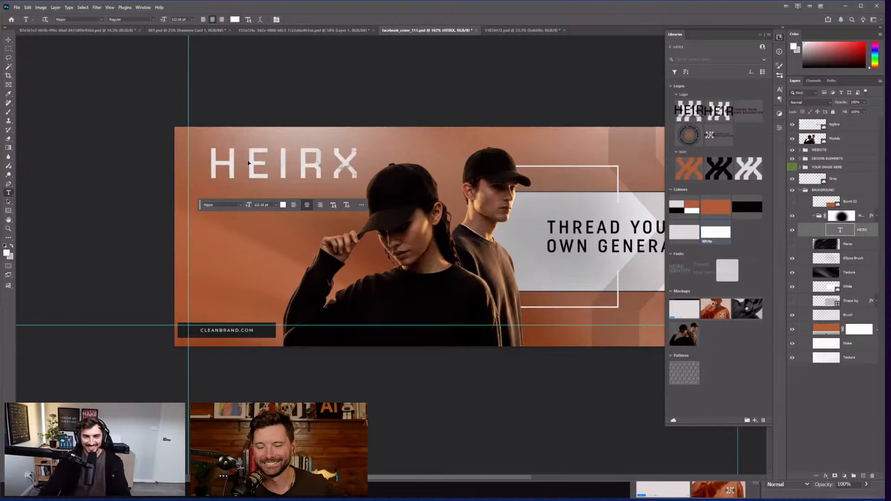
key(ctrl+t)
drag(359, 188, 467, 214)
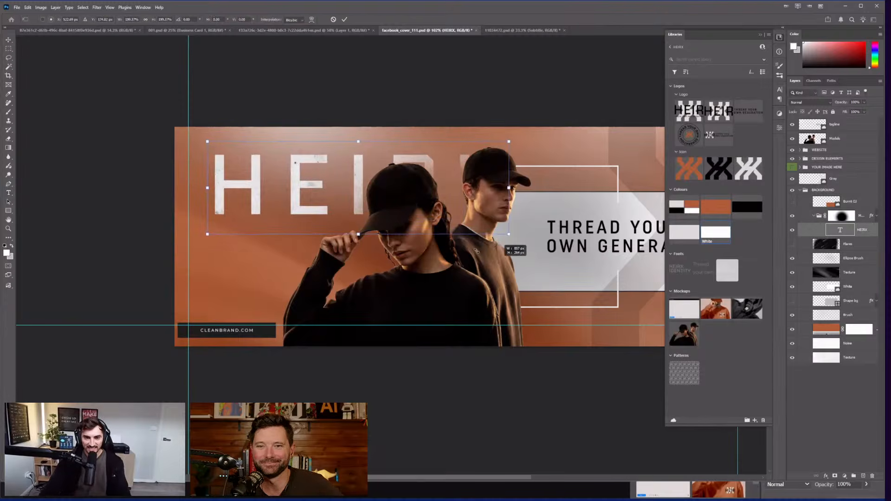
key(shift+Left)
key(shift+Left)
key(shift+Left)
key(shift+Left)
key(shift+Left)
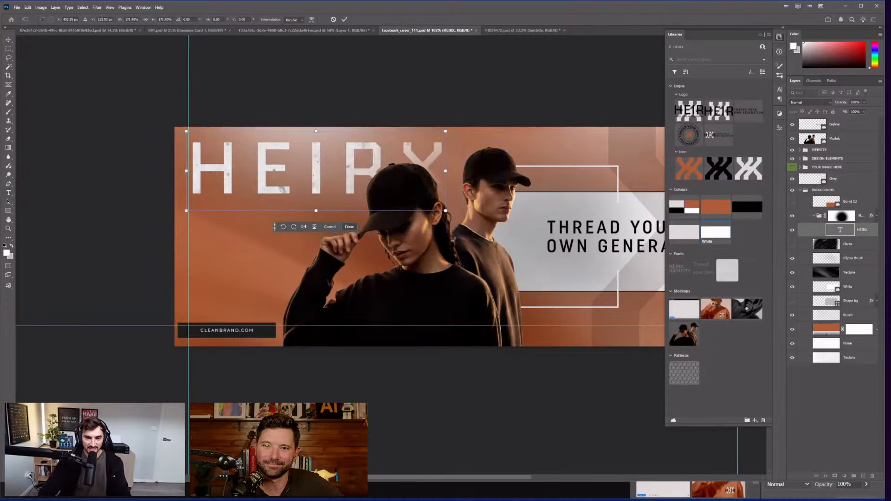
key(shift+Up)
key(shift+Up)
key(shift+Up)
key(shift+Down)
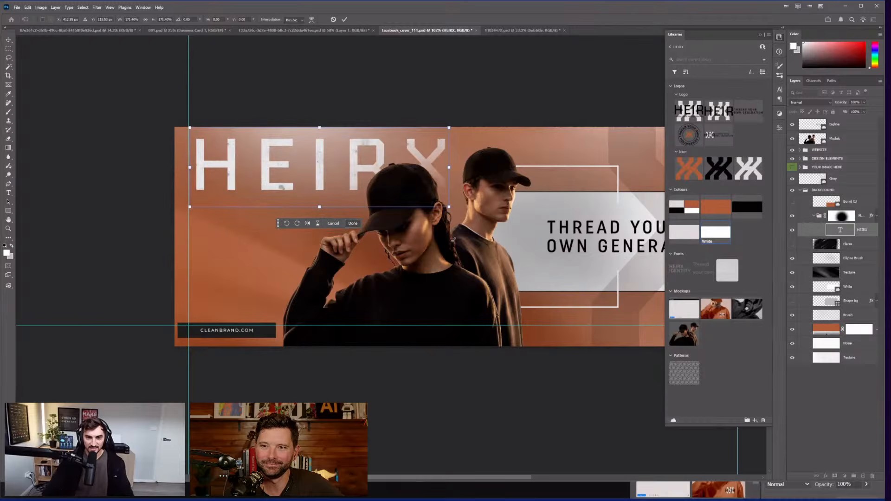
key(Return)
key(ctrl+minus)
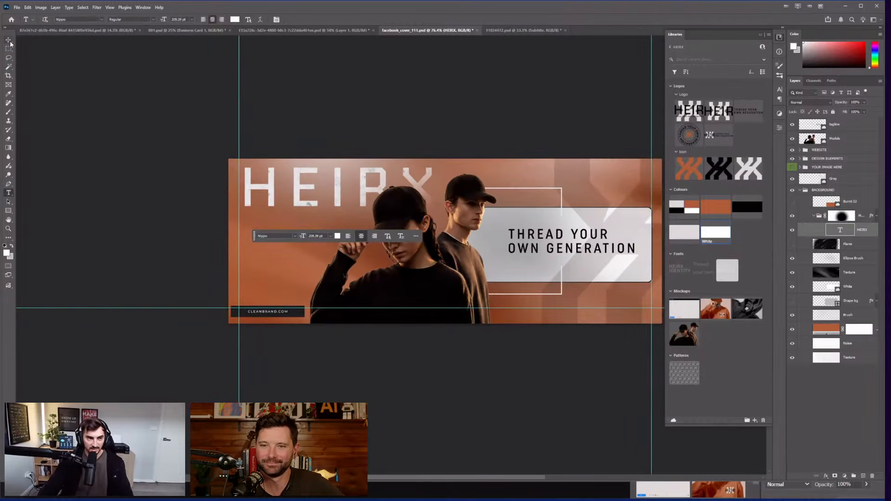
click(9, 40)
click(357, 287)
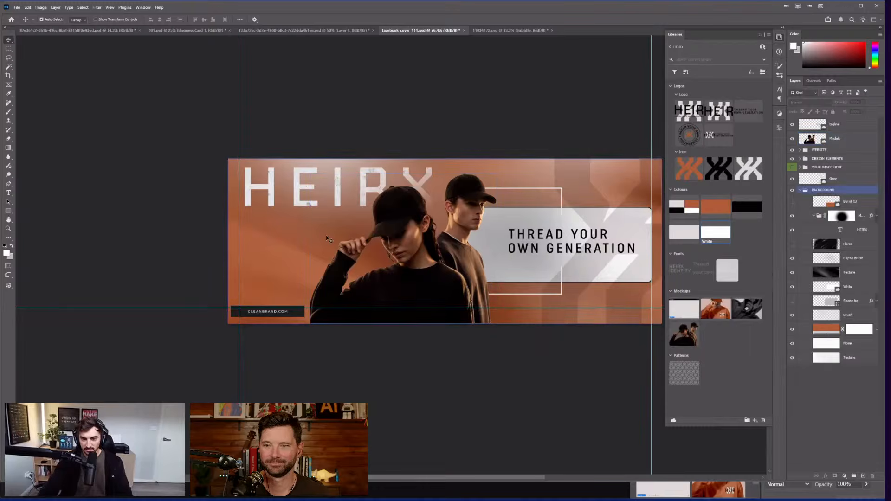
Step: Shift the models photo about 19 px to the right
scroll(367, 288, up, 2)
drag(453, 285, 467, 285)
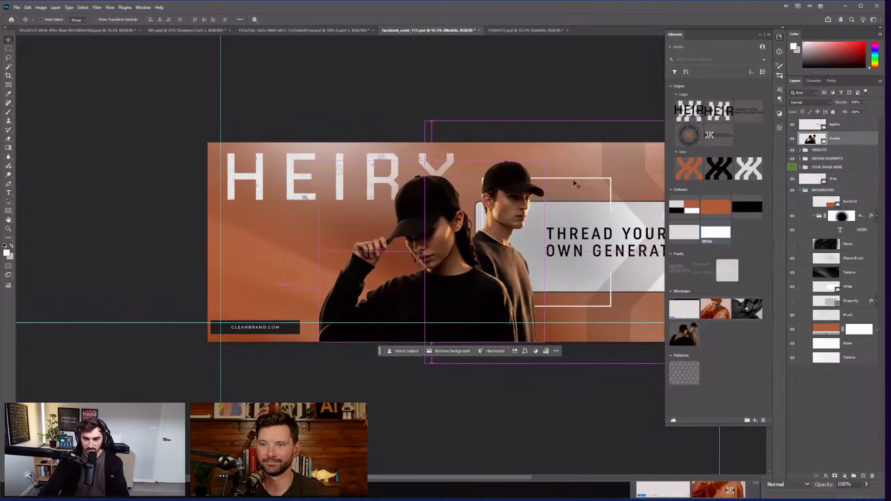
key(ctrl+t)
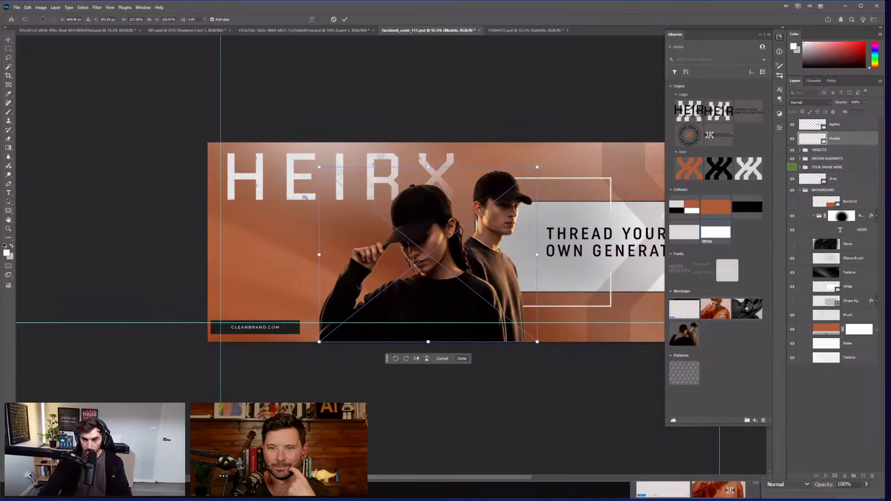
drag(468, 285, 477, 284)
key(Return)
Step: Move the website bar higher, retype it as HEIRX.COM, and enlarge the text
drag(473, 251, 386, 235)
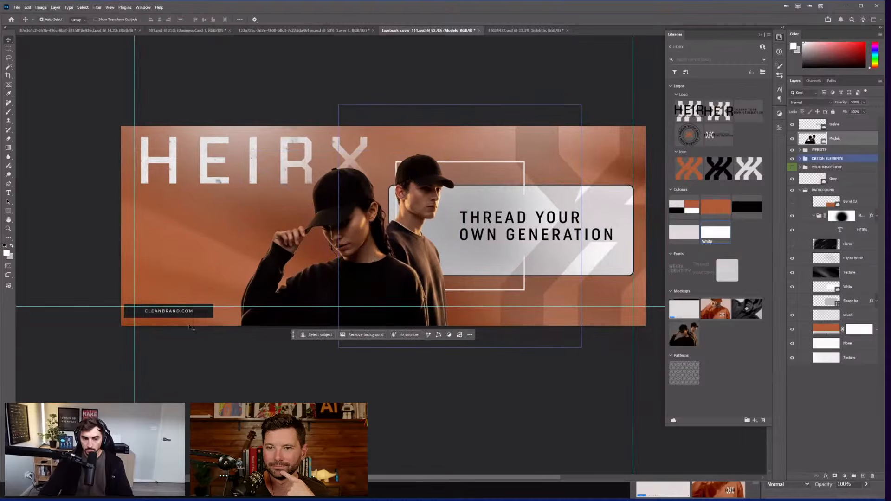
click(165, 316)
drag(165, 316, 189, 230)
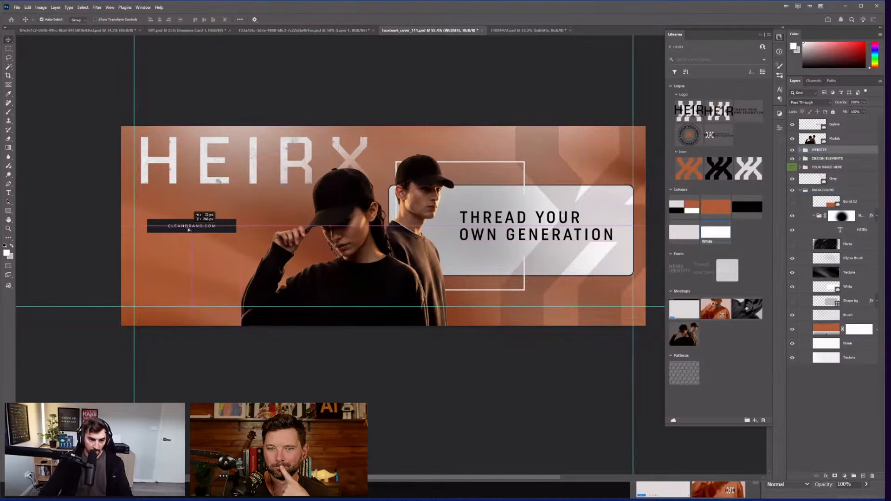
scroll(184, 230, up, 8)
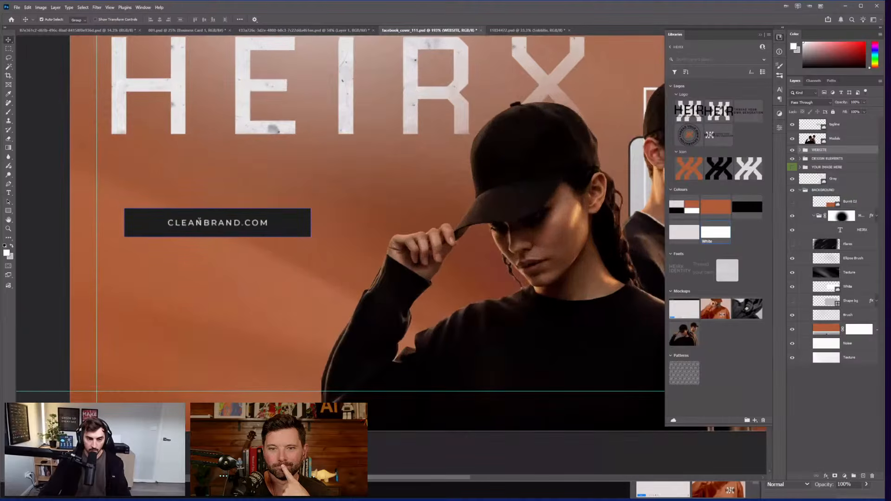
key(t)
click(197, 224)
double_click(197, 223)
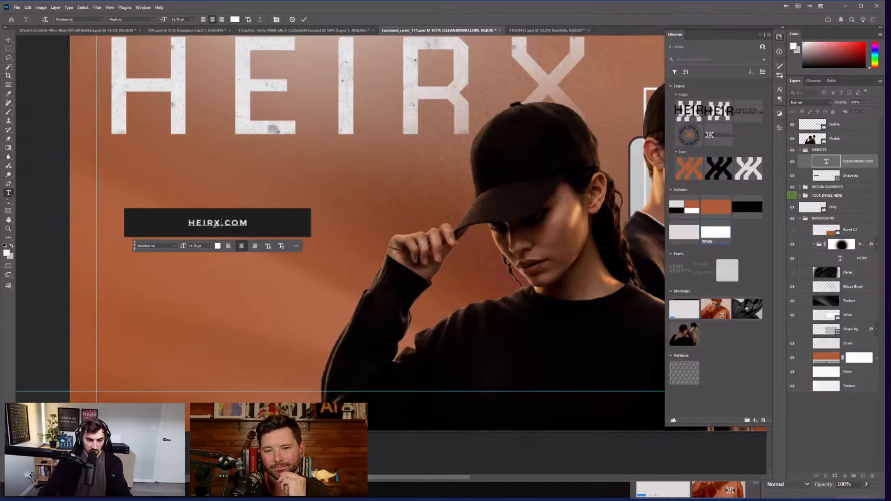
key(ctrl+Return)
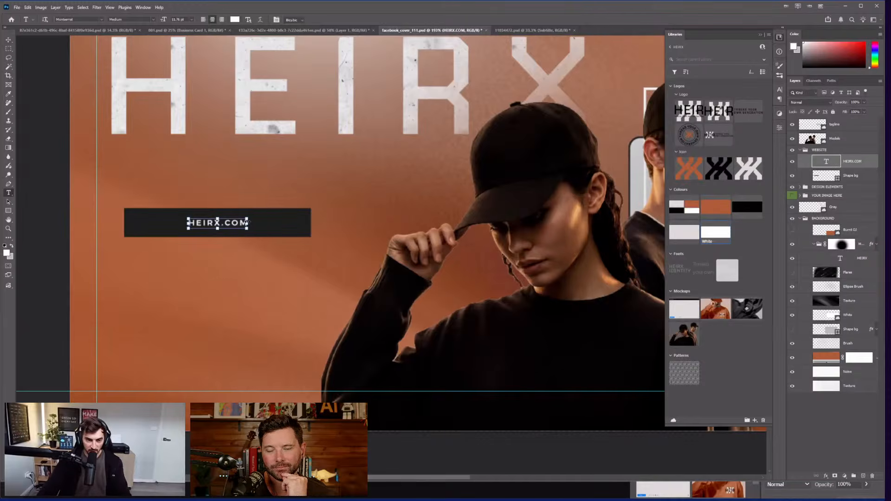
scroll(260, 228, up, 1)
key(ctrl+t)
click(256, 214)
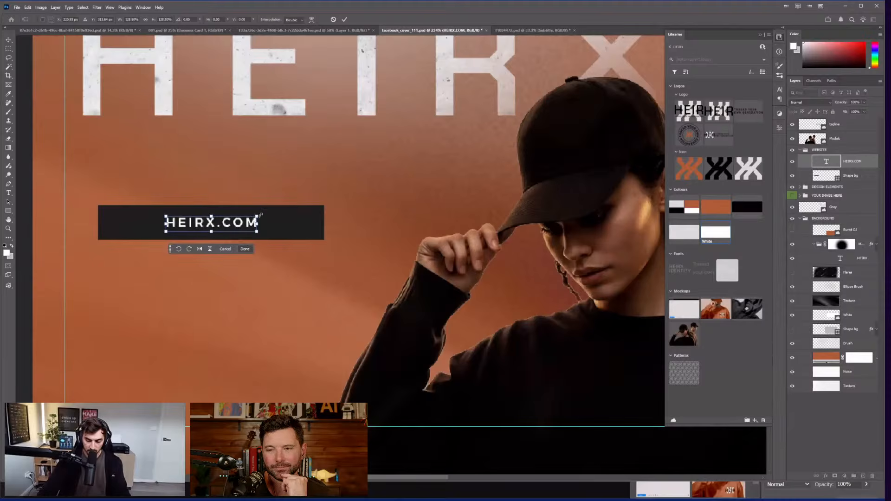
key(Return)
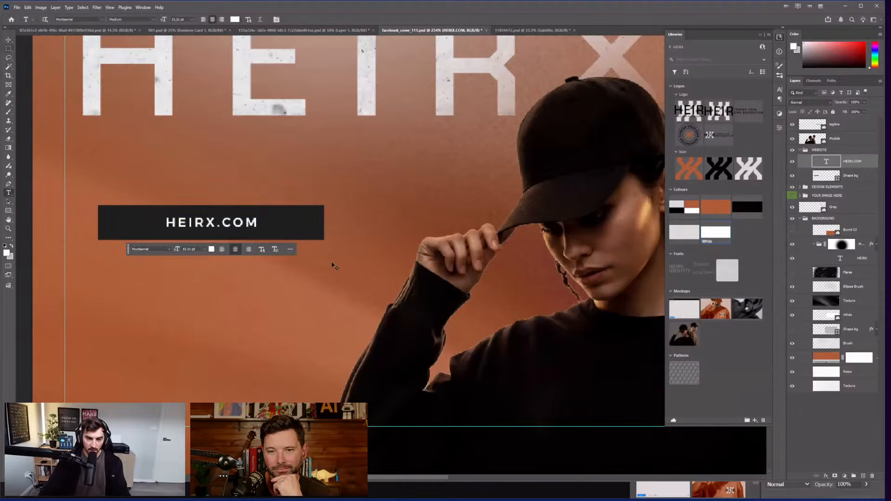
Step: Try shifting the whole website bar group sideways, then cancel the transform
key(v)
click(309, 225)
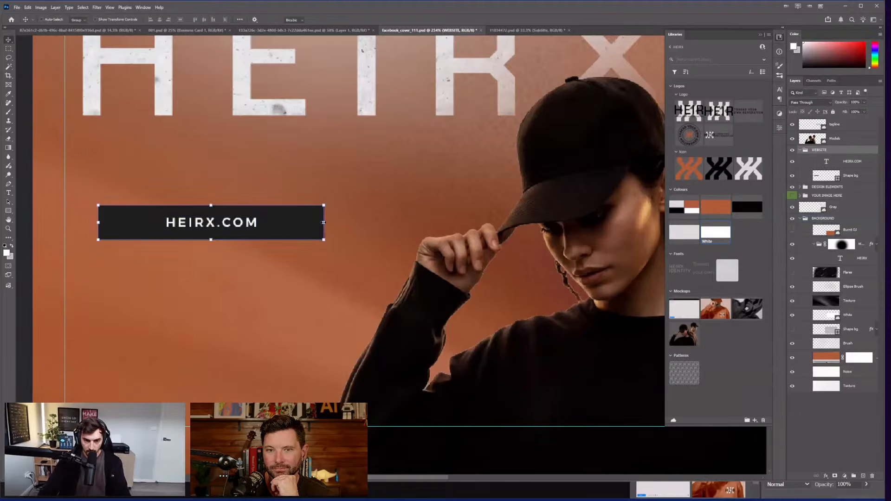
click(324, 222)
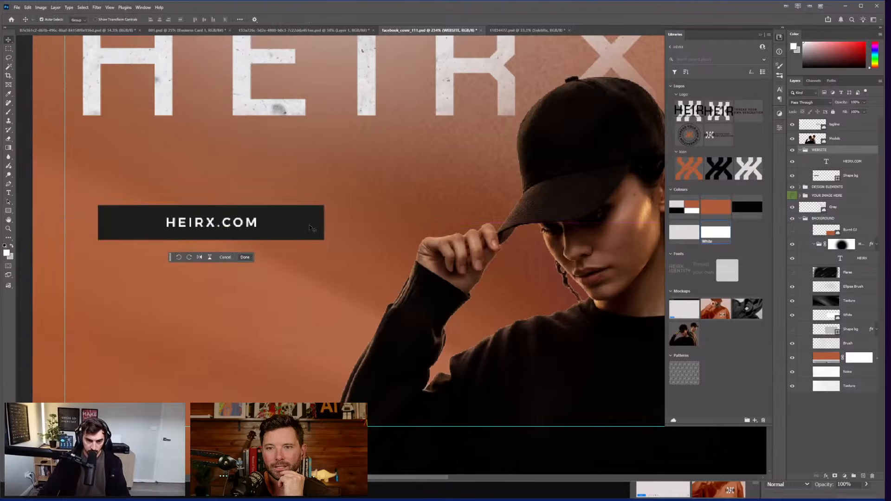
drag(310, 230, 330, 230)
key(Escape)
scroll(330, 246, down, 1)
scroll(330, 245, down, 4)
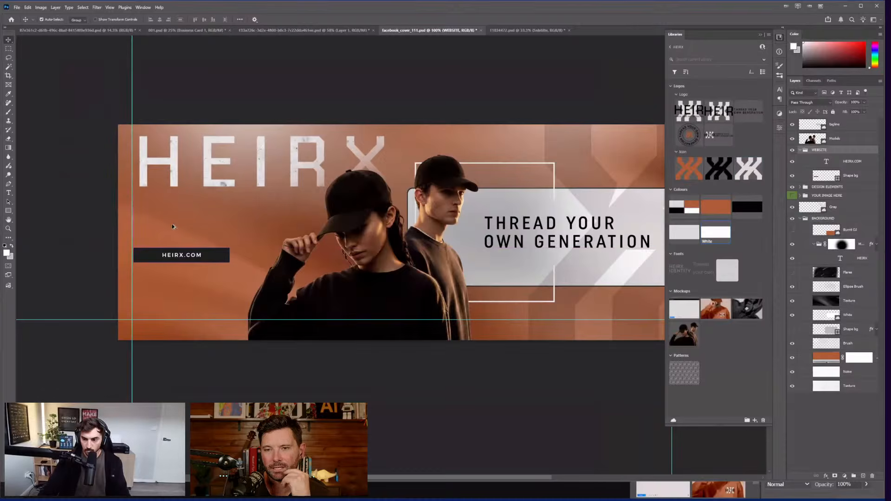
Step: Turn on the brush texture layer and briefly hide the orange background to compare, then restore it
scroll(172, 226, up, 2)
click(793, 344)
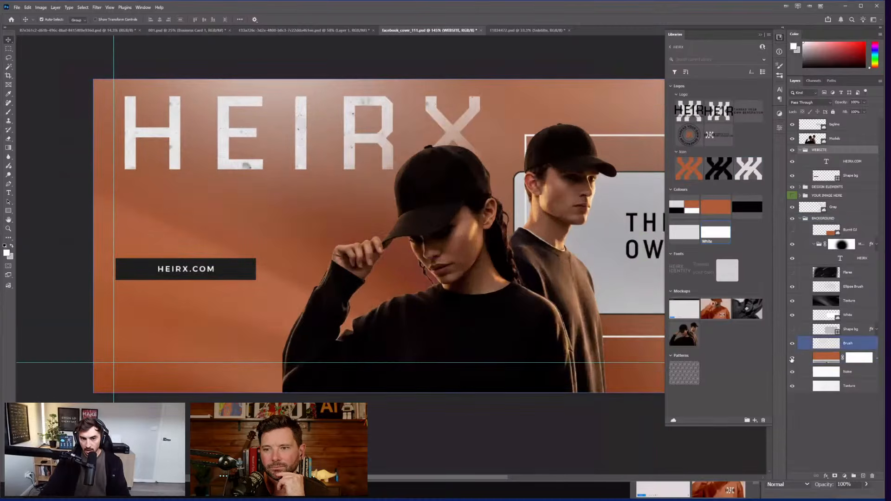
click(793, 358)
scroll(388, 156, up, 1)
key(ctrl+z)
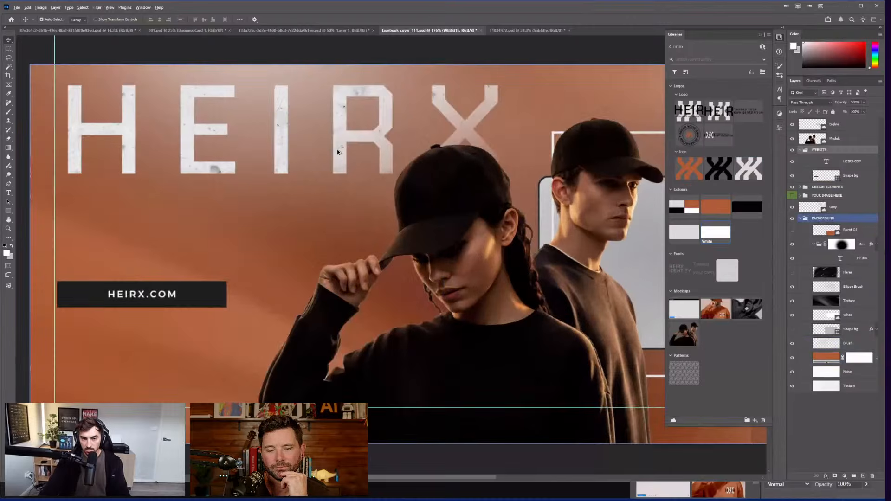
Step: Inspect the Models photo, DESIGN ELEMENTS, BACKGROUND, Grey and tagline layers, recentering the banner
scroll(340, 153, up, 3)
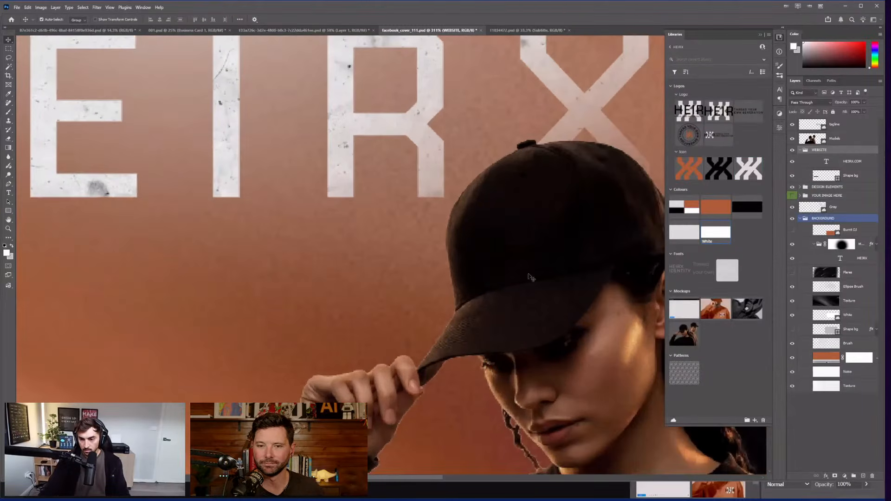
scroll(440, 312, down, 4)
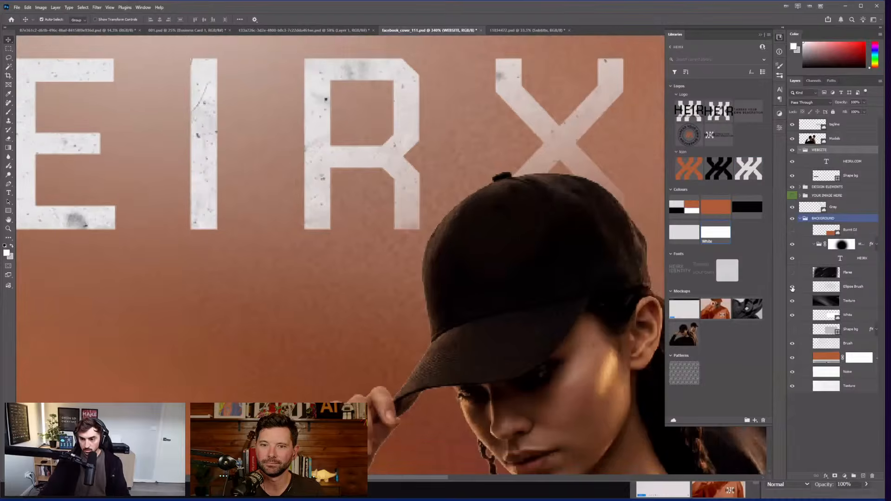
scroll(353, 208, down, 2)
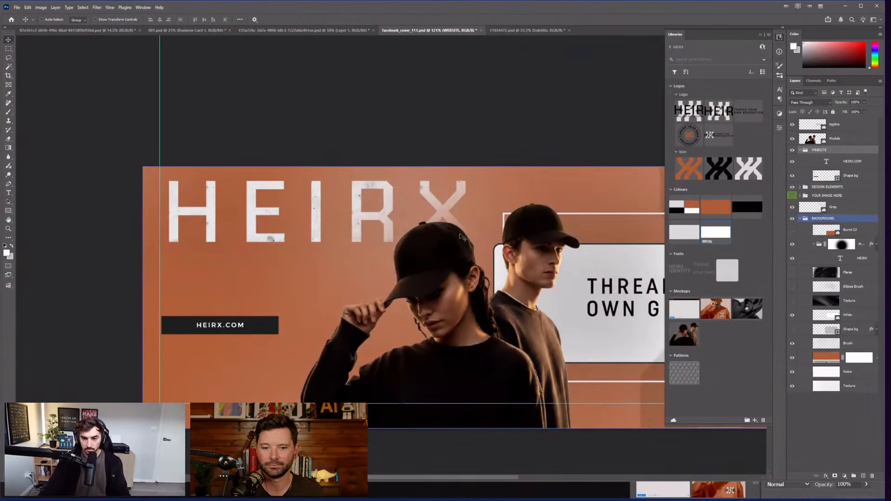
click(599, 207)
scroll(599, 207, down, 2)
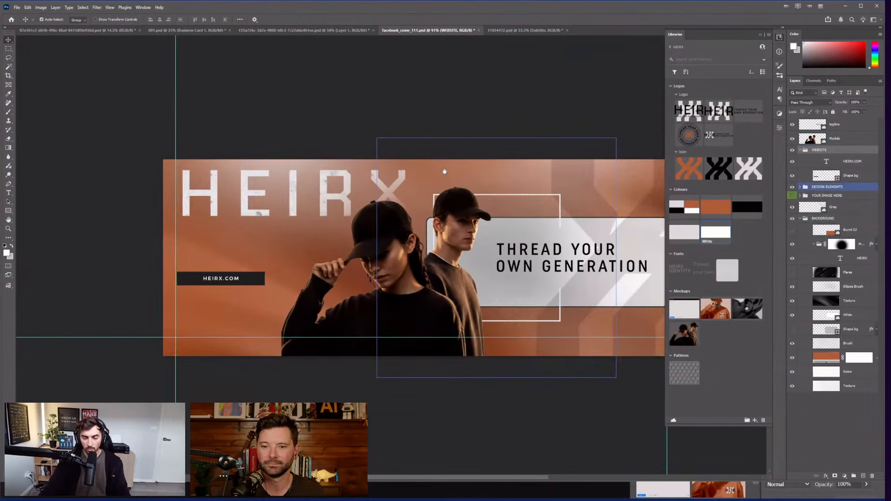
ctrl+click(458, 178)
scroll(555, 112, right, 3)
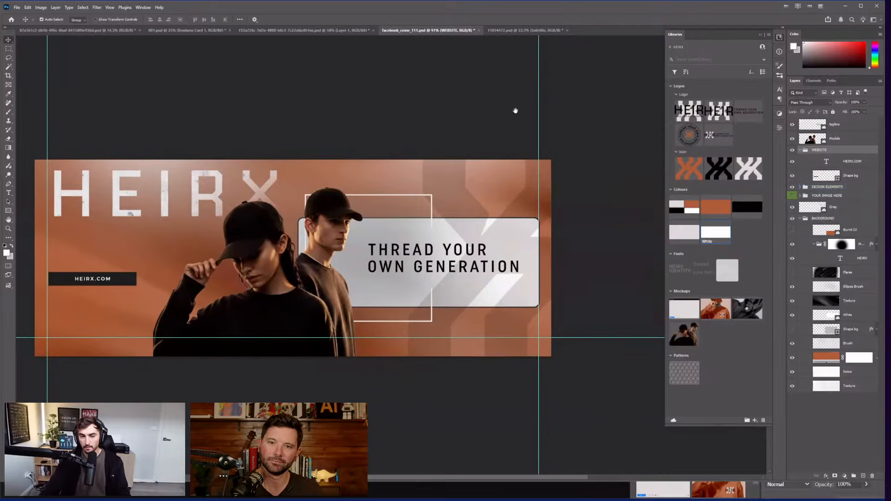
click(495, 177)
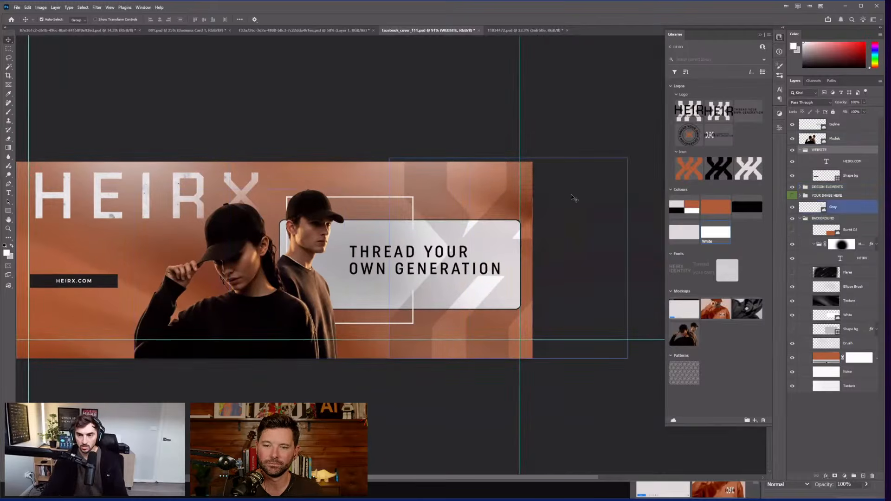
click(511, 244)
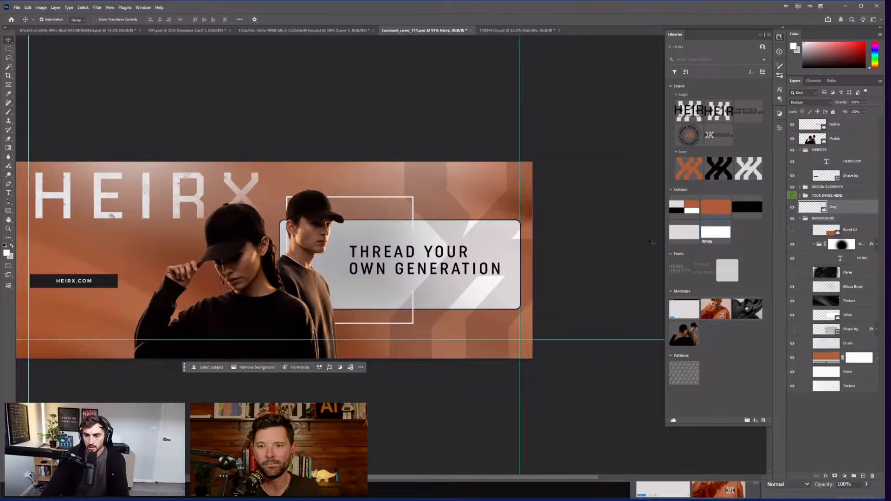
click(799, 125)
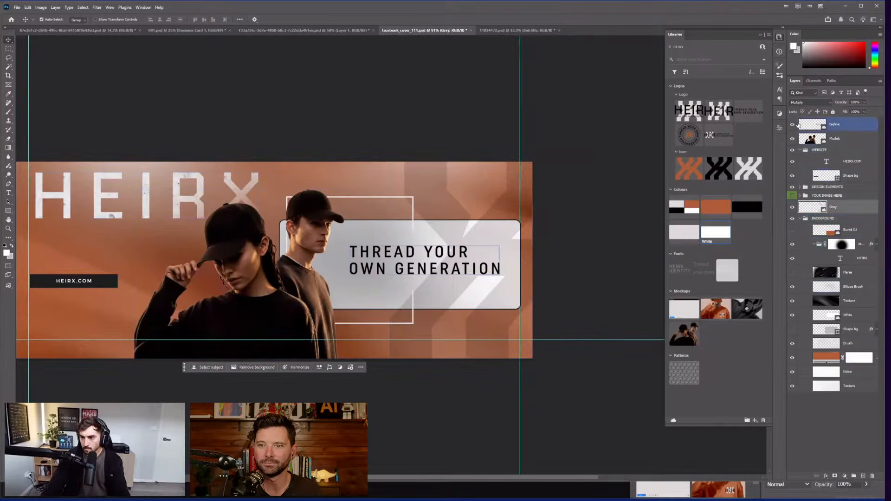
drag(455, 407, 497, 394)
scroll(391, 255, down, 2)
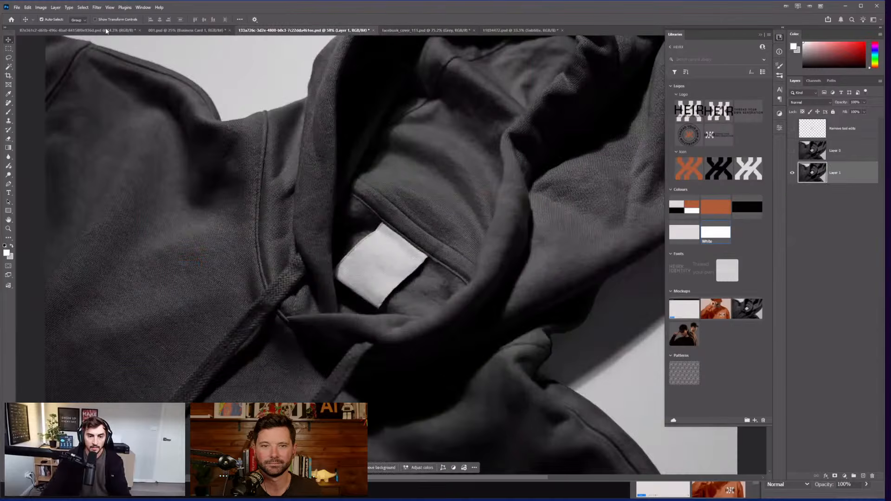
Step: Bring the orange sweatshirt mockup document forward and open the Windows Start menu
key(ctrl+shift+Tab)
key(ctrl+shift+Tab)
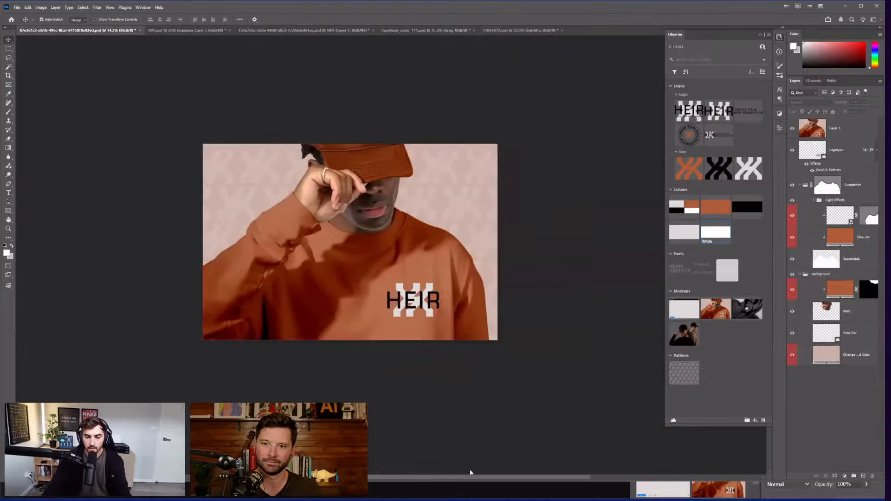
key(super)
mouse_move(442, 492)
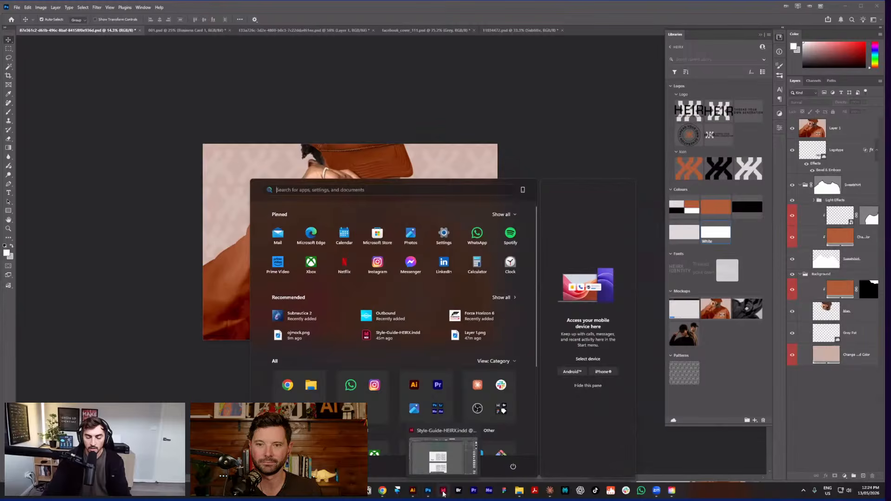
Step: Switch to the Style-Guide-HEIRX document and scroll back up to the green cover on page 1
click(444, 493)
scroll(513, 253, down, 10)
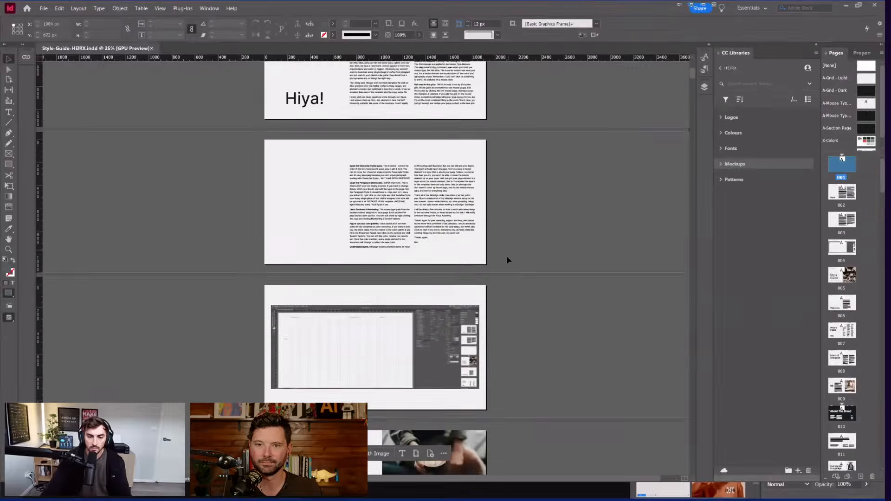
scroll(510, 259, down, 15)
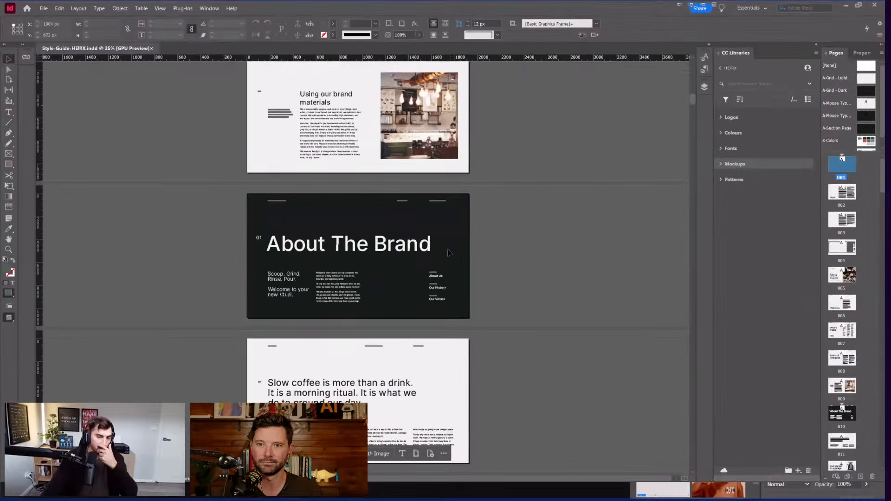
scroll(447, 249, down, 5)
scroll(351, 215, up, 6)
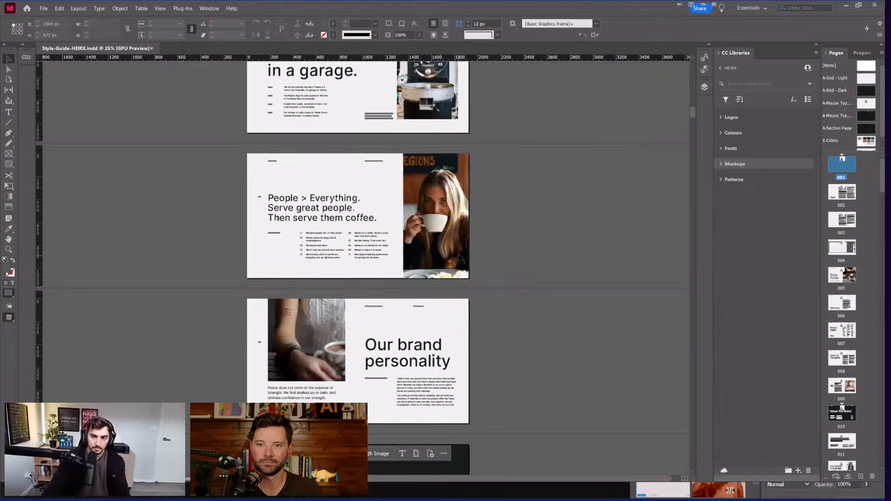
scroll(352, 215, up, 3)
scroll(372, 223, up, 6)
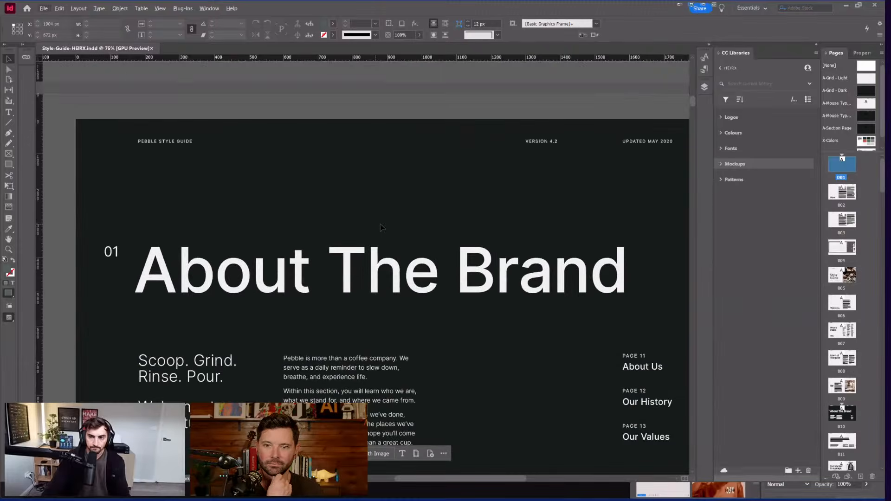
scroll(379, 231, up, 20)
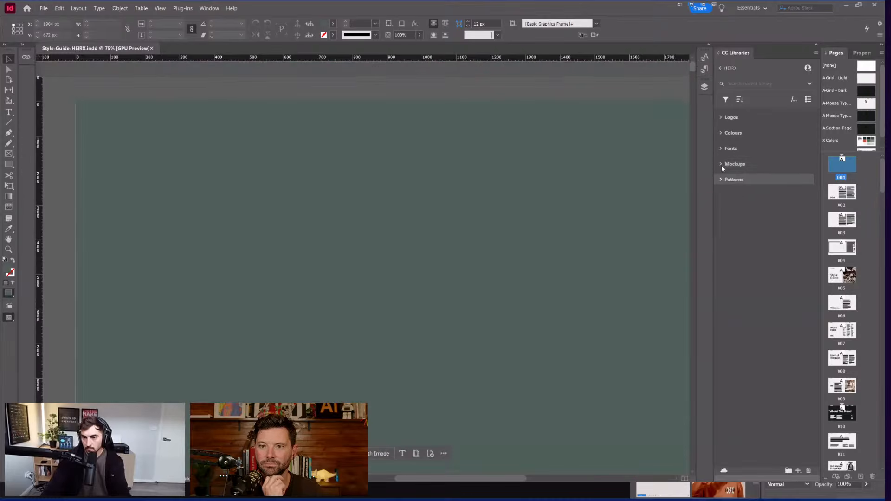
Step: Expand the Mockups folder in the HEIRX library to show the four hoodie images
click(721, 164)
scroll(355, 78, down, 4)
scroll(365, 88, up, 1)
Step: Try placing the Burnt OJ library colour on the green cover, then undo, leaving page 1 white
scroll(426, 132, up, 4)
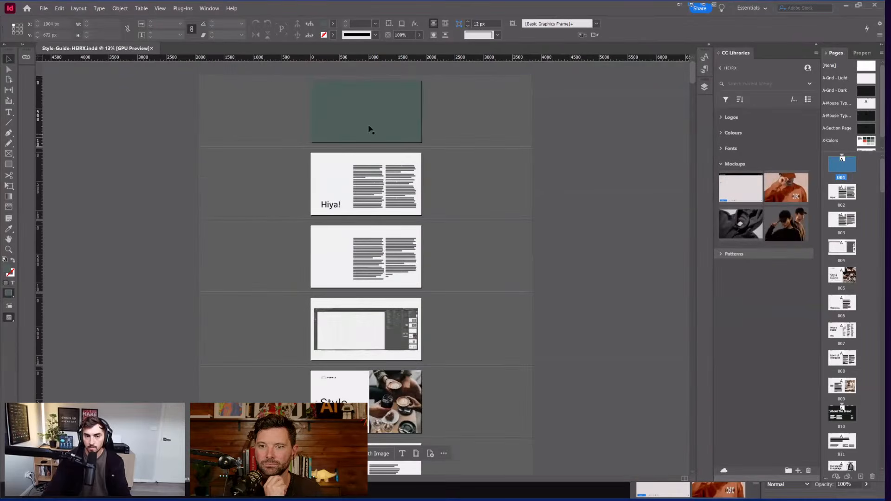
scroll(371, 119, up, 2)
scroll(379, 120, up, 1)
click(427, 139)
click(722, 133)
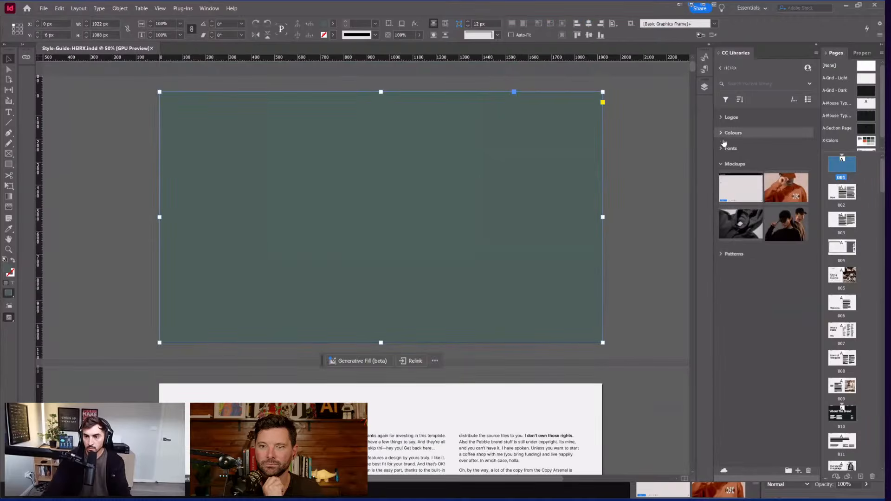
click(779, 163)
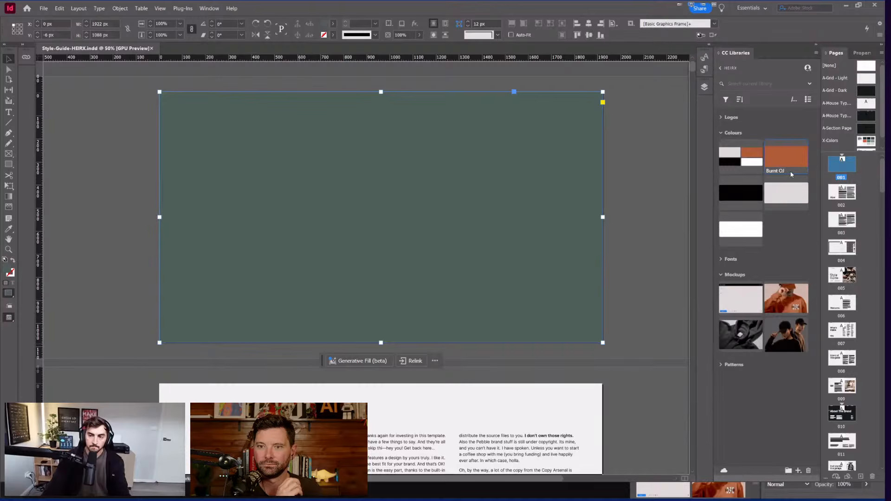
drag(793, 174, 162, 96)
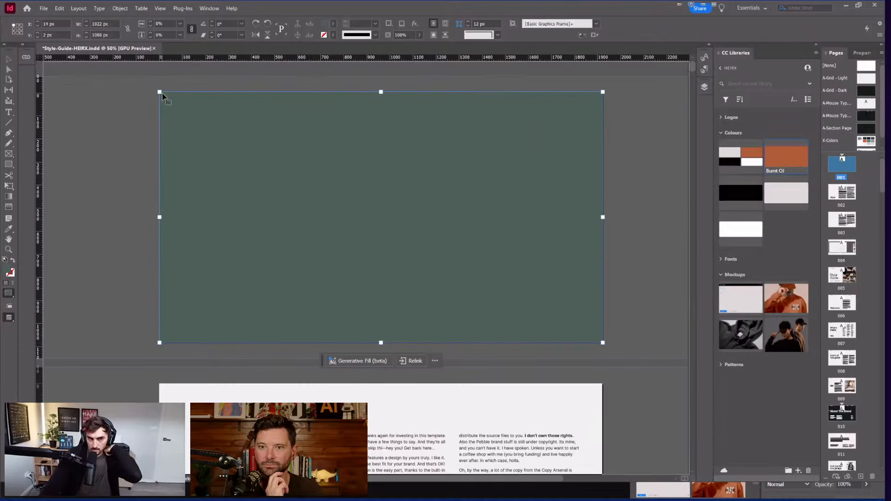
click(162, 96)
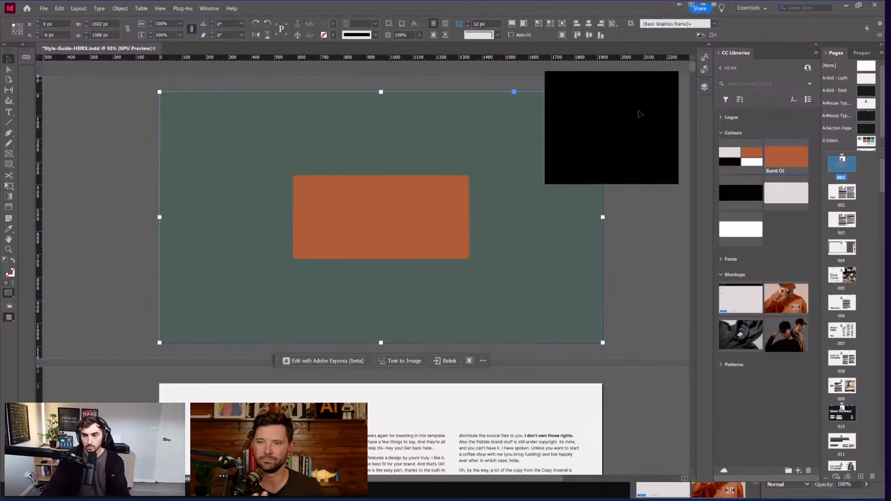
key(ctrl+z)
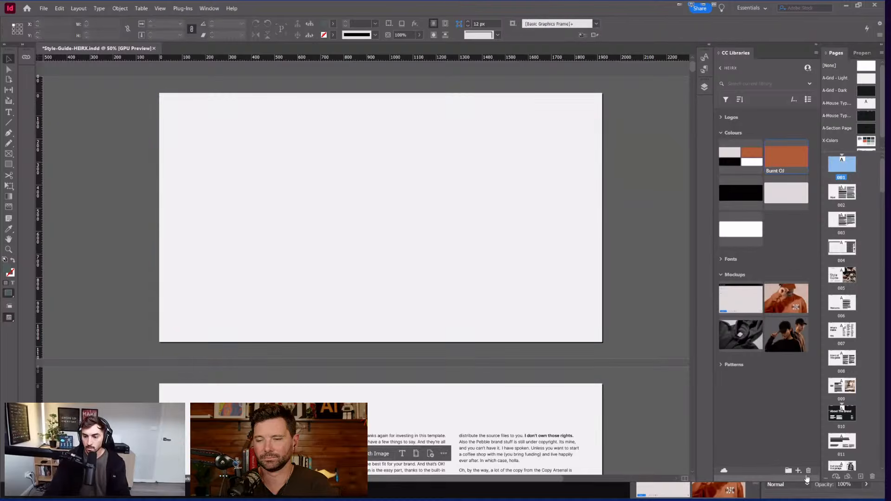
Step: Save the current Forest Green fill colour to the library and move it into the Colours group
click(803, 472)
click(782, 415)
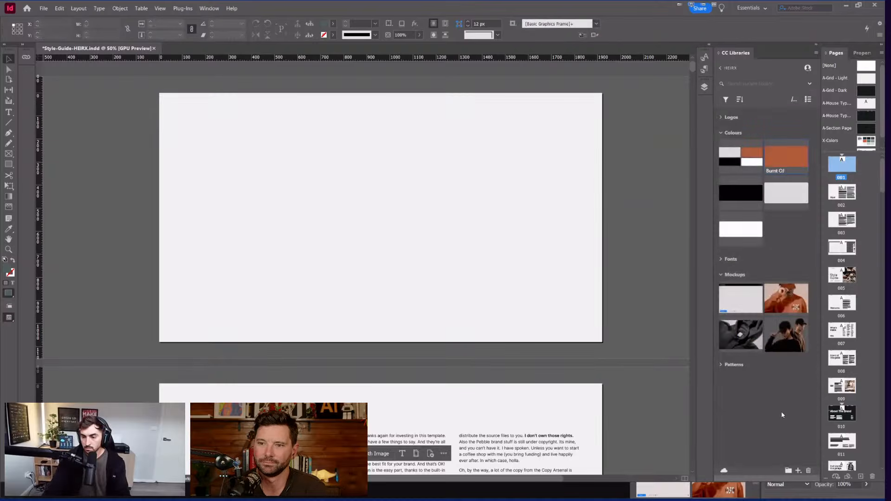
click(798, 471)
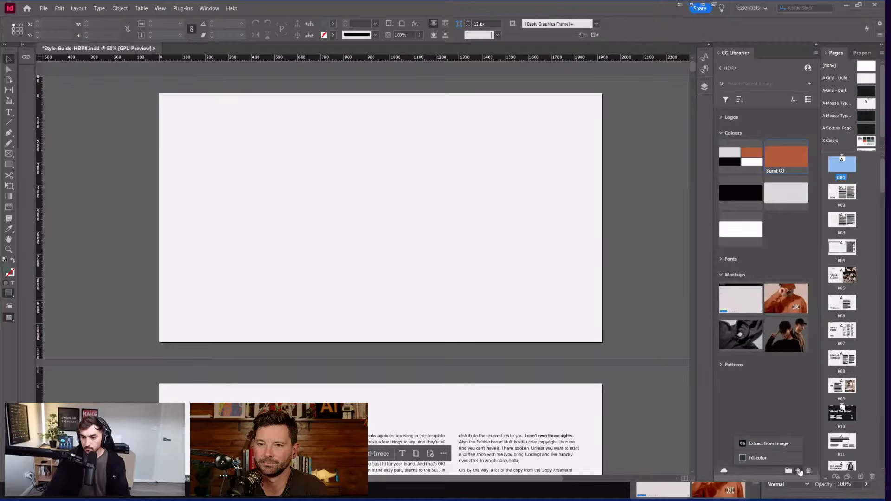
click(755, 457)
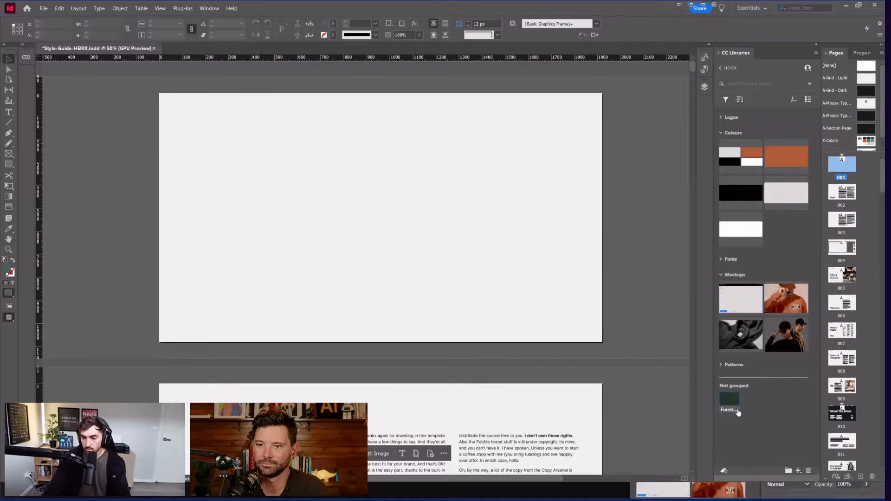
drag(730, 400, 808, 184)
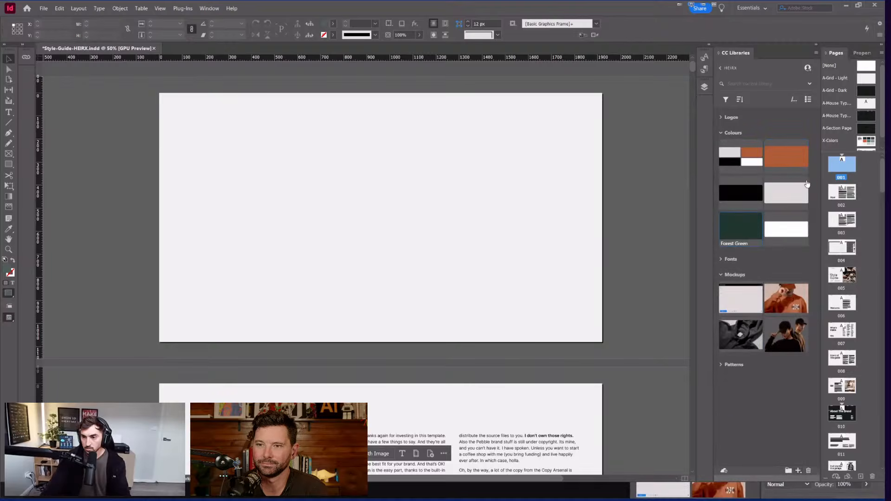
Step: Trial-edit the Forest Green colour toward blue and pink, then cancel, leaving it unchanged
double_click(738, 227)
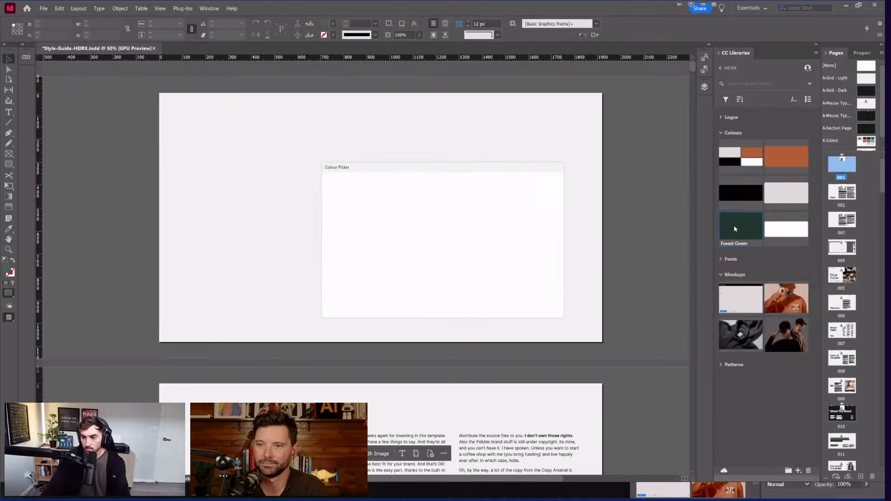
key(Escape)
right_click(748, 227)
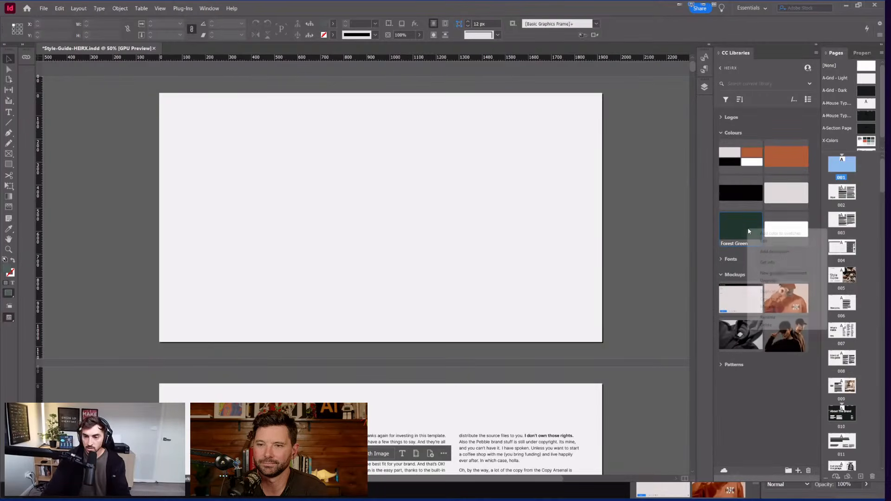
click(765, 243)
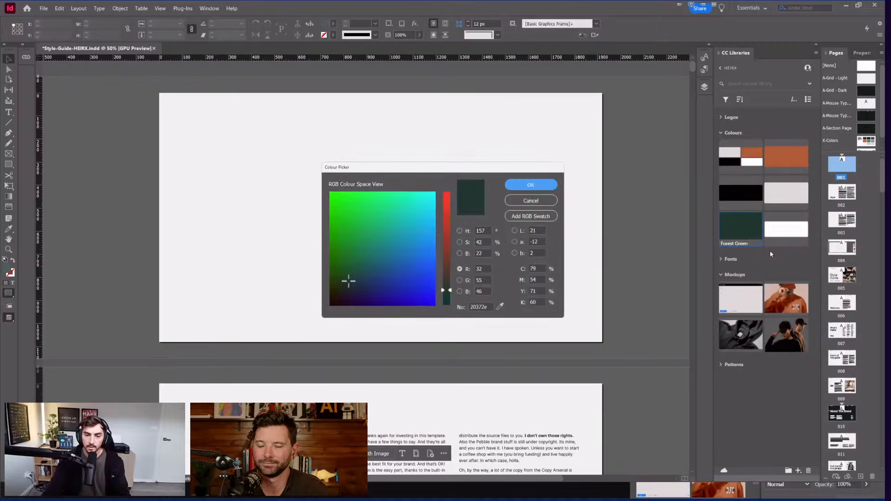
drag(427, 263, 447, 194)
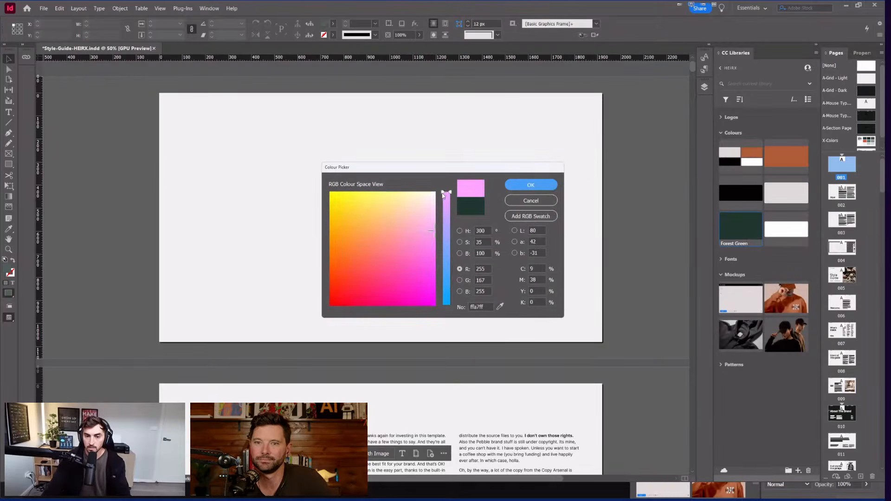
click(531, 216)
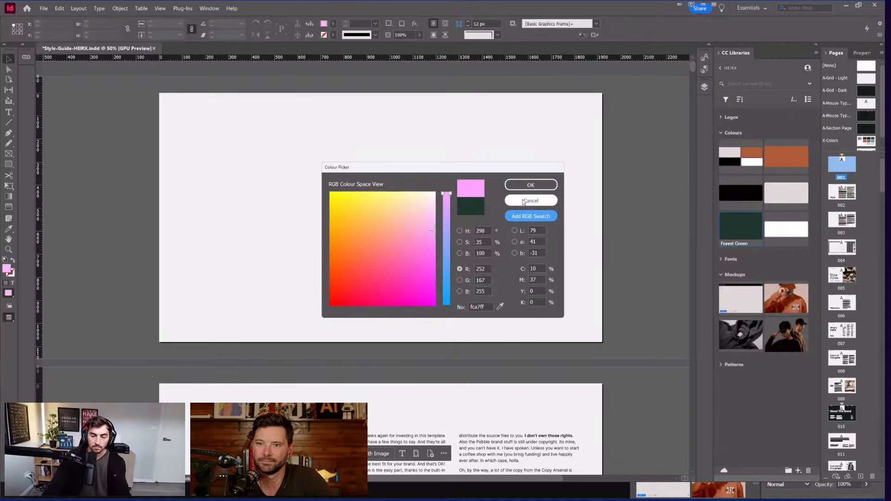
click(524, 202)
Step: Place the four-swatch Colours palette theme on the first page and fit it to its frame
right_click(784, 146)
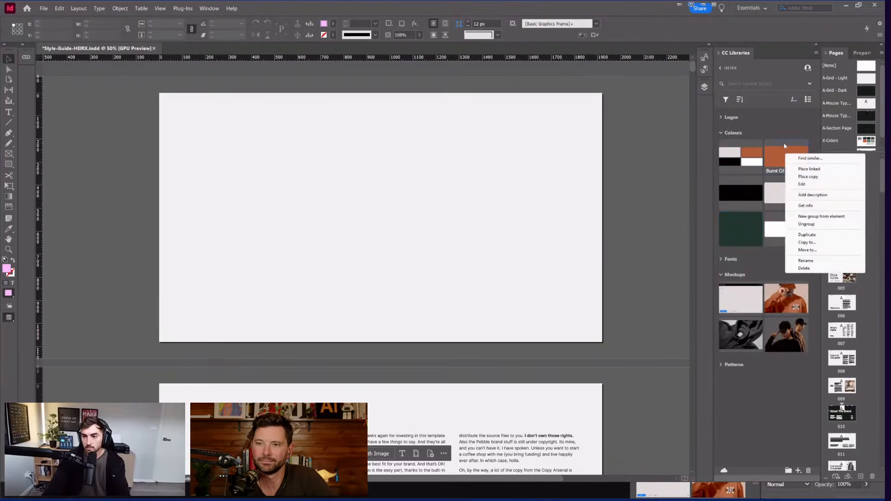
click(789, 136)
click(800, 472)
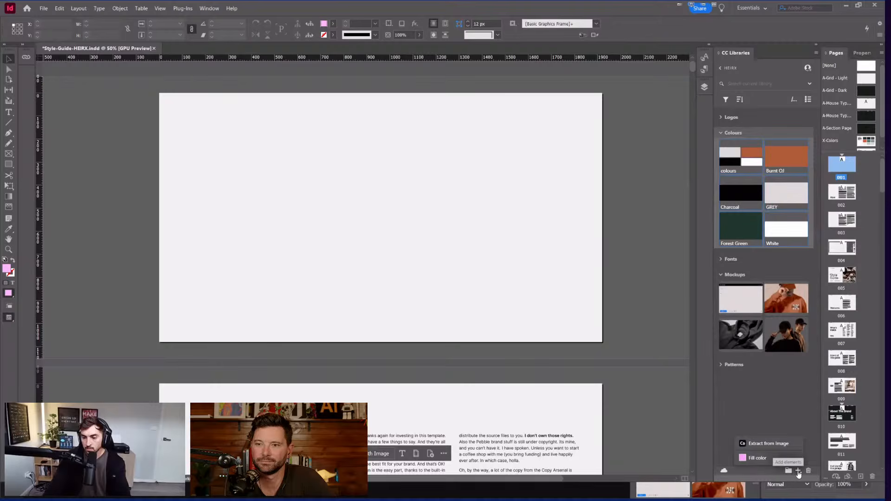
click(790, 201)
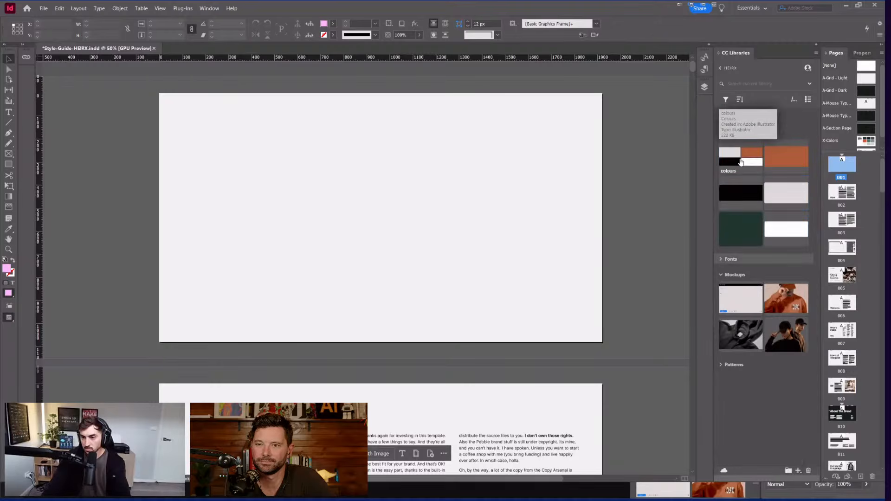
drag(739, 161, 348, 194)
click(229, 129)
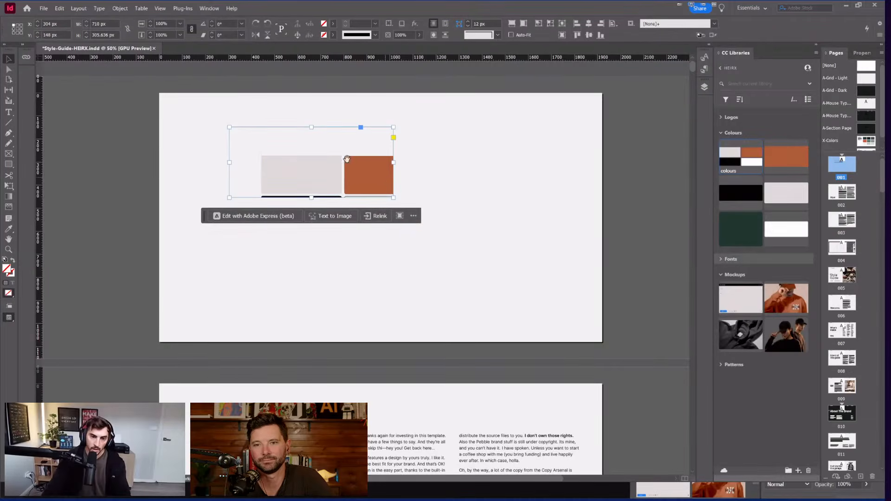
key(ctrl+alt+shift+e)
scroll(294, 163, left, 3)
scroll(516, 147, up, 1)
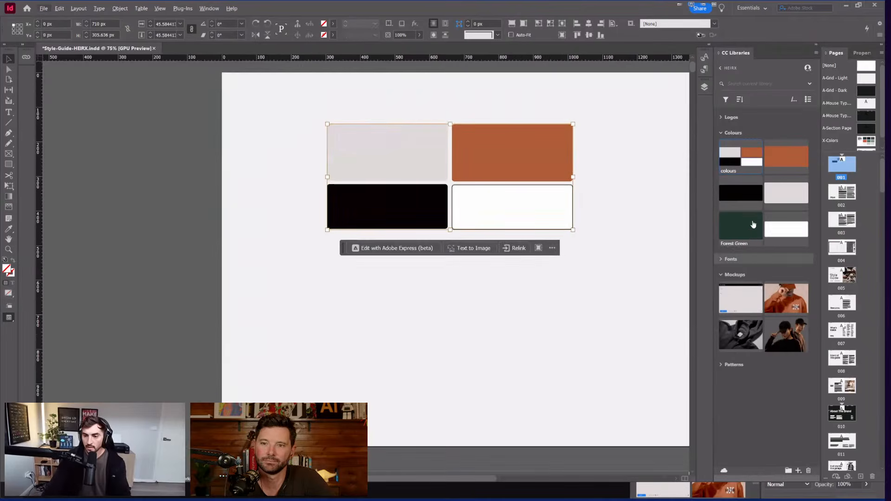
click(799, 471)
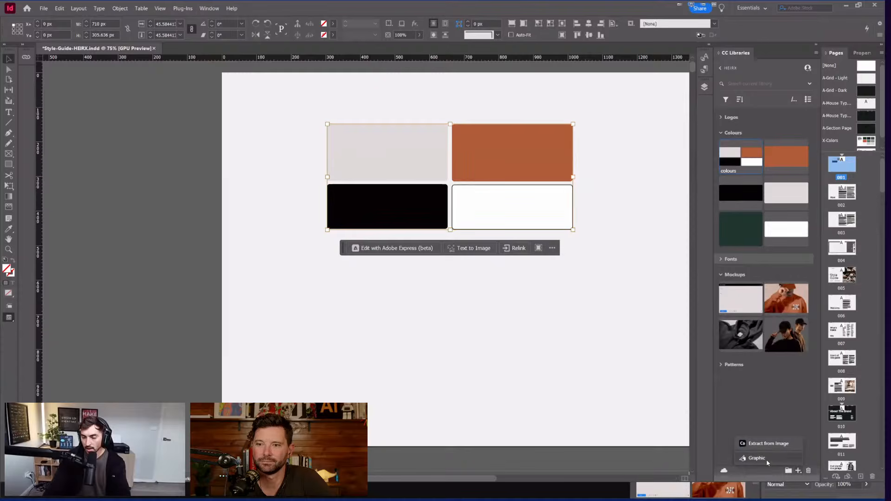
key(super)
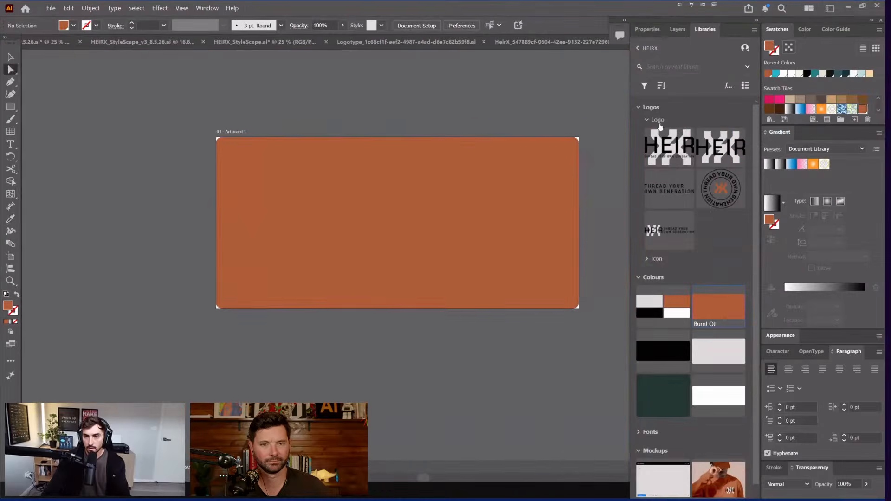
Step: Float, widen and move the HEIRX library panel aside, then save the orange rectangle's colour to it
key(ctrl+a)
scroll(631, 152, down, 3)
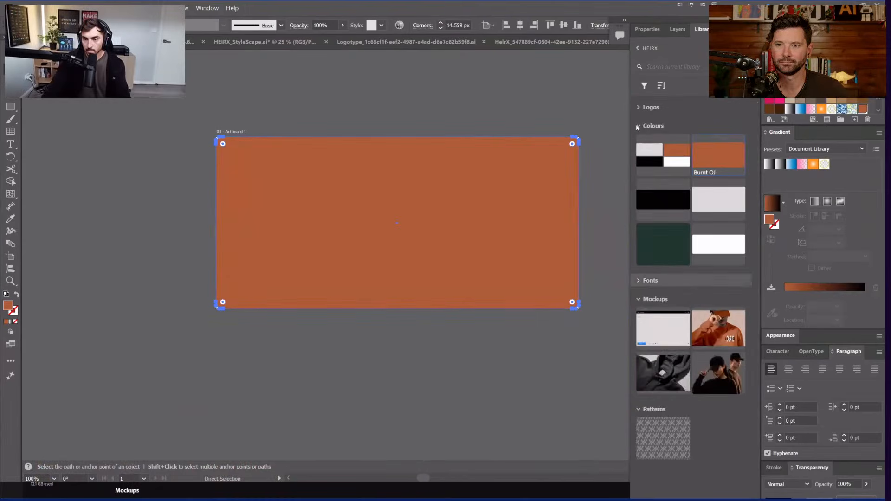
click(650, 281)
click(653, 126)
click(639, 203)
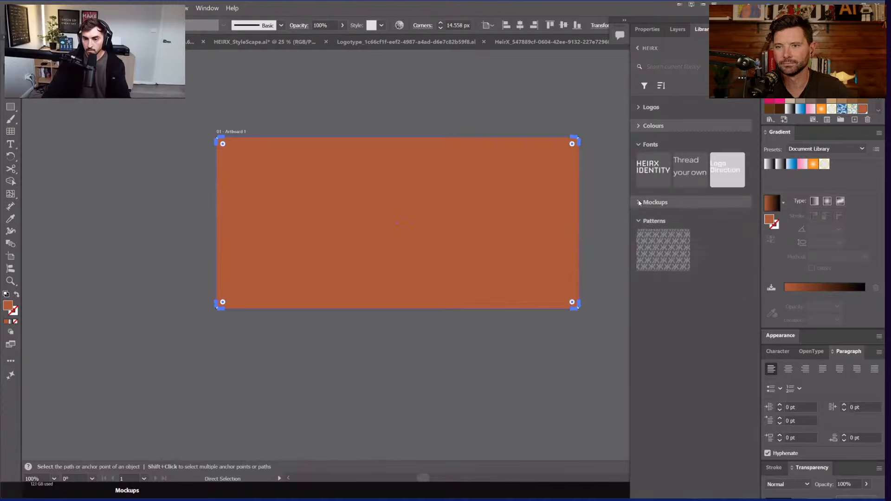
click(640, 221)
drag(702, 29, 339, 51)
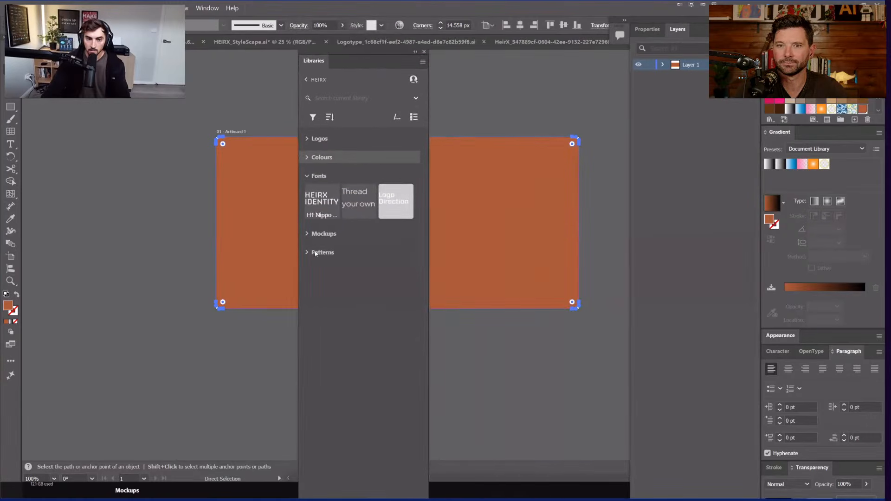
click(308, 253)
click(308, 253)
click(308, 157)
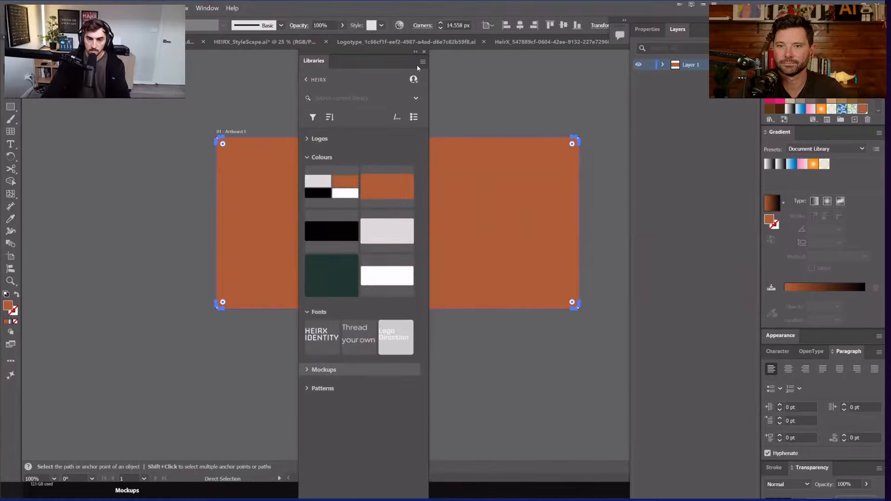
drag(429, 59, 590, 58)
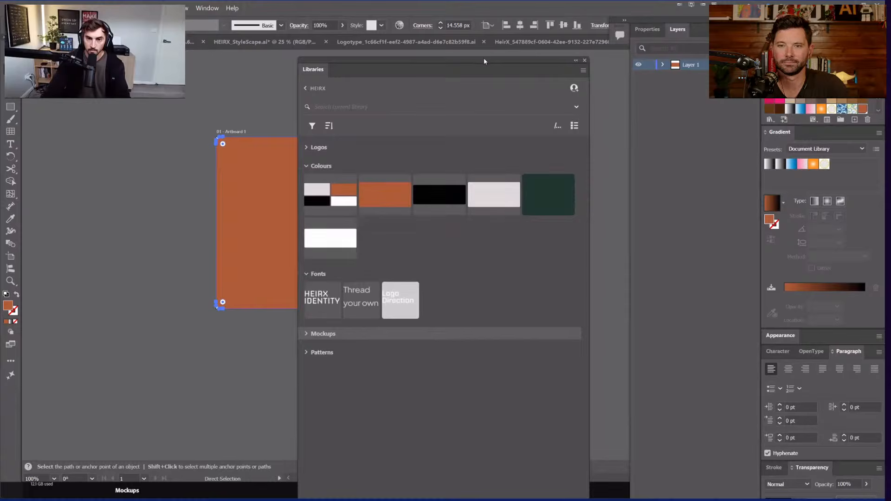
drag(484, 57, 835, 120)
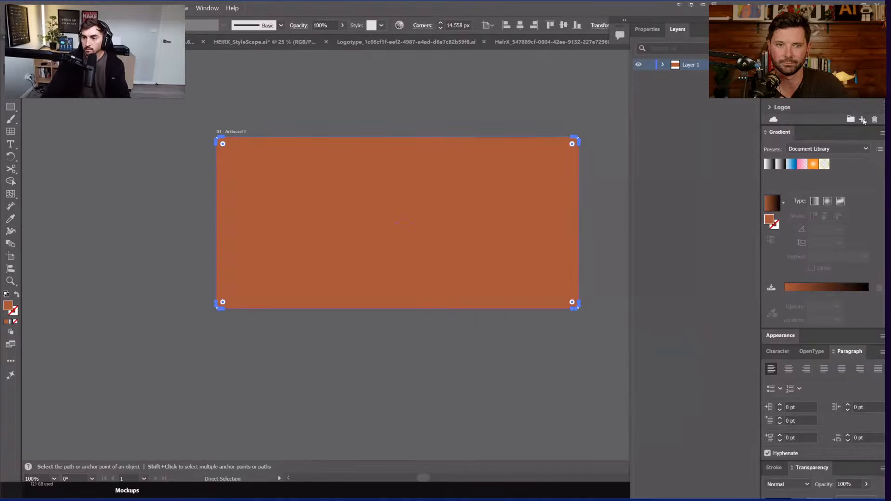
click(812, 89)
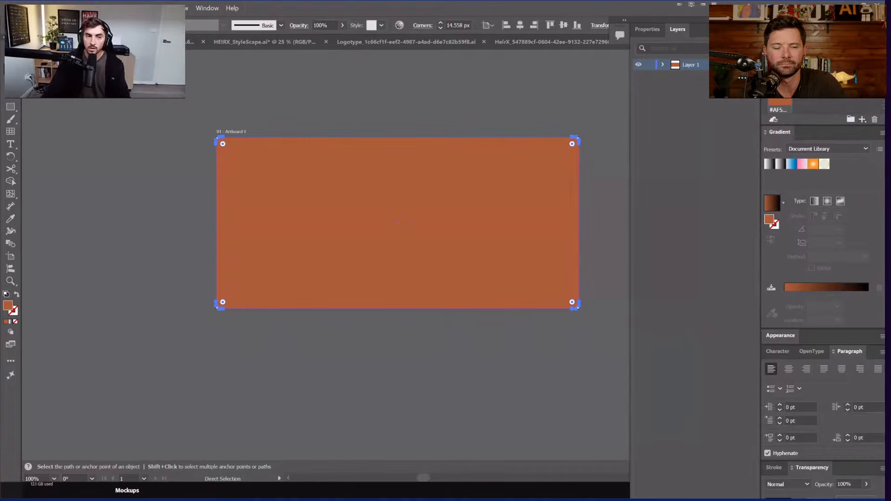
Step: Switch to the HEIRX_LogoDeck document and pan across its logo and colour swatch artboards
key(ctrl+Tab)
drag(354, 262, 528, 350)
drag(177, 146, 356, 339)
drag(181, 213, 358, 368)
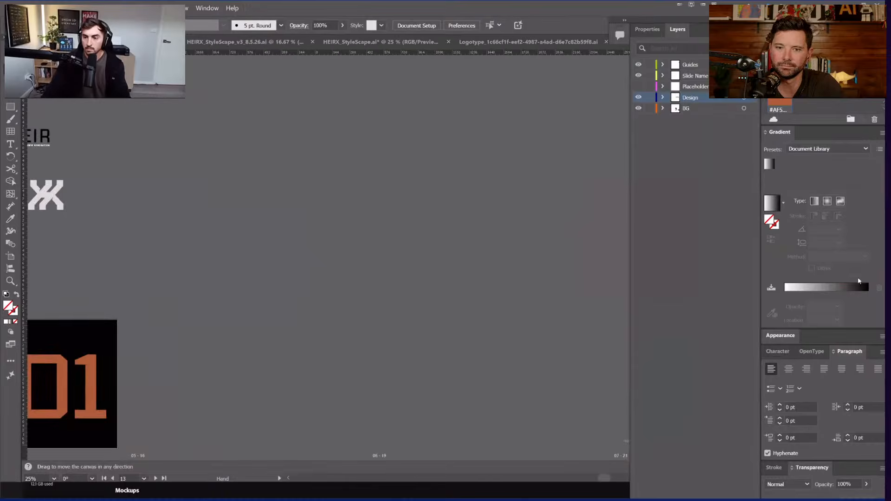
scroll(431, 306, down, 2)
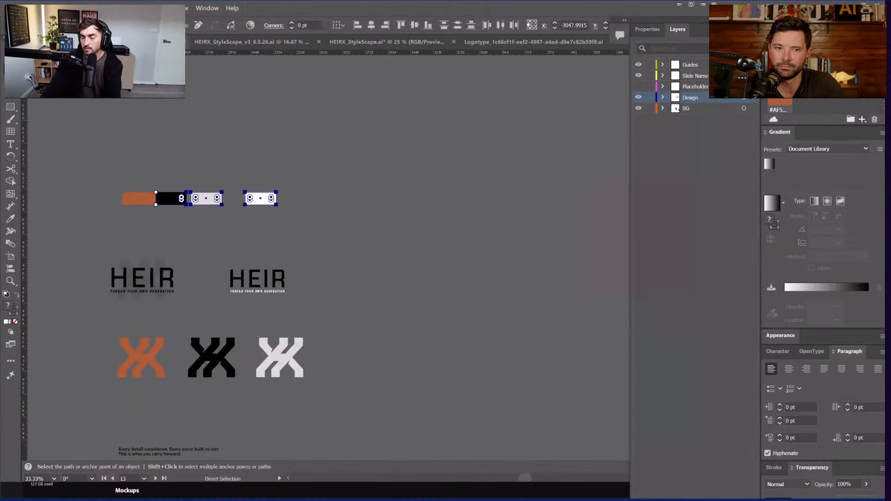
click(444, 89)
key(alt+Tab)
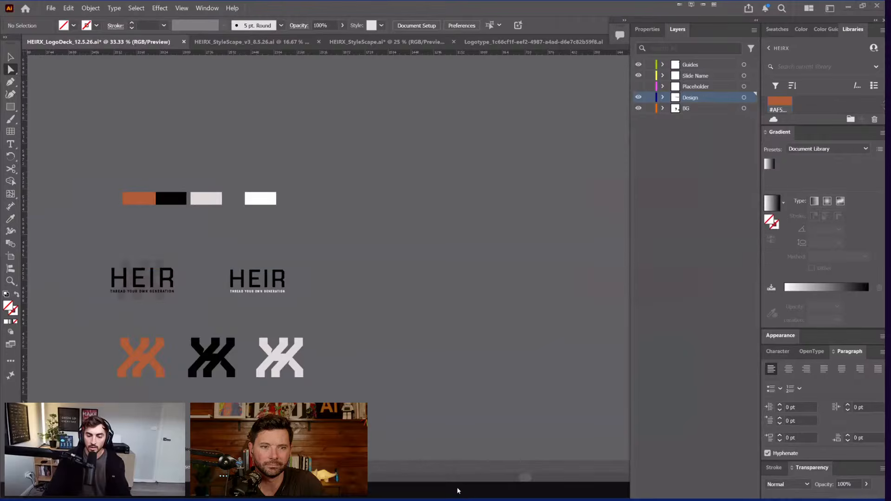
Step: Delete the four colour swatches from the page and move the loose orange colour into Colours
key(super)
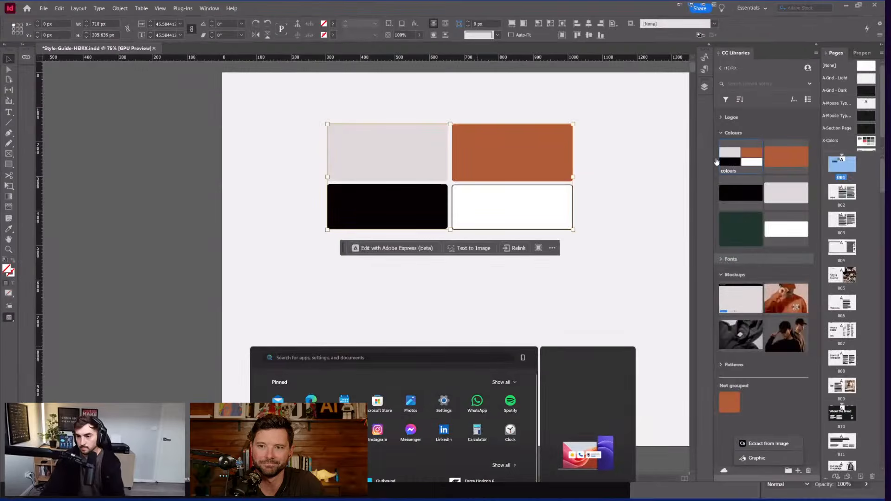
key(Escape)
key(Delete)
drag(730, 402, 737, 243)
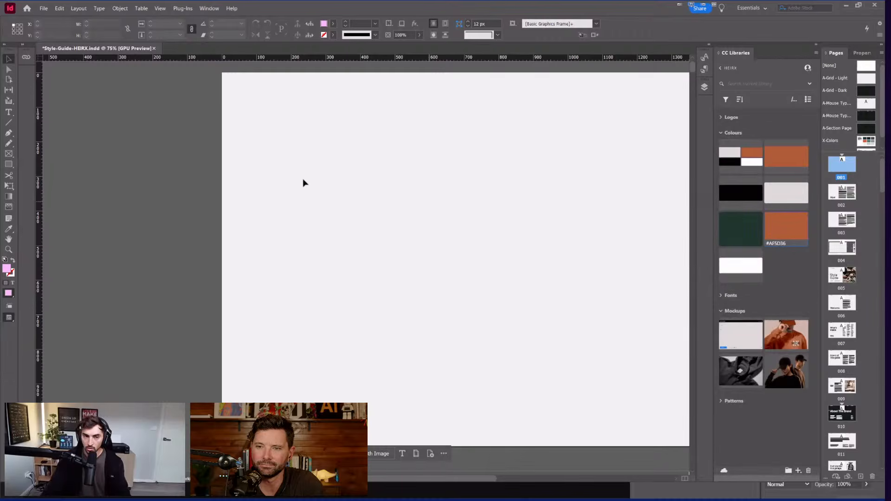
Step: Draw a frame covering page 1 and fill it burnt orange (#AF5D36) from the library
scroll(303, 183, down, 4)
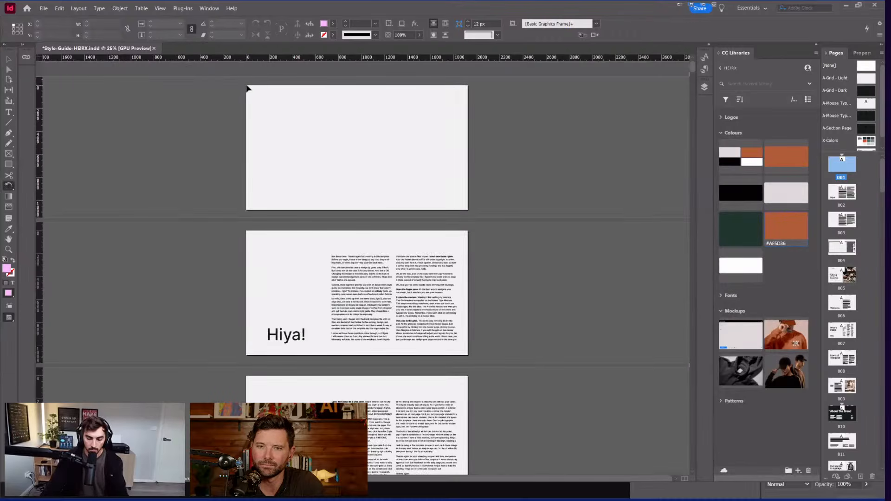
drag(247, 84, 469, 211)
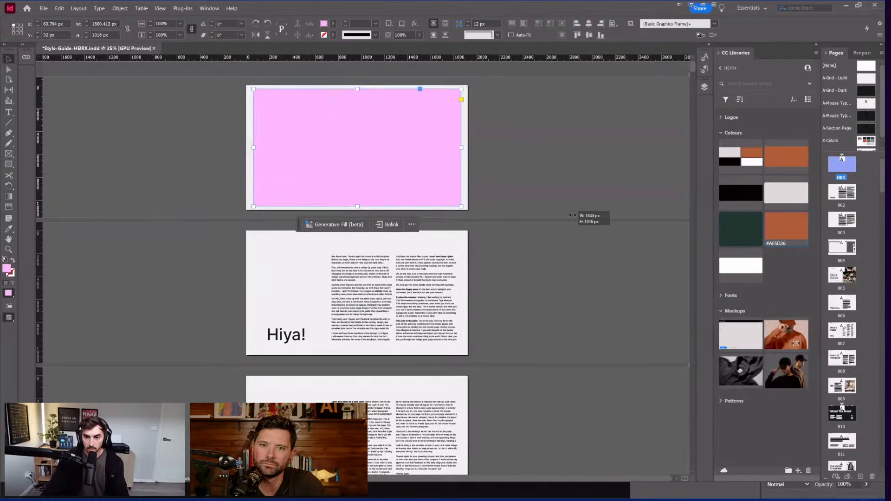
key(ctrl+=)
click(785, 243)
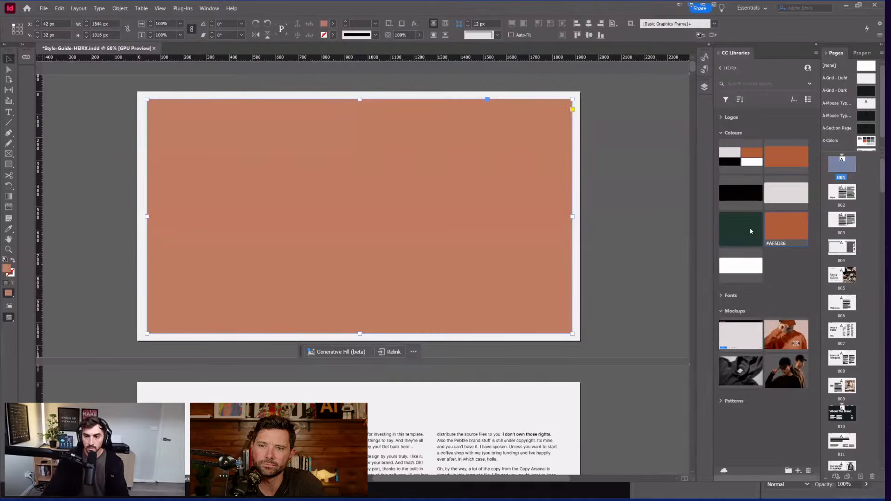
key(ctrl+=)
click(741, 228)
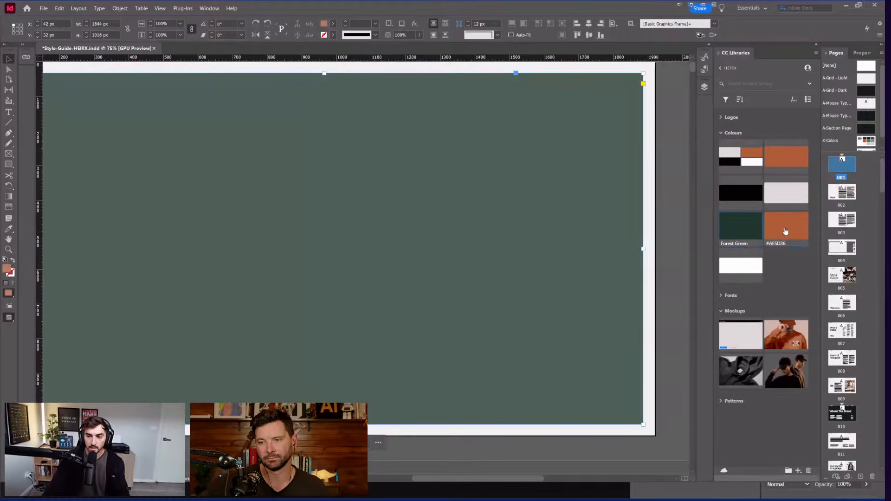
click(785, 229)
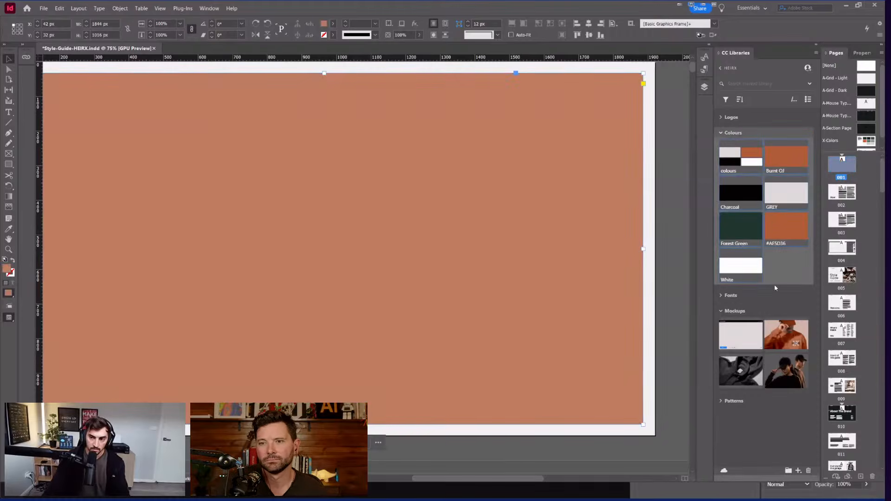
Step: Drag the hoodie mockup image from the library onto the cover in a new frame
click(721, 117)
click(721, 117)
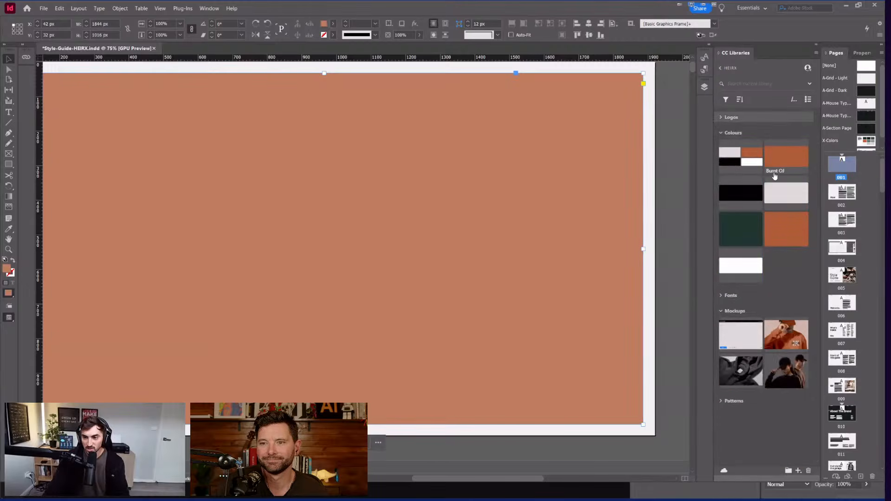
click(723, 297)
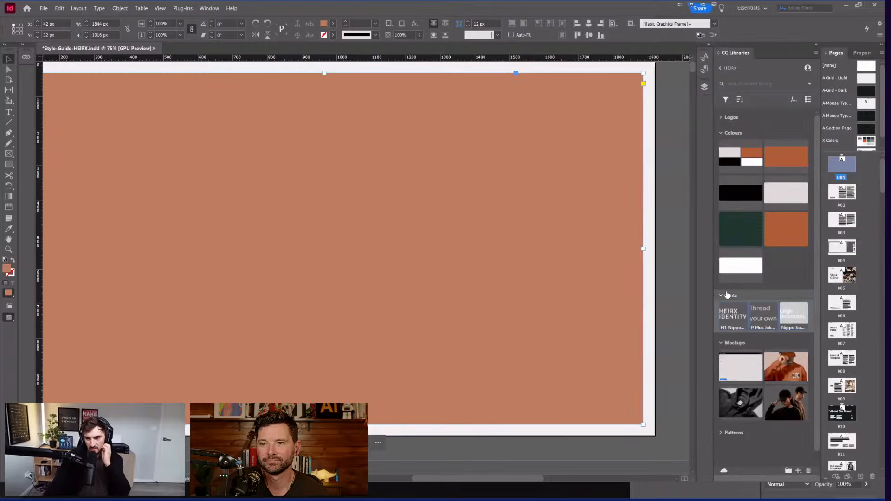
scroll(740, 316, down, 1)
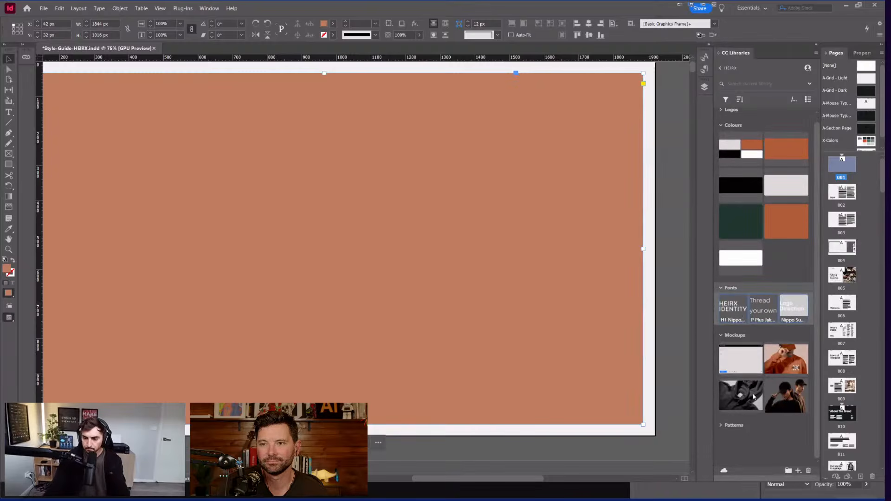
key(a)
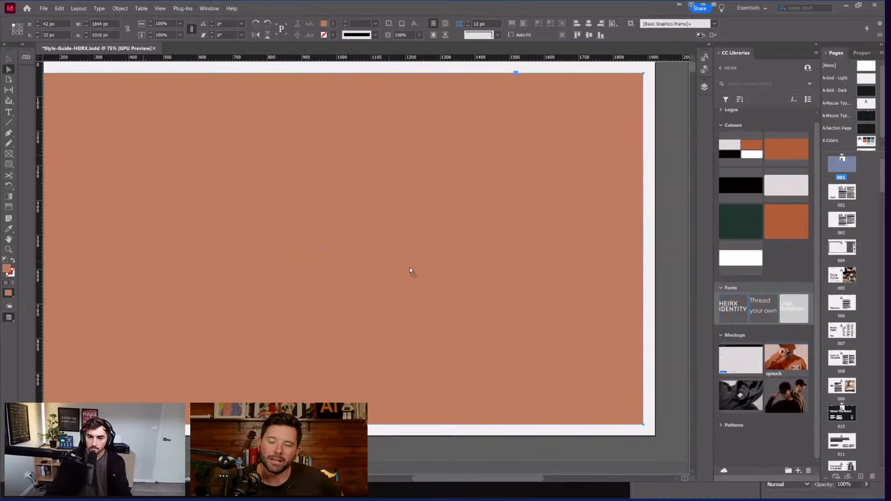
drag(409, 268, 408, 266)
drag(284, 126, 562, 368)
scroll(562, 367, down, 4)
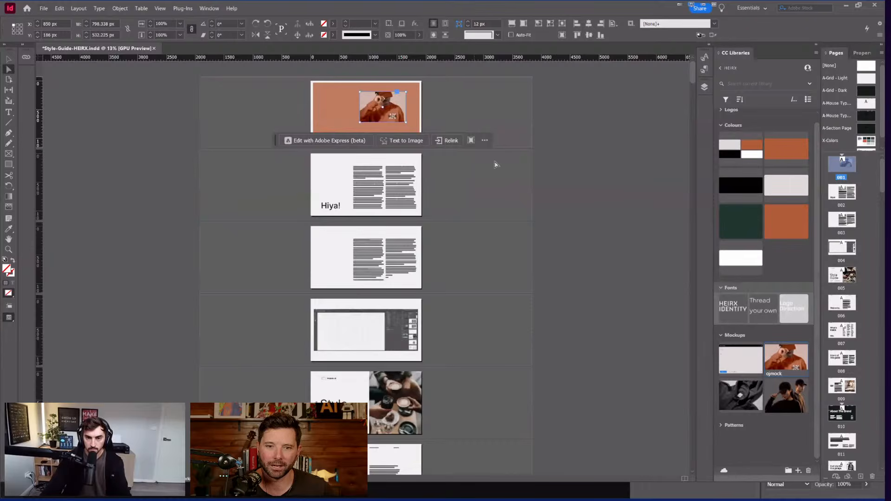
Step: Move the mockup photo into place and enlarge its frame to the page's top-right corner
click(514, 130)
key(ctrl+equal)
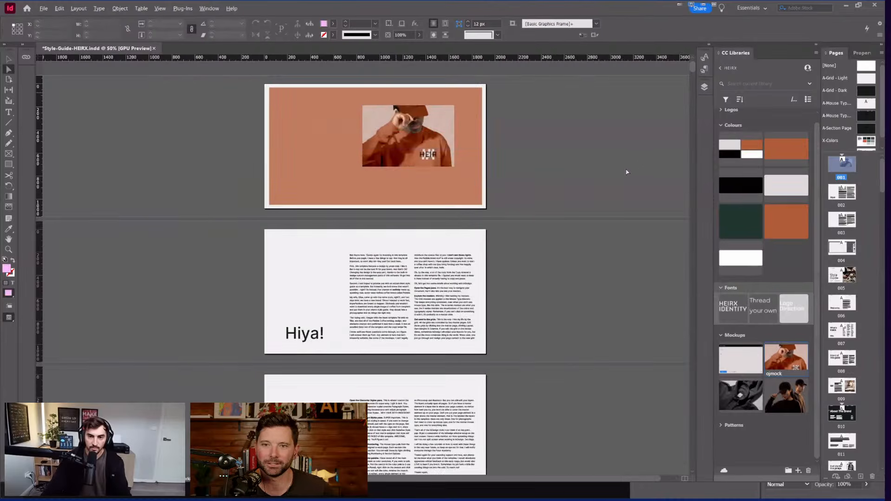
key(ctrl+equal)
drag(397, 199, 376, 278)
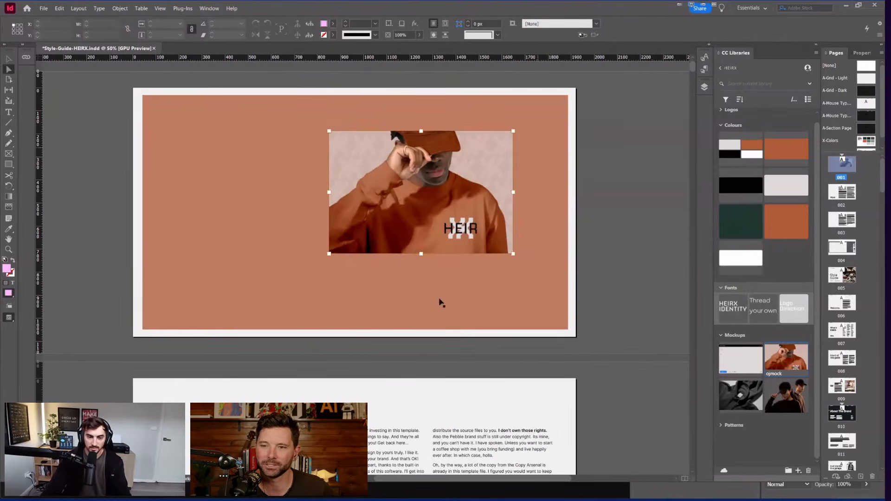
drag(442, 252, 442, 253)
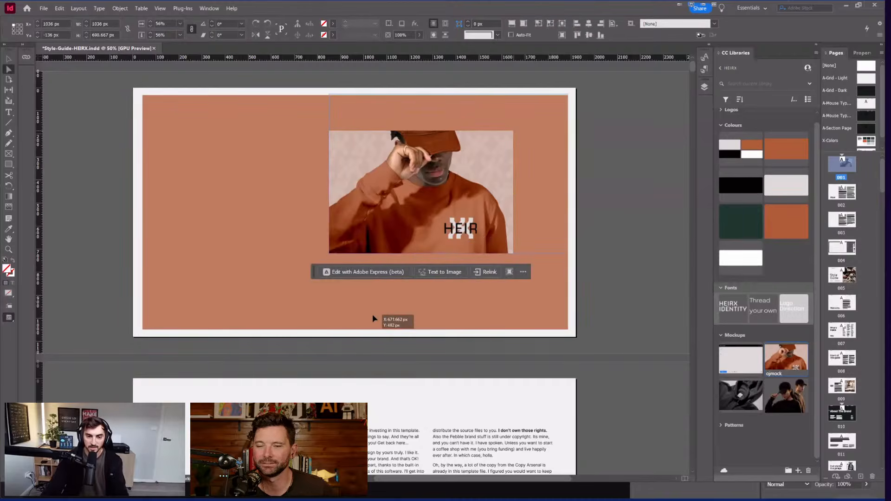
drag(466, 207, 519, 201)
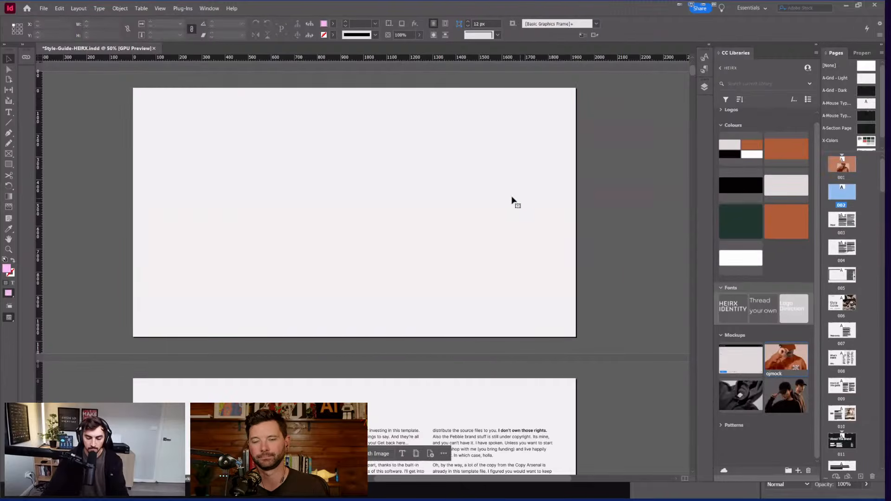
key(ctrl+z)
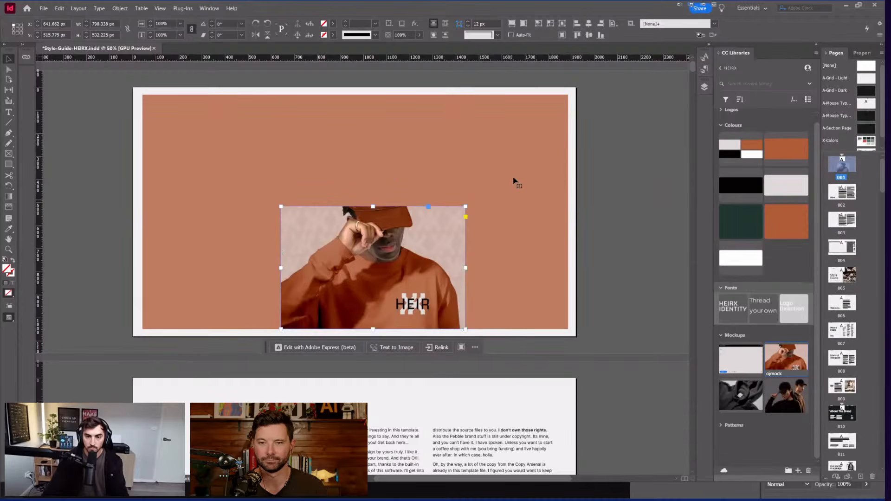
drag(514, 181, 578, 93)
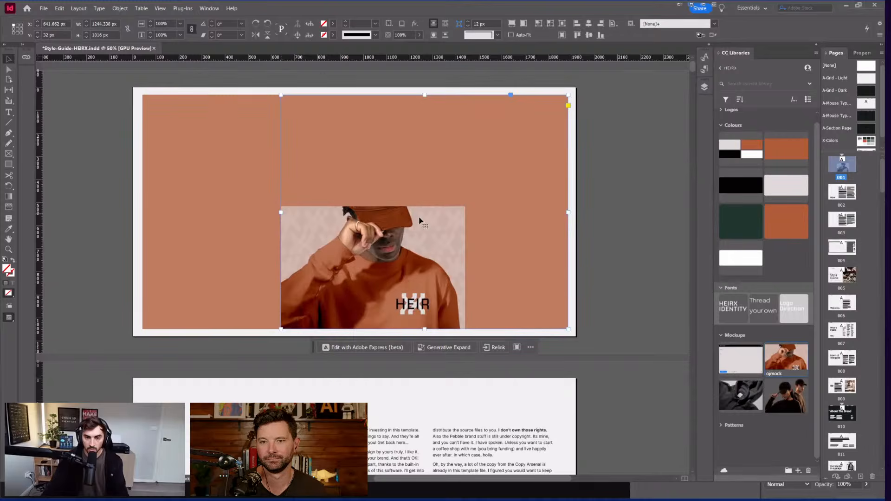
Step: Refine the photo frame's left edge and alignment so it fills the right half top to bottom
click(442, 221)
drag(409, 209, 408, 209)
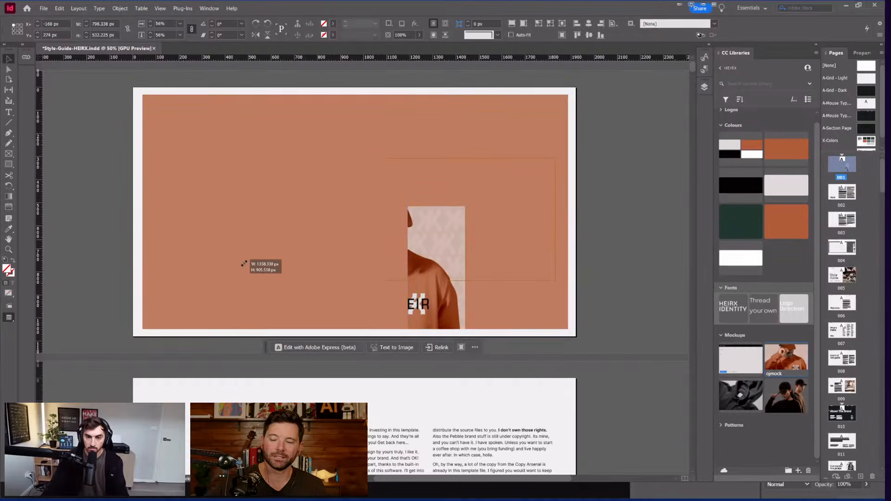
key(ctrl+z)
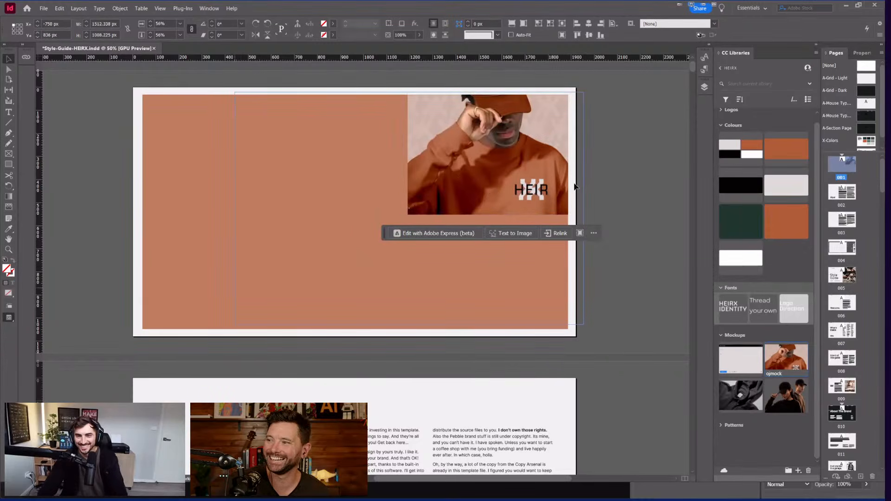
key(ctrl+z)
key(ctrl+z)
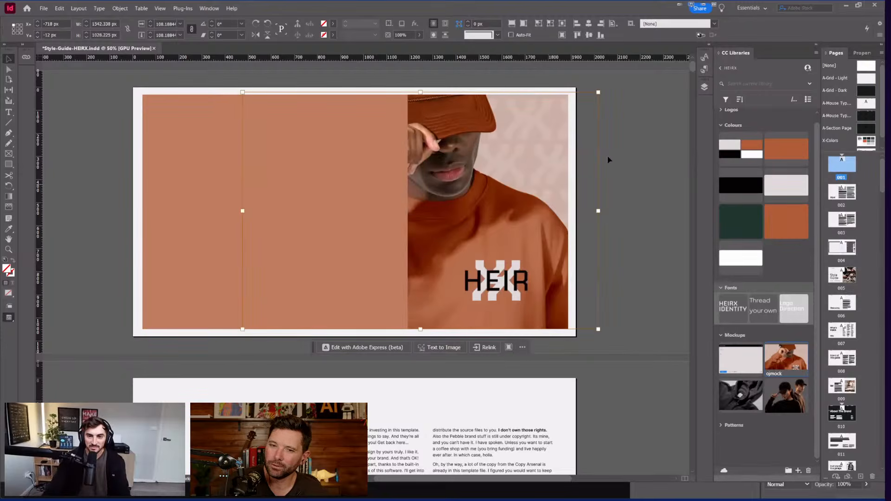
key(ctrl+z)
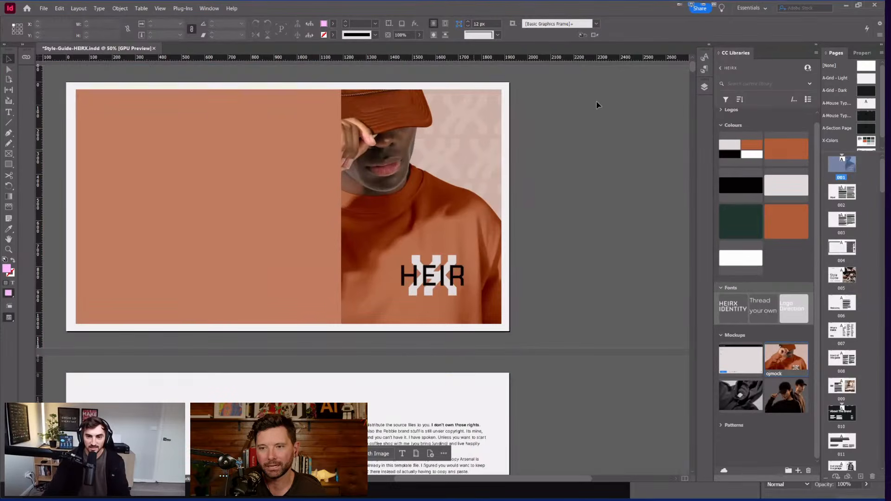
key(ctrl+z)
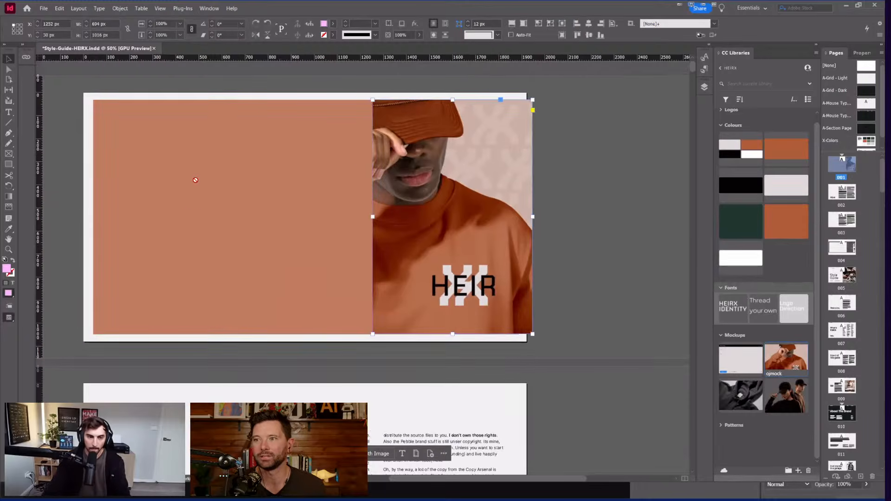
key(ctrl+z)
key(ctrl+z)
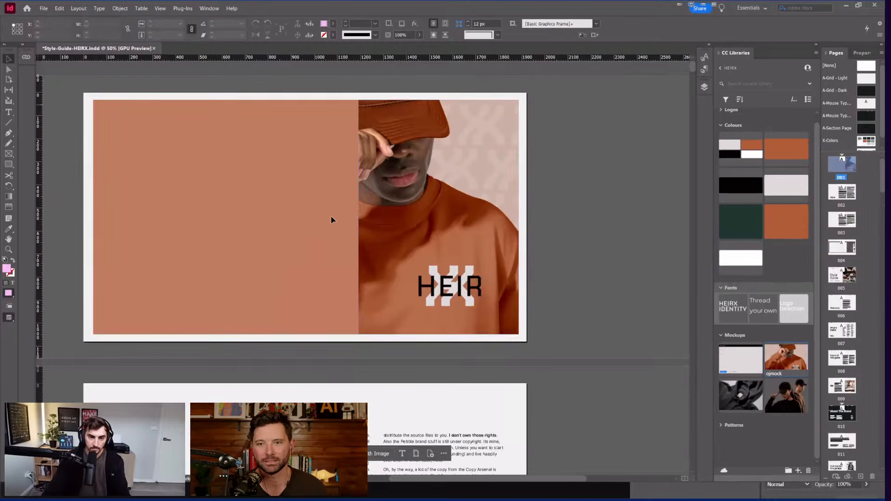
key(ctrl+z)
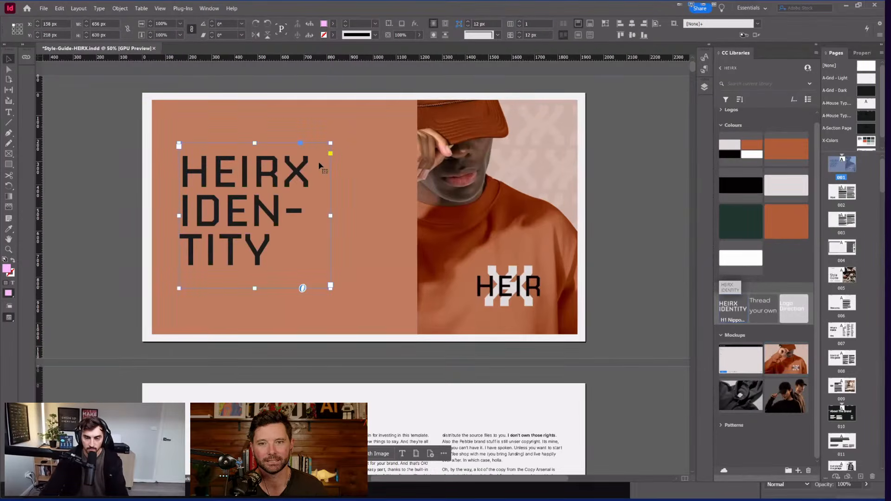
Step: Replace the word IDENTITY in the cover heading with GUIDELINES
key(ctrl+z)
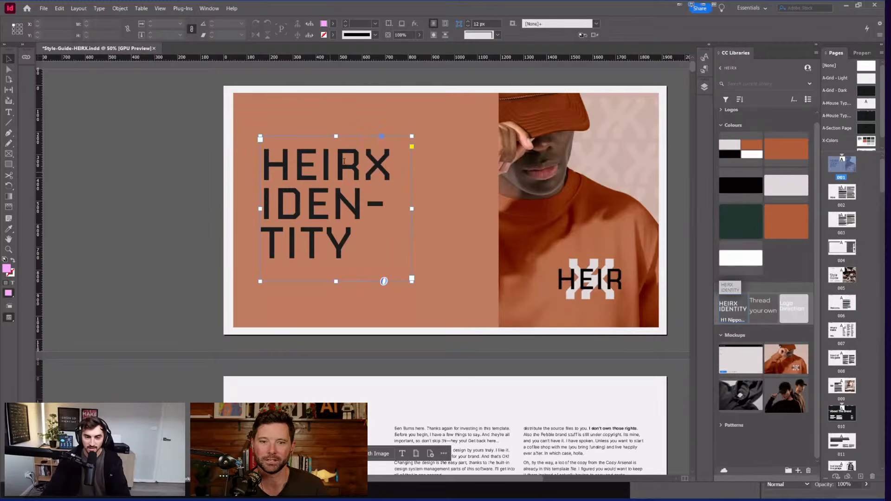
double_click(380, 174)
key(ctrl+a)
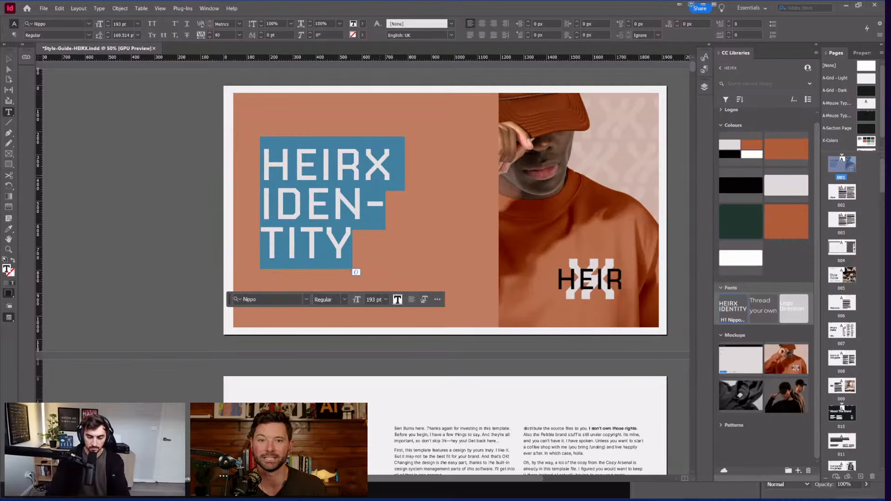
key(Right)
key(BackSpace)
key(BackSpace)
key(BackSpace)
key(BackSpace)
key(BackSpace)
key(BackSpace)
key(BackSpace)
key(BackSpace)
text(GUIDEL)
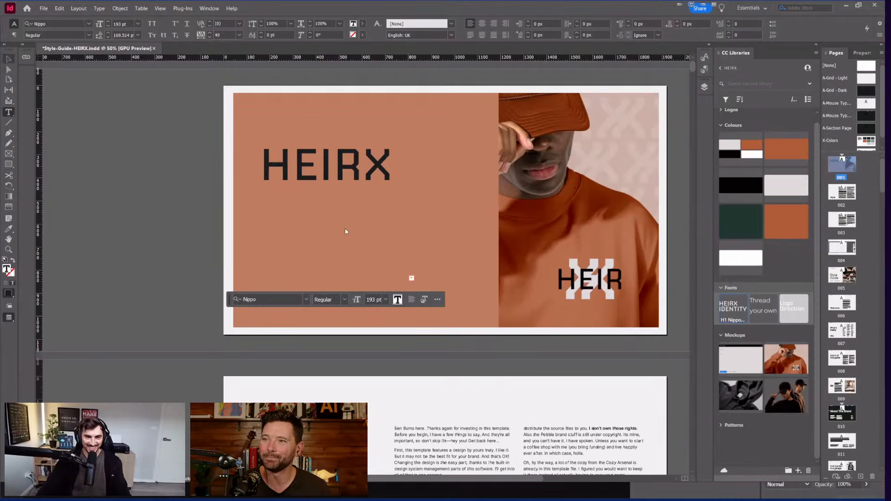
Step: Widen and shift the heading frame left, then trial size and letter changes to GUIDELINES, undoing each
key(Escape)
drag(412, 209, 491, 204)
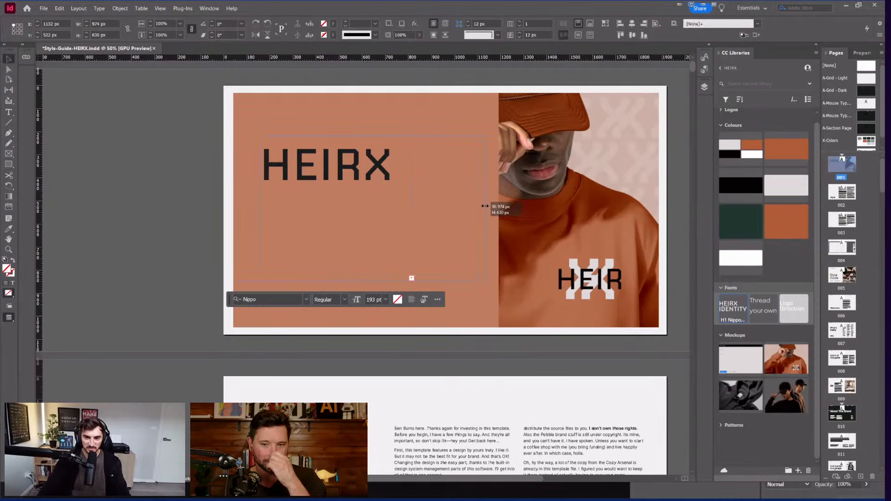
mouse_move(335, 204)
mouse_down()
mouse_move(321, 201)
mouse_move(330, 201)
mouse_up()
double_click(330, 205)
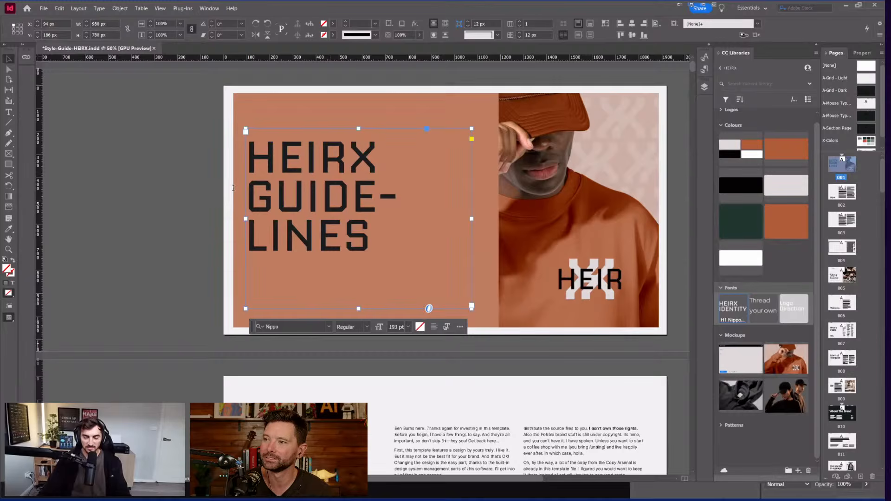
drag(234, 188, 374, 264)
key(ctrl+alt+shift+comma)
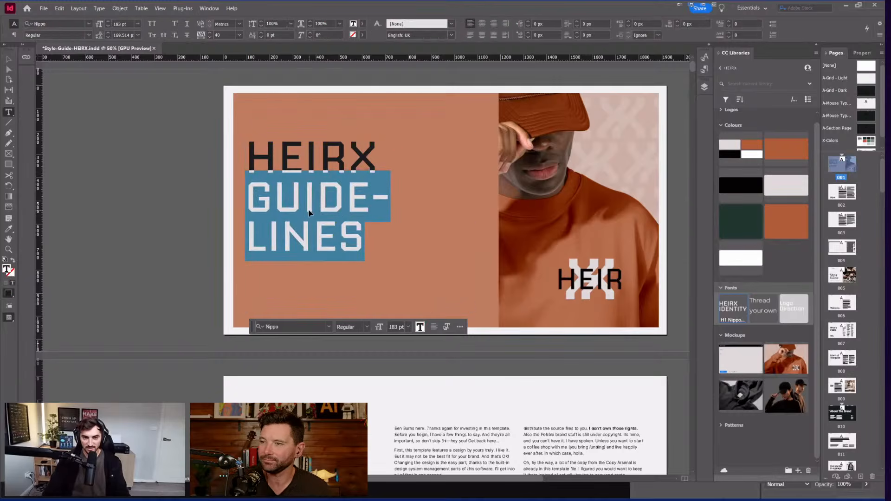
key(ctrl+z)
key(Right)
key(BackSpace)
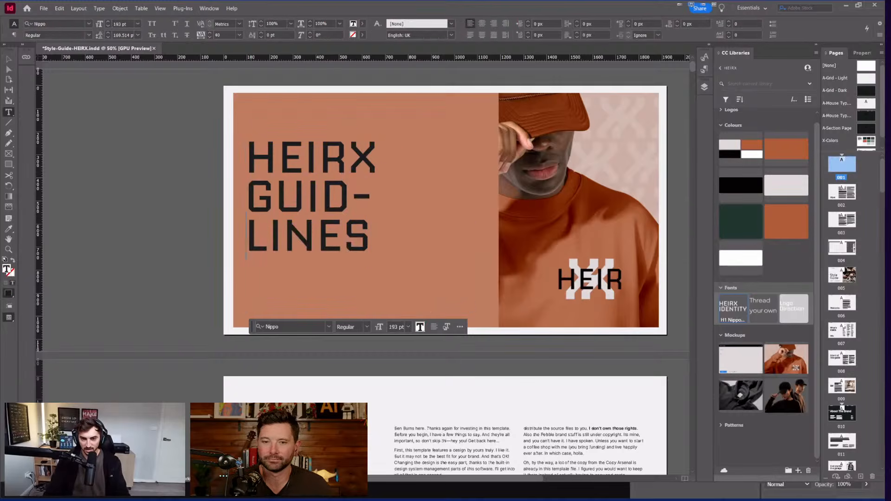
key(ctrl+z)
key(BackSpace)
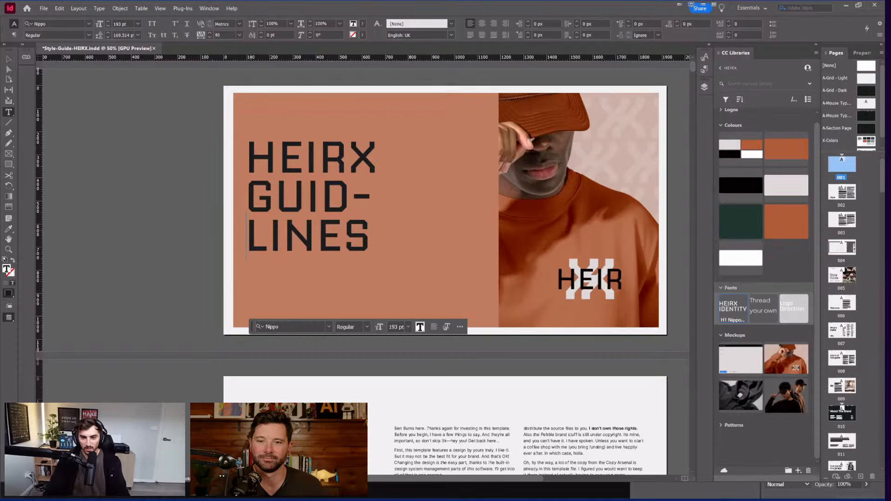
key(ctrl+z)
Step: Widen the heading frame so GUIDELINES fits one line, reduce it to 175 pt, and move it lower
key(Escape)
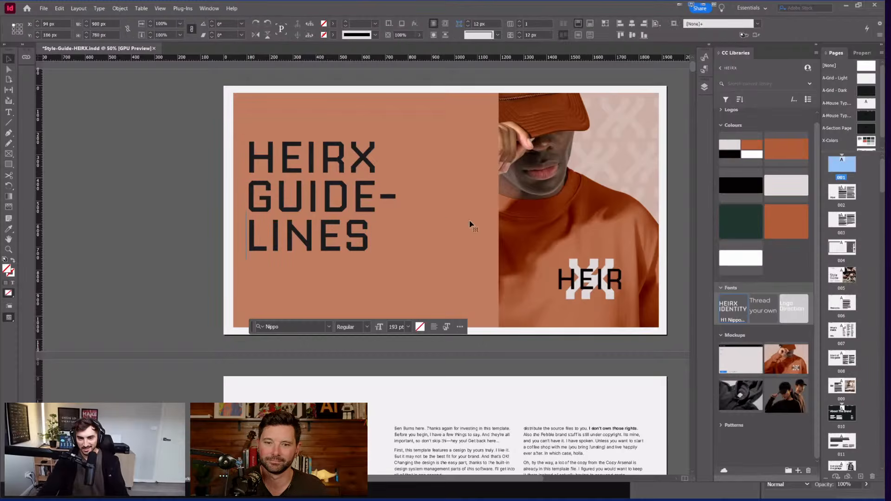
drag(473, 221, 600, 218)
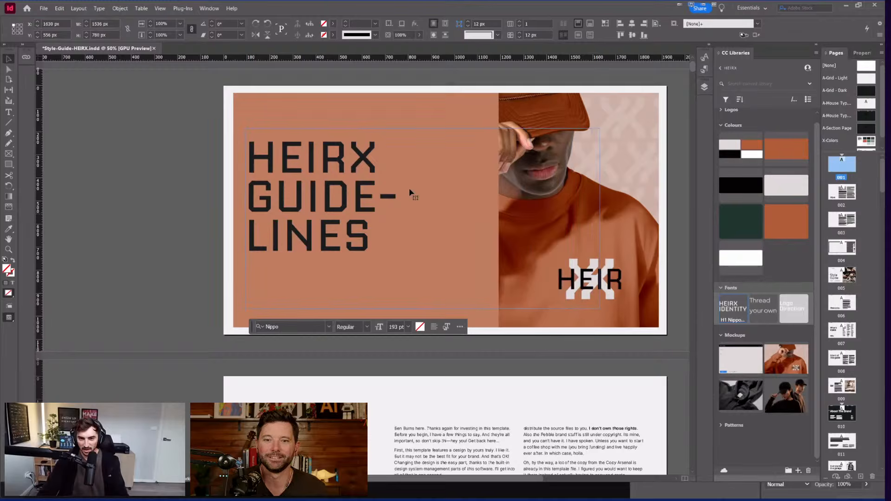
key(ctrl+shift+comma)
key(ctrl+shift+comma)
key(ctrl+shift+comma)
key(ctrl+shift+comma)
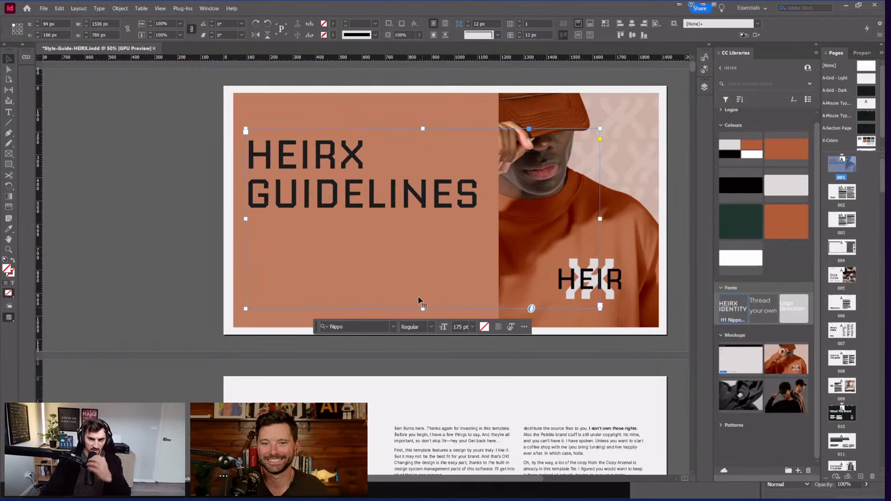
drag(332, 155, 327, 192)
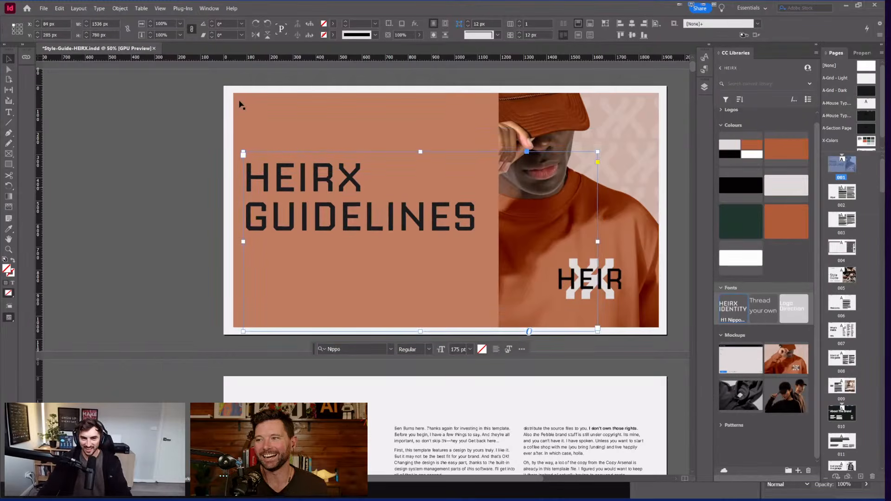
click(284, 209)
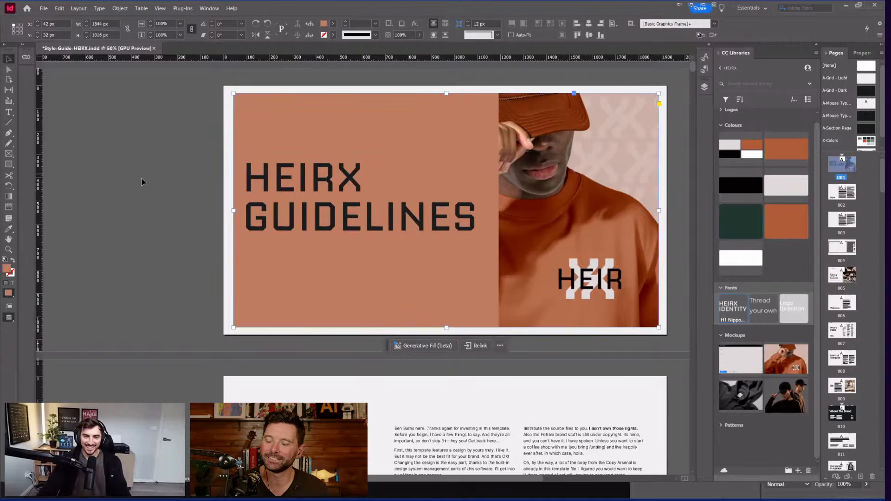
Step: Place the horizontal HEIRX logo from the CC Libraries Logos group at the cover's top-left
click(191, 159)
scroll(764, 244, right, 2)
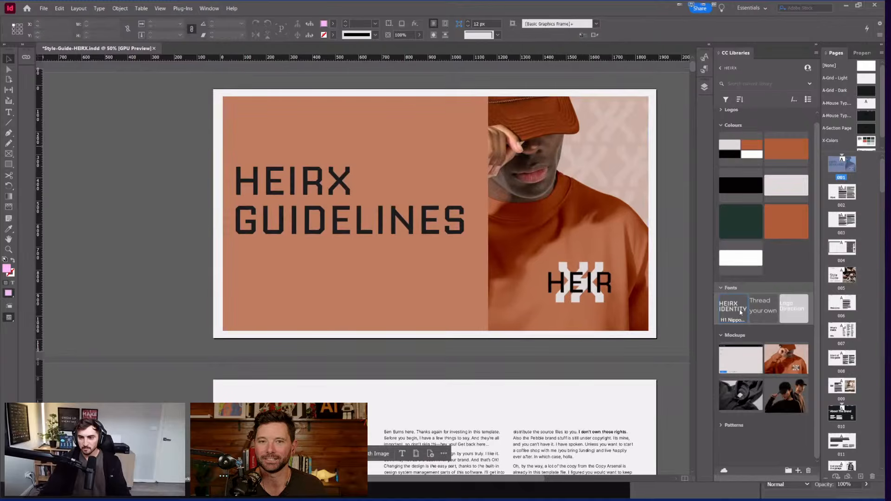
scroll(741, 102, up, 1)
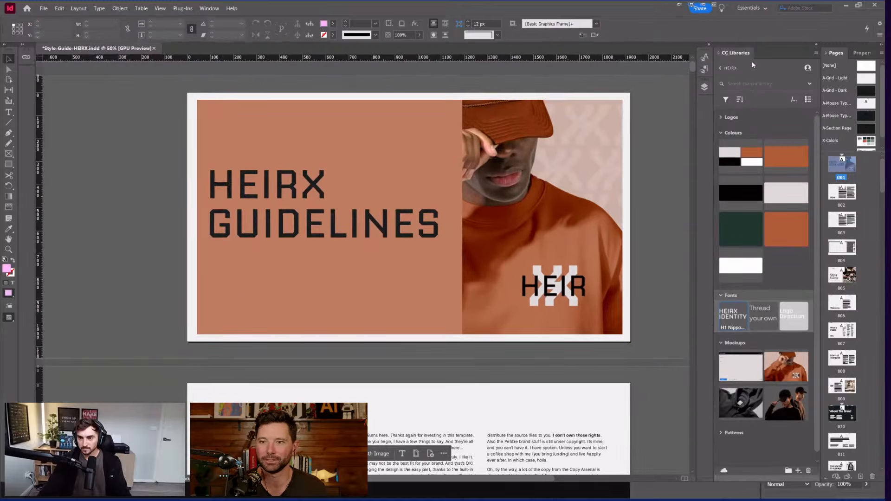
click(731, 118)
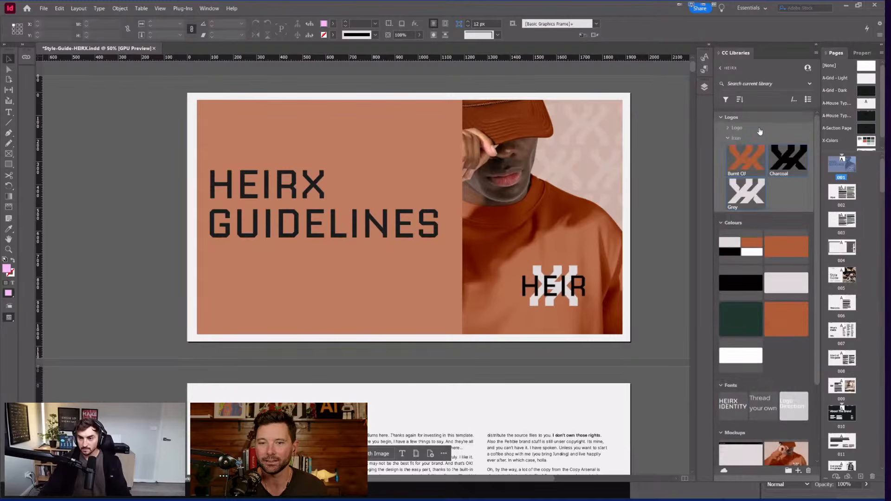
click(729, 128)
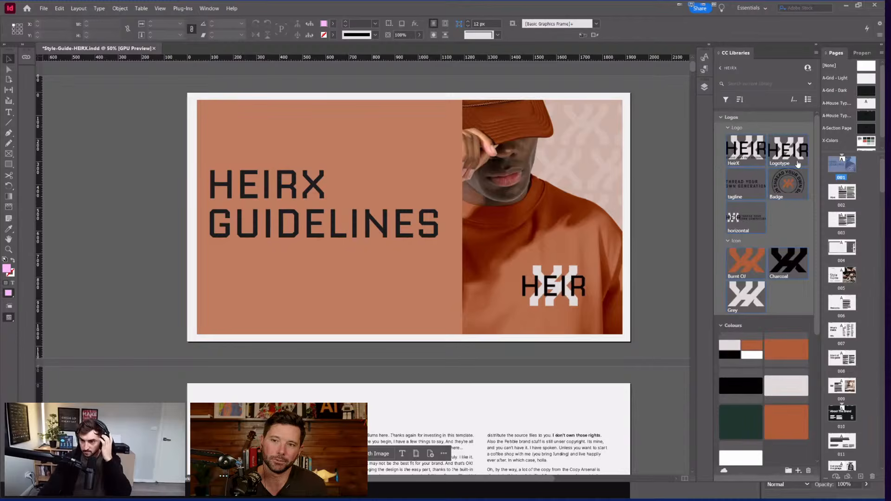
drag(796, 163, 299, 150)
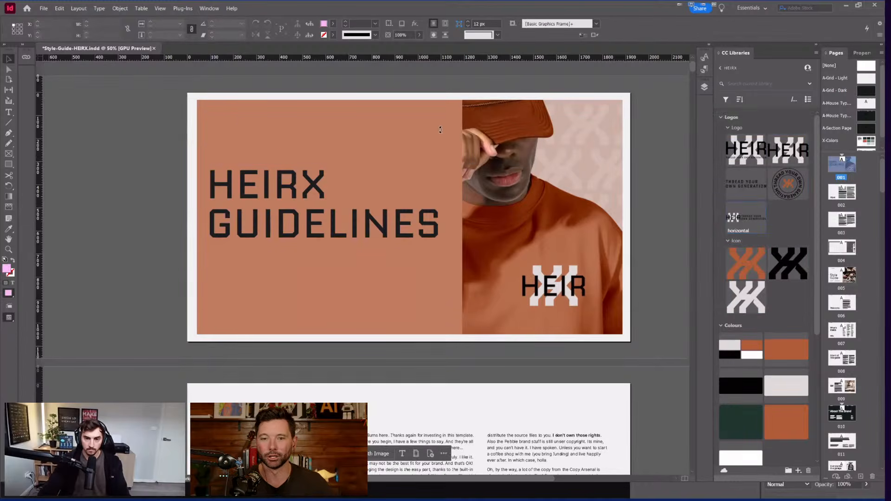
drag(440, 130, 470, 141)
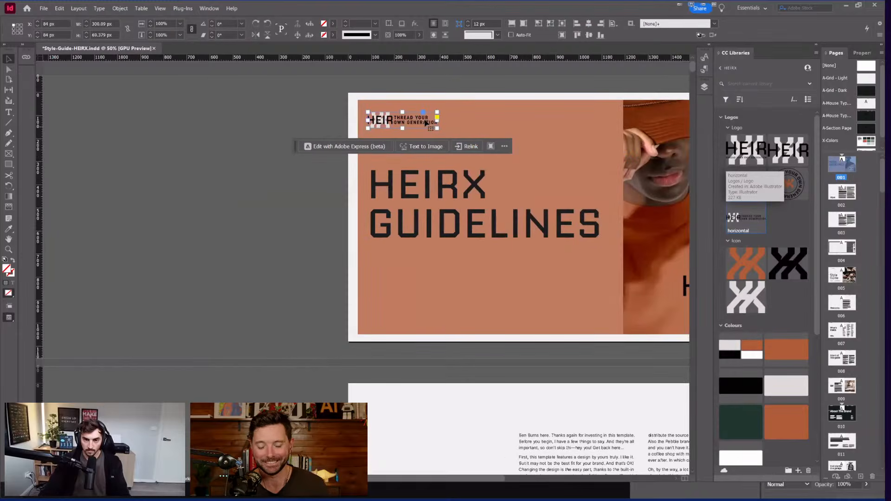
Step: Enlarge the logo frame and fit the logo artwork to fill it
drag(438, 128, 473, 136)
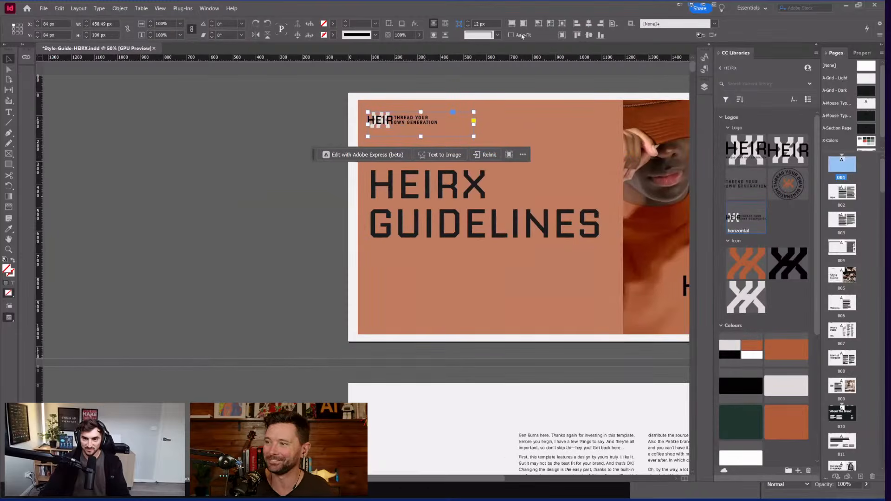
scroll(632, 123, left, 3)
click(511, 23)
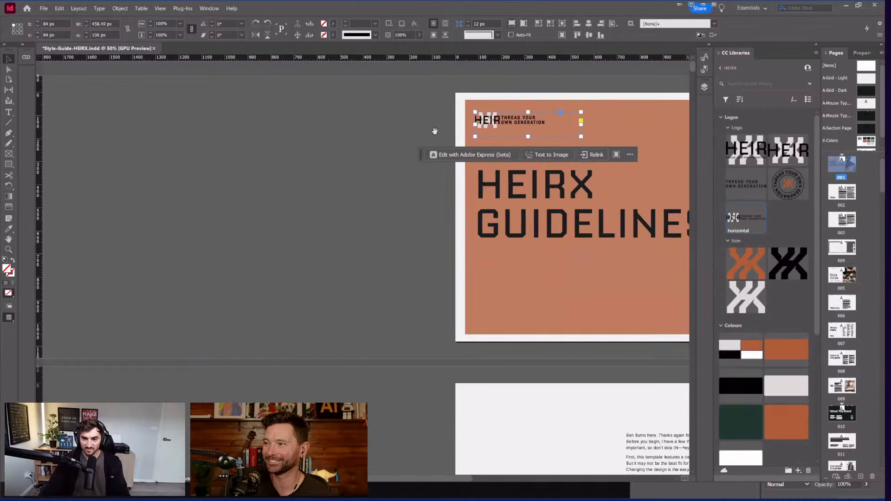
scroll(355, 185, left, 1)
click(354, 185)
scroll(302, 123, right, 6)
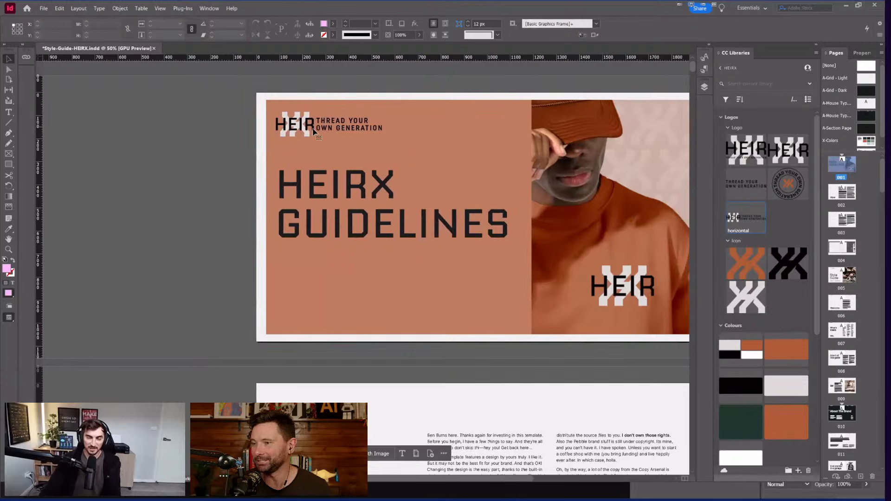
Step: Nudge the logo slightly to the right above the heading
click(311, 132)
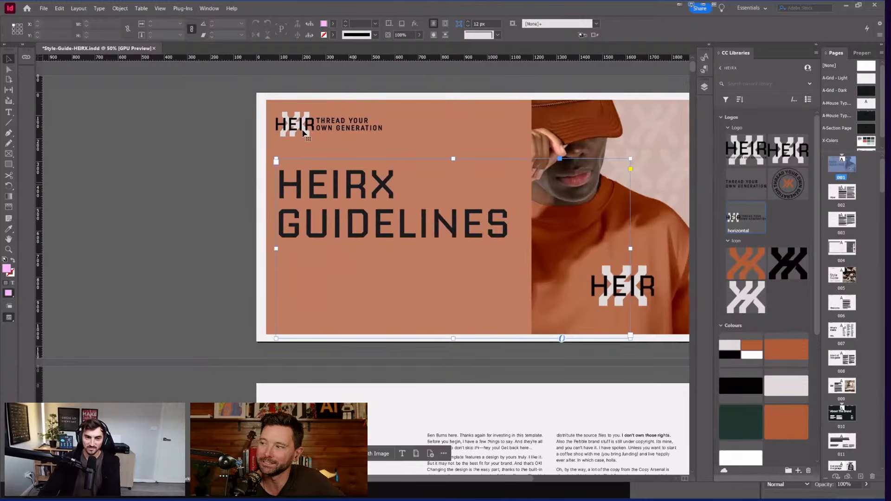
click(310, 134)
key(shift+Right)
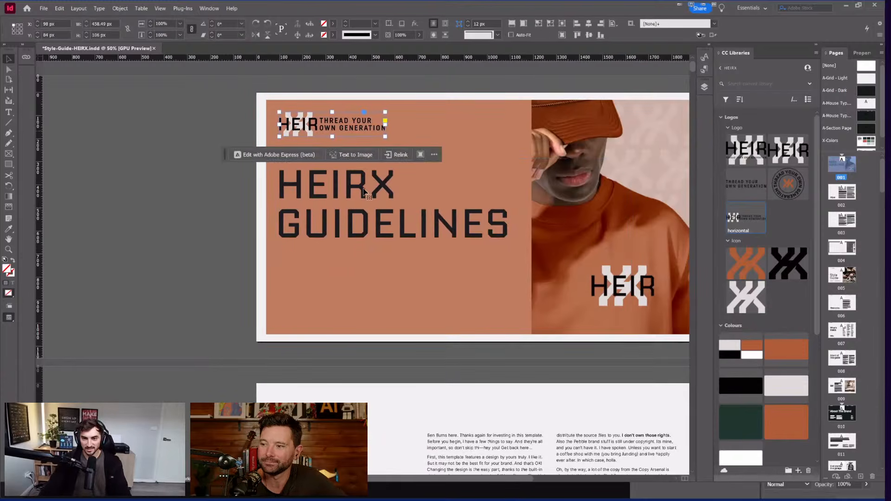
click(369, 191)
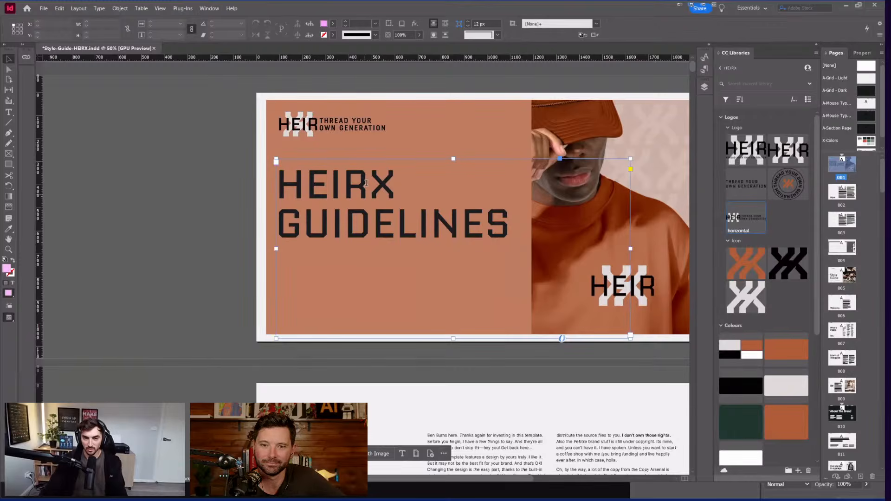
Step: Select the whole heading text and apply the Forest Green library colour
double_click(366, 183)
text(T)
key(ctrl+a)
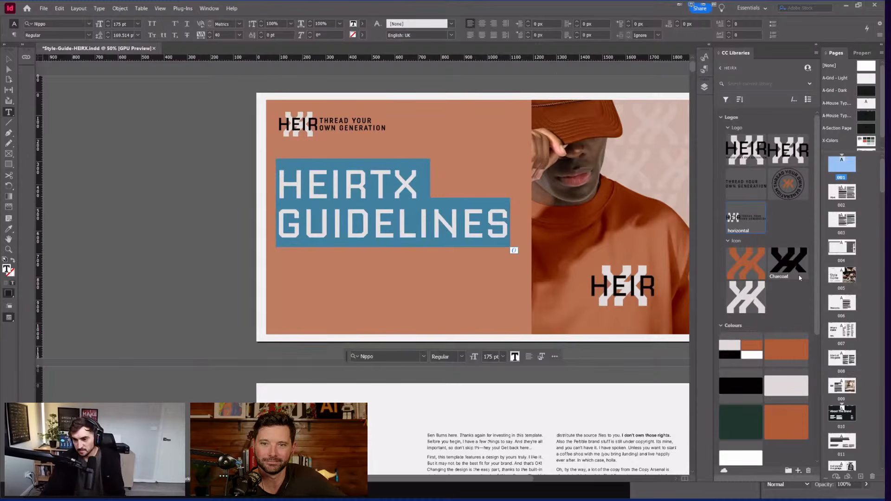
click(741, 421)
click(419, 228)
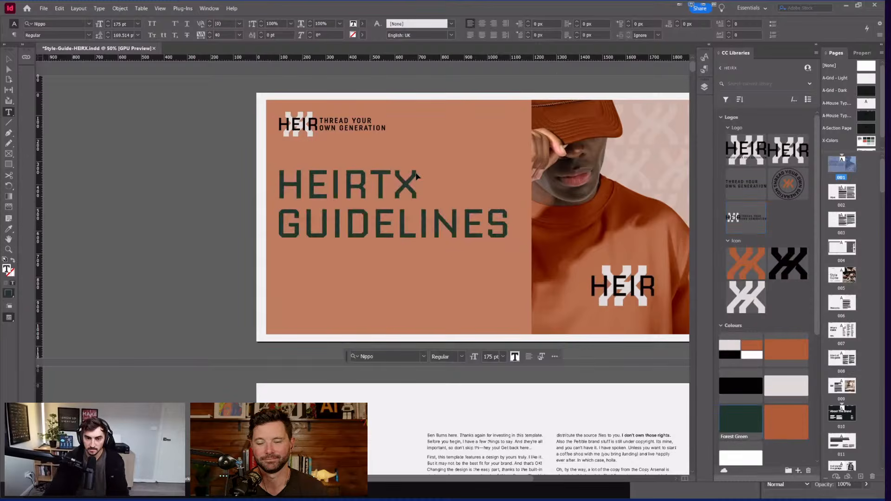
drag(420, 227, 482, 197)
Step: Remove the stray T from HEIRTX and apply the orange library swatch to the heading
click(427, 183)
key(ctrl+equal)
key(Delete)
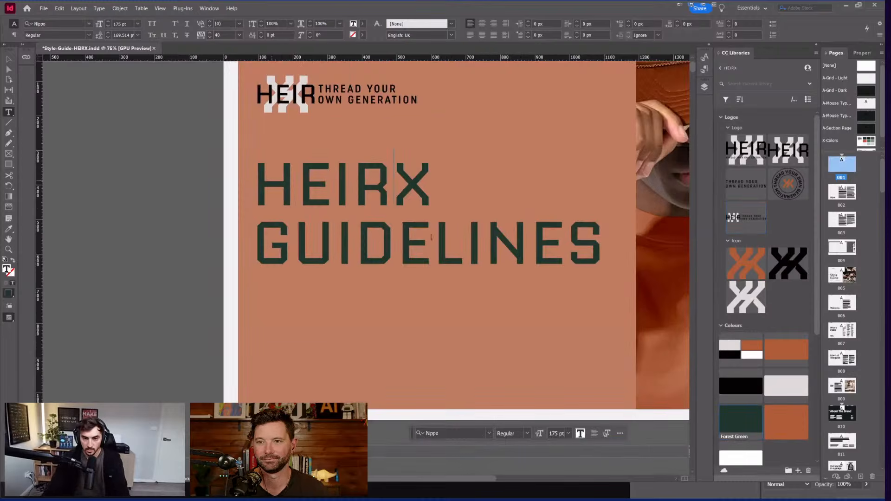
key(ctrl+a)
click(787, 422)
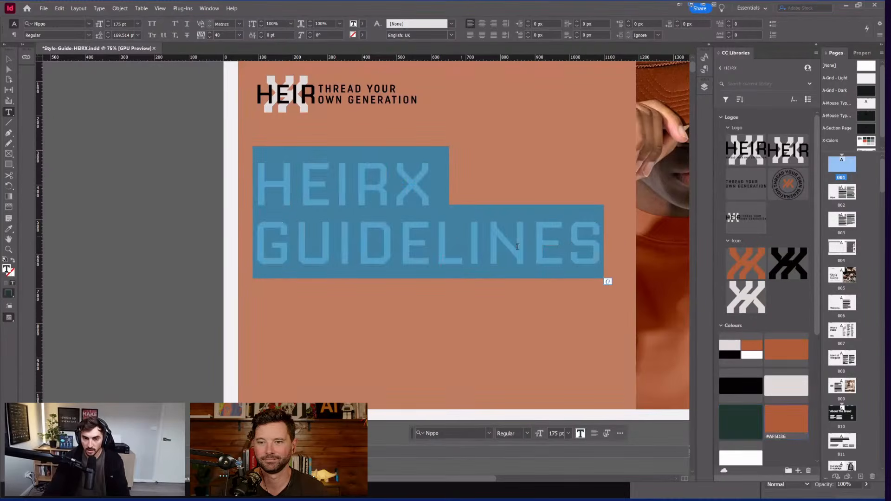
Step: Reselect the entire heading and settle on the burnt-orange library colour, then exit text editing
click(273, 179)
drag(272, 180, 607, 281)
click(747, 423)
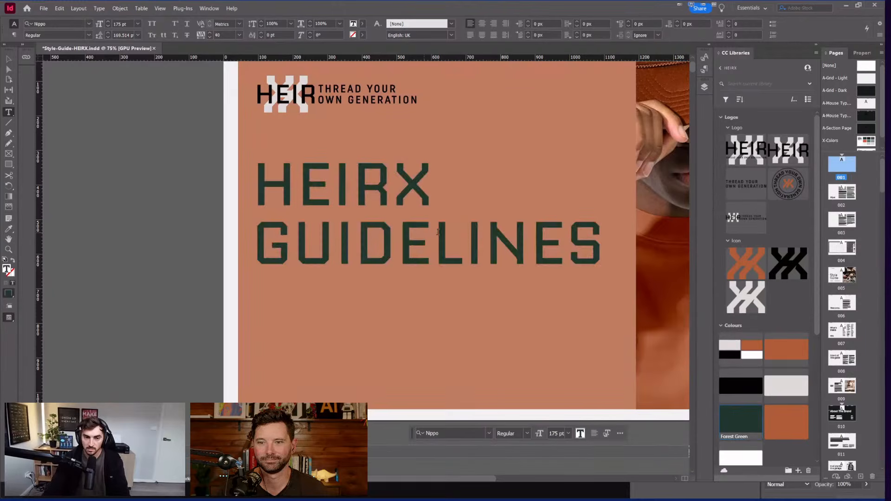
key(ctrl+a)
click(786, 422)
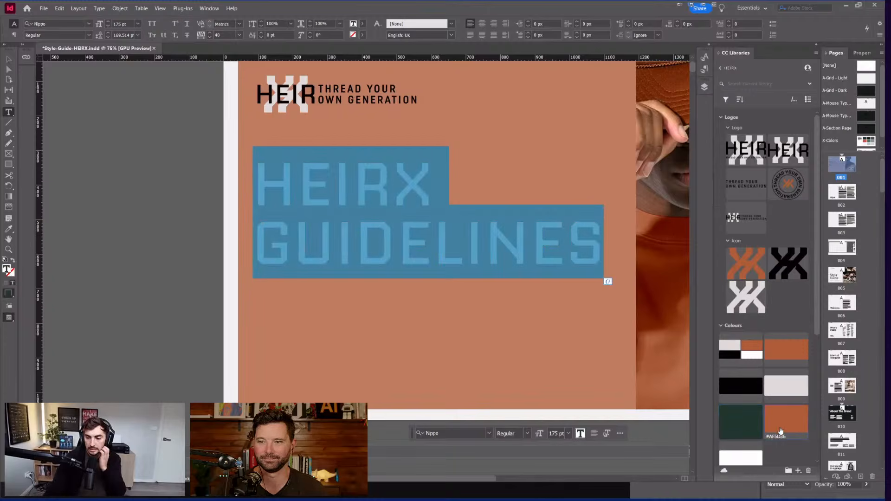
click(258, 188)
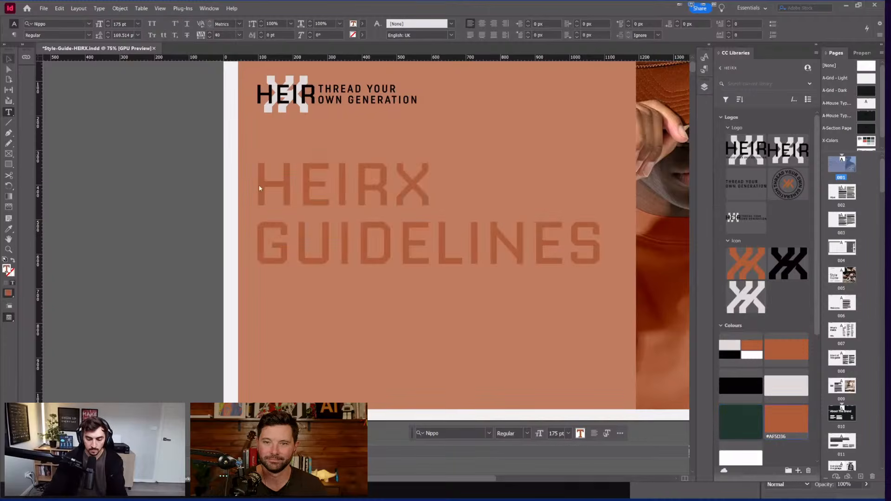
key(Escape)
Step: Move the Pebble White colour into the library's Colours group
key(i)
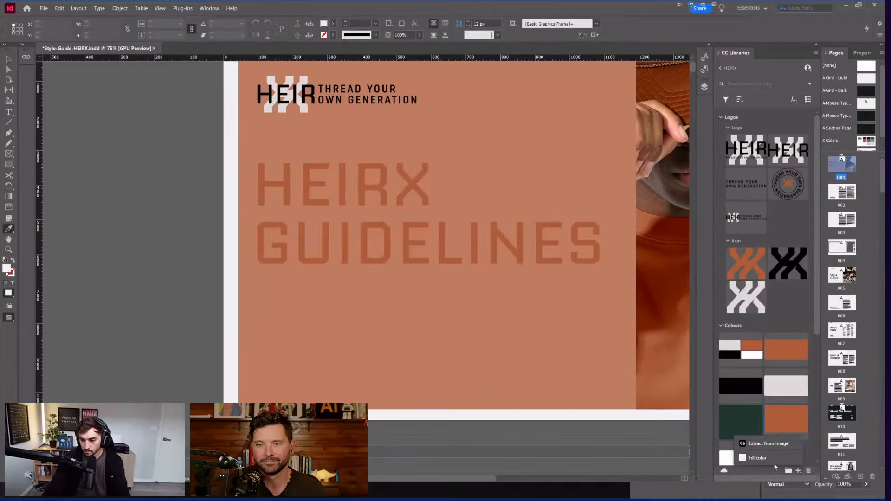
scroll(771, 446, down, 5)
scroll(415, 320, down, 2)
scroll(415, 320, right, 4)
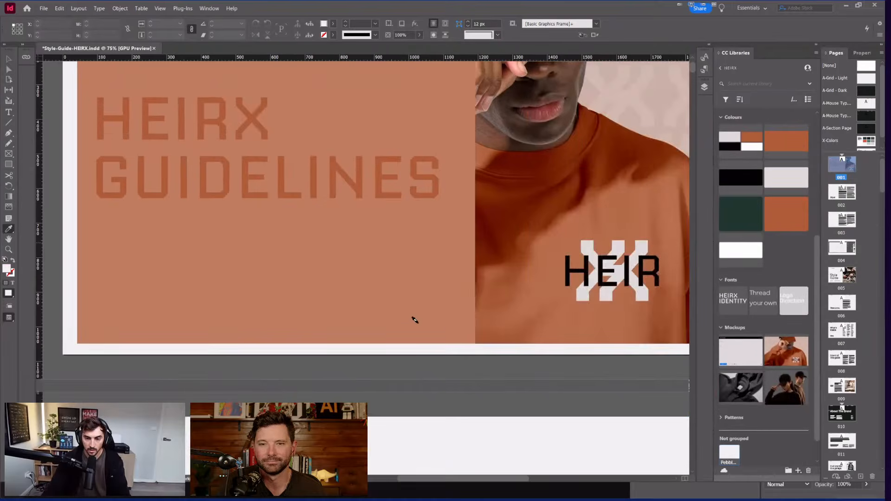
drag(757, 345, 787, 165)
scroll(799, 260, up, 3)
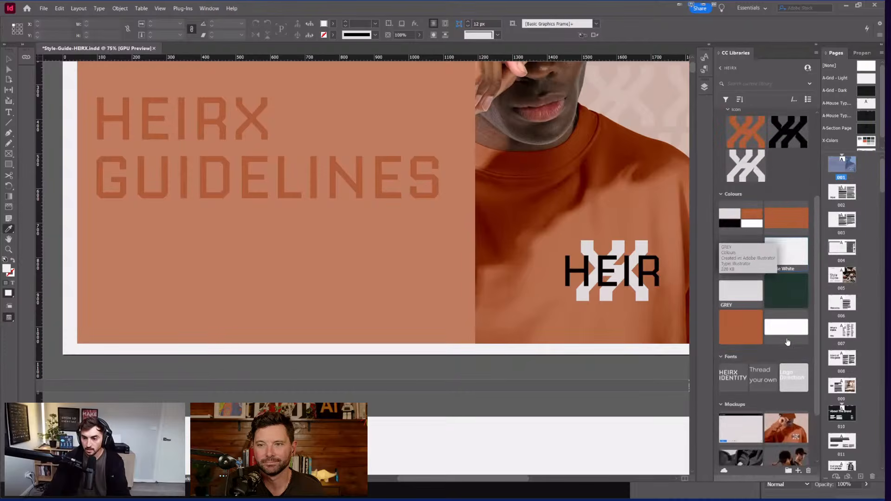
drag(784, 251, 785, 336)
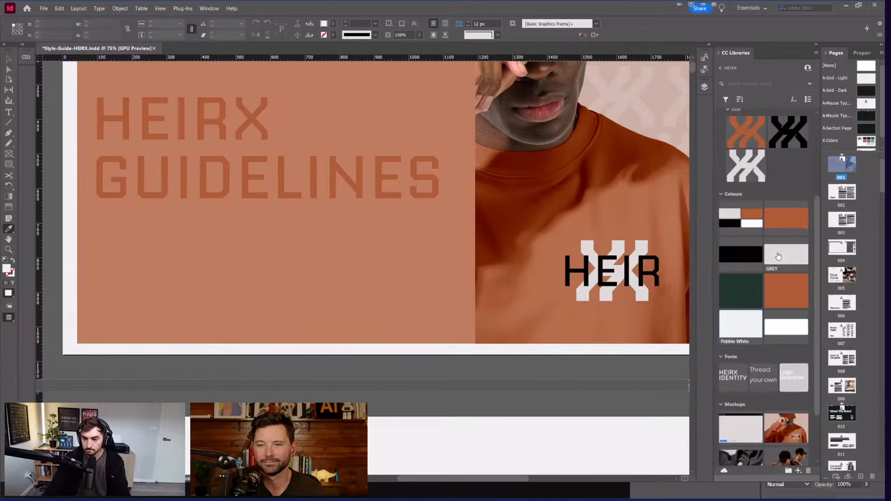
Step: Delete the Charcoal, Burnt OJ and GREY swatches from the library
right_click(738, 264)
click(761, 379)
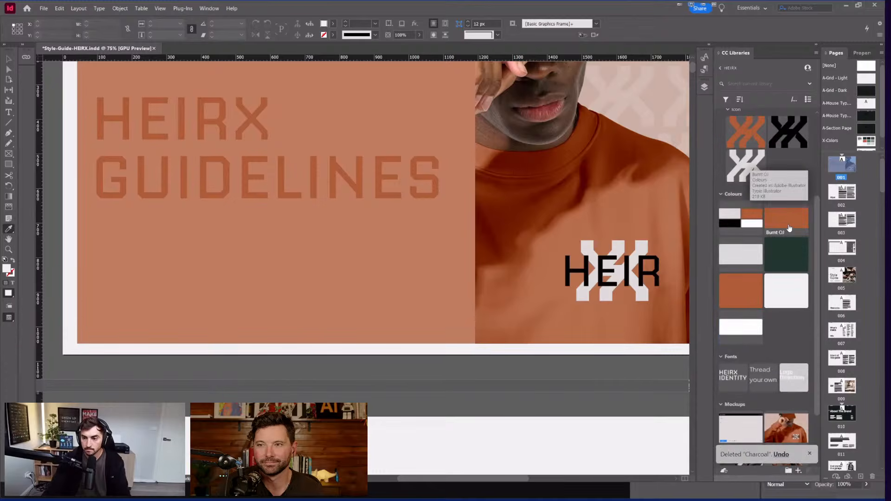
click(806, 339)
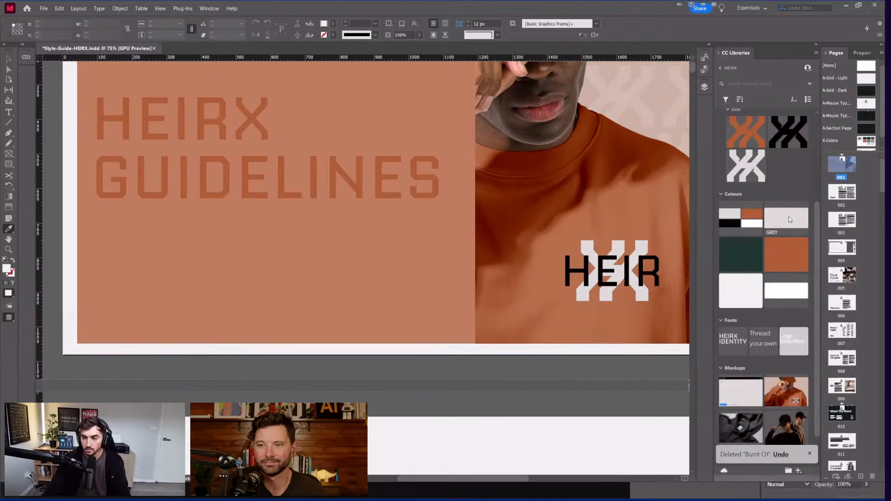
right_click(789, 216)
click(807, 331)
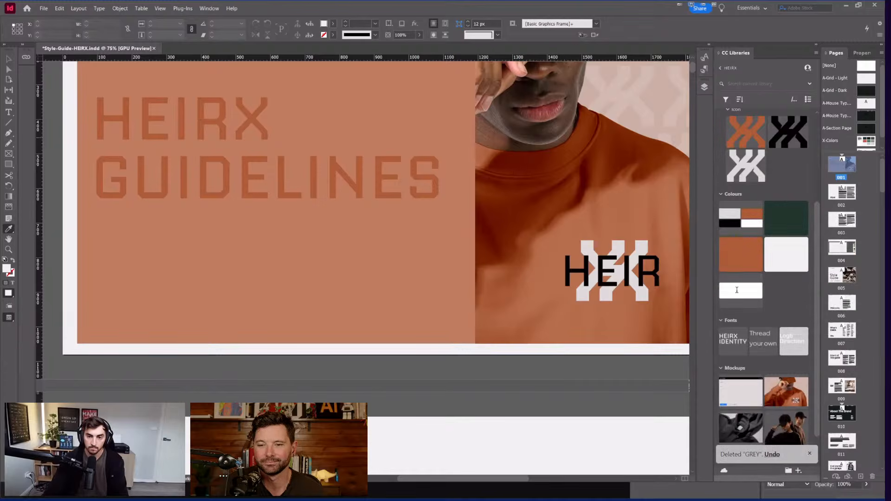
Step: Select all the HEIRX GUIDELINES heading text and apply the Pebble White library swatch
double_click(433, 178)
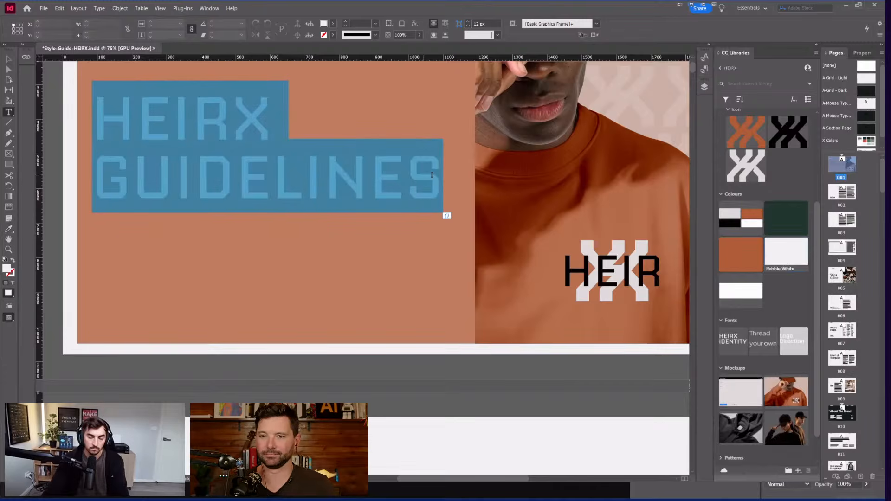
click(432, 178)
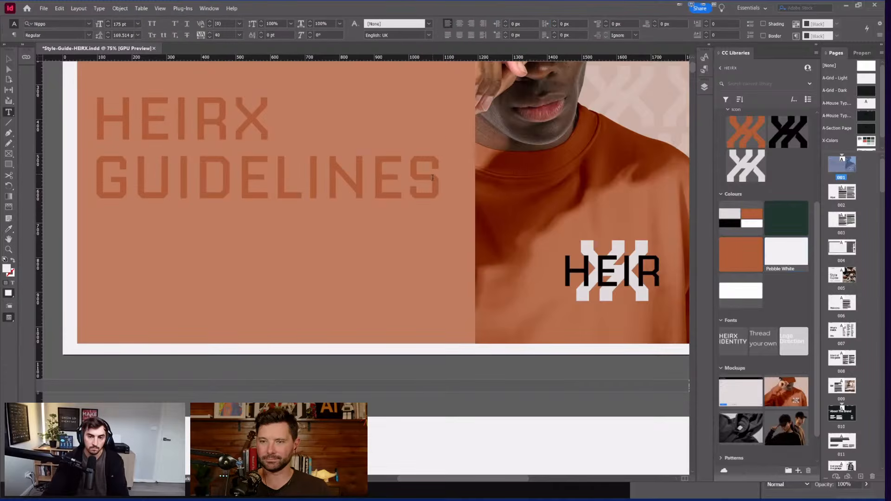
click(137, 123)
scroll(122, 222, up, 3)
drag(95, 241, 505, 322)
click(793, 254)
click(327, 316)
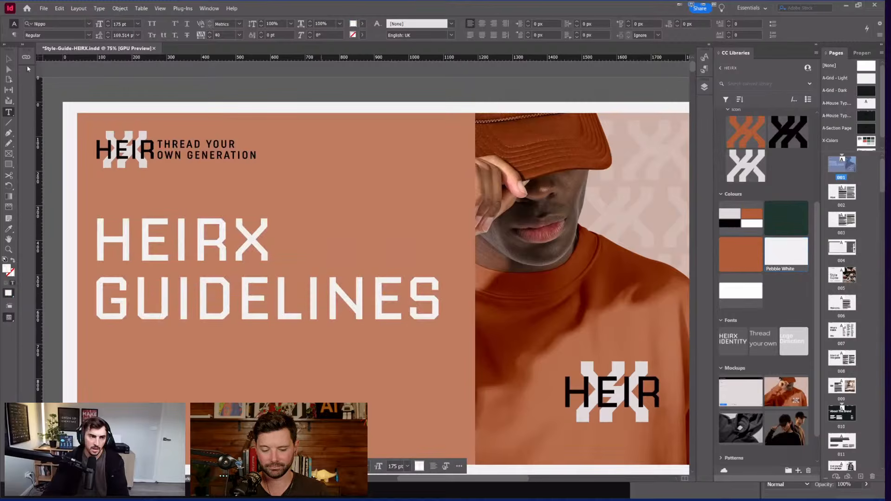
key(Escape)
drag(60, 91, 121, 95)
scroll(120, 95, down, 1)
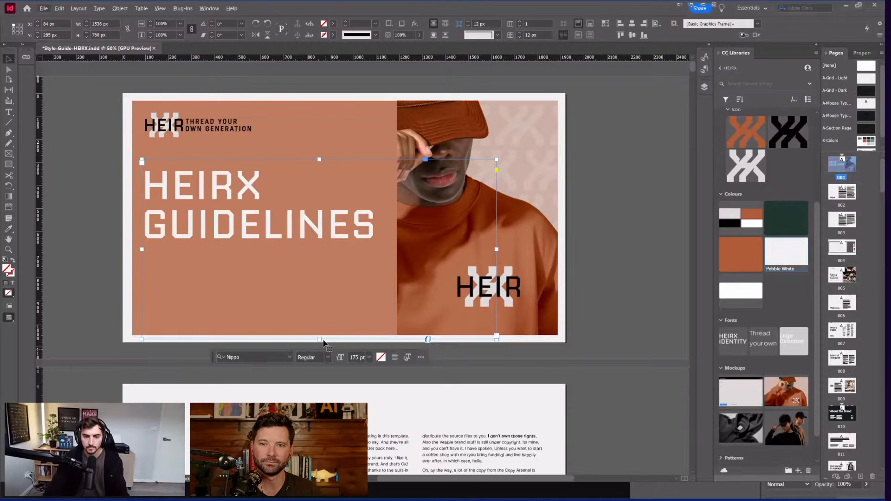
Step: Set the headline frame height to 507 px, deselect it, and hide panels to preview the cover
drag(323, 342, 320, 258)
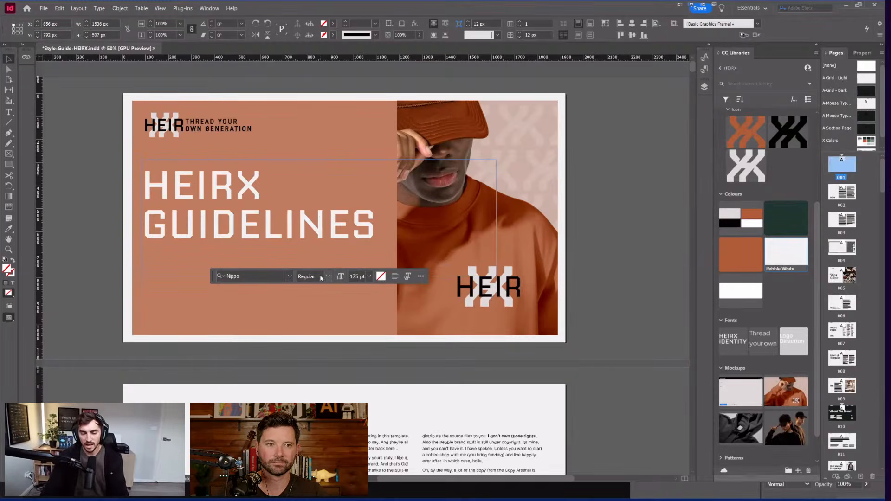
drag(320, 258, 319, 277)
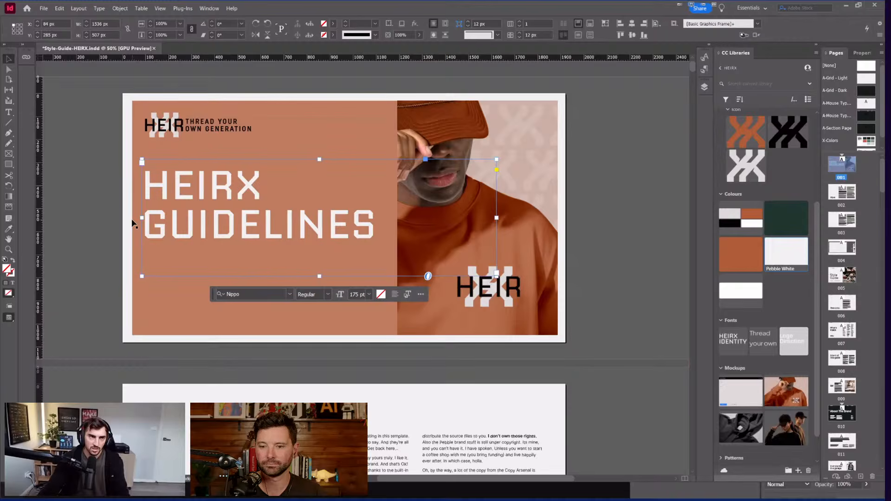
key(ctrl+equal)
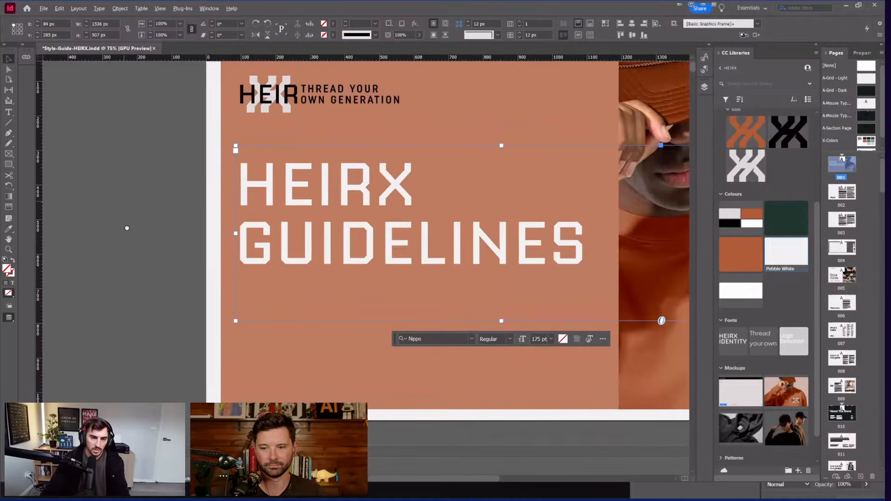
scroll(154, 200, right, 2)
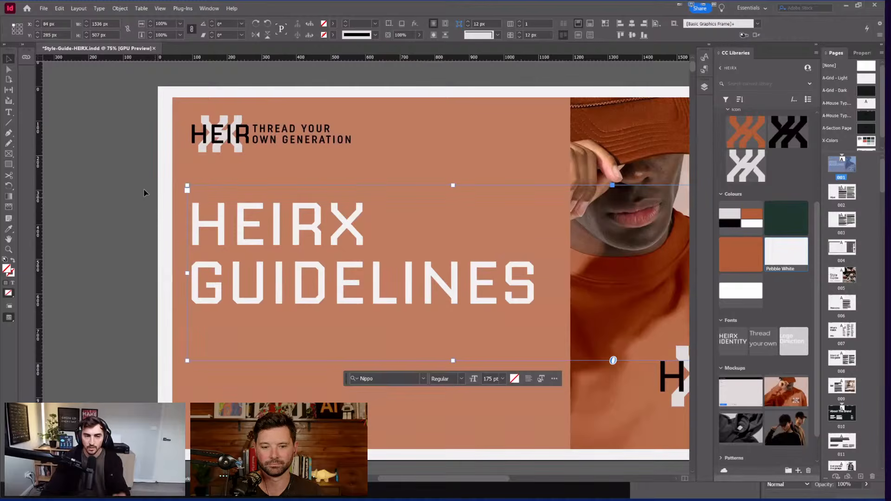
key(ctrl+shift+a)
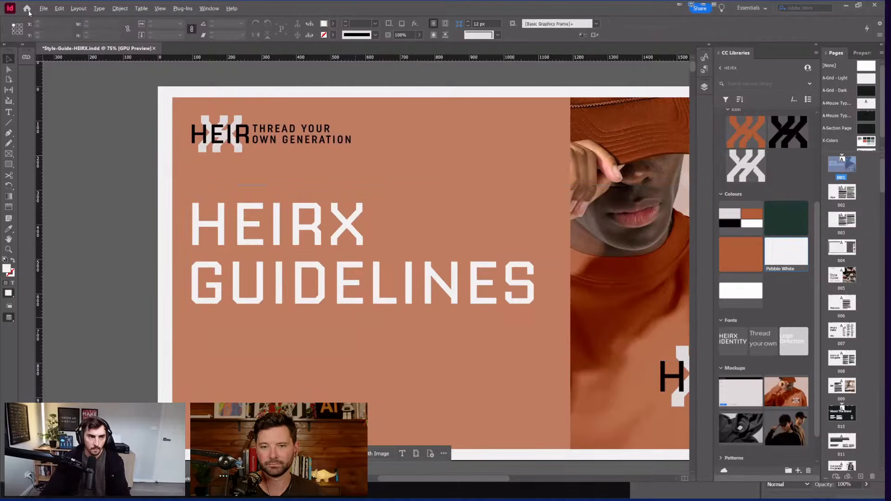
key(ctrl+minus)
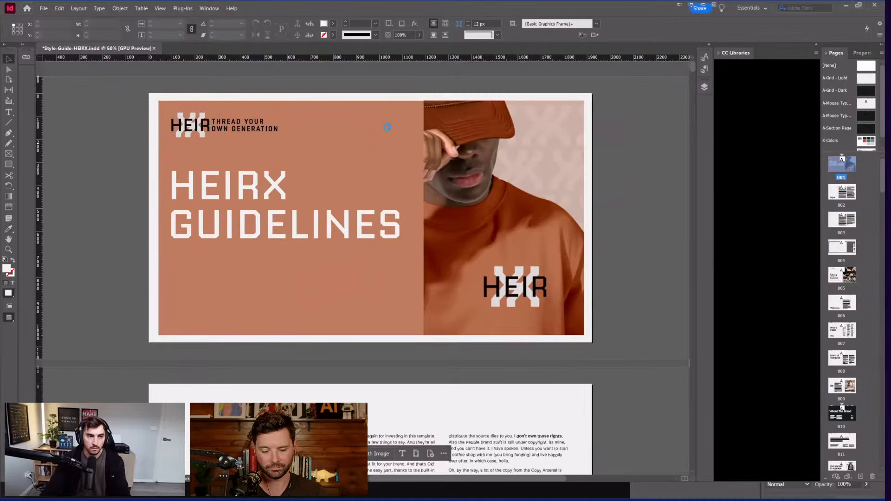
key(Tab)
Step: Switch over to Illustrator and leave the HEIRX_LogoDeck document for the palette reference file
key(super)
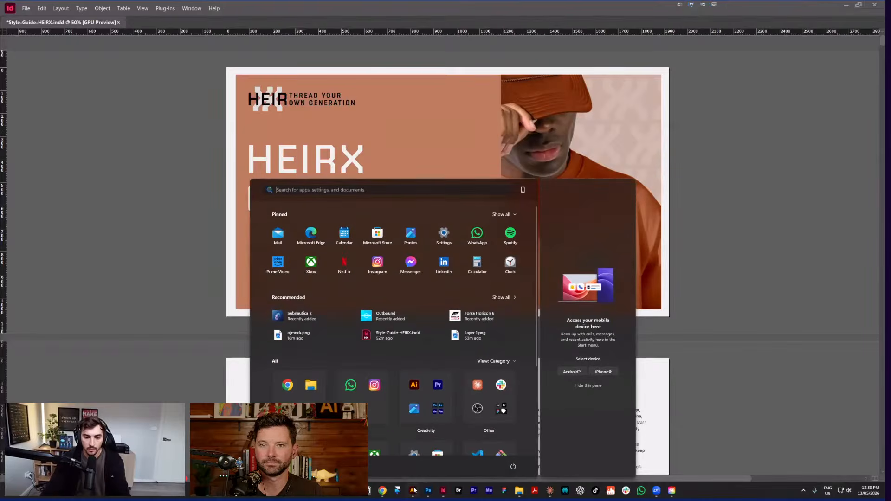
key(Escape)
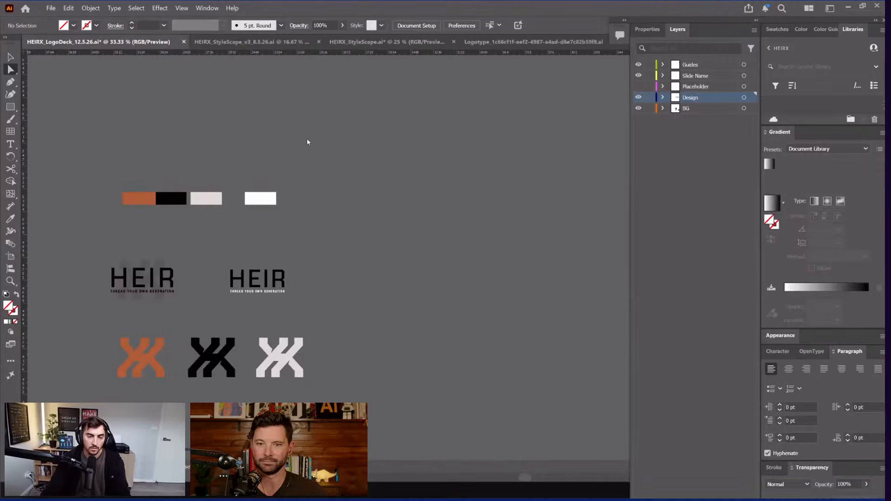
scroll(312, 144, left, 2)
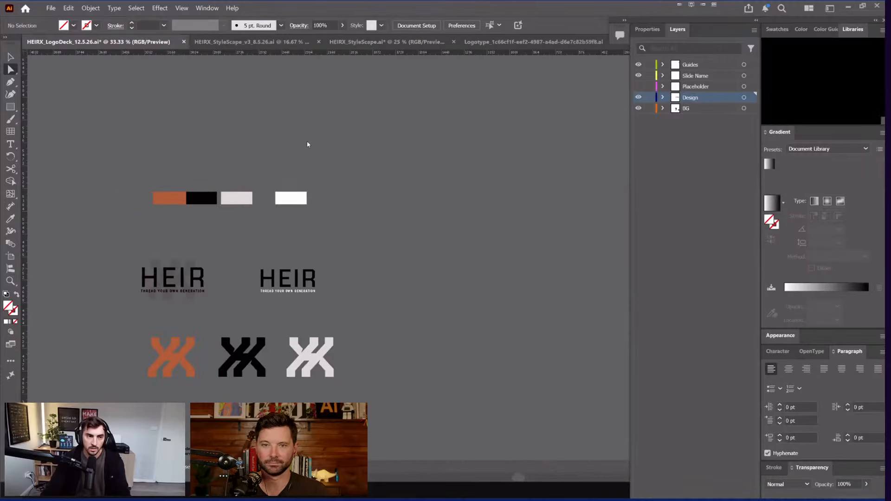
key(ctrl+o)
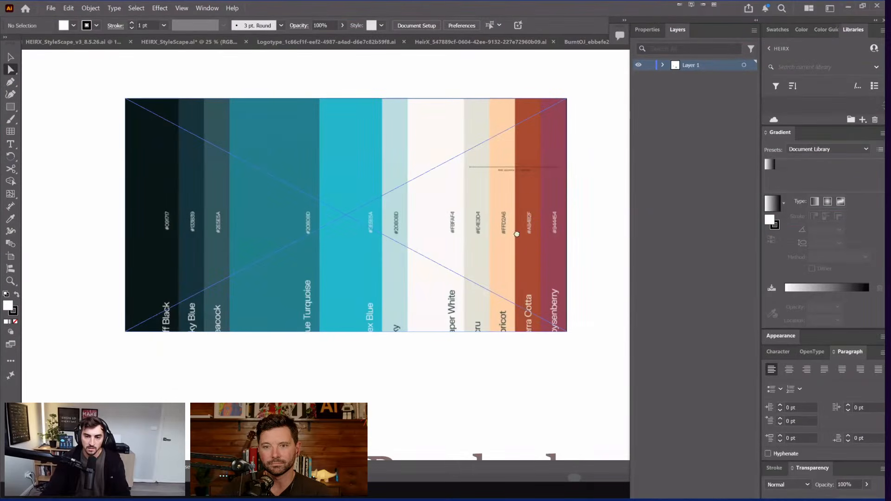
Step: Bring the colour squares into view and lighten the cyan square to about half tint
drag(599, 232, 344, 157)
drag(459, 168, 312, 237)
click(245, 209)
key(ctrl+plus)
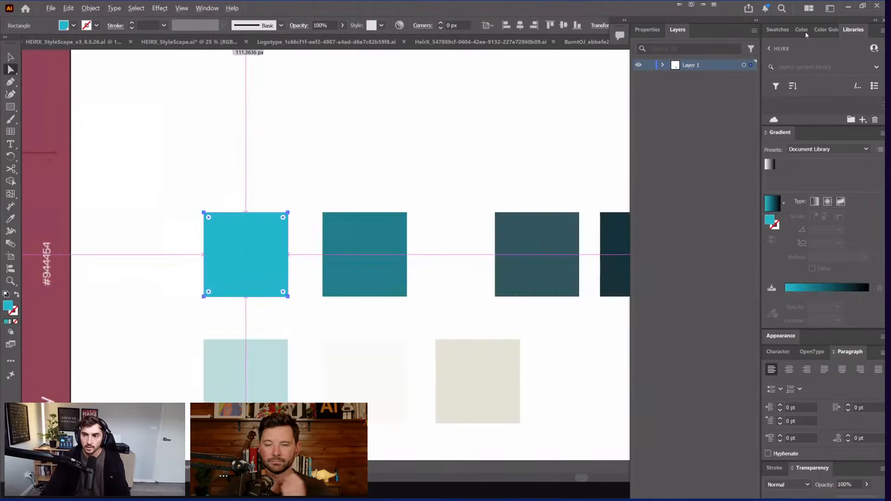
click(806, 32)
mouse_move(851, 72)
mouse_down()
mouse_move(824, 72)
mouse_move(838, 73)
mouse_up()
Step: Inspect the teal square, then move all eight colour squares right and scale them down
click(352, 226)
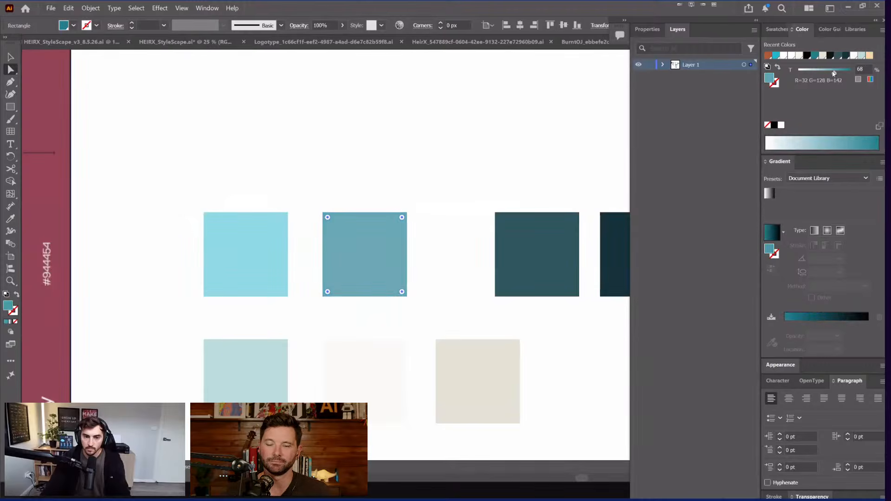
click(465, 188)
drag(466, 188, 359, 138)
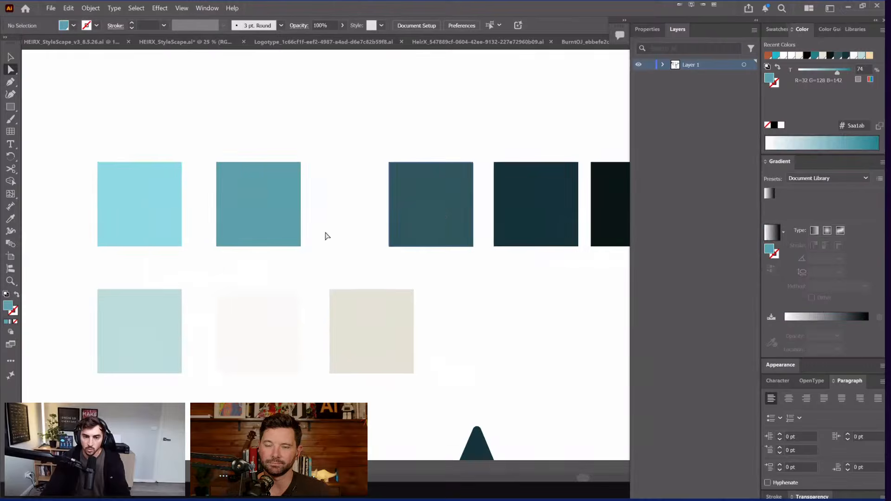
scroll(360, 138, down, 2)
mouse_move(350, 204)
mouse_down()
mouse_move(535, 132)
mouse_move(196, 259)
mouse_up()
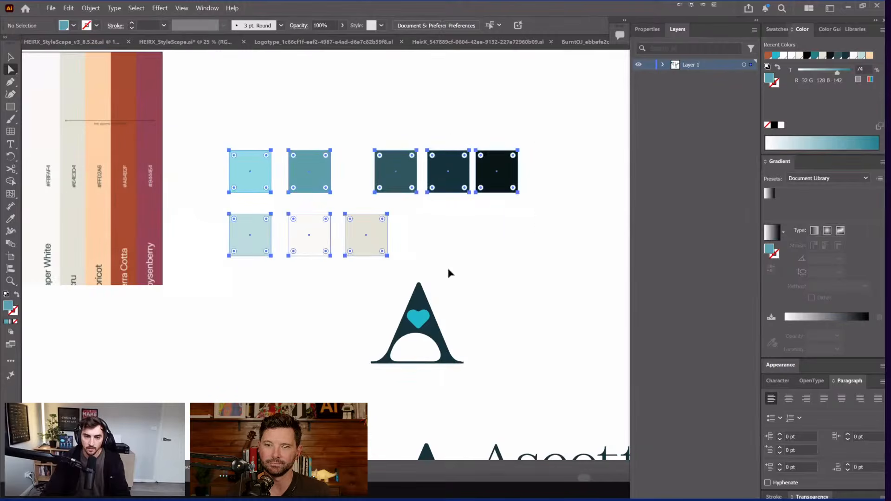
drag(396, 170, 452, 172)
key(v)
drag(284, 205, 328, 195)
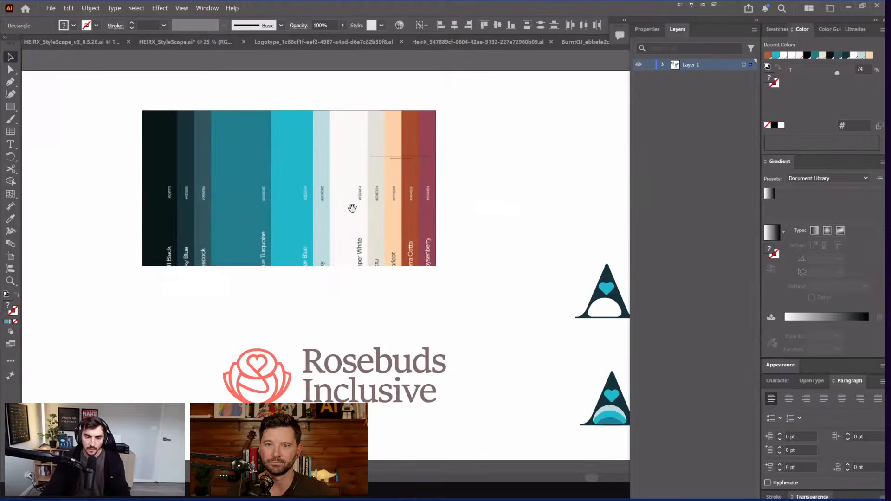
Step: Pan the canvas across to the Ascott logo artboards
drag(351, 205, 370, 255)
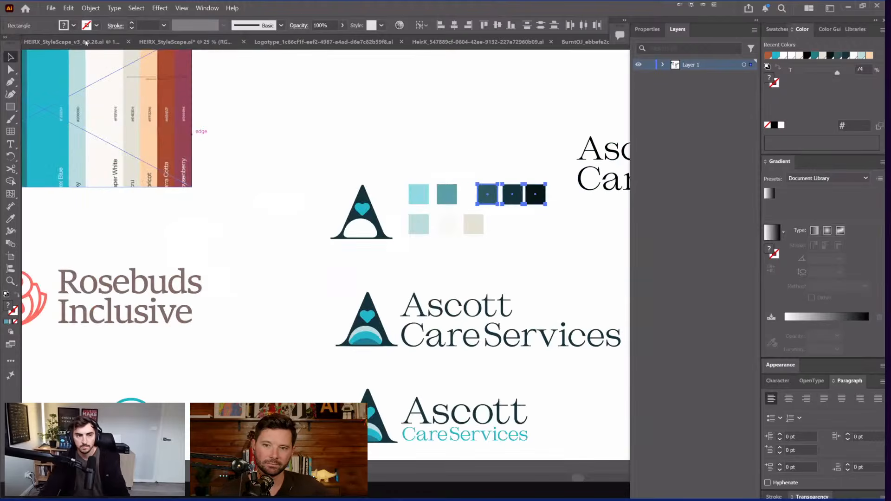
drag(332, 185, 346, 127)
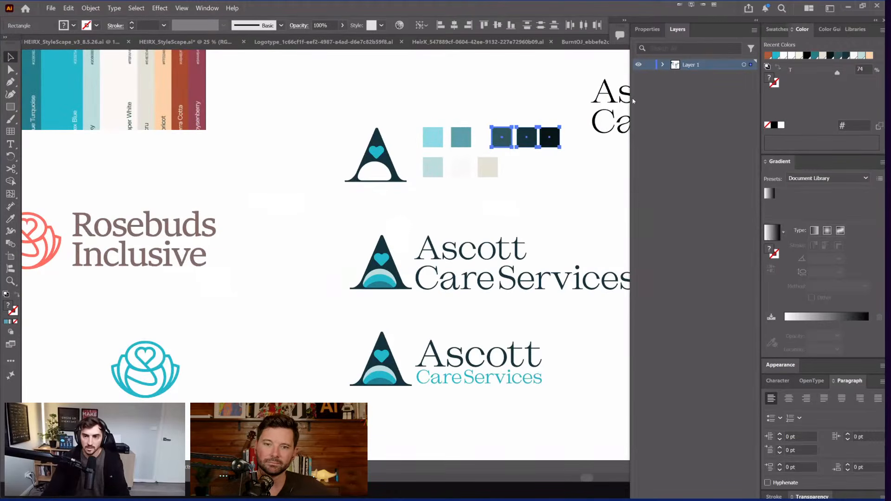
drag(627, 117, 616, 112)
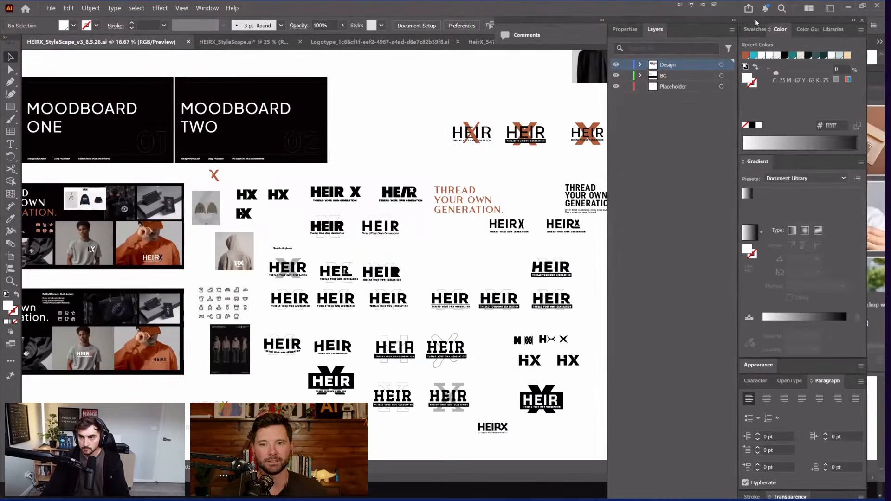
Step: Close the Ascott_Logo, HeirX, Logotype and BurntOJ documents, discarding BurntOJ changes
drag(758, 19, 815, 18)
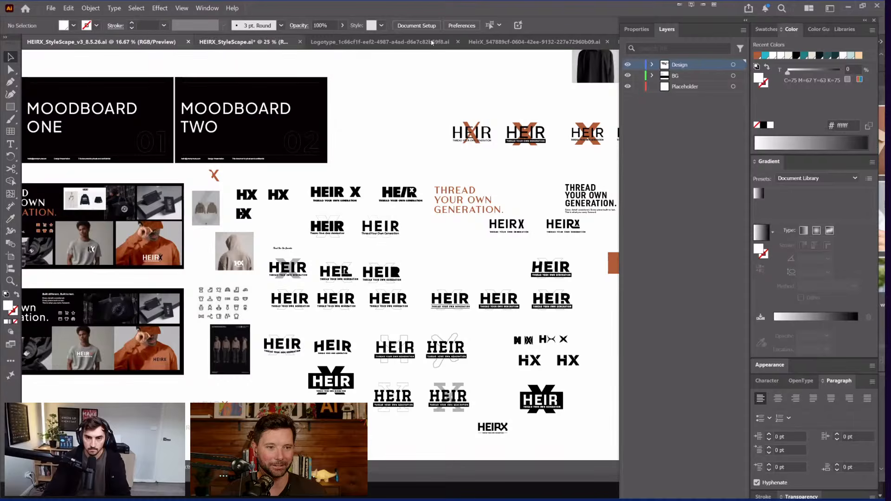
click(243, 42)
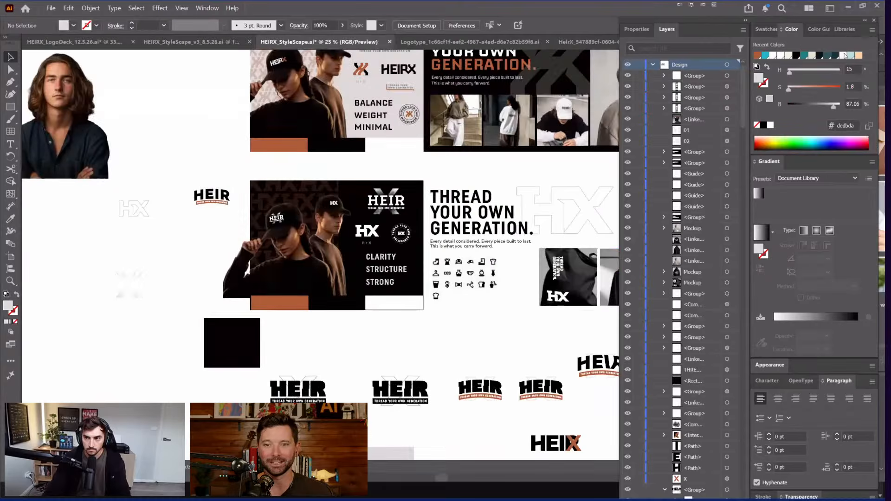
key(ctrl+Tab)
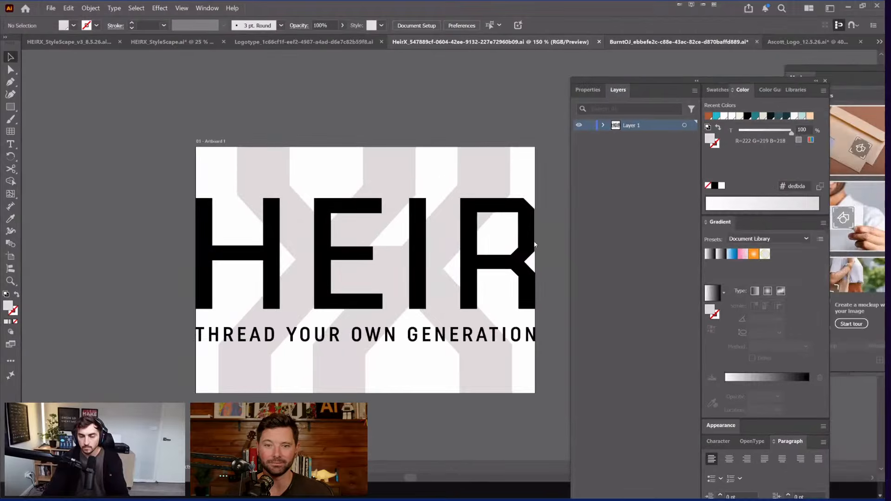
click(772, 43)
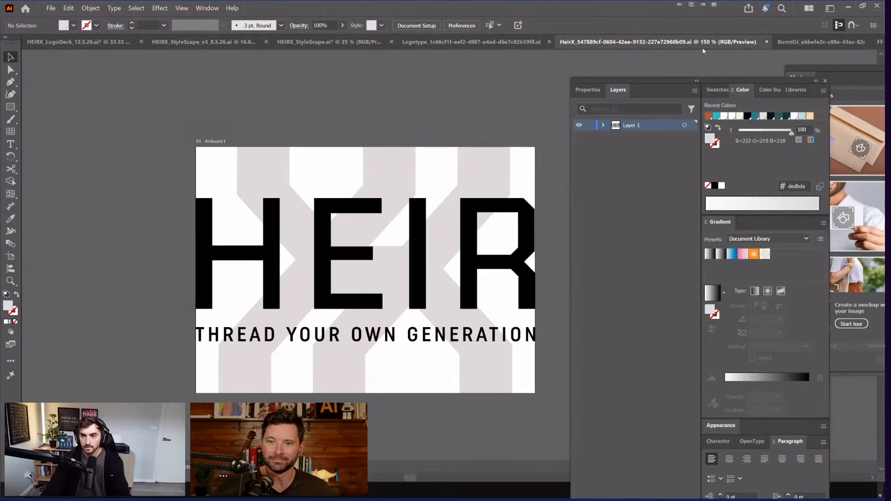
key(ctrl+w)
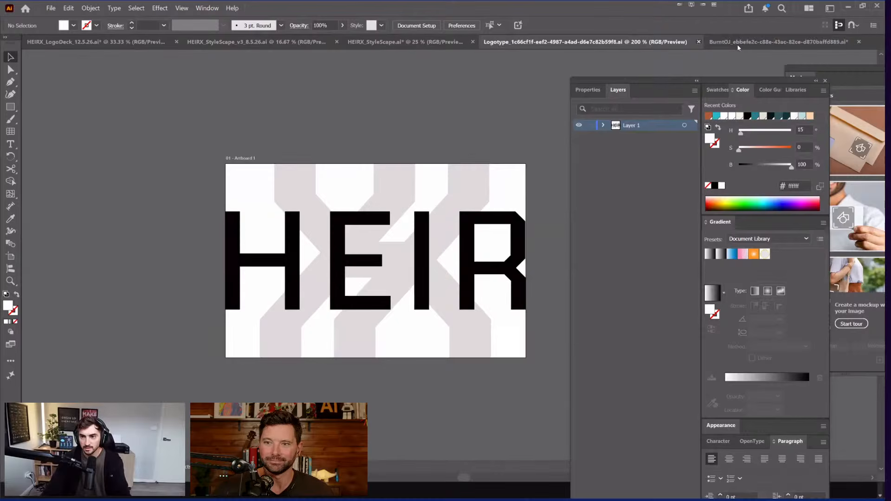
key(ctrl+w)
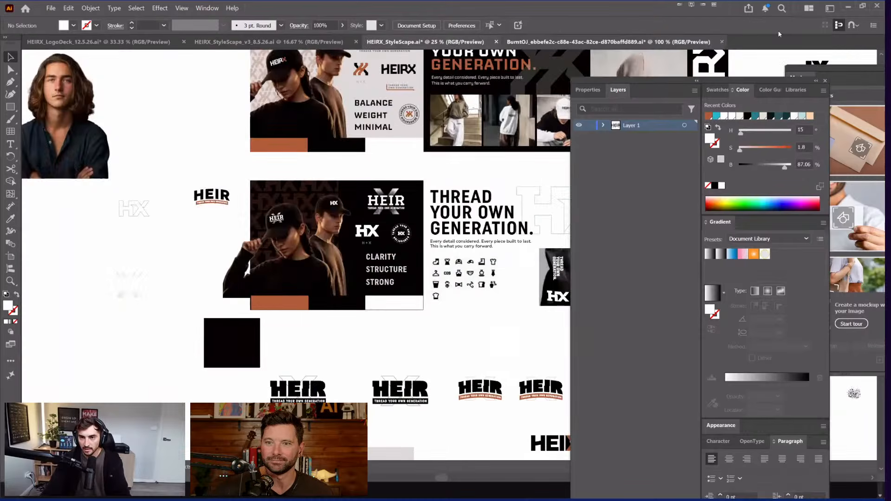
drag(676, 77, 723, 38)
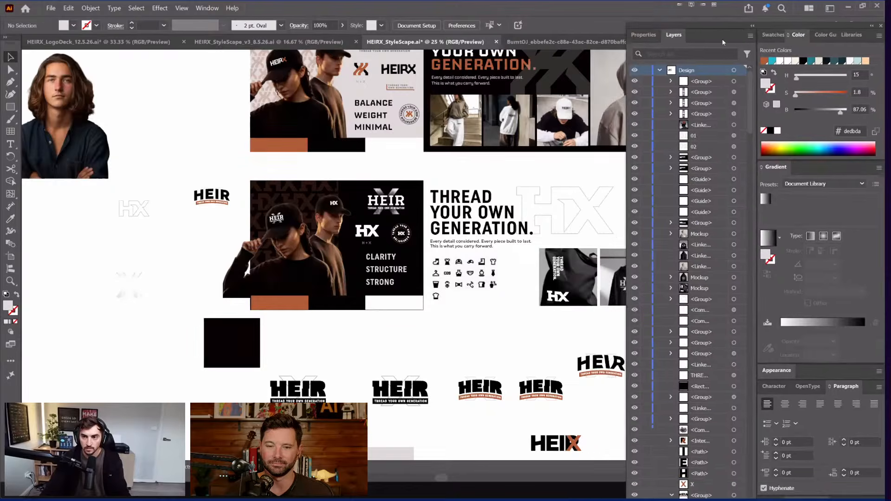
click(722, 42)
click(506, 263)
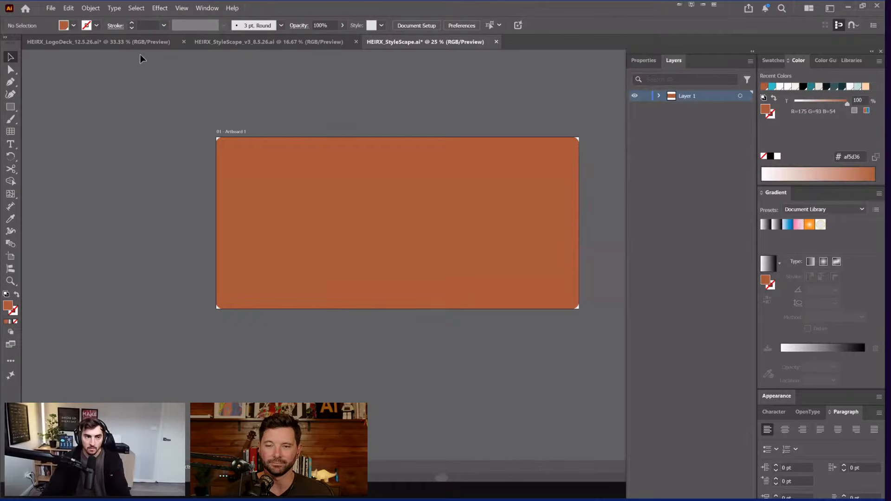
Step: Switch to the HEIRX_LogoDeck document and collapse the side panels
click(269, 42)
click(98, 42)
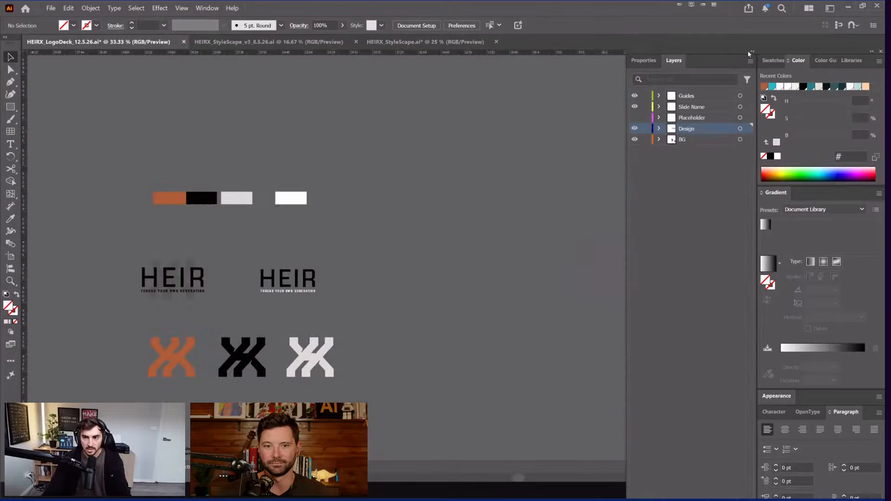
scroll(371, 126, down, 3)
click(752, 52)
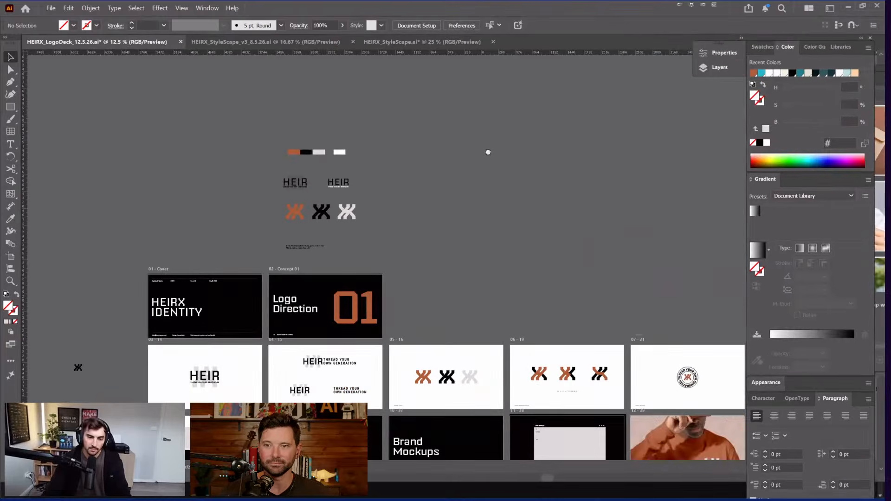
scroll(439, 139, down, 5)
scroll(439, 139, right, 4)
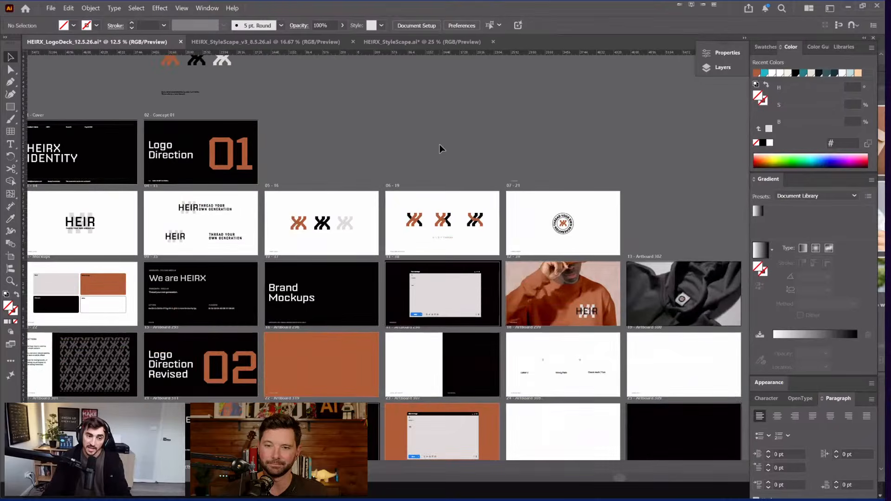
scroll(168, 181, down, 1)
Step: Move the small black logo mark to the right and slightly up
click(163, 191)
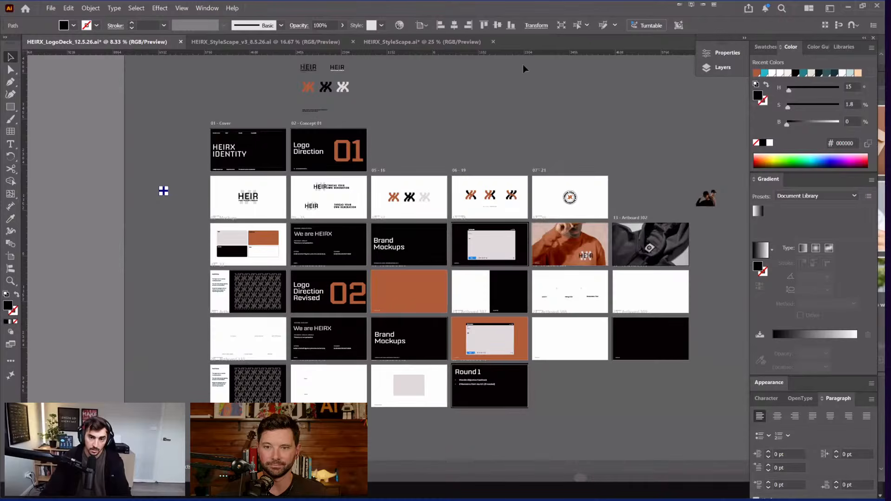
scroll(523, 64, up, 2)
drag(53, 192, 500, 92)
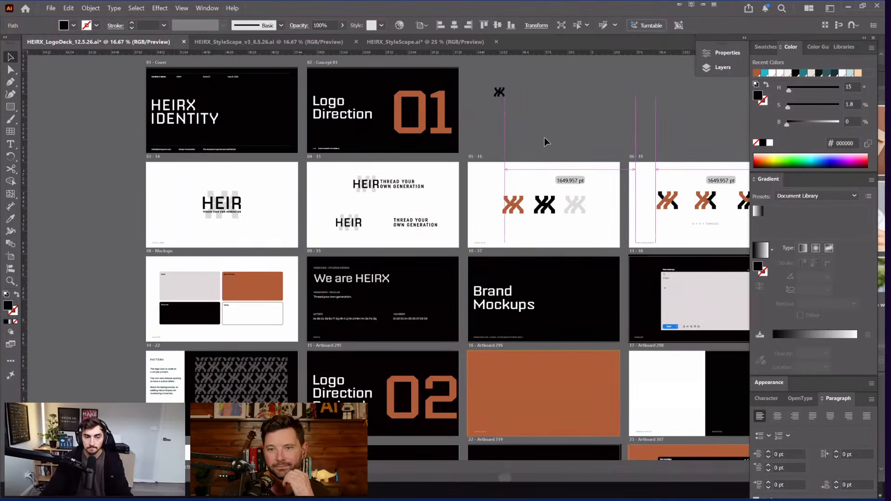
drag(545, 138, 524, 70)
Step: Pan across the artboards to the palette showing Sand, Burnt Orange, Charcoal and White
drag(672, 159, 461, 174)
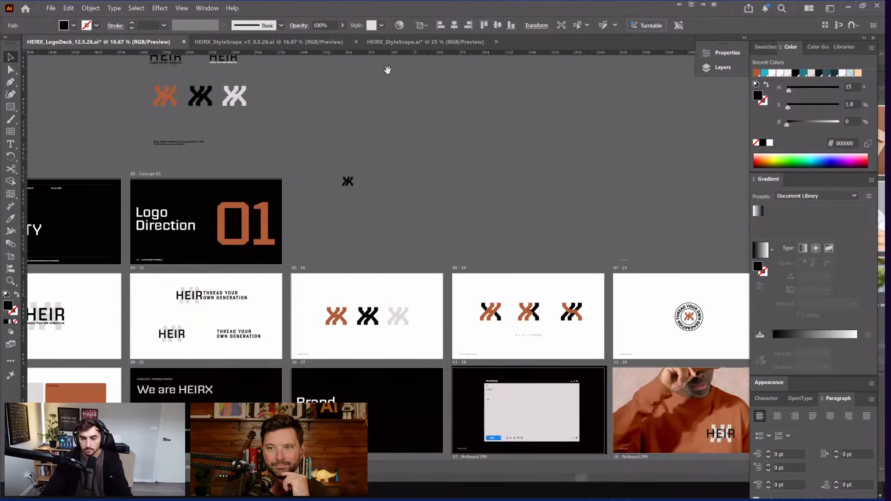
drag(421, 254, 427, 139)
drag(528, 183, 500, 161)
scroll(499, 161, up, 2)
drag(631, 202, 452, 207)
drag(739, 213, 585, 221)
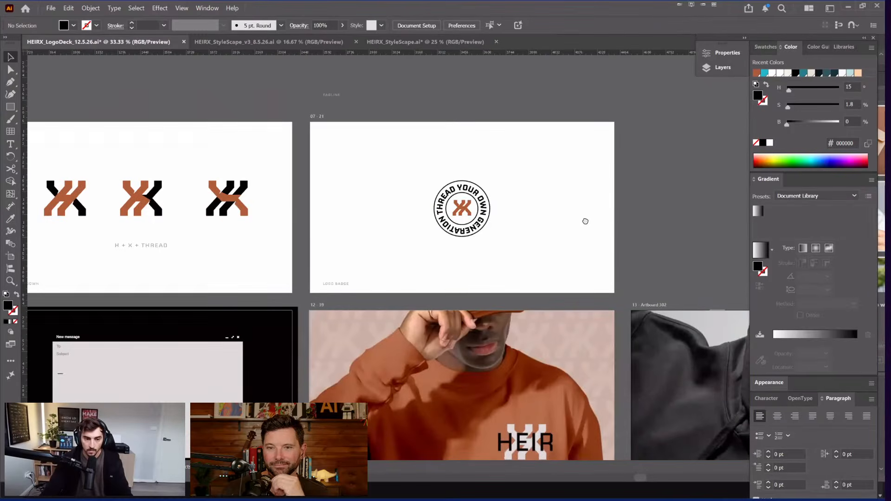
scroll(343, 251, down, 1)
scroll(335, 246, down, 3)
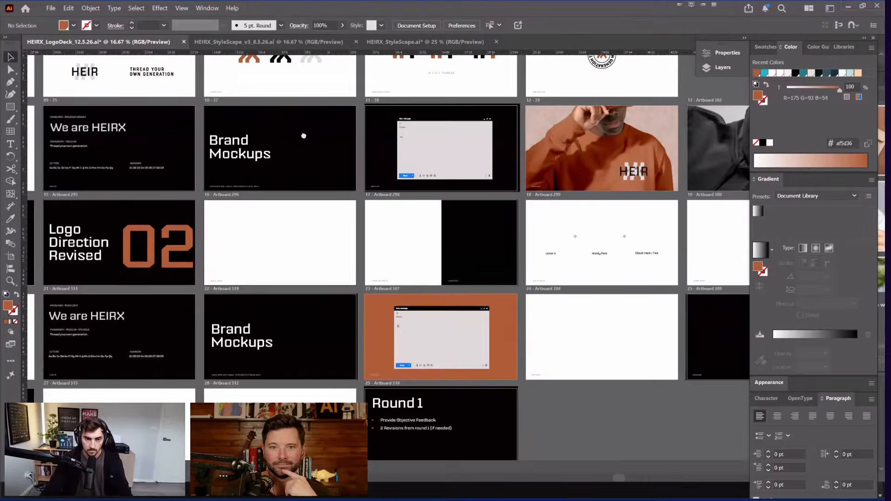
drag(303, 136, 542, 103)
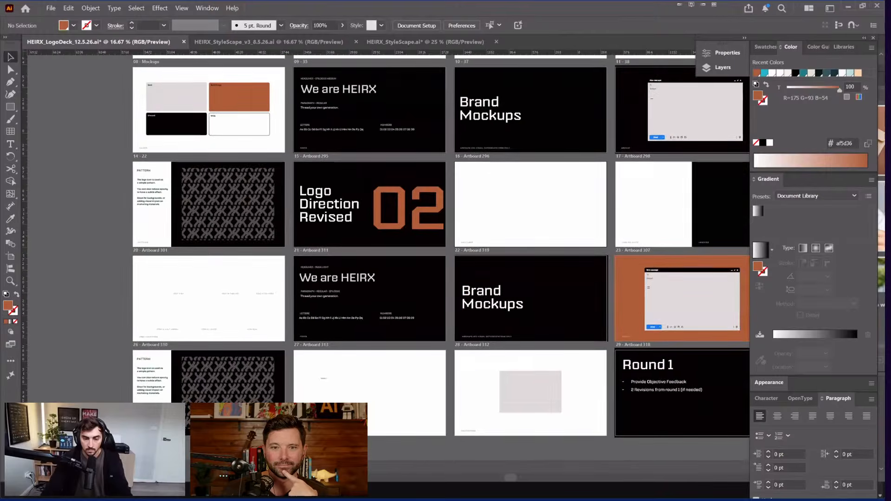
scroll(439, 485, up, 2)
scroll(240, 182, up, 3)
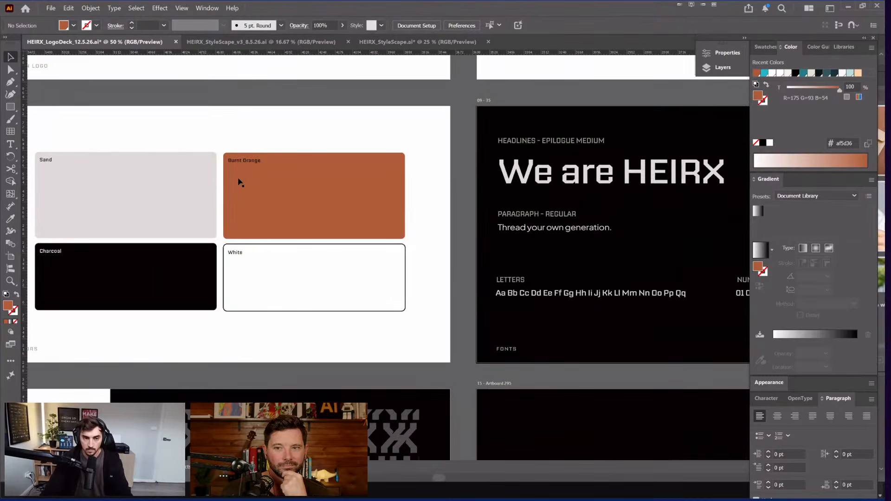
Step: Back in InDesign, drag the 'Thread your own generation' library text onto the orange cover panel
key(super)
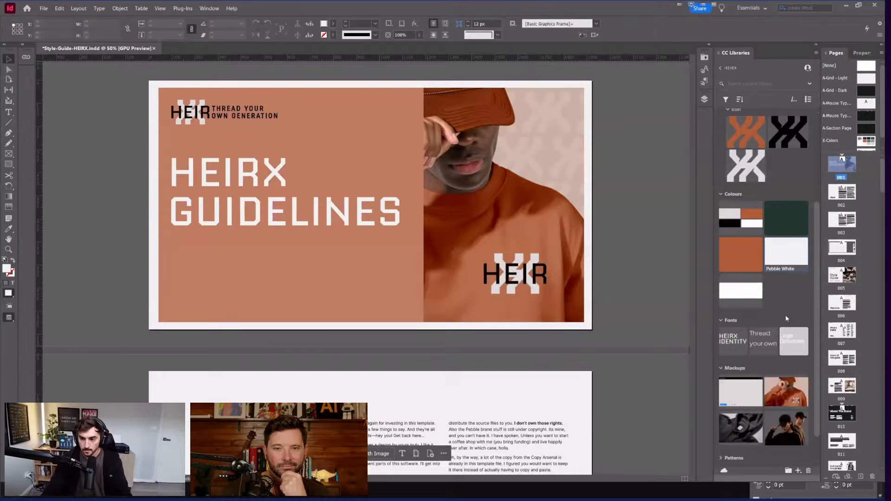
key(ctrl+equal)
key(ctrl+minus)
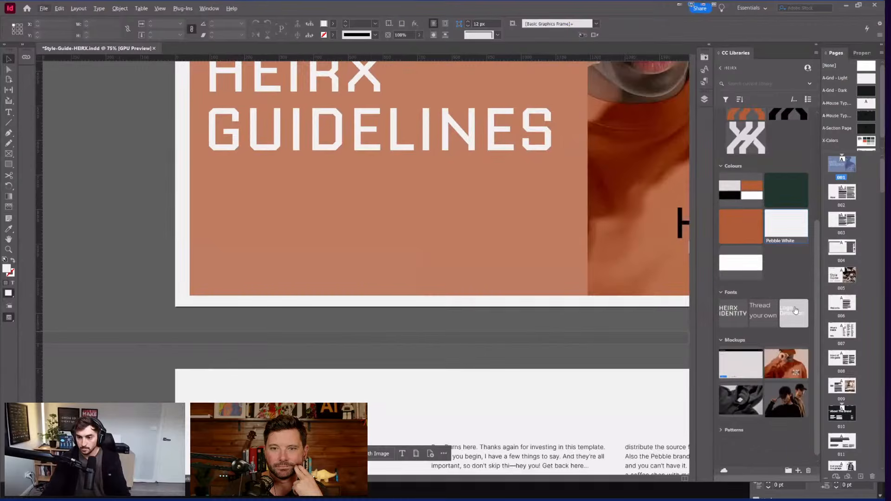
drag(762, 311, 214, 239)
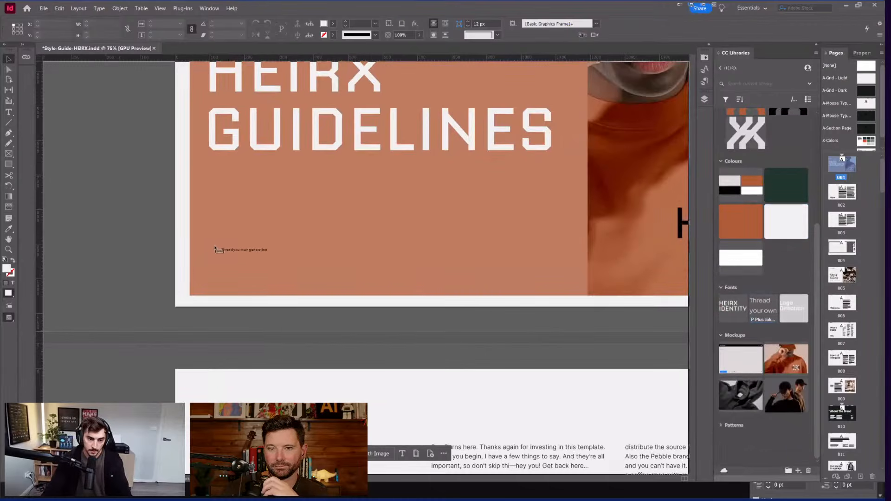
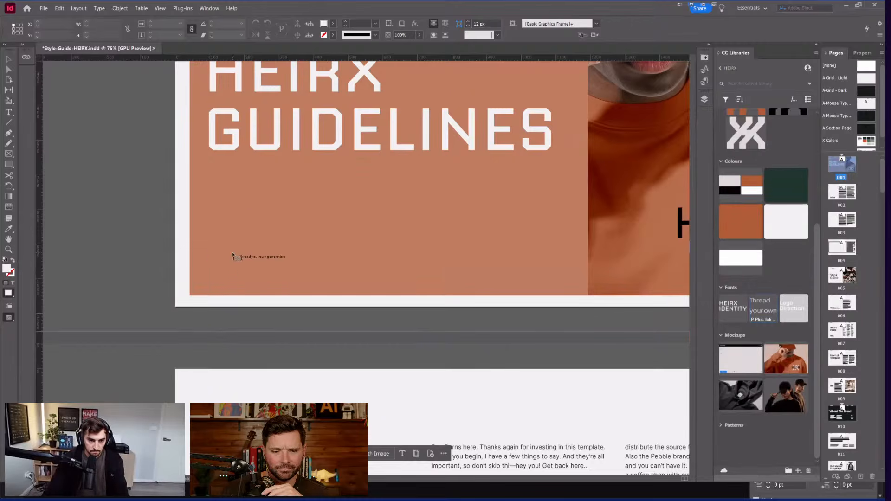
Step: Drag the 'Thread your own' font asset from the library onto the InDesign page
key(Escape)
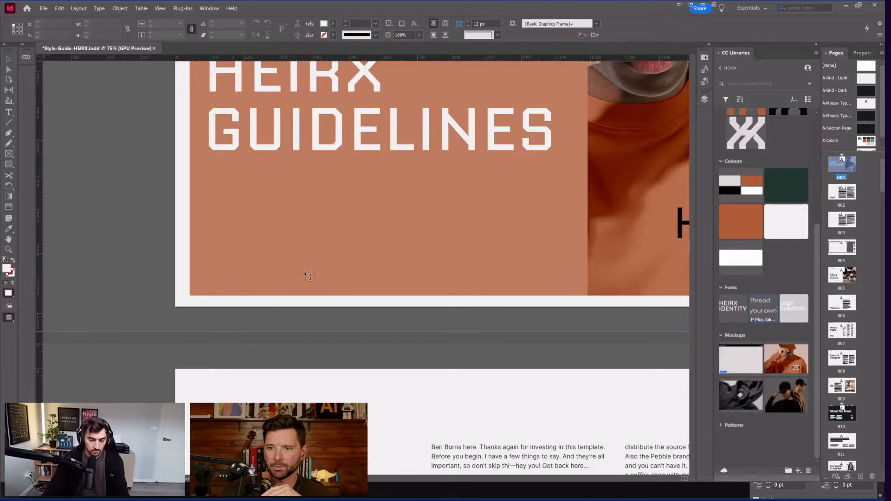
key(t)
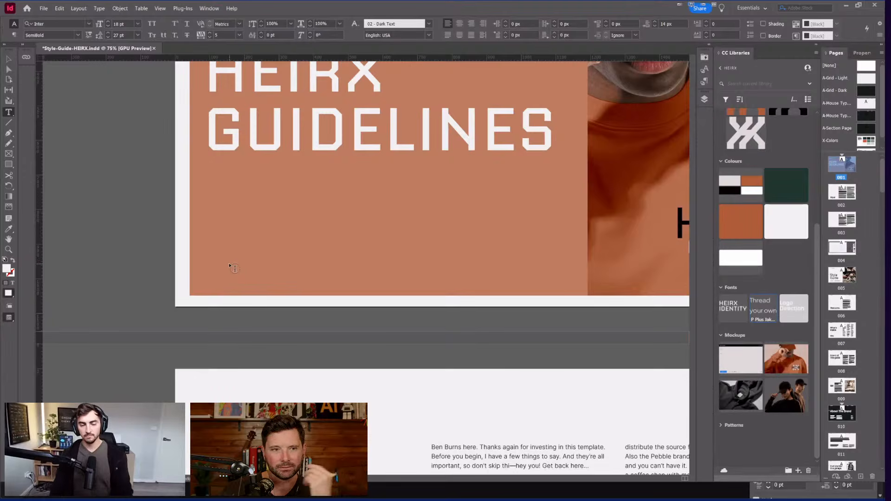
scroll(232, 267, up, 1)
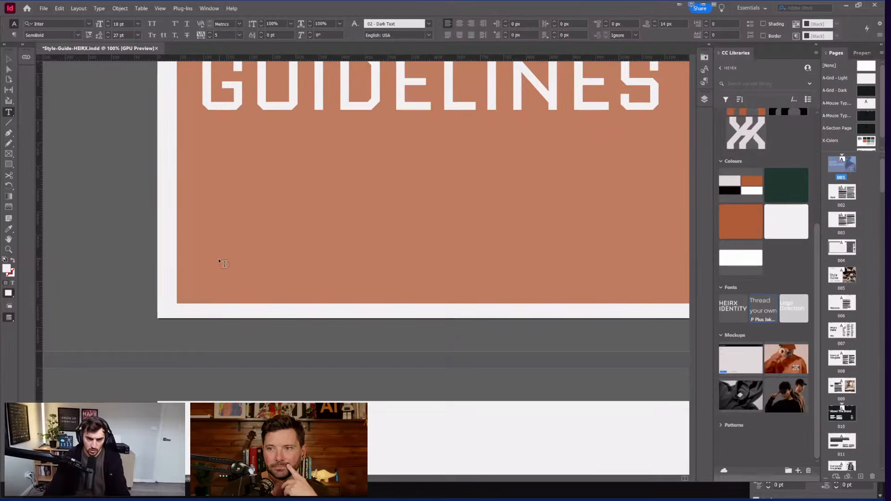
drag(757, 317, 11, 66)
key(v)
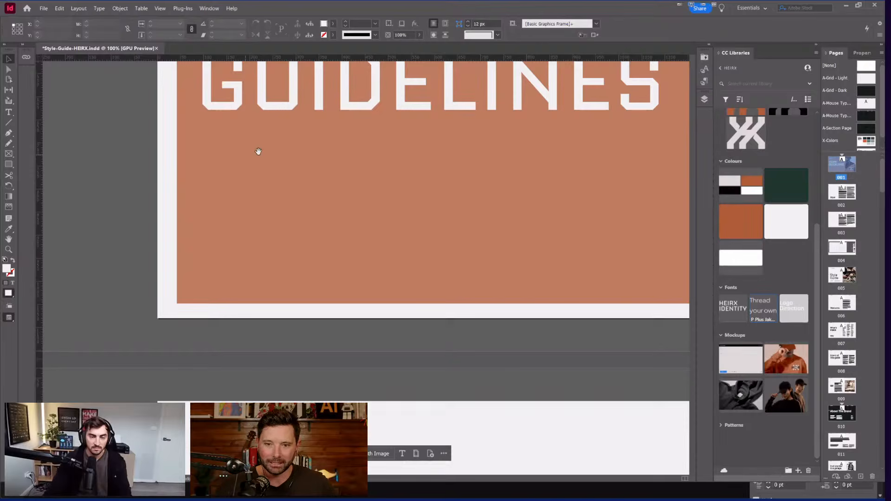
Step: Expand the document's Layers list, look through it, and collapse it again
scroll(282, 156, down, 1)
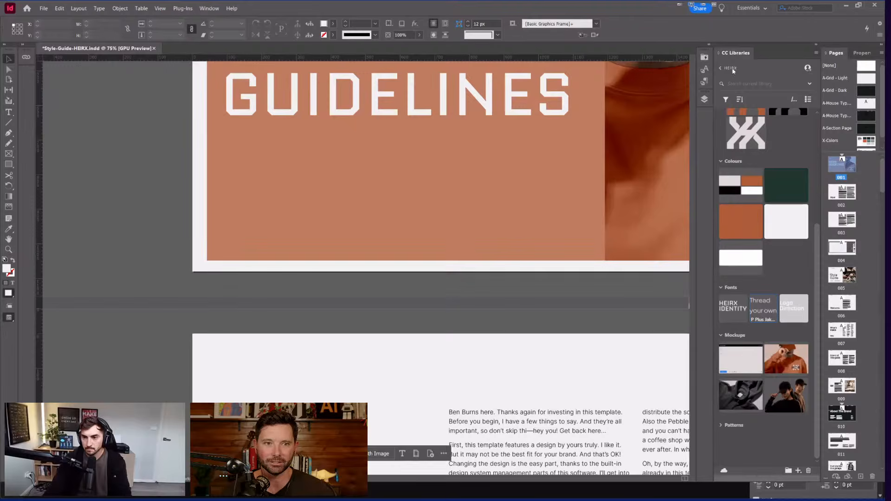
click(705, 99)
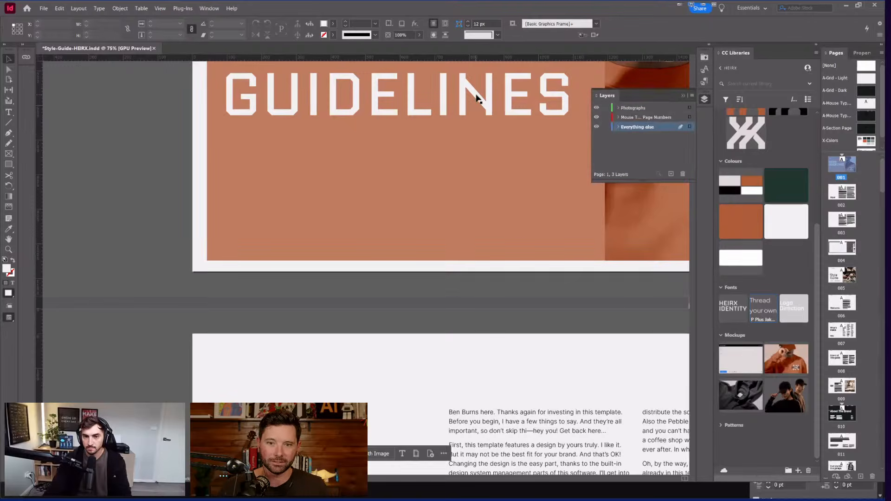
scroll(211, 133, left, 3)
scroll(346, 158, right, 3)
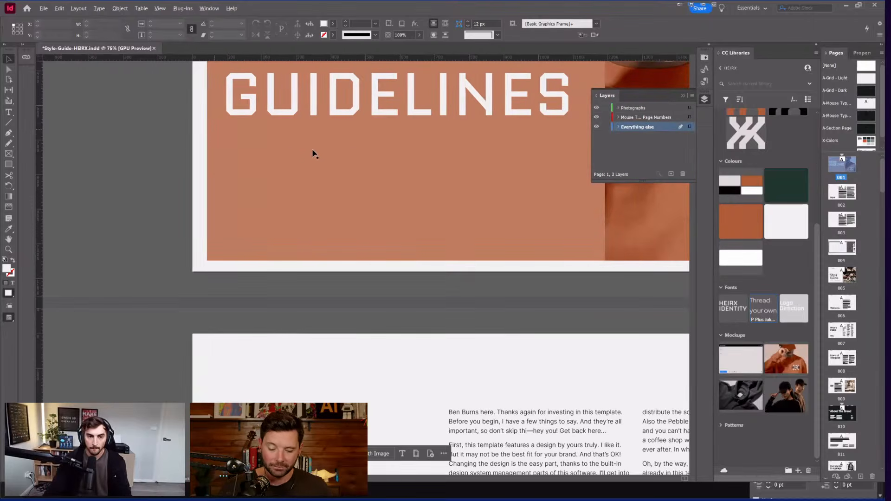
scroll(525, 122, down, 1)
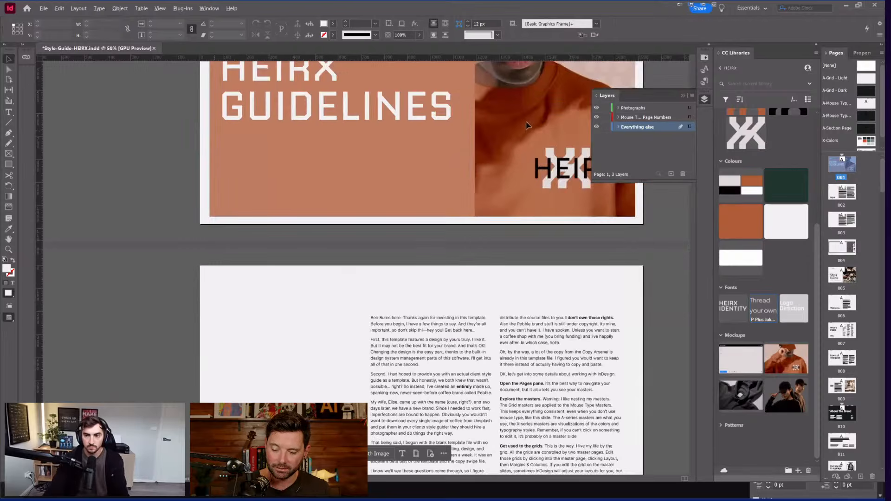
scroll(523, 113, down, 1)
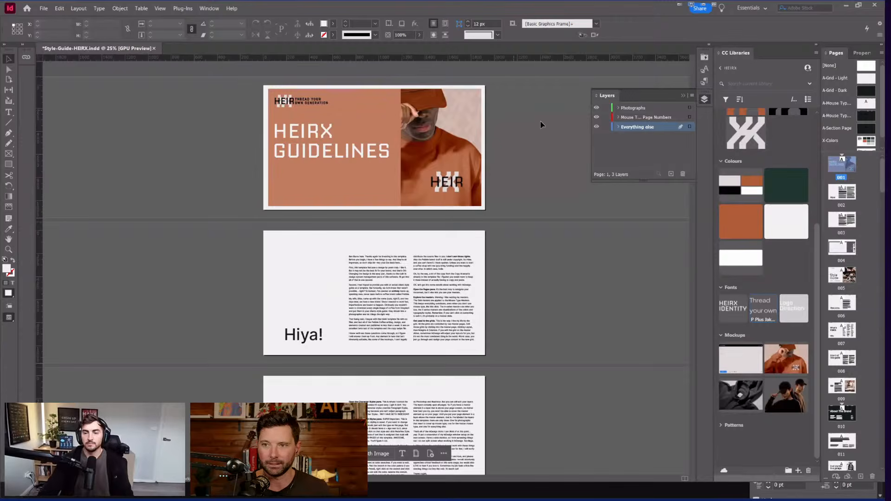
click(542, 123)
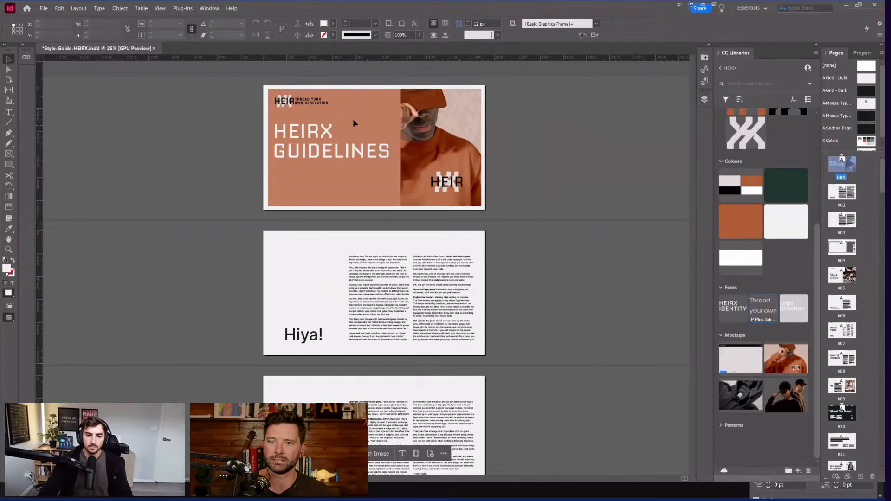
scroll(288, 166, up, 2)
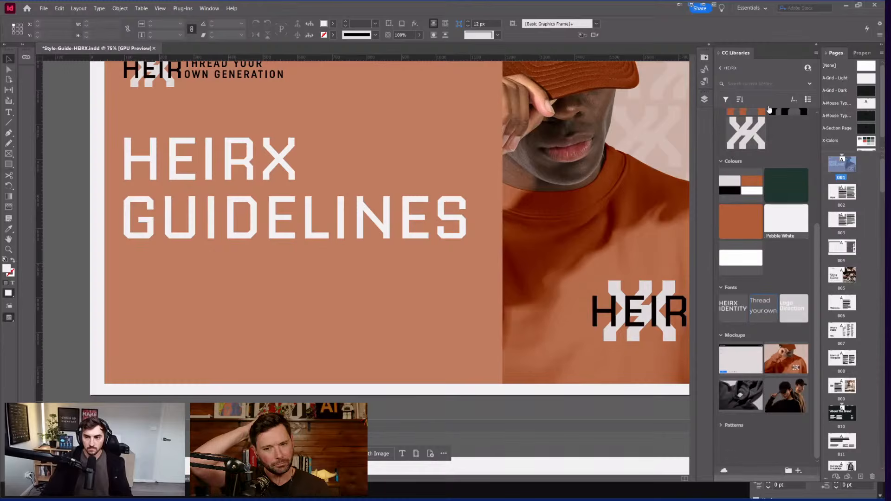
Step: Float the library and pages panels out of the dock and try, then cancel, placing the Logo Direction asset
drag(809, 45, 848, 56)
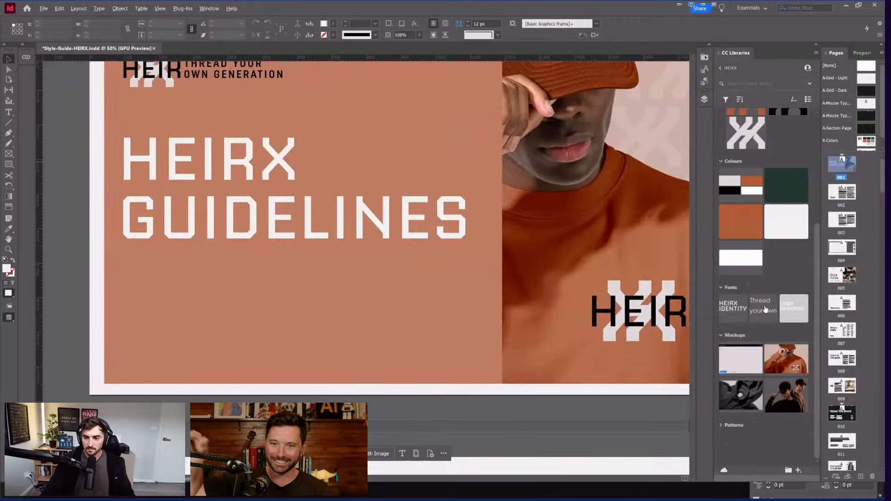
drag(802, 308, 133, 140)
key(Escape)
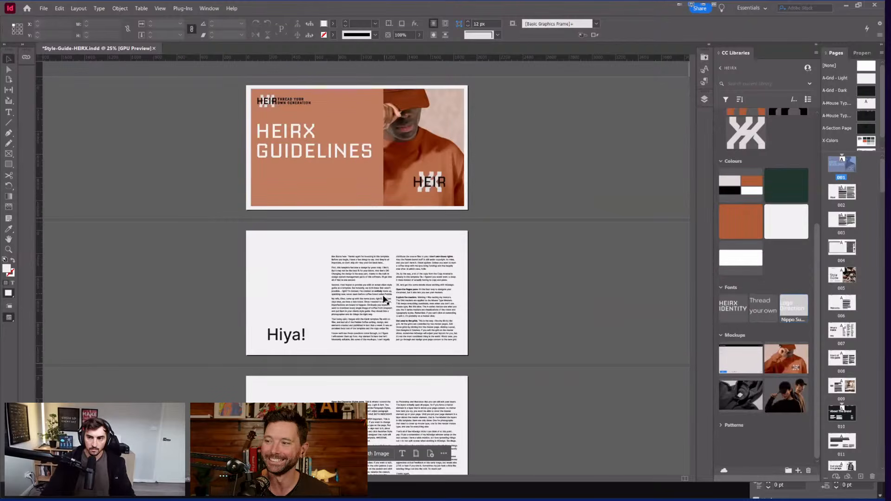
Step: Open InDesign's View menu, then bring up the Windows Start menu
scroll(385, 299, down, 4)
scroll(342, 258, up, 4)
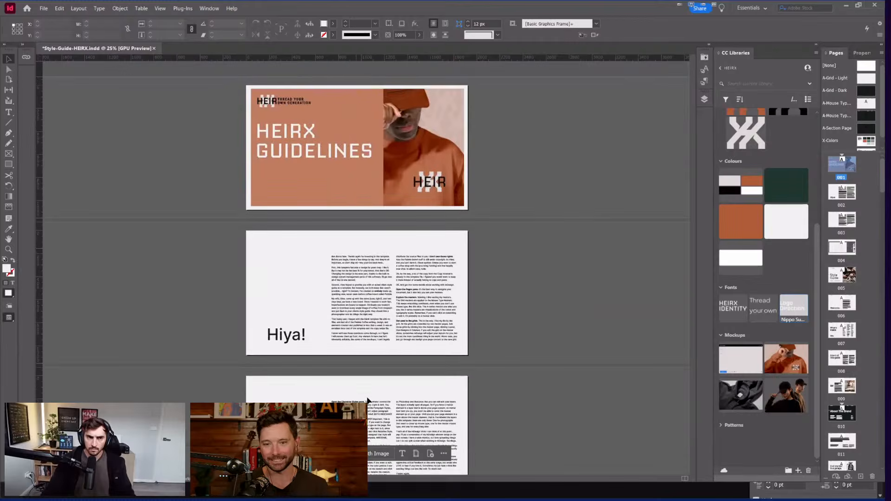
click(158, 8)
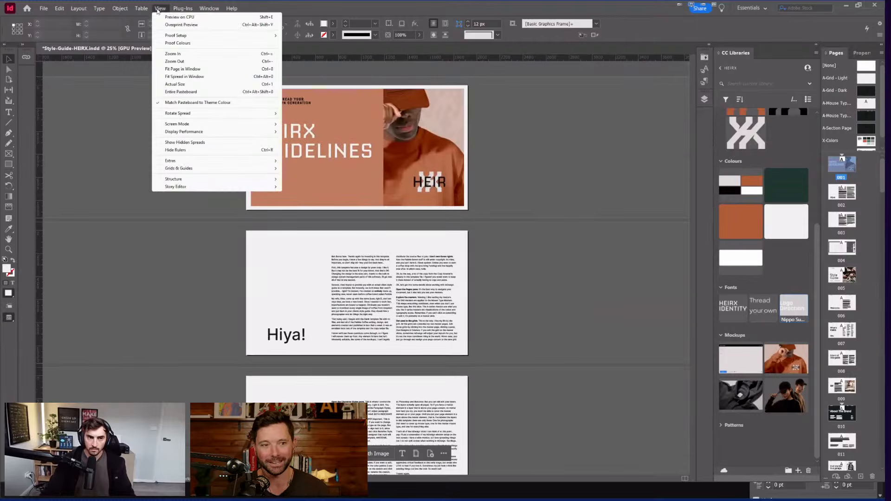
key(super)
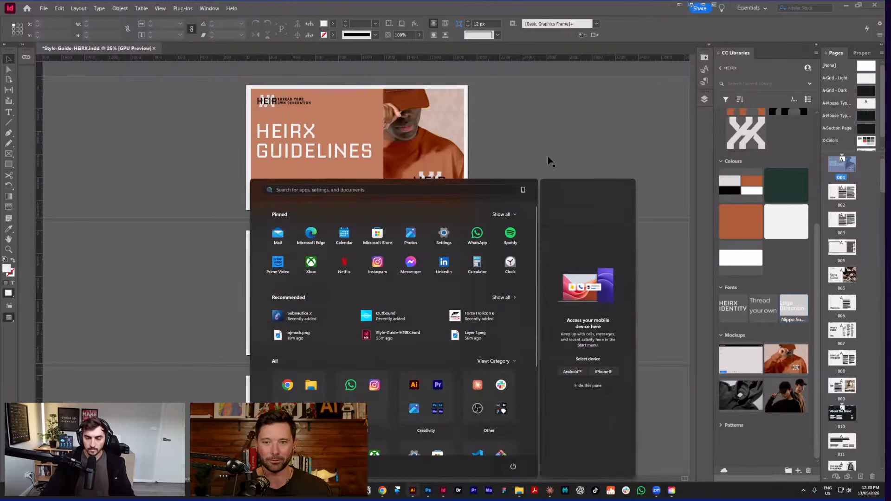
Step: In Illustrator, float the HEIRX Libraries panel and enlarge it to show its asset sections
key(alt+Tab)
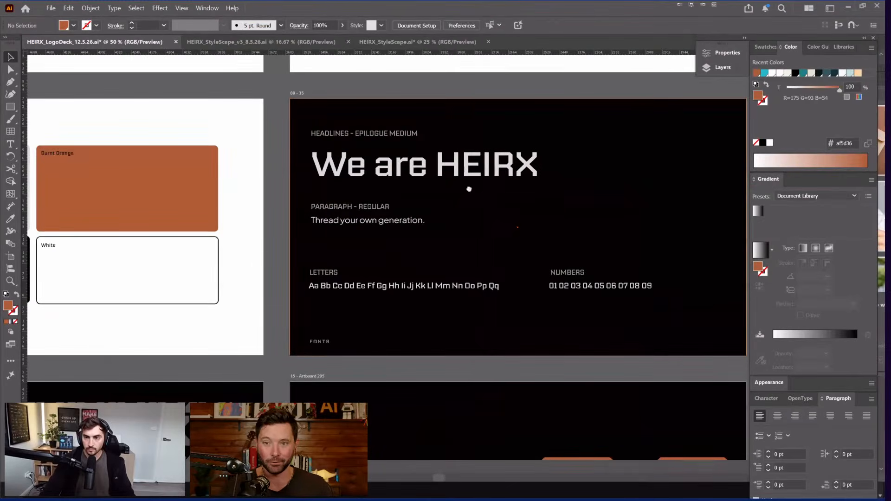
scroll(528, 156, down, 2)
click(528, 158)
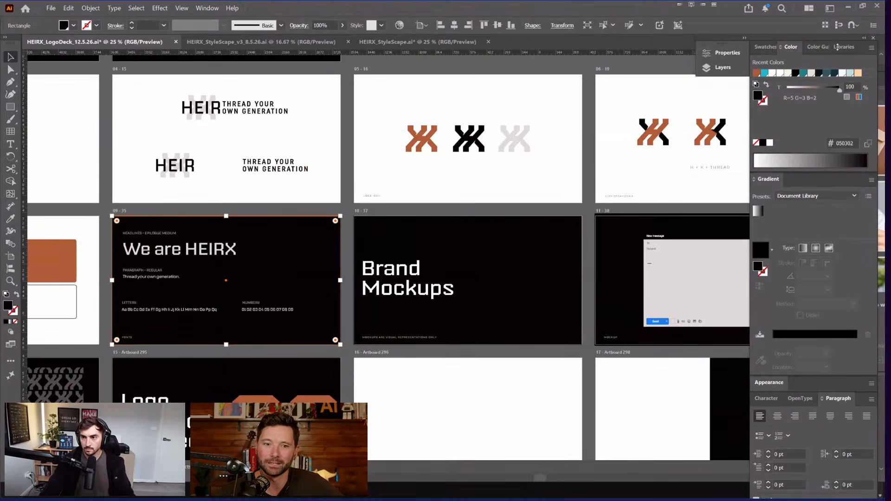
drag(837, 47, 569, 58)
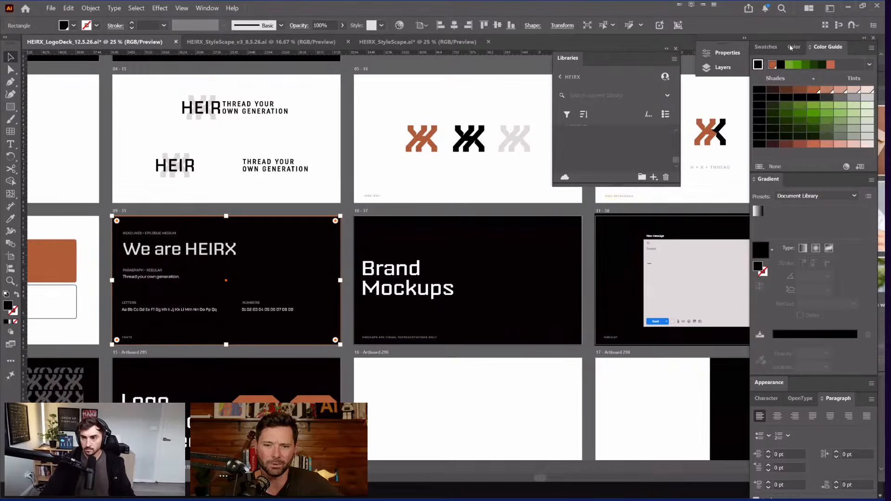
click(865, 38)
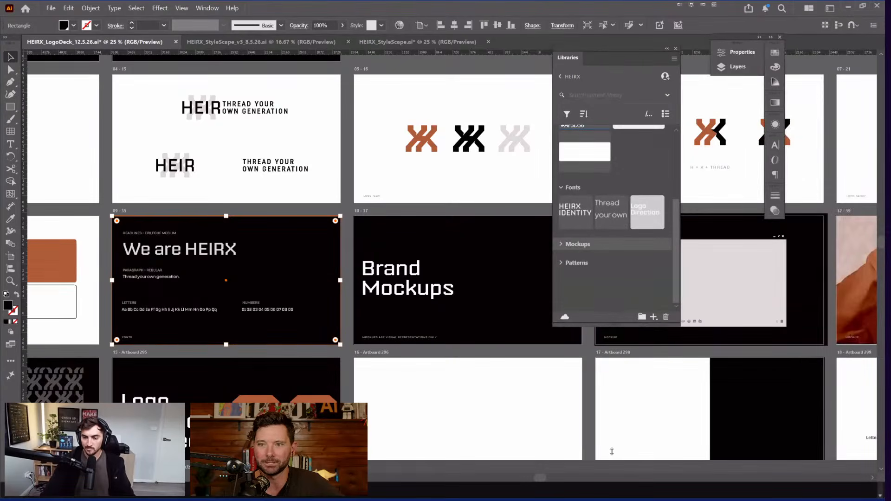
drag(612, 451, 612, 473)
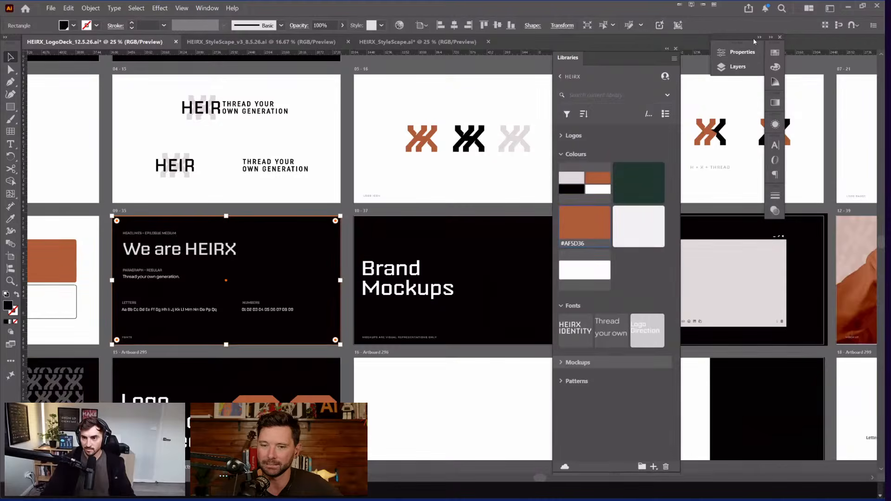
Step: Narrow the side dock to icons, move the Libraries panel right, and expand Mockups and Logos
click(771, 37)
click(771, 37)
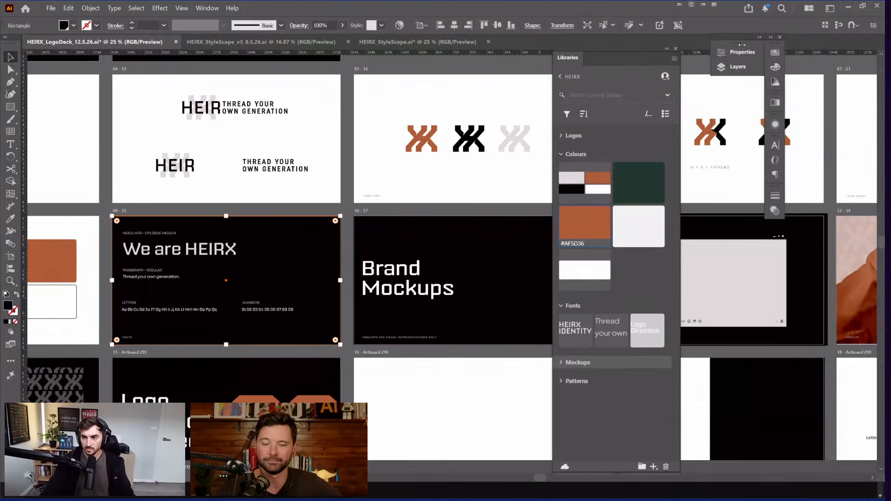
drag(713, 38, 787, 42)
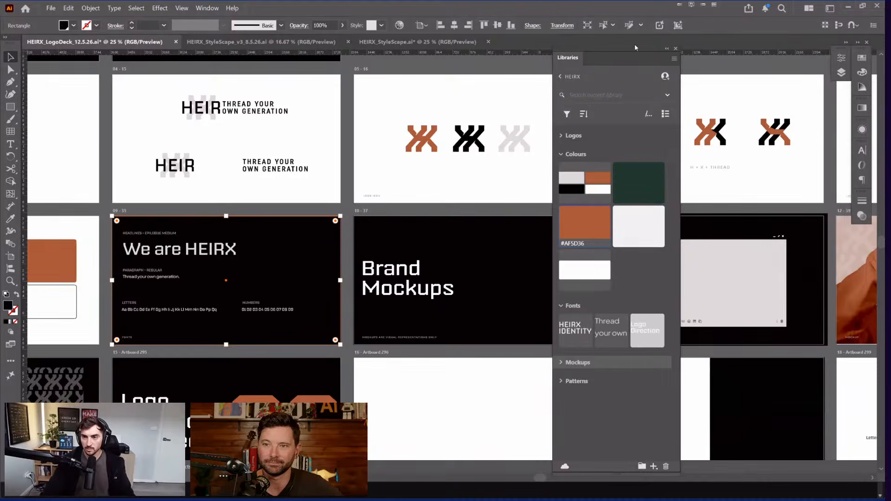
drag(634, 46, 744, 23)
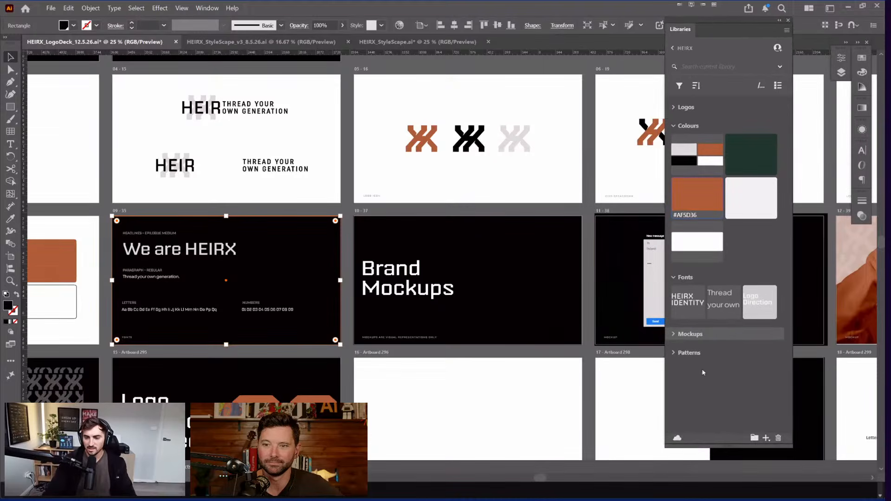
click(674, 335)
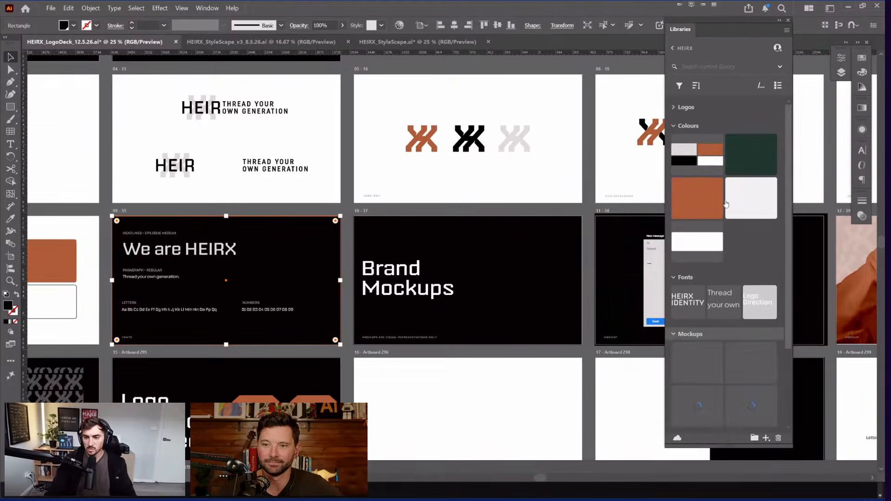
click(674, 108)
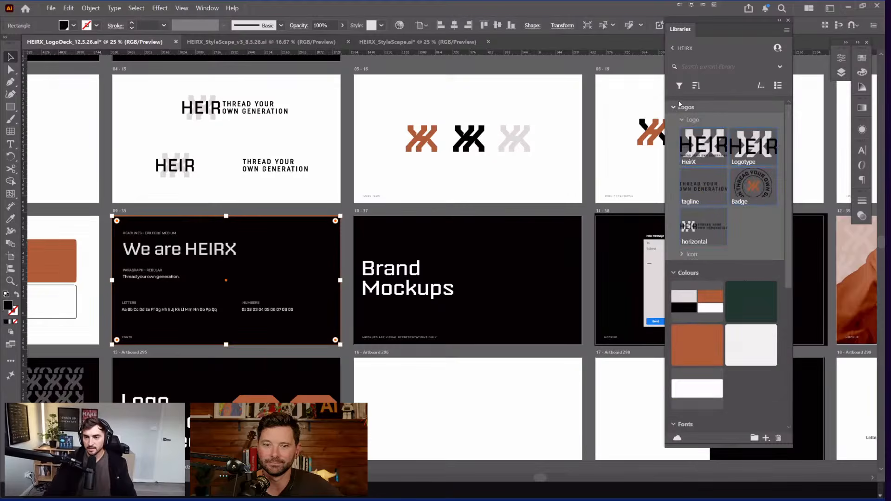
Step: Move the large grey X into position on the Logo Badge artboard
key(space)
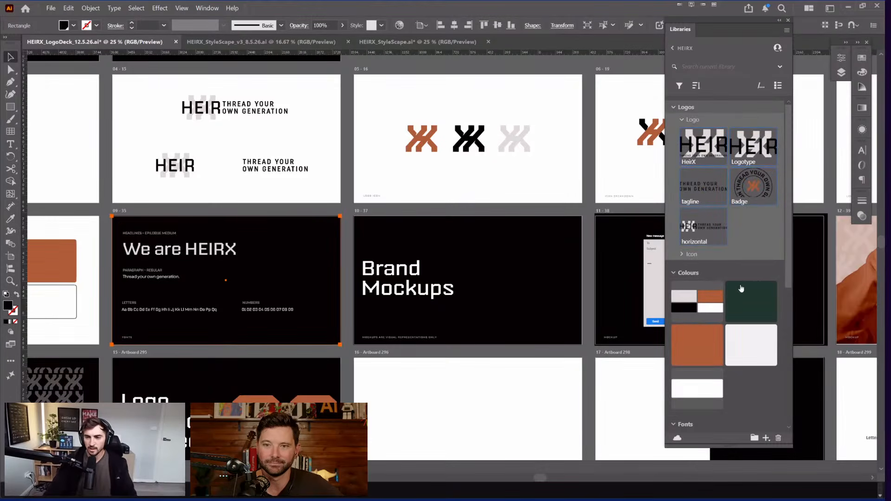
drag(742, 289, 748, 260)
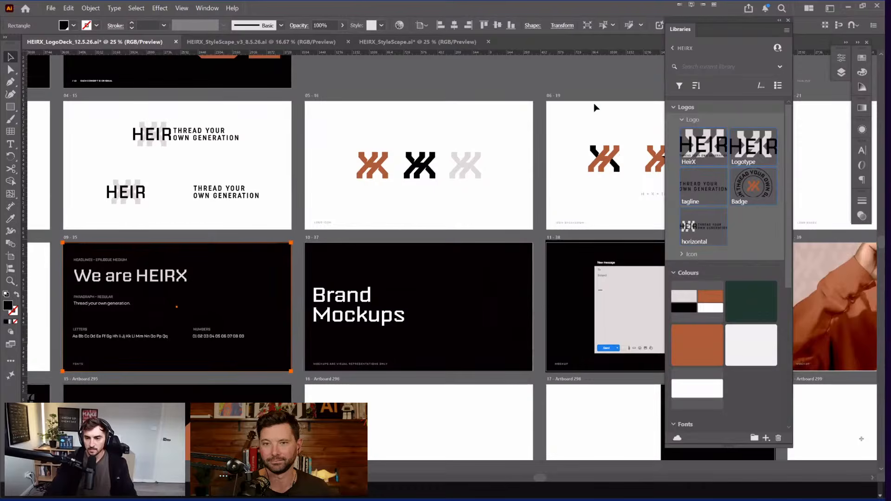
key(space)
drag(362, 112, 329, 128)
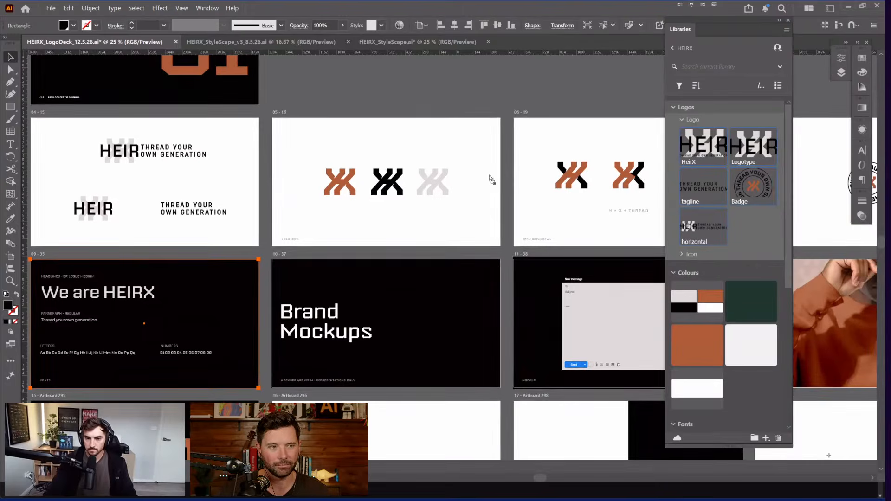
drag(489, 175, 473, 177)
key(Escape)
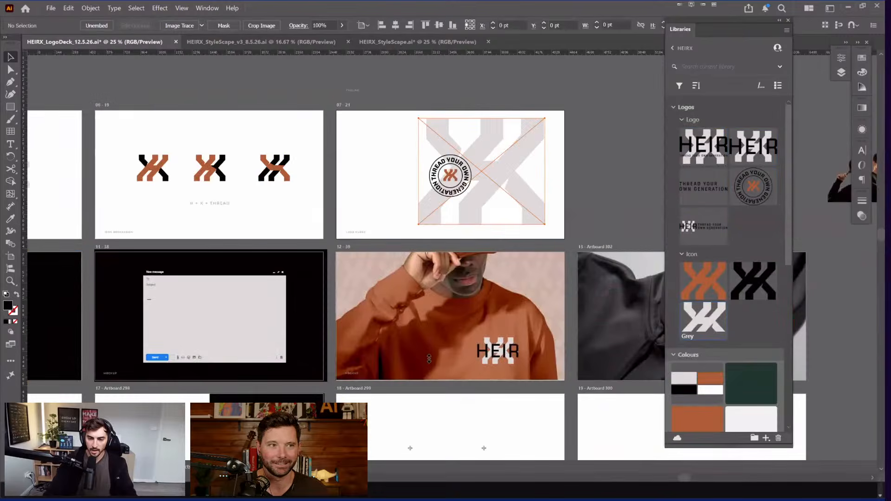
drag(544, 184, 493, 192)
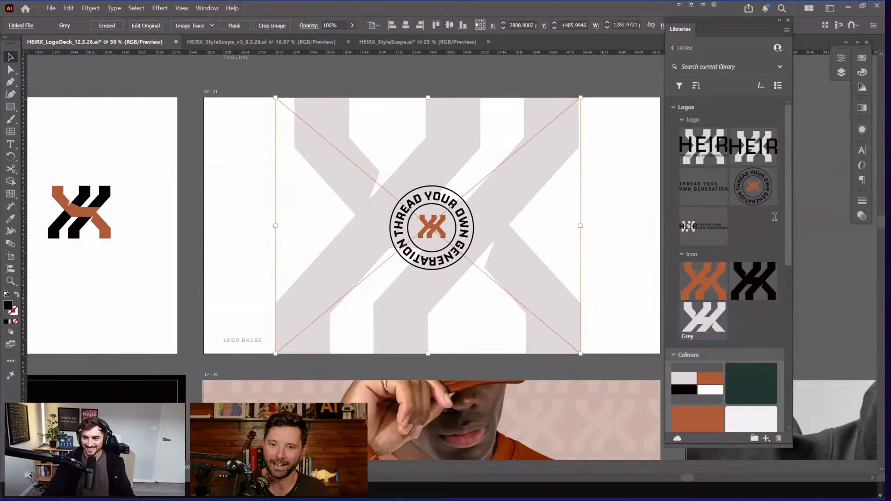
Step: Draw a rectangle covering the logo badge artboard and send it behind the grey X
key(Tab)
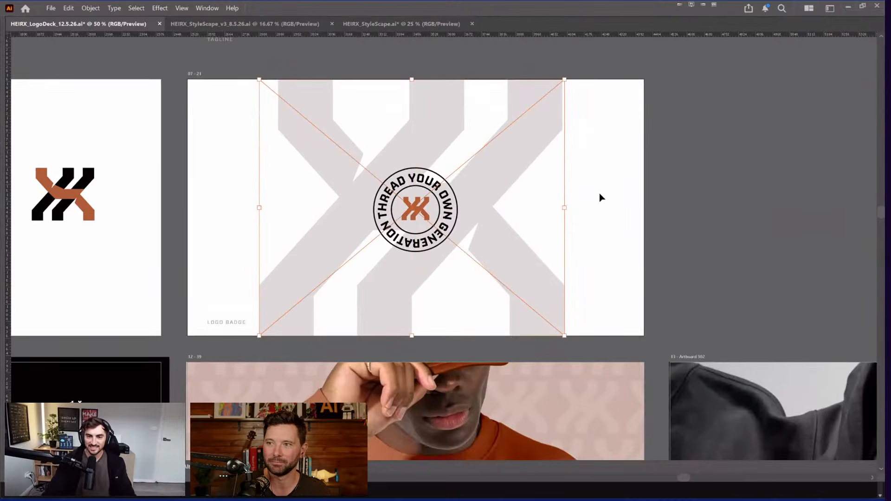
key(Tab)
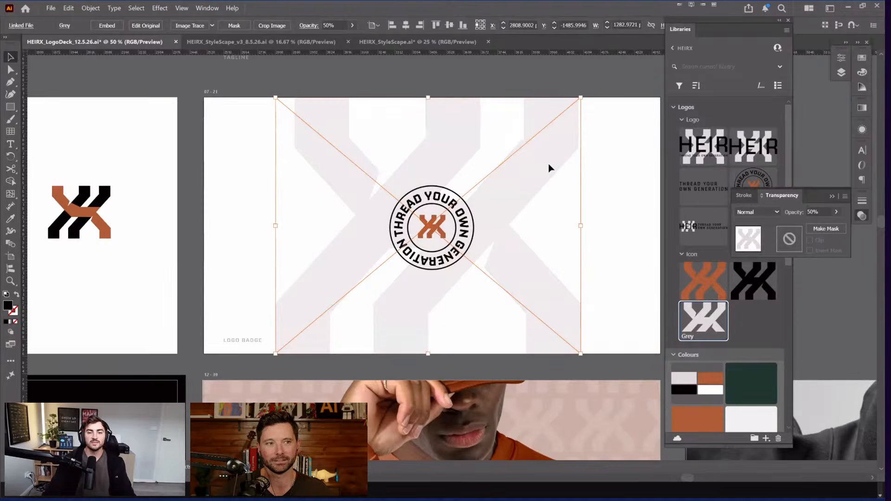
click(600, 119)
drag(600, 118, 540, 96)
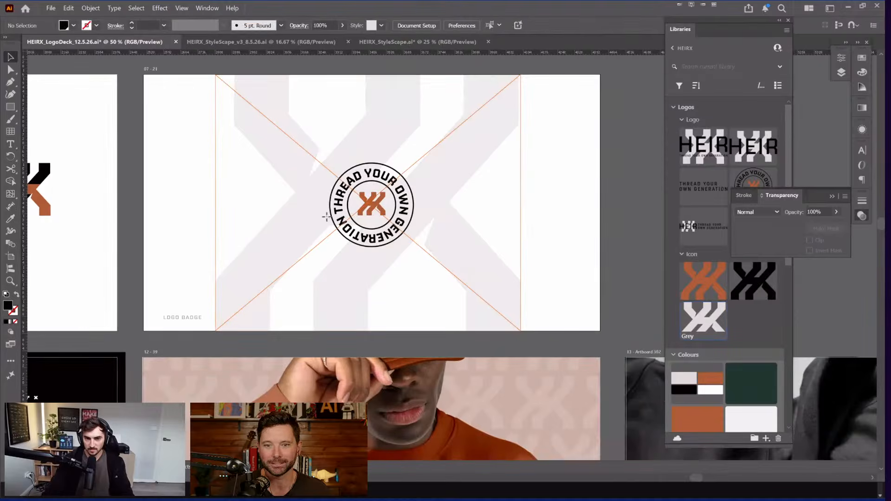
scroll(481, 118, down, 2)
key(m)
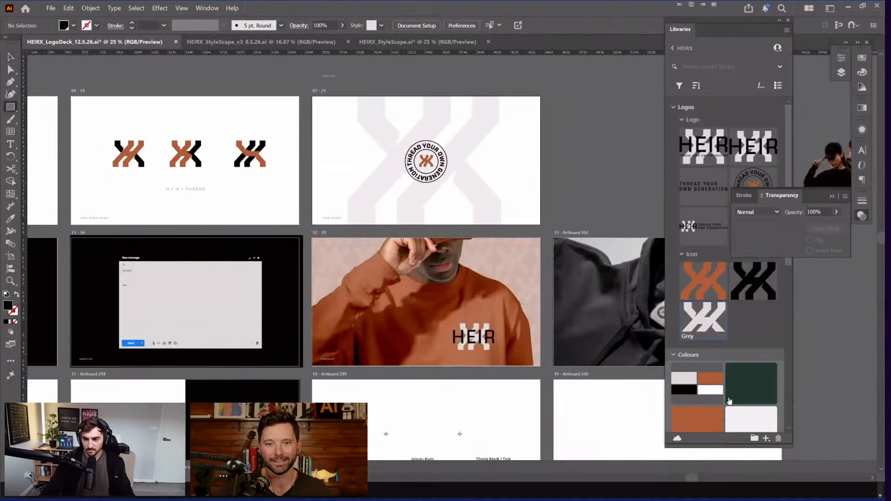
drag(540, 96, 312, 224)
key(ctrl+shift+[)
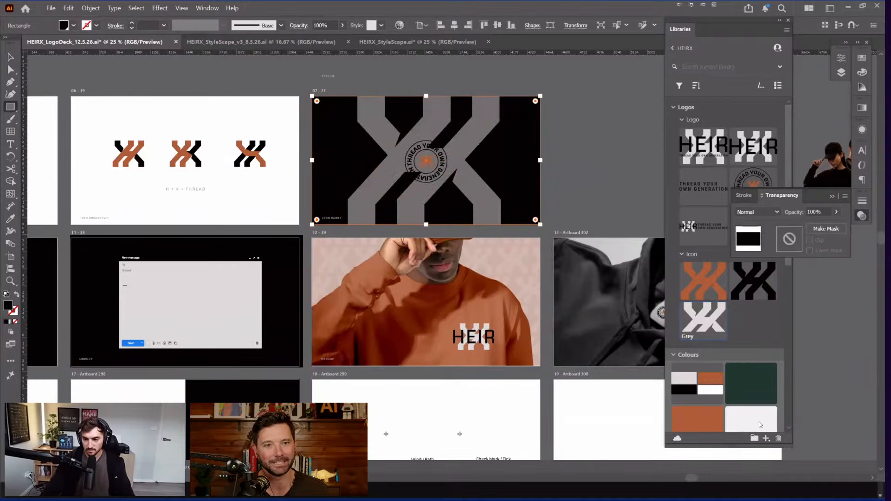
scroll(739, 326, down, 2)
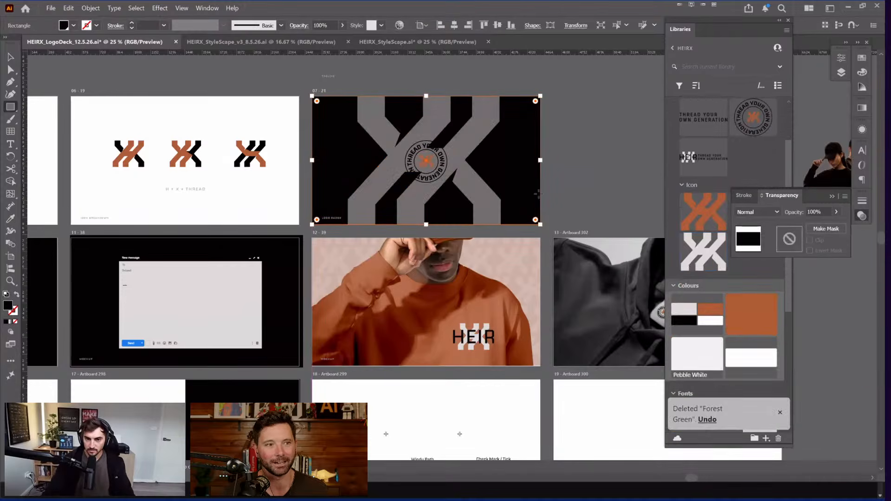
Step: Delete Forest Green from the library colours and keep the rectangle's Pebble White fill
click(700, 357)
click(745, 317)
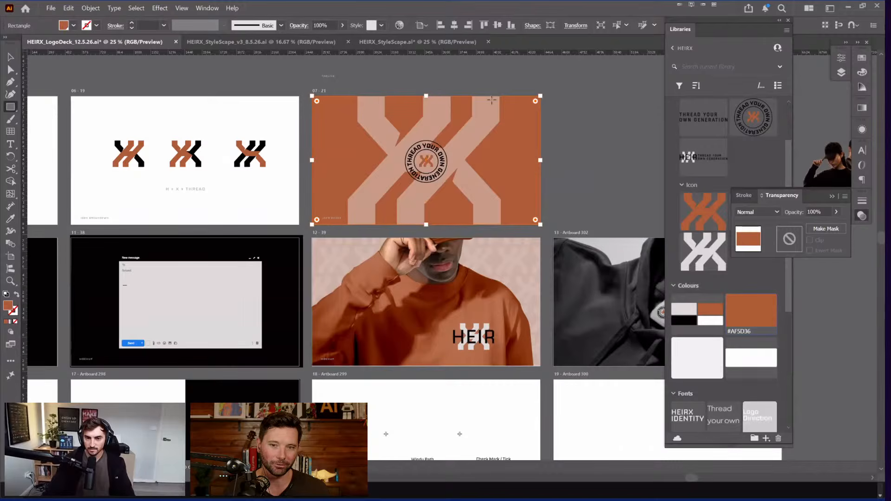
key(ctrl+z)
key(ctrl+h)
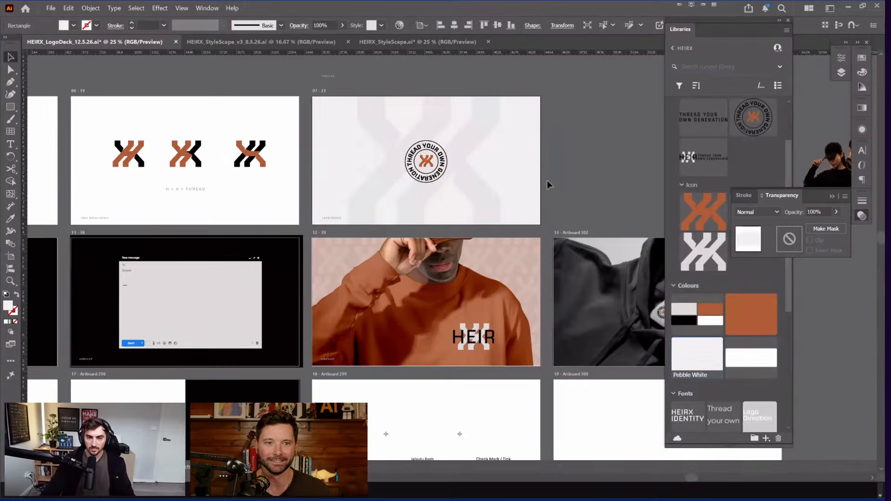
key(Tab)
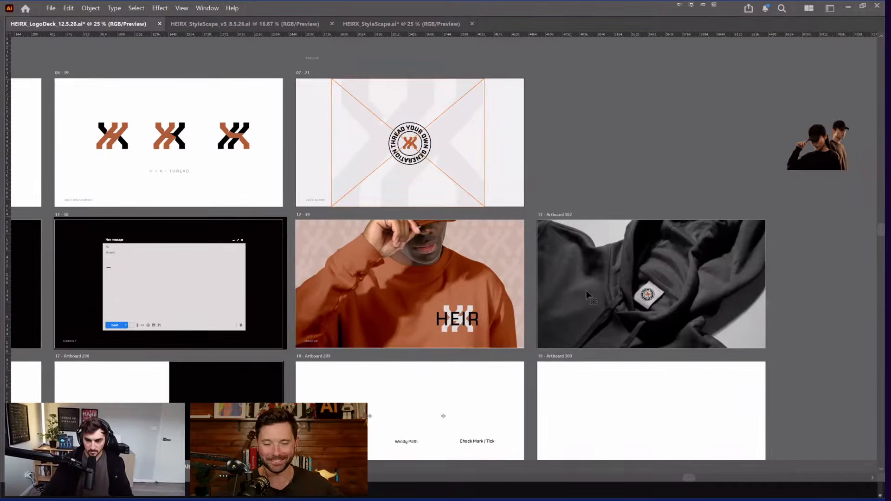
Step: Place the HeirX logo from the library into the email mockup's signature area
key(ctrl+equal)
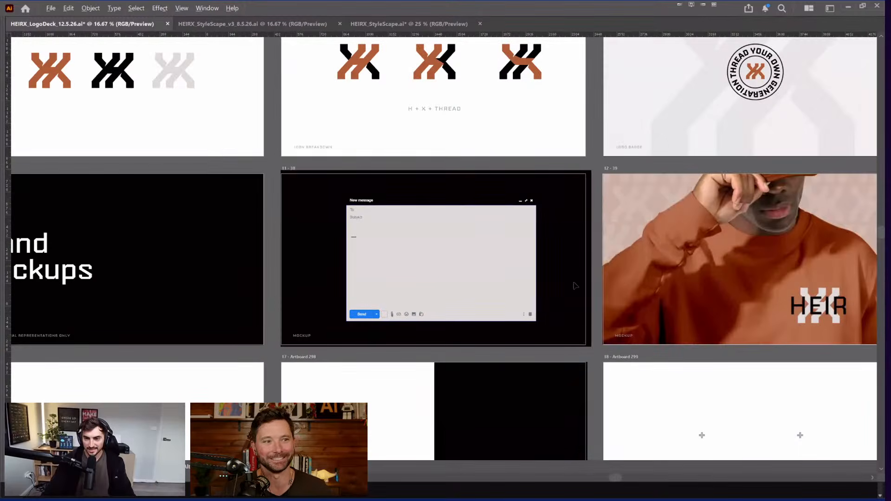
key(ctrl+equal)
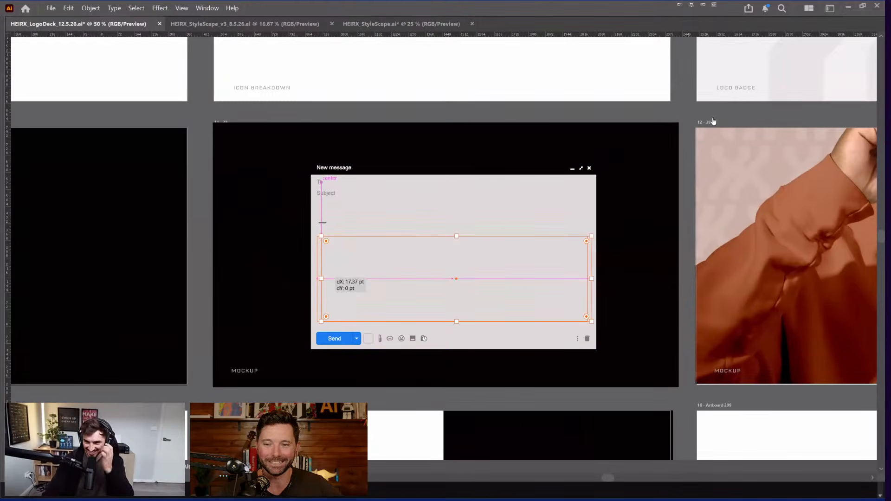
key(Tab)
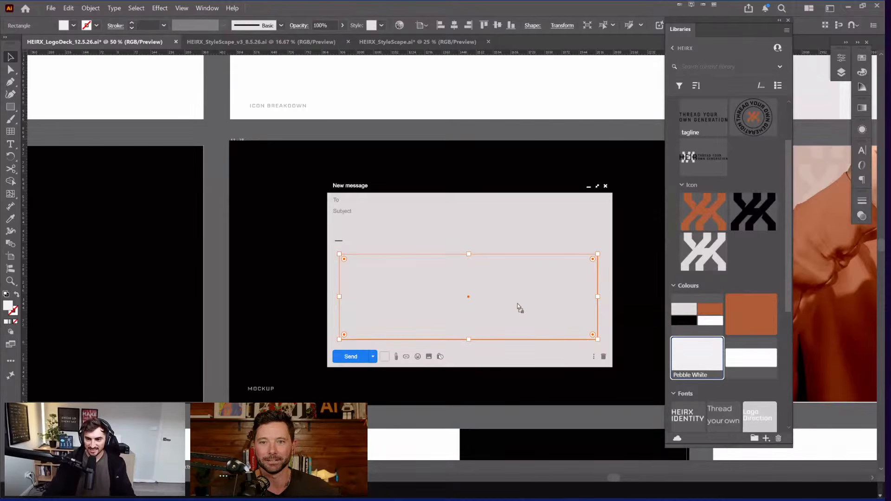
drag(519, 307, 517, 307)
key(Escape)
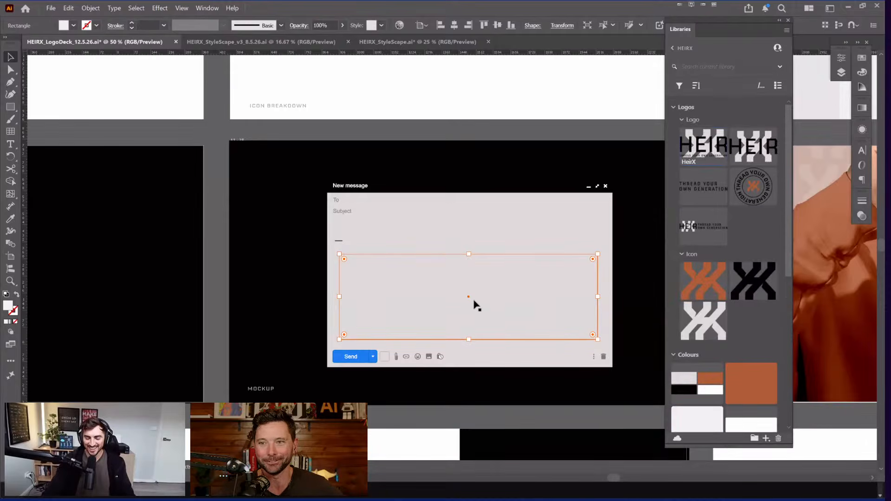
key(Delete)
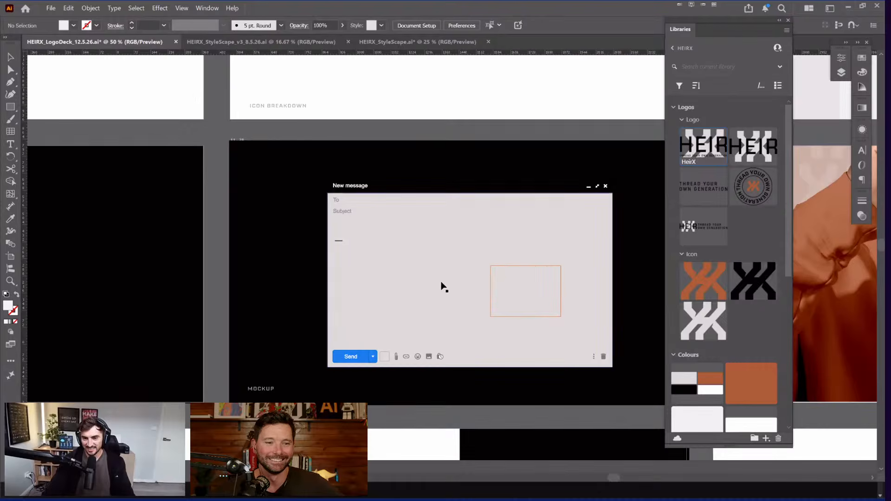
click(418, 281)
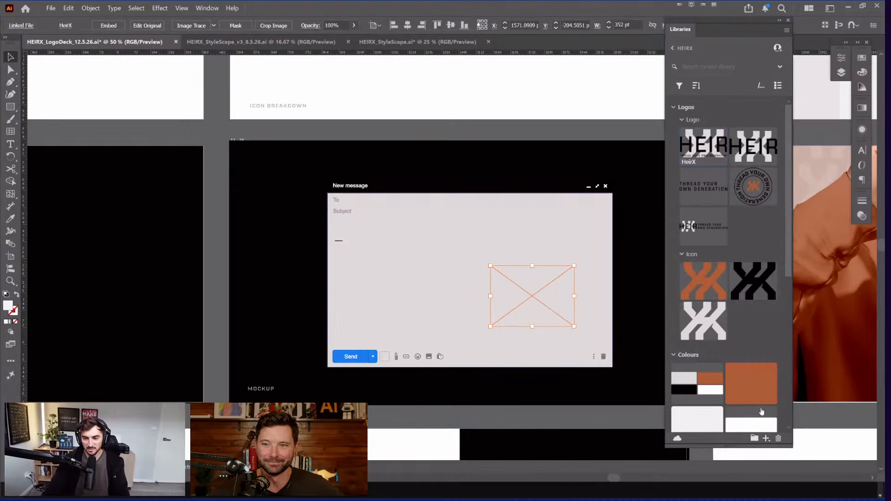
Step: Select the orange signature rectangle in Outline view and move it onto the Slide Name layer
click(562, 325)
key(ctrl+y)
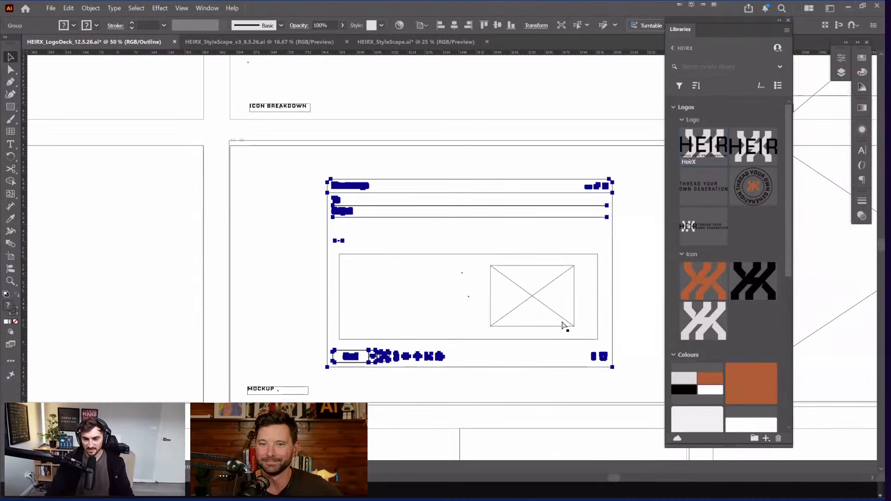
click(598, 322)
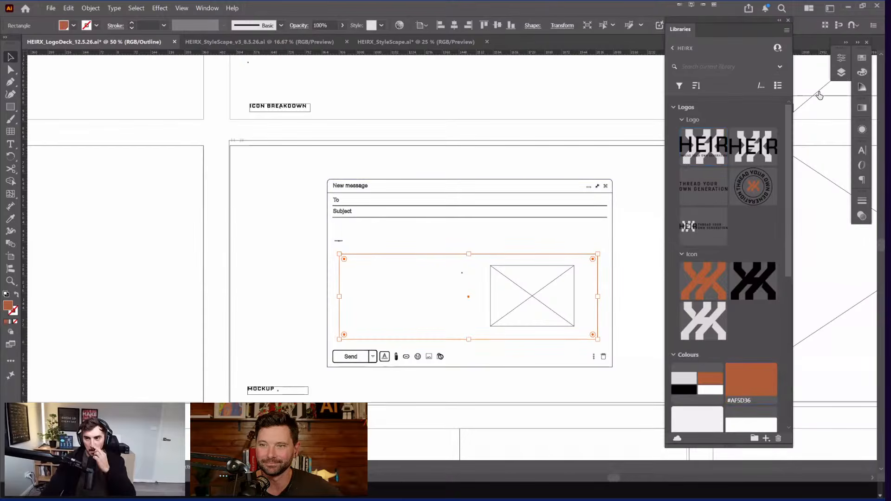
key(ctrl+y)
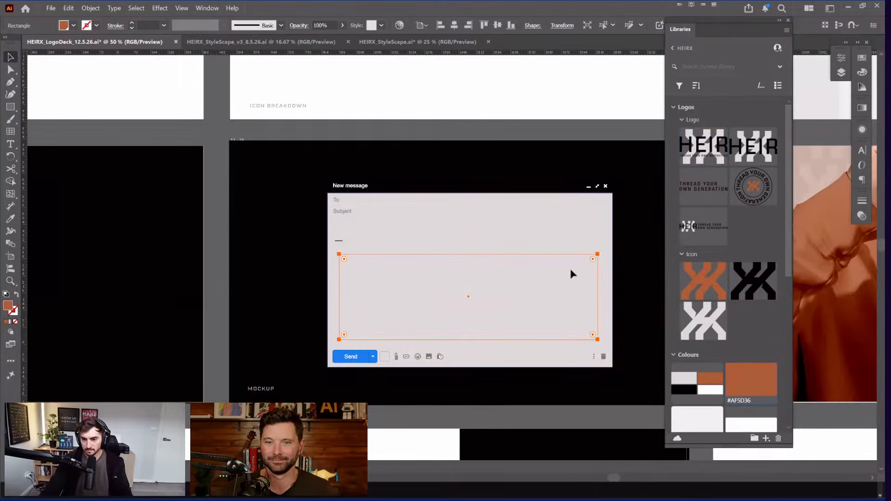
click(841, 72)
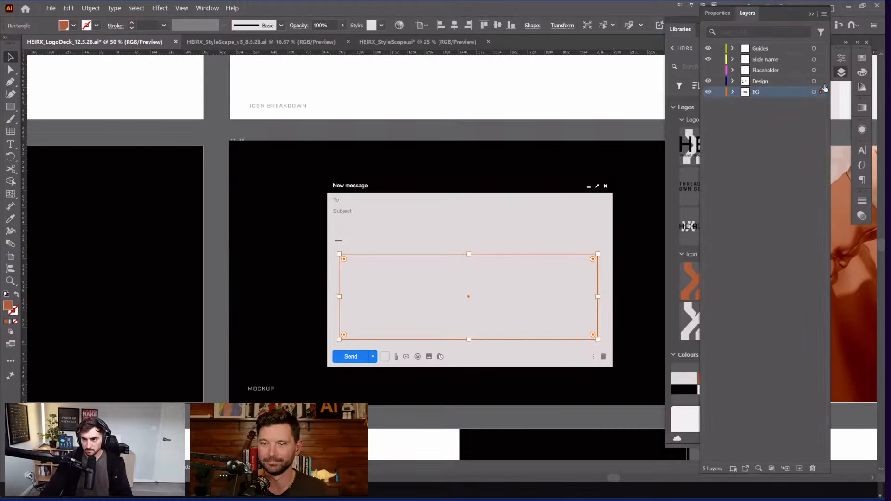
key(ctrl+z)
key(ctrl+y)
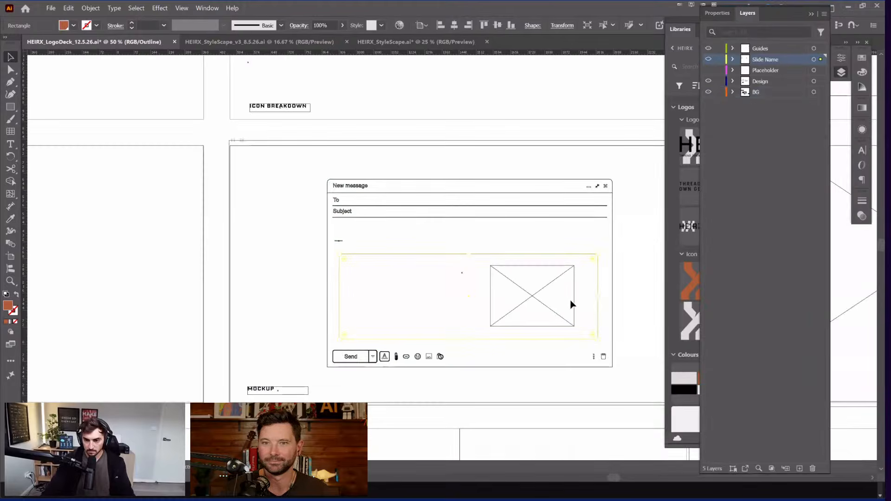
click(572, 307)
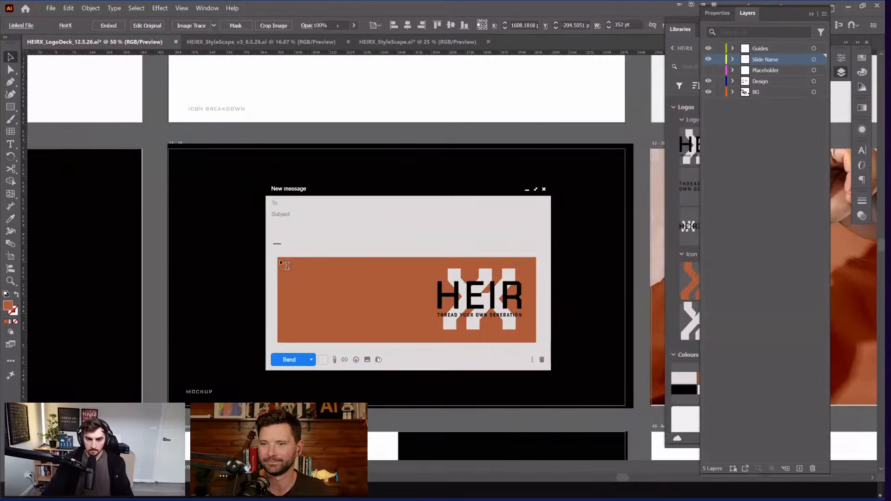
scroll(283, 264, up, 2)
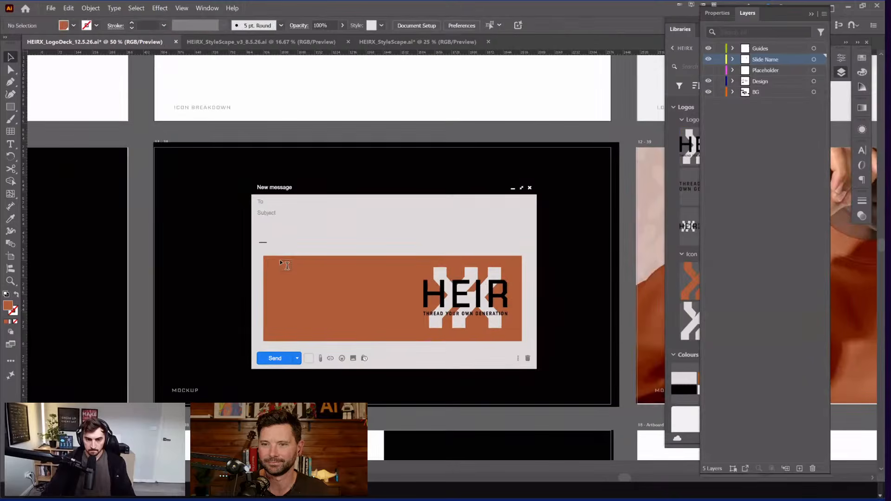
key(Tab)
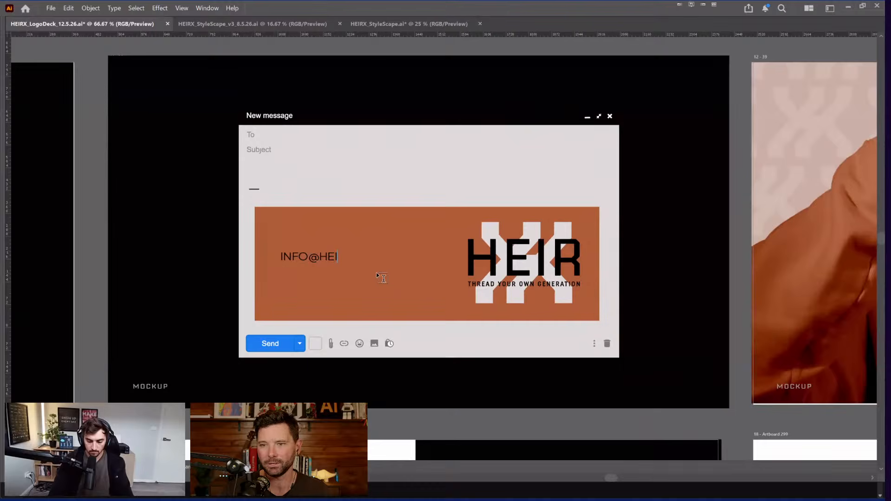
Step: Finish the email address ending 'RX.COM.AU' and shrink its text toward the lower left
text(RX.COM.AU)
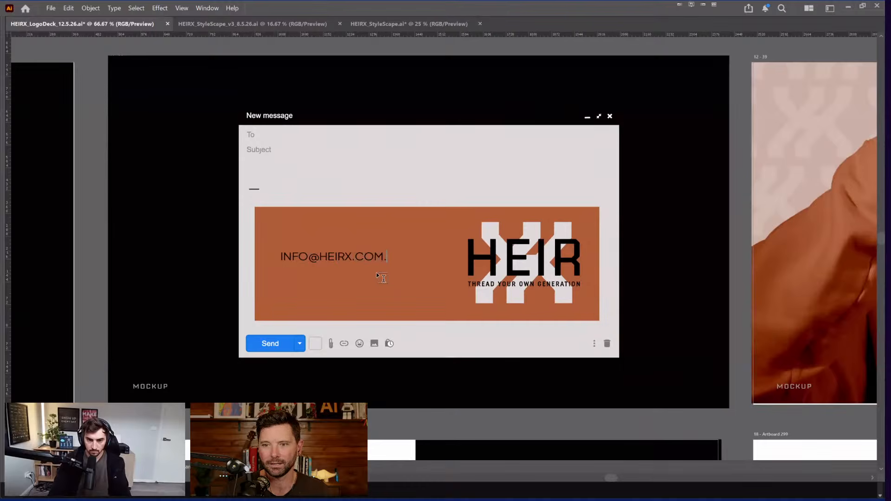
key(Escape)
key(shift+Tab)
key(Tab)
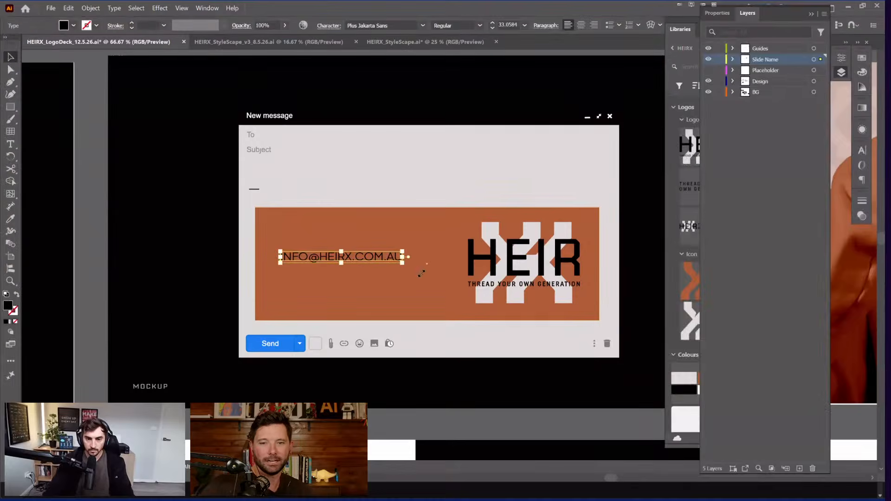
drag(419, 269, 377, 275)
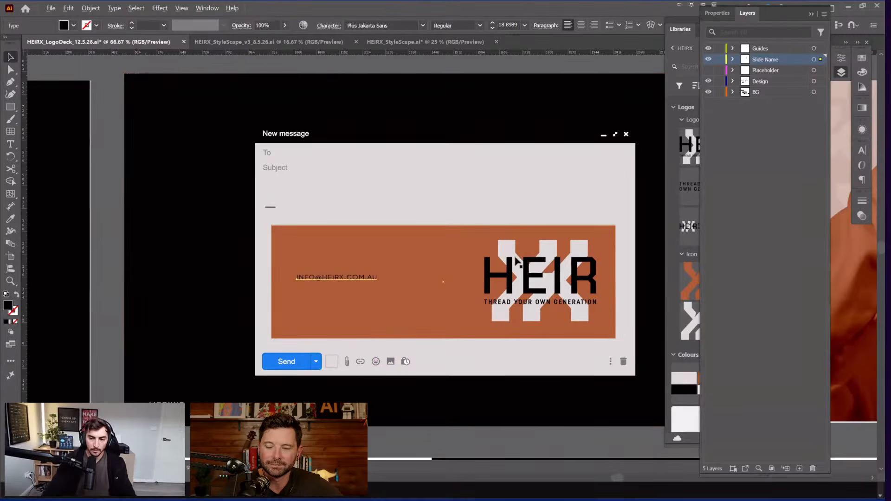
Step: Centre the mockup, select the orange banner, and duplicate the email line just above itself
scroll(383, 270, up, 2)
key(ctrl+minus)
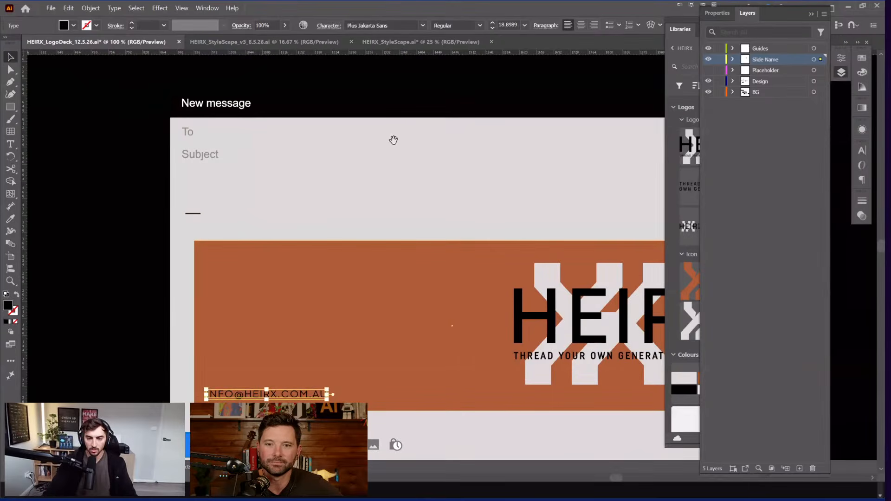
drag(603, 329, 438, 290)
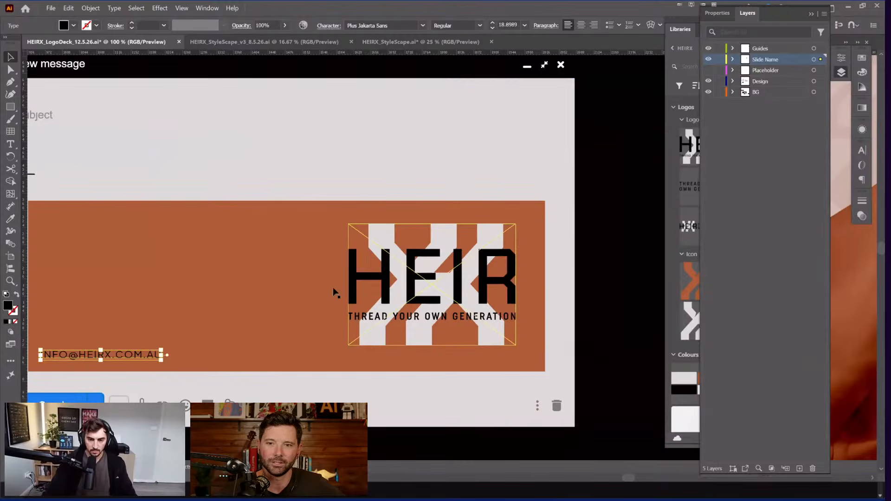
scroll(463, 273, up, 2)
scroll(460, 304, down, 4)
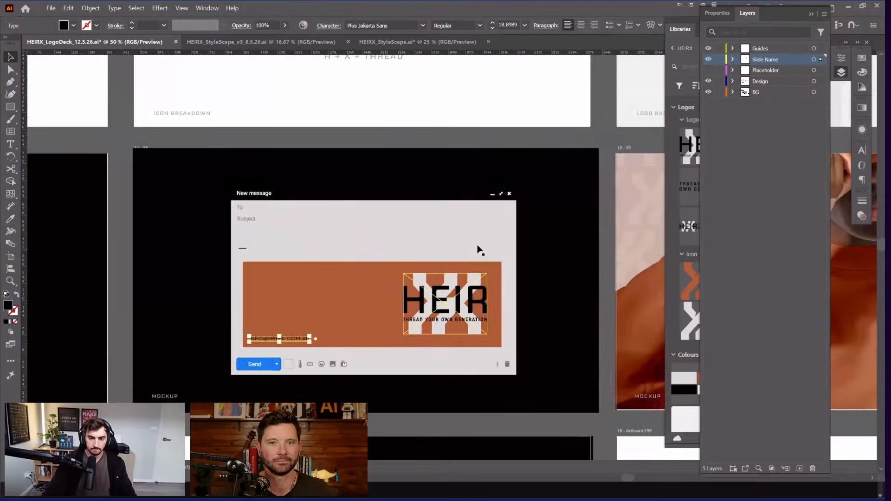
drag(505, 279, 574, 215)
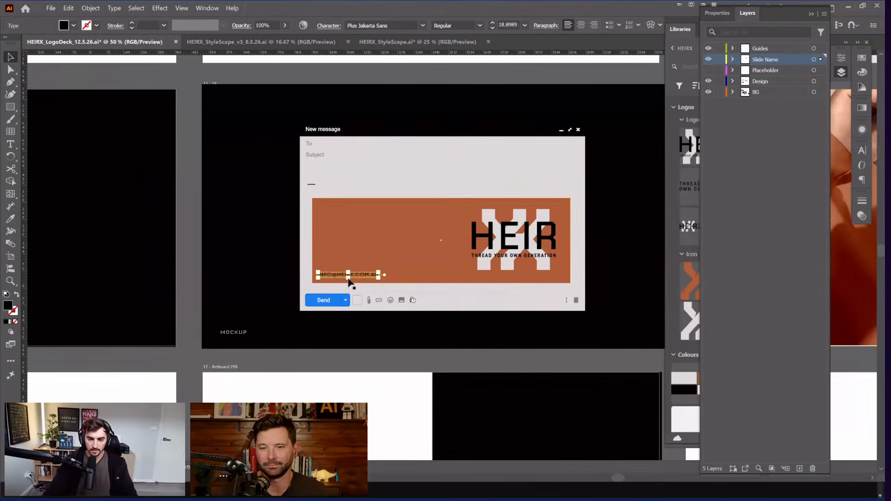
scroll(351, 281, up, 1)
click(573, 130)
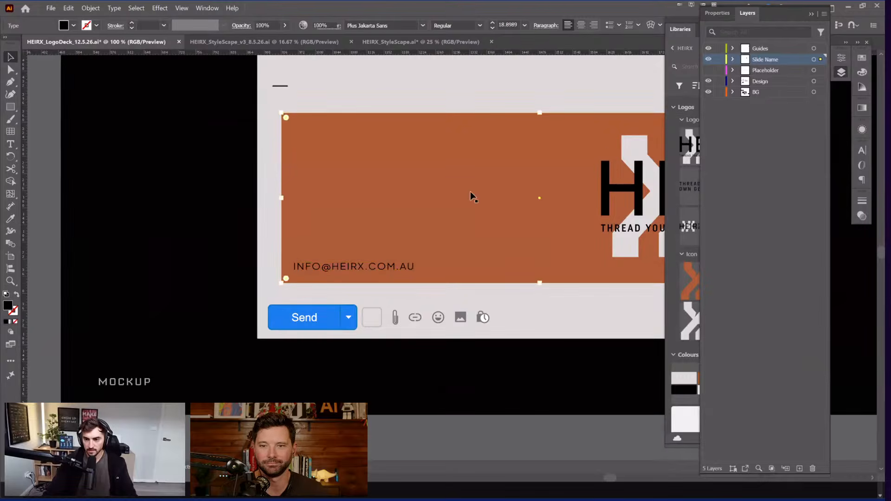
scroll(657, 349, right, 5)
key(Tab)
key(Tab)
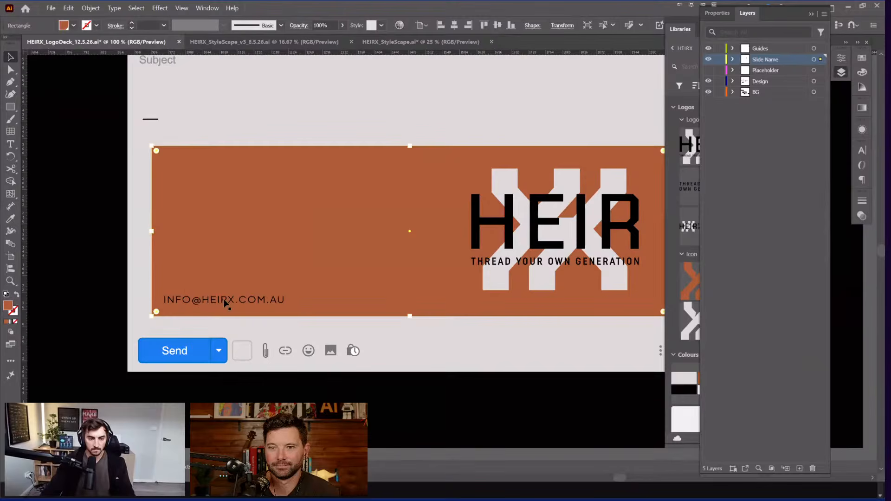
drag(240, 301, 241, 282)
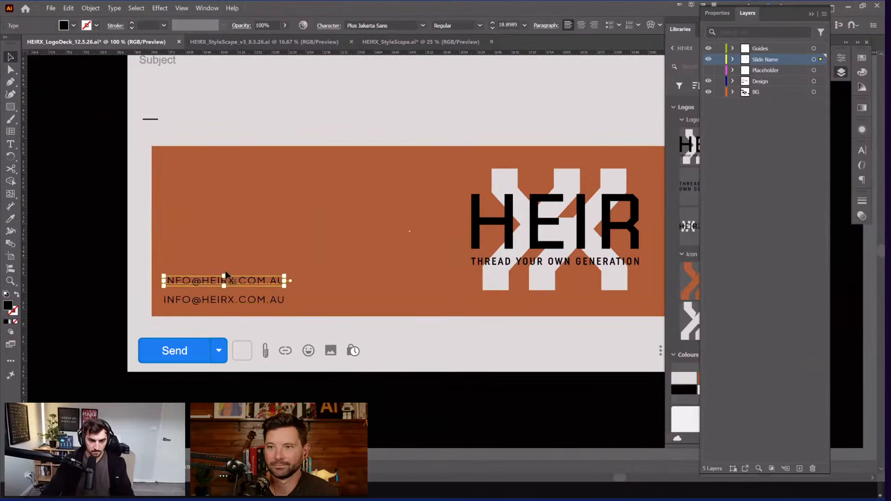
scroll(177, 288, up, 3)
Step: Replace the duplicated line with the business phone number, fixing its spacing
key(t)
triple_click(246, 263)
text(0)
key(BackSpace)
text(-)
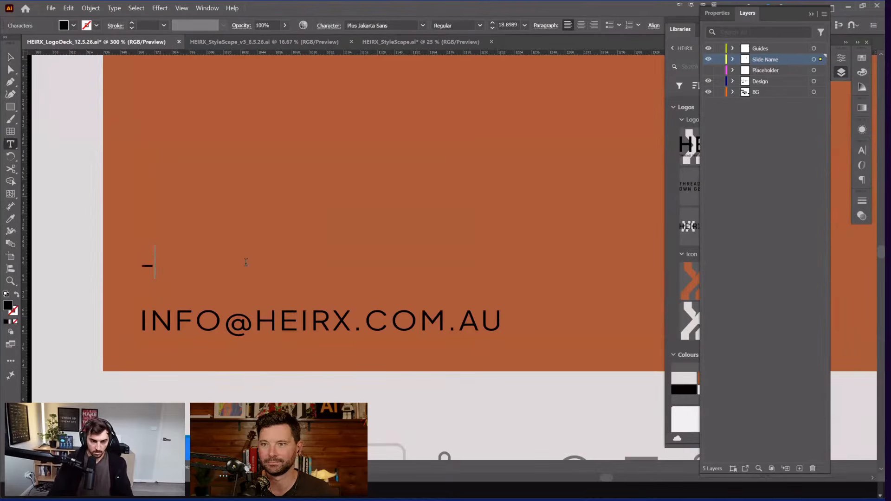
key(BackSpace)
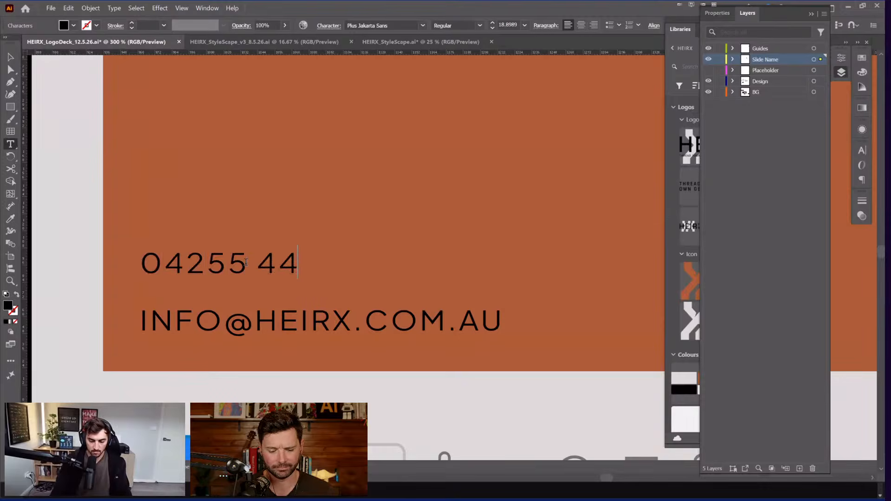
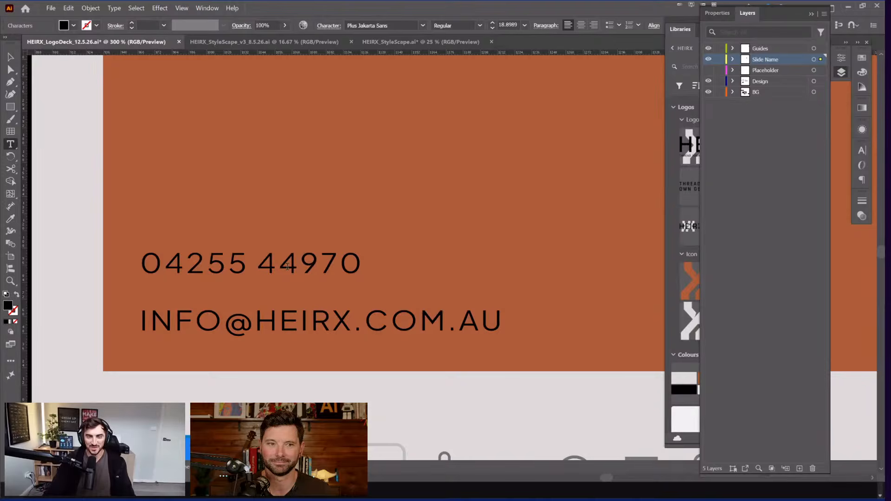
key(Left)
key(Left)
key(Left)
key(Left)
key(Left)
key(Left)
key(BackSpace)
key(Left)
key(Escape)
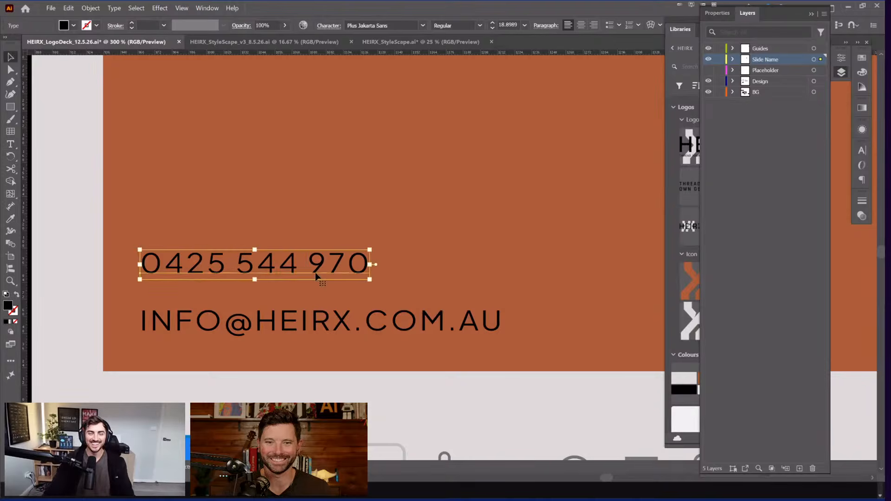
key(ctrl+minus)
key(ctrl+minus)
key(ctrl+minus)
key(ctrl+minus)
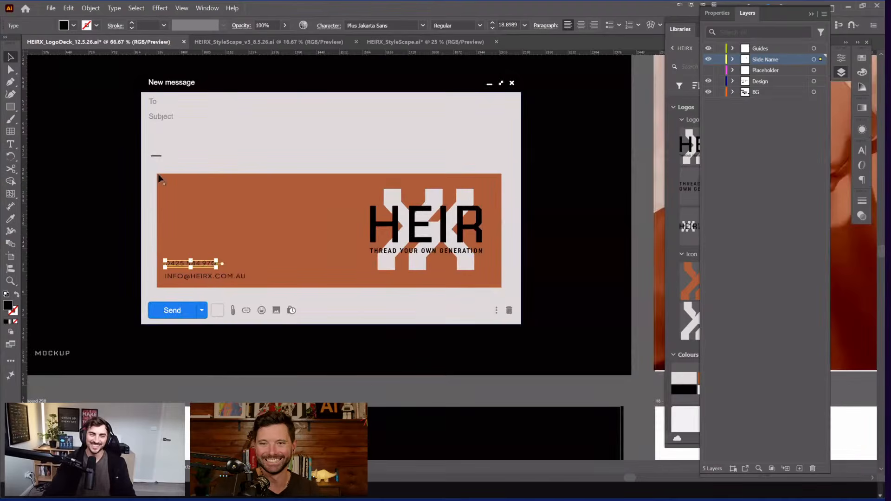
click(263, 166)
Step: Centre the email mockup artboard and collapse the Layers list to reveal the library
click(388, 393)
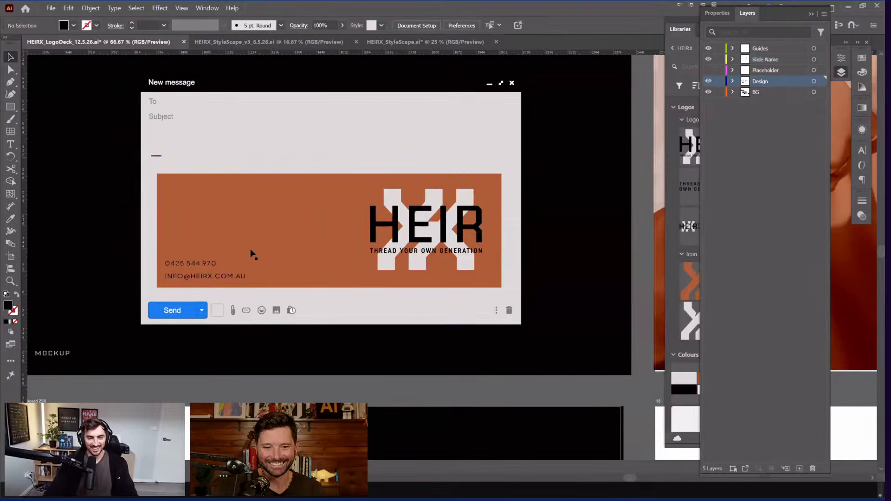
drag(252, 252, 325, 245)
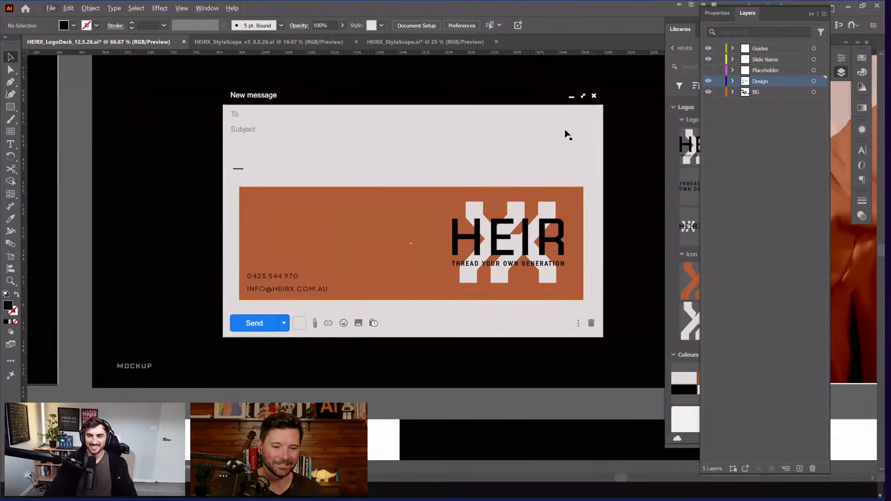
click(747, 13)
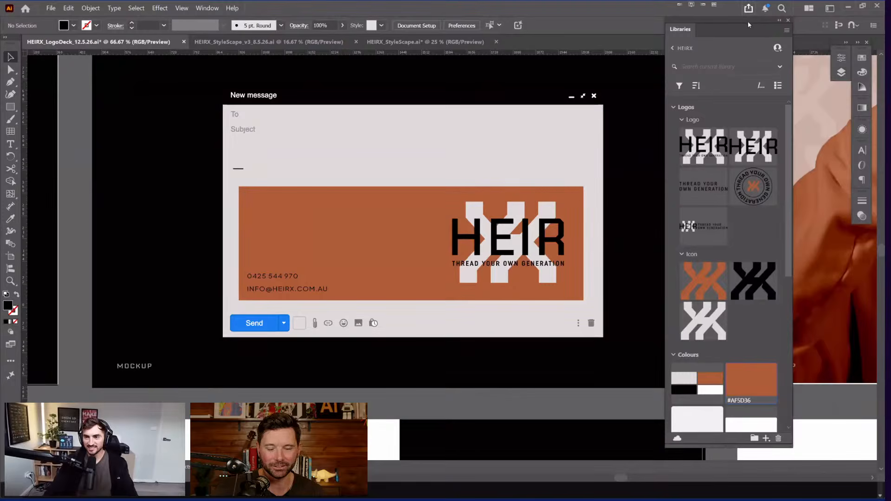
click(749, 8)
scroll(552, 114, down, 1)
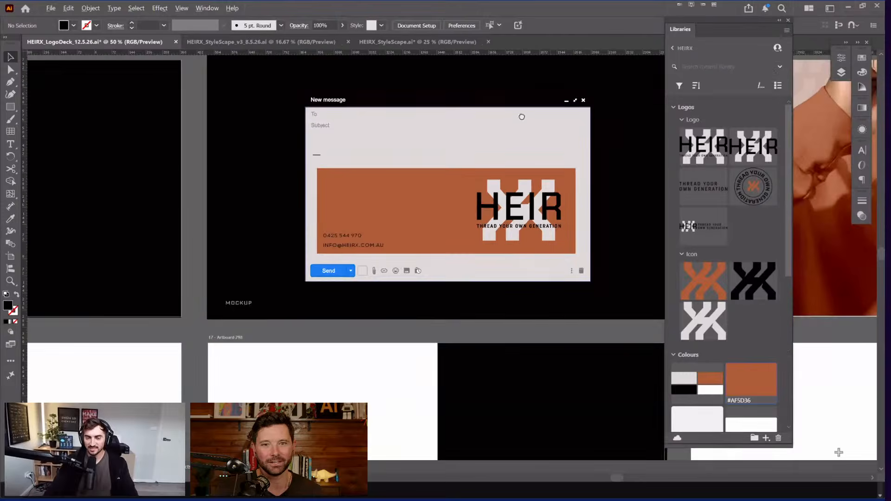
scroll(428, 143, down, 1)
key(Tab)
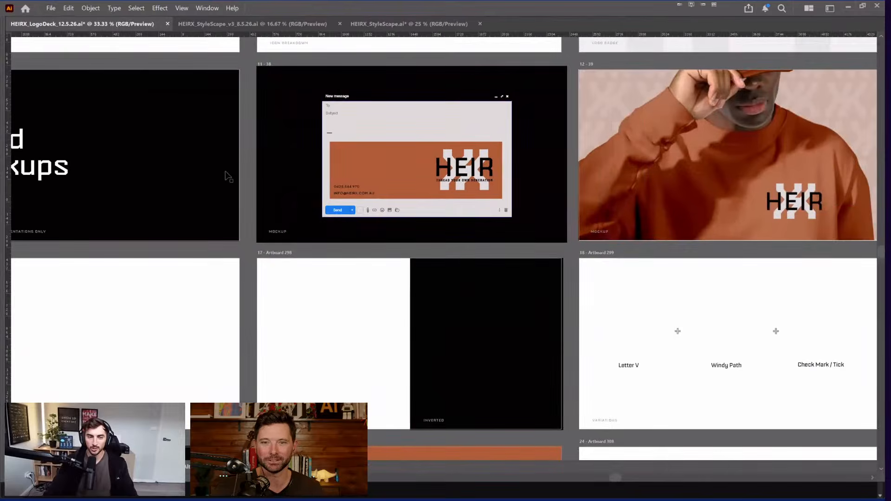
scroll(244, 207, right, 3)
scroll(244, 207, up, 2)
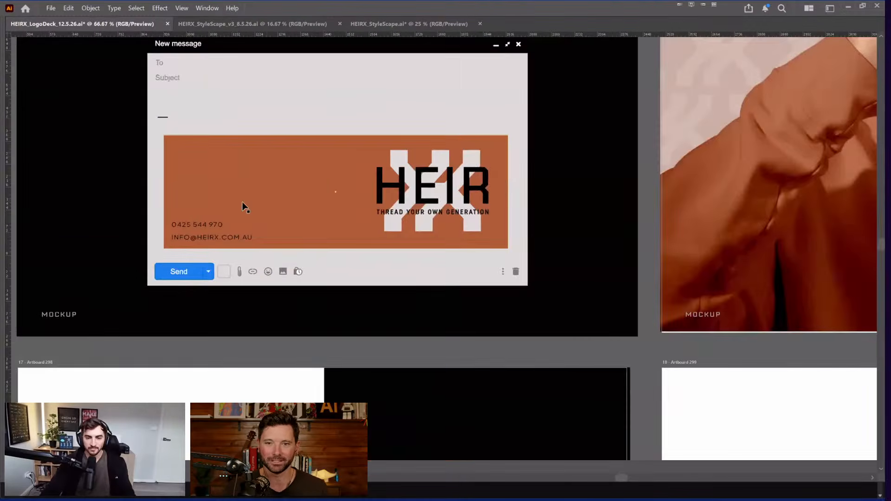
scroll(246, 205, up, 2)
scroll(253, 205, left, 1)
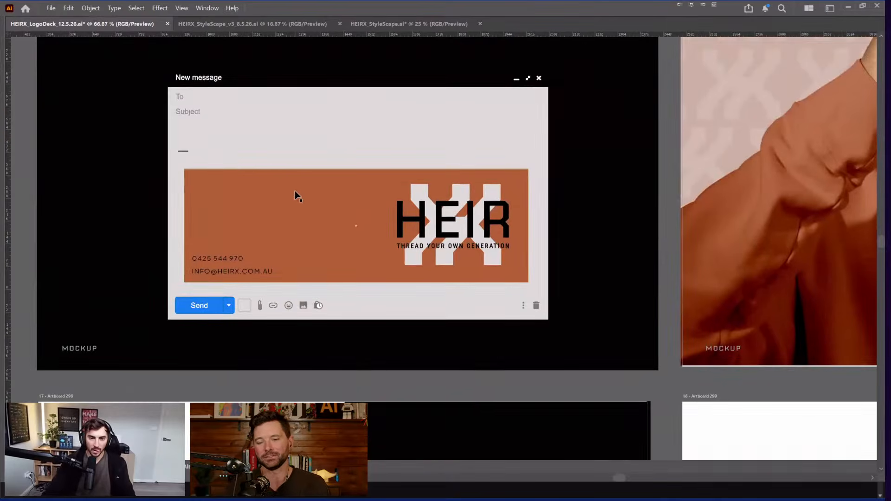
key(Tab)
scroll(705, 386, down, 5)
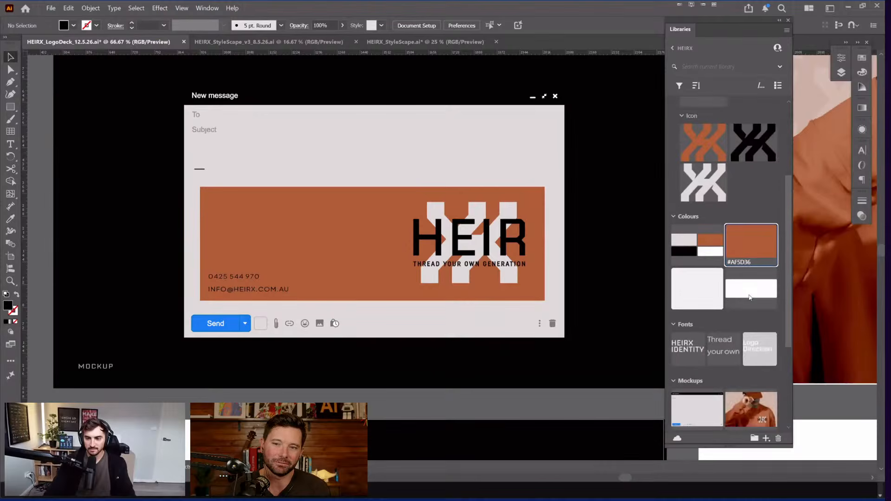
Step: Place the Grey Pat pattern over the left half of the orange banner
drag(705, 386, 367, 300)
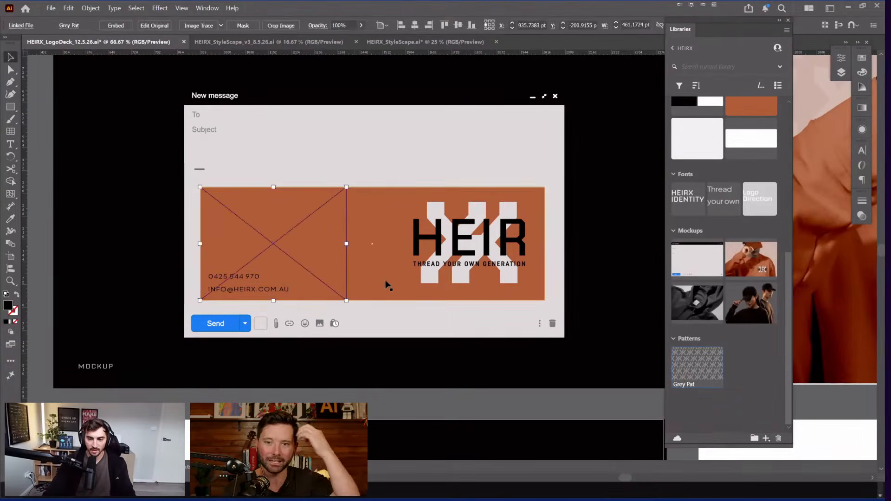
click(843, 72)
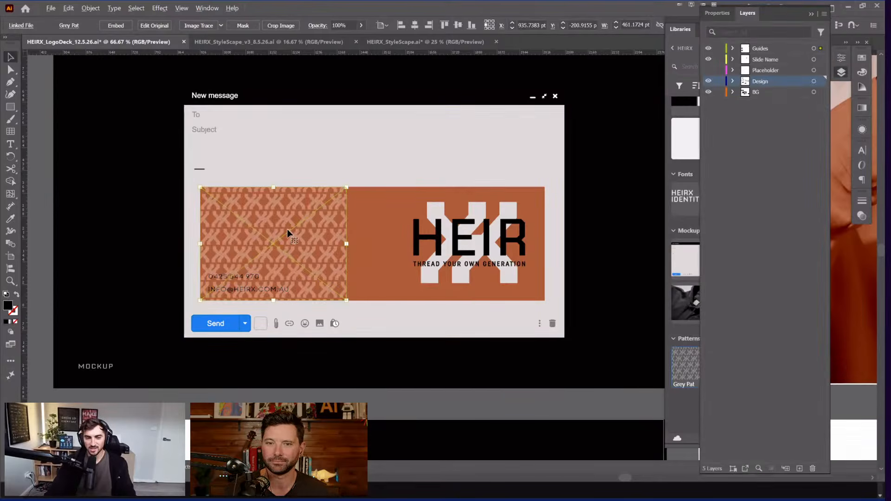
scroll(289, 229, up, 1)
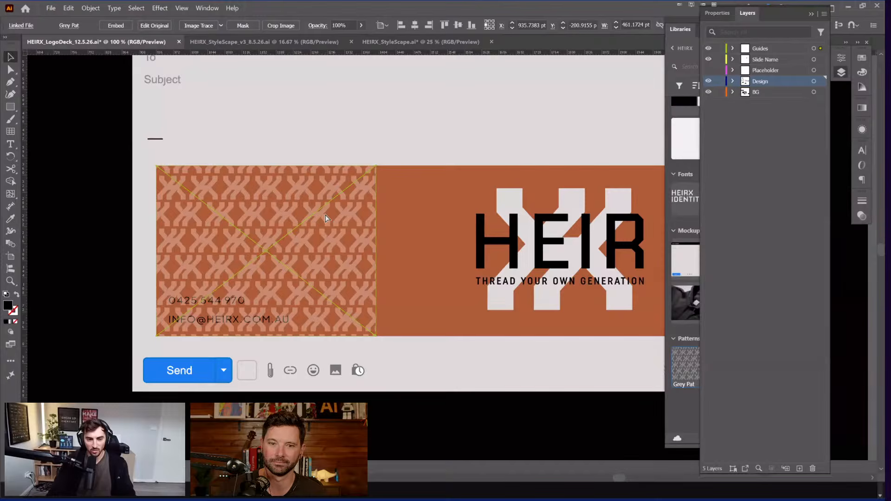
click(100, 308)
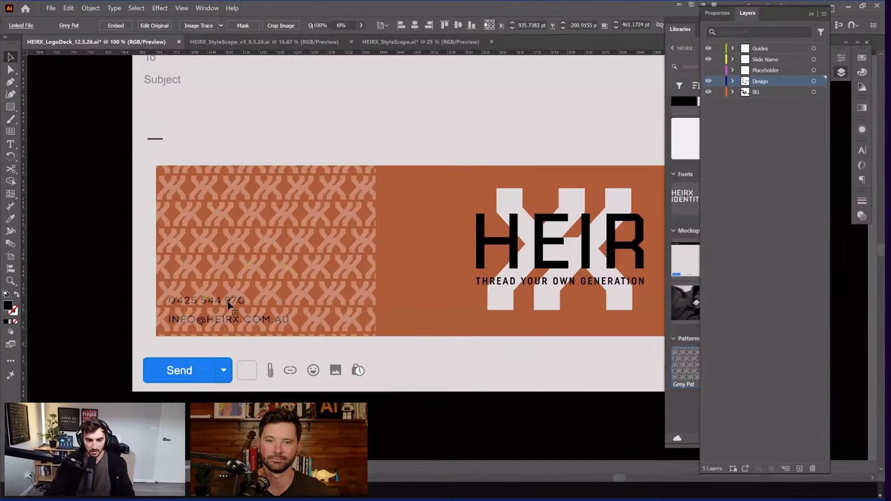
Step: Lower the orange banner rectangle's opacity in the Transparency panel
click(228, 303)
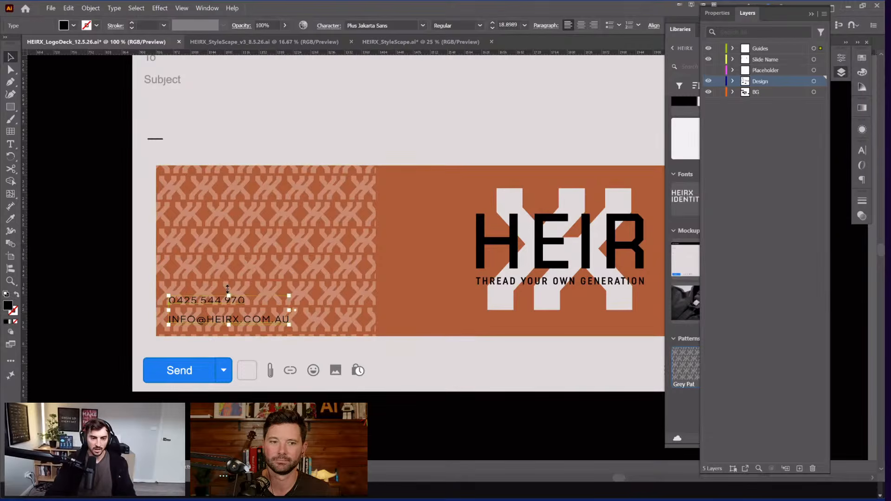
click(259, 270)
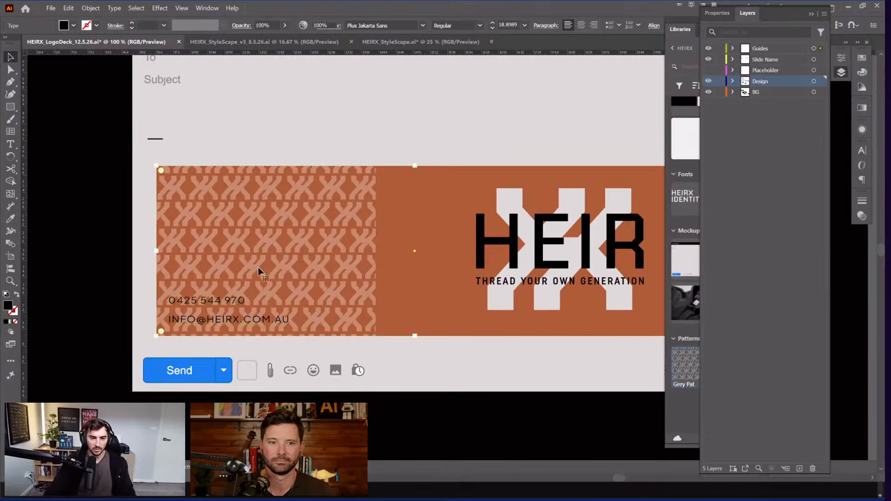
click(864, 216)
click(813, 212)
key(shift+Down)
key(shift+Down)
key(shift+Down)
Step: Restore the orange rectangle to 100% opacity and fade the Grey Pat pattern to 50%
key(ctrl+z)
key(ctrl+z)
key(ctrl+z)
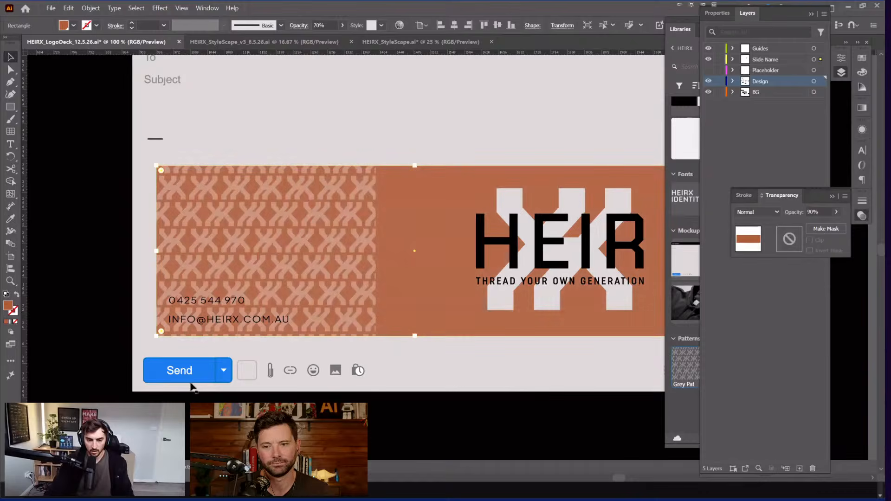
click(177, 281)
drag(290, 240, 470, 242)
click(414, 248)
key(ctrl+z)
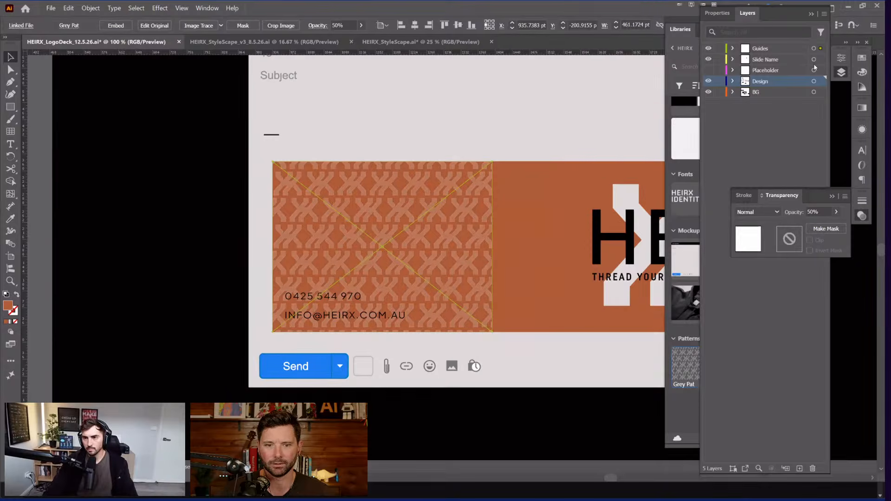
drag(666, 130, 666, 86)
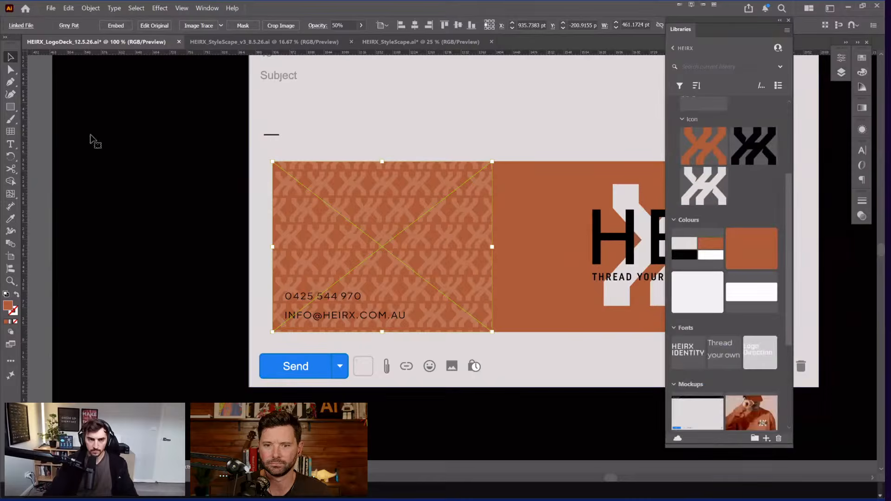
key(ctrl+alt+2)
Step: Zoom out to 50% and pan across artboards 13 and 19 with panels hidden
click(80, 120)
drag(57, 118, 45, 131)
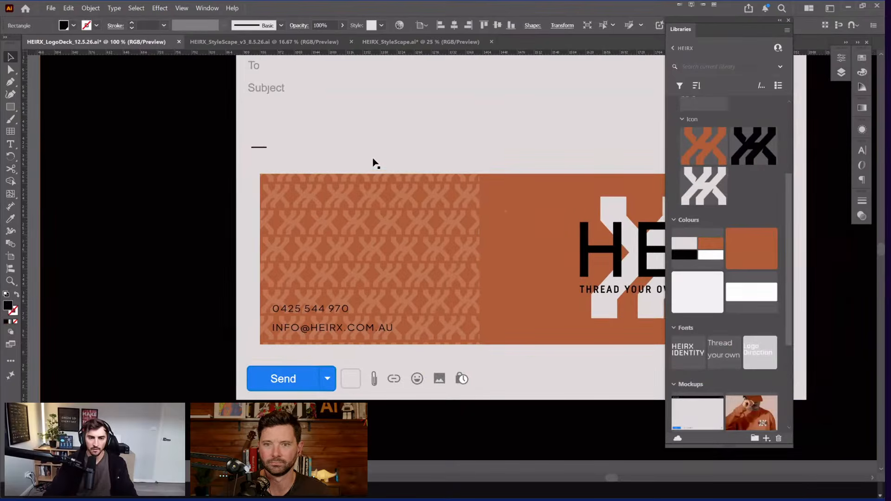
key(ctrl+minus)
key(ctrl+shift+a)
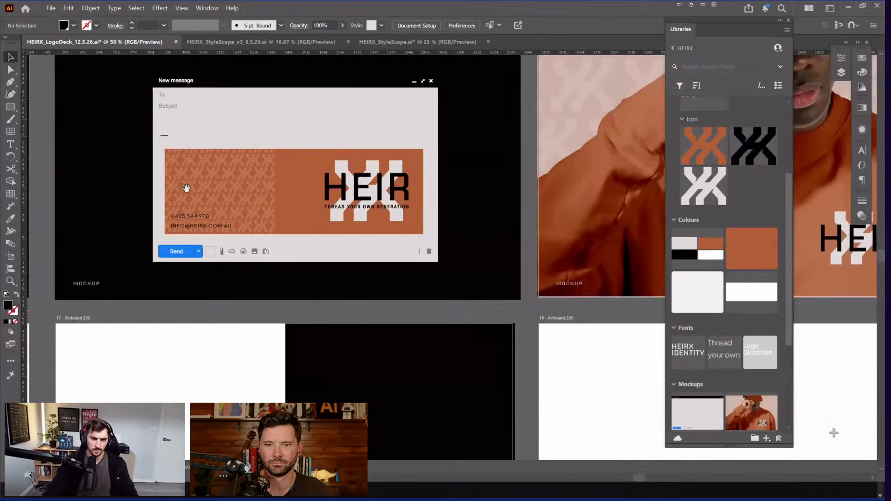
scroll(354, 157, left, 2)
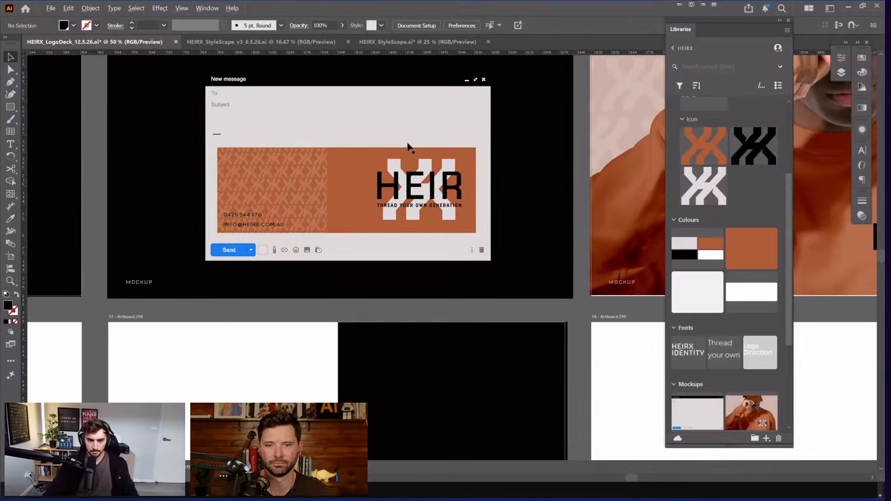
scroll(252, 195, up, 1)
scroll(386, 174, down, 3)
drag(640, 171, 560, 199)
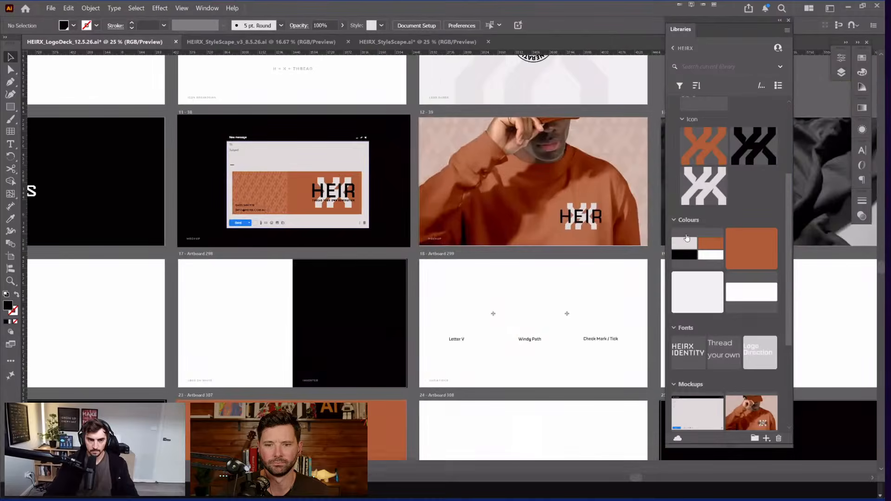
drag(386, 194, 154, 222)
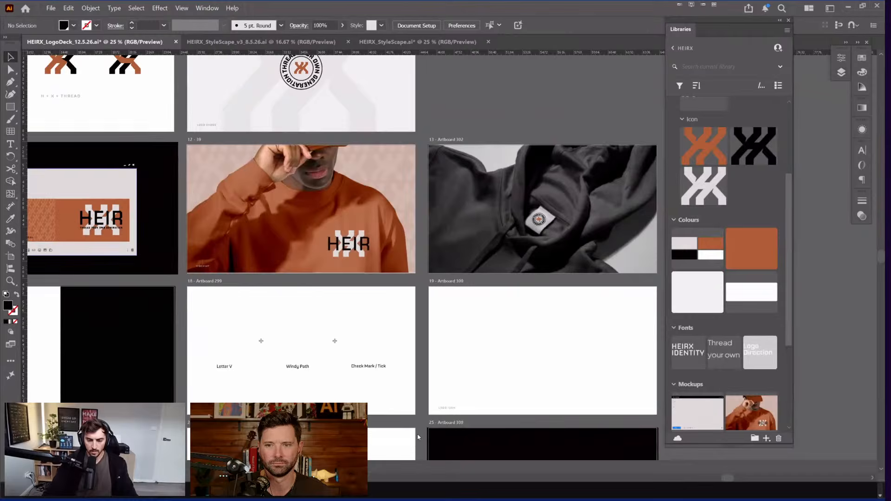
scroll(418, 437, down, 1)
key(Tab)
key(super)
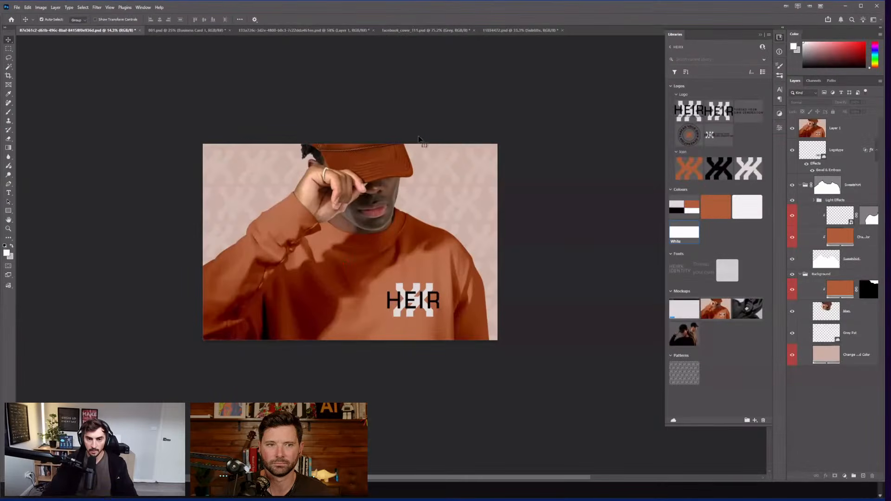
Step: Switch from Photoshop to the InDesign window showing Style-Guide-HEIRX.indd
key(super)
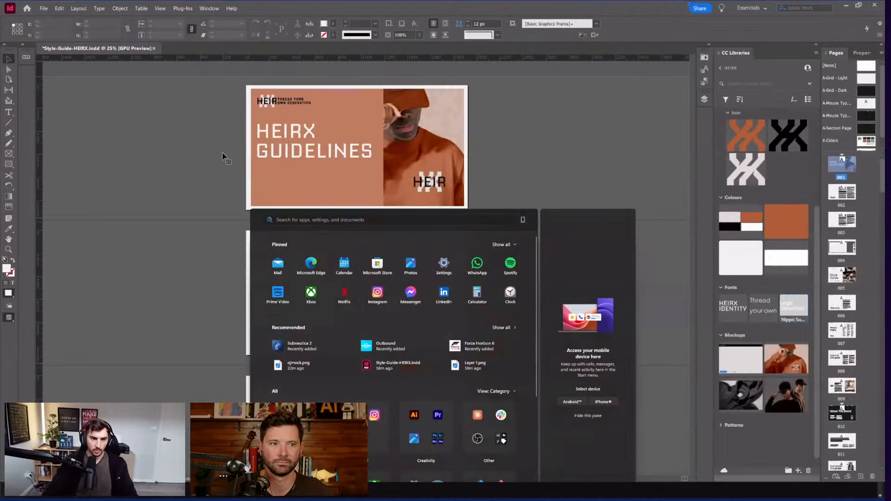
click(229, 235)
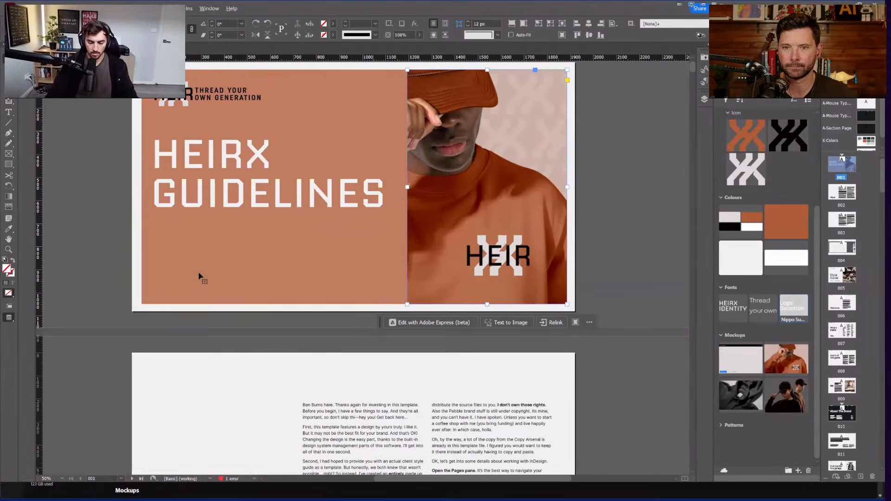
Step: Shrink the copied headline to 87 pt and join it onto one HEIRX GUIDELINES line
click(199, 275)
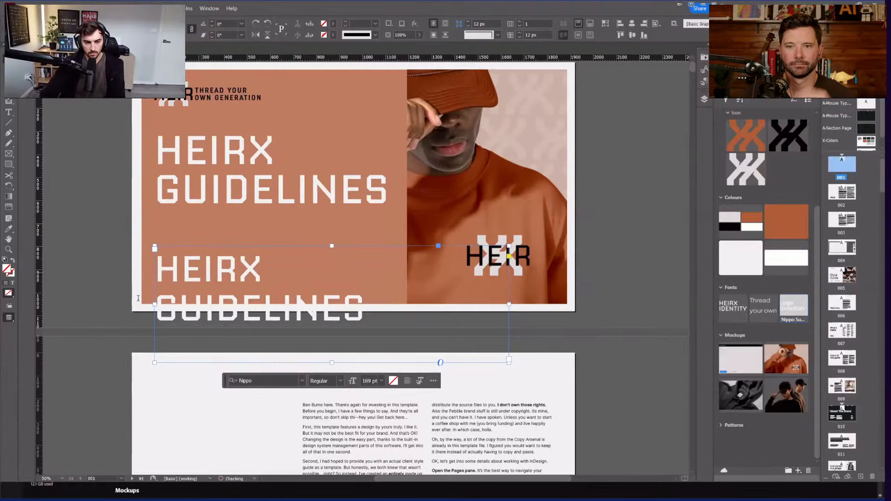
key(ctrl+alt+shift+comma)
key(ctrl+alt+shift+comma)
key(ctrl+alt+shift+comma)
key(ctrl+alt+shift+comma)
key(ctrl+alt+shift+comma)
key(ctrl+alt+shift+comma)
key(ctrl+alt+shift+comma)
key(ctrl+alt+shift+comma)
double_click(164, 302)
key(BackSpace)
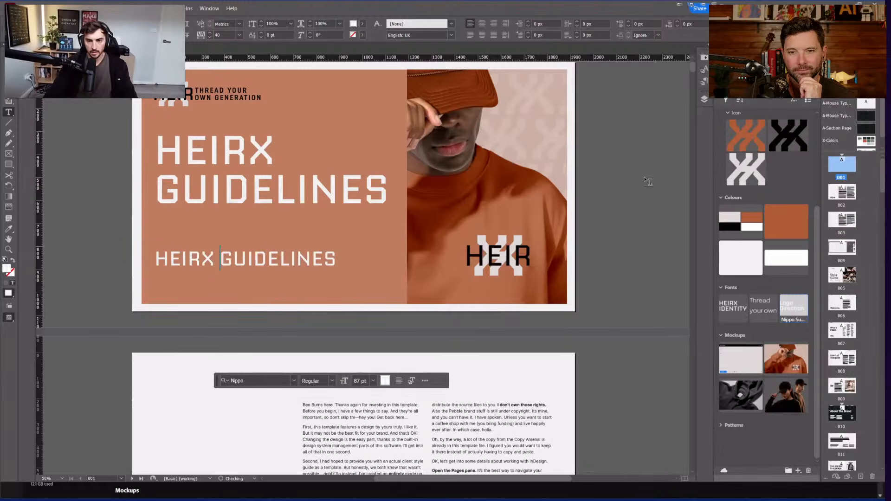
key(Escape)
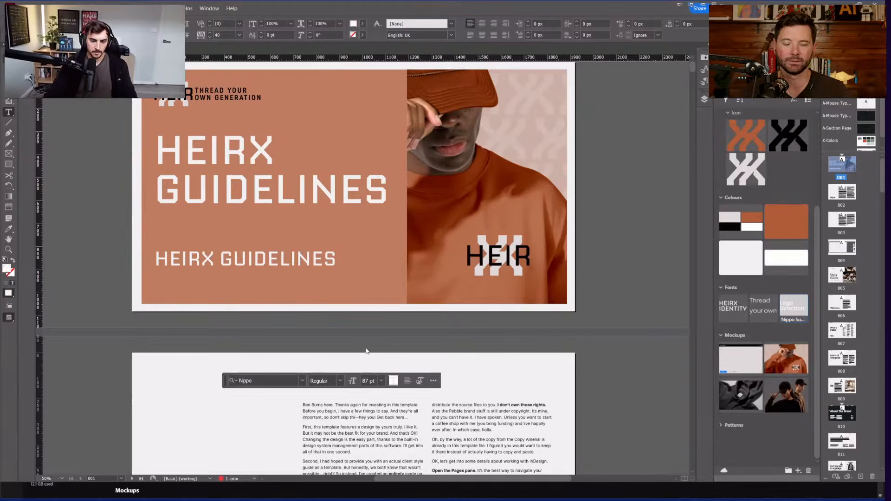
Step: Trim the headline frame's bottom and right edges to fit its single line
right_click(280, 259)
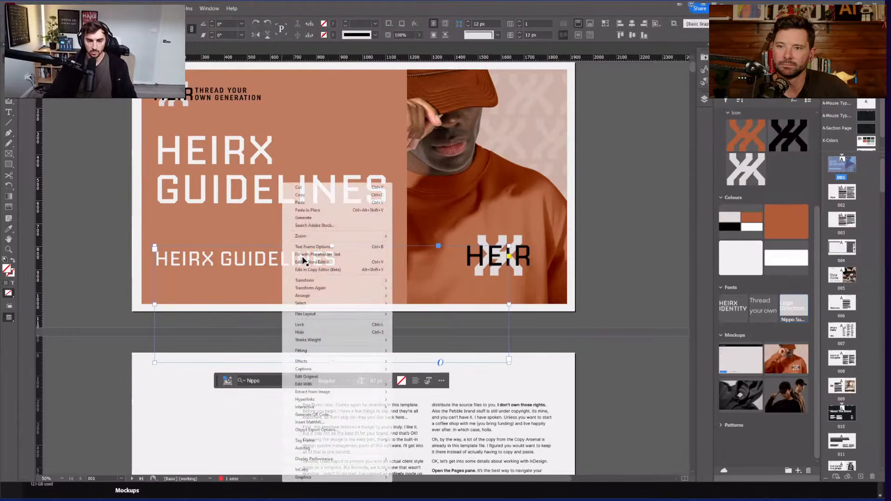
key(Escape)
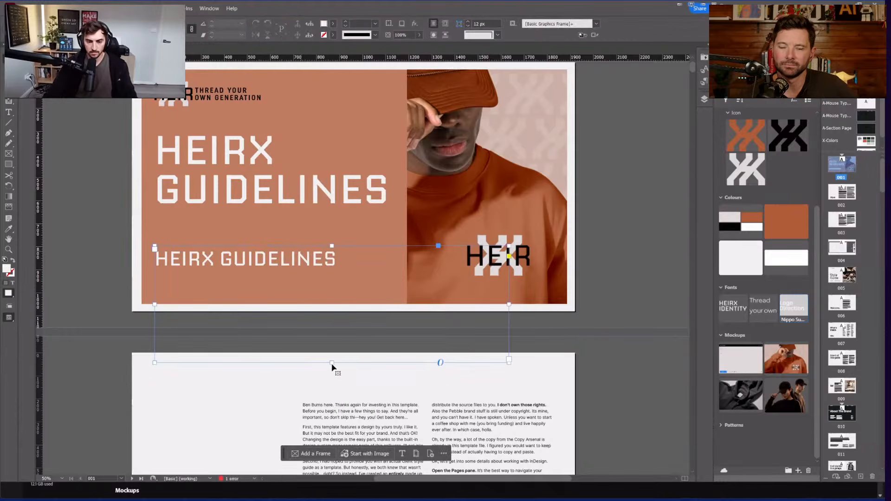
drag(332, 363, 332, 275)
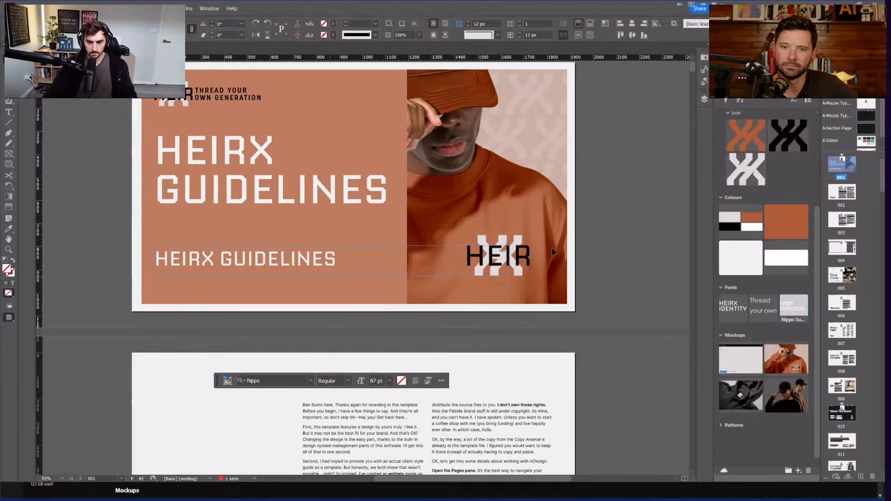
drag(509, 259, 355, 257)
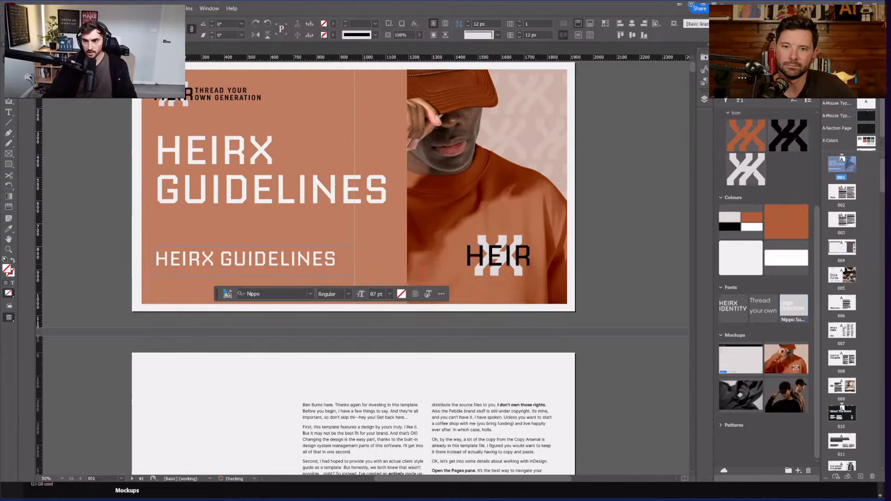
click(809, 75)
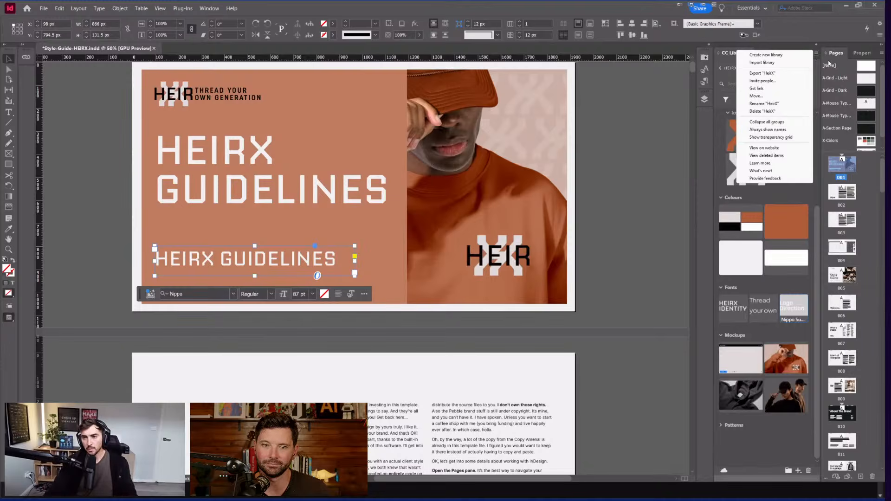
Step: Set the small headline to 47 pt and retype it as the LAST UPDATED date line
click(481, 173)
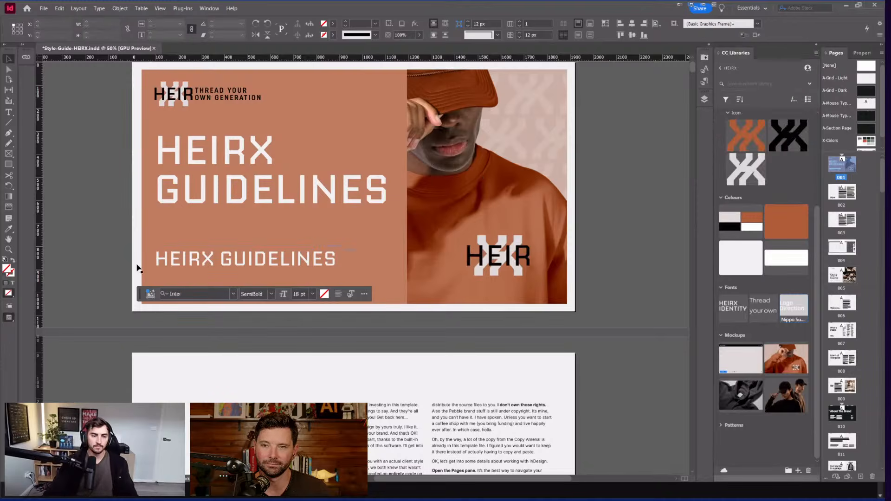
scroll(160, 266, up, 1)
click(174, 271)
scroll(173, 271, up, 1)
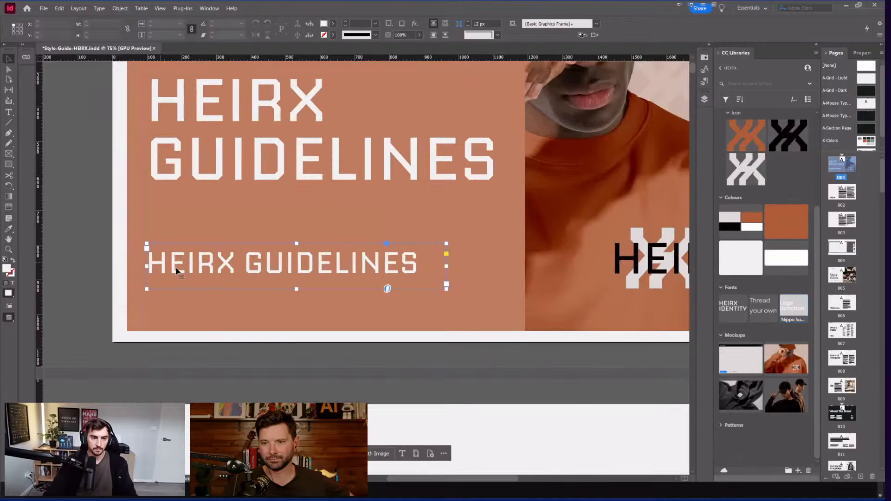
triple_click(292, 258)
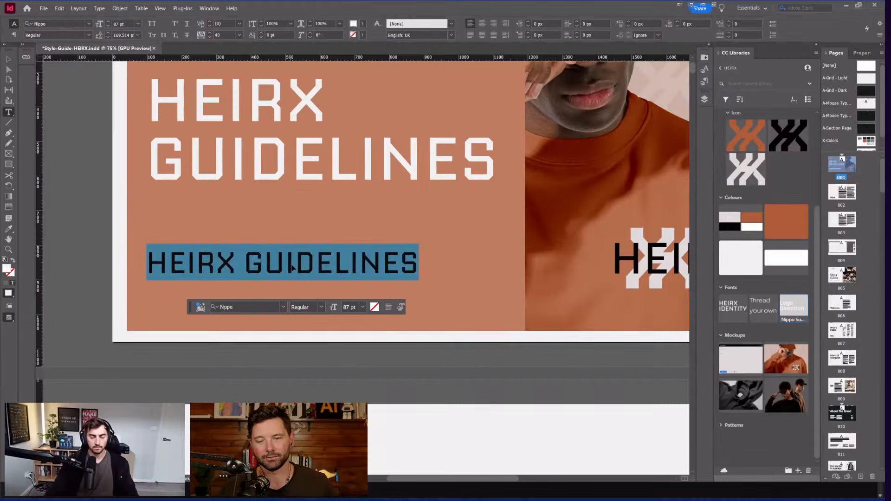
key(ctrl+alt+shift+comma)
key(ctrl+alt+shift+comma)
key(ctrl+alt+shift+comma)
key(ctrl+alt+shift+comma)
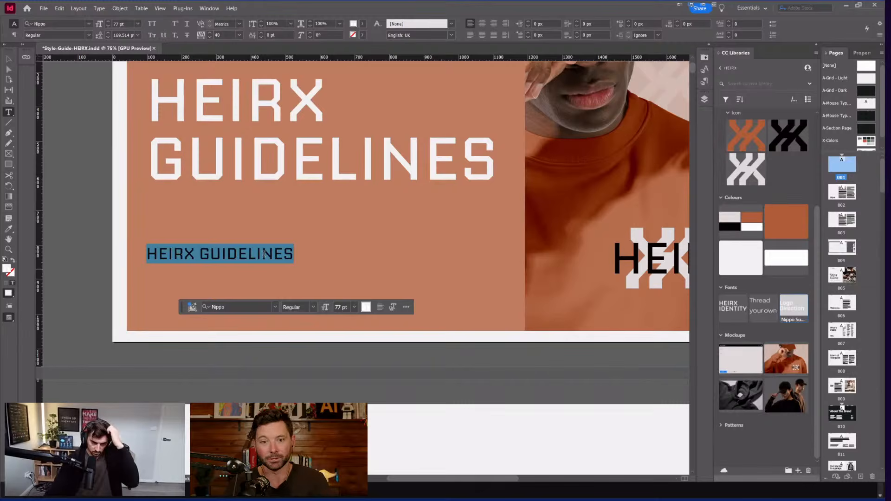
click(264, 254)
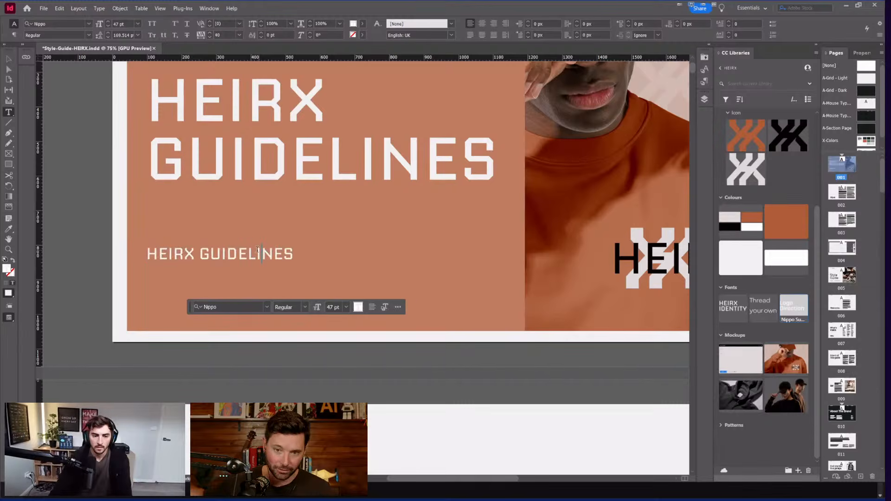
triple_click(246, 253)
text(LAST UPDA)
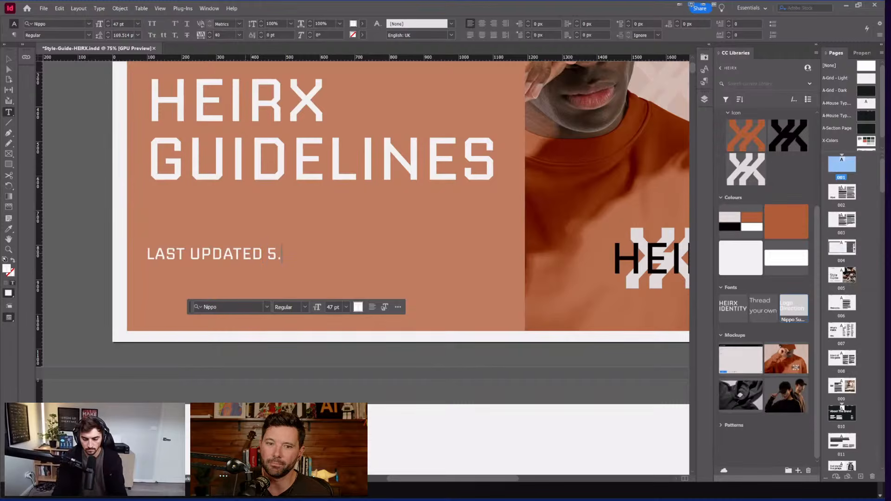
text(TED 12)
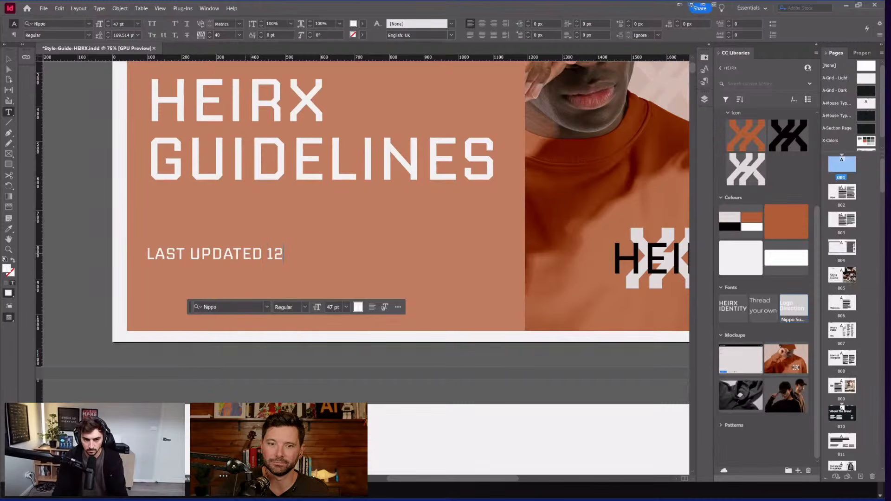
key(BackSpace)
text(4.5)
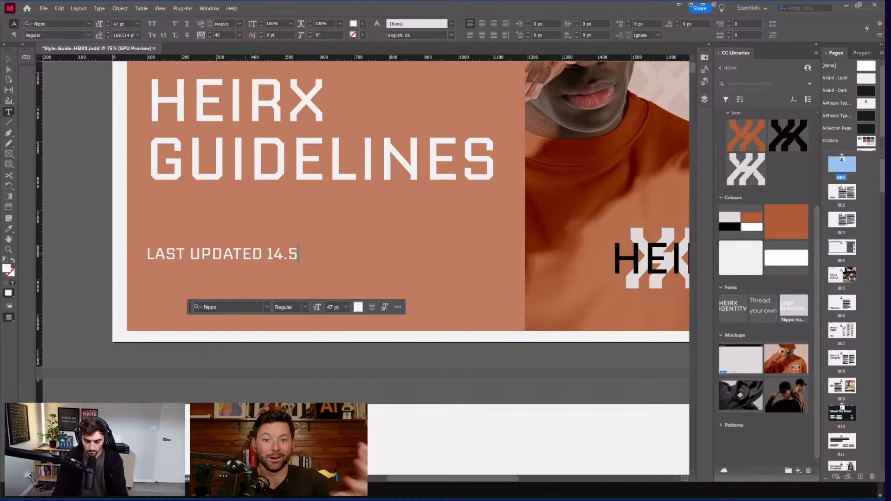
text(.26)
key(Escape)
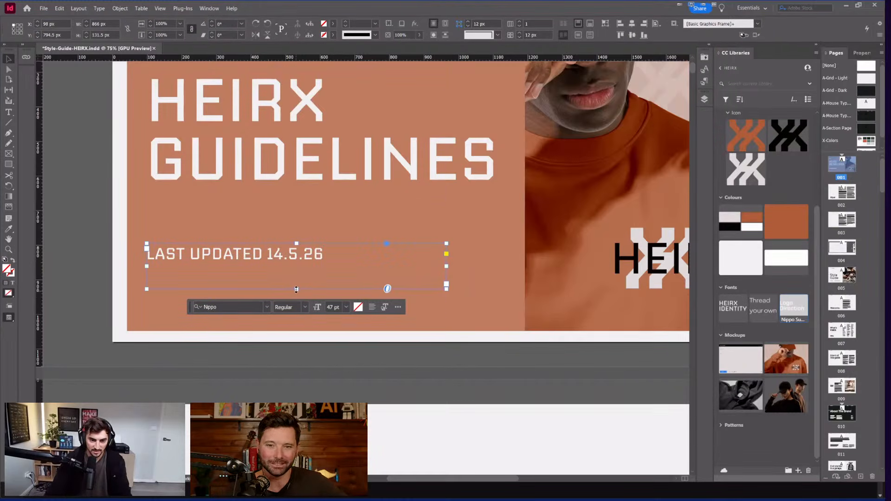
Step: Shorten the date frame, move it to the cover's bottom and widen it to the photo's edge
drag(296, 290, 297, 262)
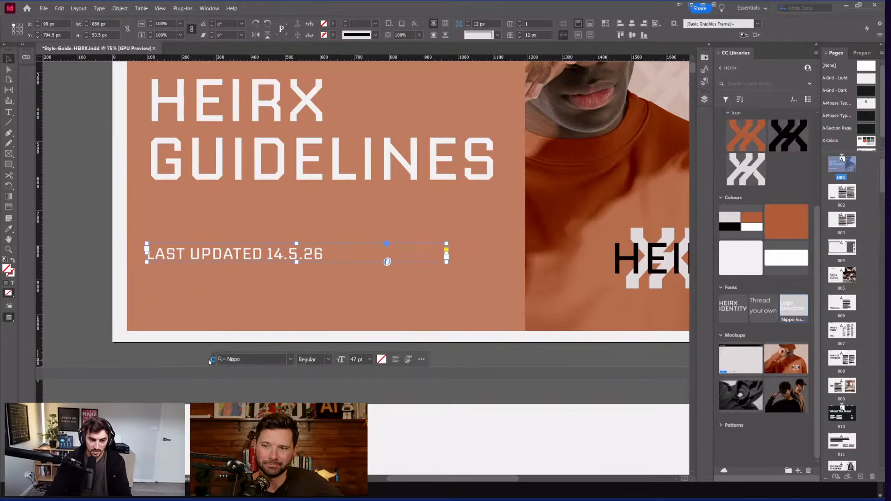
drag(198, 261, 200, 320)
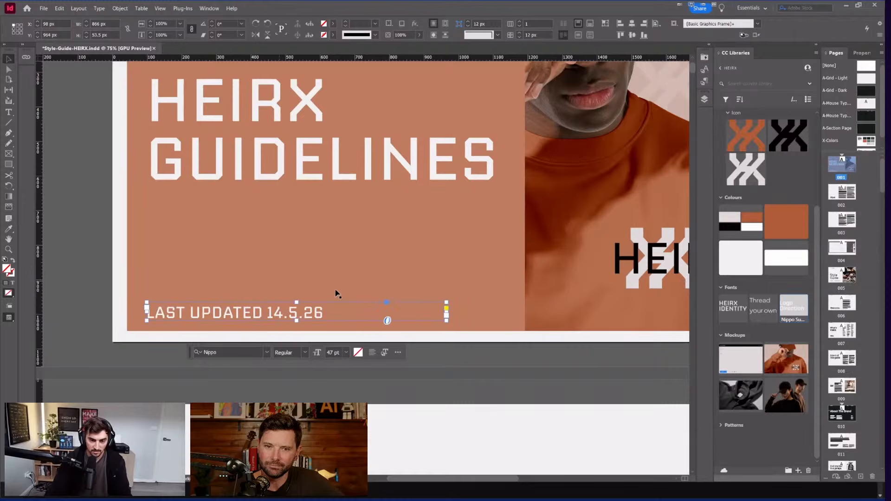
drag(448, 311, 523, 325)
click(457, 346)
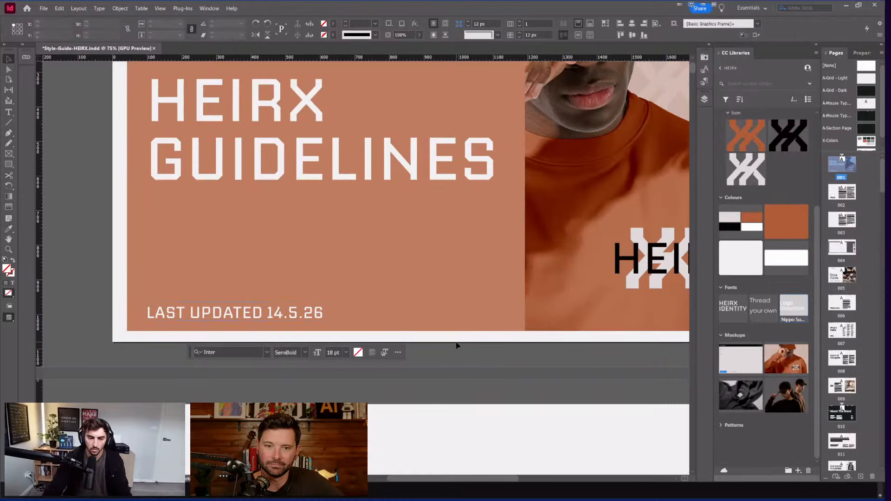
Step: Reduce the LAST UPDATED 14.5.26 line to 17 pt and widen its tracking to 140
scroll(323, 297, down, 2)
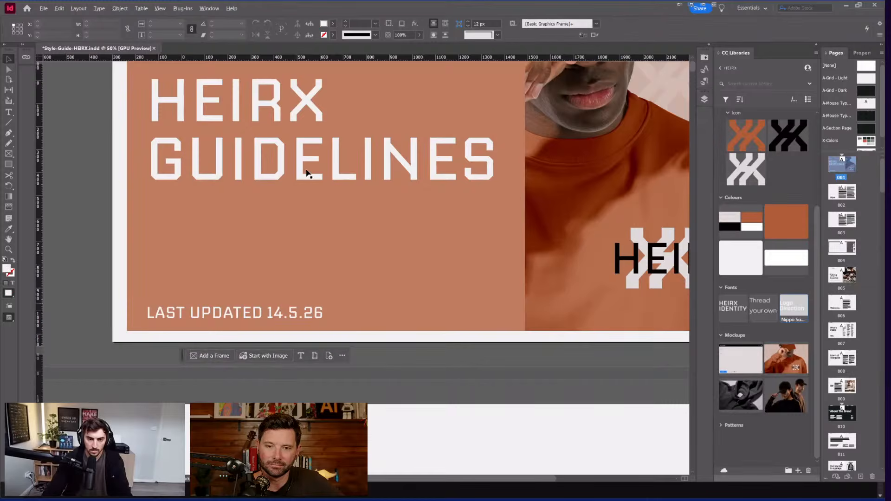
scroll(270, 244, down, 1)
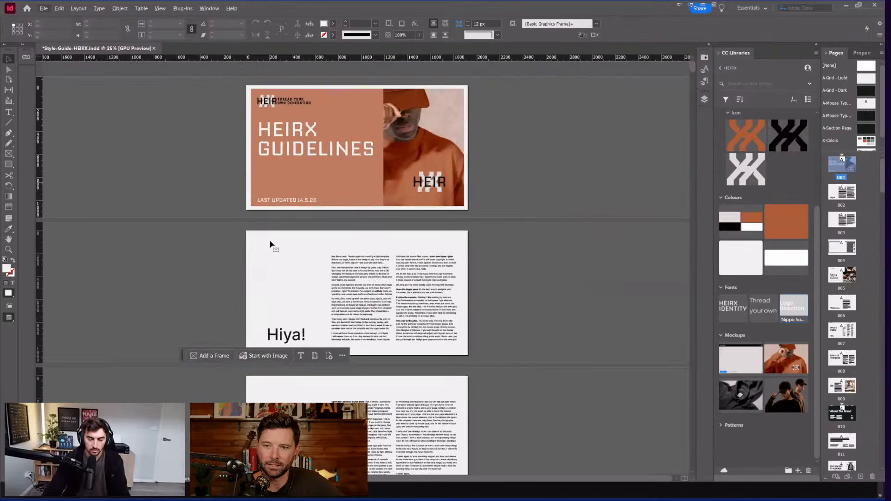
scroll(351, 238, up, 1)
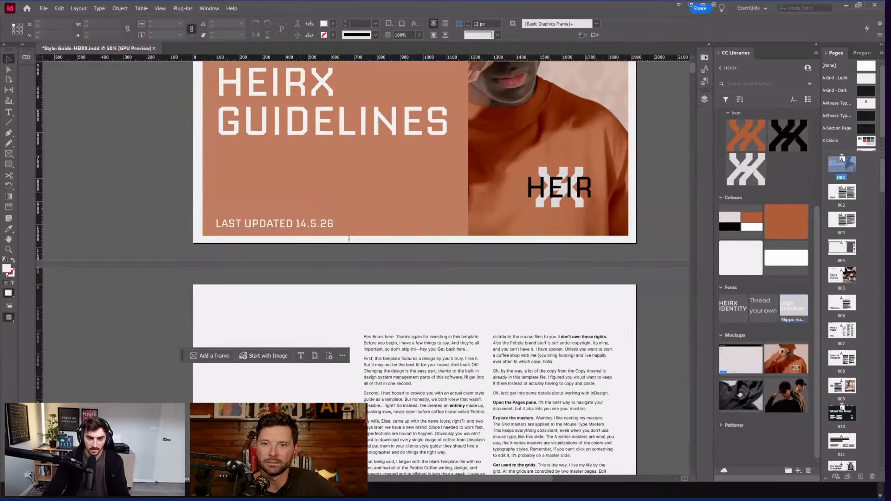
scroll(348, 238, up, 1)
double_click(349, 238)
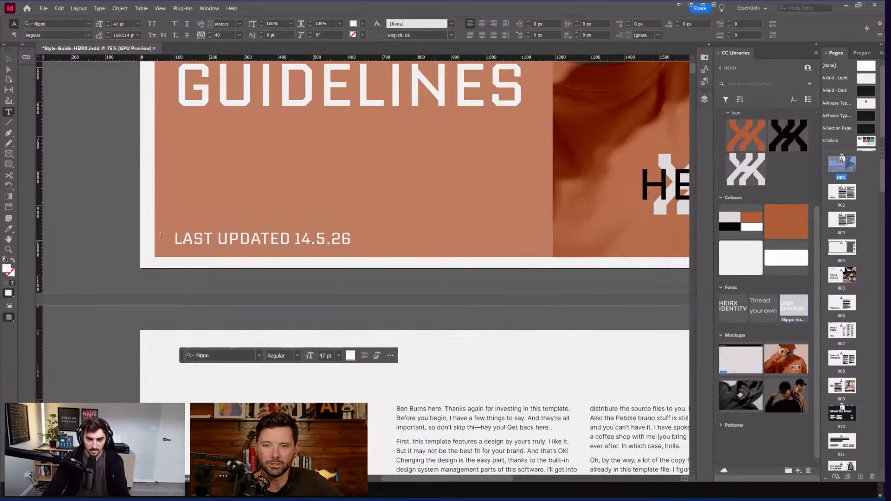
drag(353, 239, 160, 236)
key(ctrl+shift+comma)
key(ctrl+shift+comma)
key(ctrl+shift+comma)
key(ctrl+shift+comma)
key(ctrl+shift+comma)
key(ctrl+shift+comma)
key(ctrl+shift+comma)
key(ctrl+shift+comma)
key(ctrl+shift+comma)
key(ctrl+shift+comma)
key(ctrl+shift+comma)
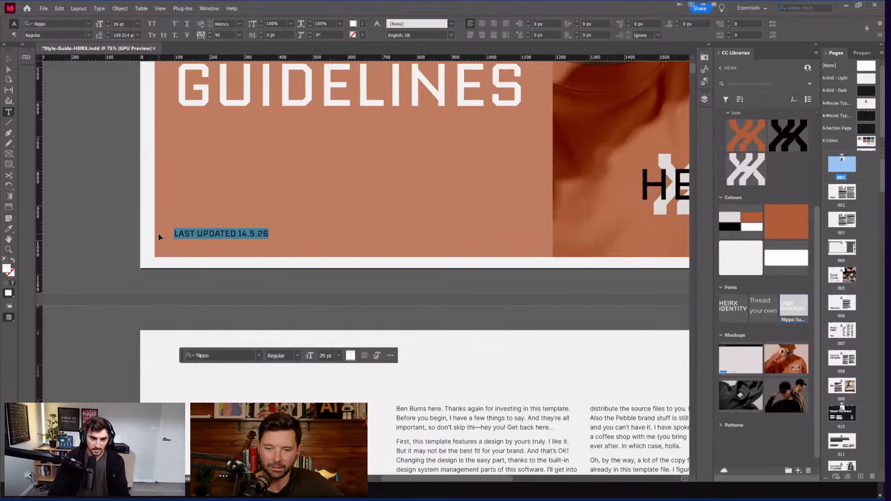
key(ctrl+shift+period)
key(ctrl+shift+period)
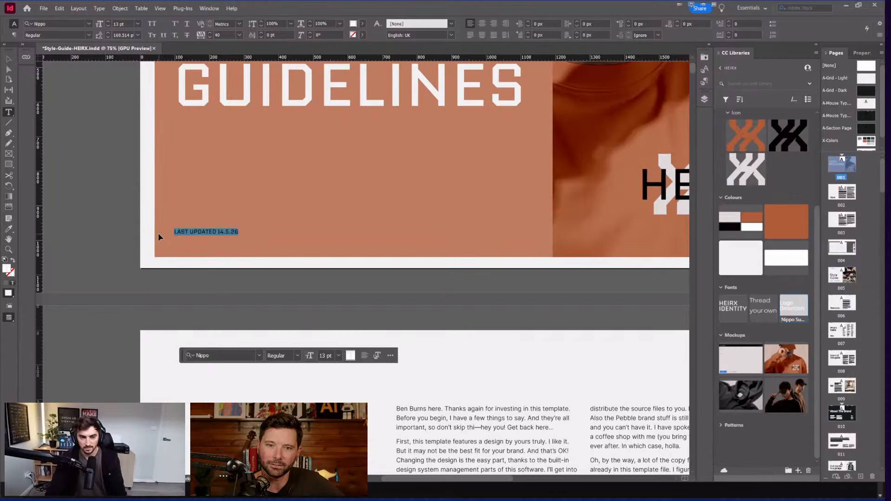
key(alt+Right)
key(alt+Right)
key(alt+Right)
key(alt+Right)
key(alt+Right)
key(Escape)
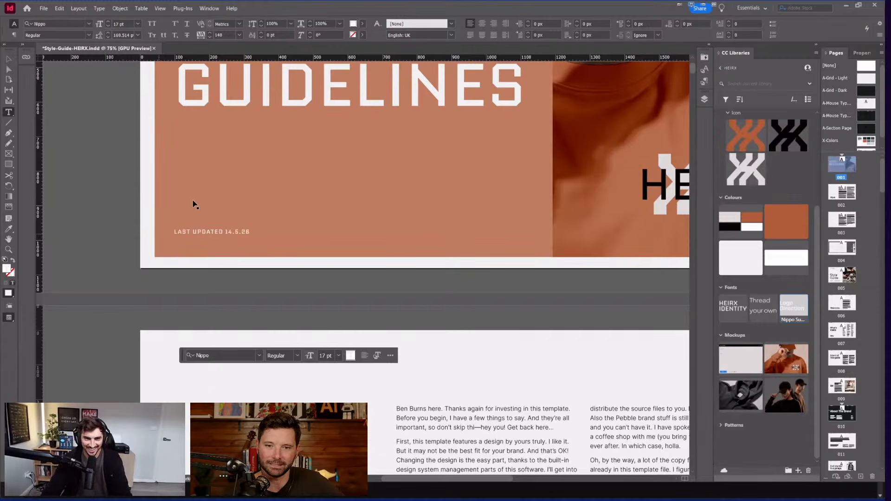
scroll(225, 219, up, 6)
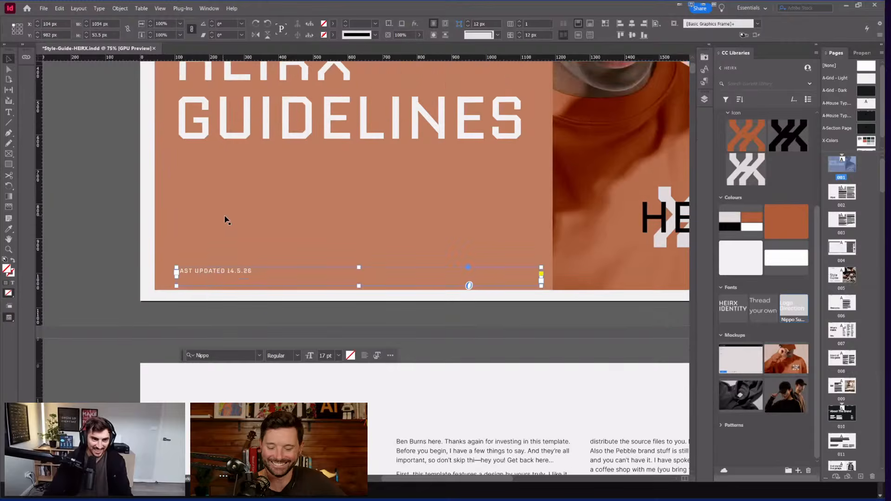
scroll(239, 303, down, 3)
scroll(207, 355, down, 2)
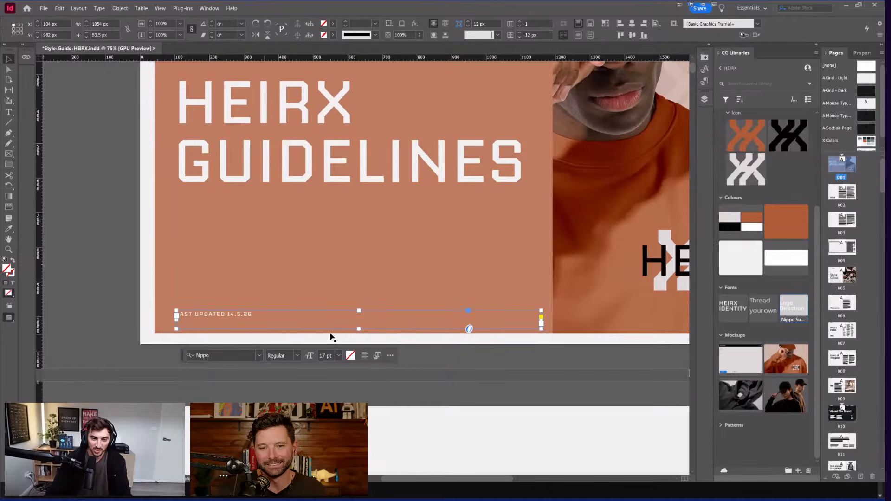
Step: Shorten the date frame, nudge it toward the bottom edge and narrow it to its text
drag(361, 330, 361, 319)
drag(222, 317, 225, 323)
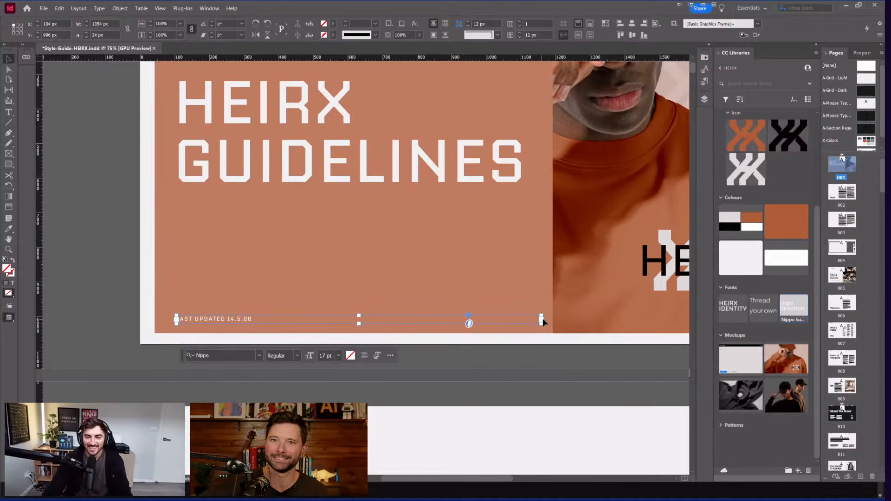
drag(542, 321, 260, 321)
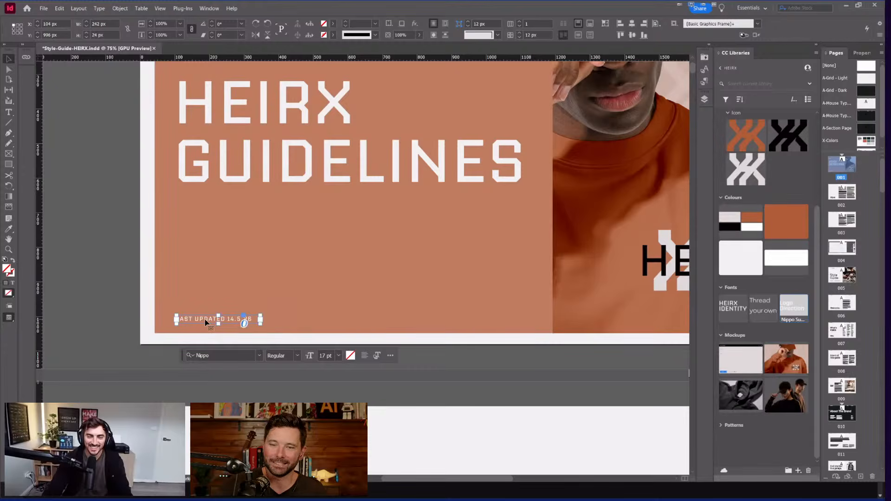
Step: Place a duplicate of the footer caption to its right and move the floating options bar aside
drag(206, 323, 279, 325)
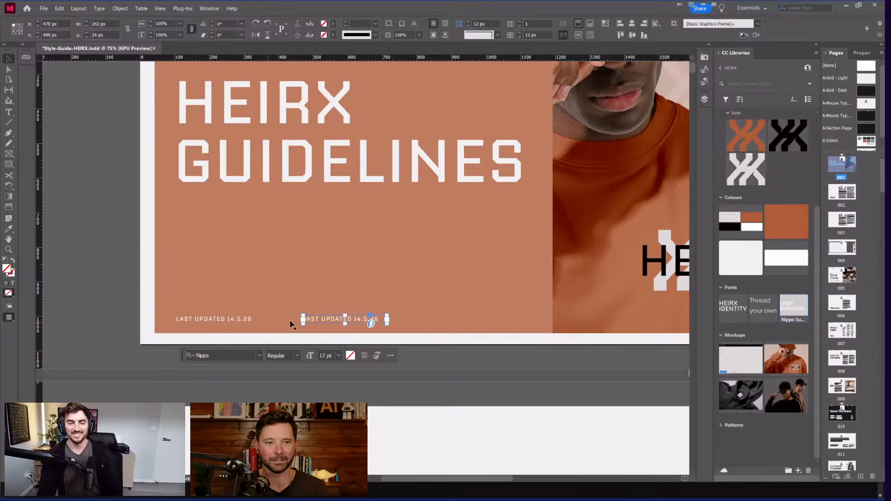
scroll(297, 324, left, 2)
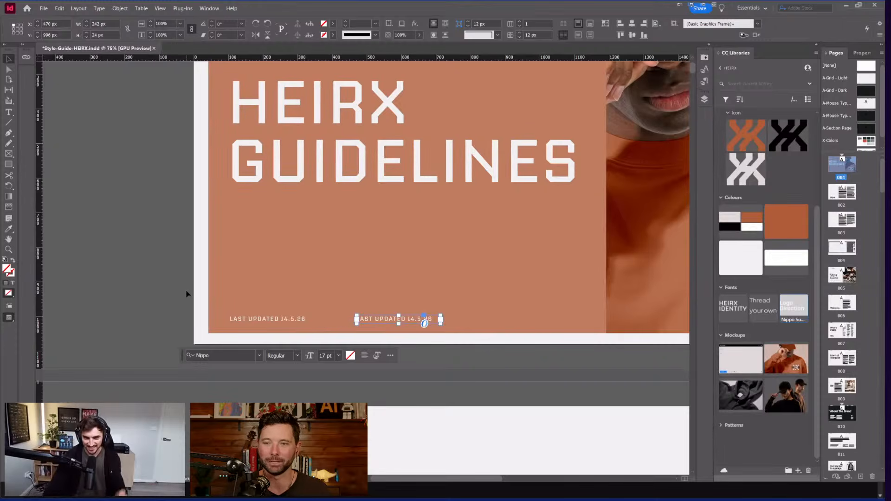
scroll(198, 334, right, 2)
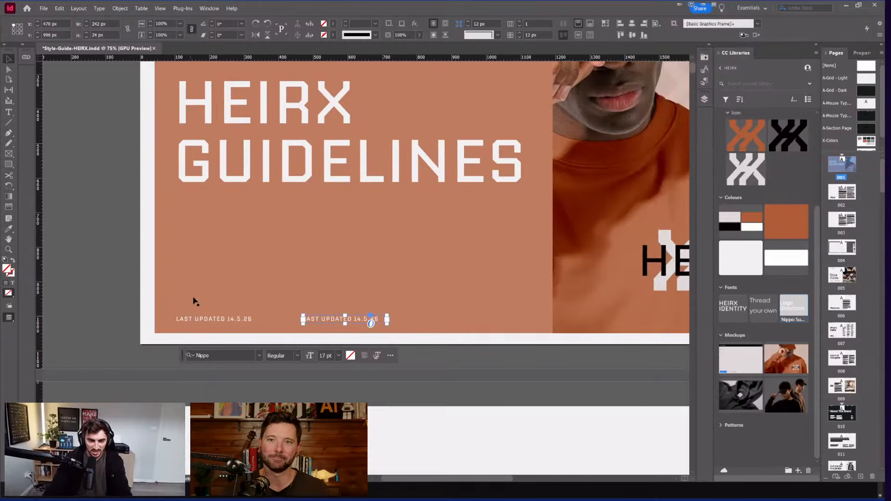
drag(192, 359, 138, 275)
scroll(138, 275, left, 1)
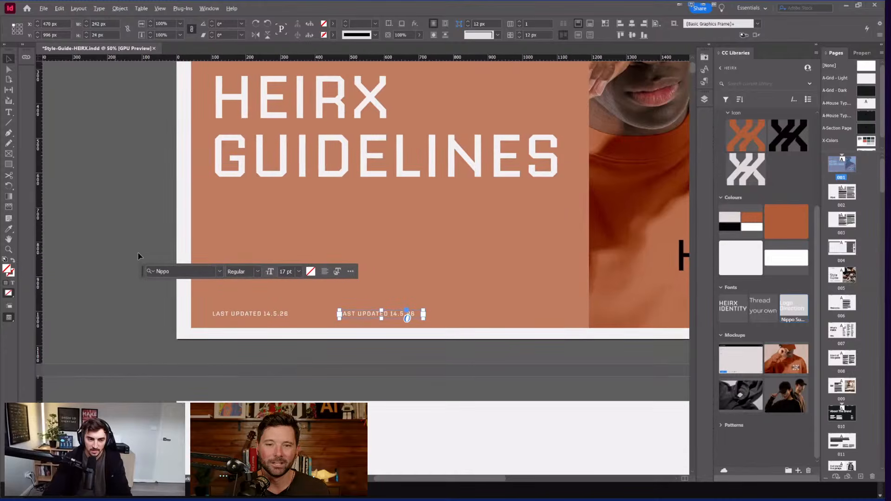
scroll(130, 260, down, 1)
scroll(152, 277, left, 2)
scroll(152, 277, up, 1)
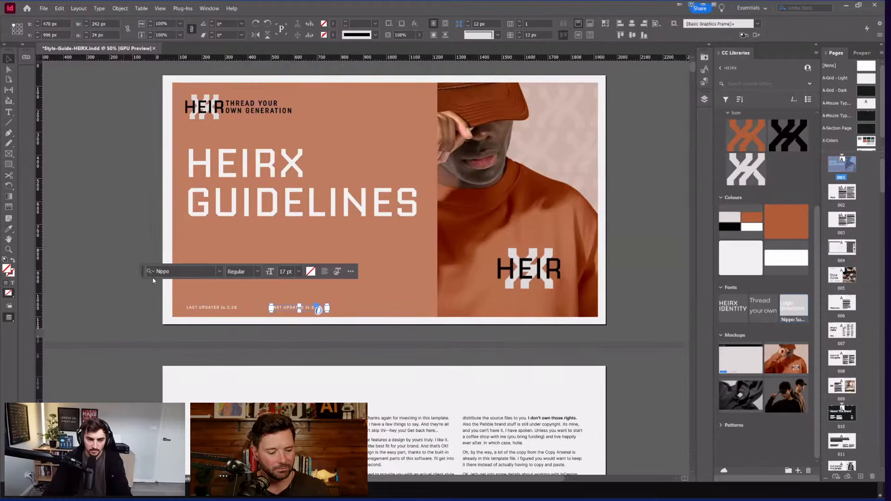
scroll(441, 355, left, 1)
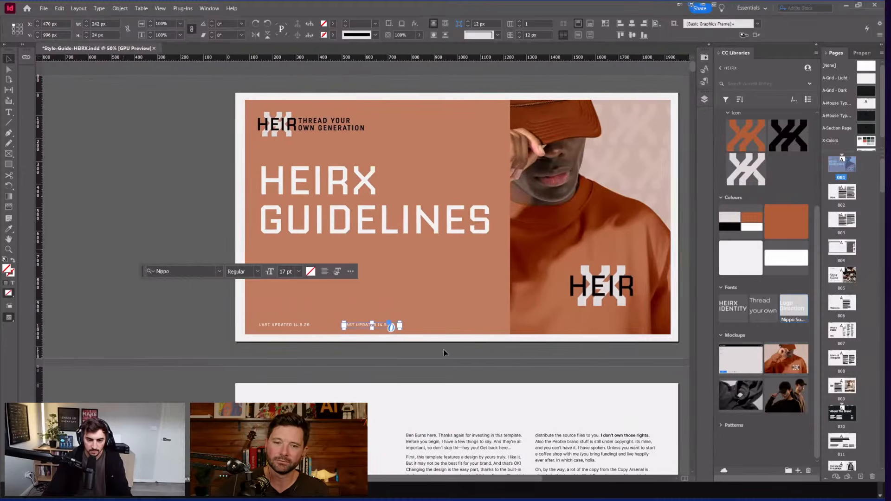
scroll(455, 354, right, 4)
scroll(412, 353, left, 5)
scroll(385, 317, up, 1)
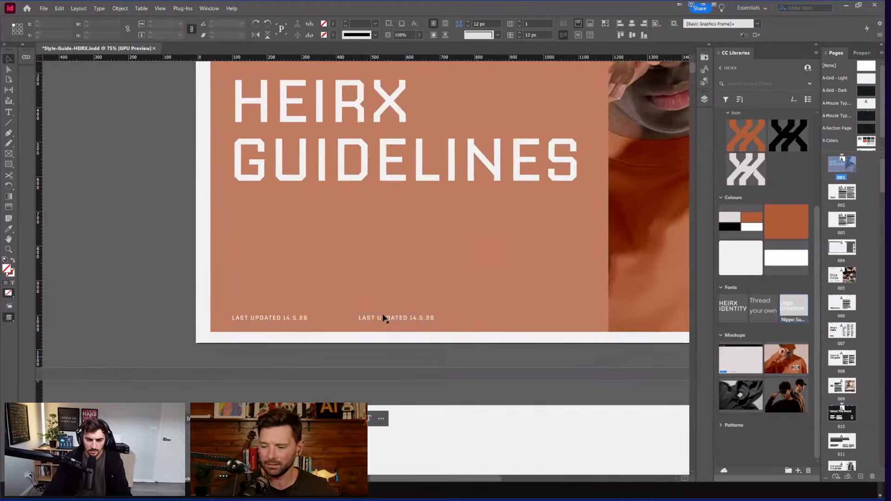
scroll(385, 317, right, 2)
scroll(383, 317, right, 2)
Step: Select and deselect the second footer copy to check its placement
click(381, 319)
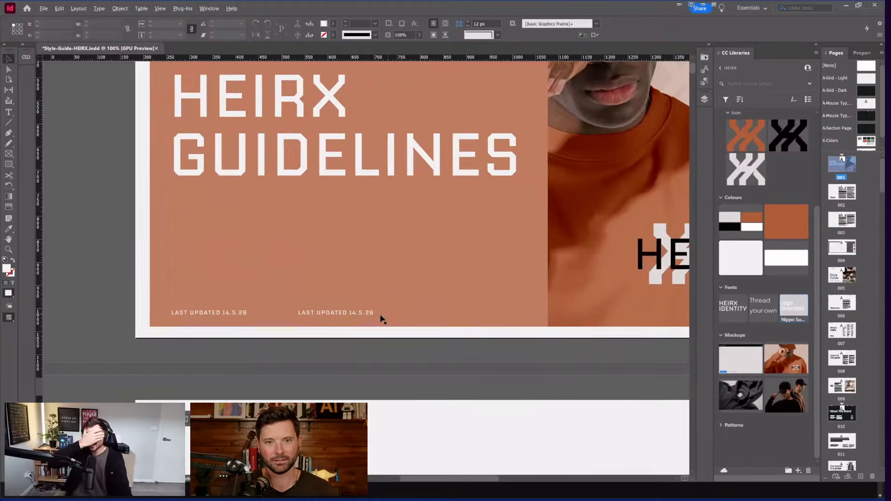
scroll(381, 319, up, 1)
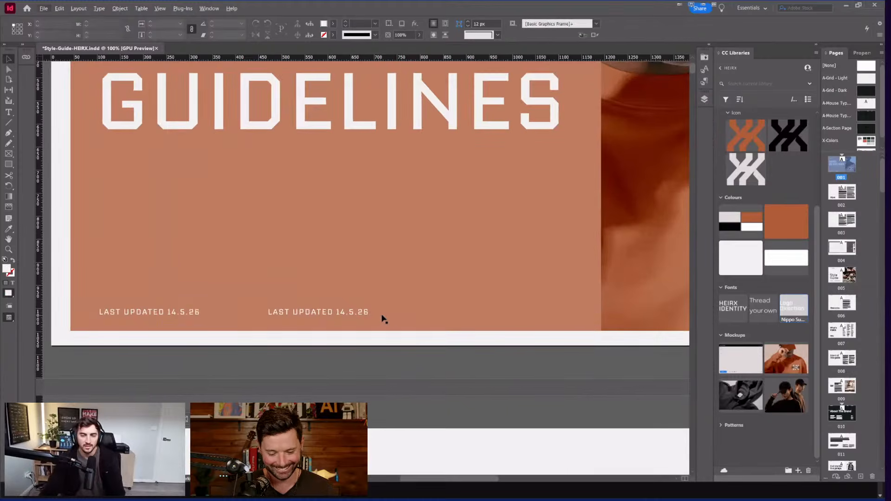
scroll(343, 319, up, 1)
click(332, 312)
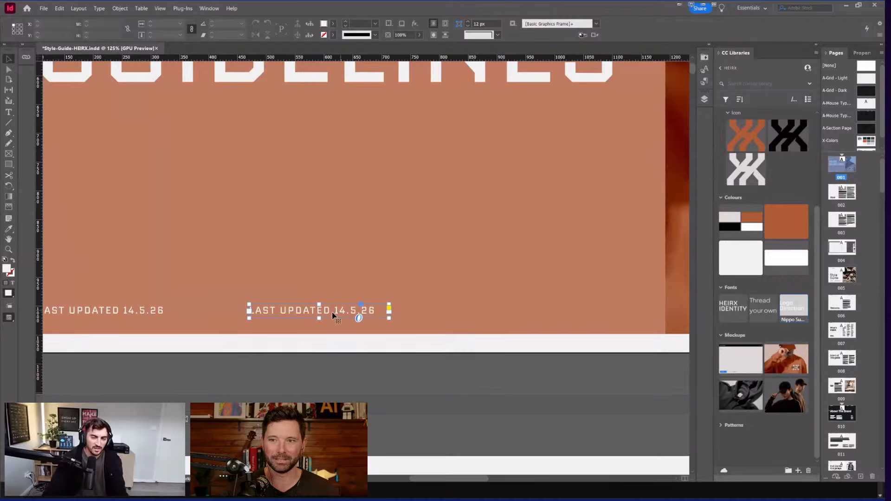
click(278, 347)
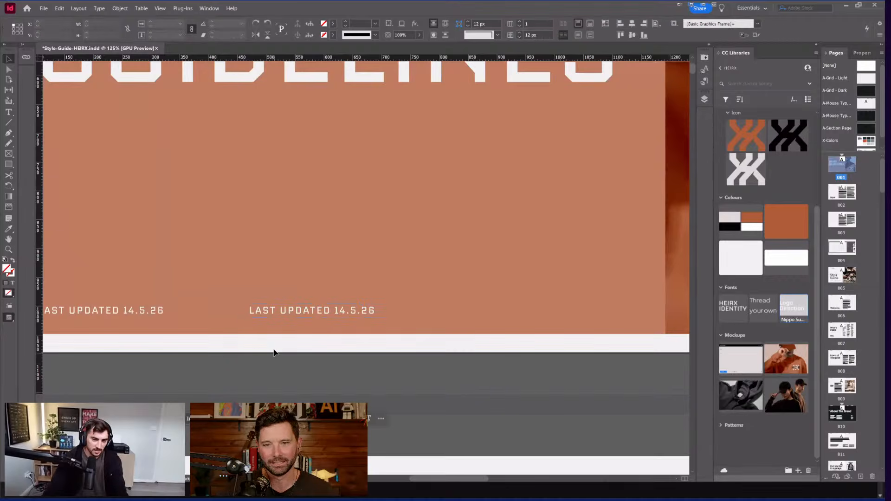
click(343, 310)
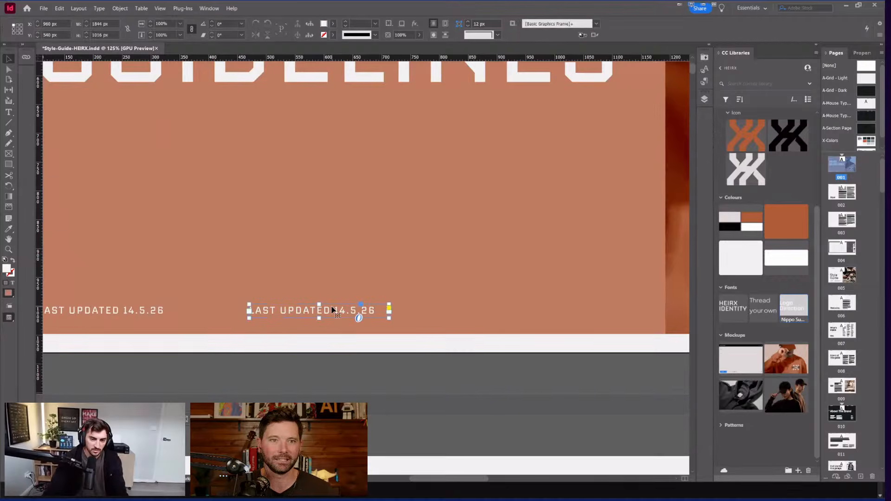
click(277, 372)
Step: Select the second footer frame's text, delete it, then restore it
scroll(337, 362, left, 2)
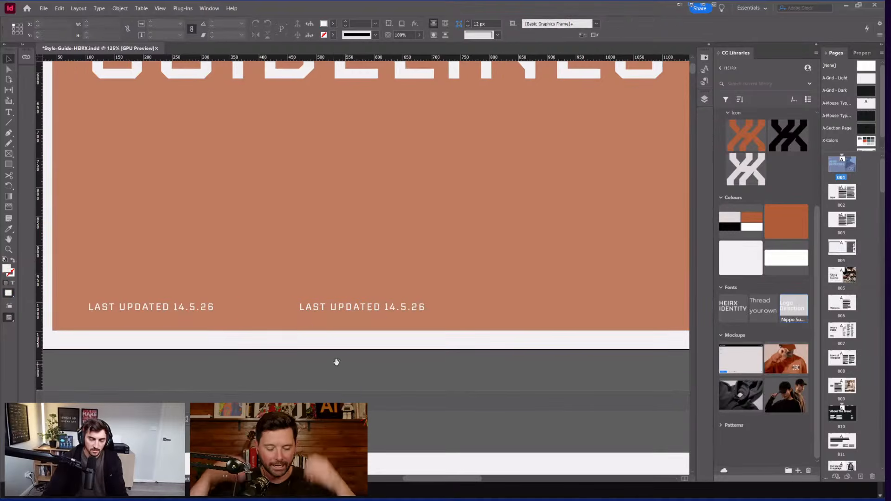
scroll(306, 320, up, 1)
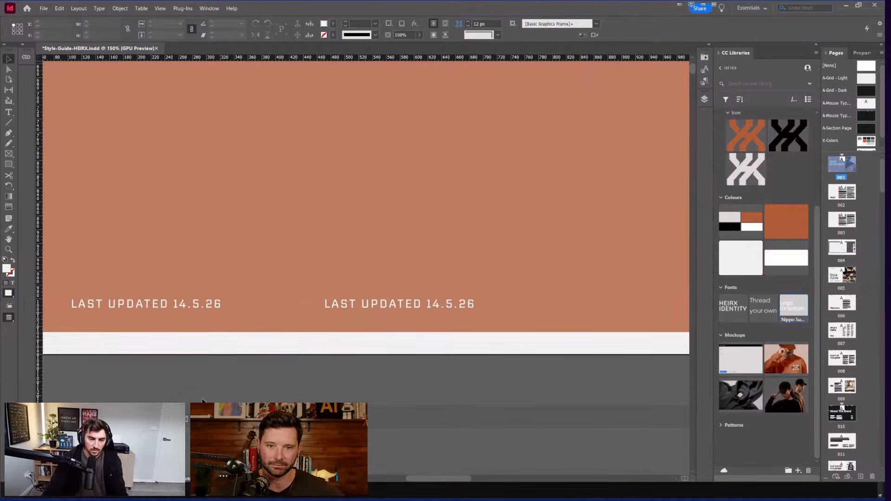
click(370, 308)
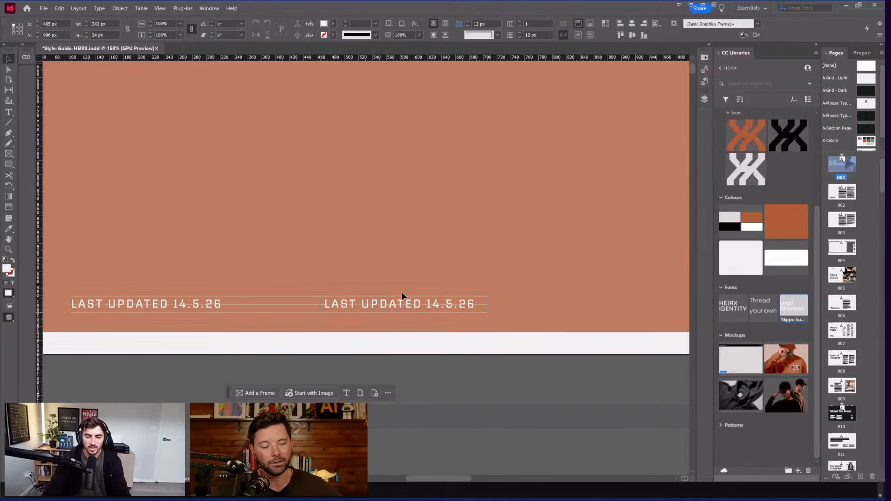
click(424, 306)
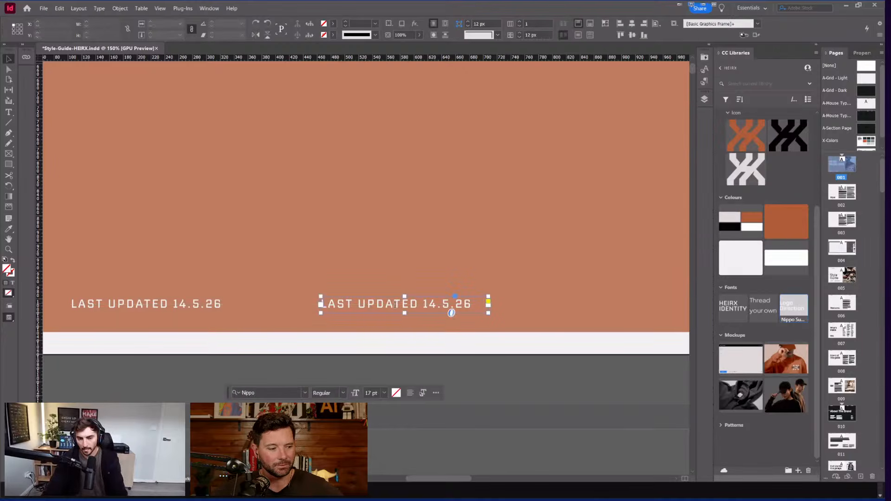
triple_click(395, 304)
key(BackSpace)
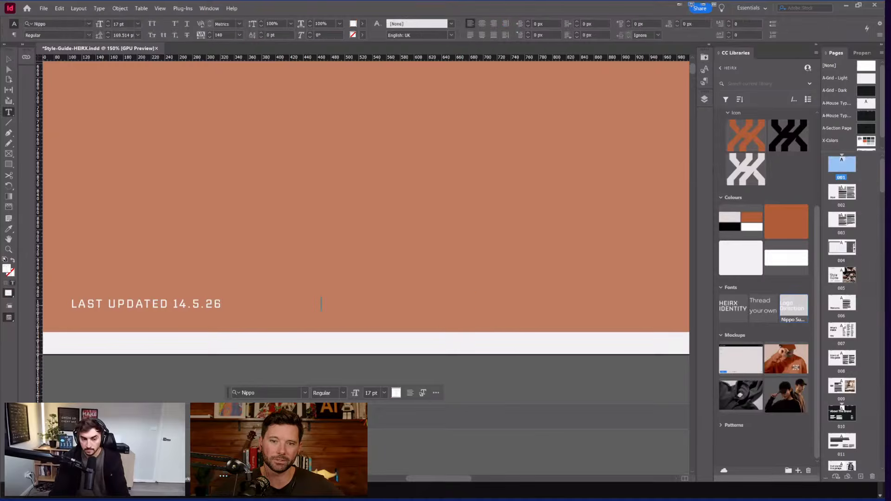
key(ctrl+z)
Step: Replace the second footer line with 'BRAND BIBLE' and place a copy further right
scroll(395, 304, right, 3)
scroll(245, 303, down, 3)
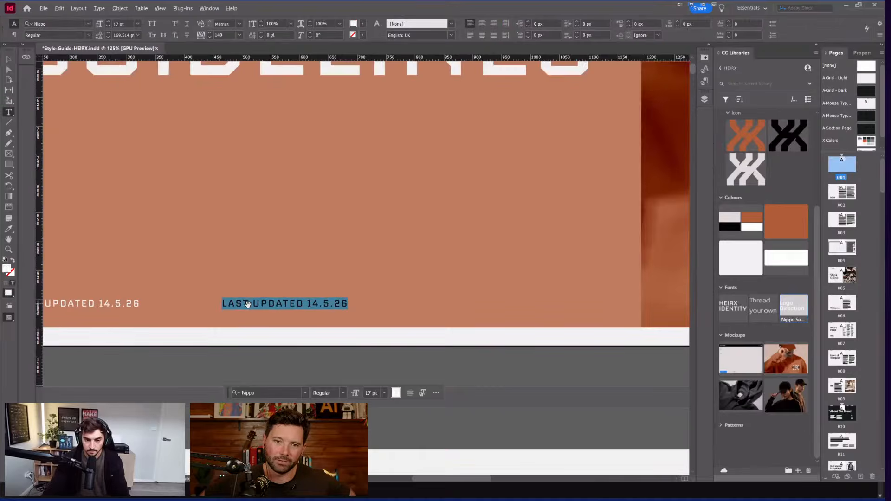
scroll(220, 307, up, 3)
scroll(220, 308, down, 3)
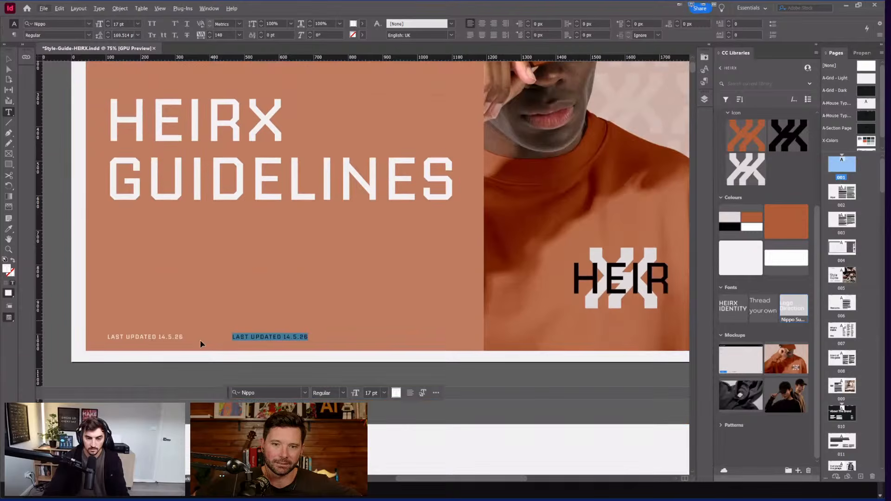
scroll(297, 344, left, 3)
scroll(399, 343, up, 1)
triple_click(395, 334)
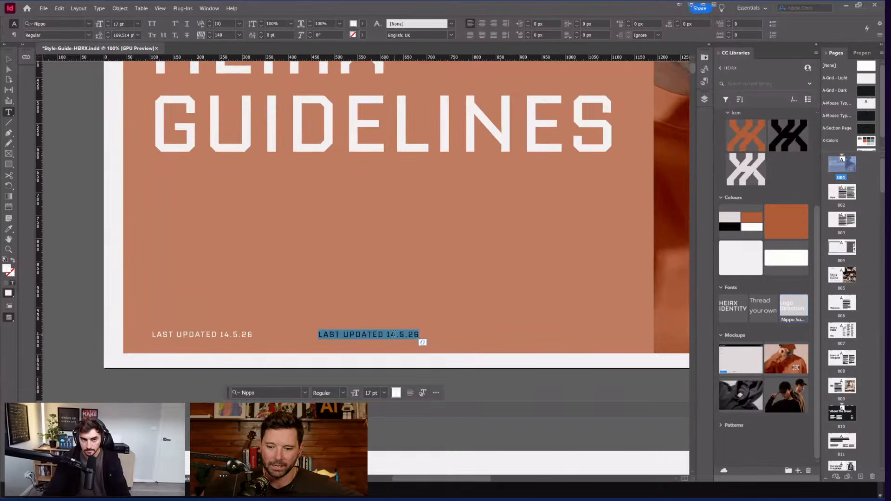
text(BRAND BIBLE)
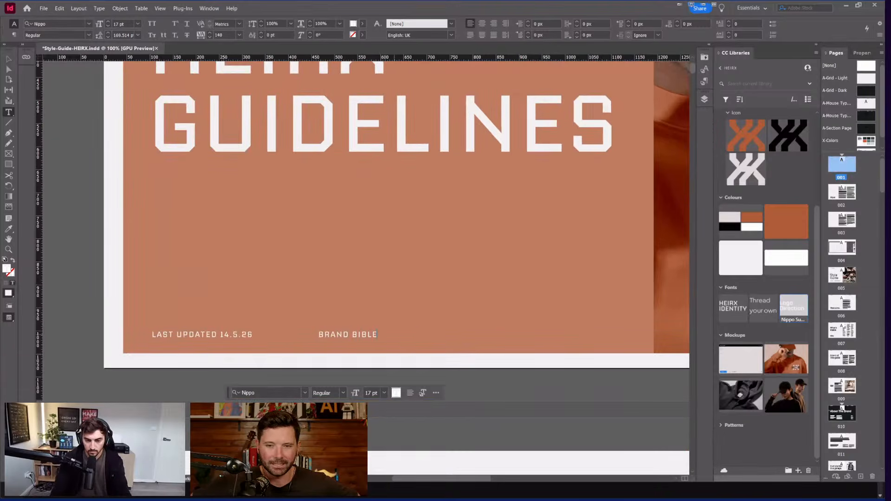
key(Escape)
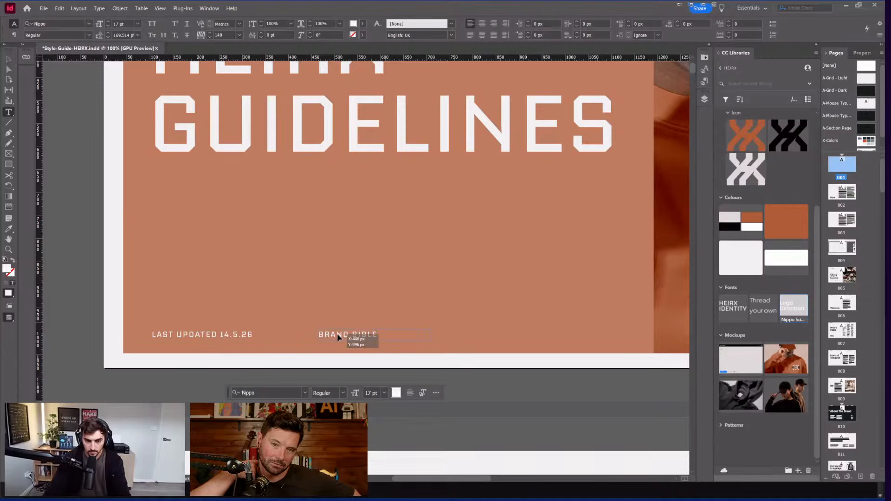
drag(358, 338, 482, 337)
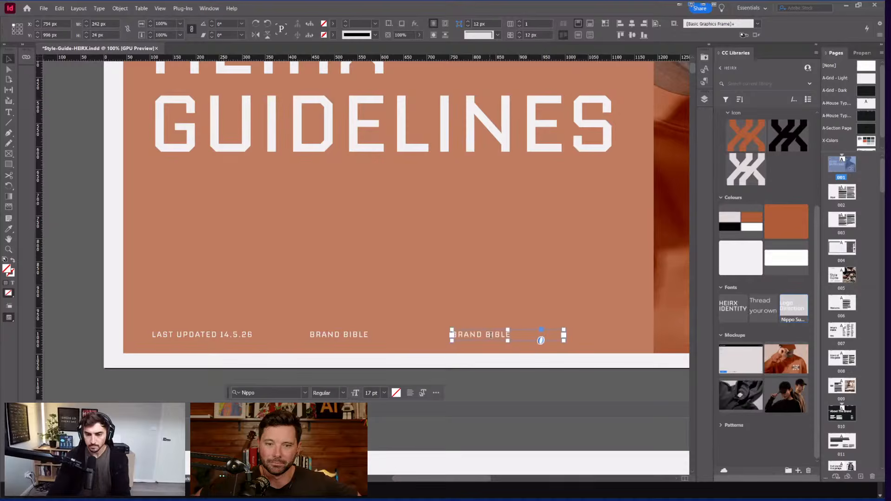
Step: Replace the third footer line's text with 'VERSION V1'
double_click(494, 335)
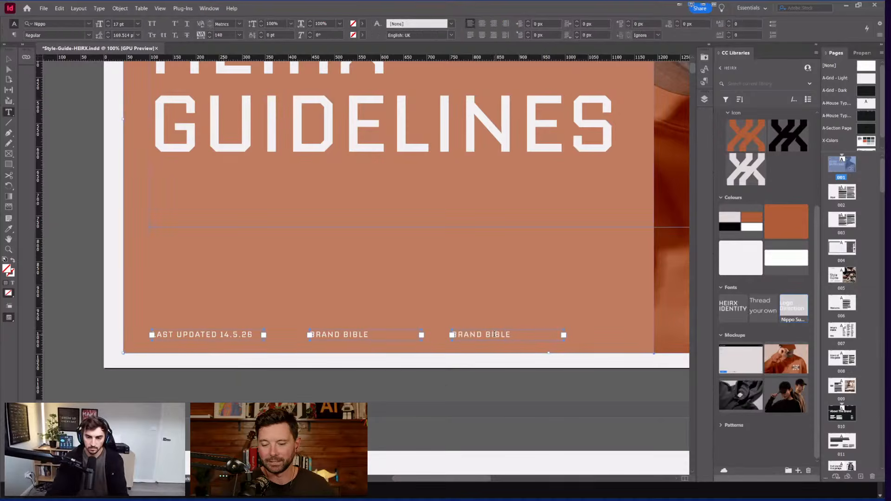
click(498, 334)
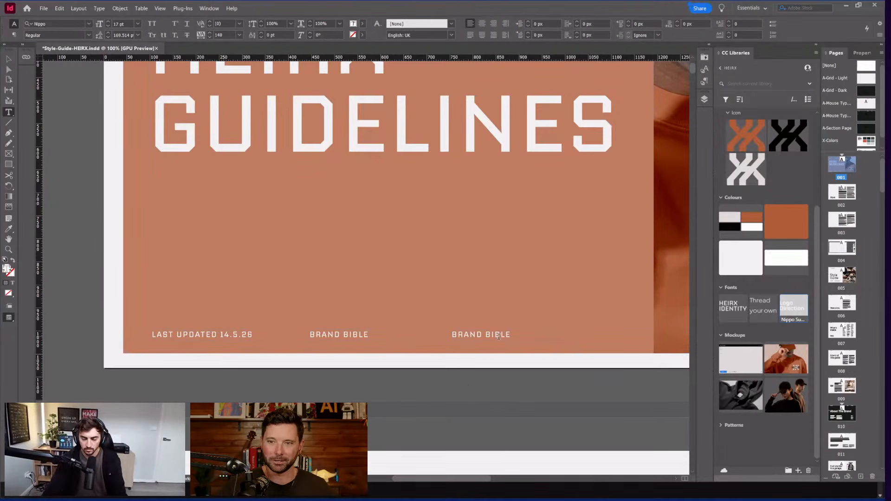
triple_click(498, 336)
text(V)
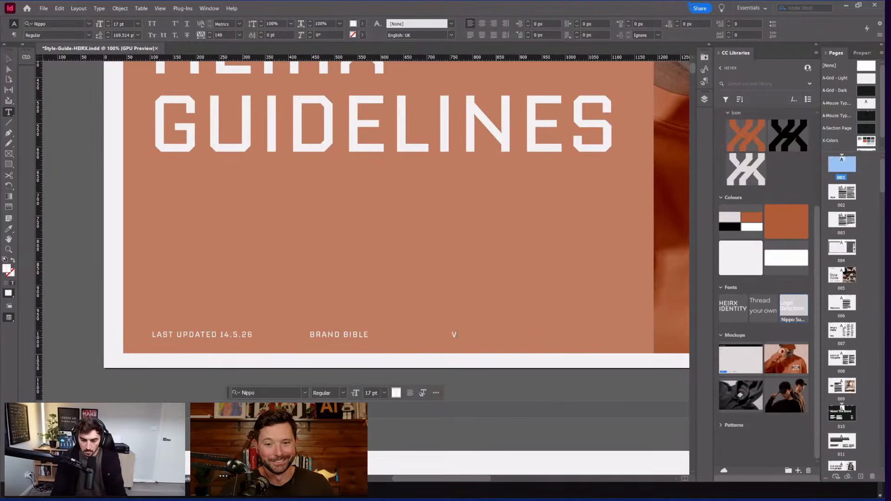
text(ERSION V1)
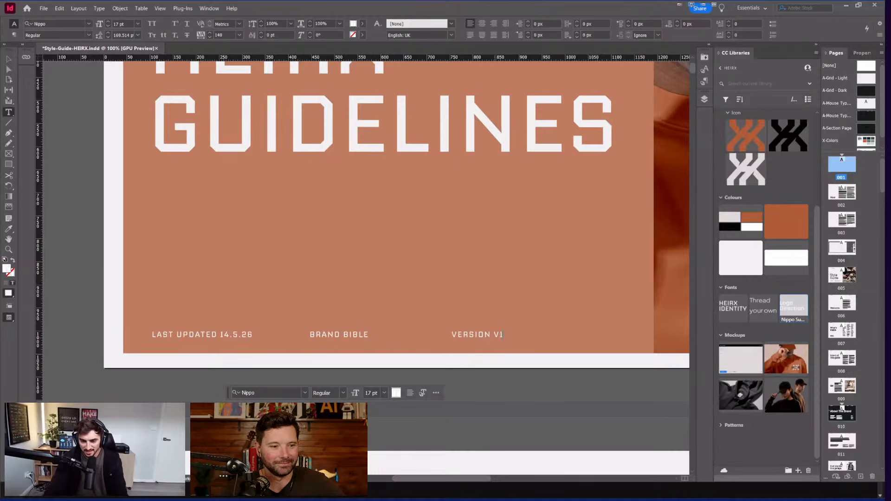
Step: Shift the VERSION V1 frame slightly left and zoom out to review the footer row
key(Escape)
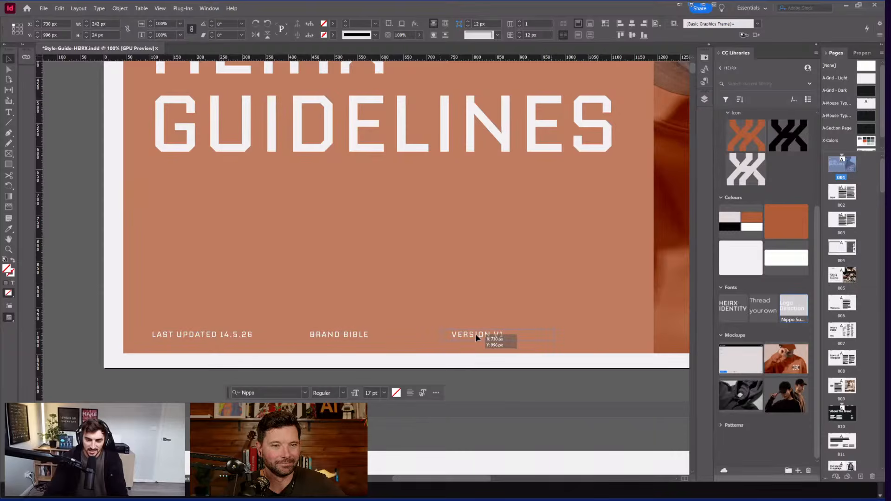
drag(475, 334, 463, 335)
click(481, 361)
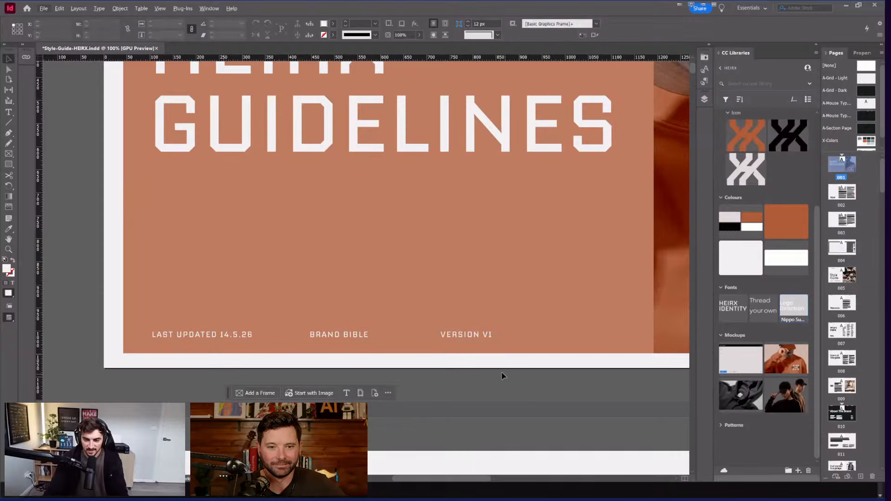
key(ctrl+minus)
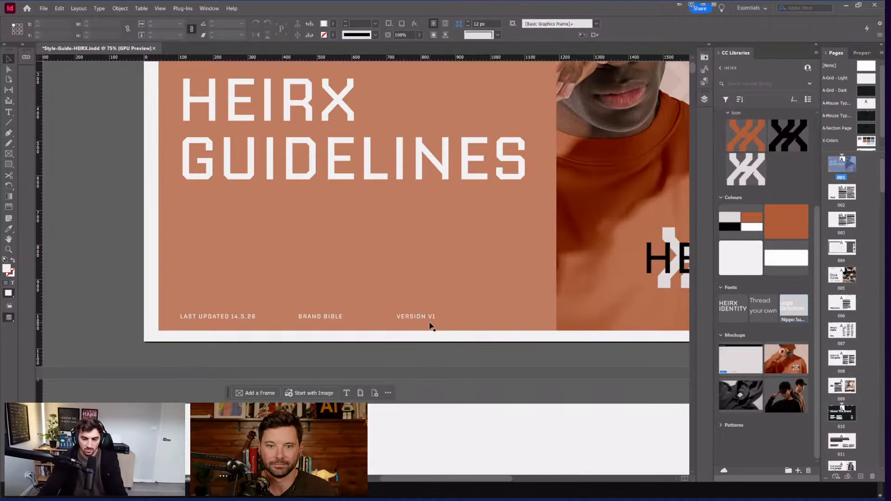
Step: Bring the whole guidelines cover page into view and clear the headline selection
scroll(436, 335, right, 5)
scroll(470, 343, down, 2)
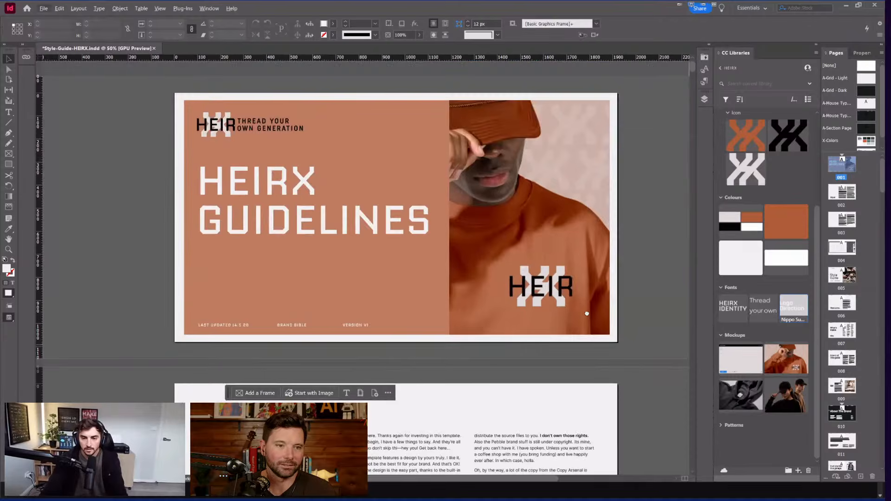
drag(635, 323, 599, 301)
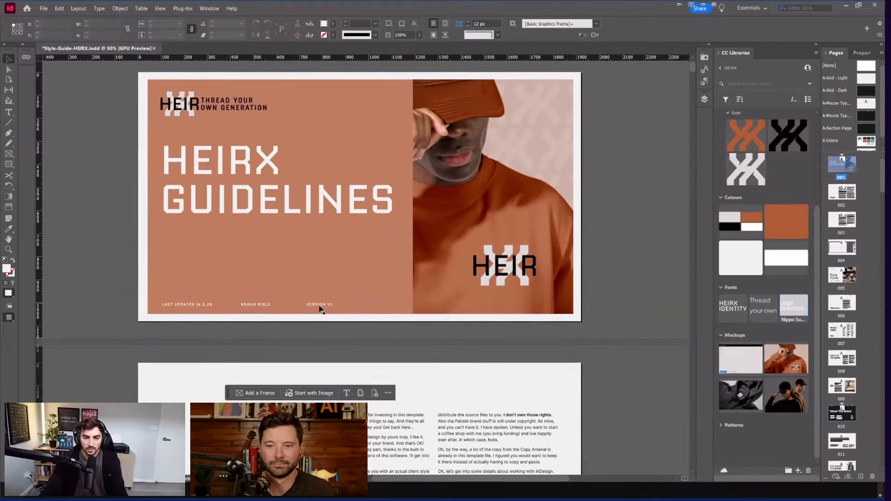
scroll(227, 186, left, 2)
scroll(228, 185, up, 2)
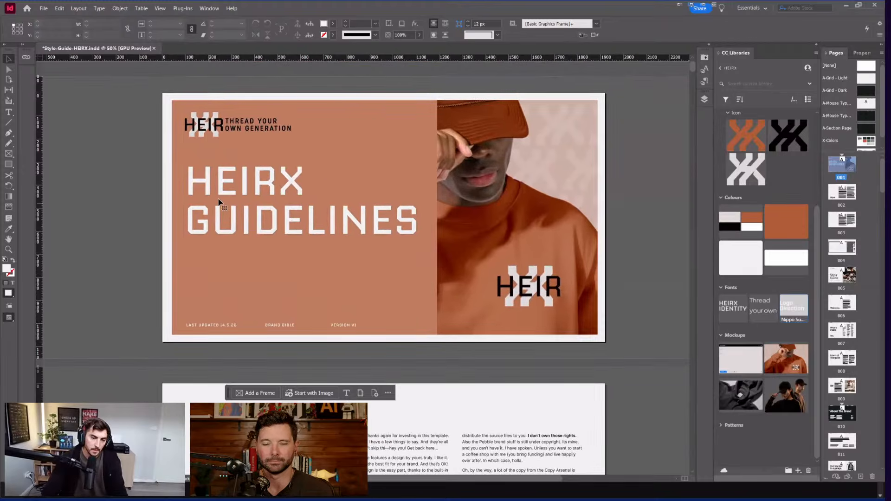
click(219, 202)
click(629, 158)
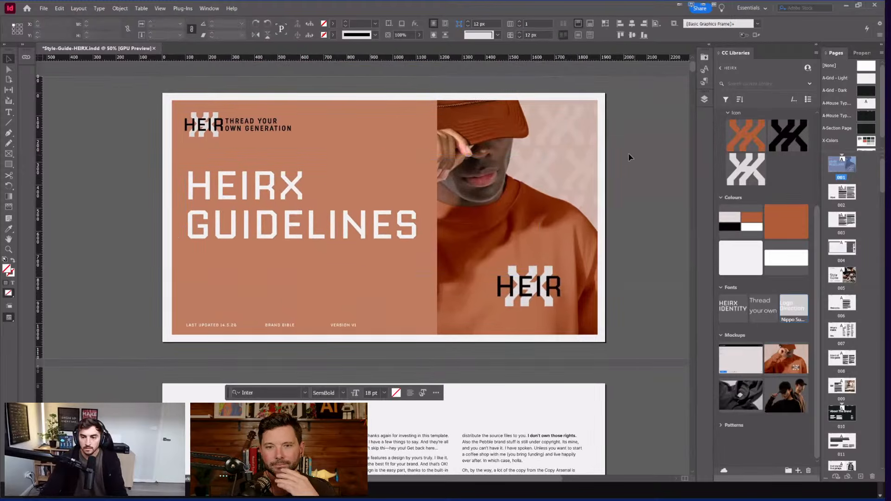
Step: Drag Grey Pat from the library's Patterns onto the cover and fit it to the orange left half
click(719, 430)
scroll(743, 418, down, 2)
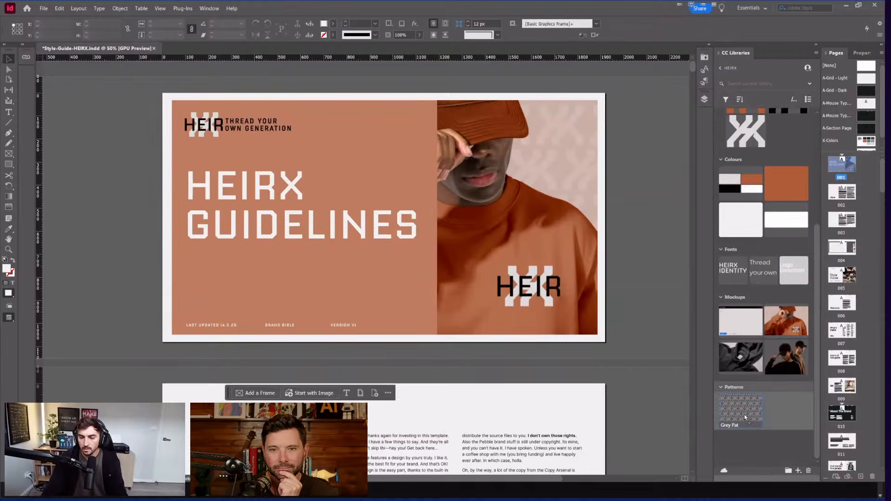
drag(741, 411, 448, 173)
drag(265, 110, 461, 318)
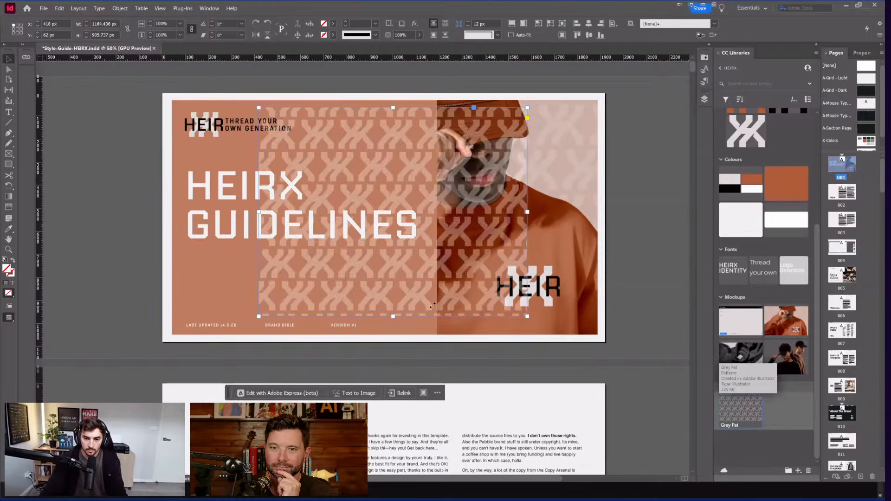
drag(441, 309, 433, 335)
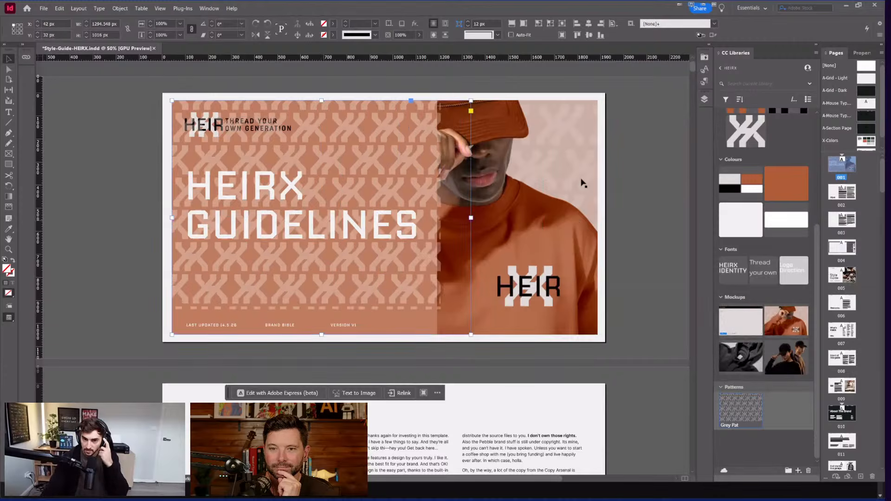
scroll(779, 220, up, 3)
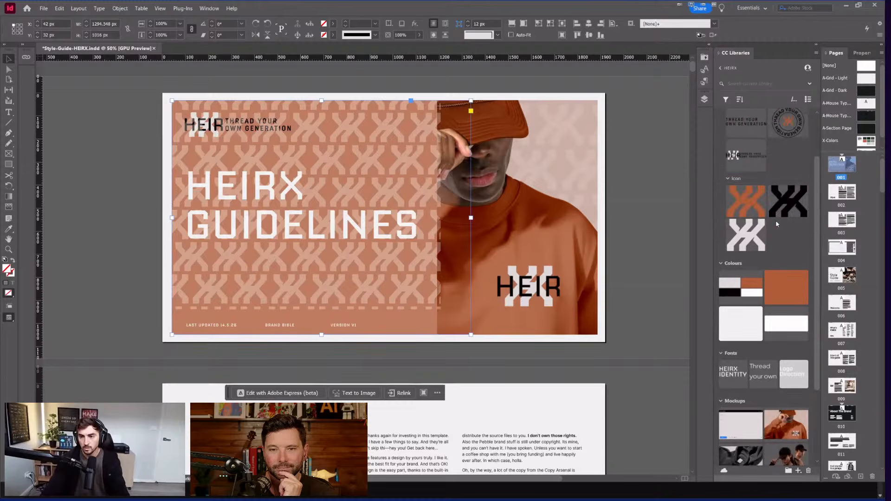
scroll(769, 215, up, 2)
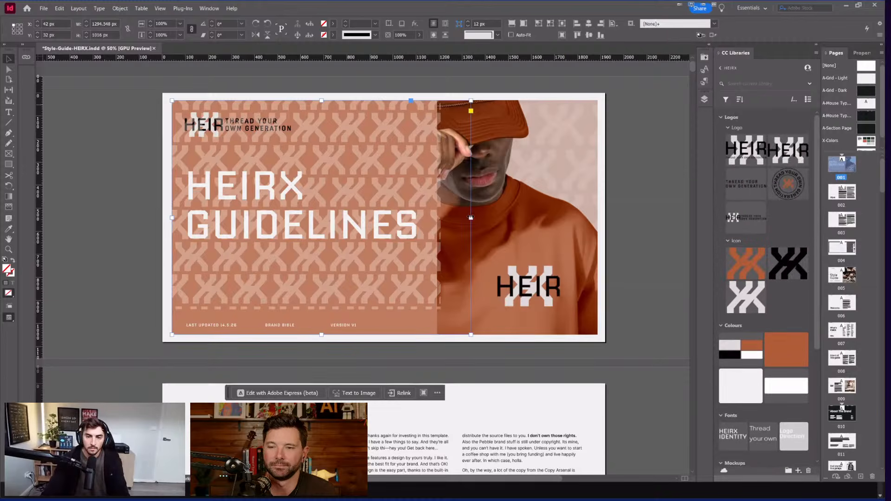
click(455, 222)
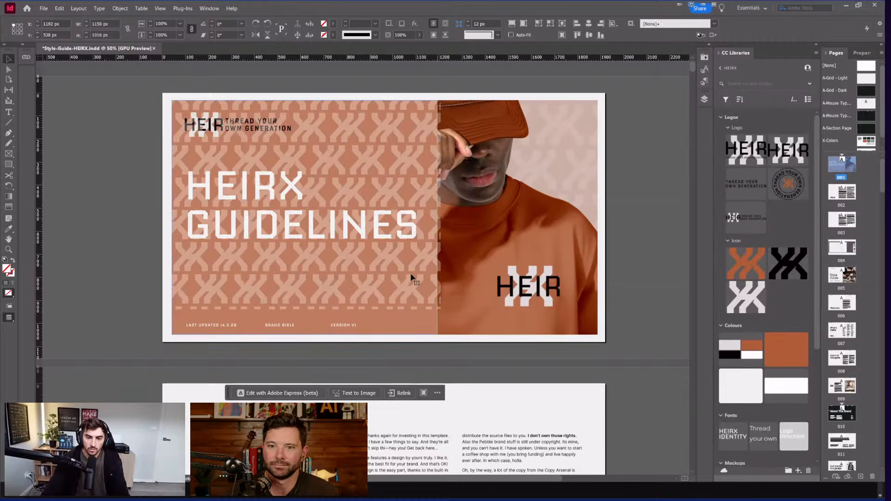
click(356, 160)
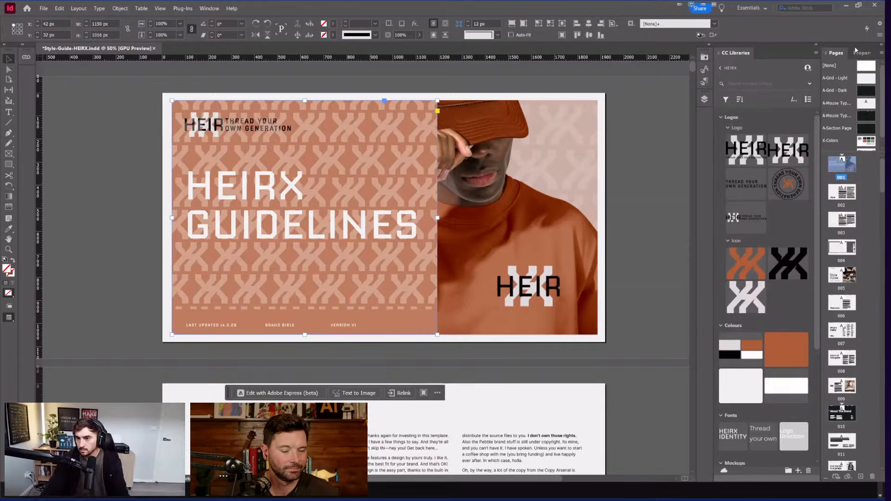
Step: Hide all panels and zoom to preview the patterned cover beside the next page
click(209, 9)
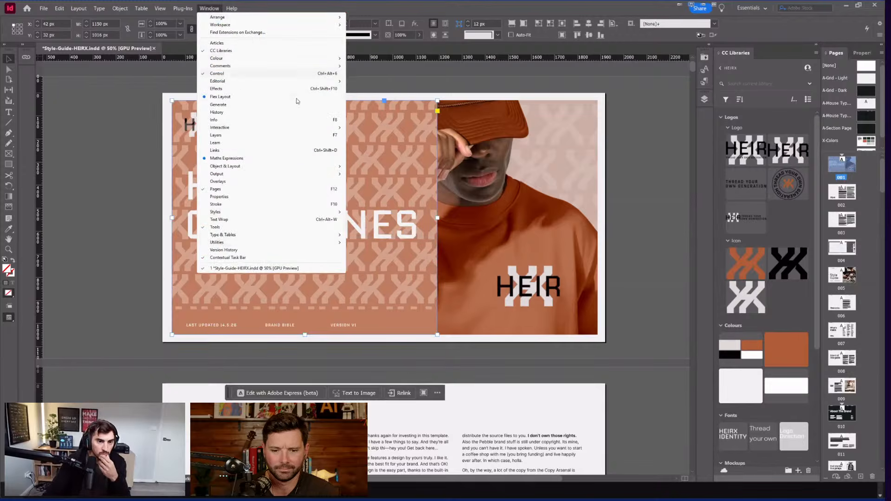
click(817, 47)
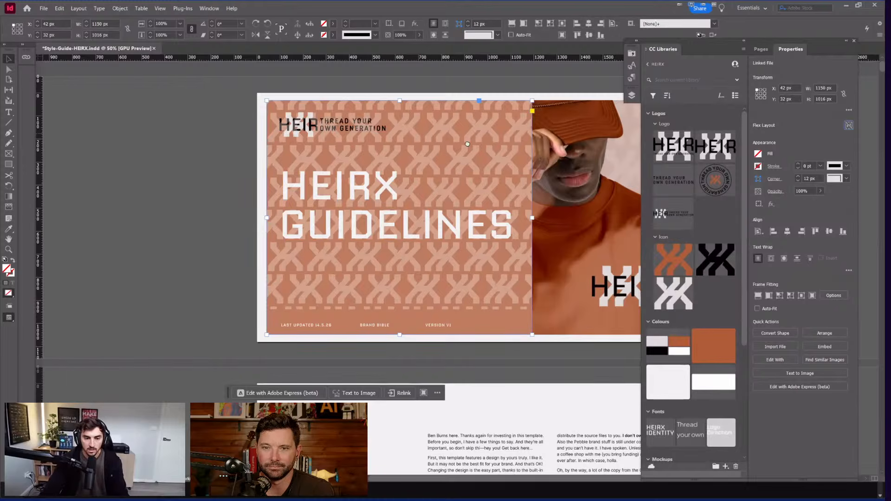
key(Tab)
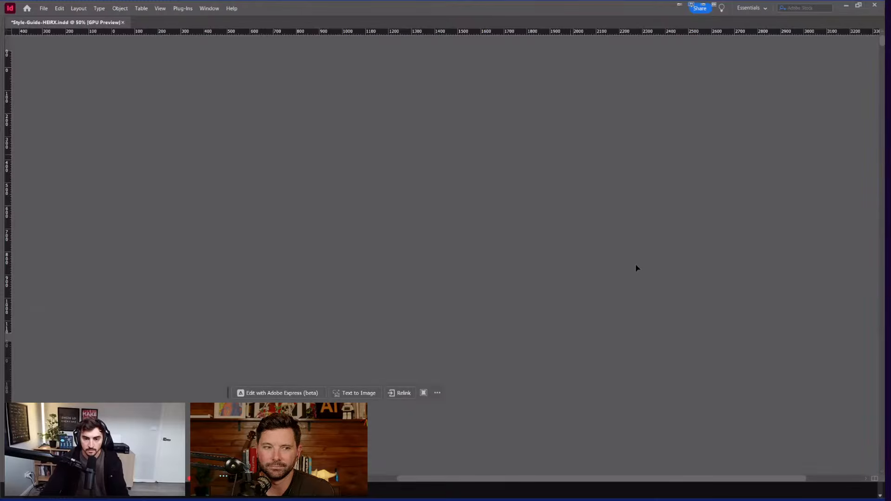
key(ctrl+=)
key(ctrl+z)
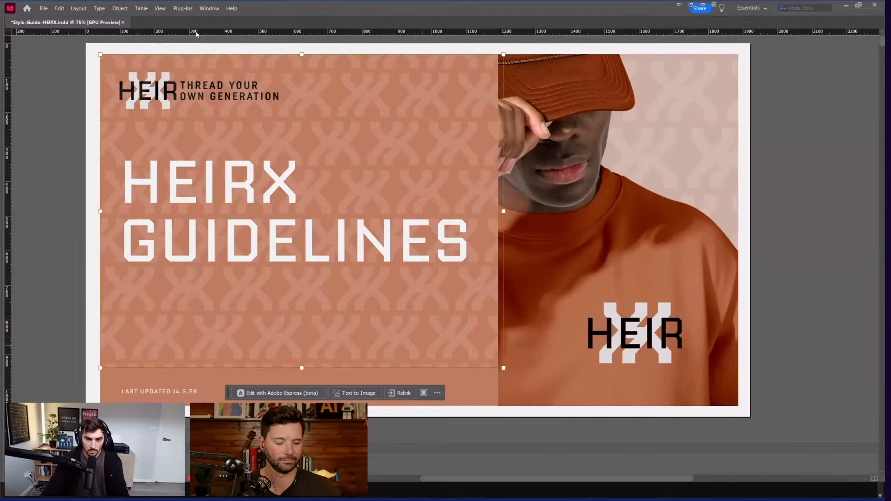
key(ctrl+minus)
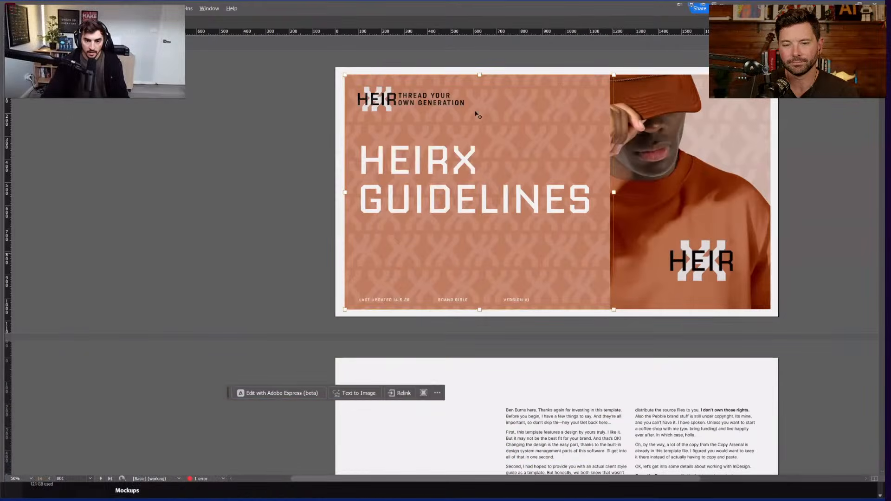
Step: Switch to Photoshop's facebook_cover banner and preview the White panel behind the tagline
scroll(440, 450, down, 3)
scroll(458, 248, up, 3)
key(super)
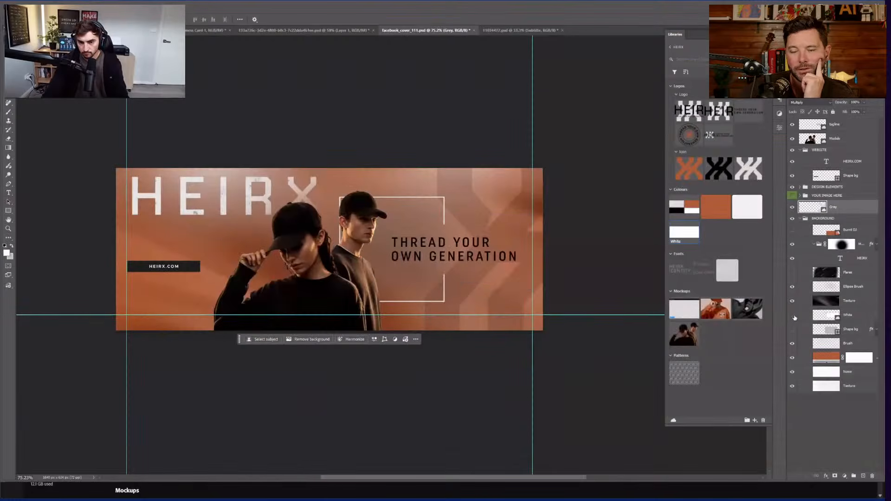
click(795, 318)
click(795, 318)
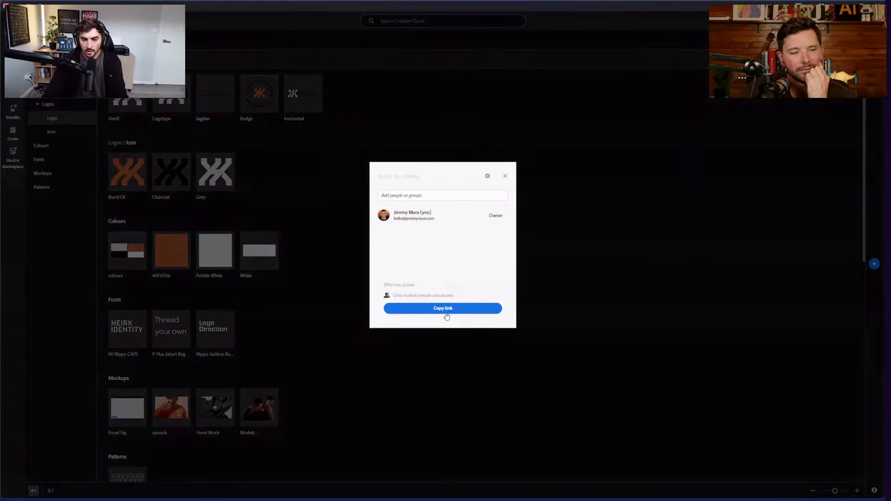
Step: Copy the HEIRX library's share link and shrink the Creative Cloud window out of the way
click(507, 176)
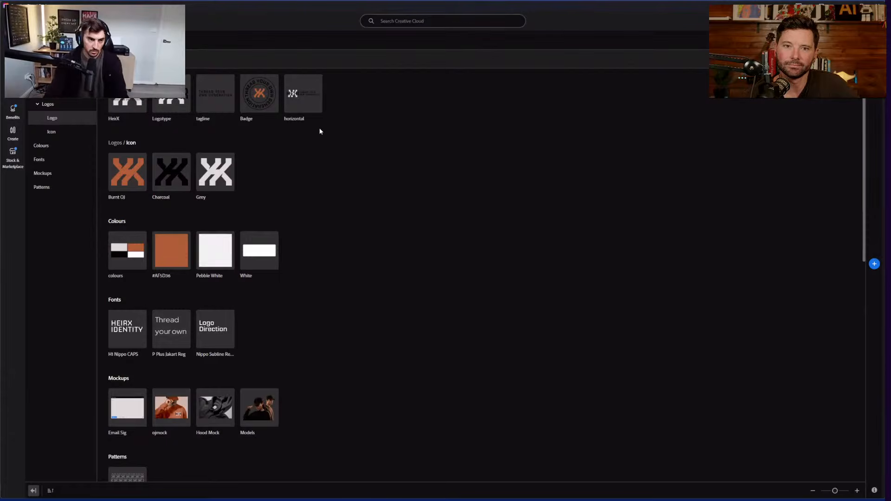
drag(487, 7, 510, 163)
Step: Back in Photoshop, nudge the White panel layer left with a free transform
click(517, 151)
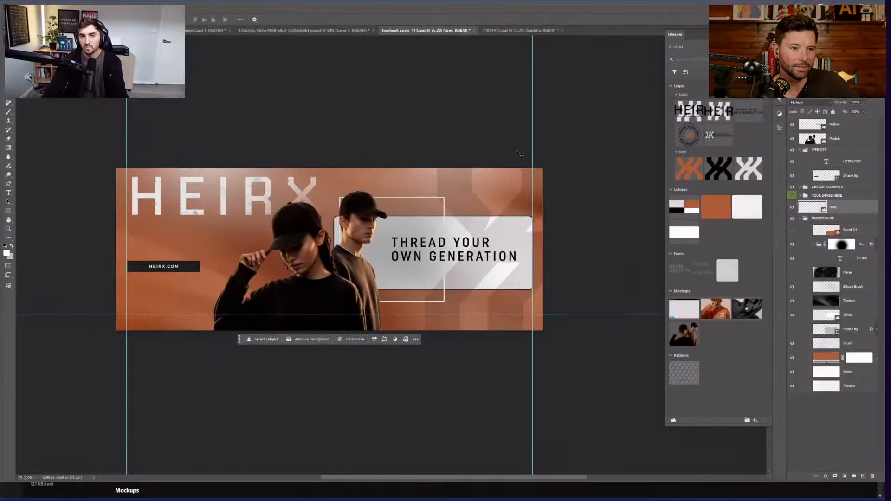
click(516, 150)
scroll(301, 228, up, 1)
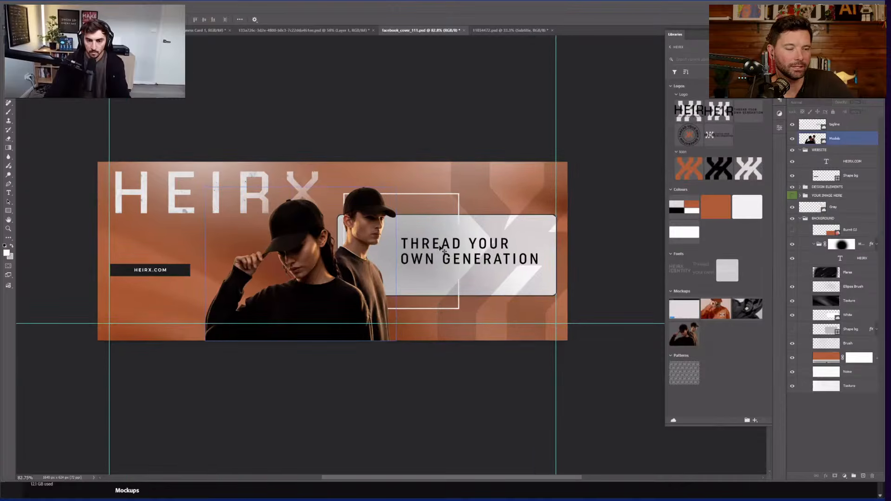
click(599, 247)
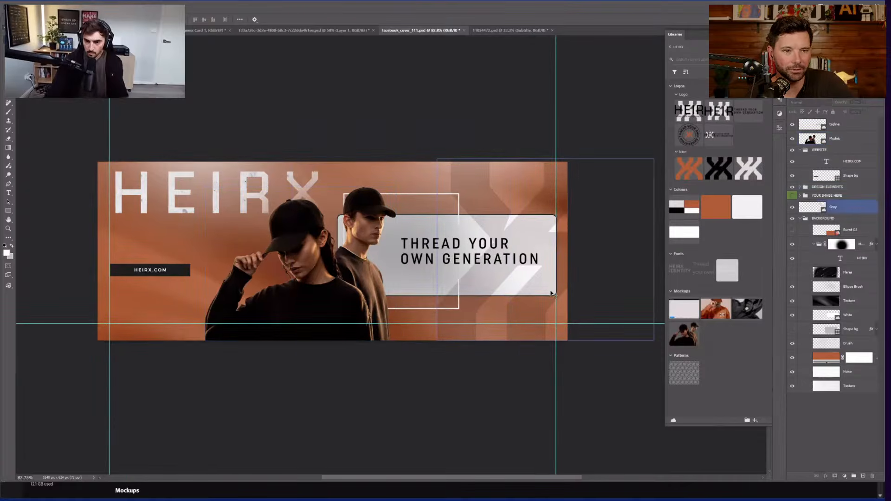
click(824, 318)
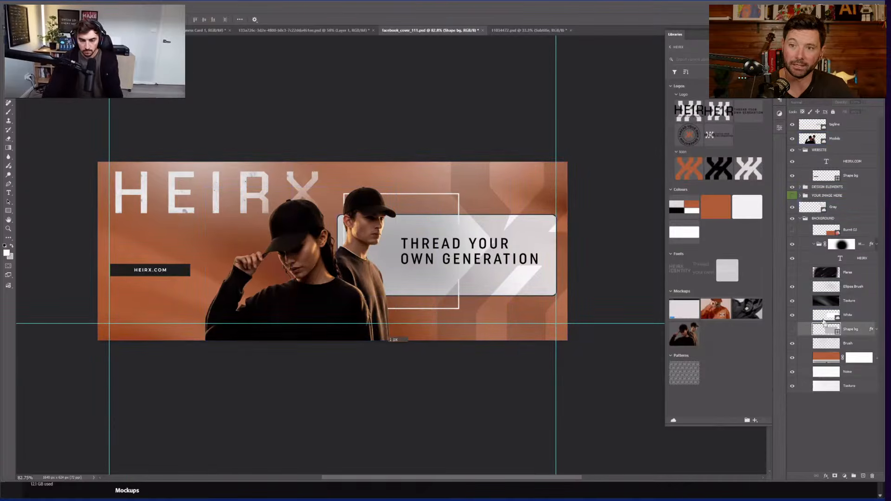
key(ctrl+t)
key(shift+Left)
key(shift+Left)
key(shift+Left)
key(shift+Left)
key(shift+Left)
key(shift+Left)
key(shift+Left)
key(shift+Left)
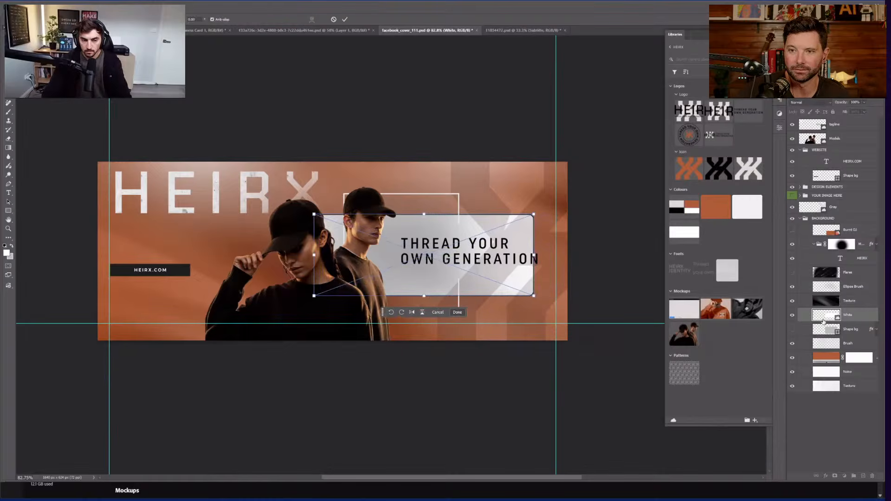
key(Return)
Step: Shift the models left, move the HEIRX.COM bar to bottom right, and re-centre the tagline
drag(136, 272, 136, 319)
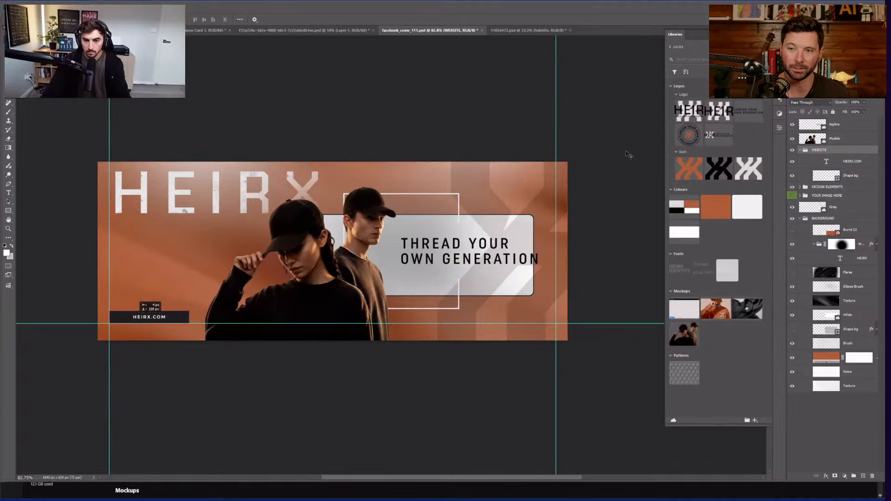
click(642, 322)
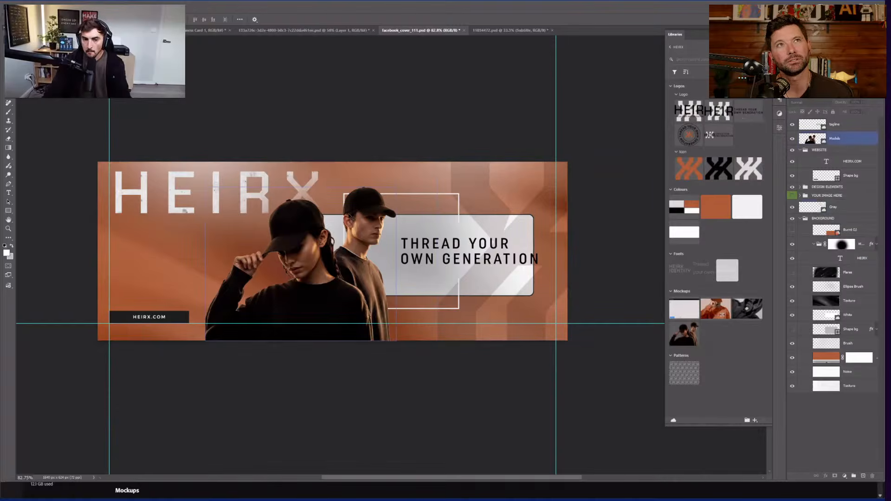
scroll(324, 230, left, 1)
scroll(321, 228, up, 2)
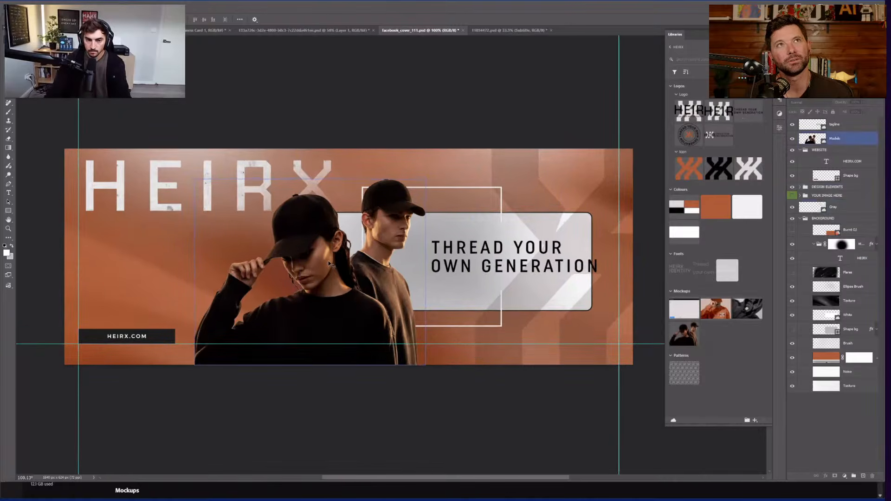
click(261, 260)
drag(328, 255, 274, 254)
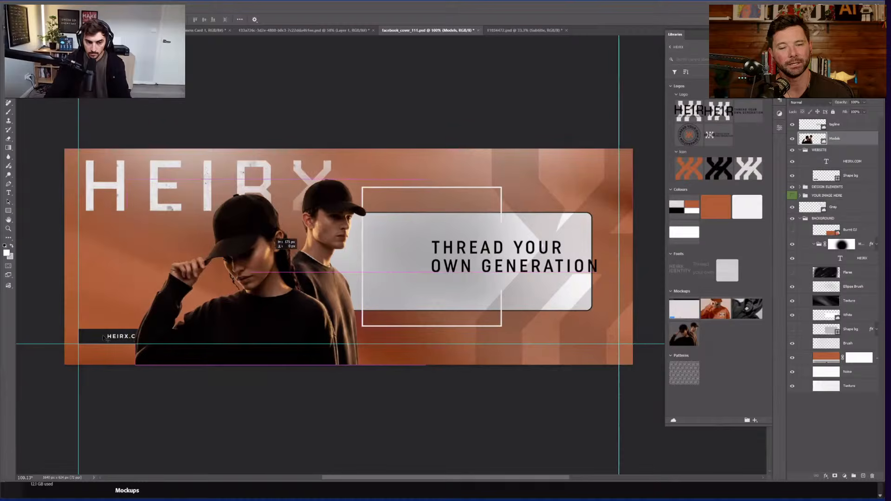
click(90, 342)
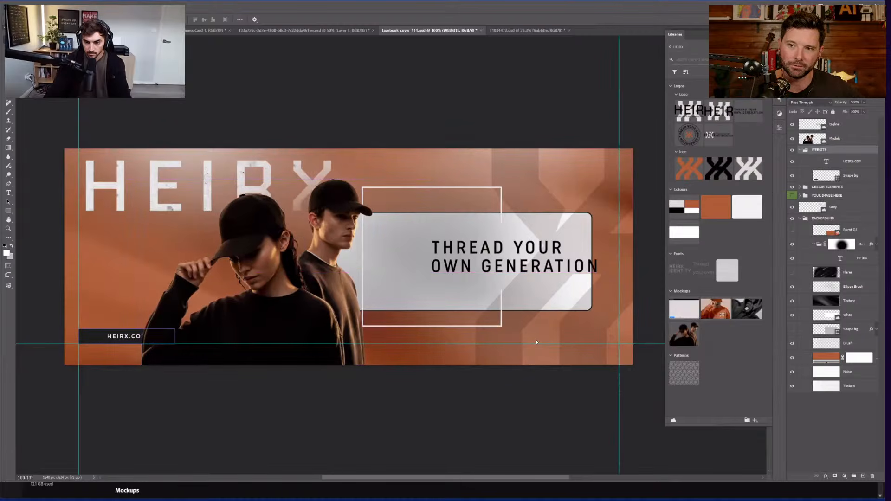
drag(90, 343, 537, 343)
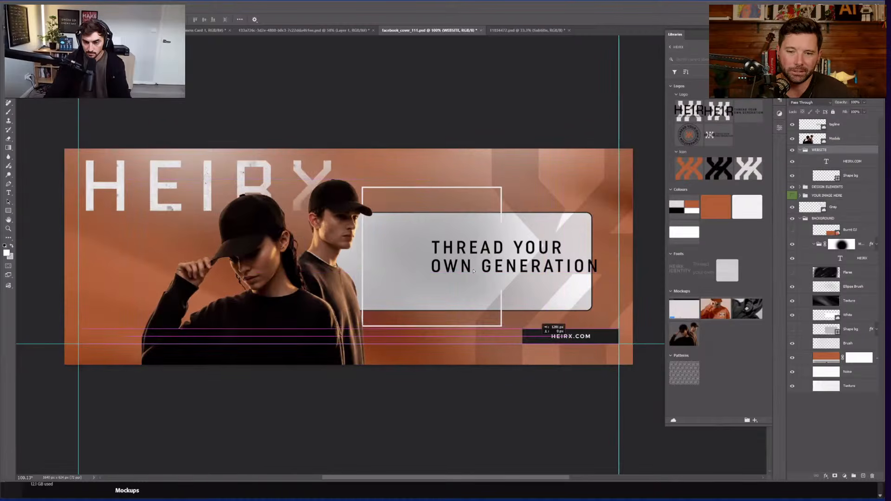
drag(514, 254, 481, 253)
click(636, 182)
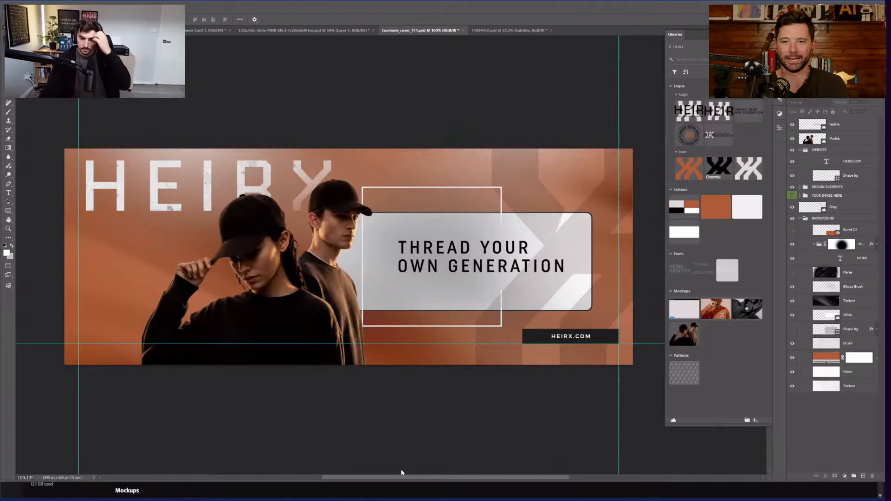
key(super)
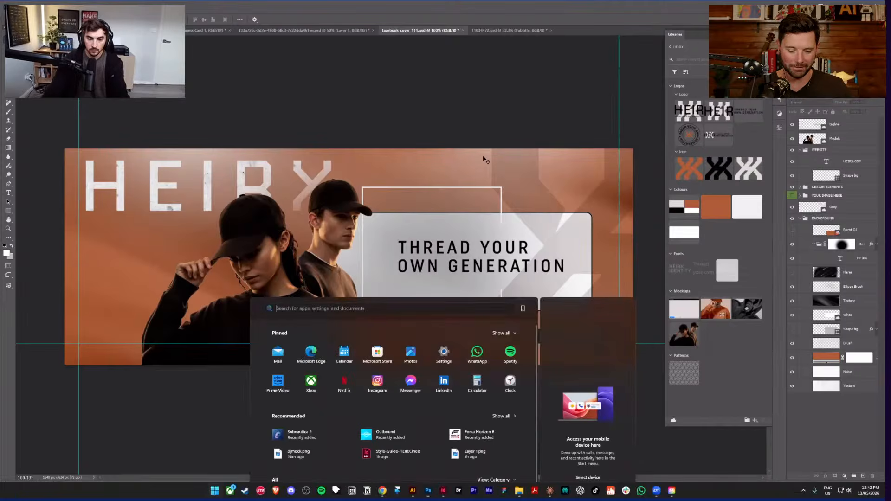
Step: Return to Illustrator and move the Logo Direction Revised artboard one slot right
key(super)
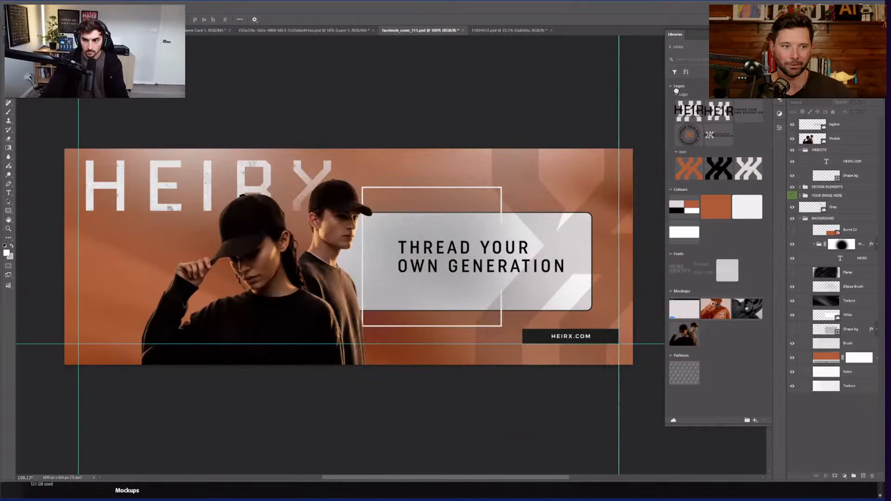
key(super)
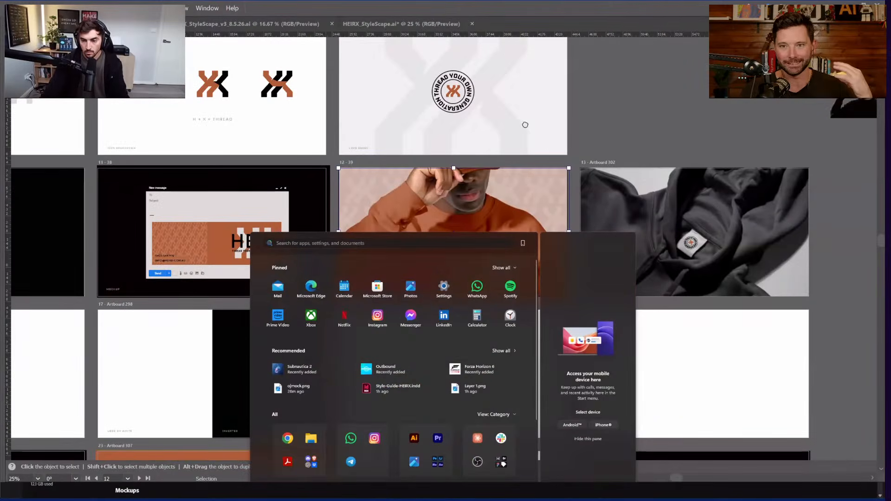
click(457, 109)
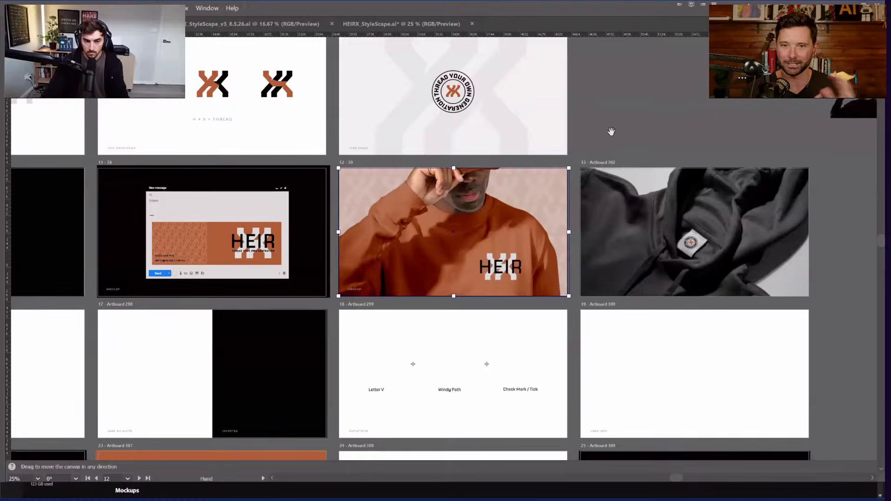
key(ctrl+minus)
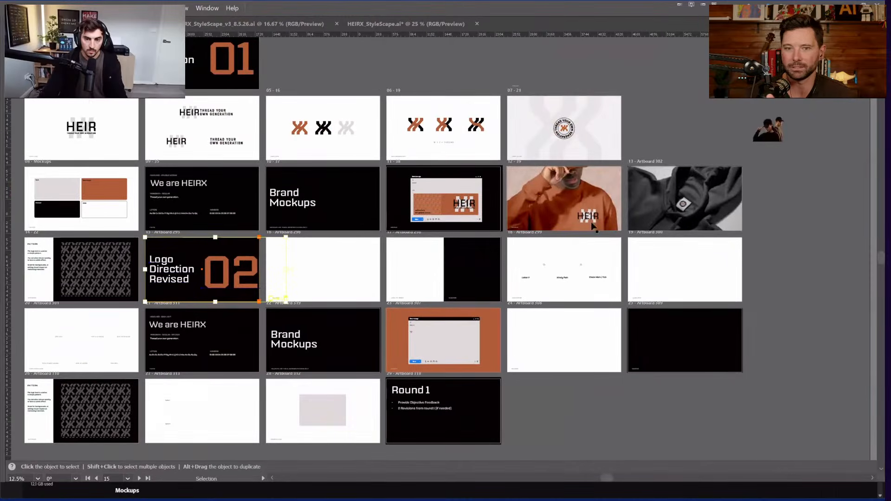
drag(202, 270, 325, 270)
drag(547, 188, 548, 190)
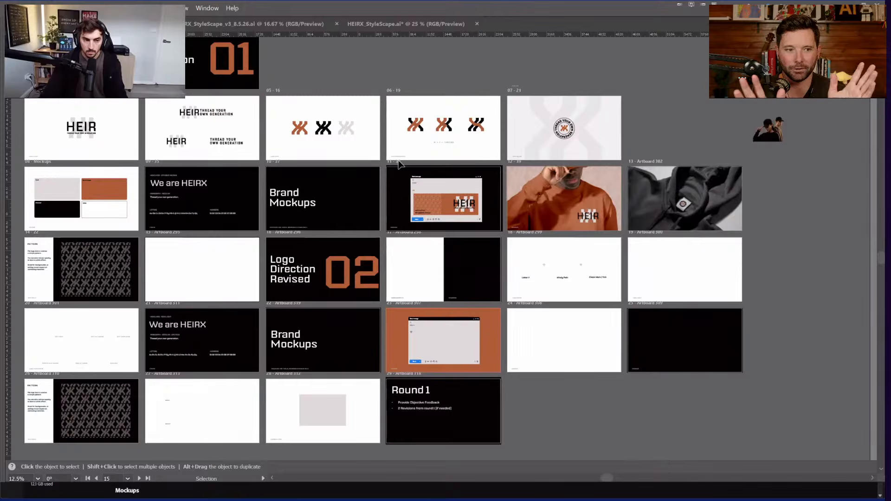
Step: Zoom in close on the HEIR logo lockup artboard
scroll(117, 175, up, 2)
scroll(117, 176, right, 1)
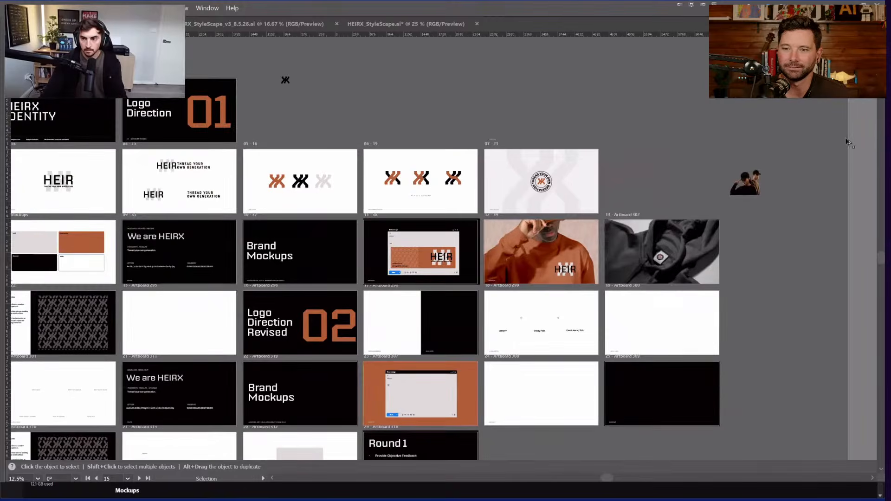
scroll(840, 156, up, 3)
scroll(840, 156, right, 1)
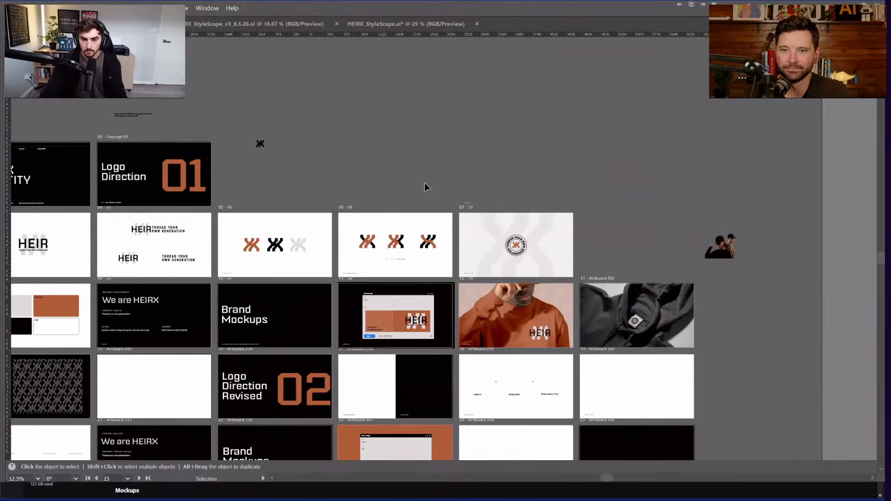
key(ctrl+equal)
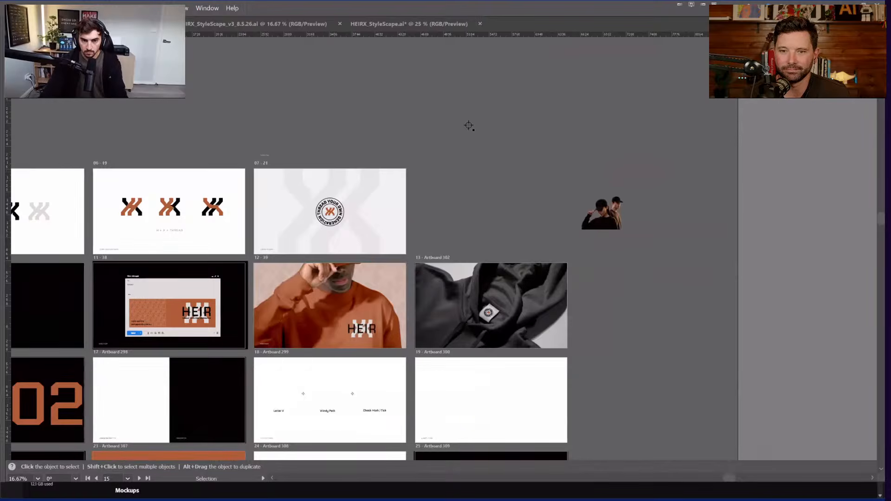
scroll(460, 153, left, 3)
scroll(459, 153, down, 1)
key(ctrl+1)
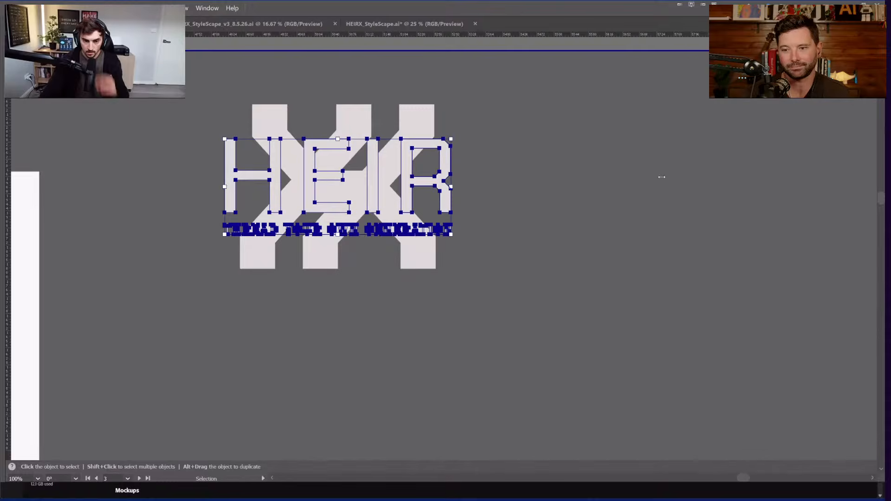
Step: Restore the workspace panels, show rulers, deselect the HEIR logo and return to the Selection tool
key(Tab)
key(ctrl+r)
scroll(726, 156, up, 1)
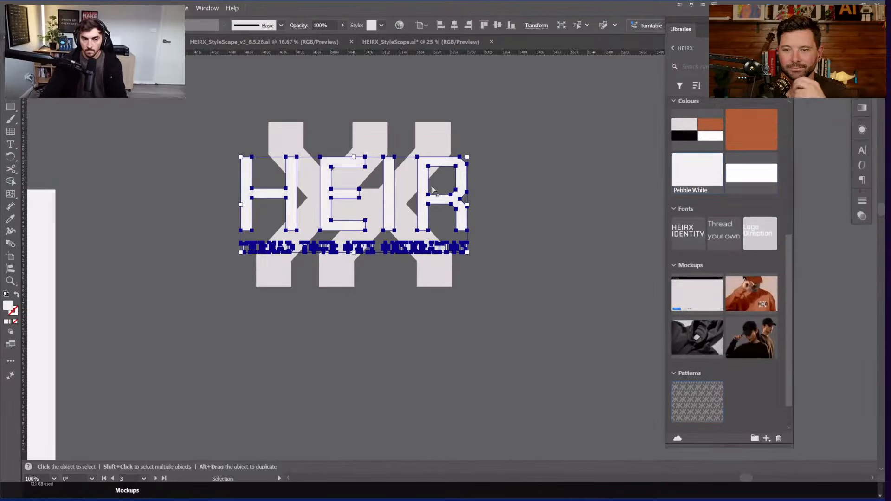
key(ctrl+shift+a)
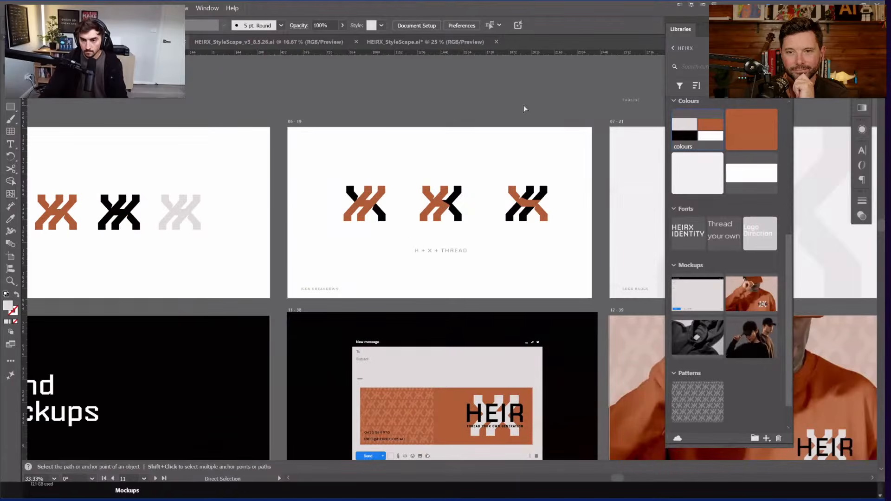
key(v)
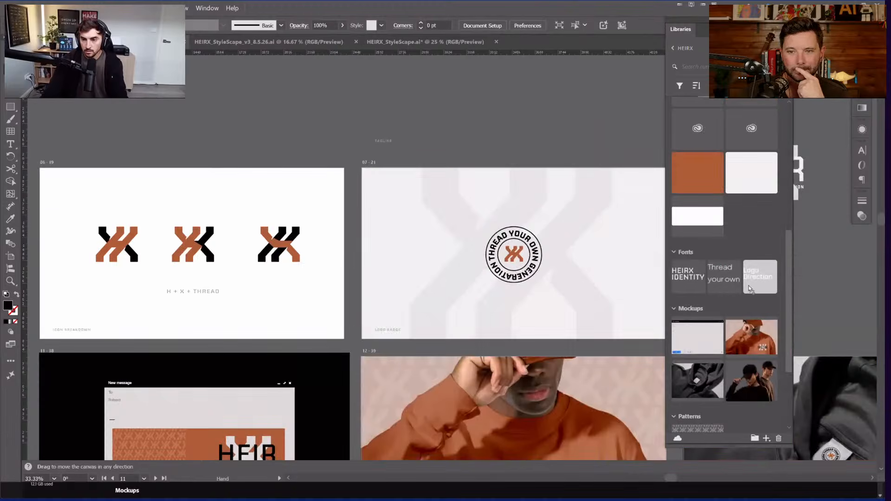
scroll(750, 288, down, 2)
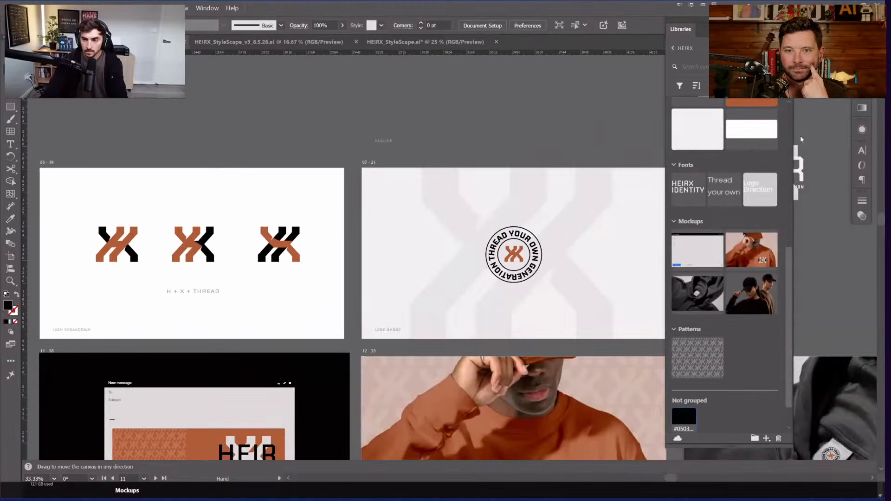
scroll(632, 158, down, 3)
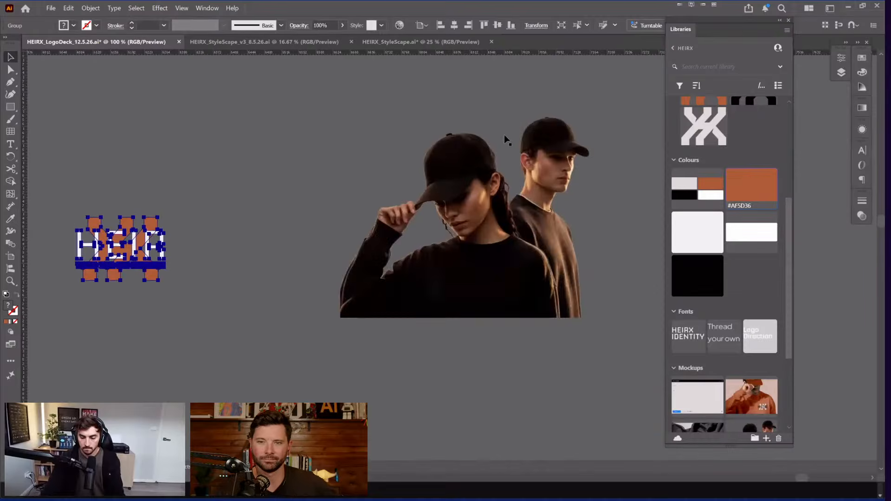
Step: Place the HEIR logo on the woman's cap, shrinking and rotating it to match the cap front
drag(164, 221, 496, 136)
drag(467, 163, 466, 163)
key(ctrl+shift+bracketright)
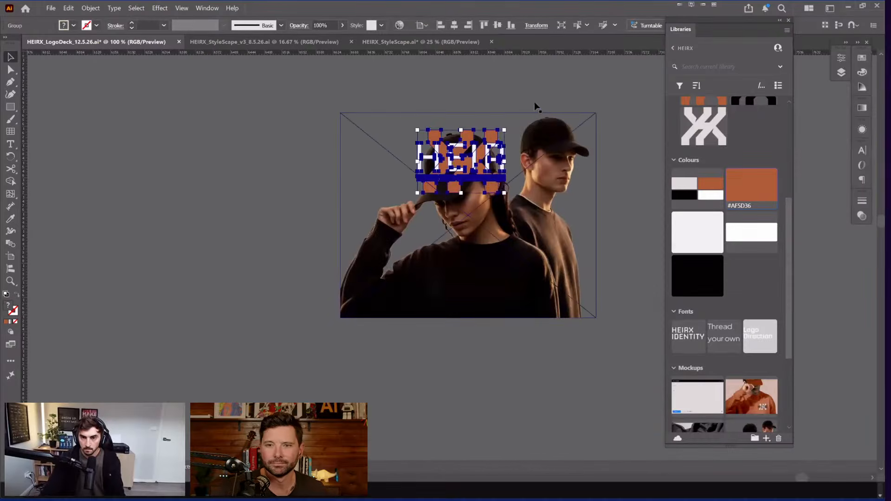
drag(418, 183, 444, 181)
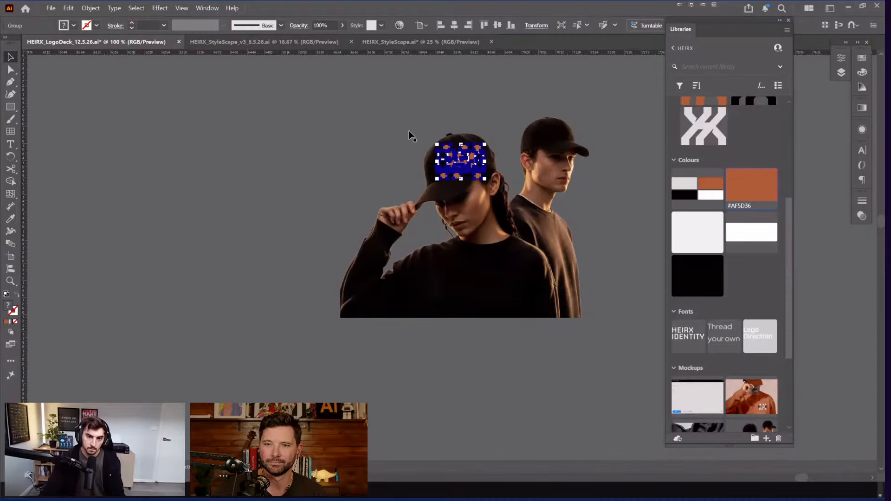
scroll(470, 159, up, 4)
drag(528, 98, 406, 161)
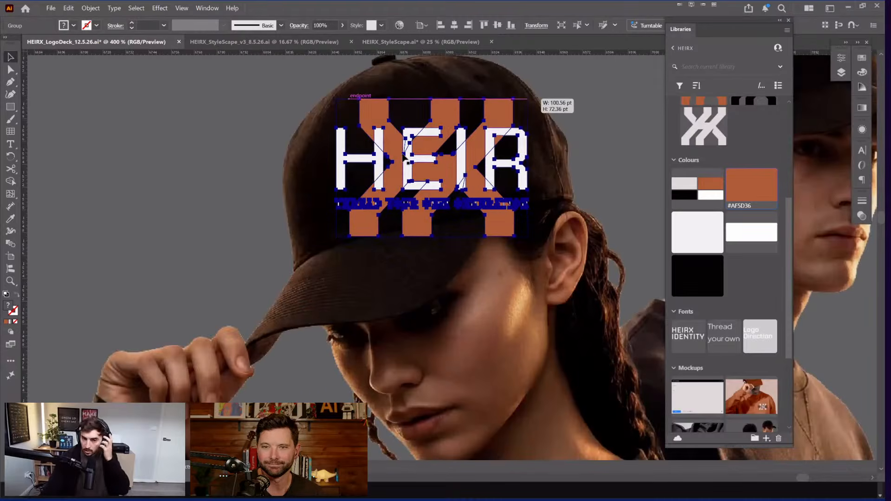
drag(528, 98, 506, 114)
drag(432, 168, 358, 166)
drag(432, 113, 407, 131)
drag(411, 128, 392, 111)
drag(385, 150, 397, 162)
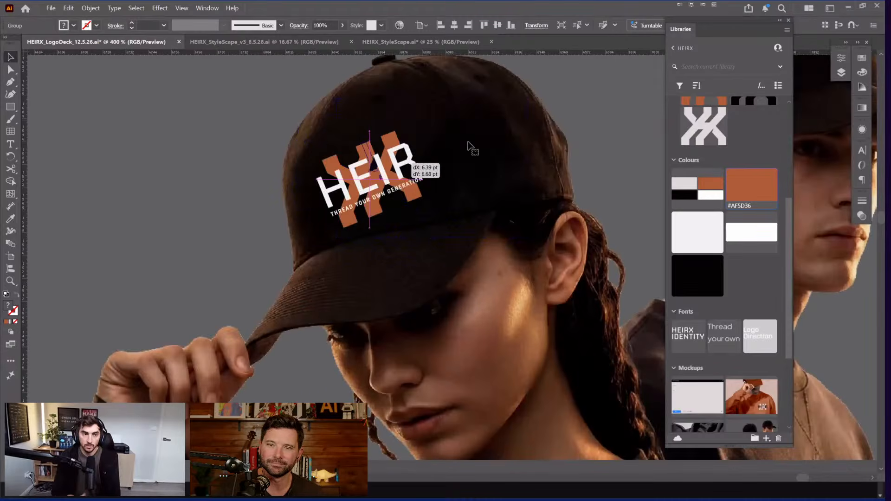
drag(468, 143, 468, 143)
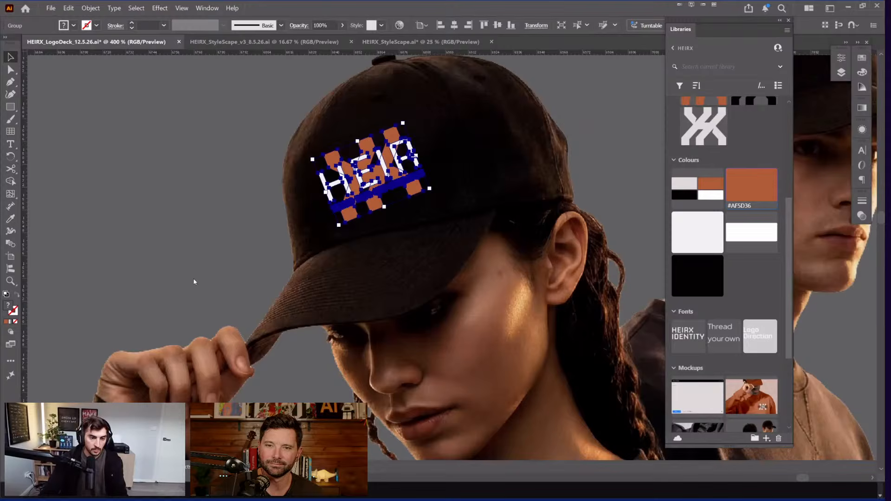
Step: Make a mockup from the logo and photo so the logo wraps onto the cap
key(ctrl+shift+i)
key(alt+o)
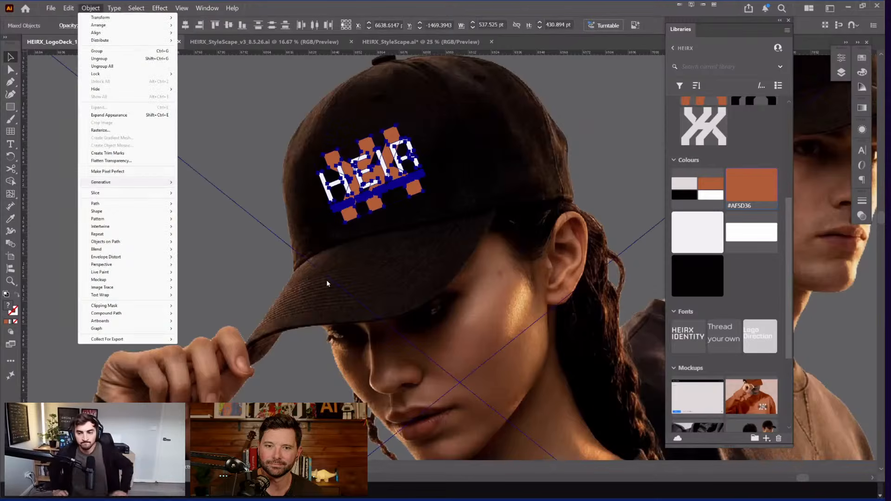
key(Up)
key(Up)
key(Up)
key(Up)
key(Up)
key(Up)
key(Up)
key(Up)
key(Right)
key(Return)
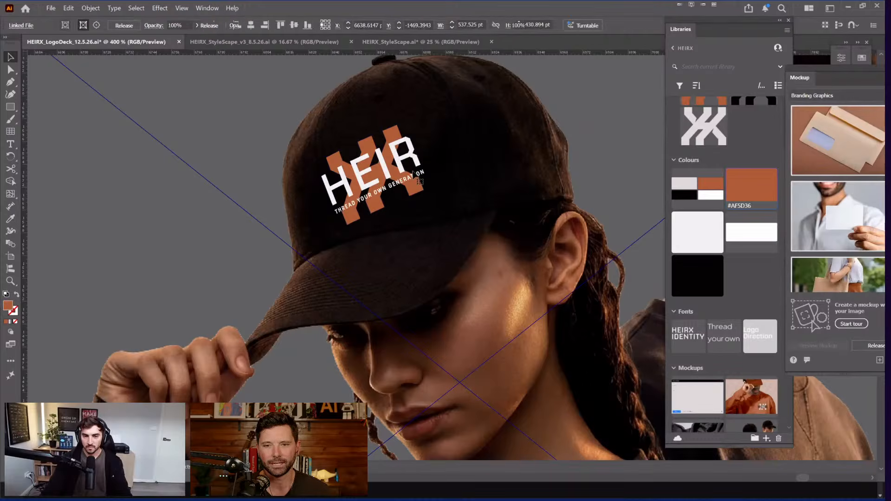
Step: Try other logo positions on the cap, undo back to the centre, and deselect
drag(414, 174, 526, 160)
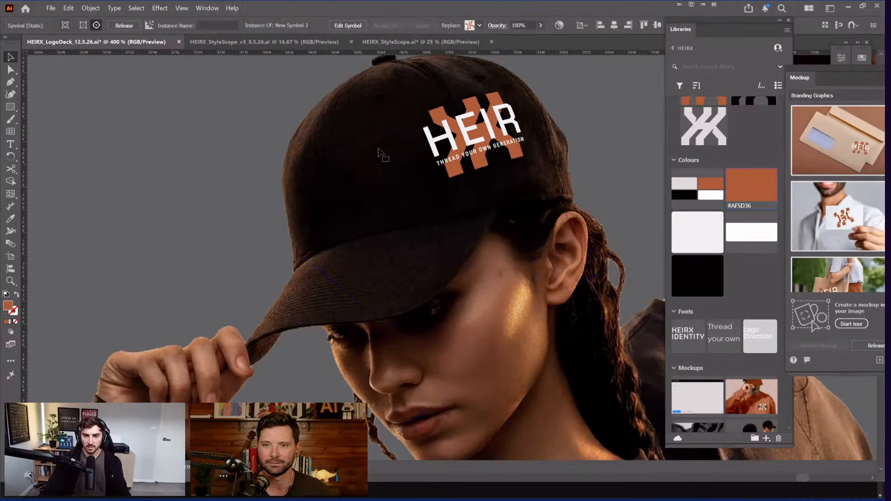
drag(379, 153, 546, 184)
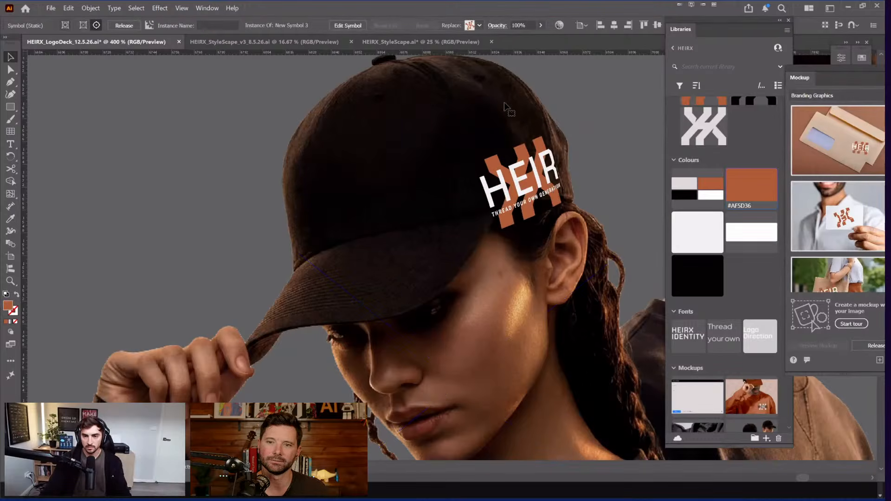
key(ctrl+z)
drag(429, 146, 516, 126)
key(ctrl+z)
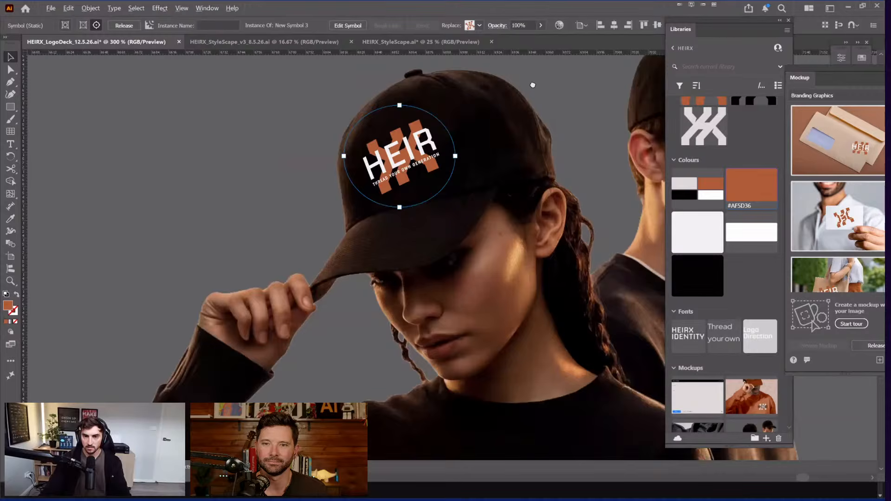
drag(533, 85, 467, 109)
scroll(506, 111, down, 3)
click(558, 109)
drag(594, 109, 519, 139)
click(575, 131)
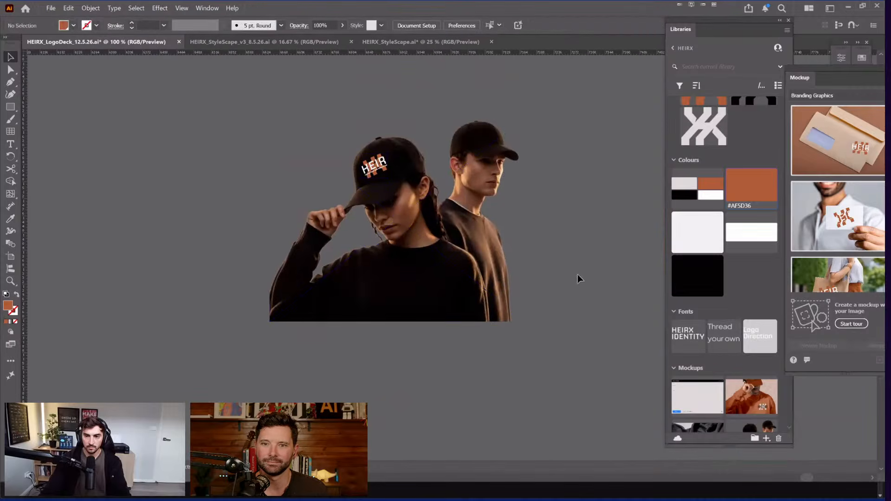
Step: Move the people mockup image out beside artboard 302
drag(561, 79, 465, 153)
scroll(464, 93, down, 3)
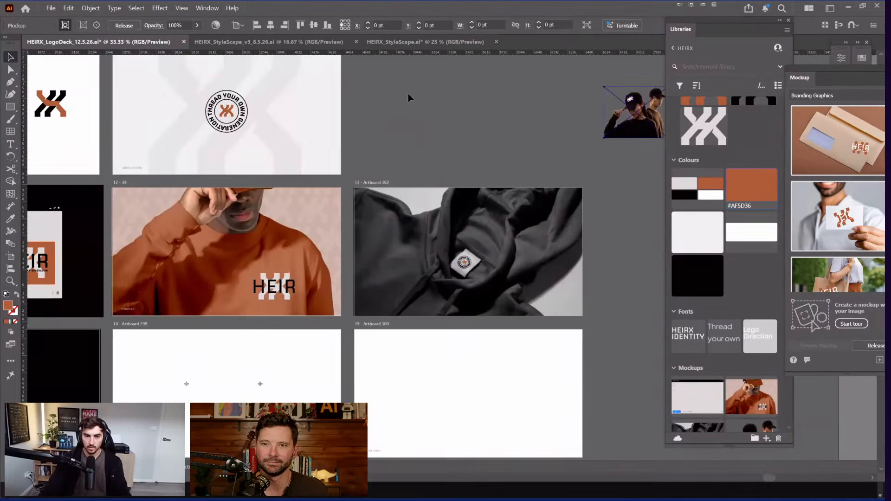
scroll(122, 280, down, 2)
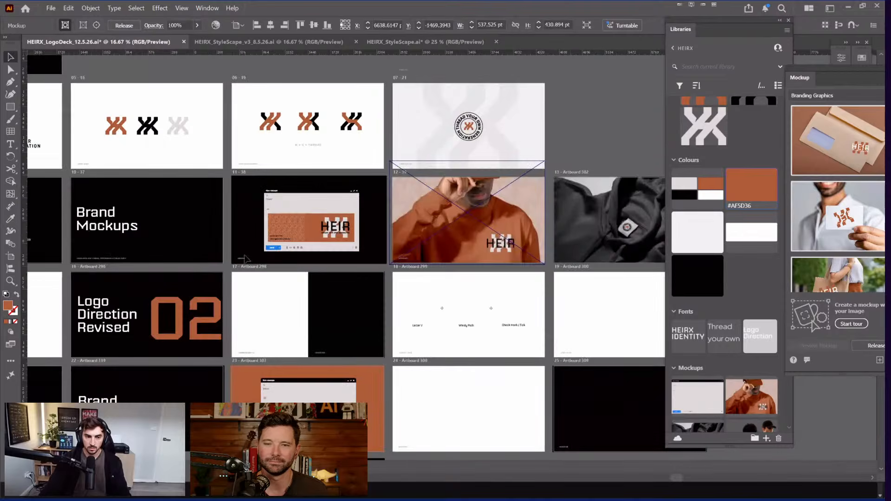
drag(604, 209, 416, 149)
drag(557, 70, 405, 87)
drag(320, 152, 489, 160)
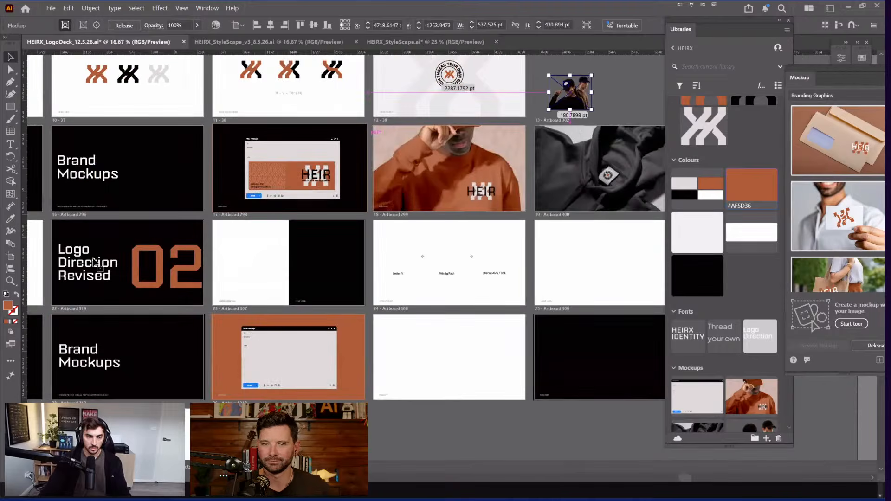
drag(112, 251, 391, 236)
scroll(258, 253, down, 1)
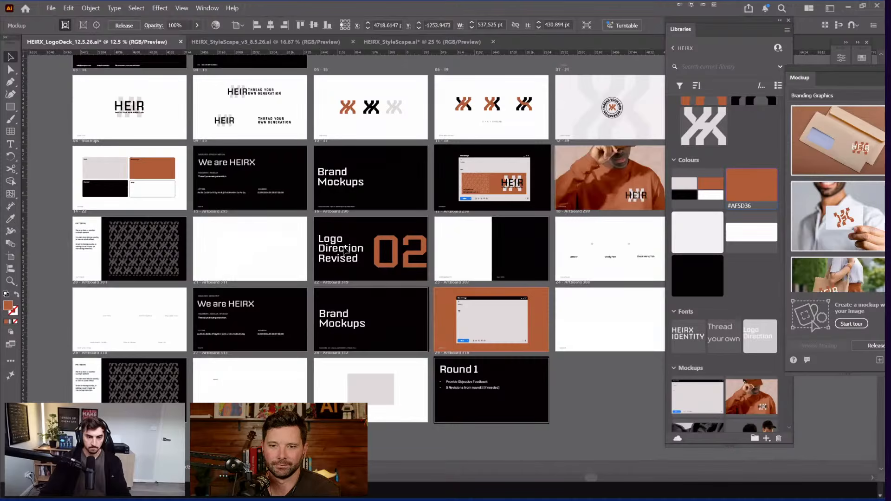
Step: Put the people mockup on an empty artboard and enlarge it to fill the artboard
drag(375, 269, 236, 266)
drag(563, 118, 95, 253)
drag(111, 241, 147, 212)
scroll(367, 274, up, 2)
drag(64, 210, 355, 248)
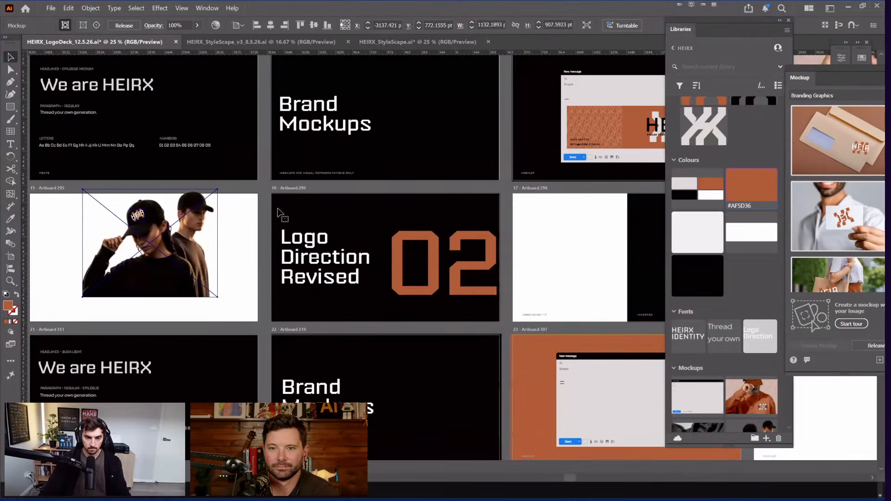
drag(280, 213, 436, 205)
drag(307, 237, 327, 260)
drag(260, 205, 244, 194)
click(232, 207)
Step: Draw a rectangle covering the whole artboard and send it behind the photo
key(m)
mouse_move(186, 185)
mouse_down()
mouse_move(277, 258)
mouse_move(414, 312)
mouse_up()
key(ctrl+shift+bracketleft)
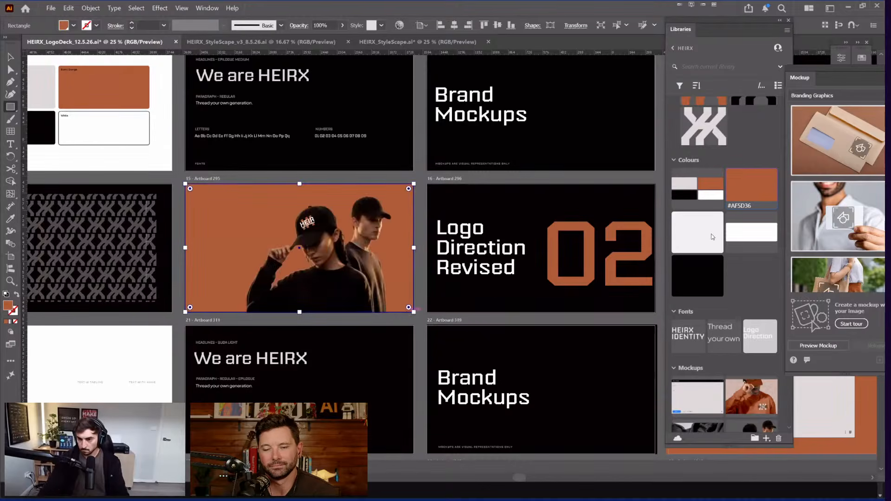
Step: Try sorting library assets by type and name, then use custom groups and collapse them
key(ctrl+shift+p)
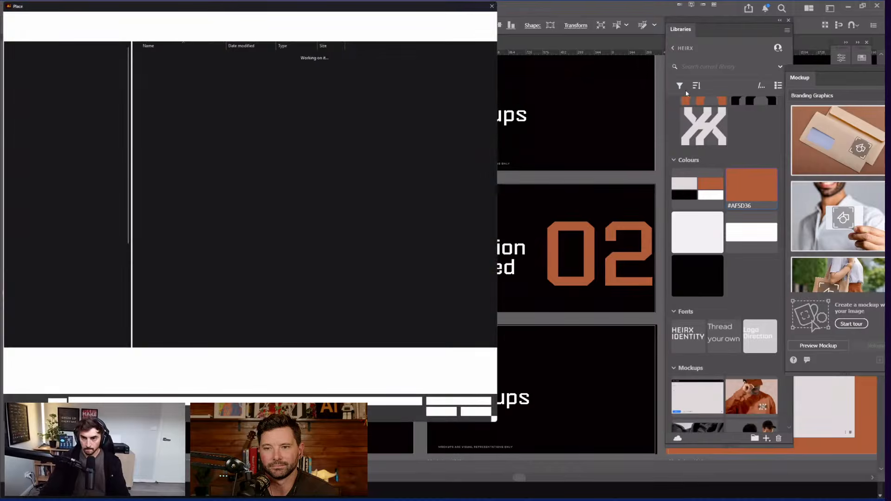
key(Escape)
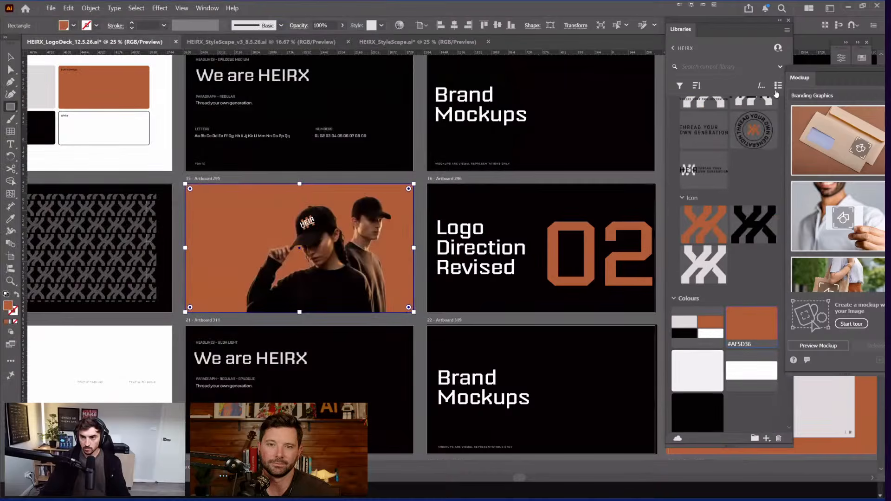
click(696, 85)
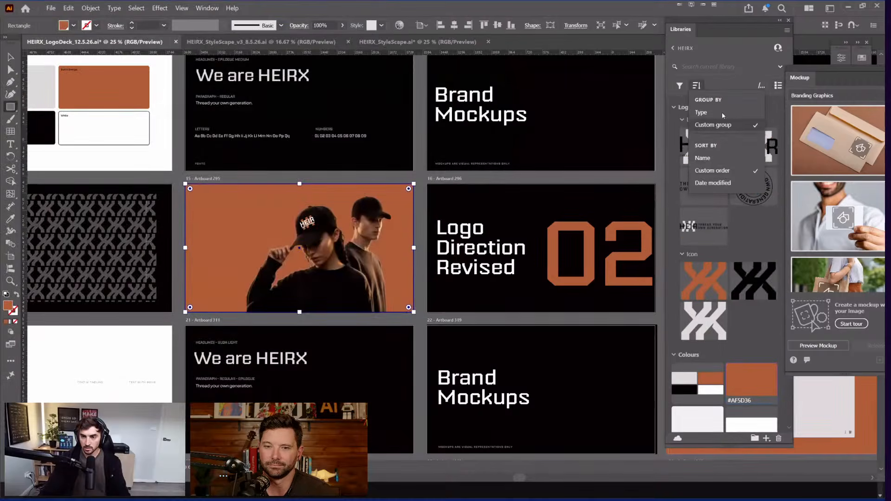
click(701, 113)
click(696, 85)
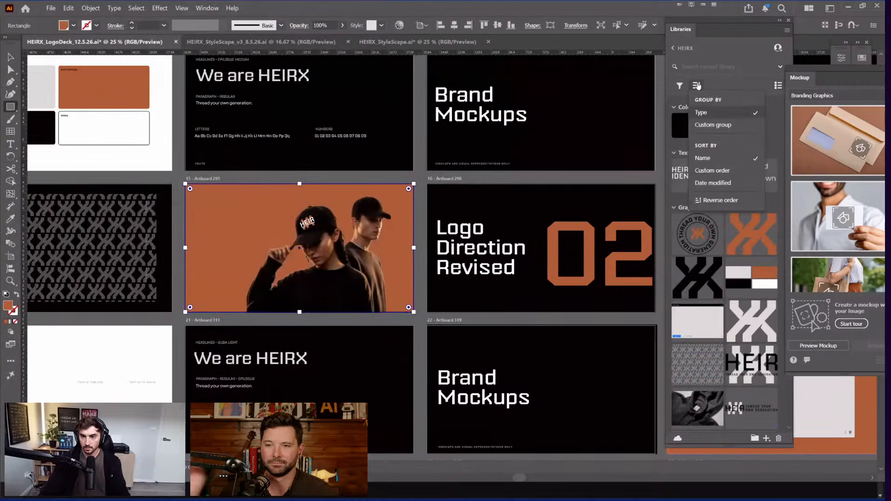
click(701, 159)
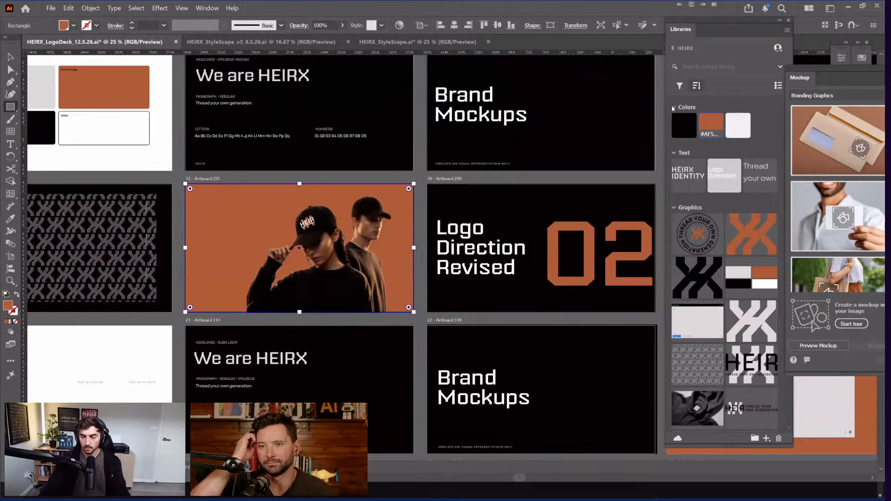
click(697, 85)
click(714, 125)
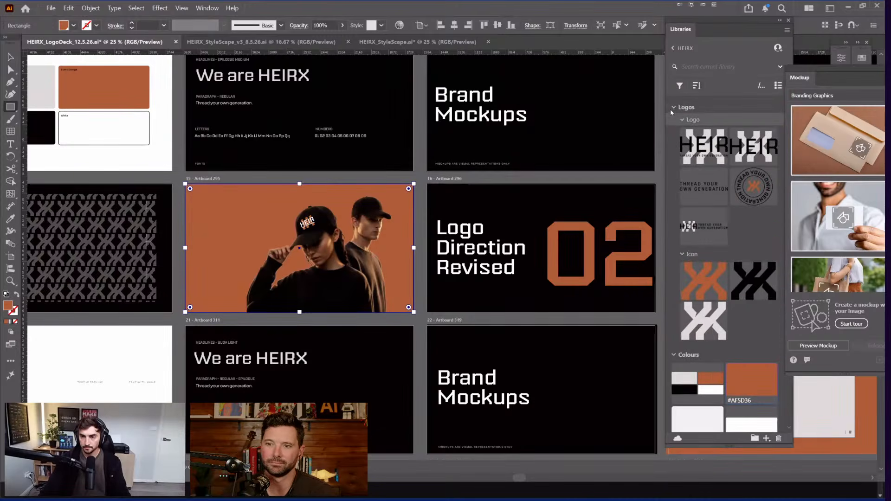
click(674, 107)
click(674, 125)
click(674, 144)
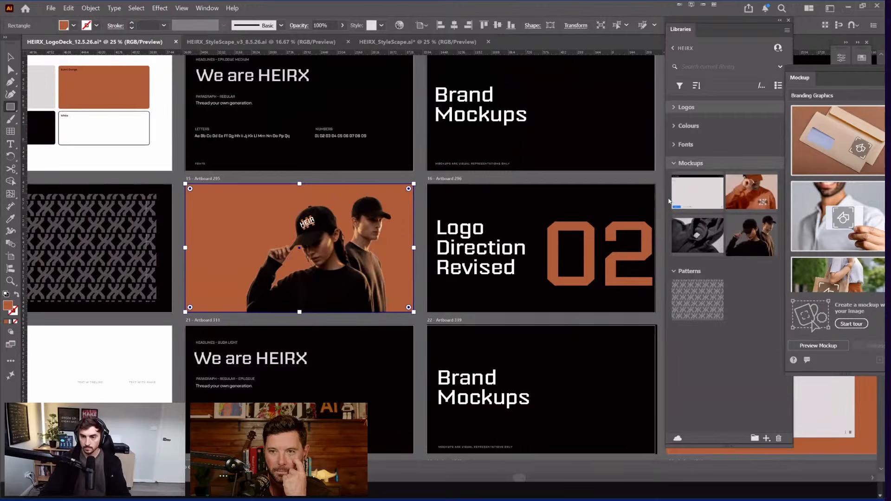
click(674, 163)
Step: Filter the library to text assets, then graphics, then clear all filters
click(680, 86)
click(681, 89)
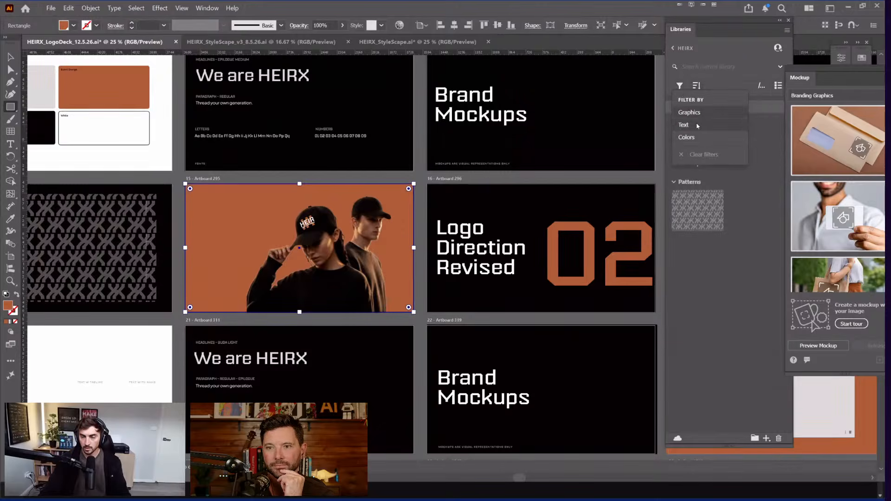
click(697, 125)
click(721, 68)
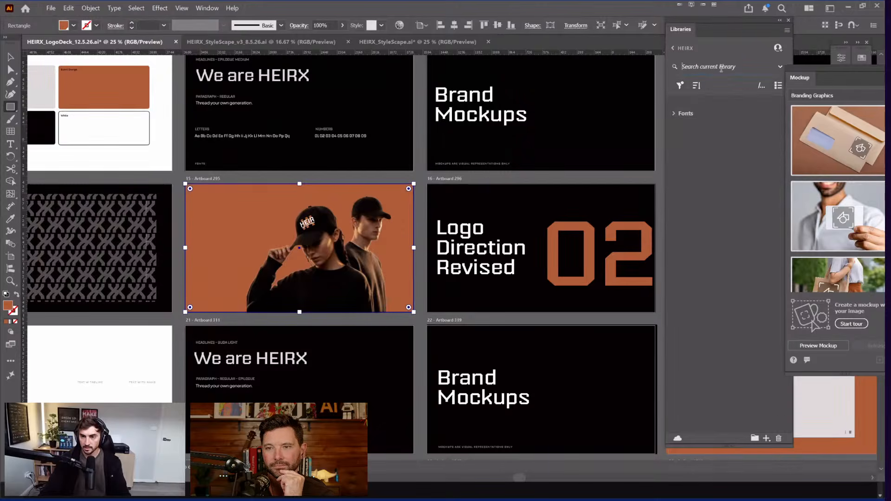
click(674, 114)
click(680, 86)
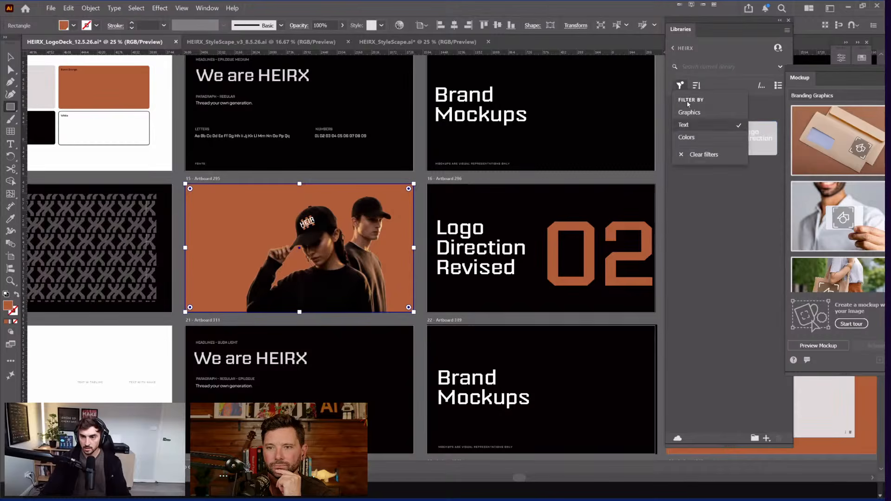
click(731, 154)
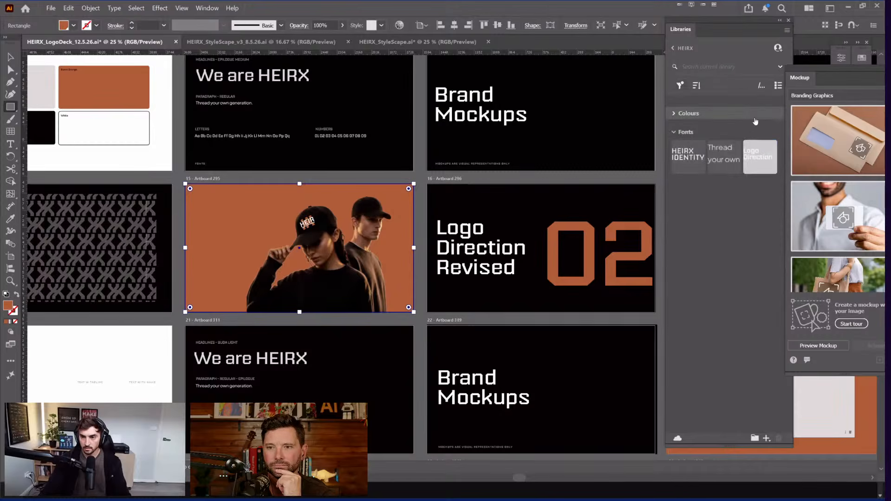
click(679, 85)
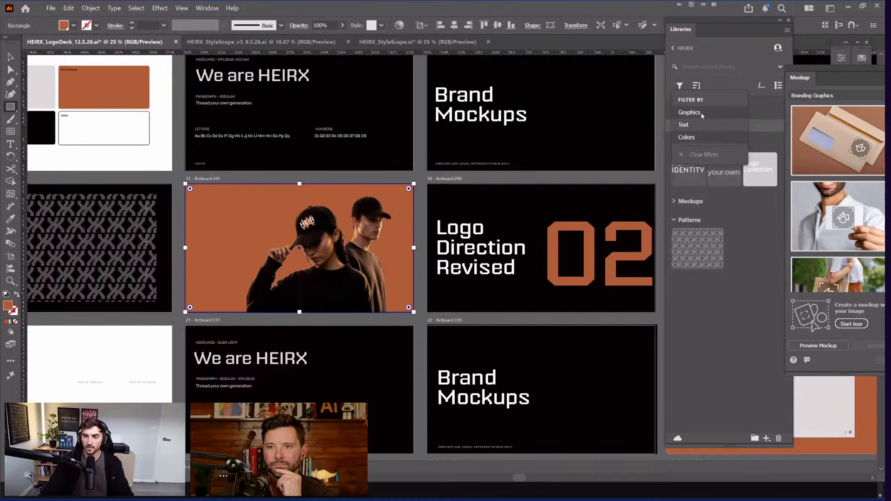
click(702, 113)
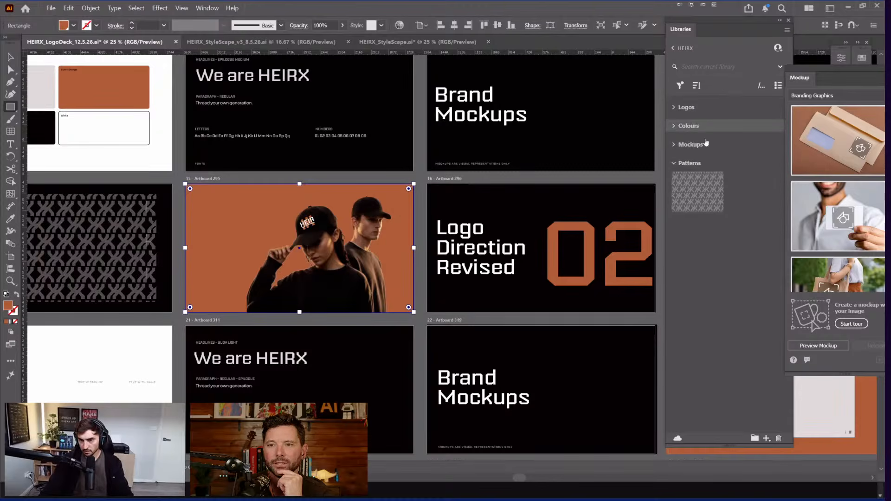
click(681, 86)
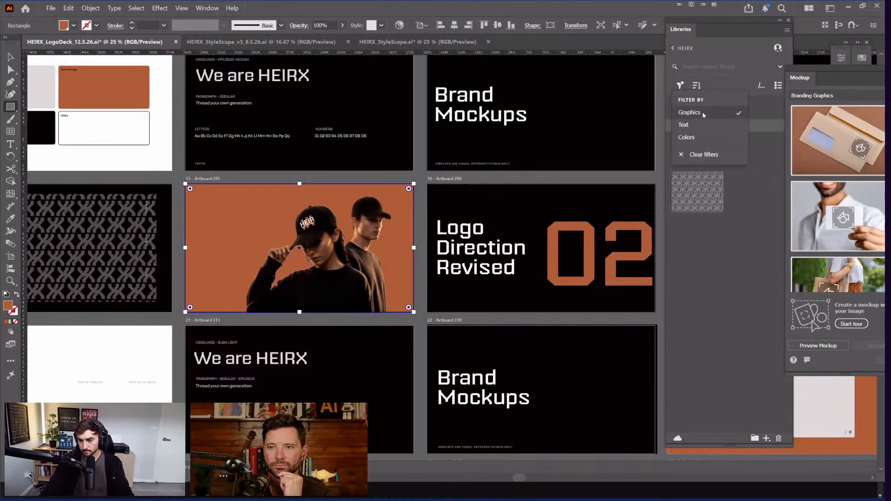
click(703, 154)
Step: Turn on the subgroup view nesting assets into Logos / Logo and Logos / Icon
click(696, 86)
click(759, 85)
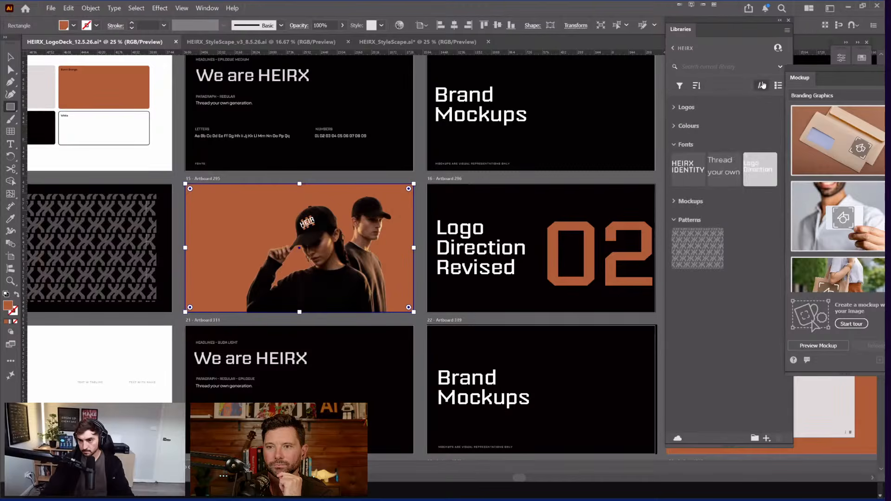
click(763, 85)
click(762, 87)
click(763, 86)
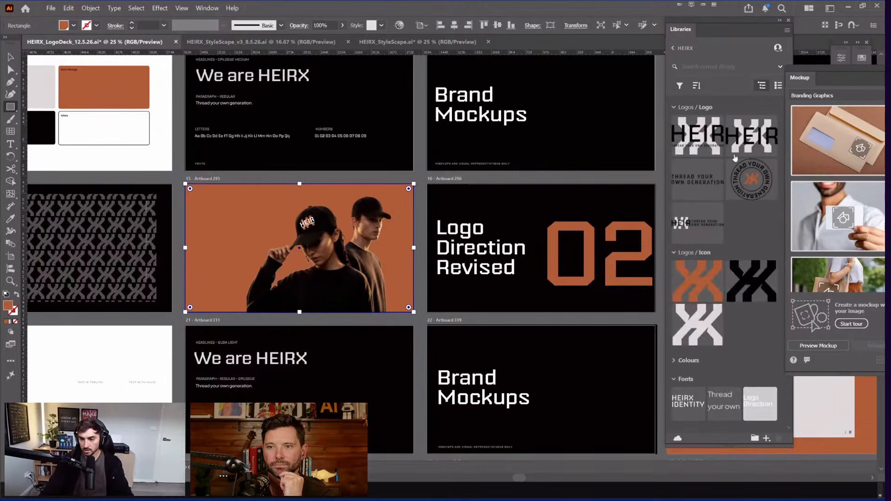
scroll(735, 158, down, 3)
scroll(738, 156, up, 1)
click(762, 87)
click(762, 86)
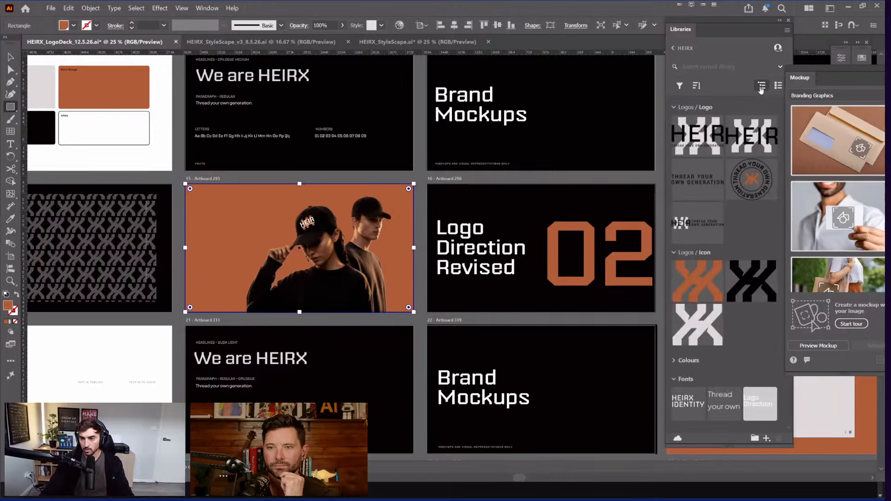
click(761, 86)
click(762, 87)
Step: Close the Mockup previews panel and cancel the Rectangle size dialog
drag(799, 71, 710, 71)
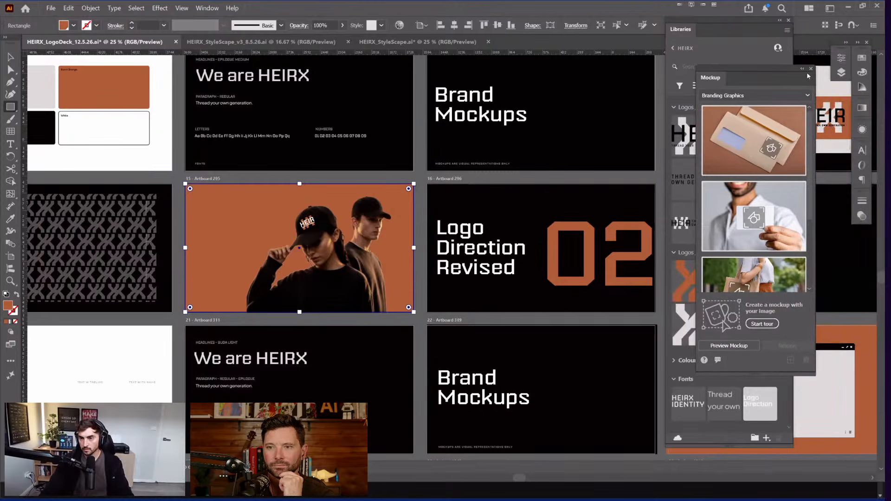
click(811, 68)
click(588, 200)
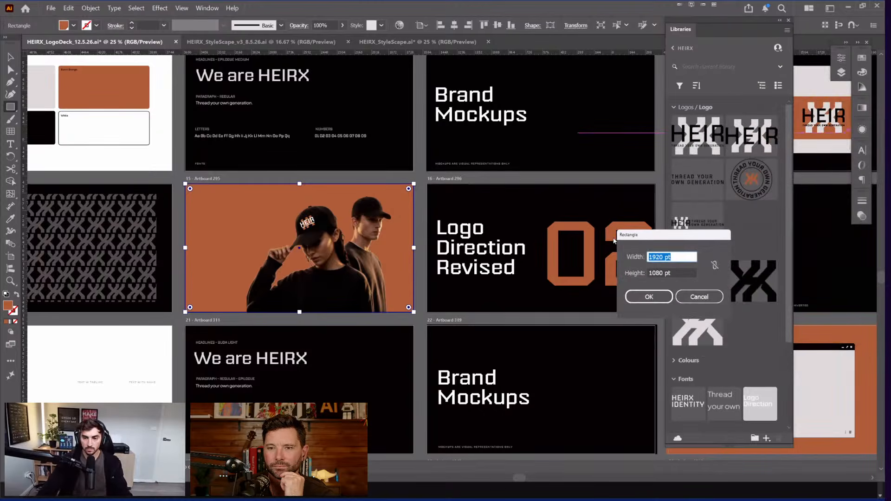
key(Escape)
Step: Place the HEIR Logotype asset in the orange artboard's top-left corner and enlarge it
key(v)
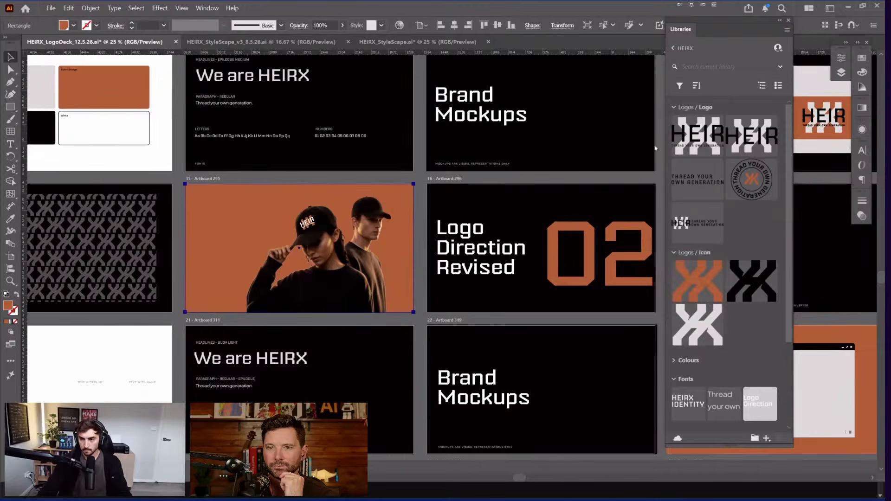
drag(452, 196, 484, 188)
key(ctrl+plus)
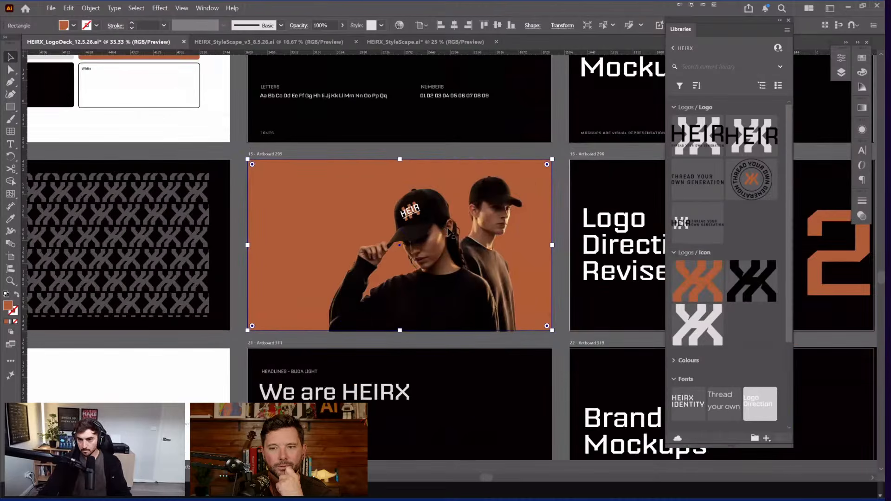
scroll(449, 232, up, 1)
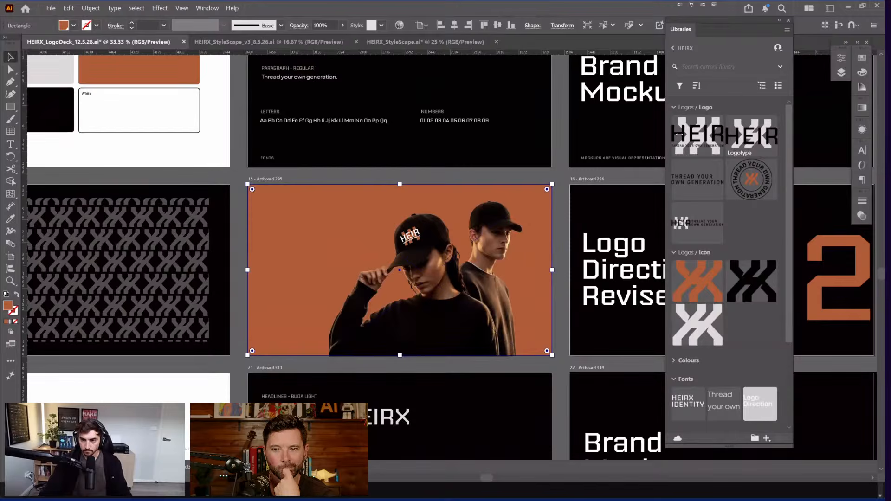
drag(594, 127, 597, 103)
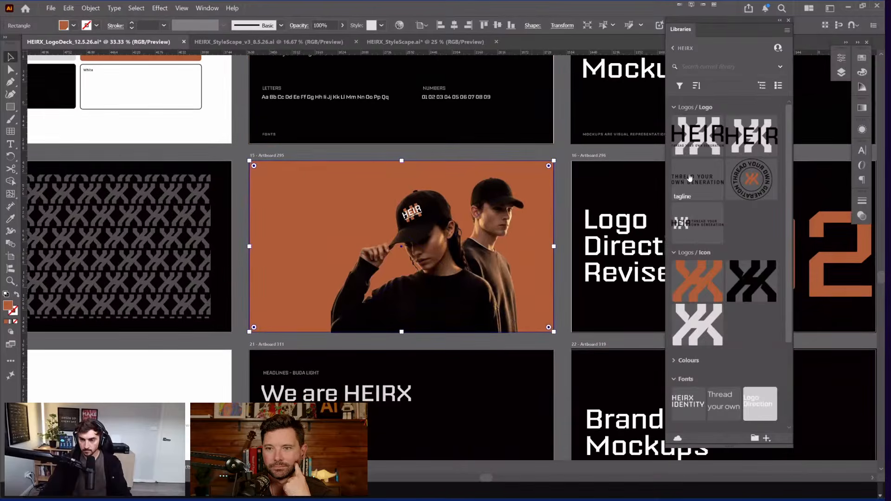
drag(767, 132, 369, 233)
scroll(285, 205, up, 2)
drag(302, 186, 275, 163)
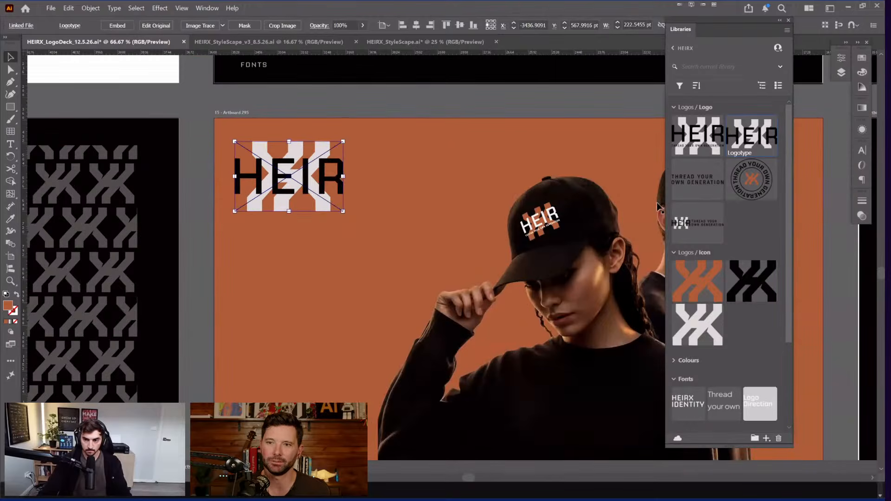
key(ctrl+minus)
Step: Expand the Colours group in the HEIRX library and clear the selection
click(651, 271)
scroll(701, 269, down, 1)
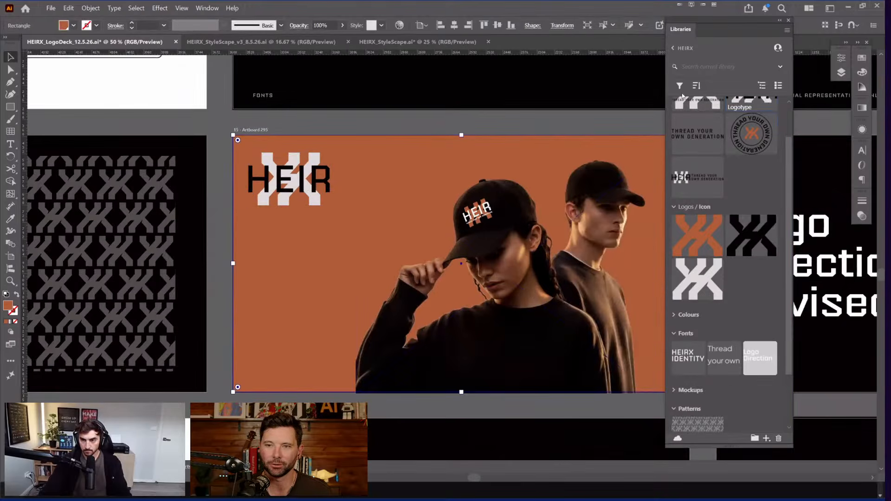
scroll(712, 105, up, 1)
scroll(716, 308, down, 3)
click(688, 257)
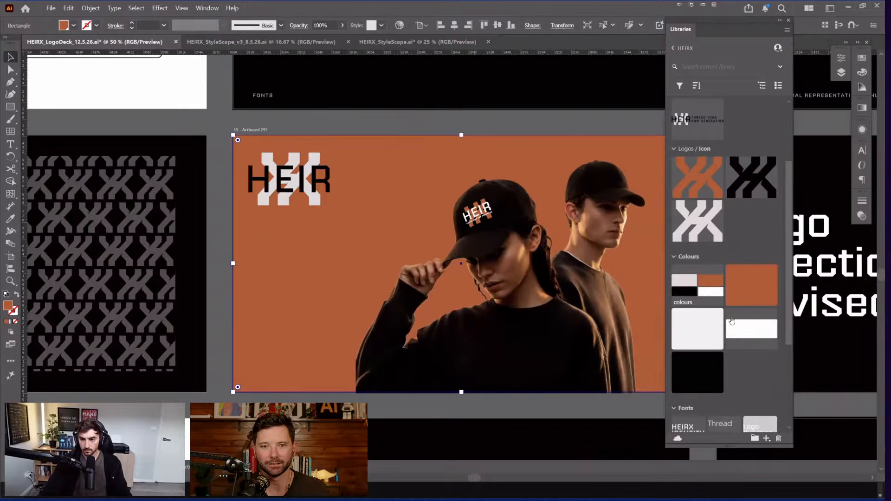
click(350, 121)
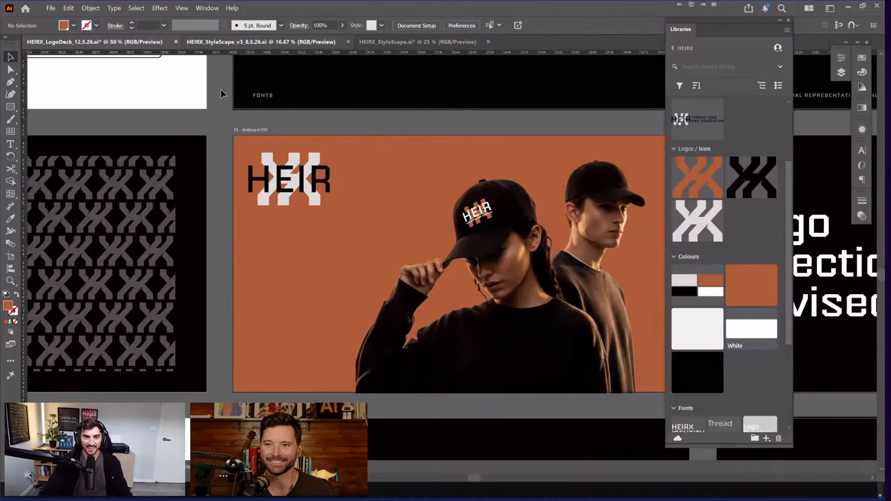
Step: Duplicate the HEIR lockups above the artboards and shrink them to a smaller size
key(ctrl+minus)
key(ctrl+minus)
key(ctrl+minus)
key(ctrl+minus)
key(ctrl+minus)
key(ctrl+minus)
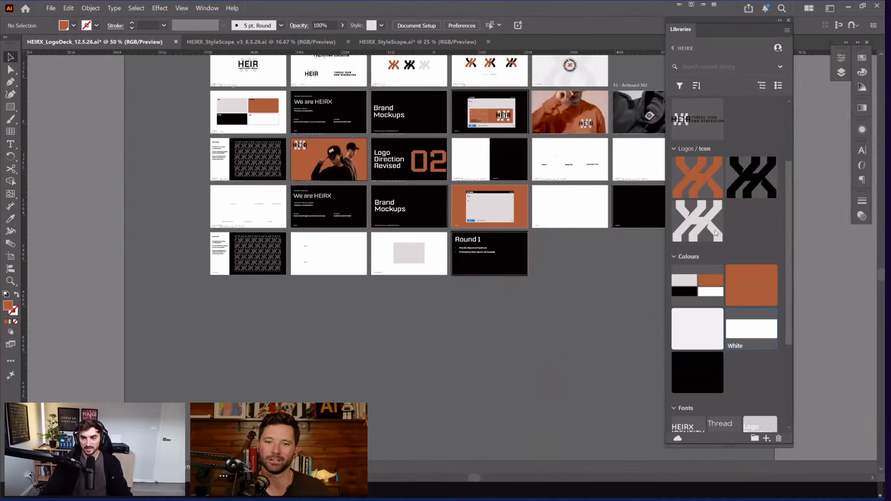
key(ctrl+plus)
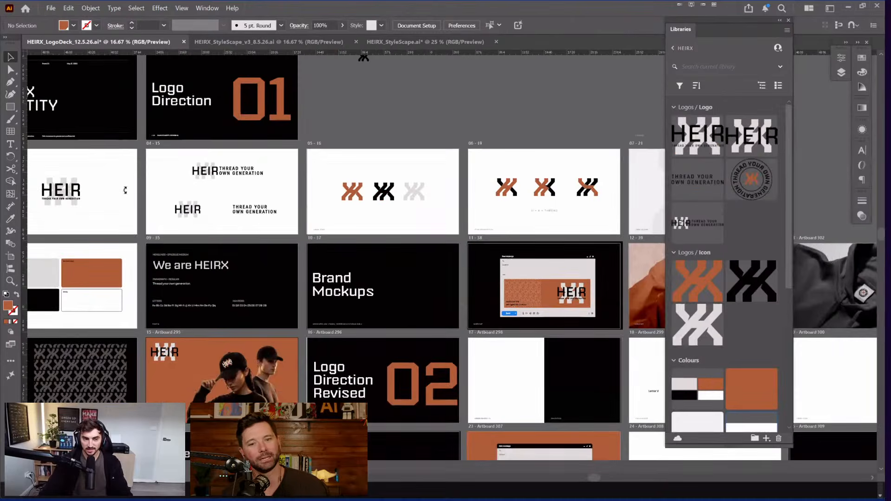
drag(125, 190, 303, 137)
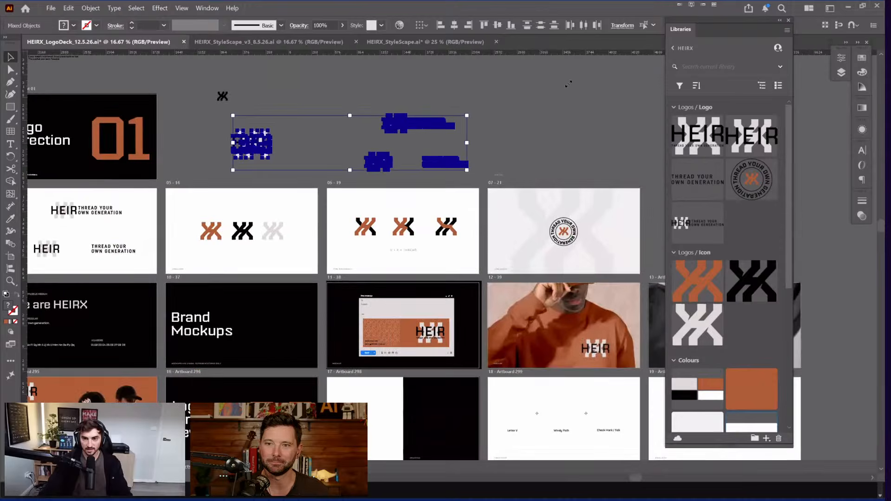
drag(411, 122, 511, 90)
drag(567, 84, 471, 107)
key(ctrl+plus)
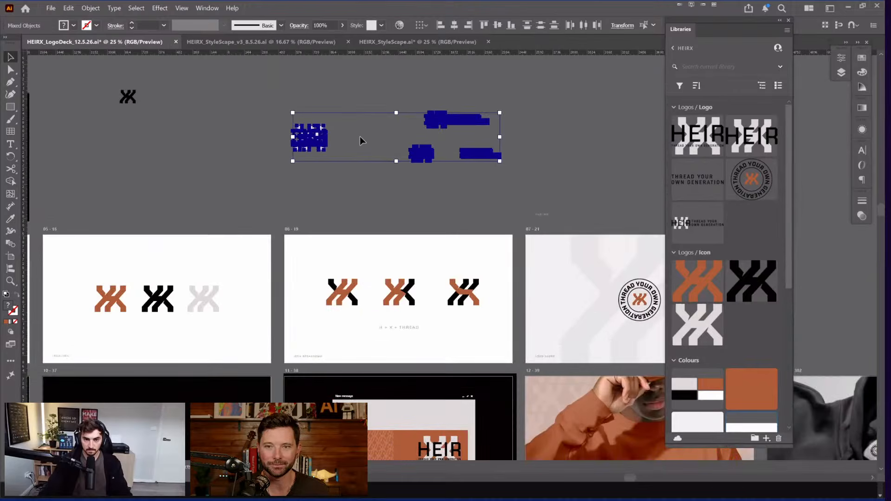
drag(380, 127, 431, 101)
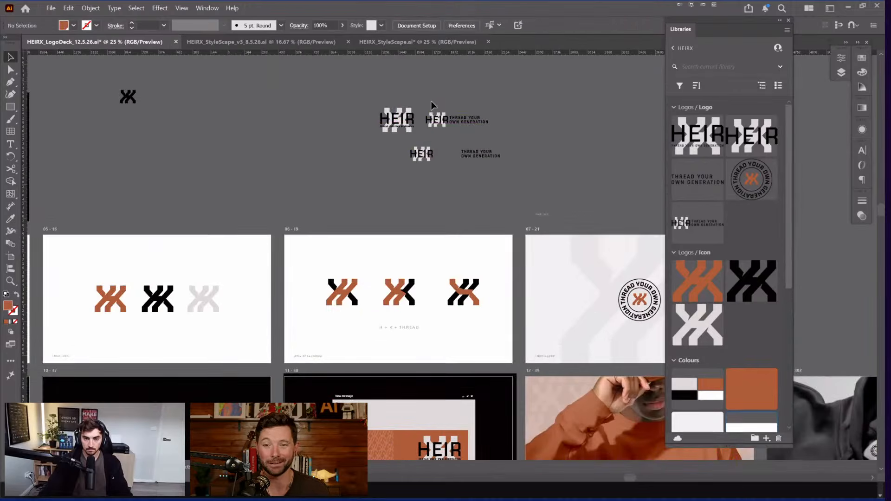
Step: Make the horizontal lockup's HEIR lettering and THREAD YOUR OWN GENERATION tagline white
scroll(431, 101, up, 3)
scroll(448, 142, up, 2)
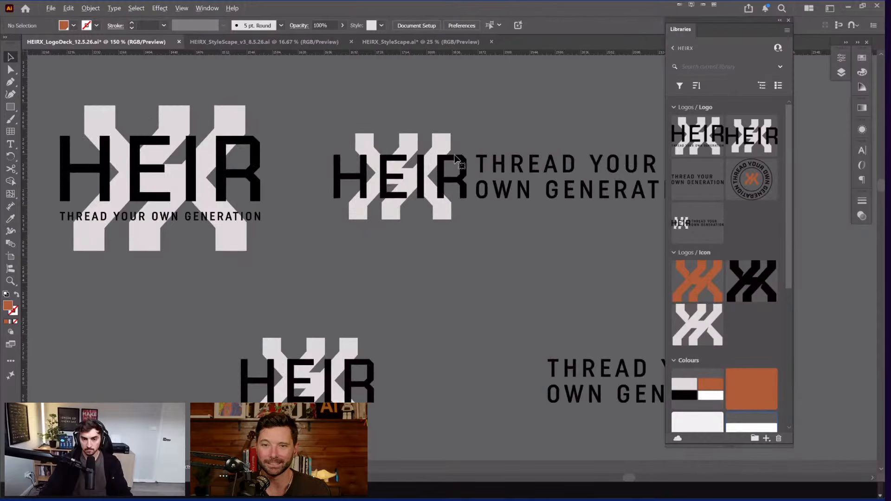
click(457, 152)
shift+click(442, 180)
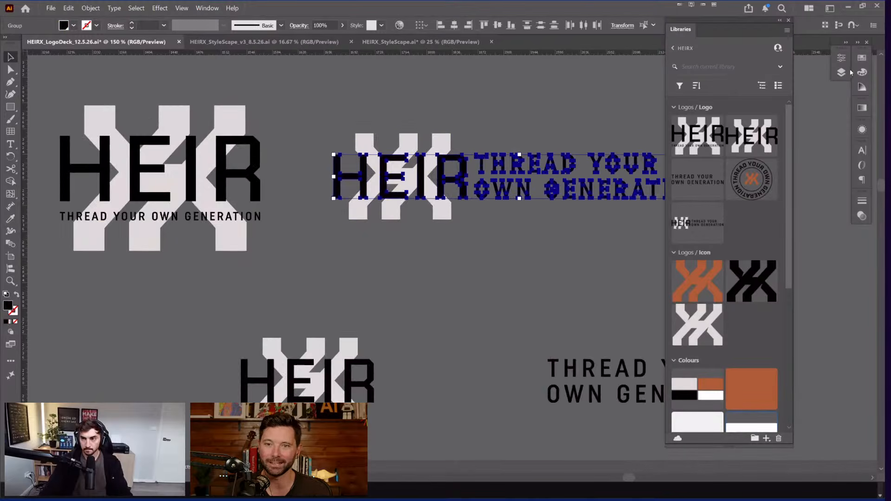
click(863, 58)
drag(788, 150, 768, 263)
click(766, 158)
click(322, 115)
drag(263, 129, 319, 128)
Step: Make the stacked lockup's lettering and tagline white
scroll(320, 128, down, 1)
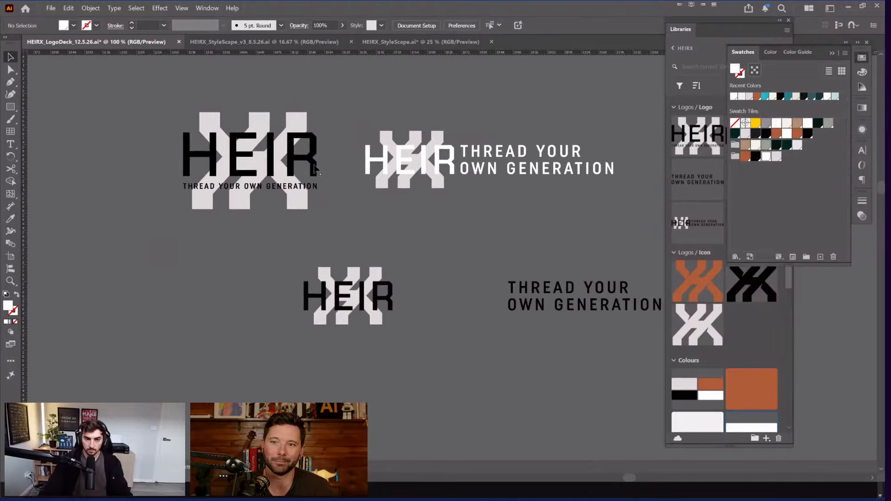
double_click(314, 166)
click(313, 185)
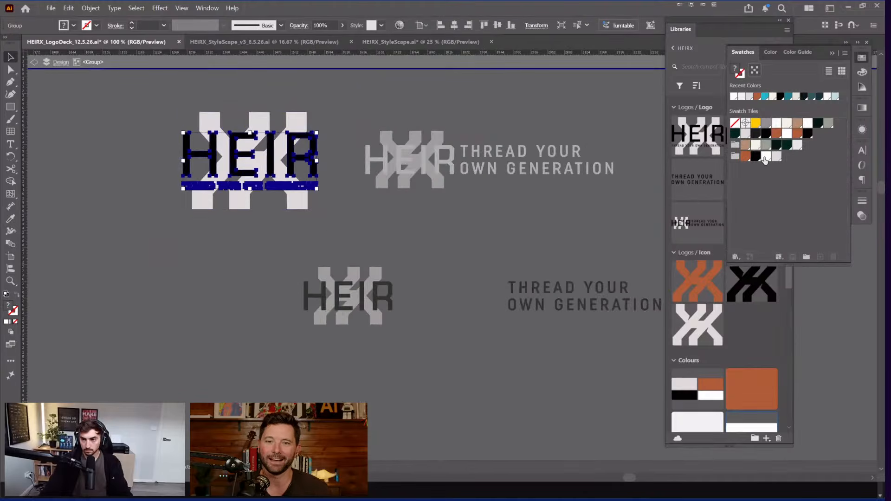
click(765, 159)
click(381, 133)
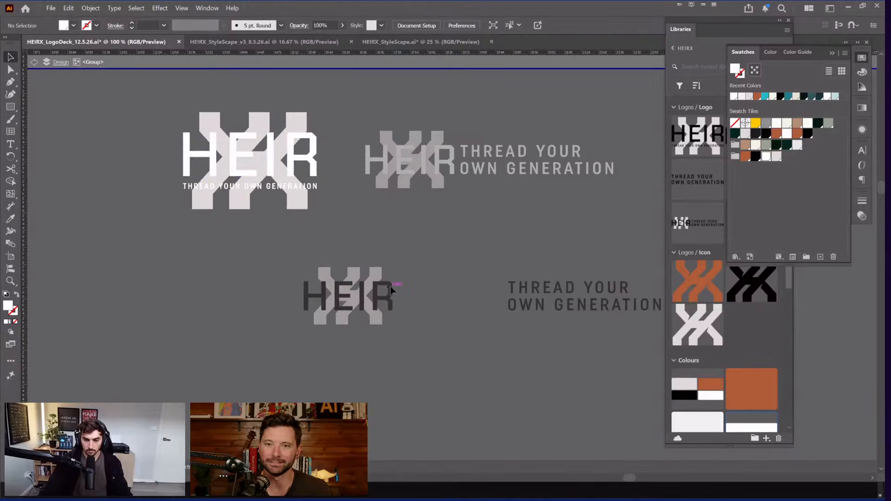
Step: Make the lower lockup's HEIR lettering and tagline white
double_click(414, 294)
click(390, 294)
shift+click(547, 292)
drag(593, 266, 507, 260)
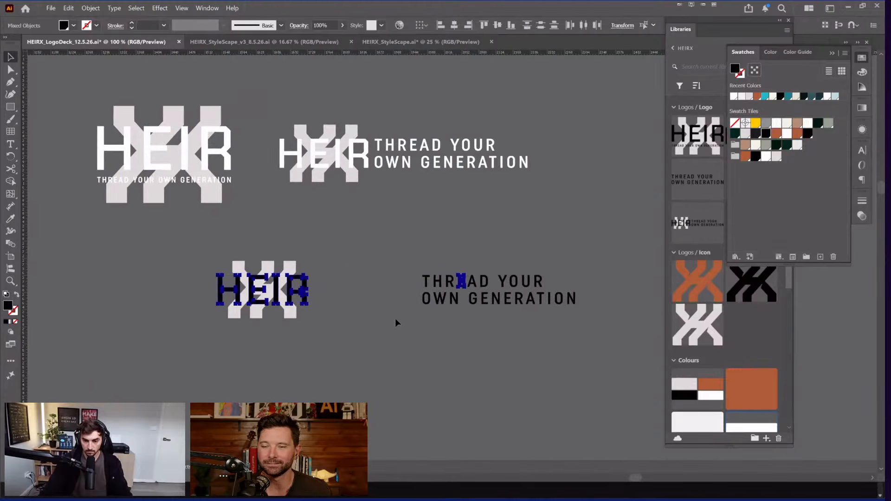
drag(395, 323, 586, 267)
shift+click(304, 293)
click(767, 156)
click(426, 217)
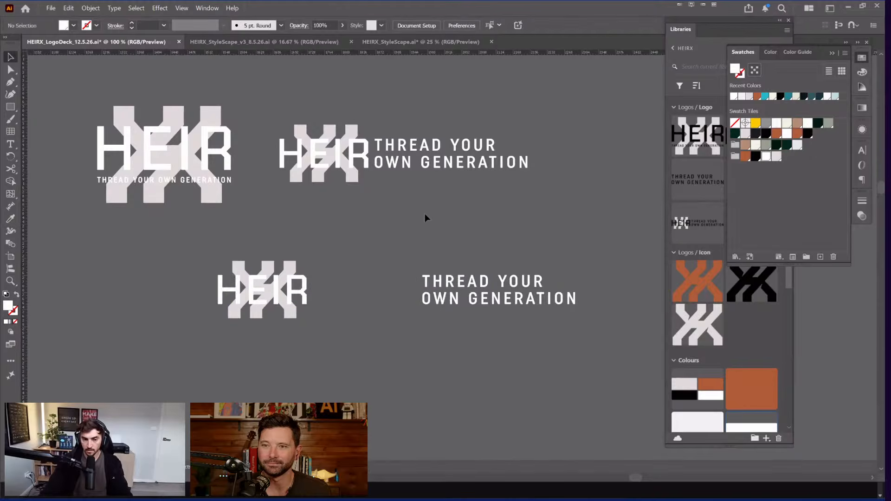
Step: Fill the three pale X shapes behind the HEIR logos with black
key(a)
click(297, 130)
shift+click(215, 119)
shift+click(242, 268)
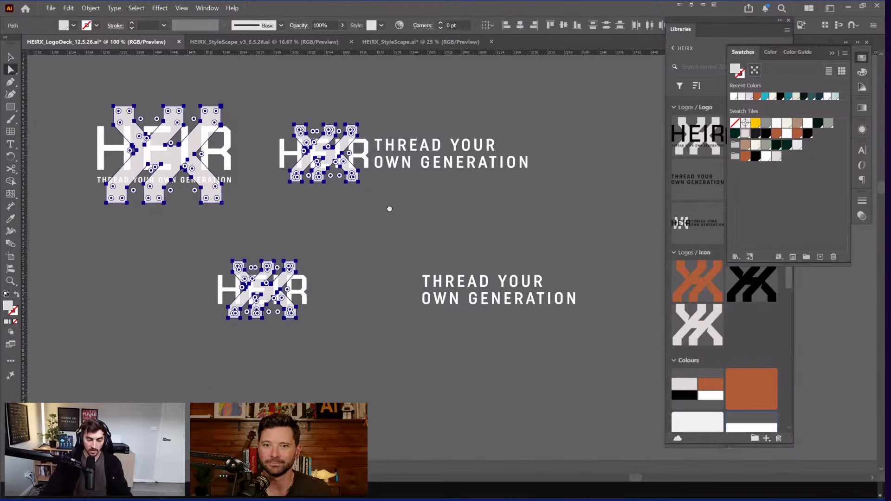
drag(414, 191, 554, 211)
key(ctrl+equal)
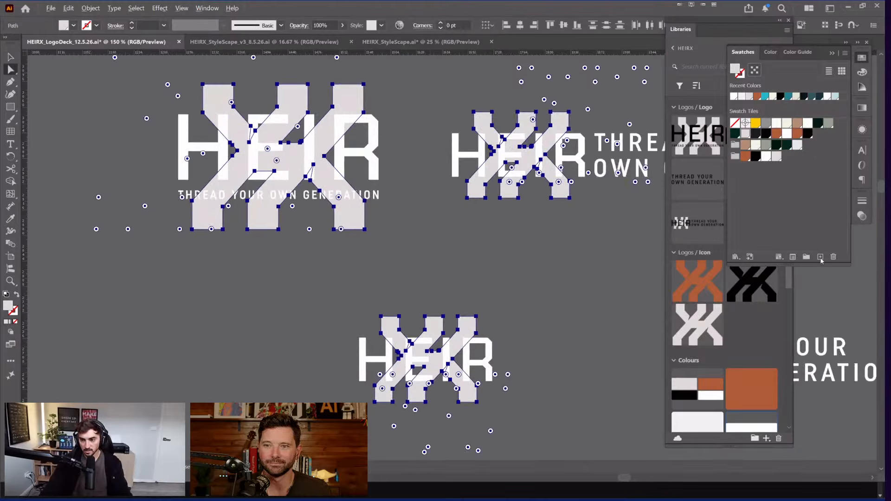
key(ctrl+equal)
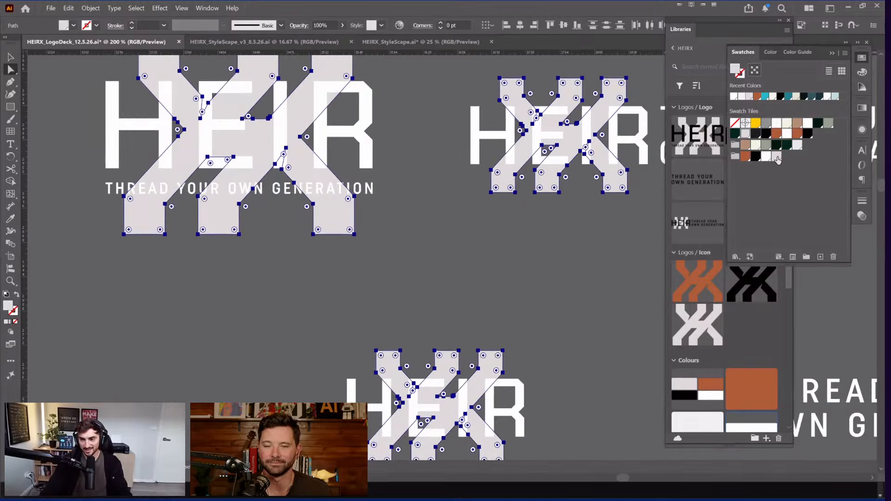
click(752, 157)
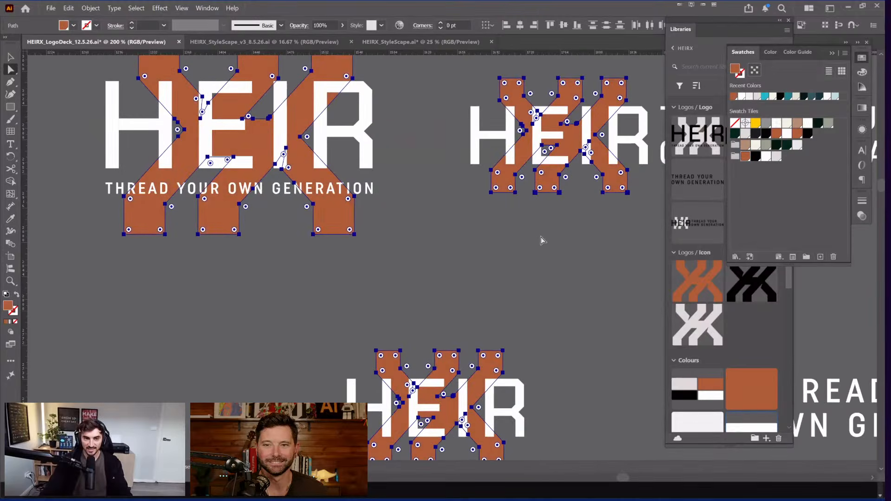
key(space)
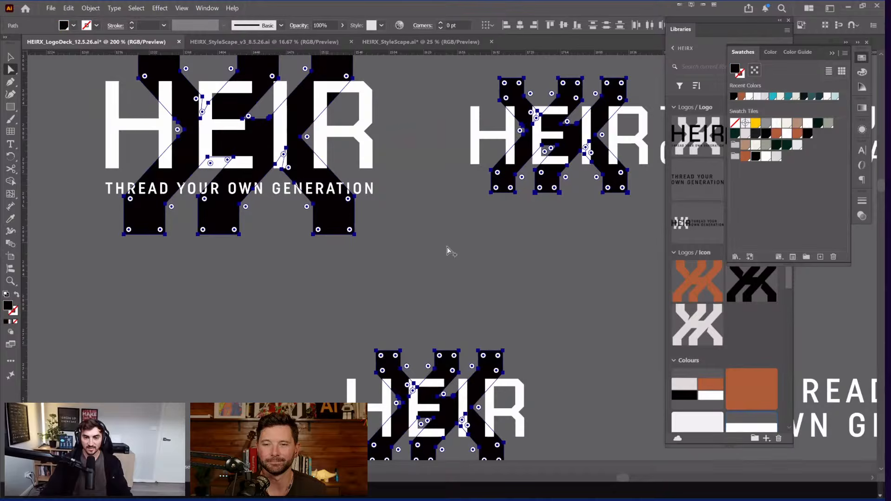
click(447, 247)
Step: Hide the panels and zoom out to preview all four white-and-black lockups
key(ctrl+minus)
key(ctrl+minus)
key(Tab)
key(ctrl+minus)
drag(431, 191, 454, 138)
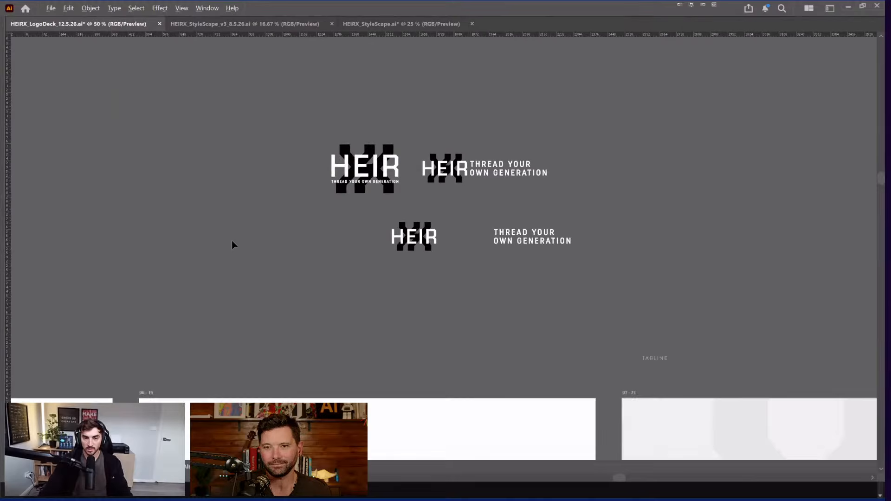
Step: Restore the tagline beside the HEIR logo and bring the panels back
key(ctrl+plus)
key(ctrl+z)
key(ctrl+z)
key(ctrl+z)
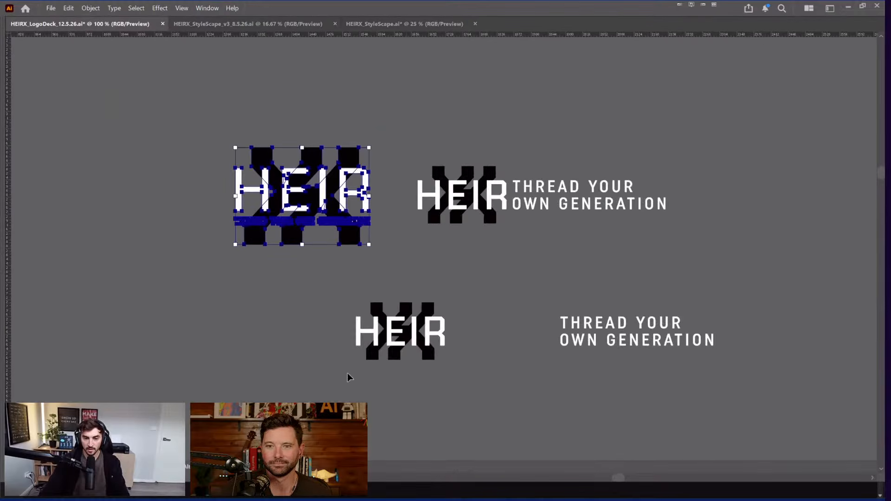
key(ctrl+shift+z)
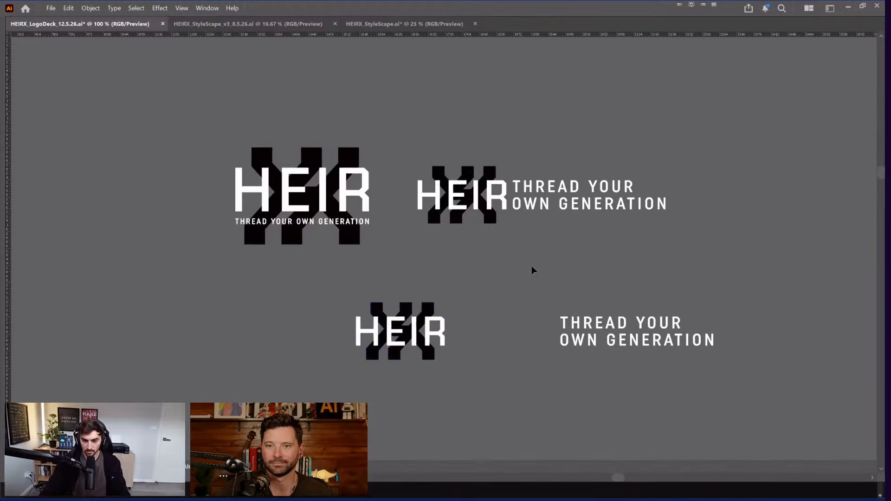
scroll(652, 324, down, 2)
scroll(655, 290, up, 2)
key(ctrl+z)
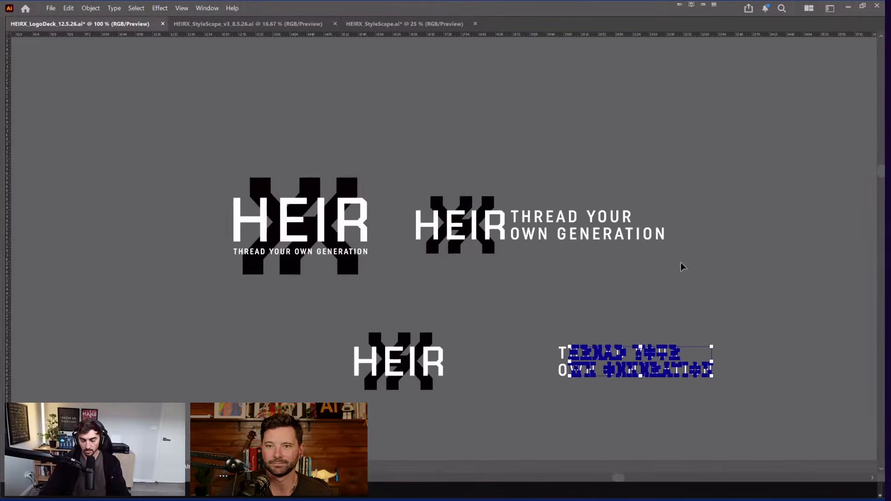
key(ctrl+z)
key(Tab)
drag(401, 194, 342, 181)
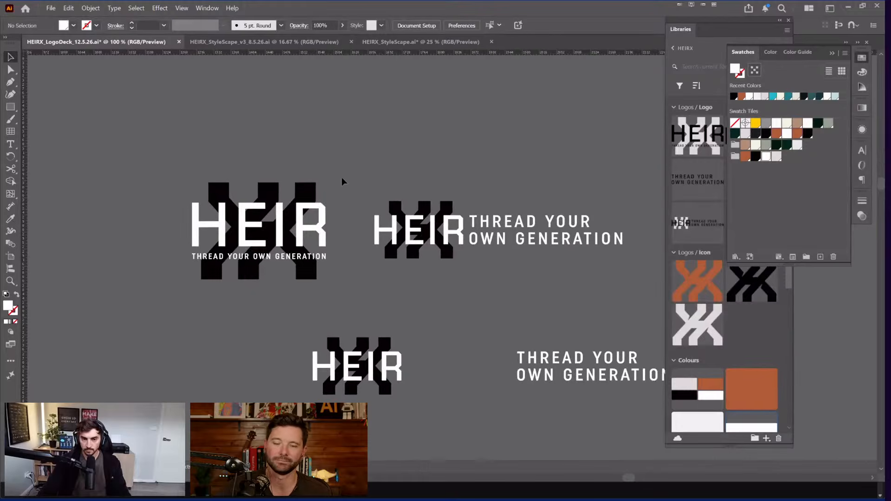
drag(646, 171, 408, 201)
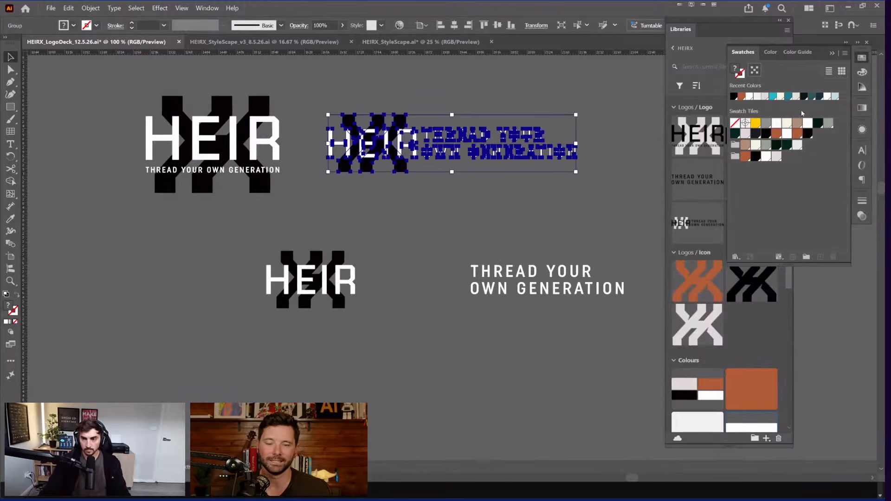
Step: Add all lockups, then the horizontal and stacked HEIR lockups, to the HEIRX Logos / Logo group
key(ctrl+a)
click(863, 60)
drag(463, 148, 734, 153)
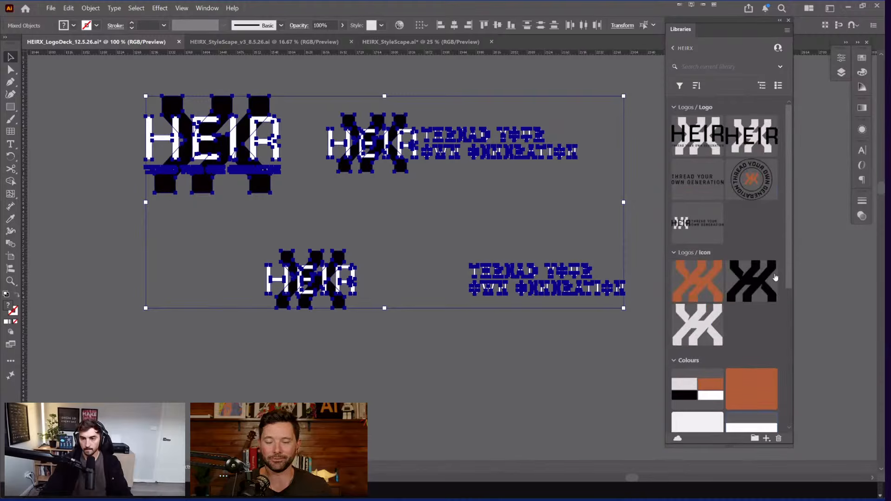
click(322, 183)
drag(452, 139, 727, 223)
drag(253, 129, 489, 173)
drag(749, 216, 743, 218)
Step: Add the standalone THREAD YOUR OWN GENERATION tagline and the lower HEIR logo to the library
click(601, 292)
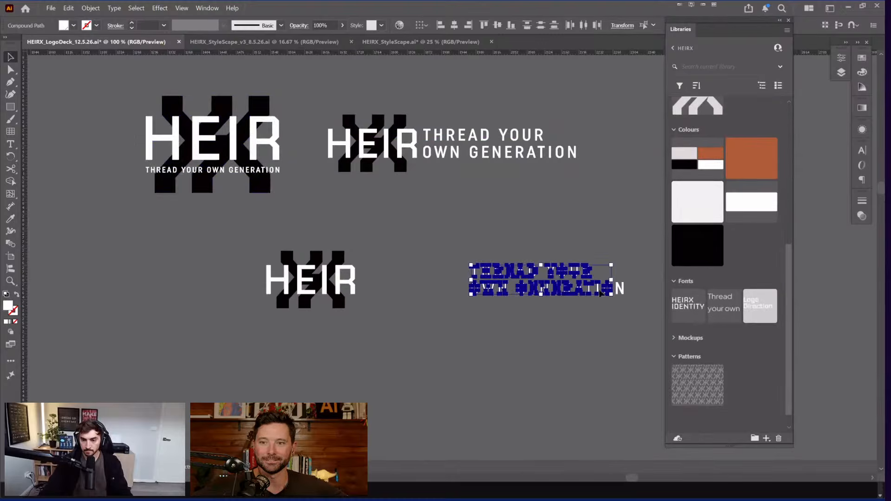
mouse_move(533, 281)
mouse_down()
mouse_move(643, 216)
mouse_move(532, 282)
mouse_up()
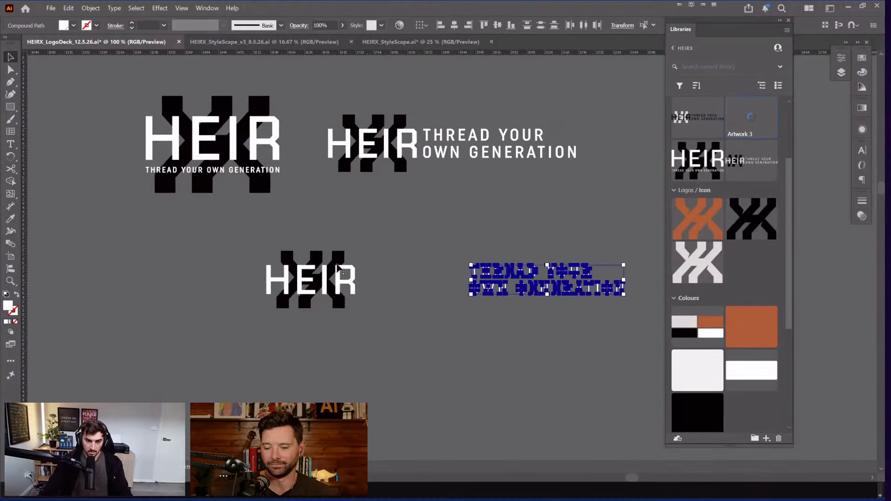
drag(339, 268, 668, 190)
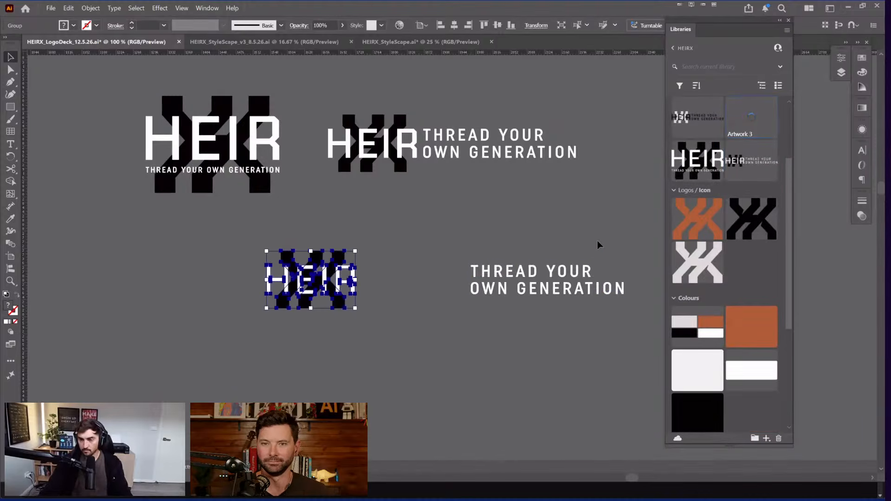
scroll(740, 187, up, 4)
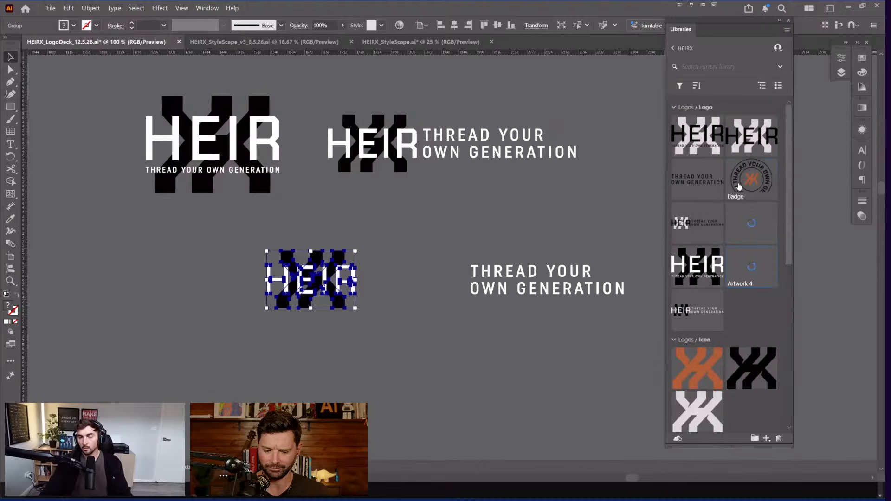
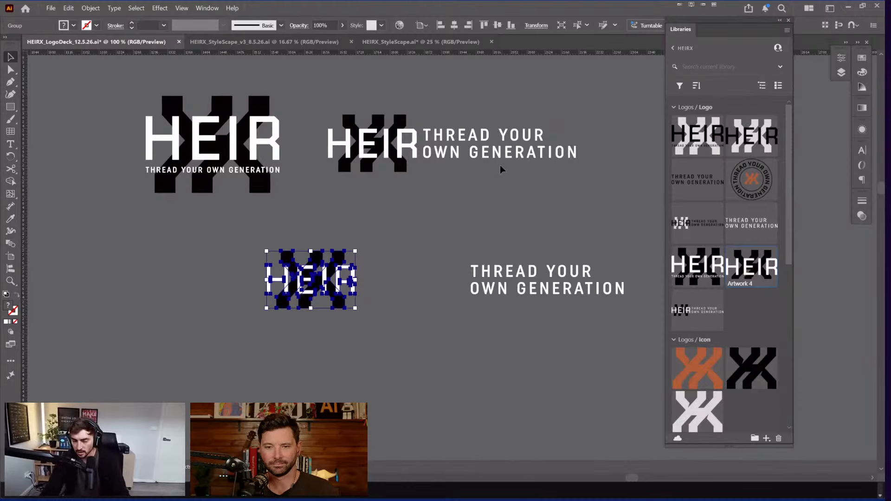
Step: Centre the circular badge artboard and create an 'Inverted' subgroup under Logos / Logo
key(ctrl+minus)
key(ctrl+minus)
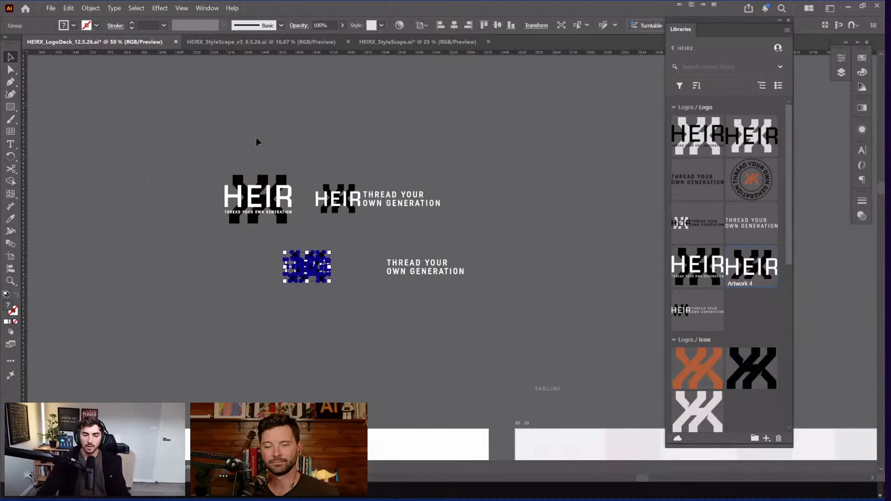
scroll(288, 211, up, 2)
scroll(497, 288, down, 3)
drag(497, 288, 437, 192)
drag(457, 359, 496, 325)
drag(489, 199, 577, 173)
drag(254, 213, 460, 199)
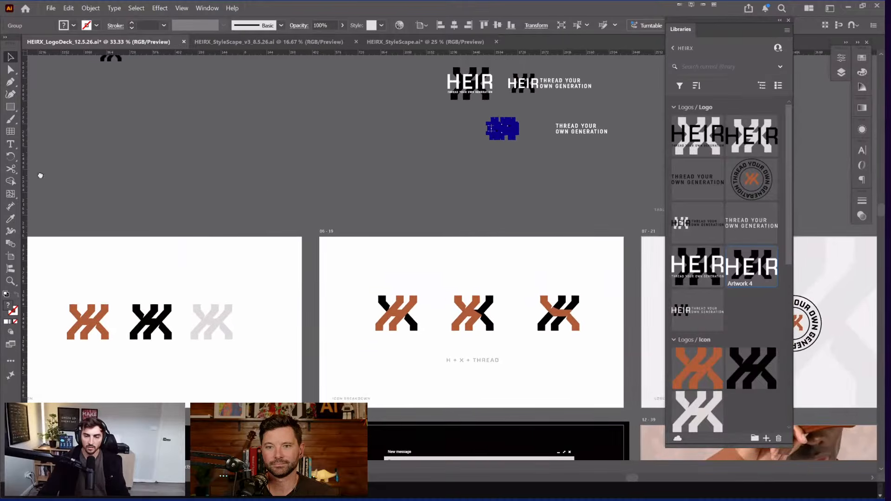
drag(39, 175, 472, 183)
drag(350, 203, 414, 194)
drag(303, 260, 388, 225)
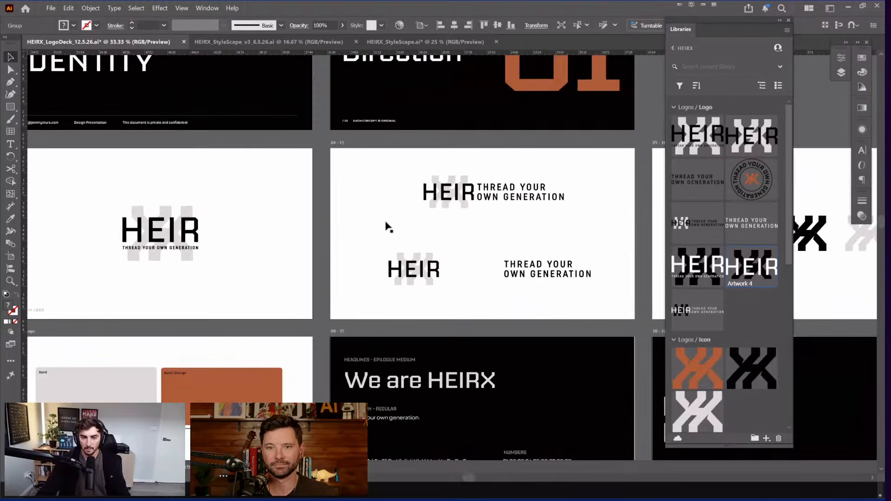
drag(819, 252, 200, 174)
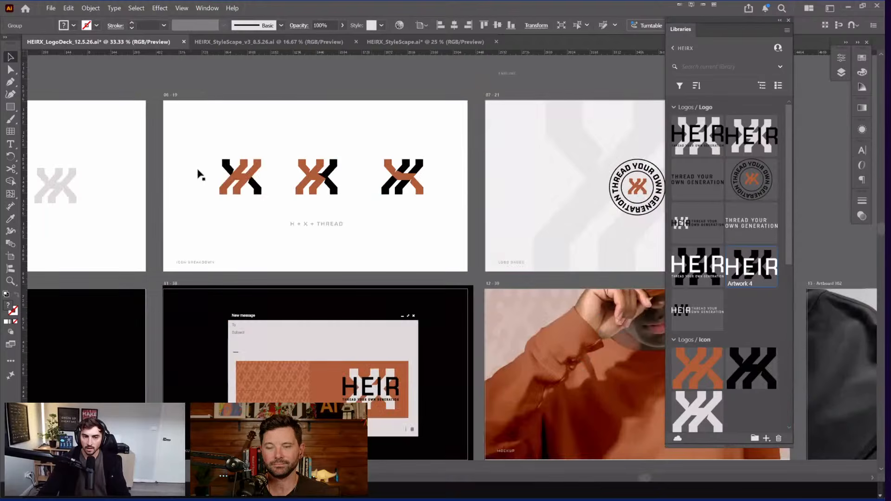
key(ctrl+equal)
key(ctrl+equal)
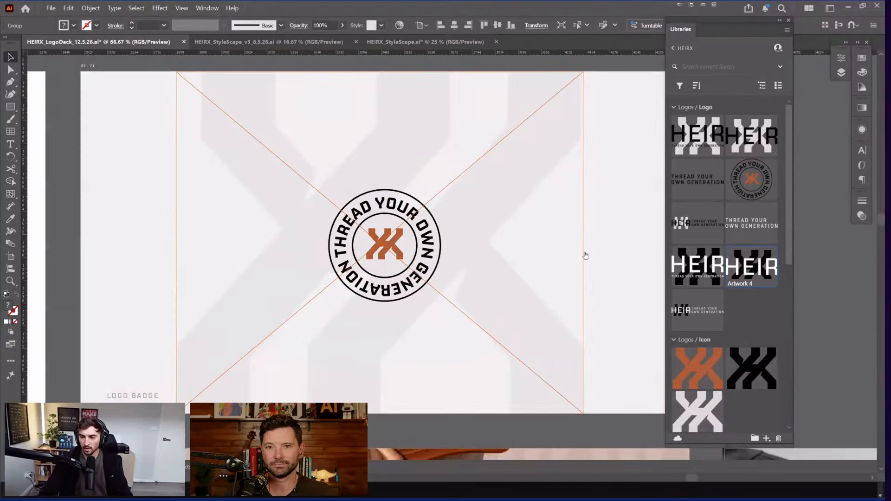
key(ctrl+minus)
key(ctrl+minus)
key(ctrl+minus)
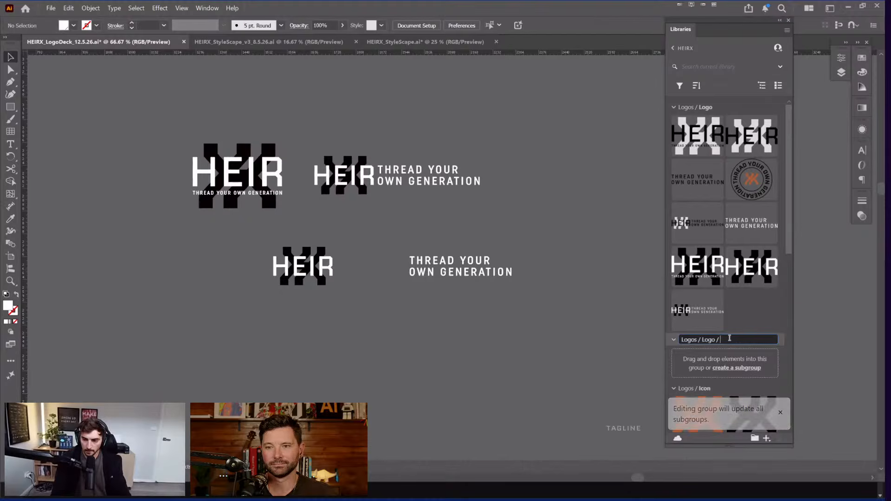
text(NV)
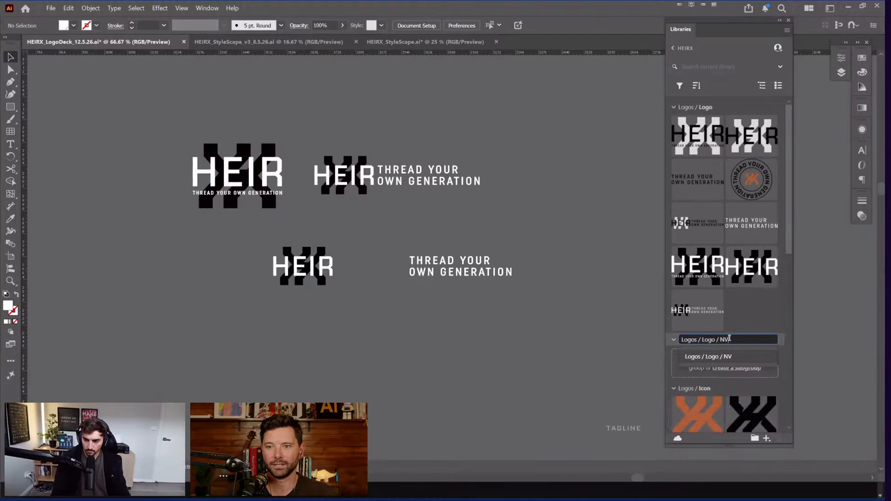
key(BackSpace)
key(BackSpace)
text(Inver)
key(Return)
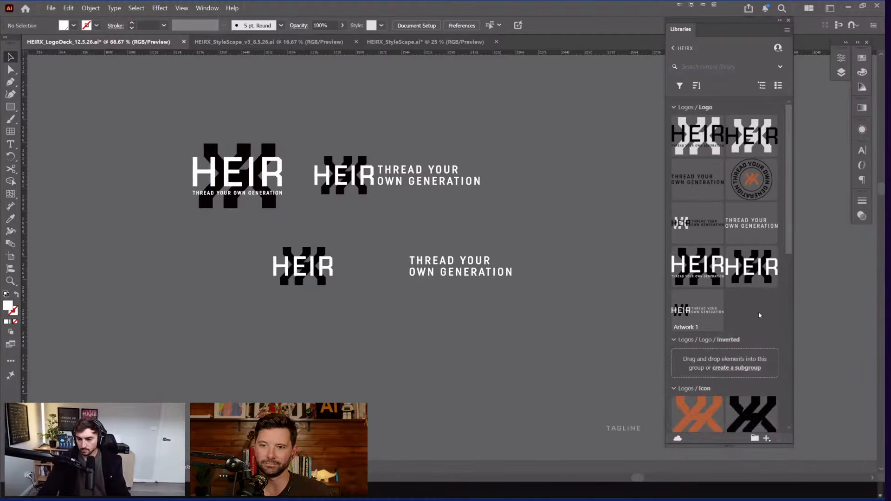
Step: Move Artwork 2, 4, 1 and 3 into the Inverted group and verify its contents
drag(698, 267, 720, 363)
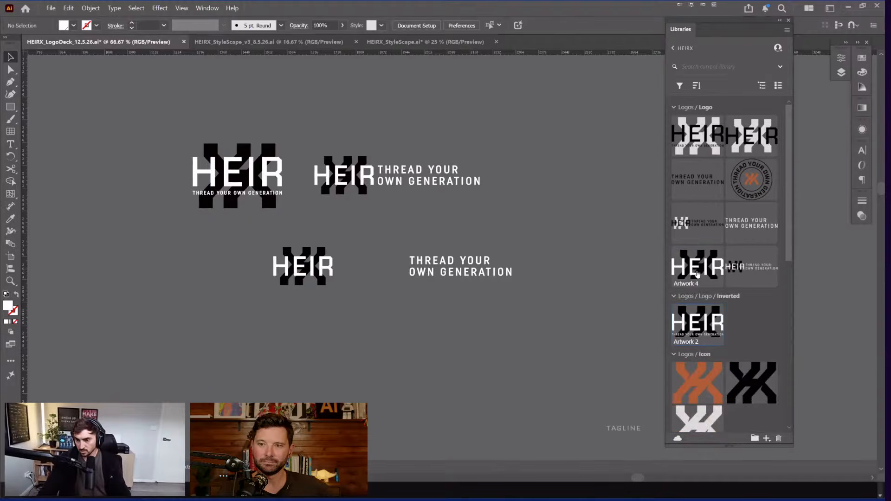
drag(699, 273, 724, 325)
drag(698, 267, 761, 262)
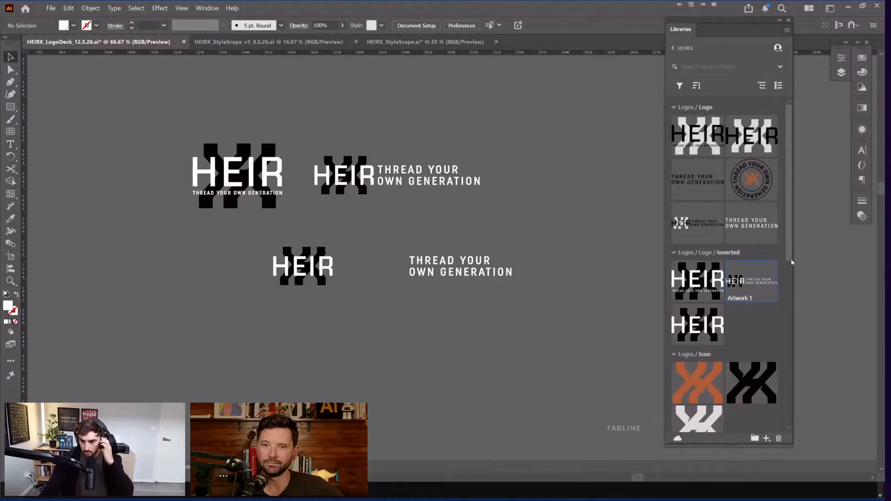
drag(747, 240, 751, 325)
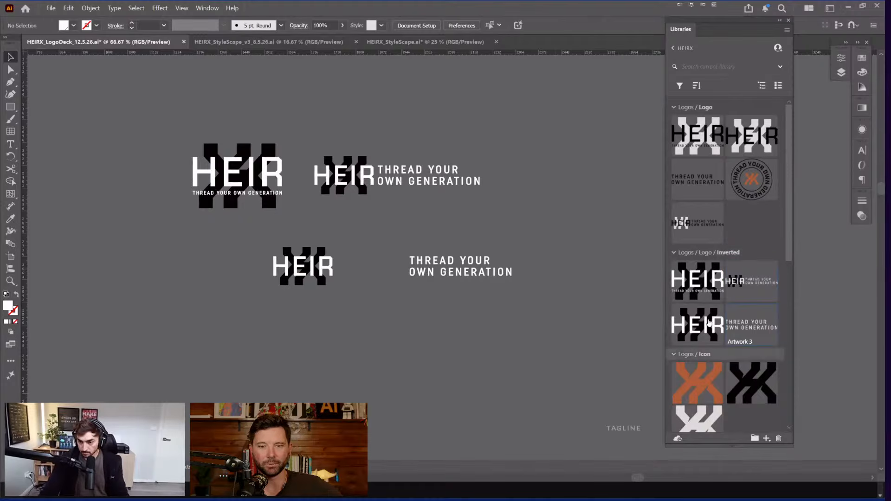
click(674, 253)
click(674, 107)
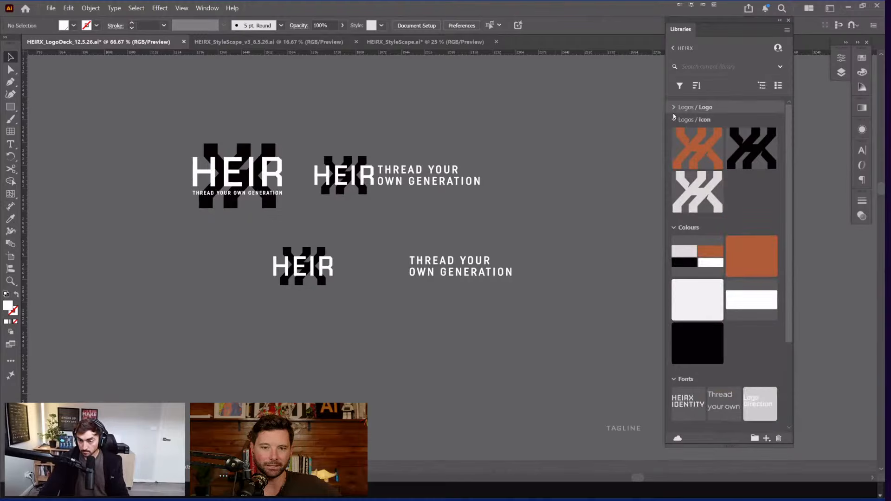
click(674, 107)
click(674, 253)
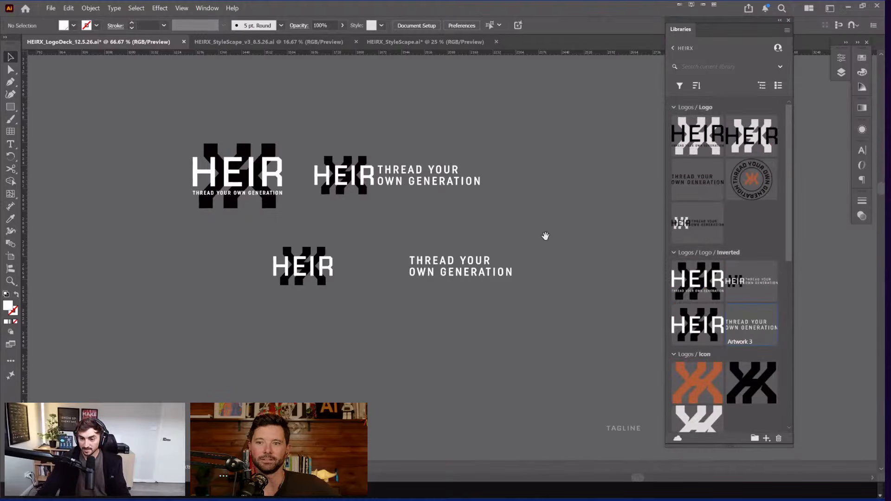
drag(545, 237, 478, 228)
scroll(473, 169, down, 2)
scroll(457, 220, down, 3)
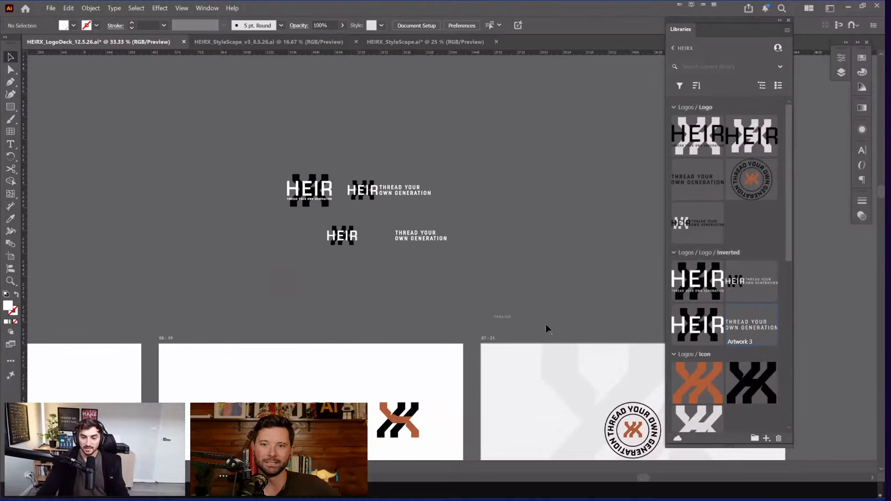
scroll(452, 116, right, 1)
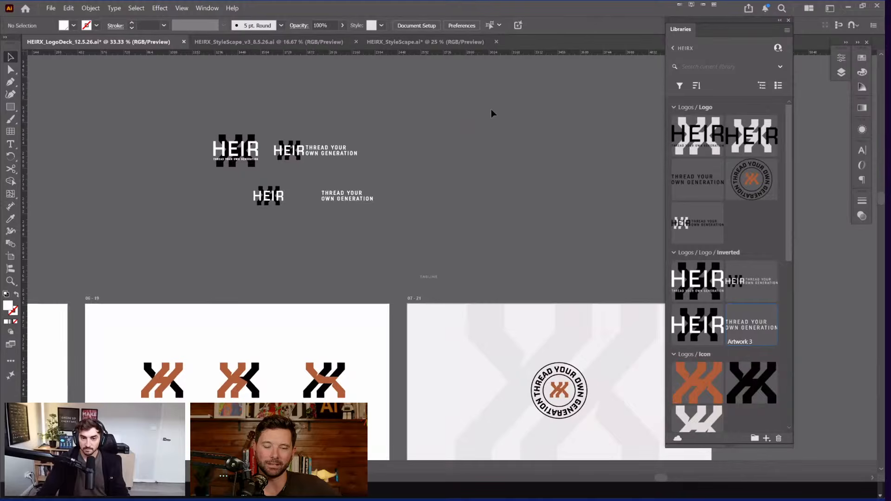
scroll(534, 104, down, 1)
scroll(453, 174, down, 3)
scroll(452, 174, right, 2)
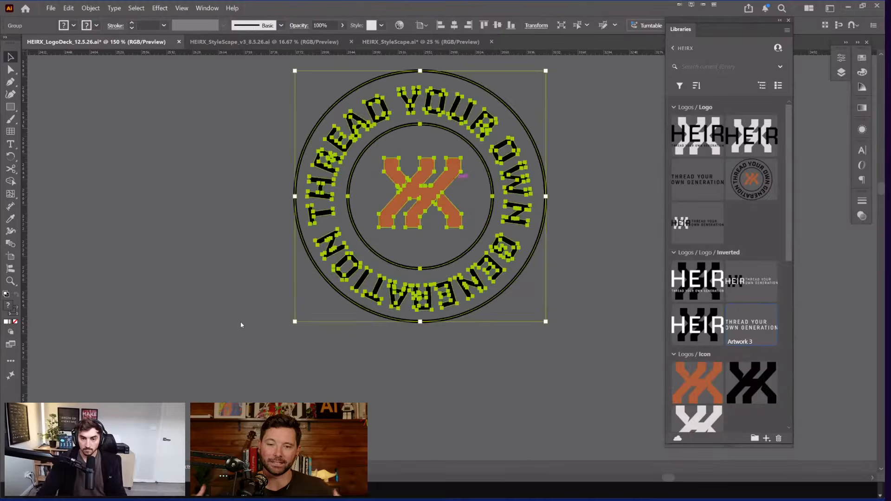
Step: Isolate the badge group and expand its strokes into filled shapes
double_click(461, 188)
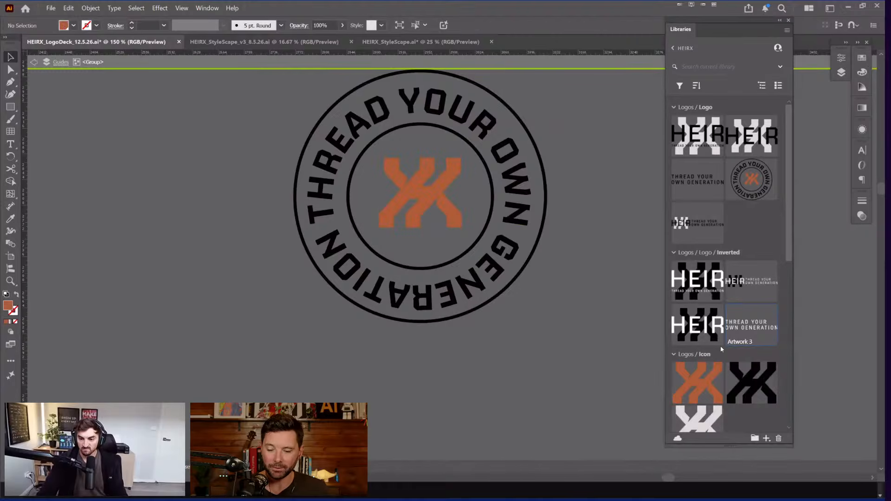
key(ctrl+a)
key(alt+o)
key(e)
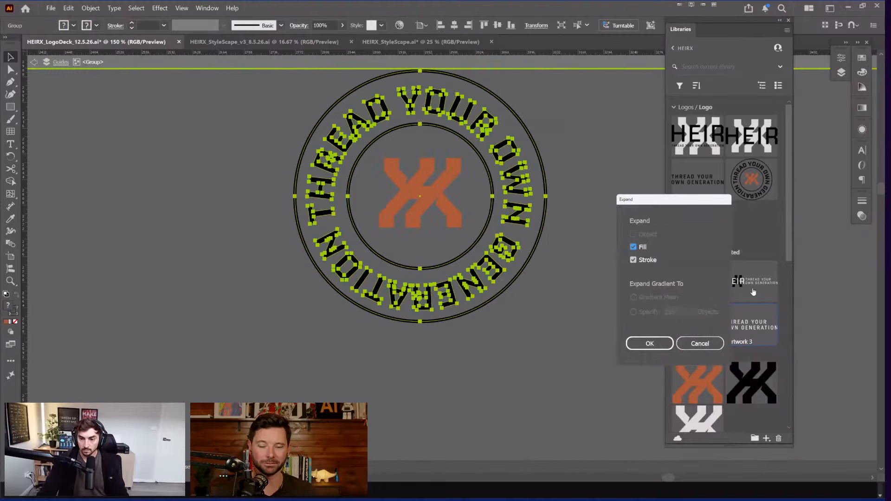
key(Return)
scroll(755, 325, down, 5)
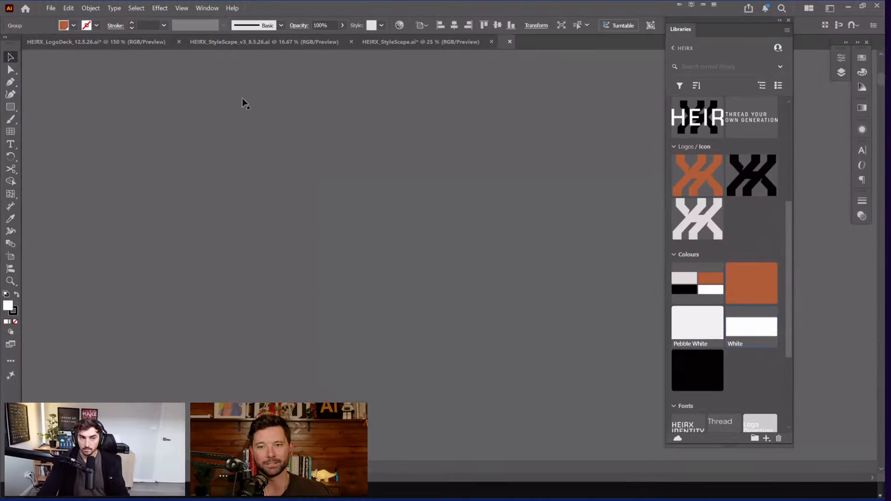
Step: Fill the badge icon with the library's black swatch in the logo deck
click(122, 42)
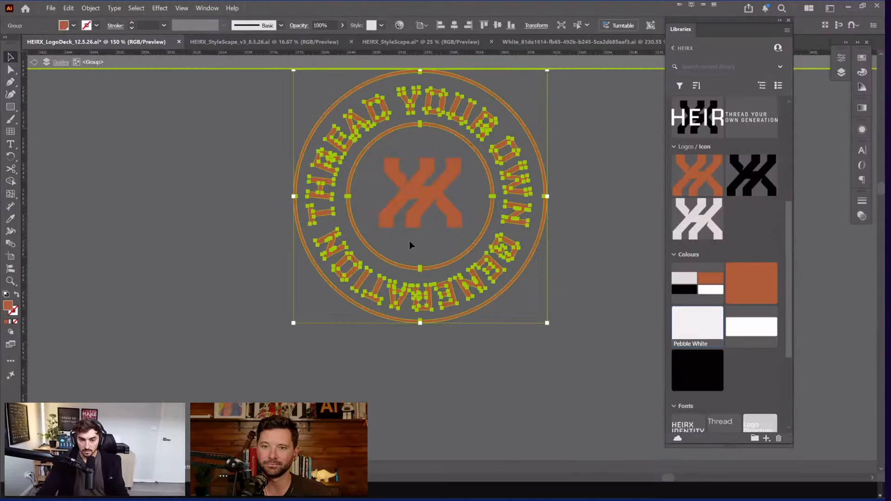
scroll(412, 241, down, 4)
key(ctrl+z)
key(ctrl+z)
key(ctrl+z)
click(414, 240)
shift+click(395, 245)
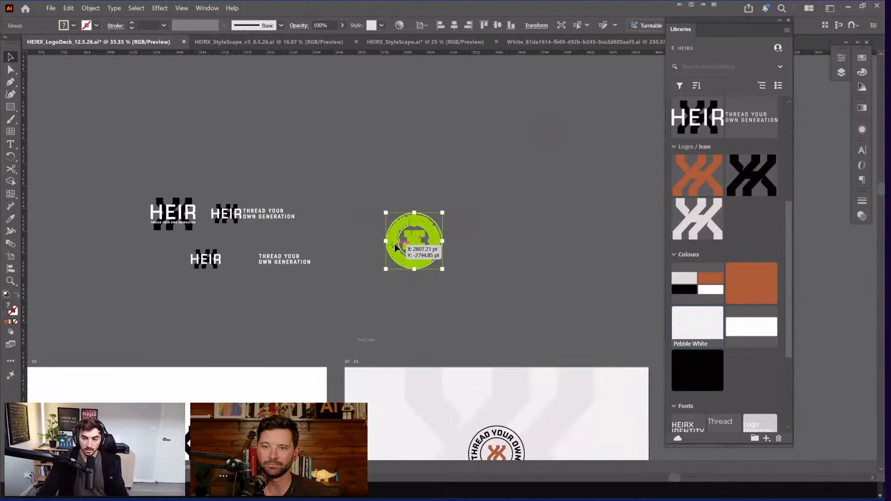
double_click(415, 241)
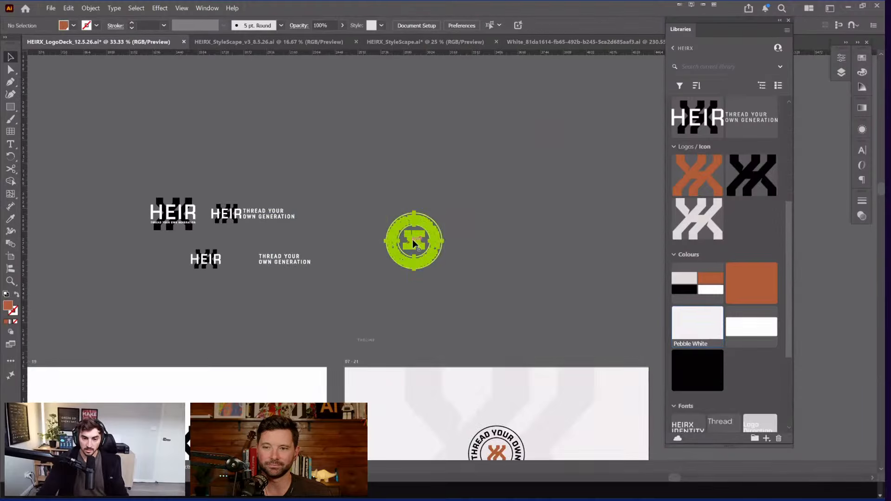
click(693, 373)
click(489, 204)
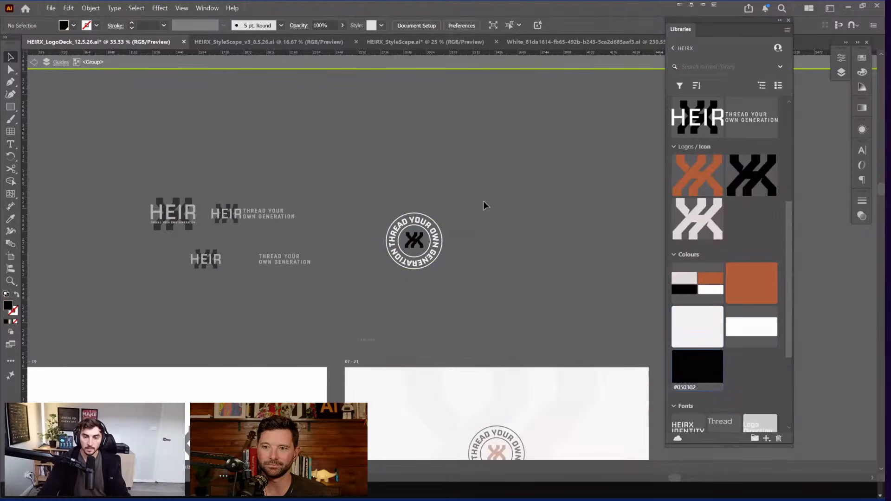
scroll(730, 208, up, 5)
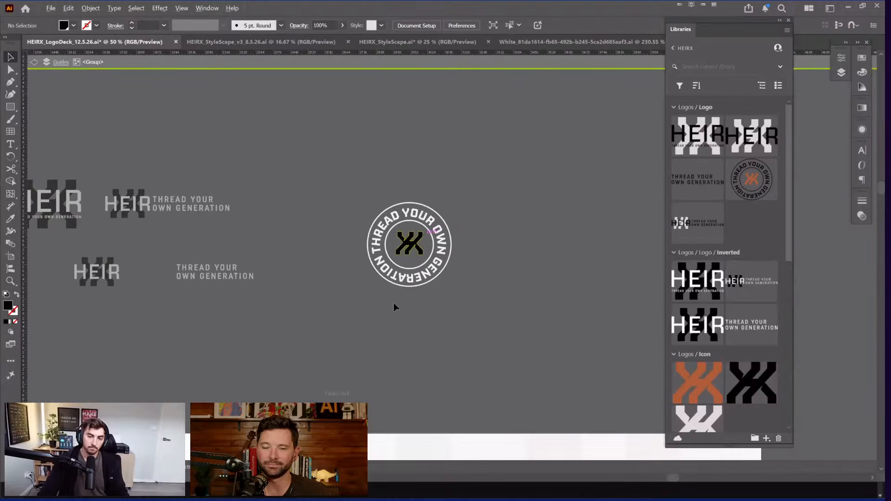
scroll(424, 234, up, 2)
Step: Add the white badge to the Logos / Logo / Inverted library group
click(405, 257)
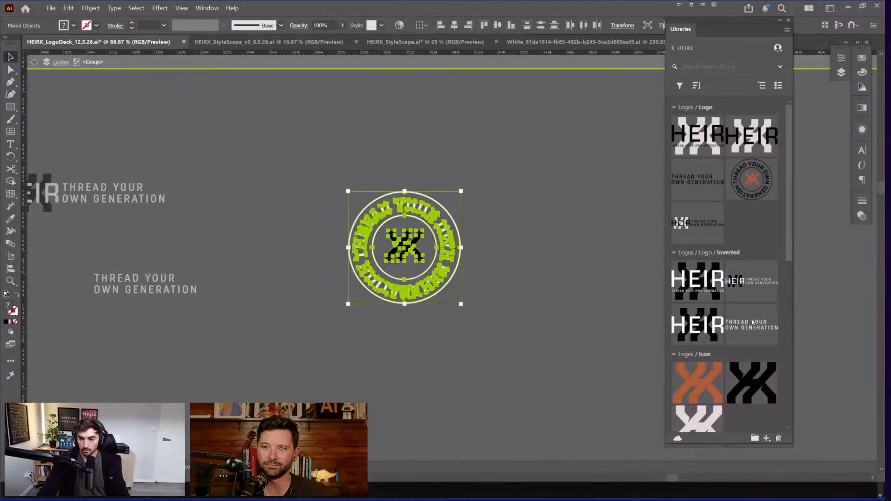
key(Escape)
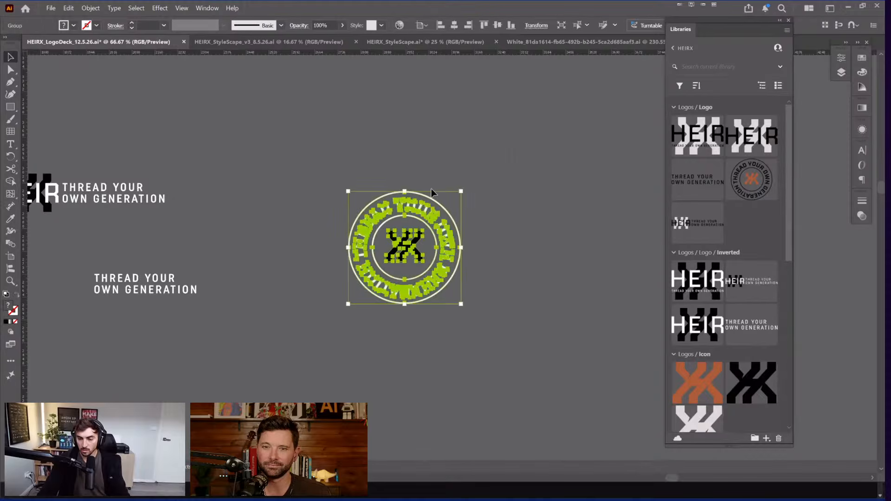
drag(739, 180, 759, 189)
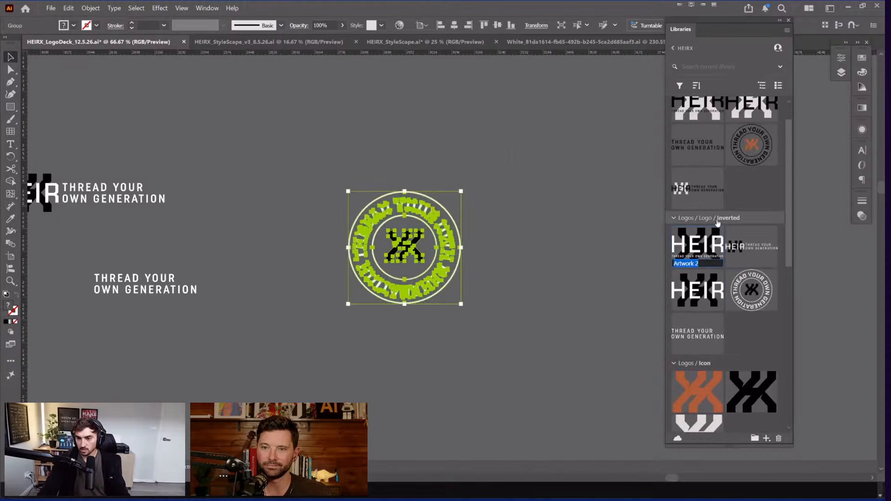
right_click(719, 224)
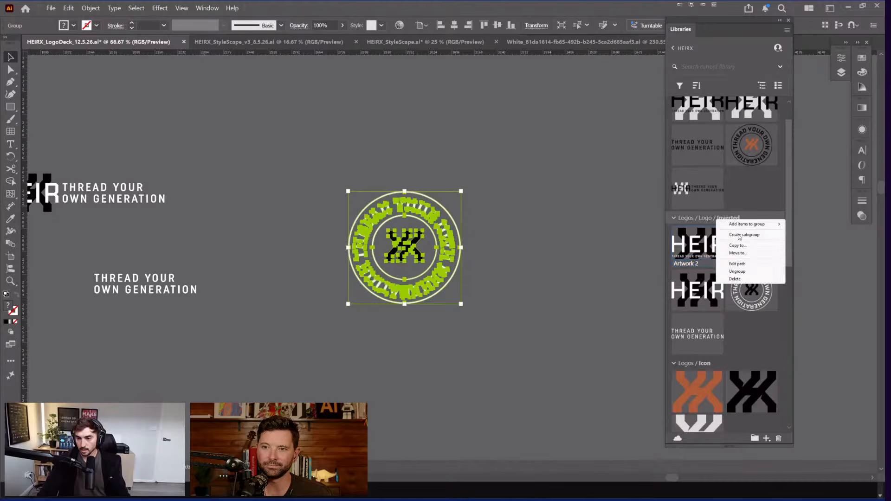
click(749, 209)
right_click(730, 217)
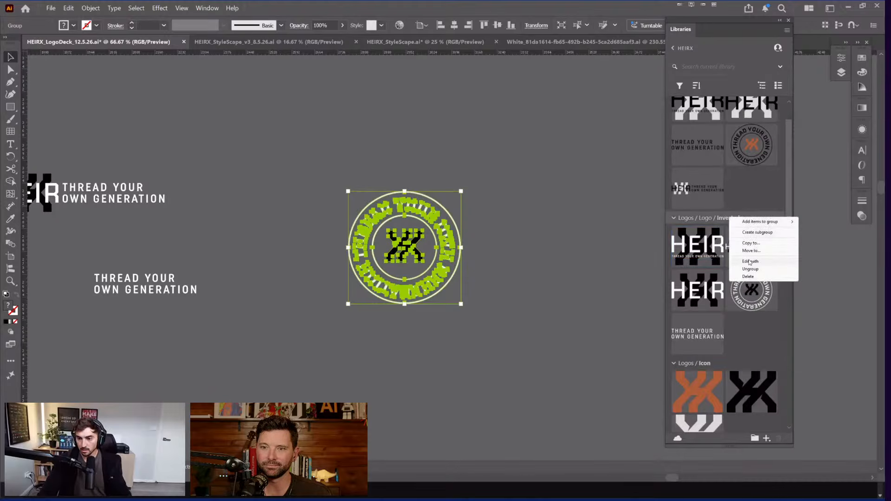
click(752, 199)
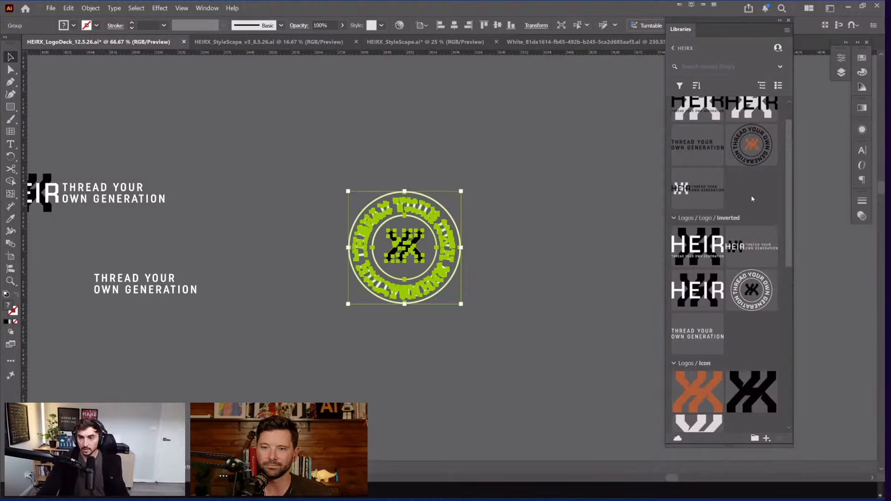
scroll(734, 214, down, 1)
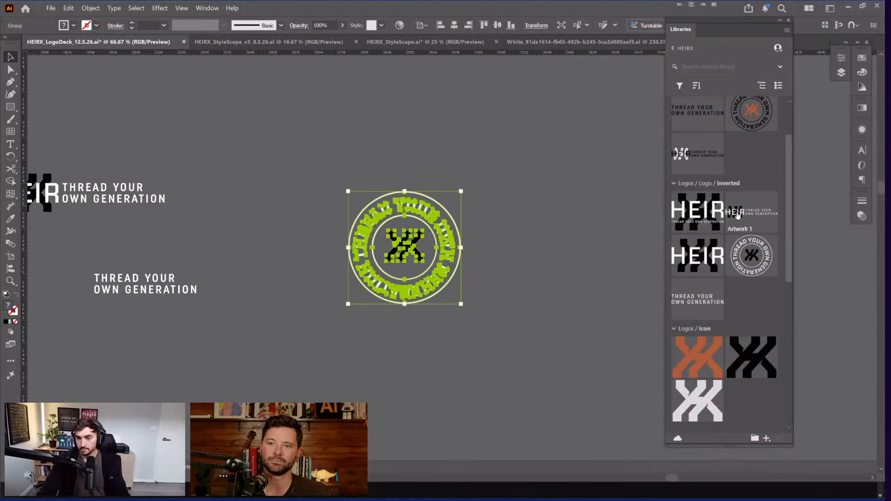
Step: Rename the first two inverted logos 'Logo Main Invert' and 'Logo Horz Invert'
double_click(686, 229)
text(Lo)
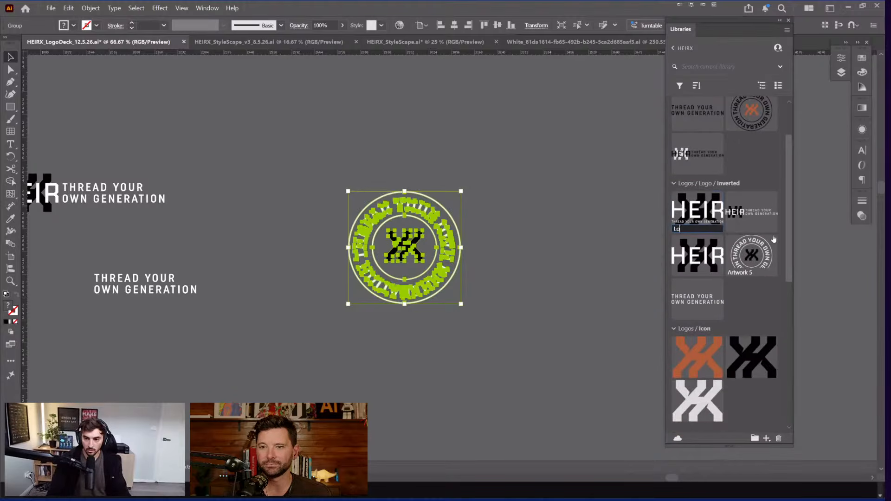
text(go Dar)
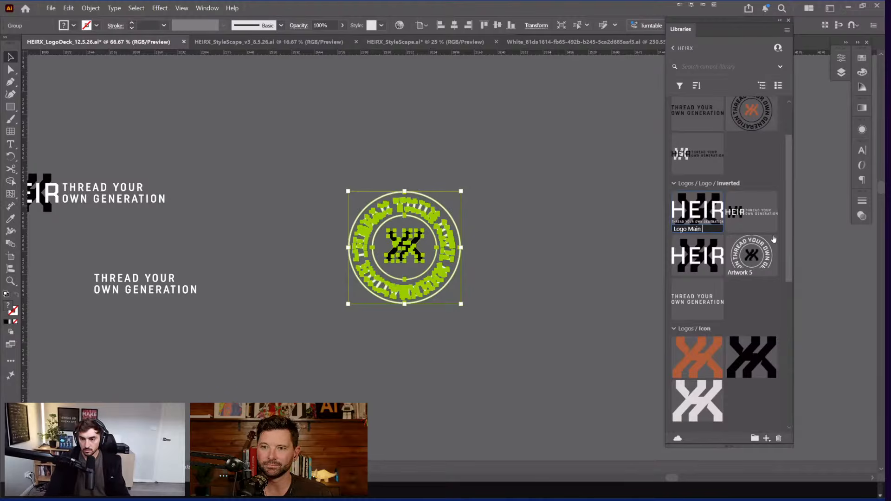
text(Main Invert)
key(Return)
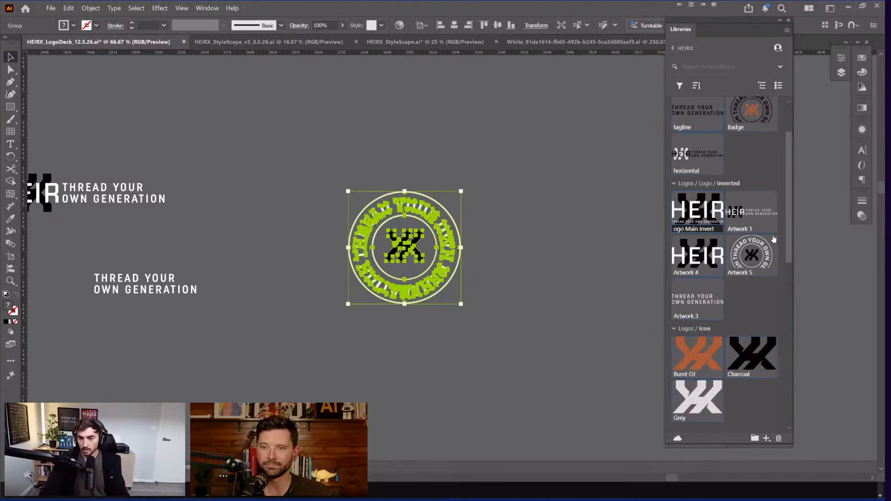
double_click(744, 229)
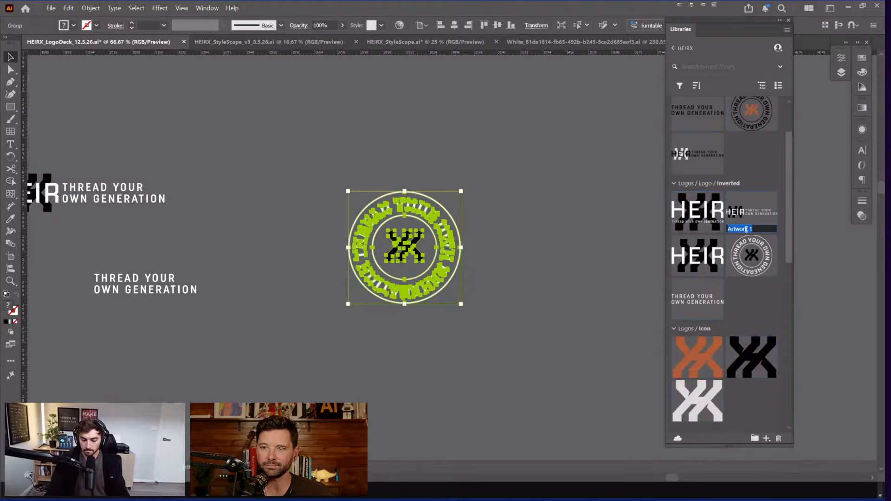
text(Logo Horz)
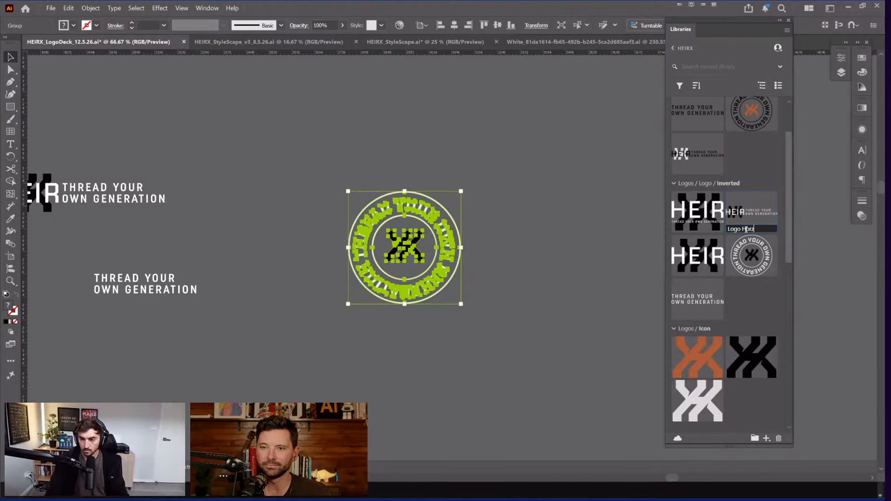
text( Invert)
key(Return)
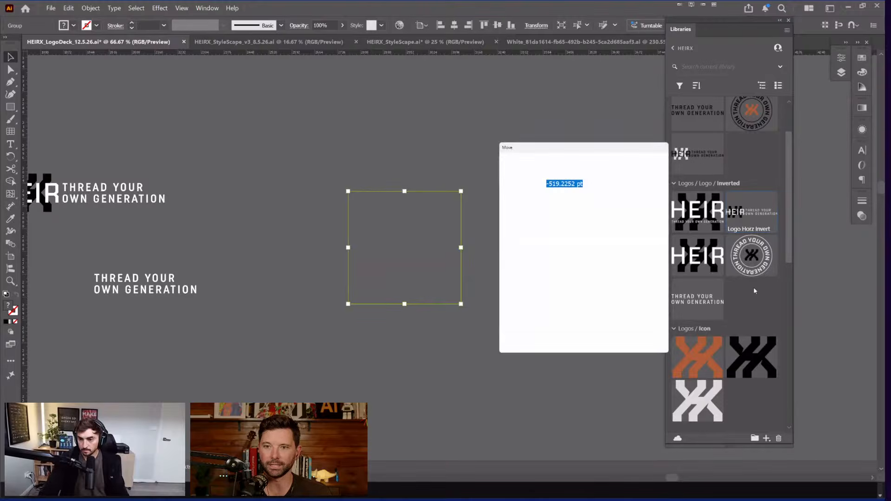
key(Escape)
click(523, 132)
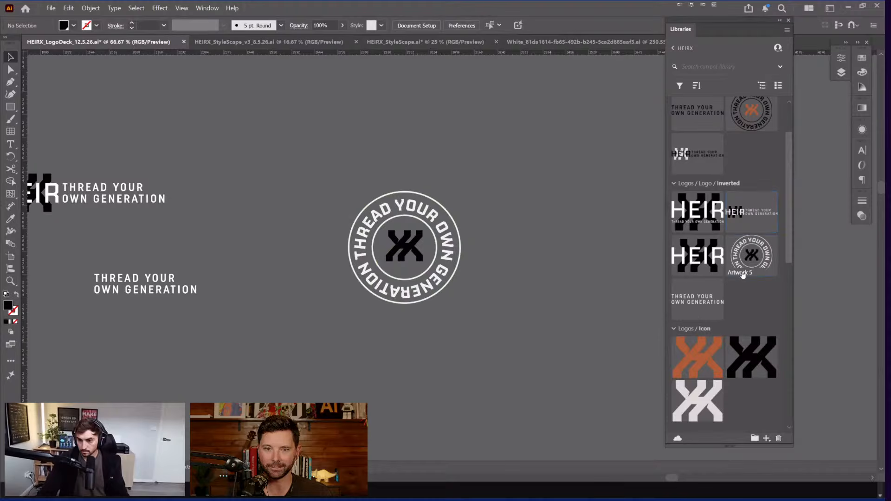
Step: Rename the inverted badge 'Badge invert' and the tagline-free HEIR logo 'No tagline'
double_click(757, 273)
text(Bad)
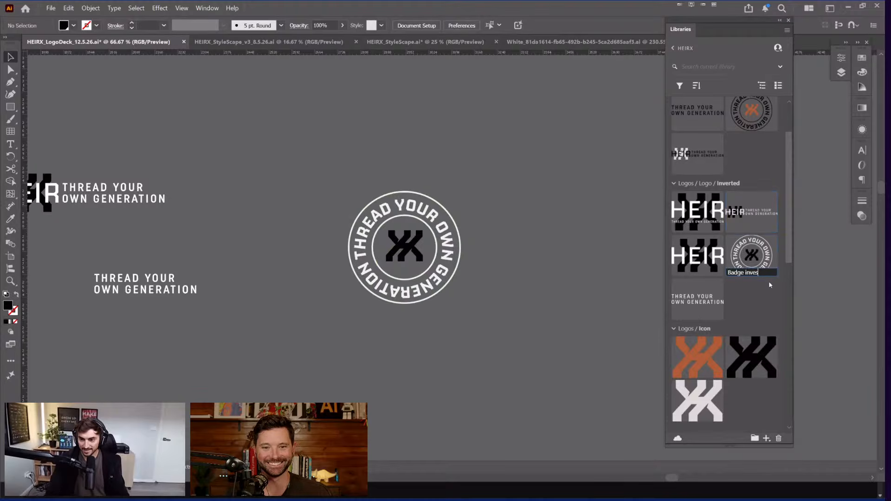
text(ge invert)
key(Return)
double_click(686, 272)
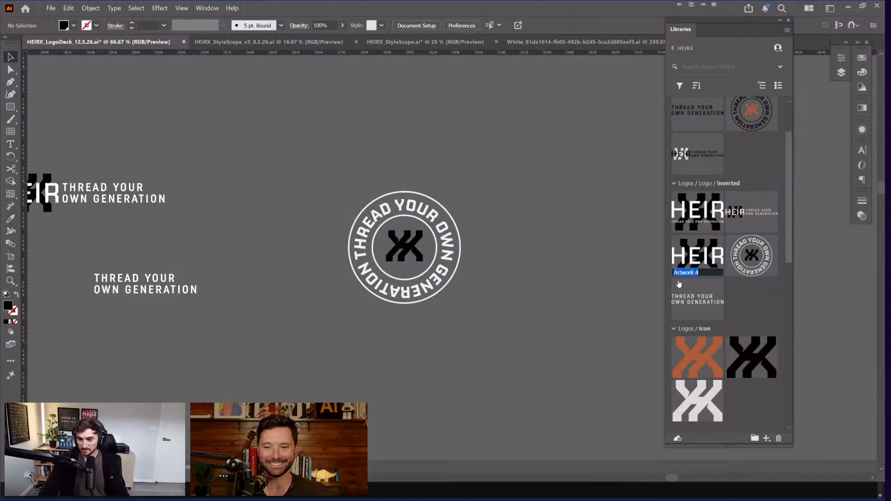
text(H)
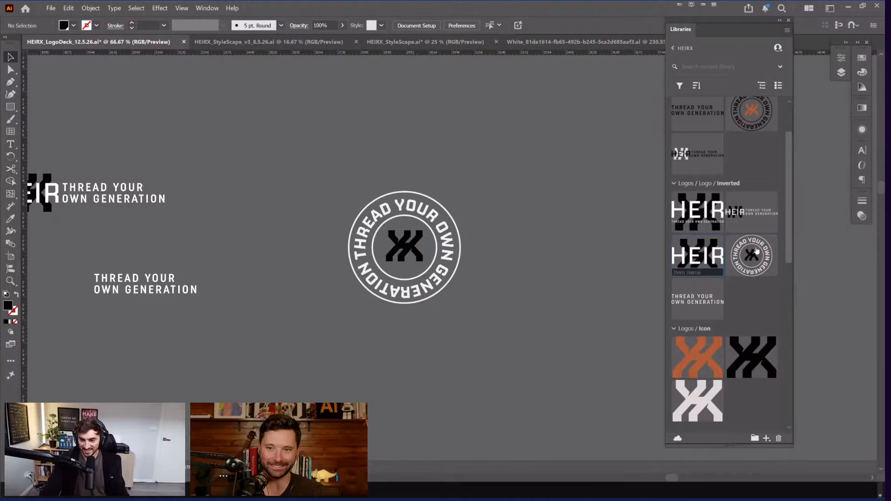
text(ma)
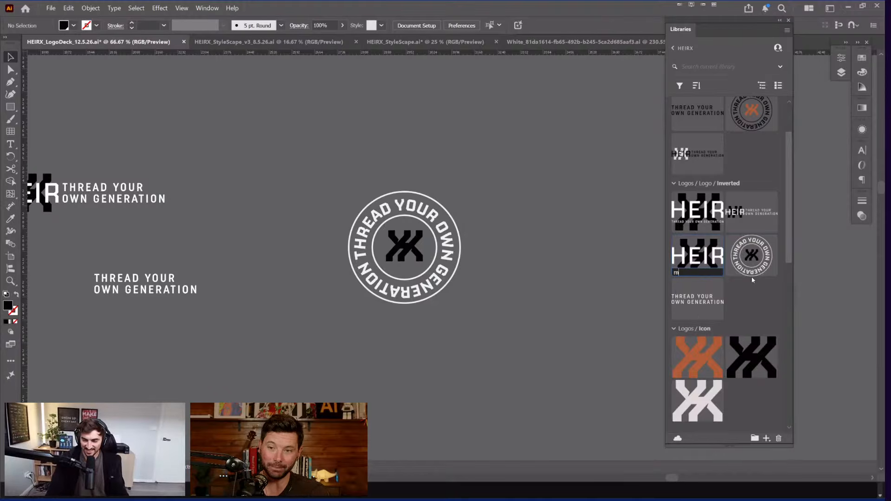
key(BackSpace)
key(BackSpace)
text(N)
key(BackSpace)
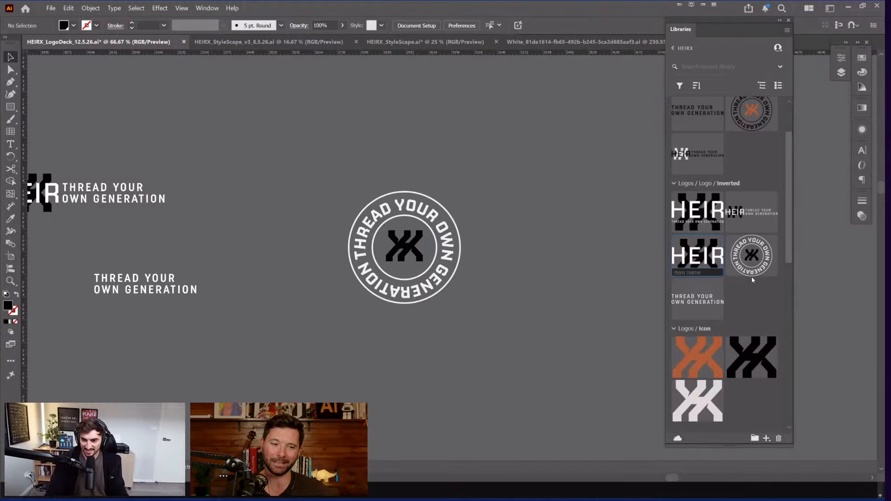
text(No tagline)
key(Return)
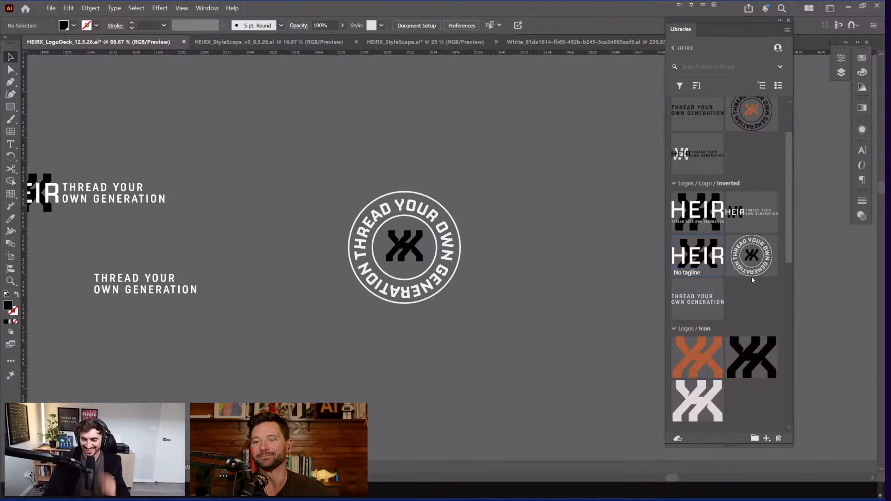
scroll(411, 91, down, 5)
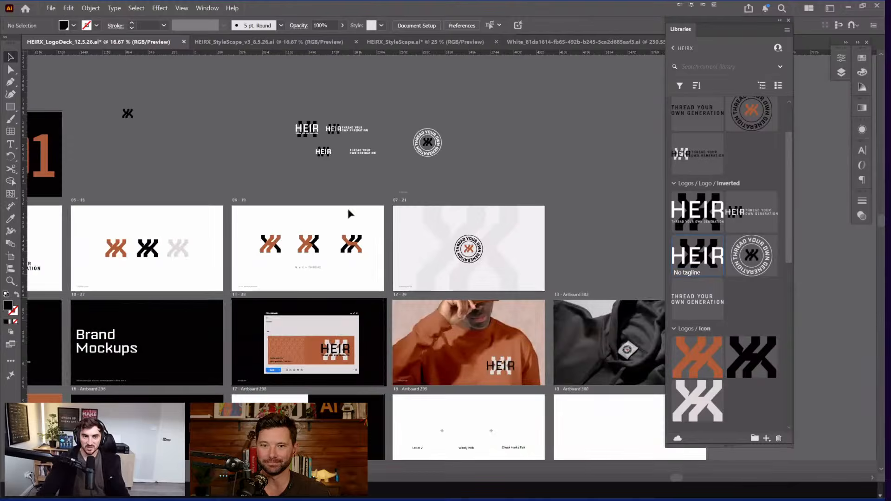
key(super)
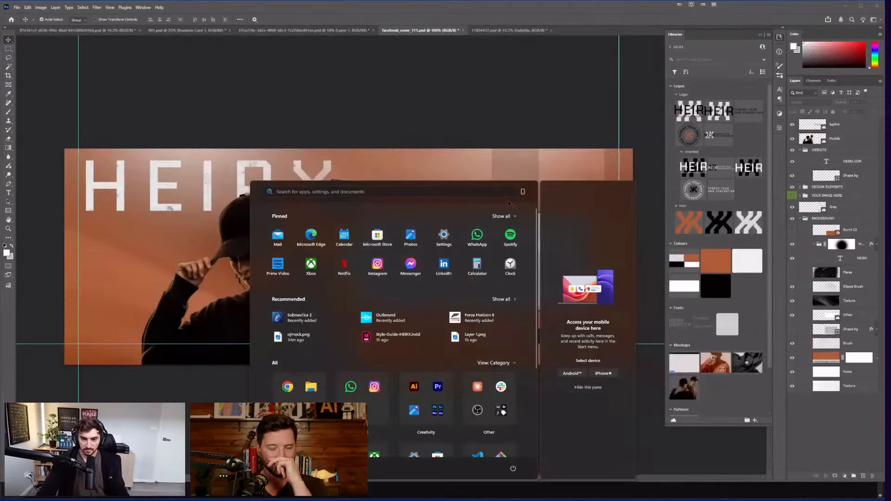
Step: In Photoshop, stamp visible layers into Layer 1, add it to the library, and Quick Export as PNG
key(Escape)
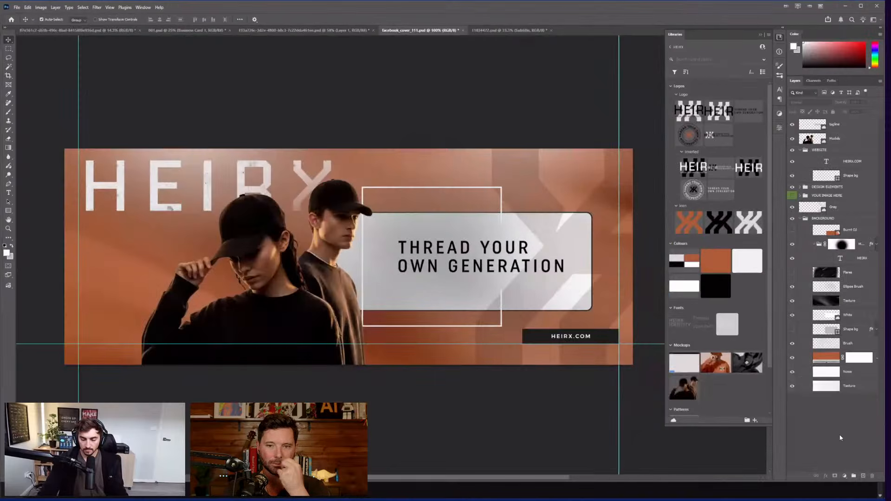
scroll(811, 149, down, 3)
click(827, 187)
key(ctrl+alt+shift+e)
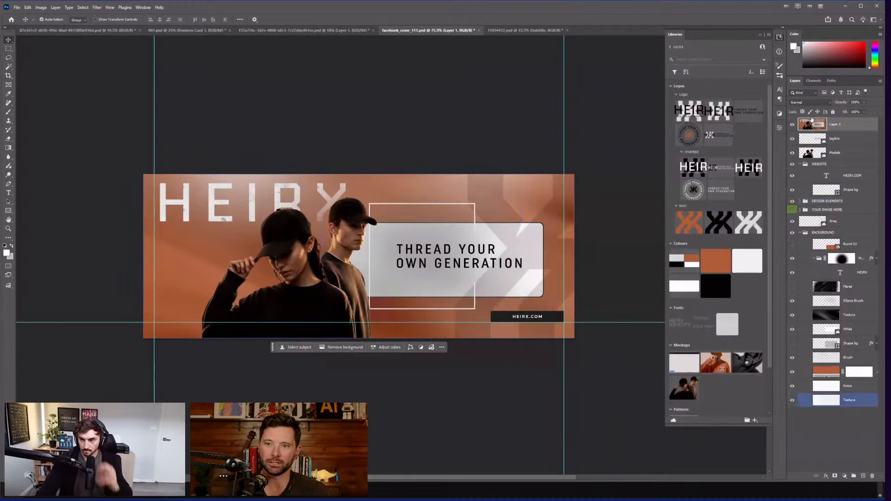
mouse_move(813, 124)
mouse_down()
mouse_move(734, 158)
mouse_move(718, 148)
mouse_move(765, 165)
mouse_move(815, 104)
mouse_move(823, 129)
mouse_move(767, 380)
mouse_move(759, 387)
mouse_move(724, 367)
mouse_move(714, 377)
mouse_up()
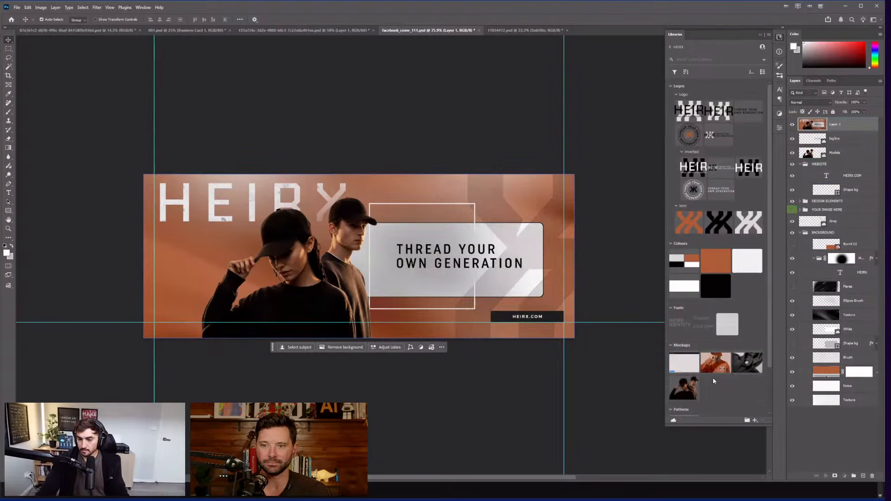
key(ctrl+shift+apostrophe)
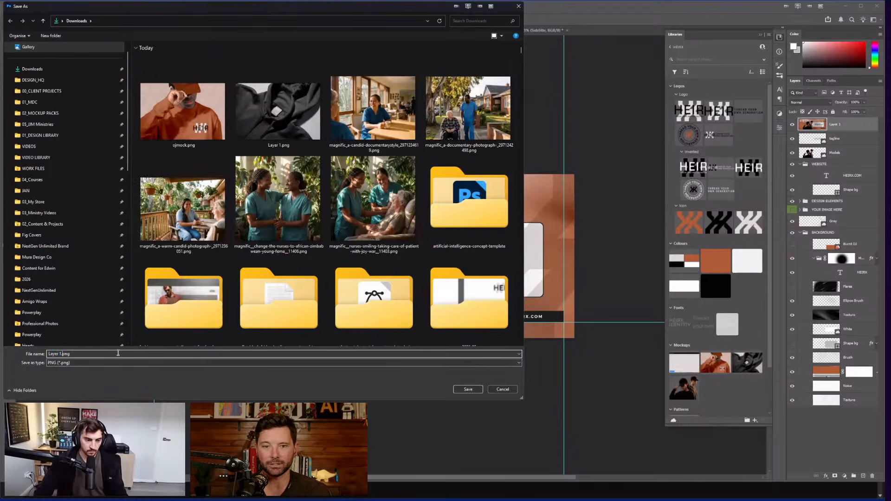
Step: Save the merged layer PNG to Downloads, glance at Illustrator, and return to Photoshop
text(5)
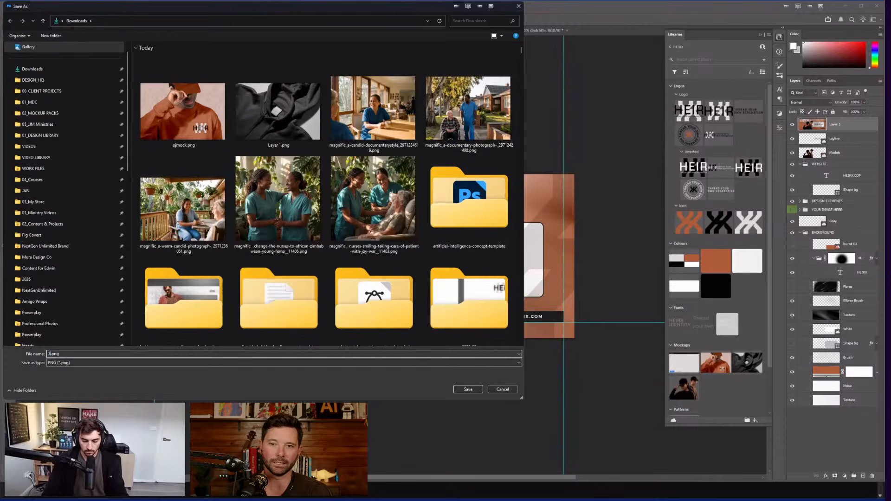
key(Return)
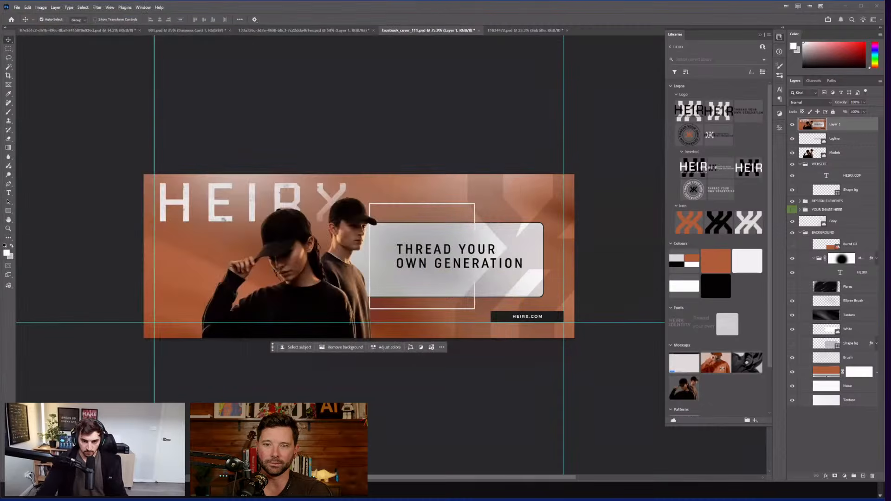
key(super)
click(414, 490)
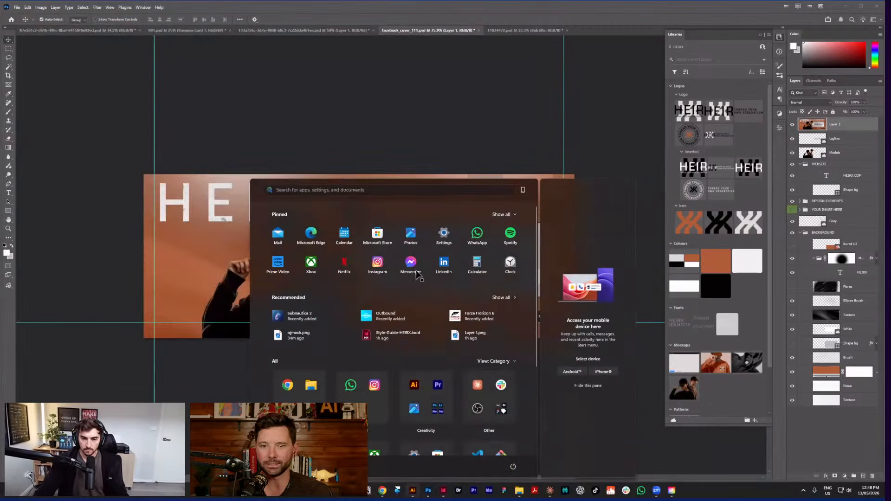
scroll(580, 186, down, 3)
scroll(720, 232, down, 5)
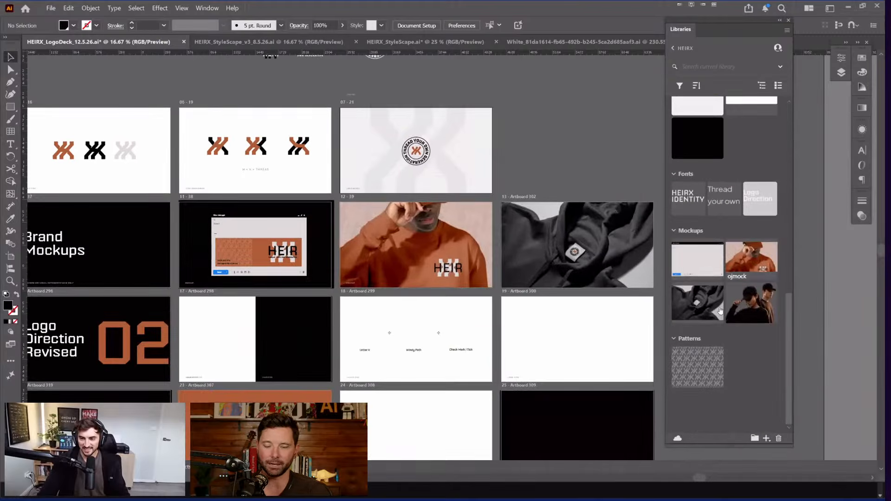
scroll(749, 318, up, 5)
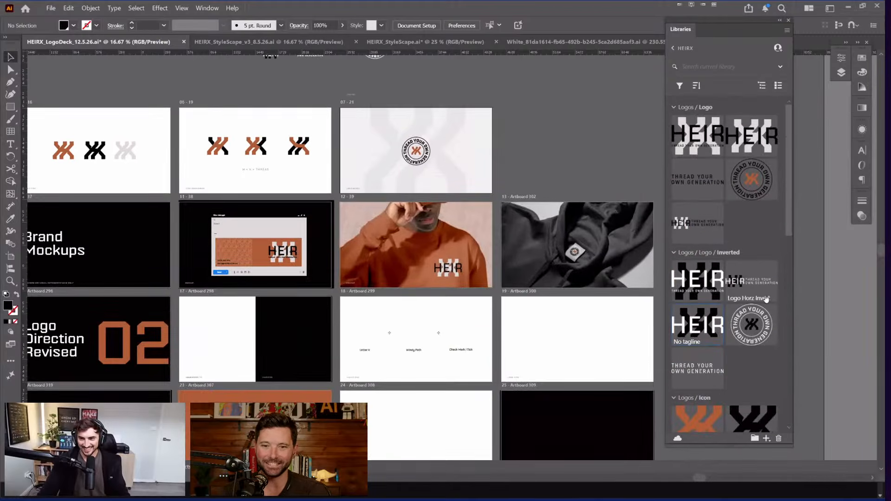
key(alt+Tab)
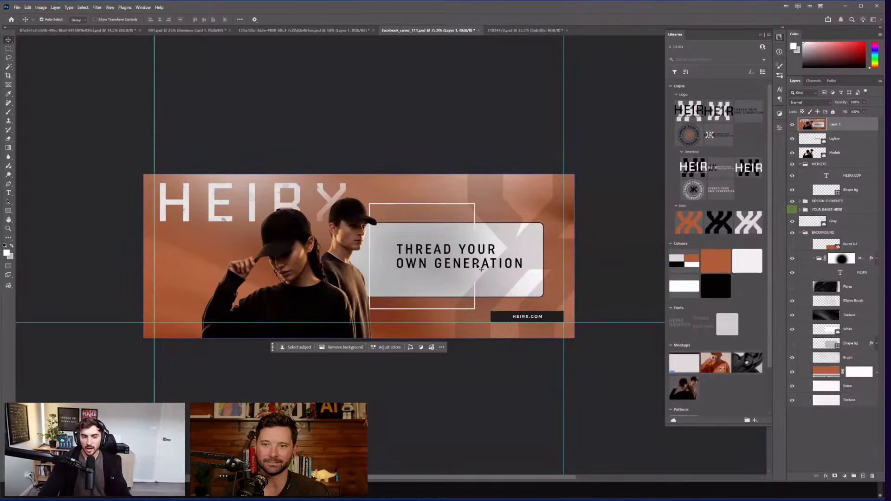
scroll(251, 282, up, 3)
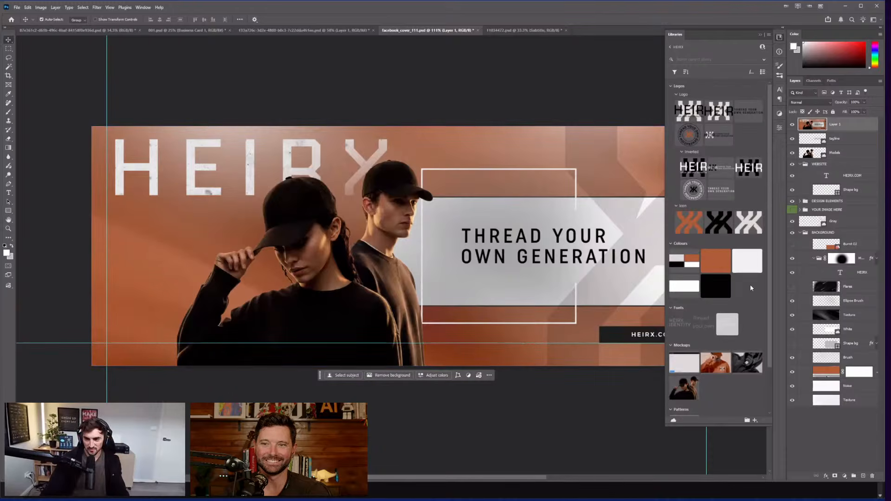
Step: Reselect merged Layer 1, drag it toward the library's Mockups, and enlarge the Libraries panel
click(831, 153)
click(830, 128)
scroll(736, 306, down, 3)
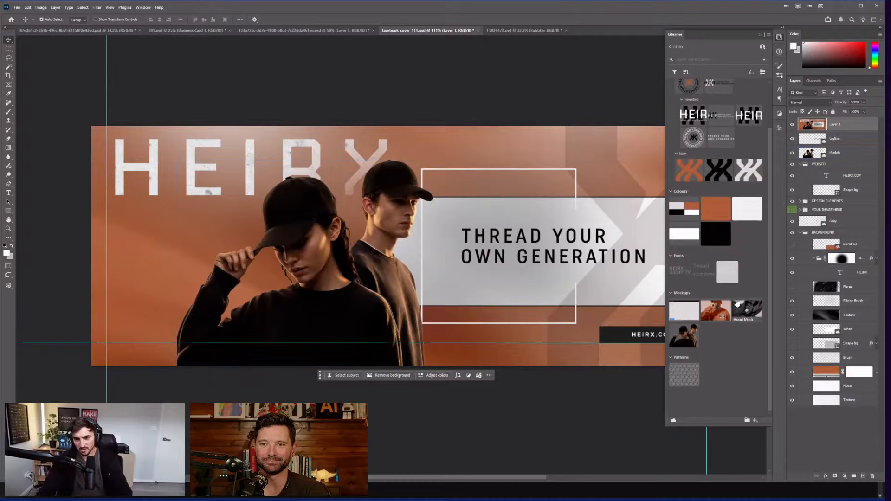
scroll(734, 335, up, 2)
scroll(742, 269, up, 1)
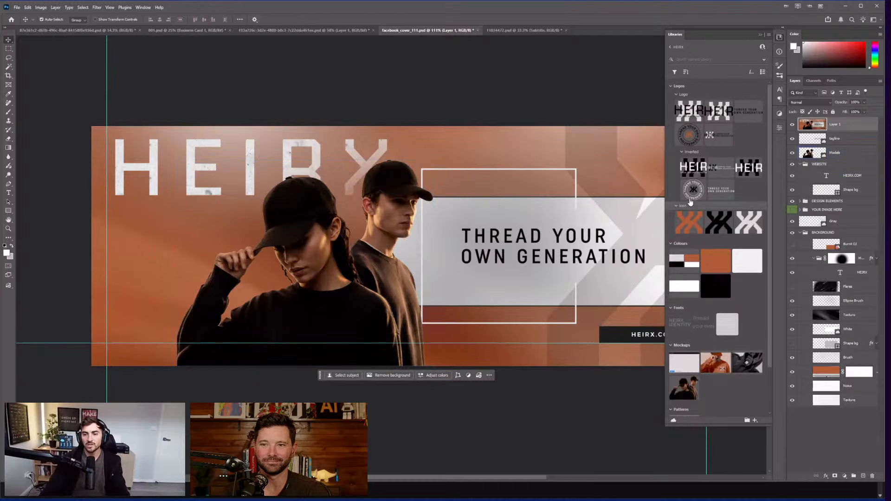
mouse_move(808, 129)
mouse_down()
mouse_move(690, 337)
mouse_move(705, 387)
mouse_move(748, 251)
mouse_move(815, 127)
mouse_up()
right_click(816, 126)
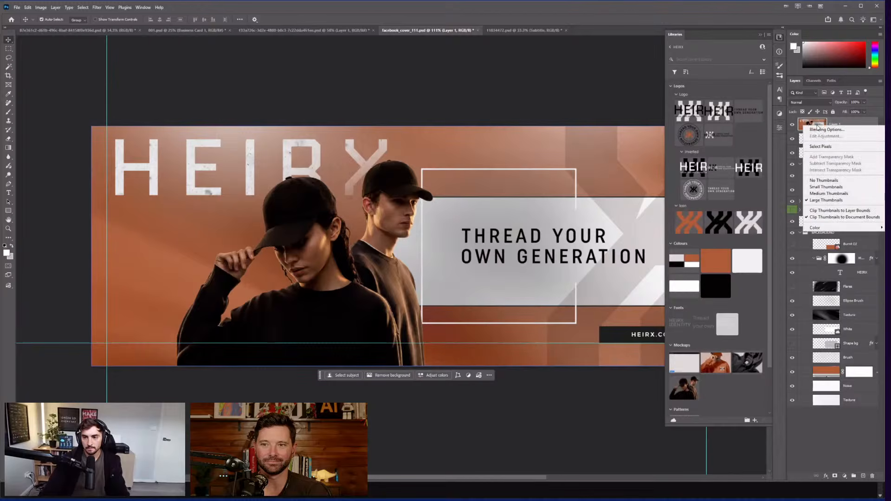
click(816, 126)
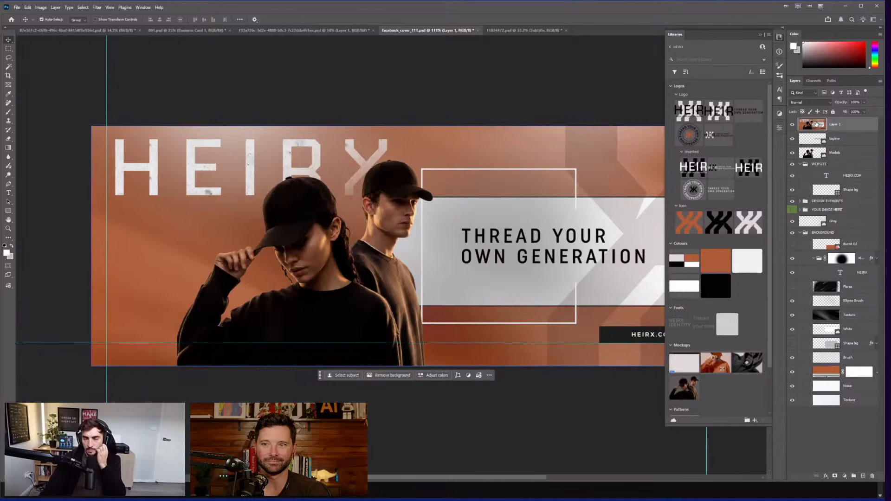
scroll(753, 209, down, 2)
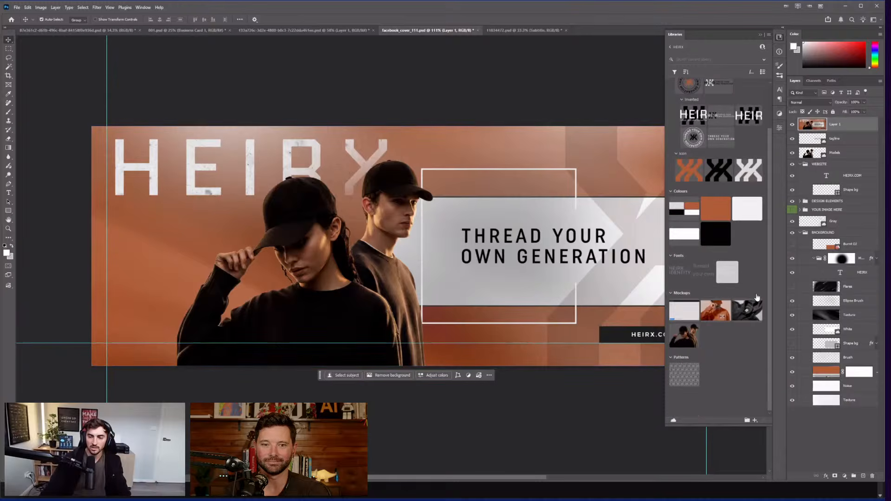
scroll(744, 292, up, 2)
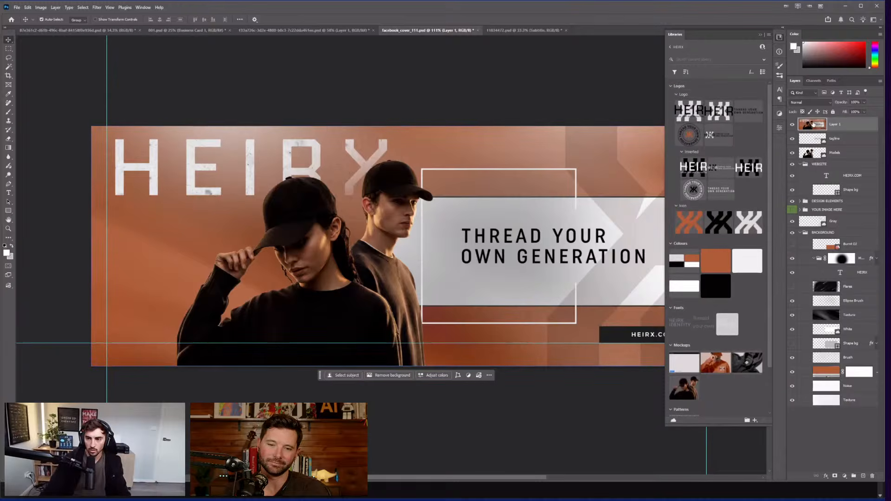
drag(726, 424, 727, 441)
Step: Begin renaming Layer 1, switch briefly to Illustrator and back, then bring up the Start menu
double_click(834, 125)
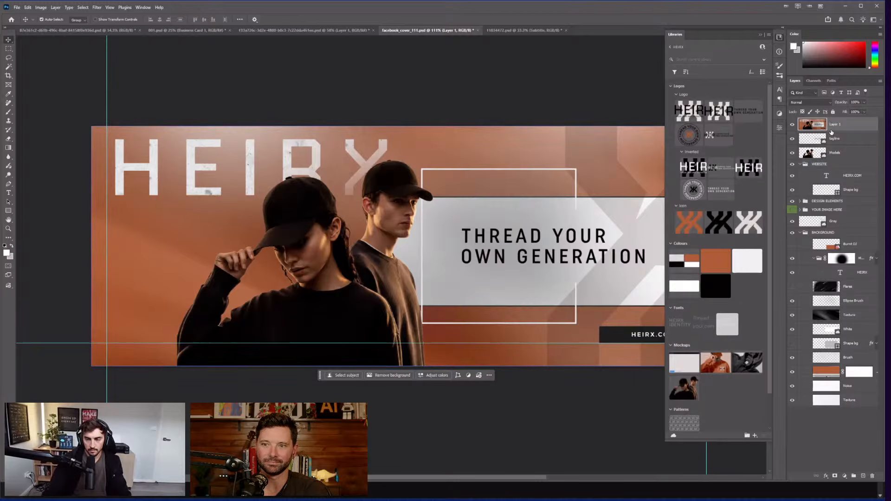
key(super)
key(alt+Tab)
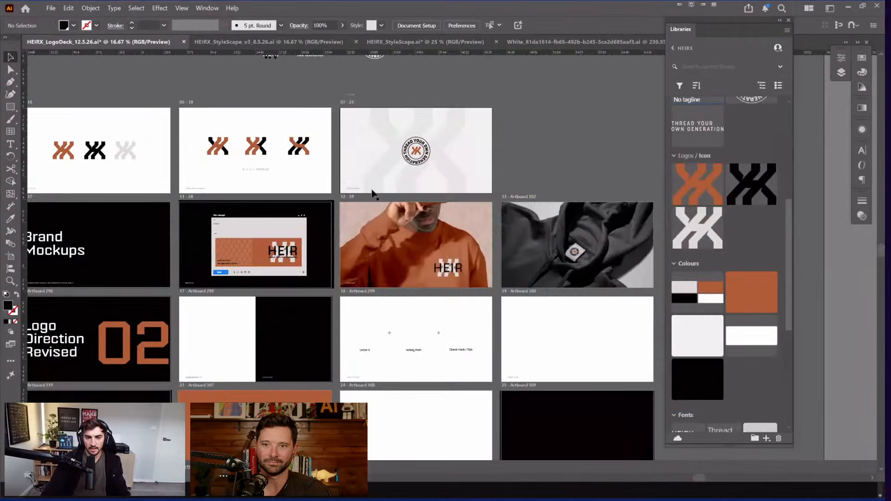
key(alt+Tab)
key(super)
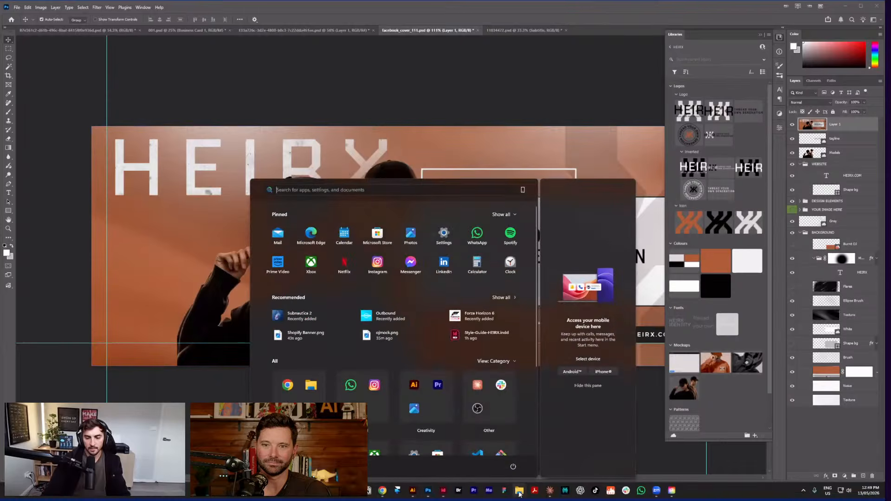
Step: Drag Shopify Banner.png from Downloads onto the logo deck, beside the top artboard rows
click(467, 341)
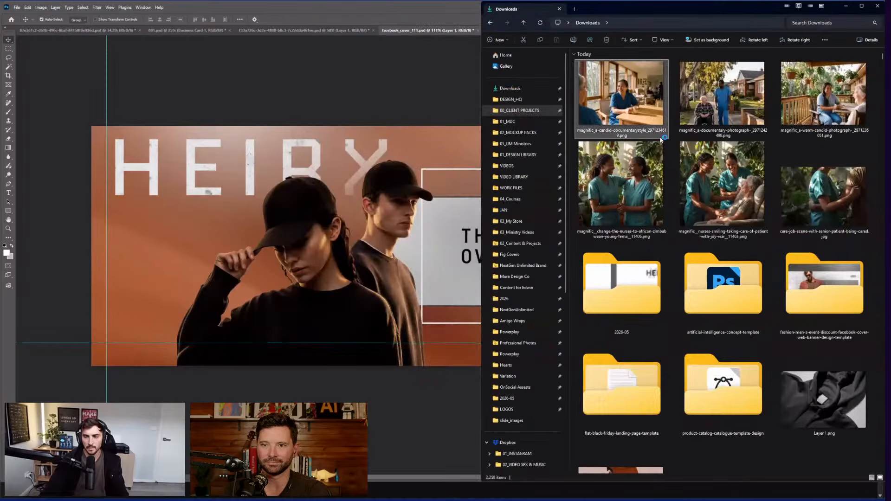
key(super)
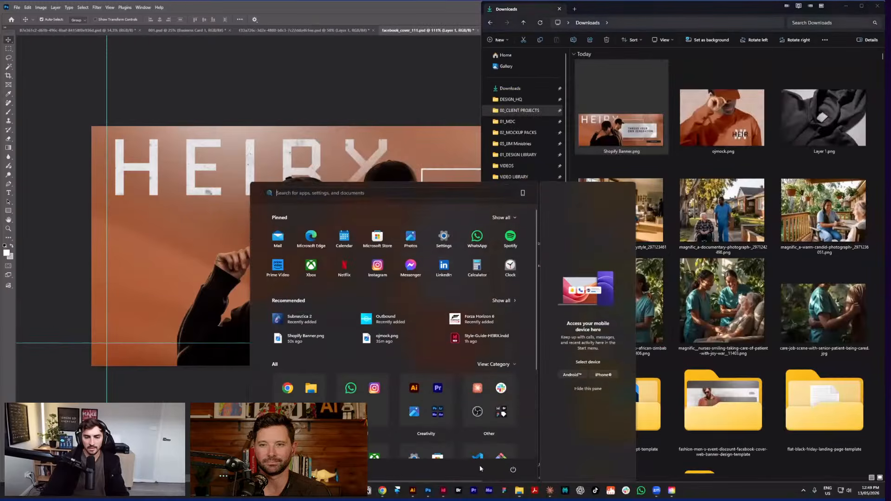
key(alt+Tab)
key(Tab)
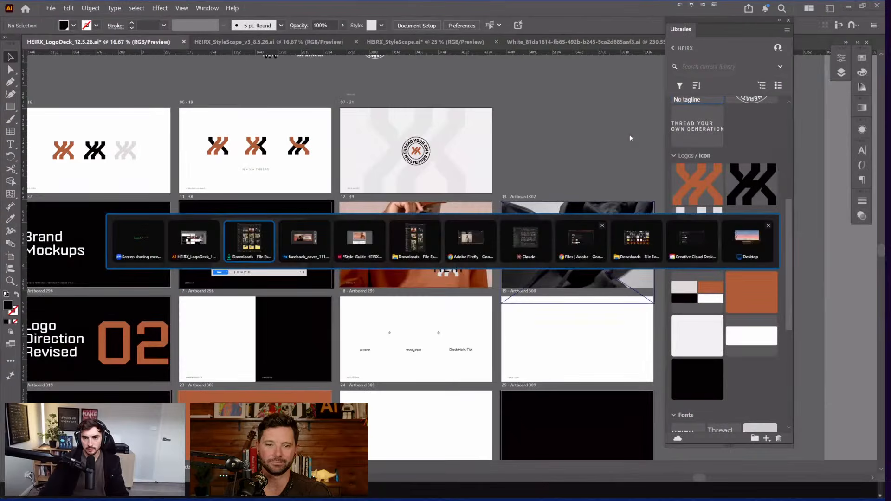
key(Escape)
key(super)
key(alt+Tab)
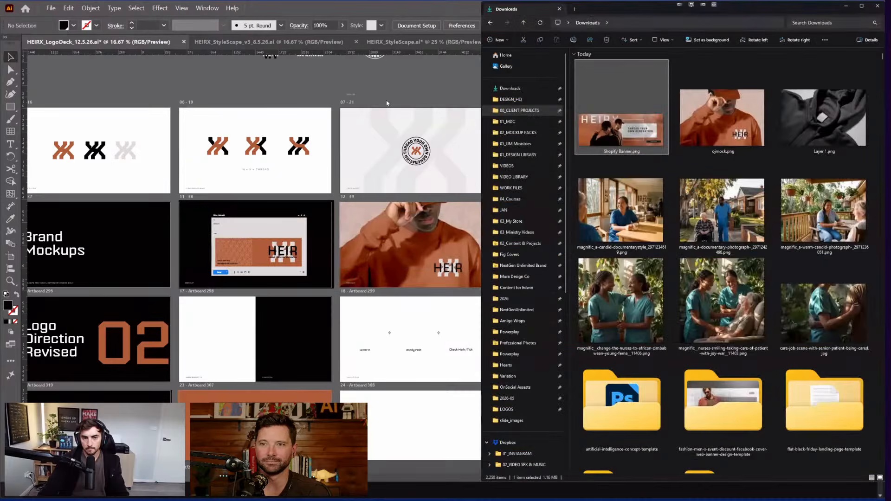
drag(388, 104, 575, 150)
drag(592, 116, 368, 181)
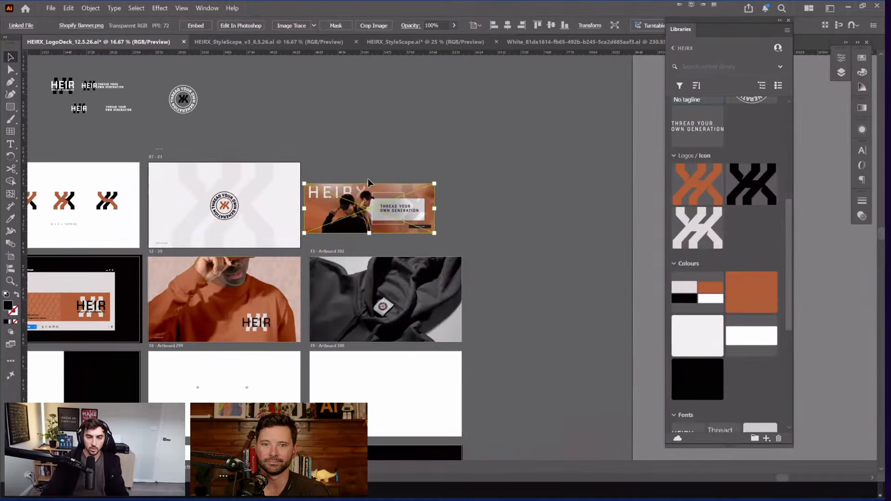
Step: Shift the Shopify banner up and right into the library's Mockups as Artwork 4
drag(374, 213, 743, 316)
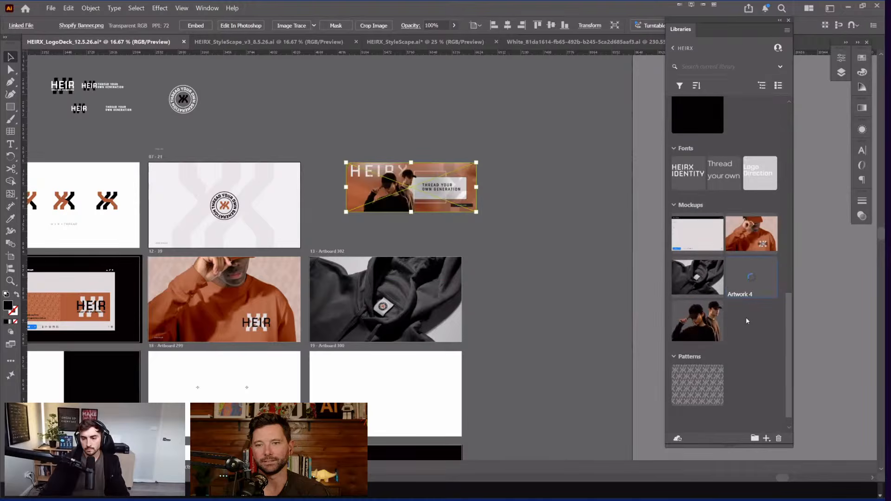
scroll(755, 350, down, 1)
click(755, 439)
text(s / s)
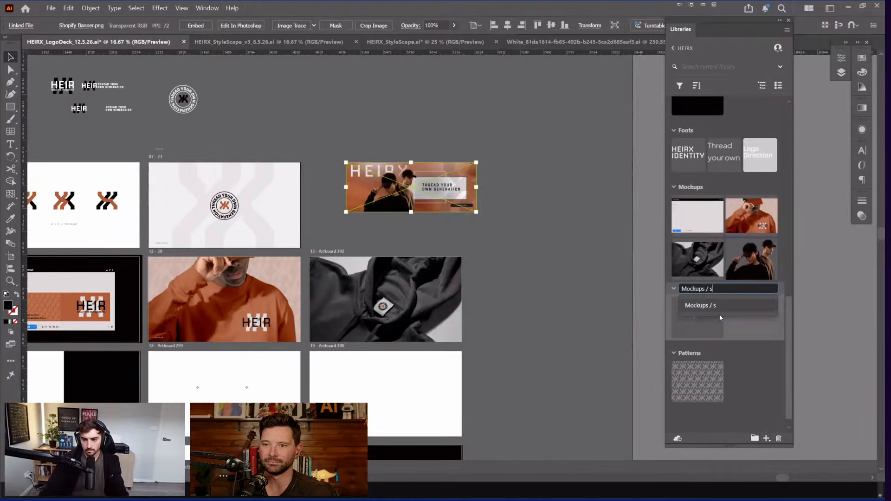
text(HOPIFY)
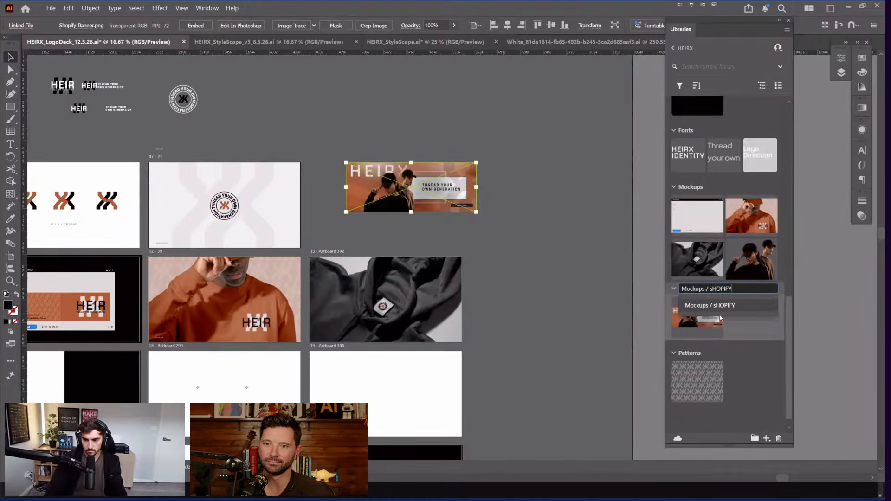
key(BackSpace)
key(BackSpace)
key(BackSpace)
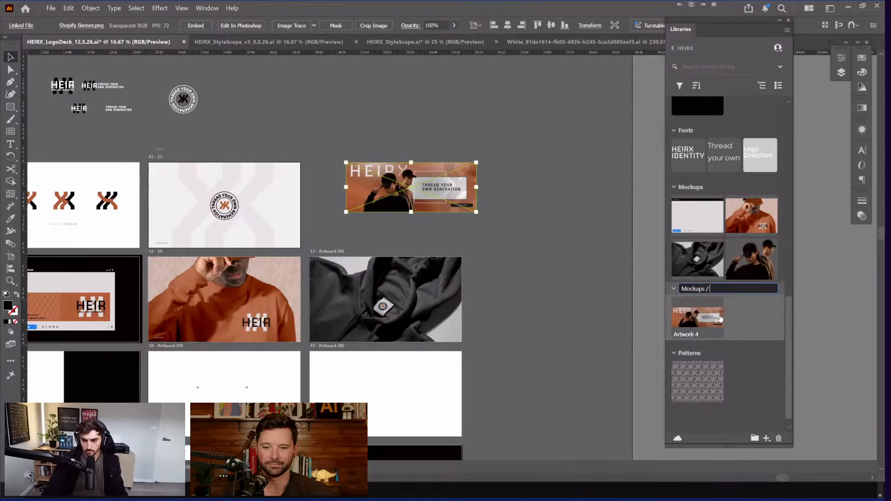
key(Escape)
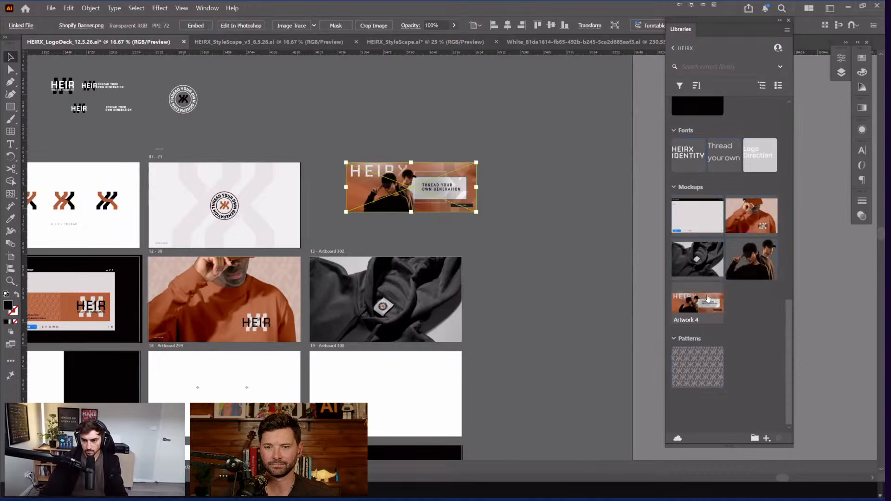
click(755, 438)
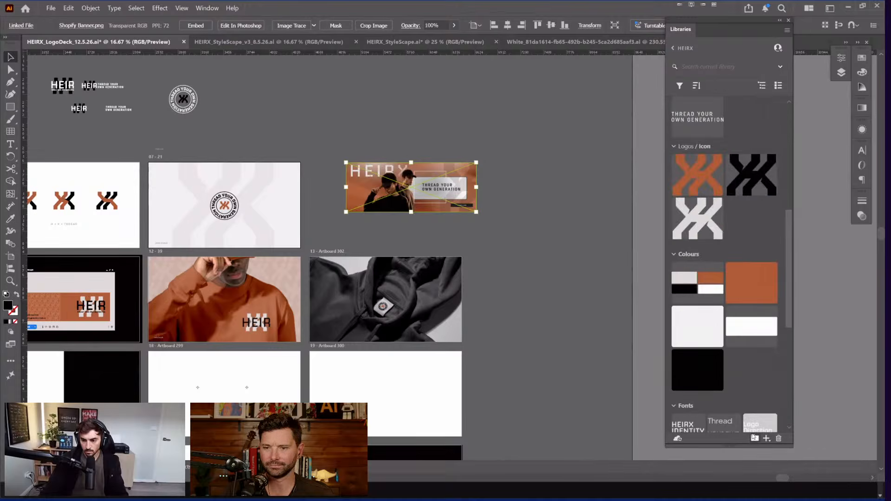
Step: Name the new library group 'Shopify' and file Artwork 4 inside it
text(Shopify)
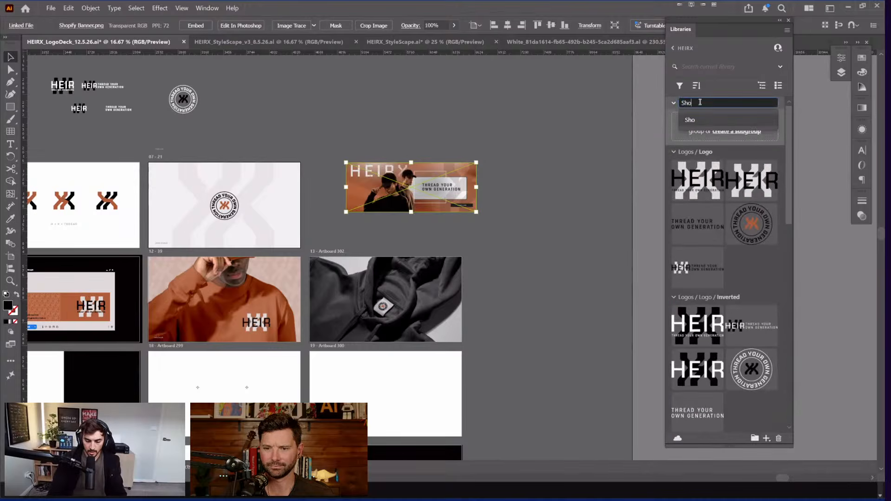
key(Return)
key(Return)
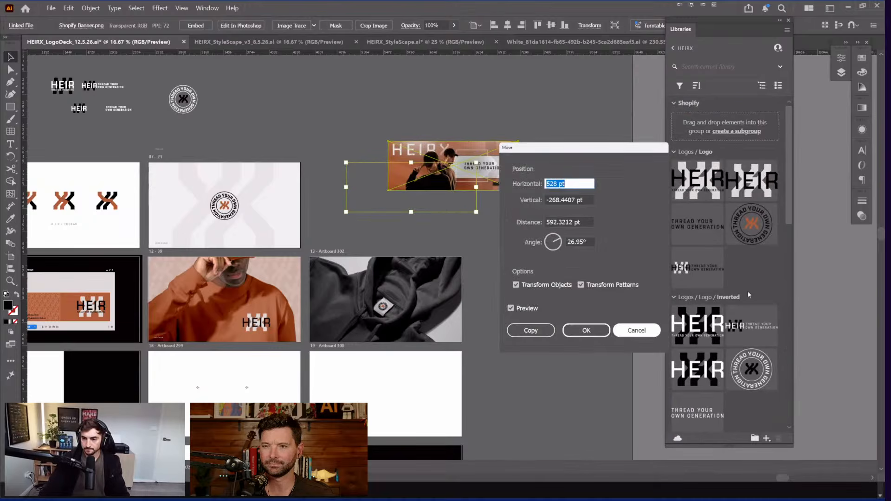
key(Escape)
scroll(769, 258, down, 5)
drag(740, 223, 784, 104)
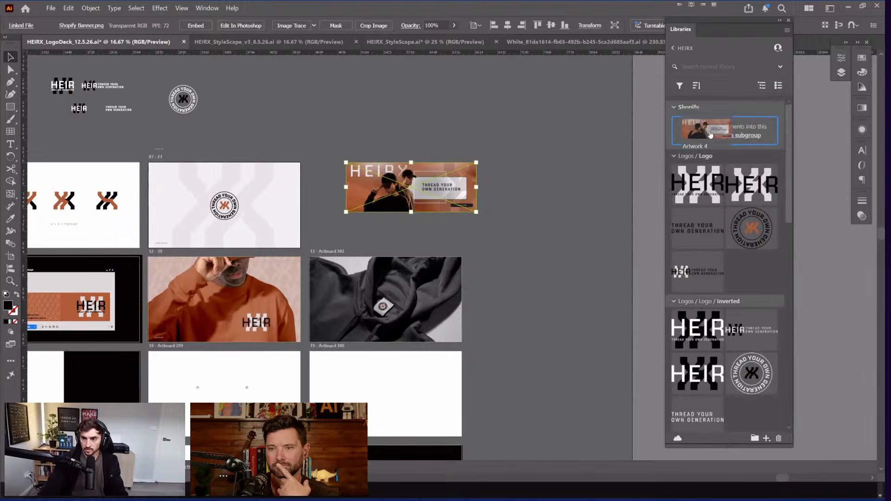
drag(413, 178, 410, 183)
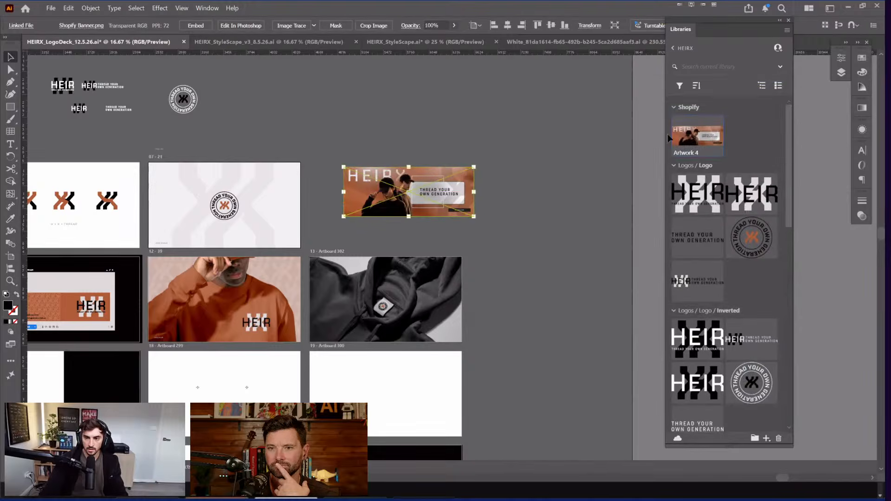
Step: Zoom in to check the Shopify banner on the canvas, then deselect it
key(ctrl+equal)
key(ctrl+equal)
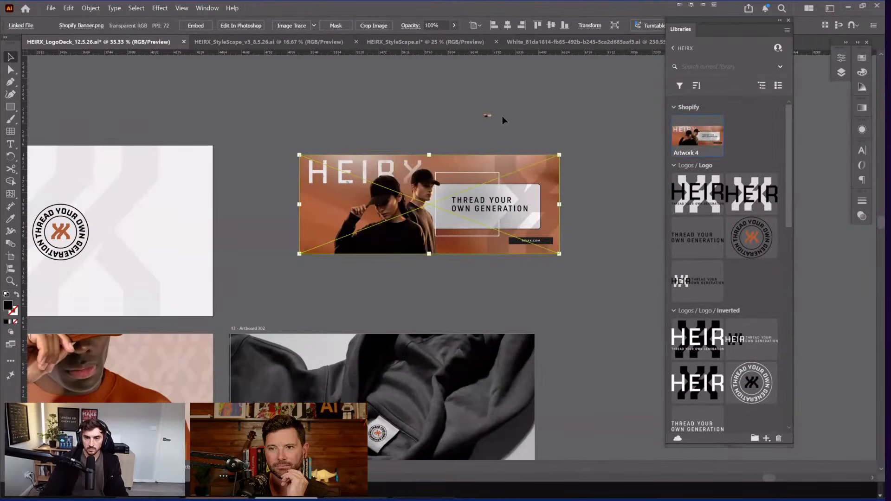
click(487, 116)
scroll(319, 231, up, 2)
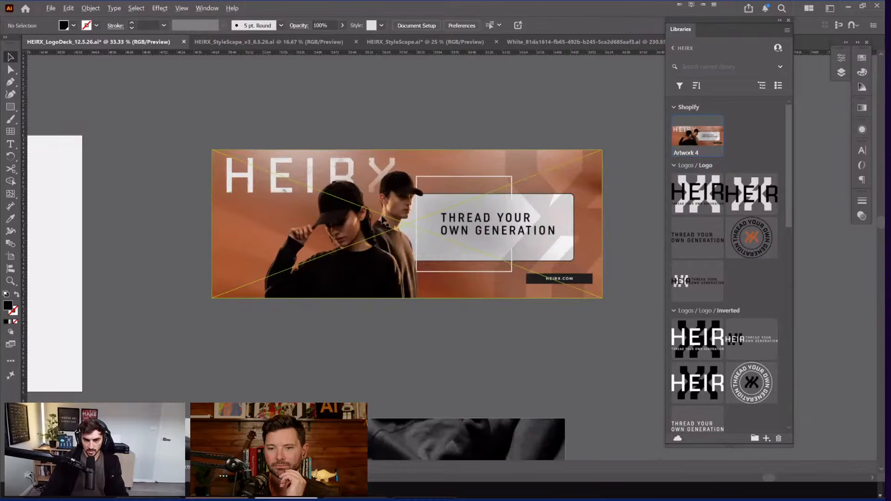
scroll(353, 221, right, 1)
scroll(355, 219, down, 1)
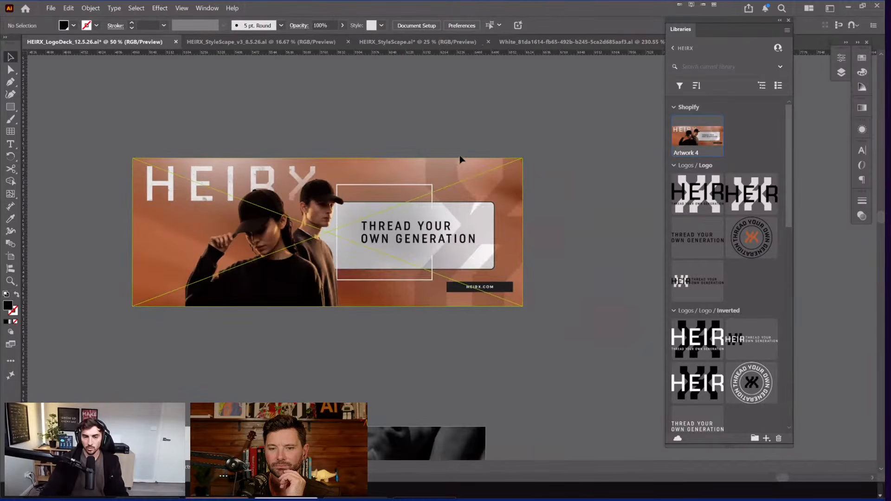
scroll(474, 133, down, 2)
scroll(447, 123, right, 2)
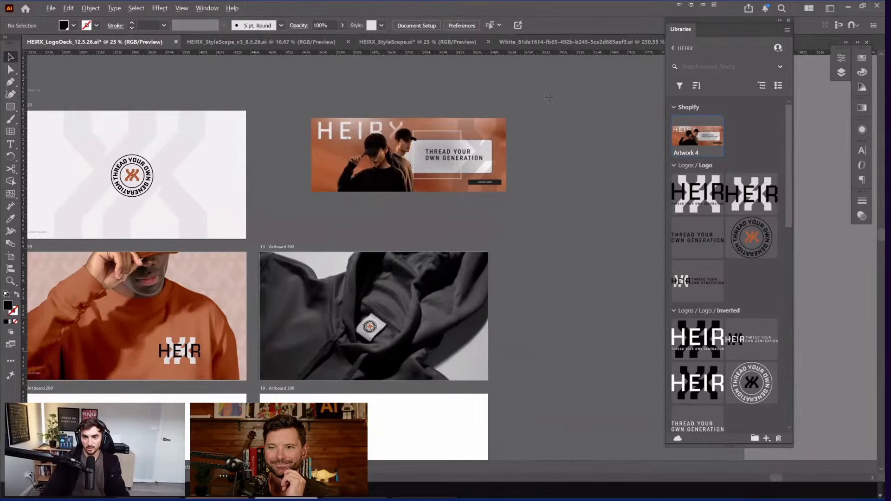
scroll(549, 98, down, 1)
scroll(587, 93, up, 2)
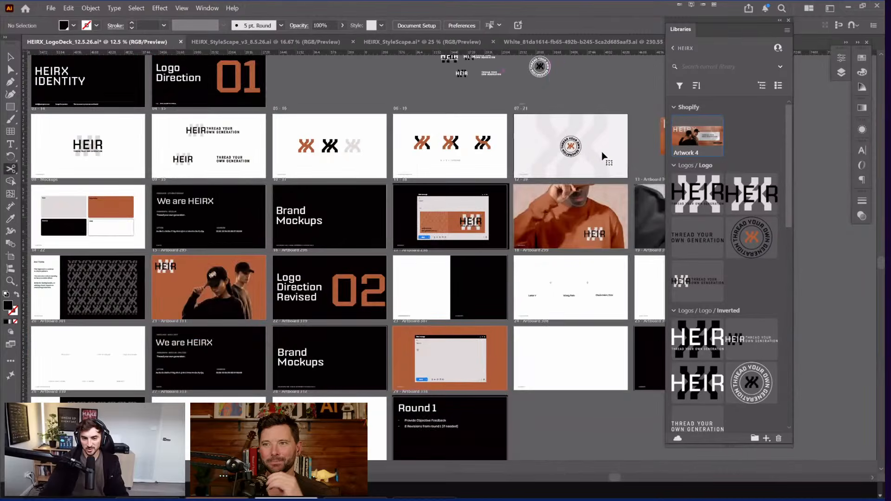
Step: Shift the Logo Direction Revised slide one place right and drop the Shopify banner onto the freed artboard
scroll(604, 156, right, 2)
click(617, 139)
scroll(619, 139, right, 2)
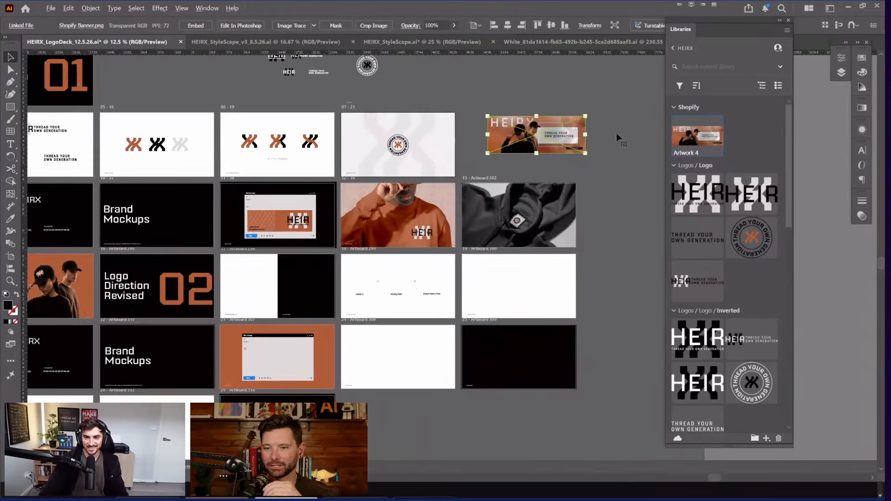
scroll(617, 138, down, 1)
scroll(617, 139, right, 2)
drag(617, 138, 515, 251)
key(ctrl+z)
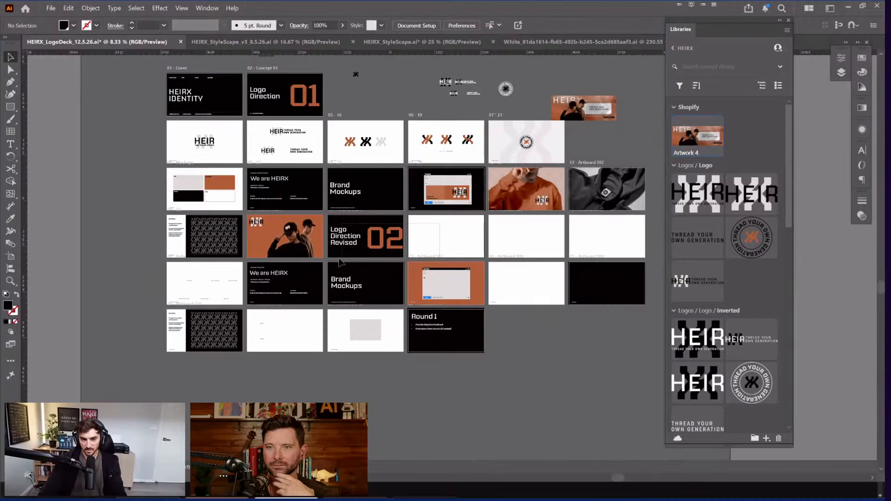
drag(340, 249, 420, 250)
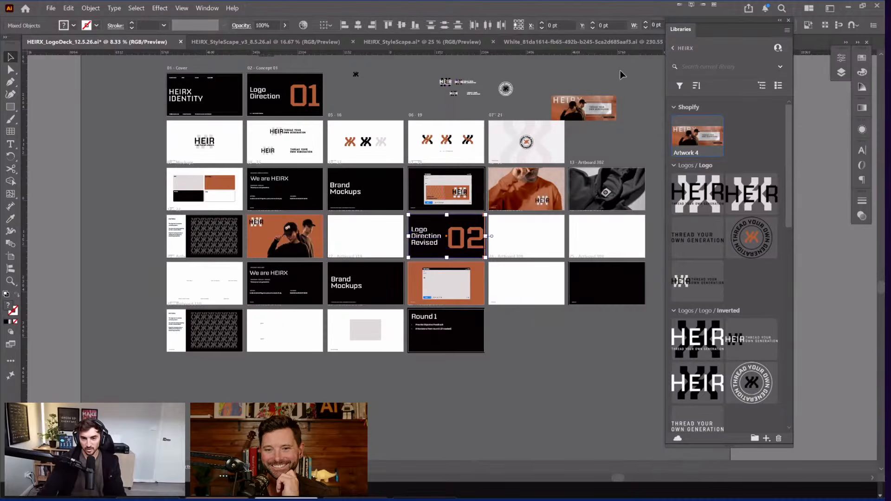
click(626, 76)
drag(584, 116, 366, 250)
Step: Scale the Shopify banner up so it fills more of its slide
key(ctrl+equal)
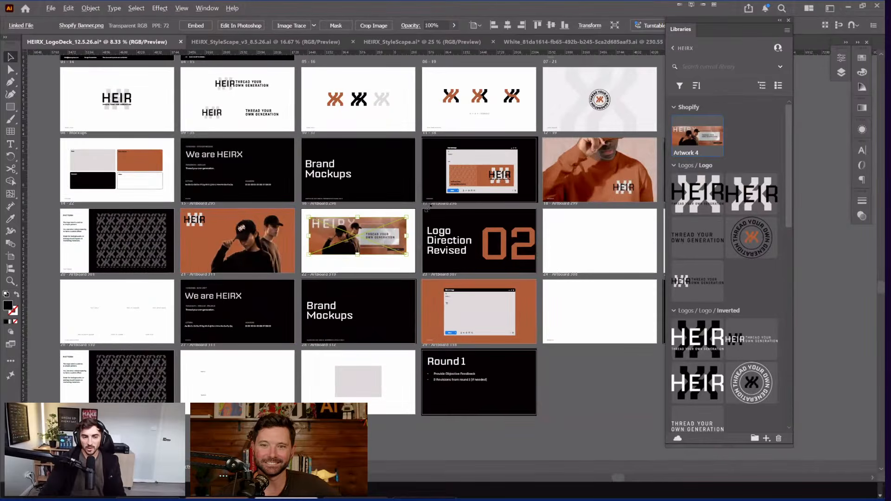
scroll(439, 206, up, 1)
scroll(431, 205, up, 1)
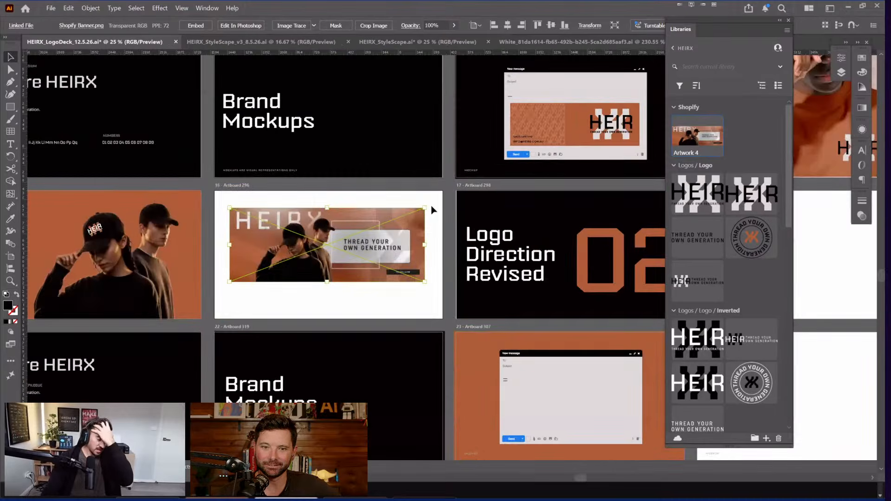
drag(429, 206, 431, 207)
click(431, 207)
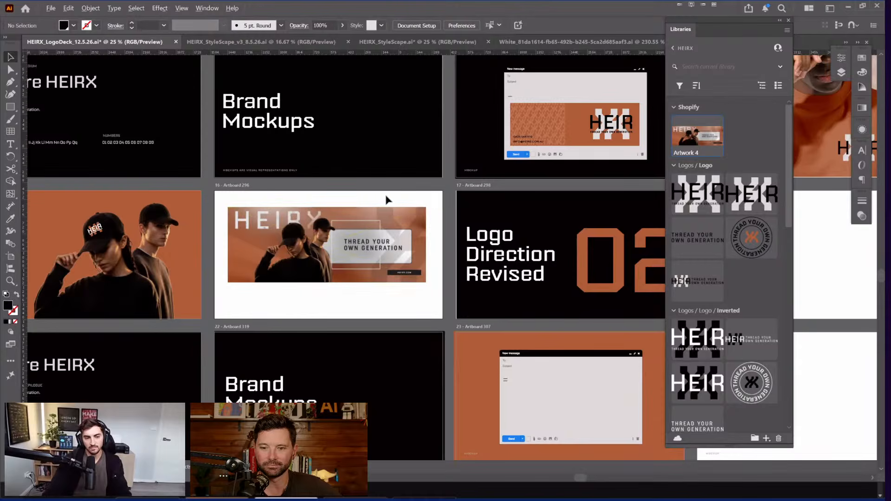
scroll(386, 200, up, 1)
key(Tab)
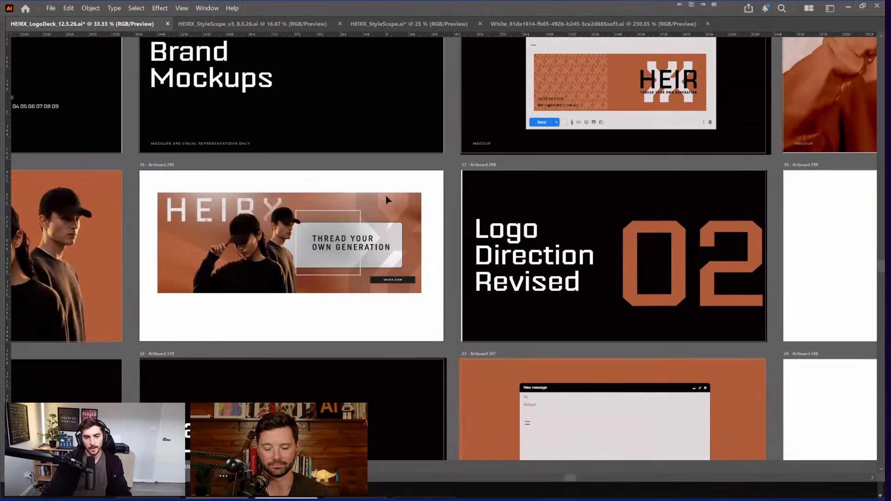
click(479, 193)
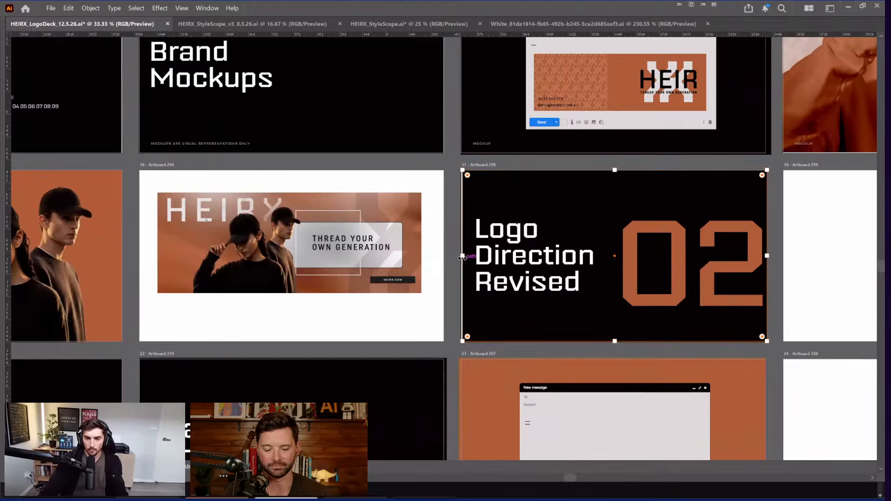
click(445, 238)
drag(431, 207, 485, 203)
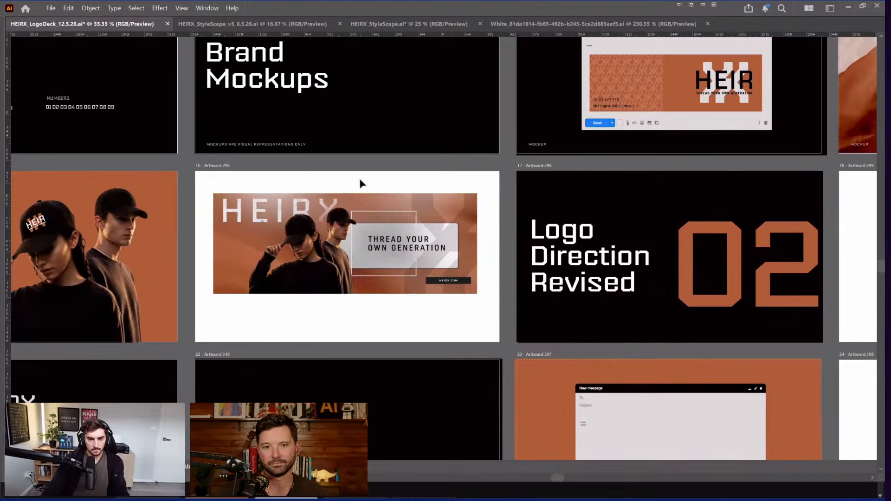
click(385, 199)
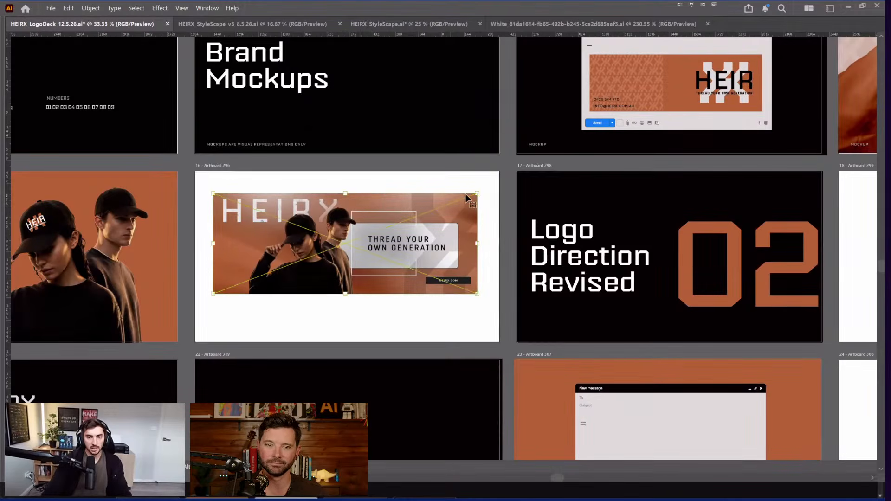
drag(478, 193, 481, 193)
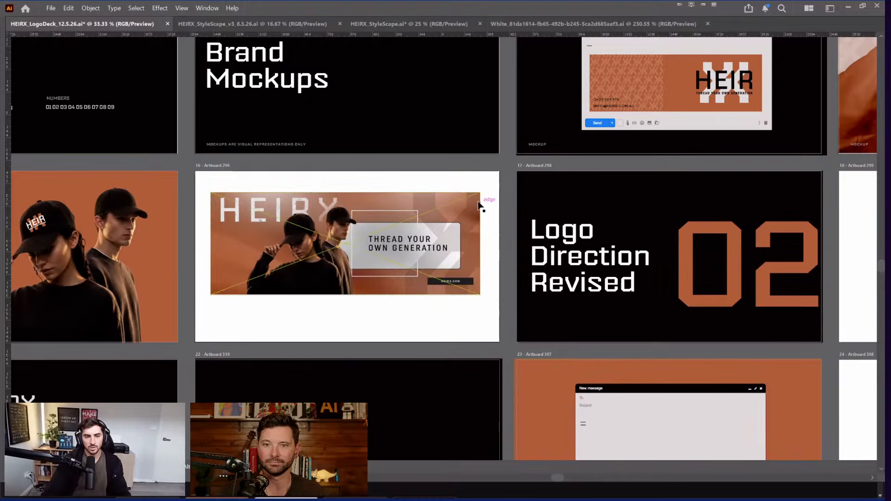
Step: Draw a black 1920 × 1080 pt rectangle covering the whole banner slide
scroll(380, 217, up, 1)
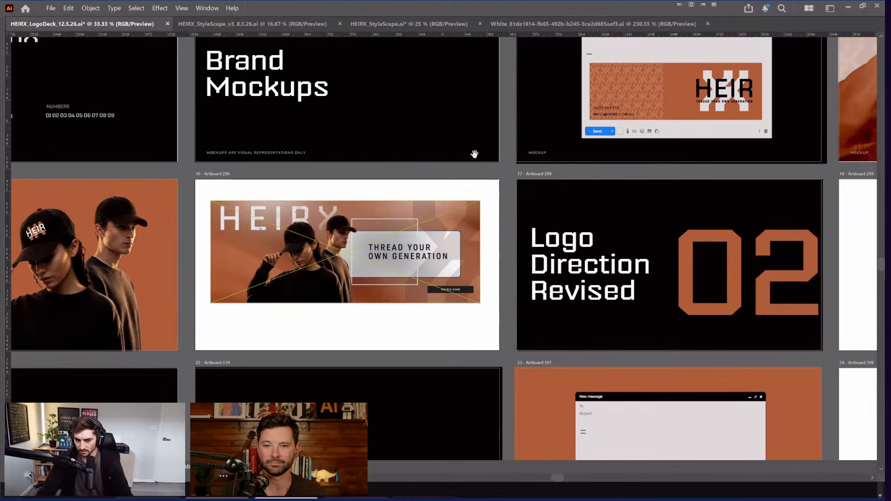
key(ctrl+=)
drag(320, 148, 405, 135)
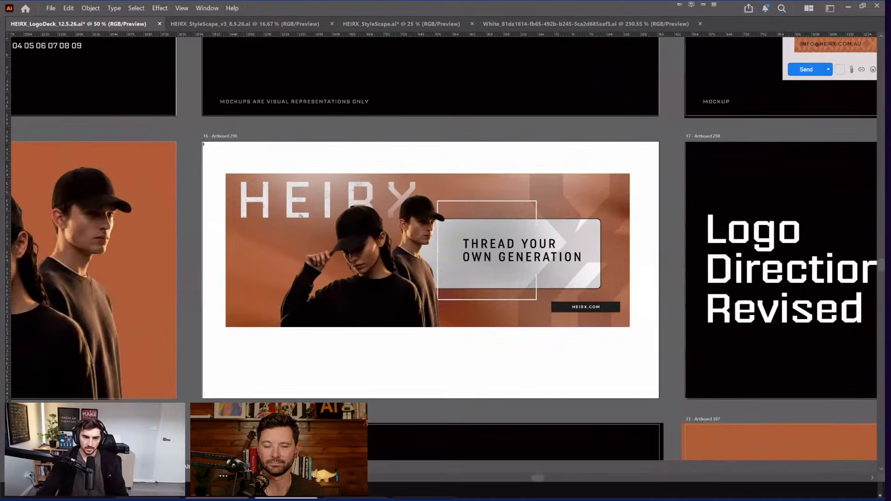
drag(203, 141, 659, 397)
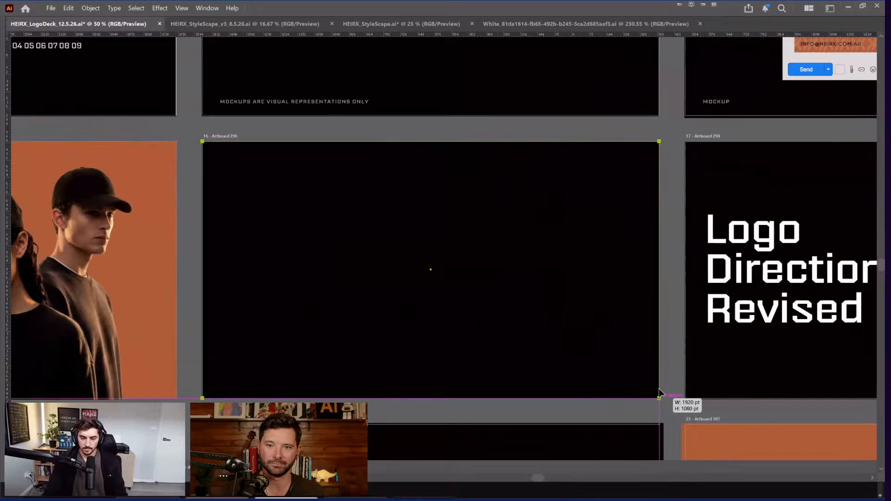
Step: Send the rectangle behind the banner and stretch its bottom to the artboard edge
key(ctrl+shift+bracketleft)
key(v)
key(Tab)
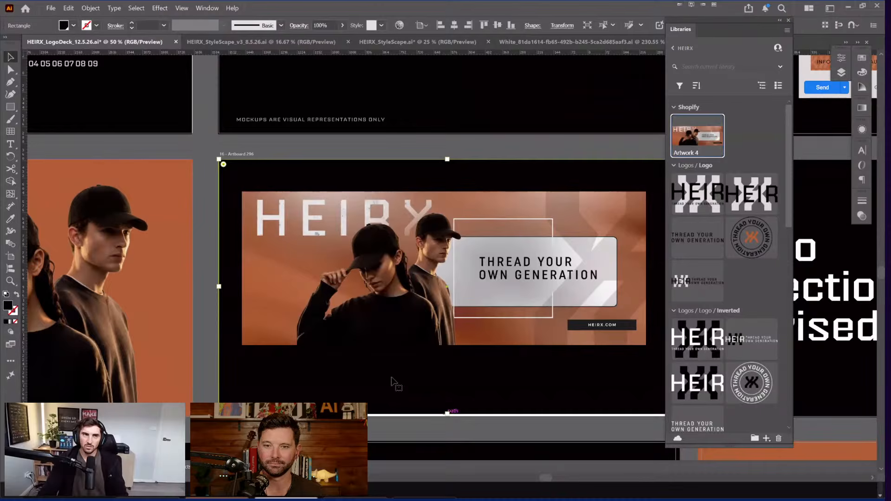
drag(447, 413, 358, 387)
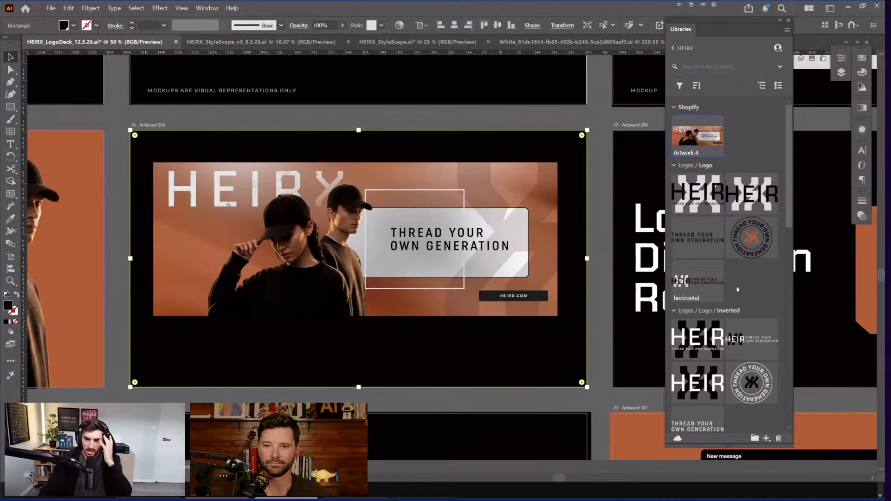
Step: Fill the background rectangle with Pebble White from the HEIRX library
scroll(736, 286, down, 10)
scroll(738, 293, up, 5)
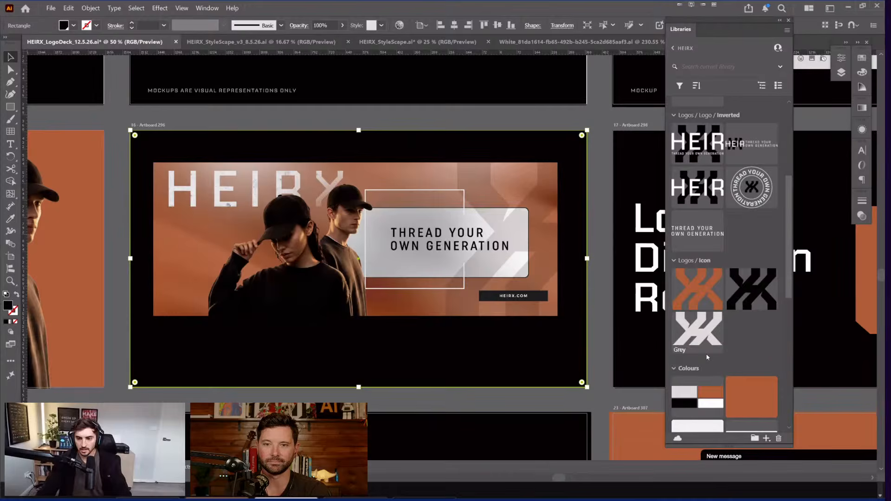
scroll(706, 353, down, 5)
click(727, 160)
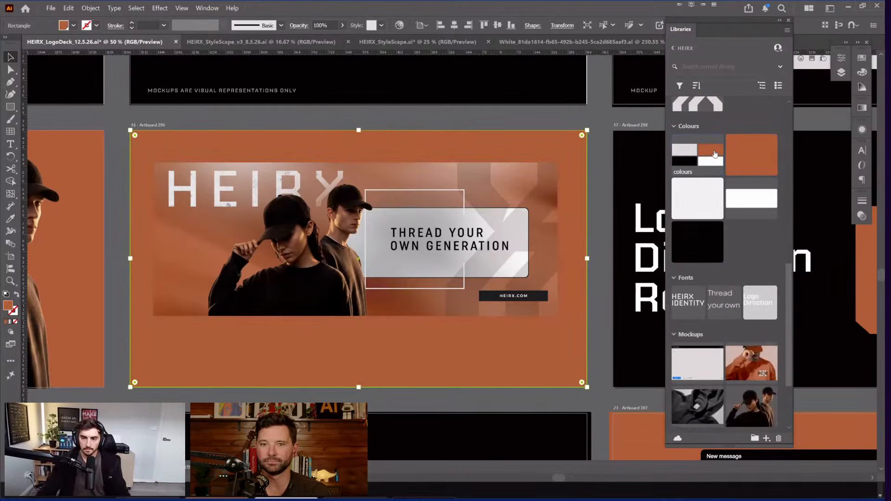
click(709, 201)
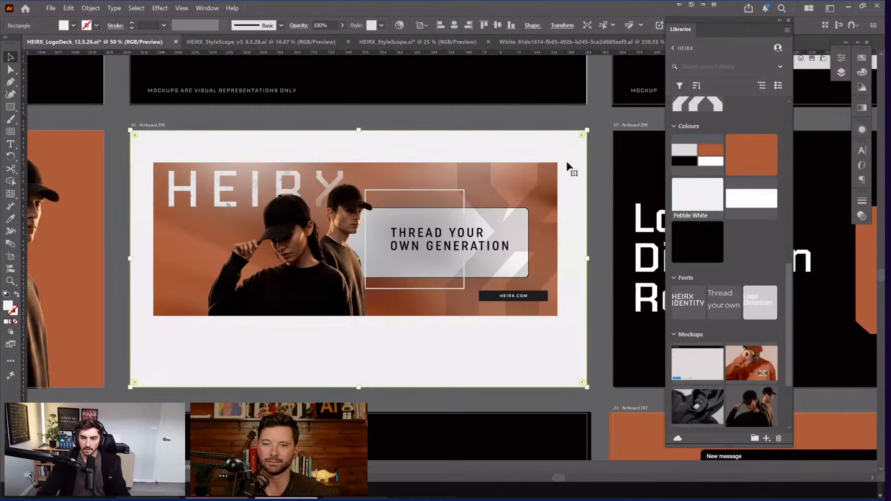
click(698, 242)
key(ctrl+2)
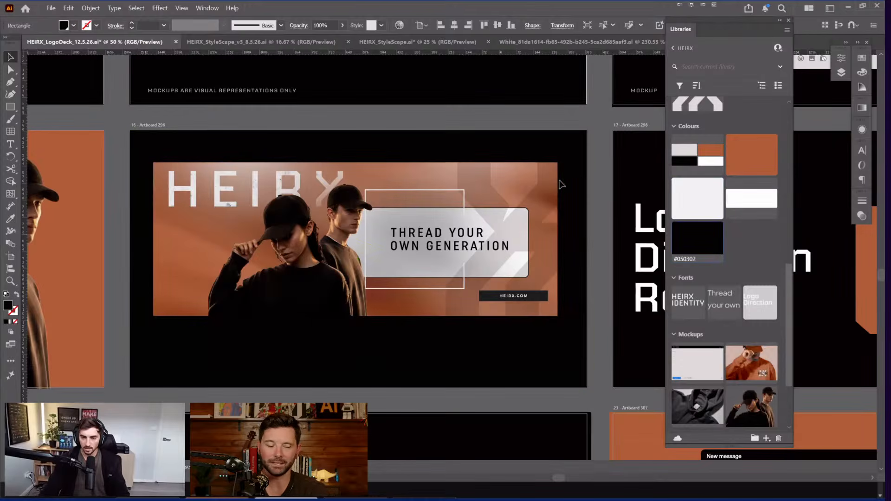
scroll(570, 177, down, 2)
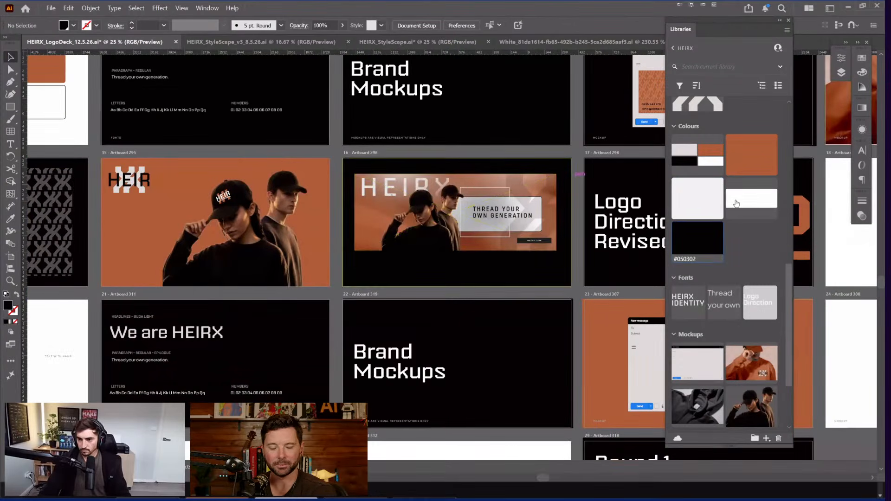
click(698, 195)
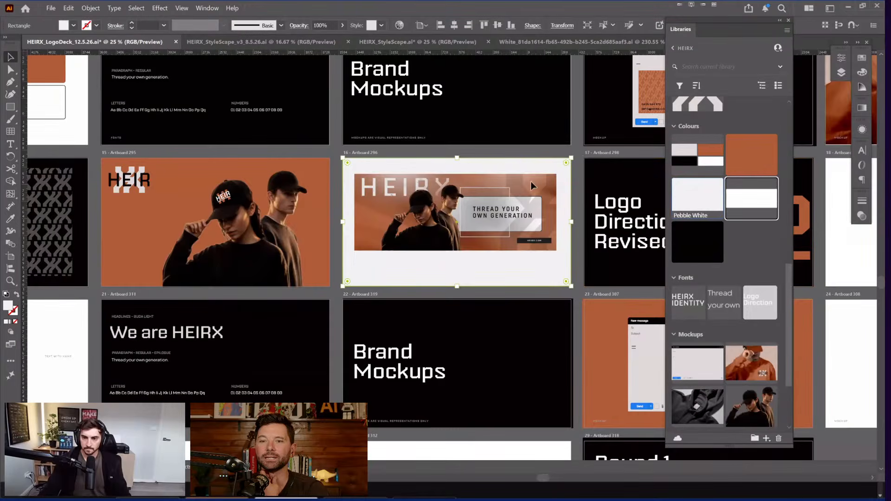
Step: Add a slide name label beneath the Shopify banner slide
key(ctrl+2)
scroll(444, 232, up, 2)
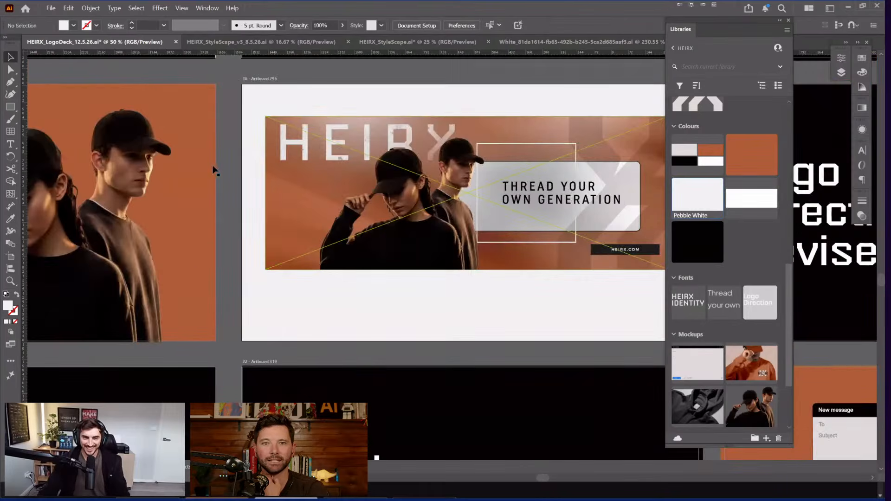
scroll(228, 139, down, 1)
scroll(438, 271, down, 1)
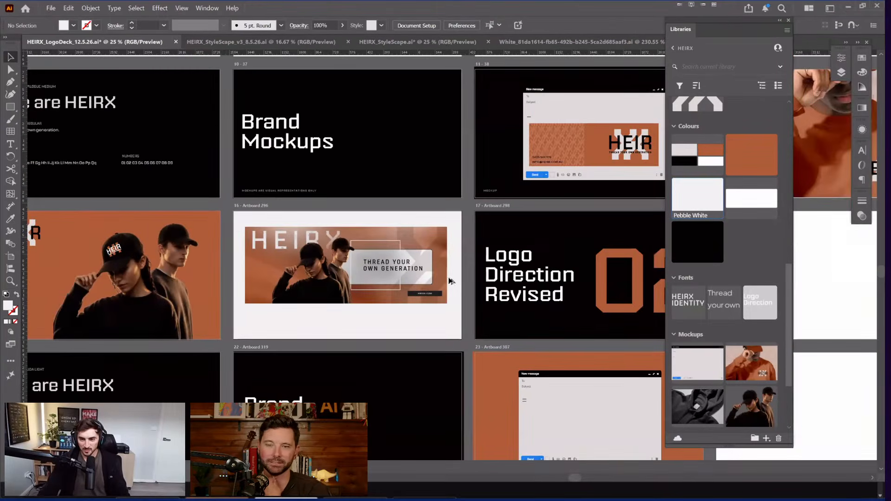
drag(351, 330, 471, 285)
drag(378, 286, 445, 266)
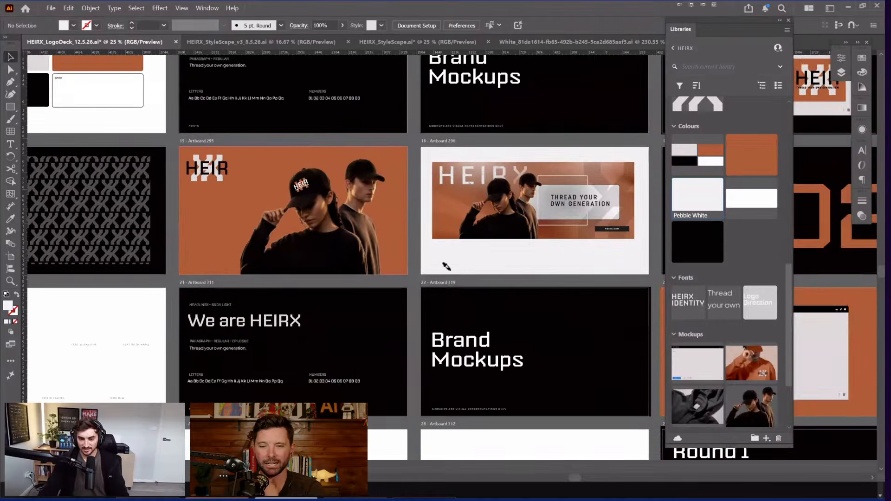
key(i)
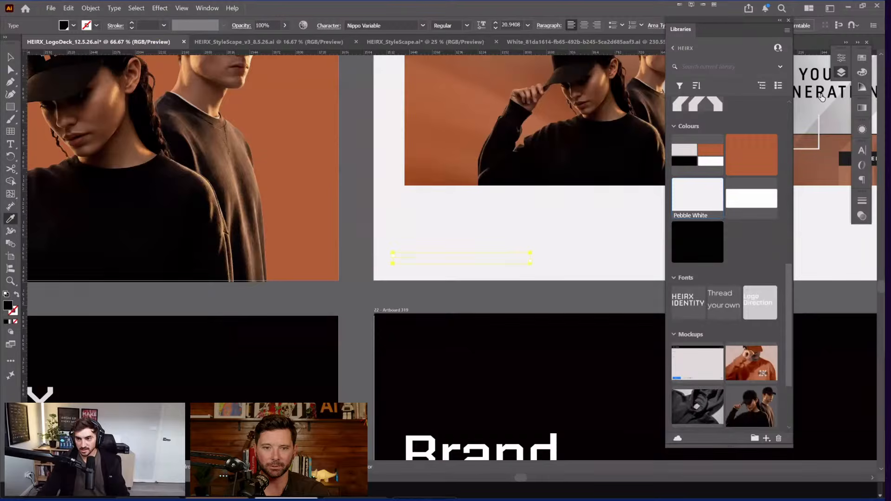
click(842, 72)
key(ctrl+shift+bracketright)
scroll(415, 259, up, 1)
Step: Retype the label as 'SHOPIFY BANNER' and zoom back out over the slides
key(t)
click(420, 254)
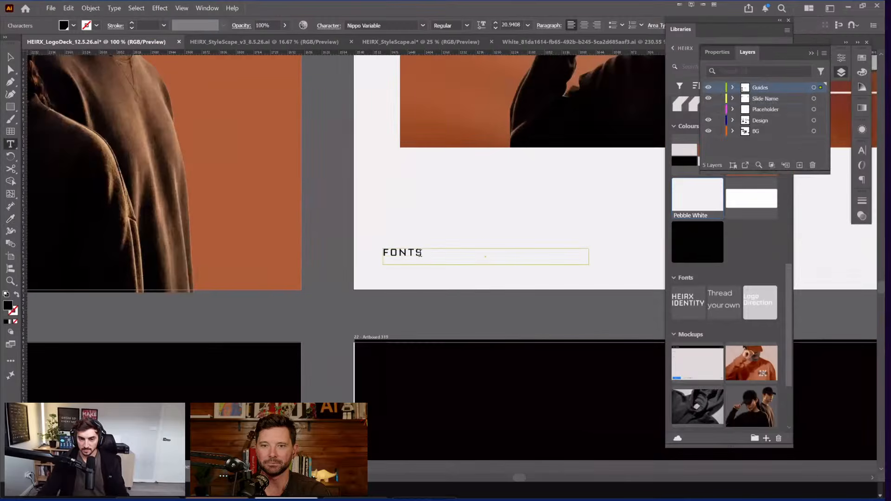
key(ctrl+a)
text(shopify)
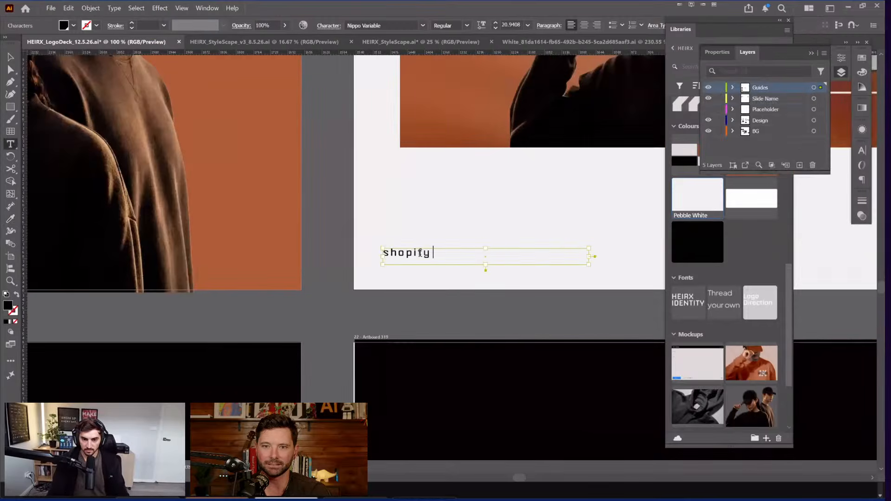
key(ctrl+a)
text(S)
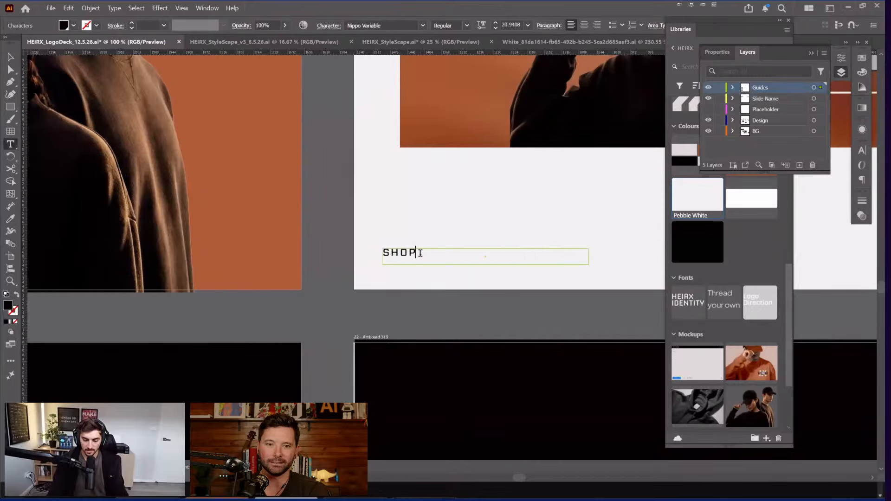
text(HOPIFY BANNER)
key(Escape)
click(436, 322)
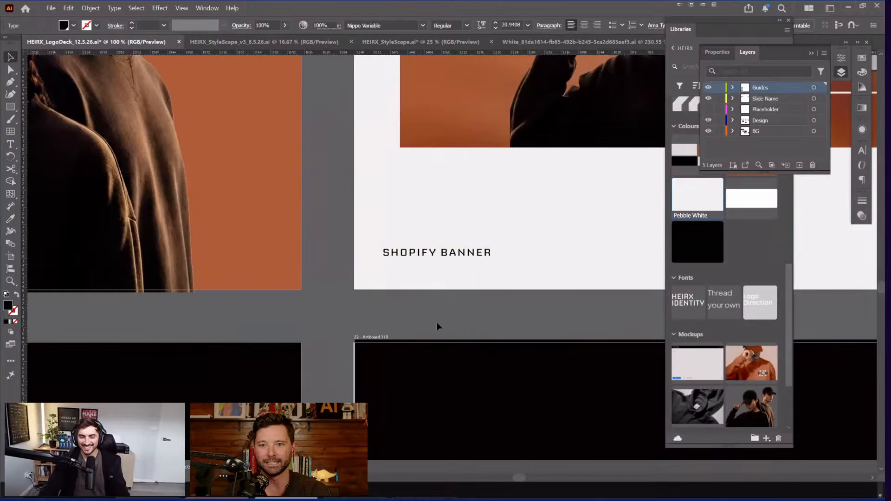
scroll(377, 305, right, 3)
scroll(321, 331, down, 2)
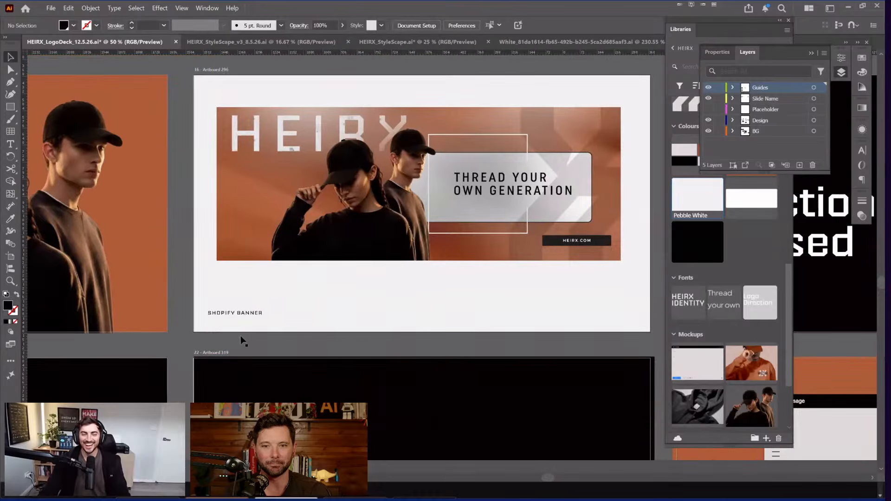
scroll(348, 356, down, 1)
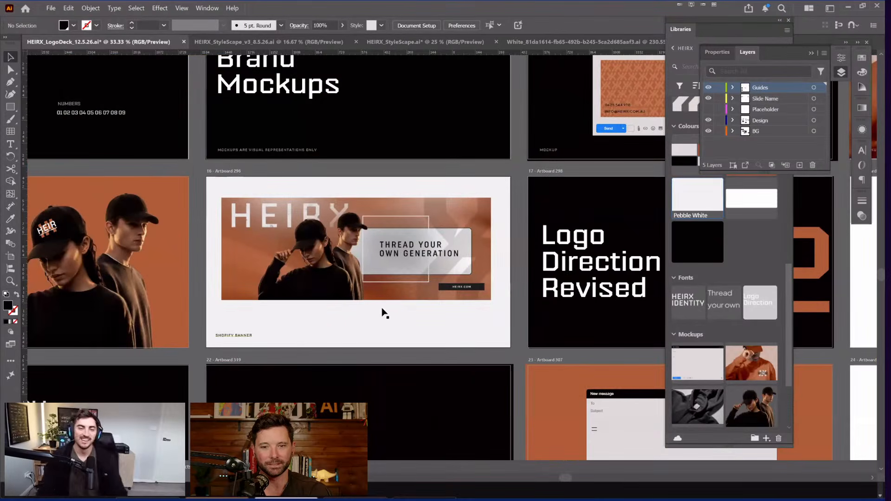
Step: Move the Logo Direction Revised slide content onto artboard 19
scroll(371, 315, right, 1)
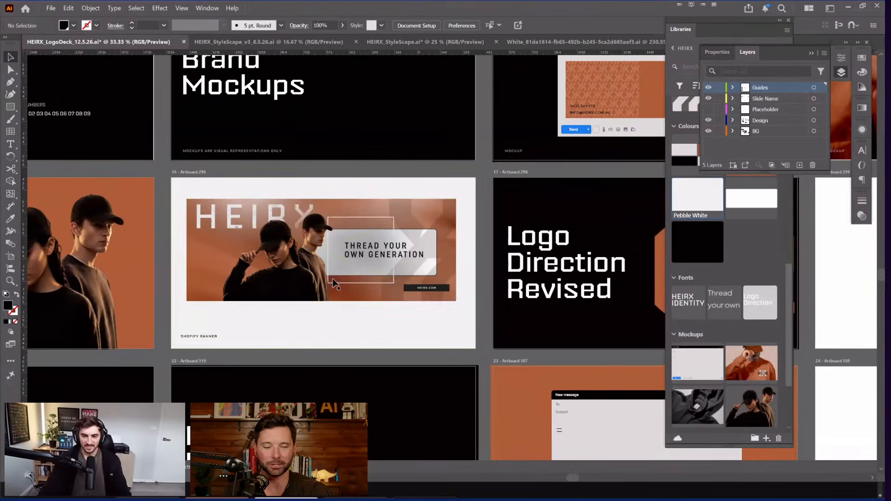
scroll(278, 238, down, 1)
scroll(288, 258, down, 1)
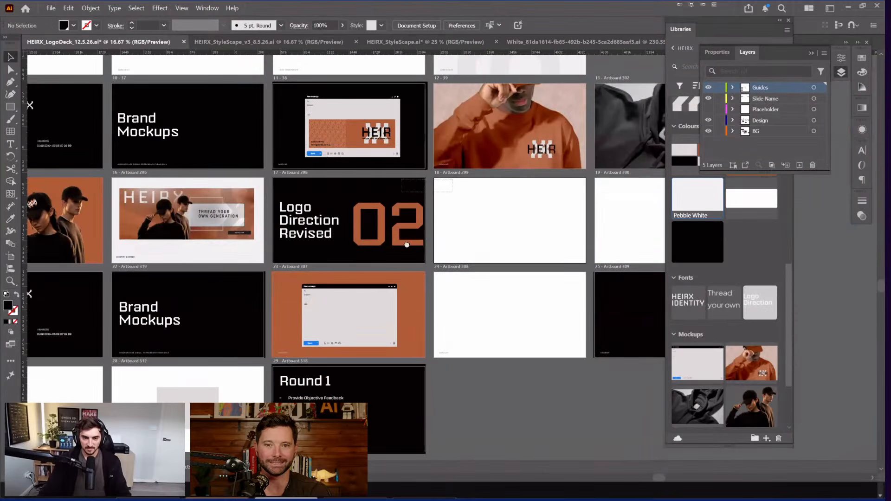
drag(298, 250, 560, 250)
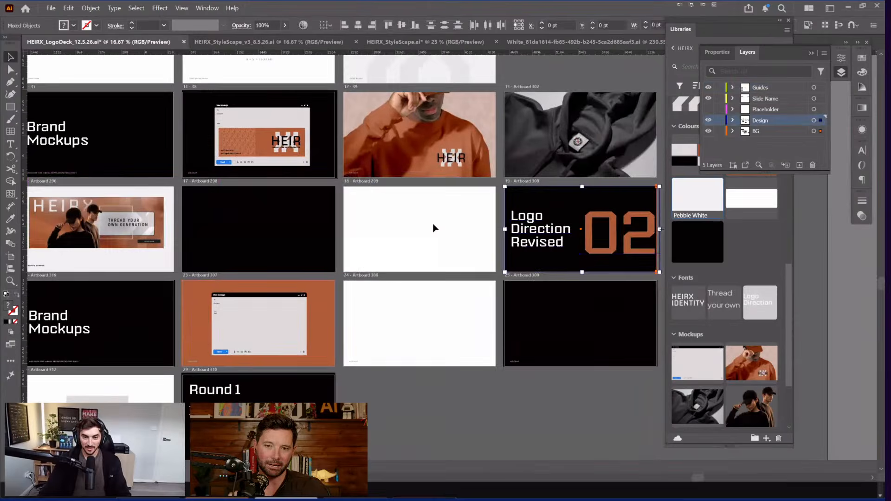
drag(403, 227, 393, 248)
Step: Collapse the Layers list, move the Libraries panel aside and reopen the HEIRX library
key(Tab)
drag(563, 278, 673, 313)
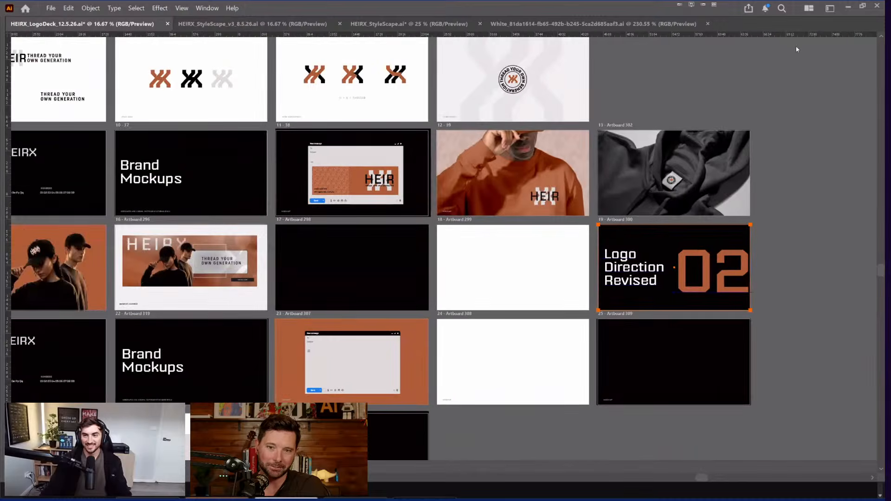
key(Tab)
click(756, 31)
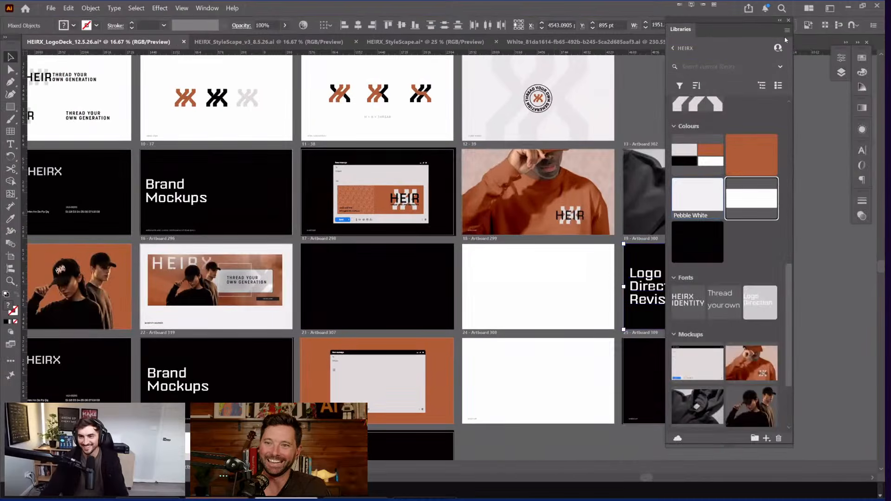
drag(785, 36, 814, 51)
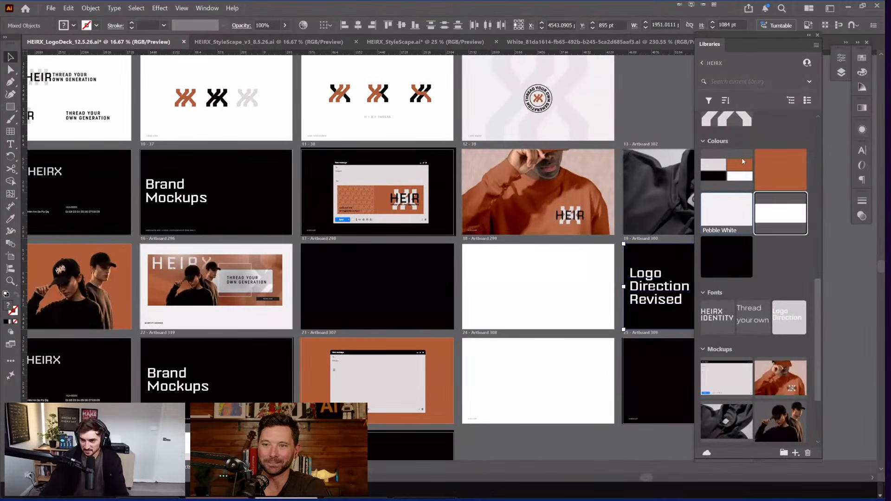
scroll(742, 161, down, 3)
scroll(743, 158, up, 4)
click(703, 63)
click(748, 111)
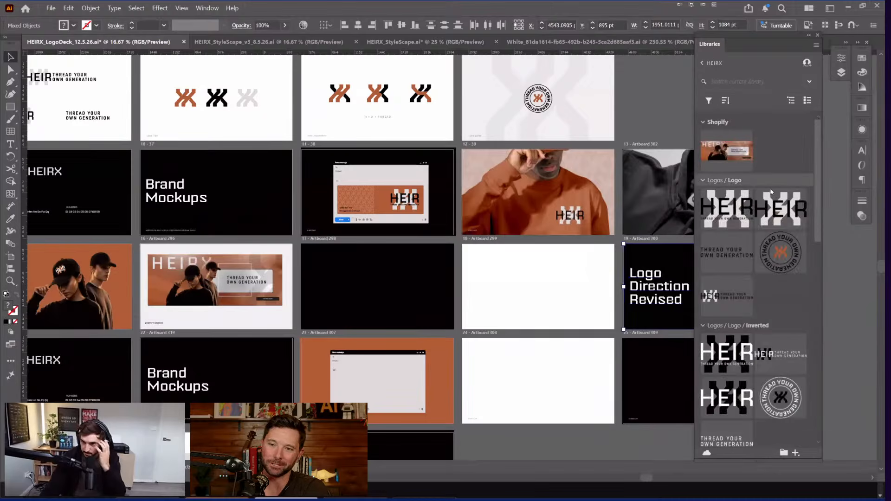
scroll(772, 192, down, 2)
scroll(771, 192, up, 2)
Step: Clear the canvas selection and bring up the HEIRX_StyleScape.ai document
click(642, 96)
scroll(513, 53, up, 1)
scroll(513, 53, right, 2)
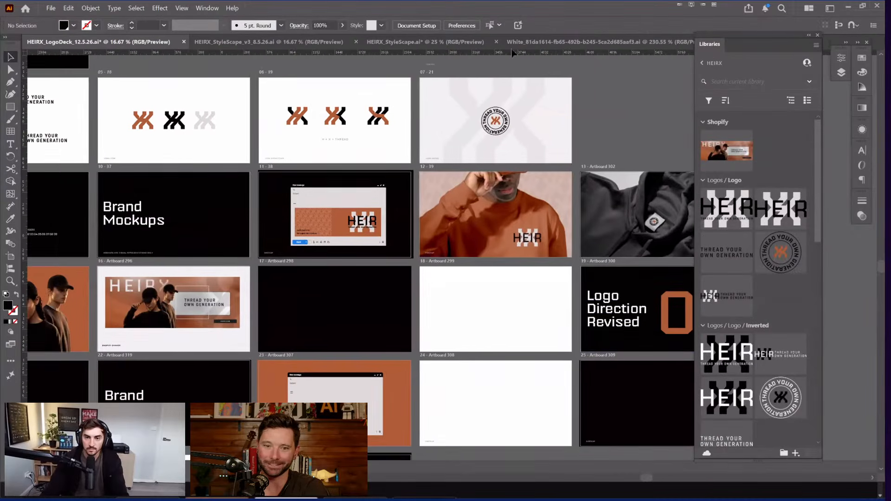
click(483, 42)
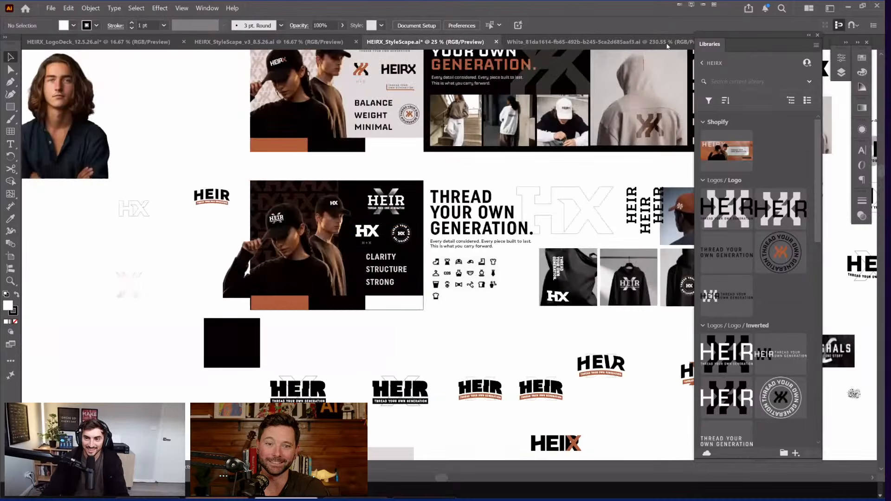
Step: Close the blank white document and switch to the business card mockup 001.psd in Photoshop
click(614, 43)
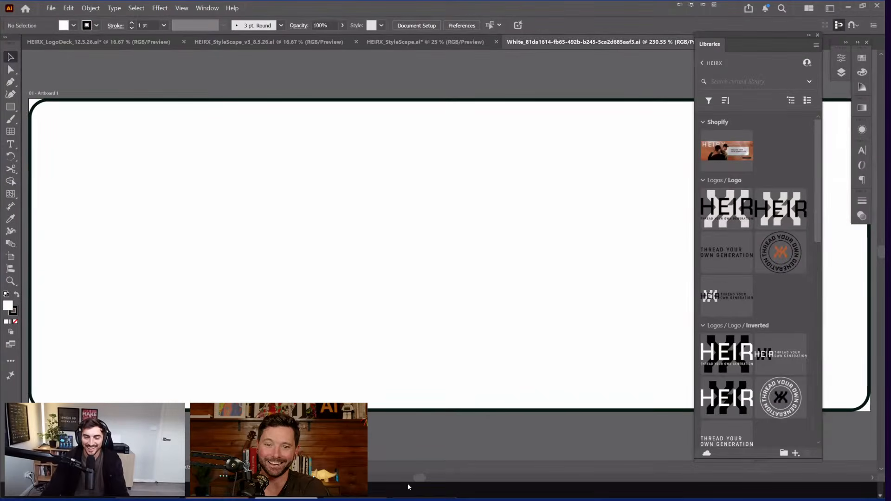
key(ctrl+w)
key(super)
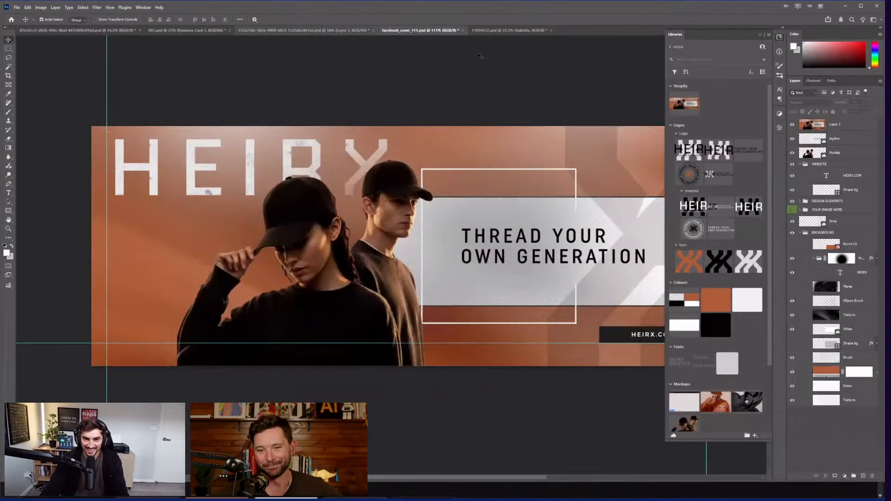
click(249, 32)
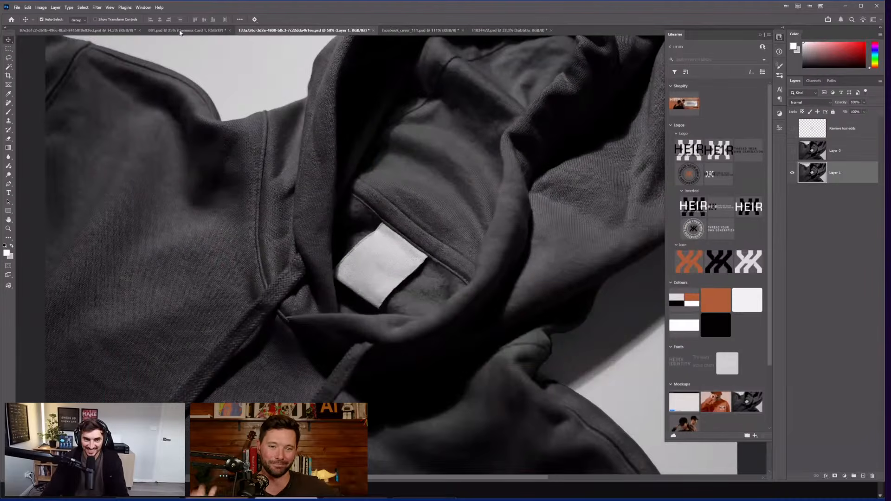
click(509, 31)
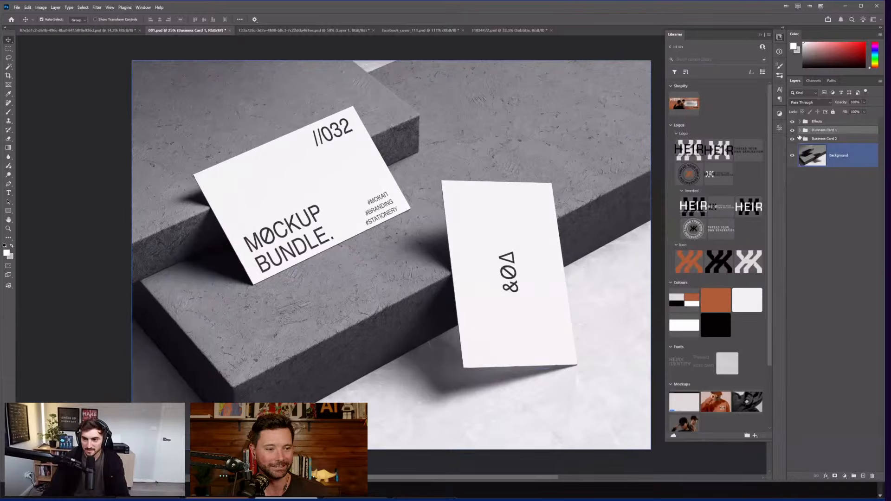
Step: Expand the Business Card layer groups and open the right card's design for editing
click(811, 232)
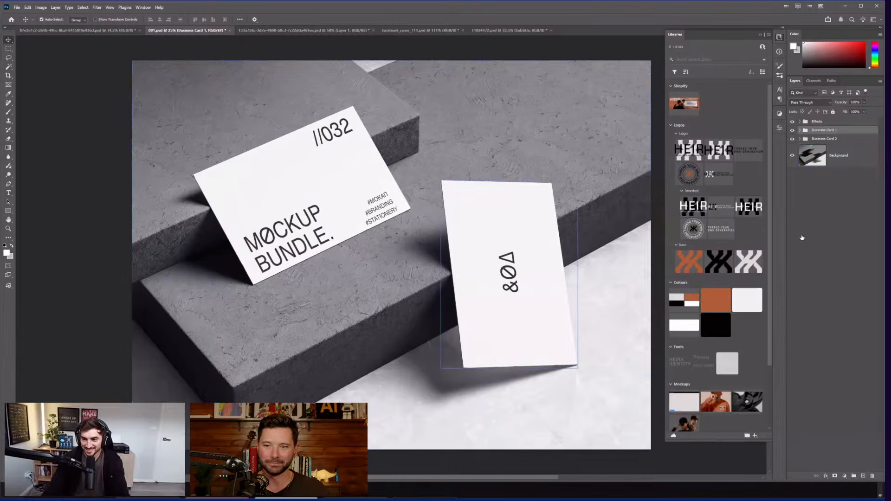
click(800, 130)
click(800, 198)
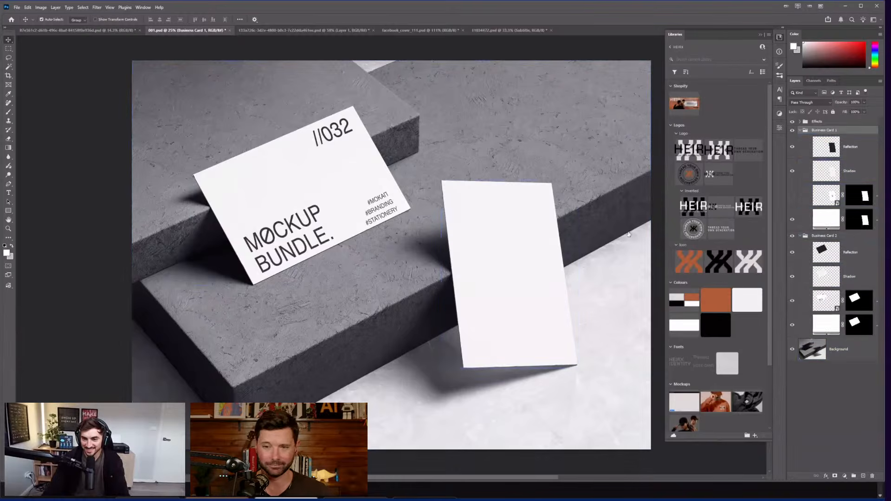
double_click(826, 195)
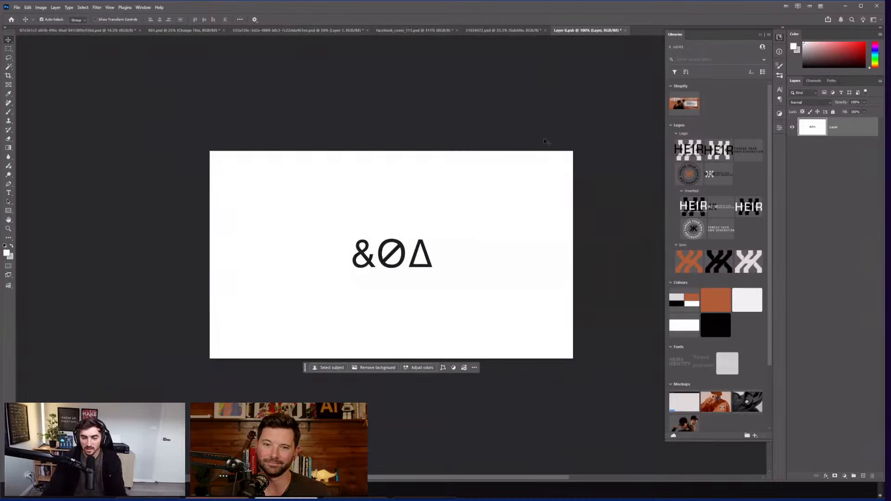
click(518, 30)
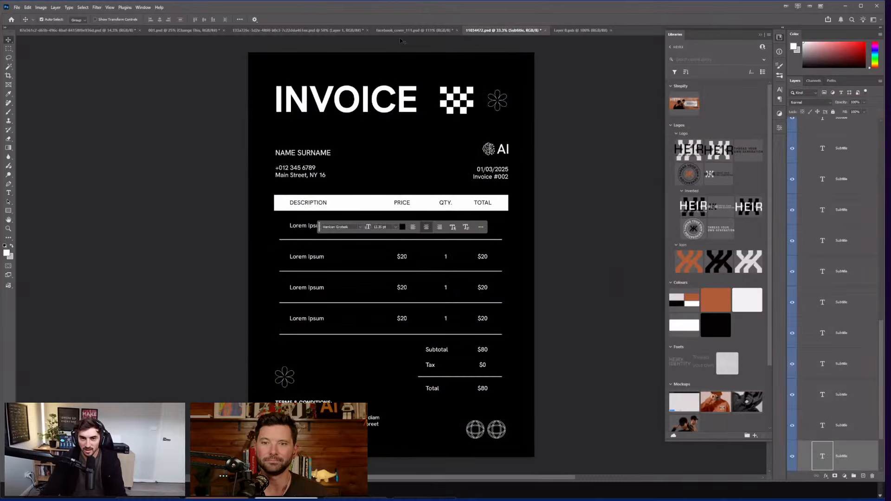
click(402, 31)
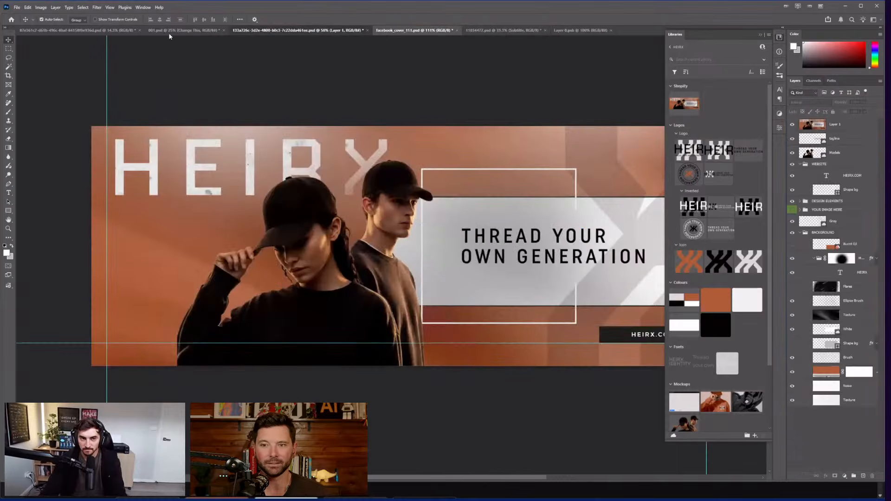
click(181, 31)
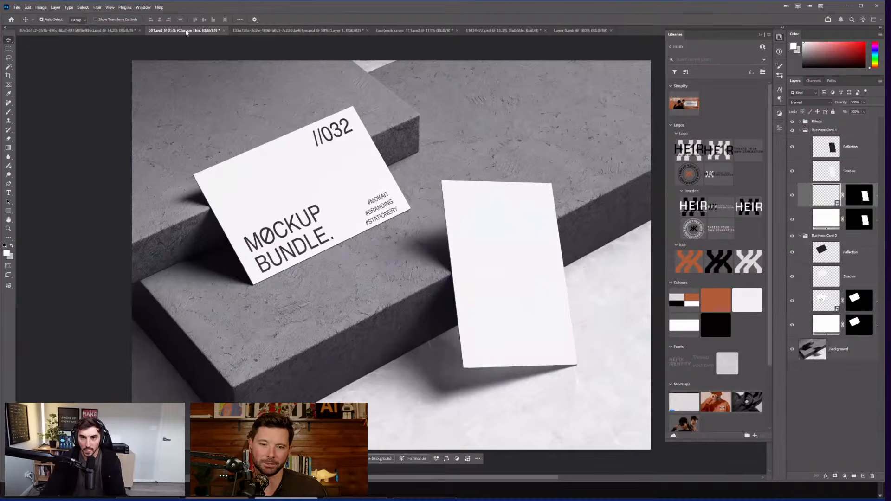
Step: Hide the MOCKUP BUNDLE design on the left card and open its smart object as Layer 01.psb
drag(554, 37, 547, 33)
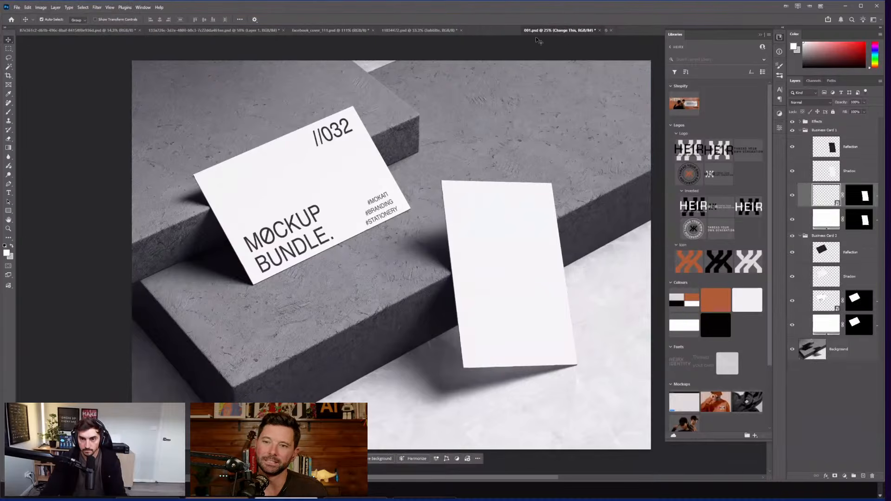
click(792, 300)
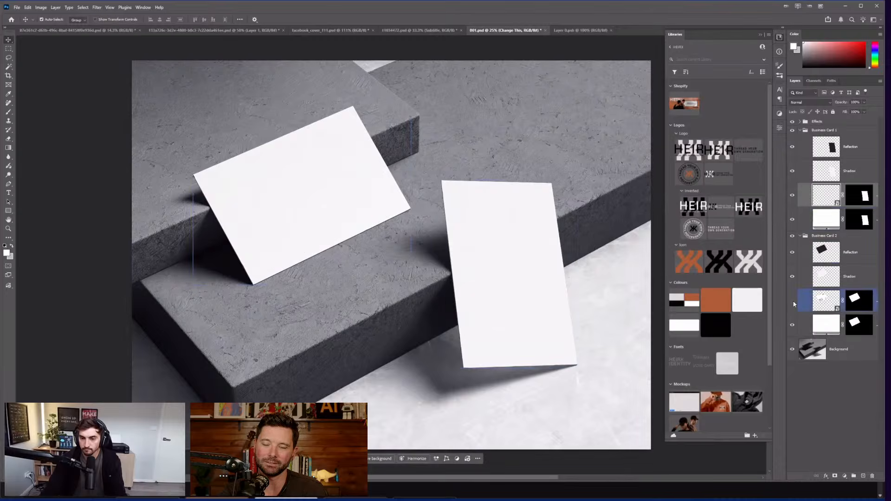
double_click(821, 302)
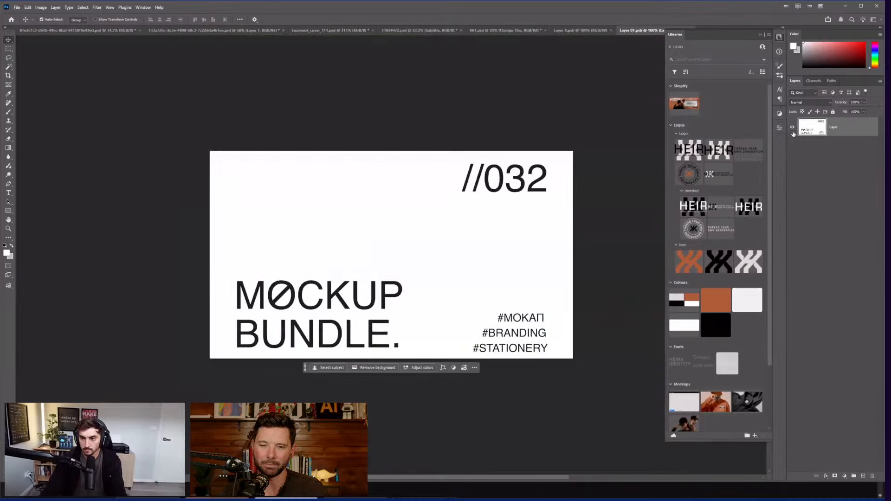
click(506, 31)
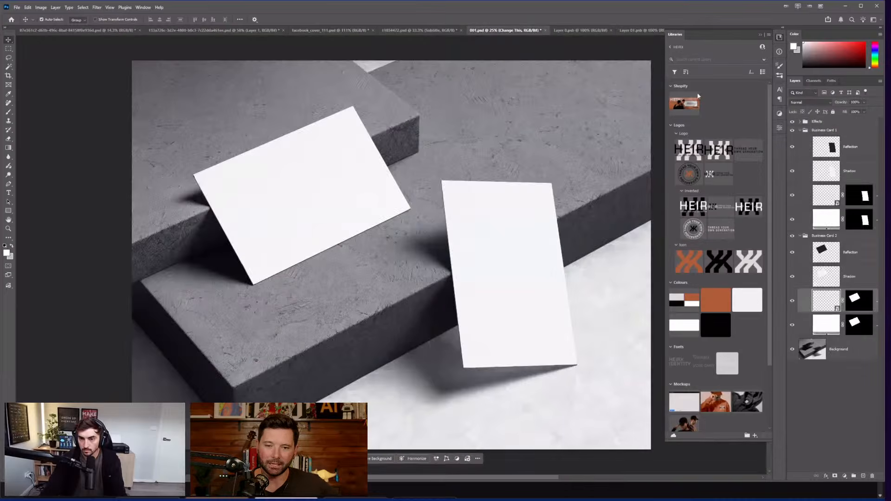
drag(592, 81, 551, 97)
scroll(550, 97, down, 1)
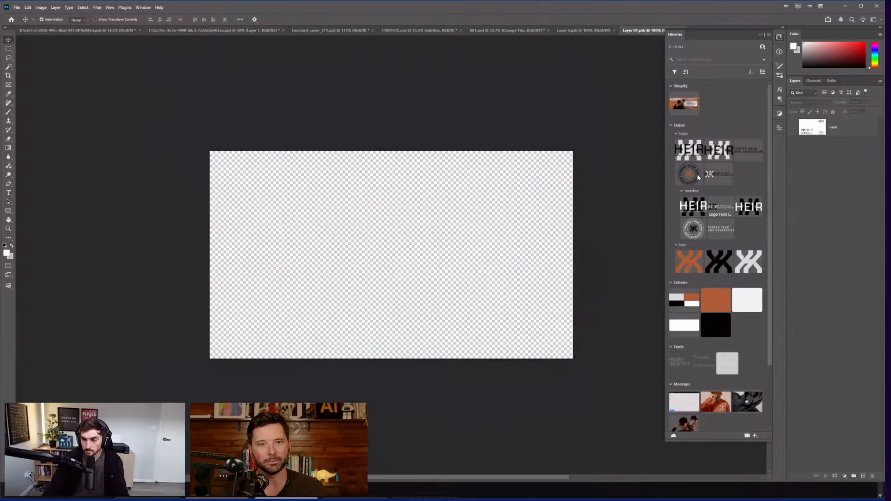
Step: Add a white Solid Color fill layer beneath the card's design layer
drag(747, 304, 377, 251)
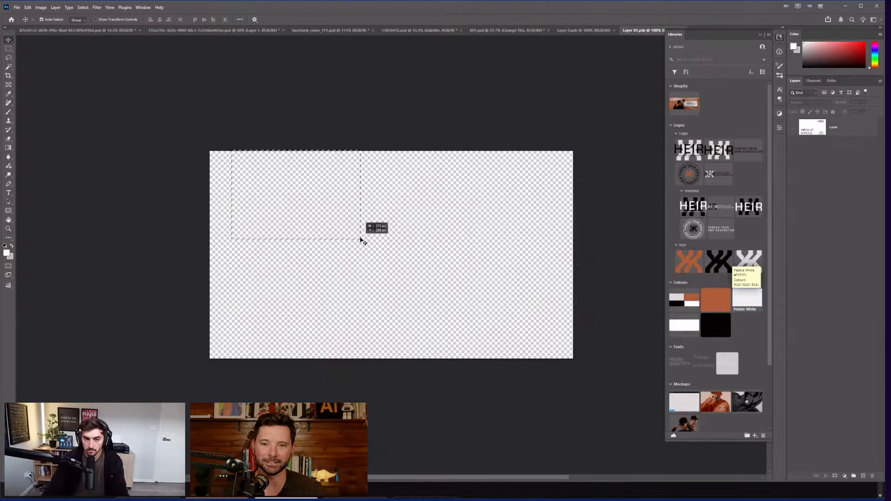
mouse_move(755, 302)
mouse_down()
mouse_move(711, 305)
mouse_move(768, 302)
mouse_up()
click(687, 328)
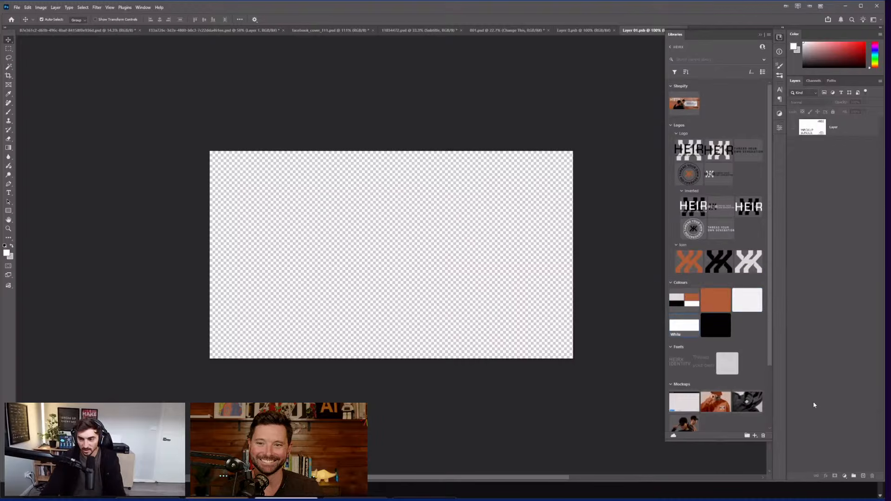
click(845, 477)
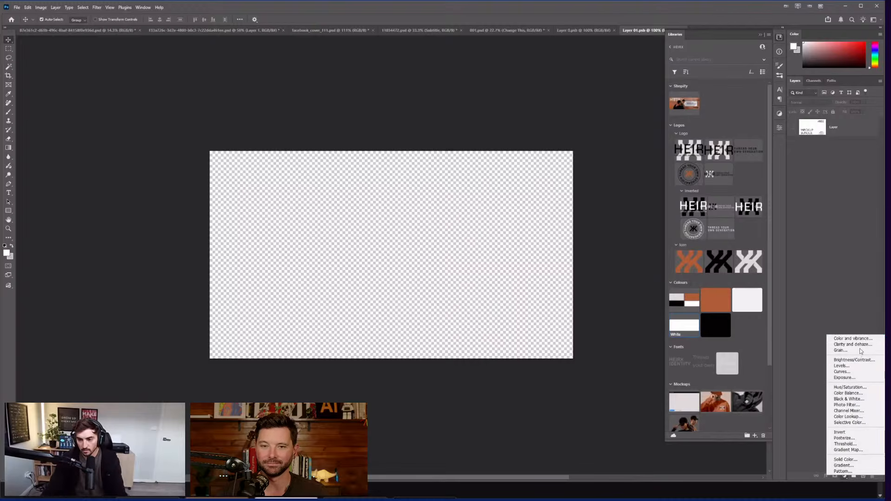
click(850, 338)
key(ctrl+z)
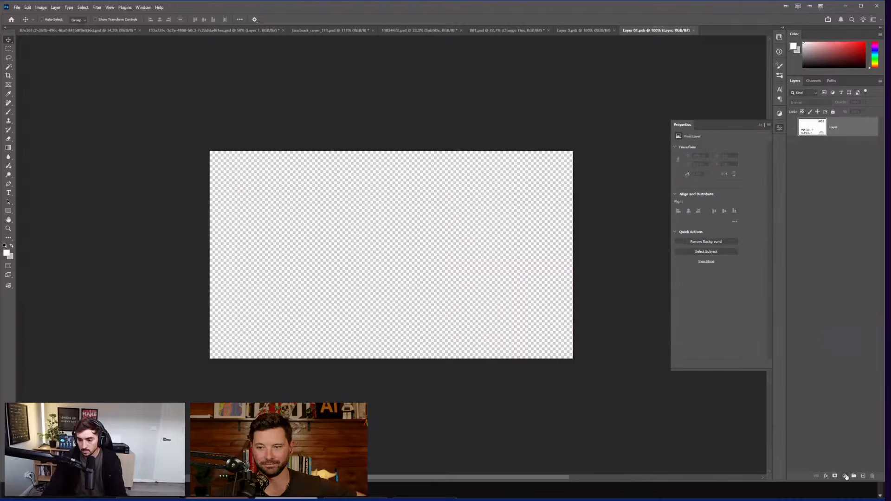
click(845, 476)
click(852, 342)
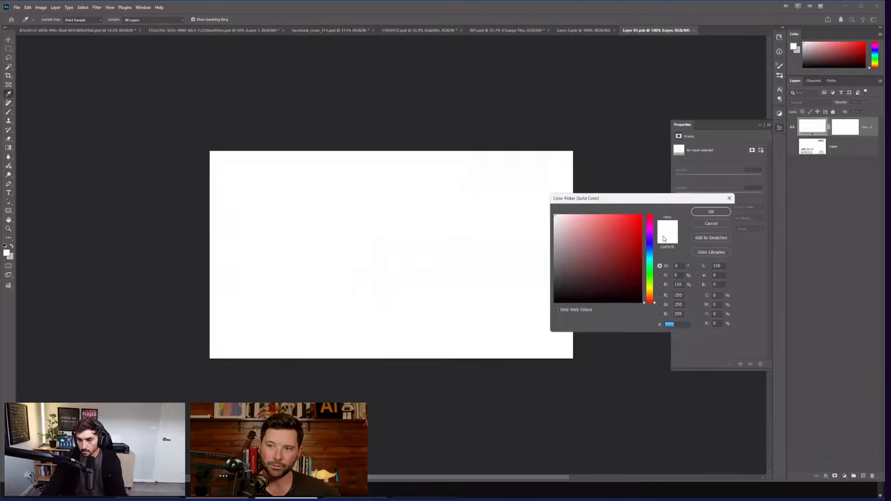
click(712, 212)
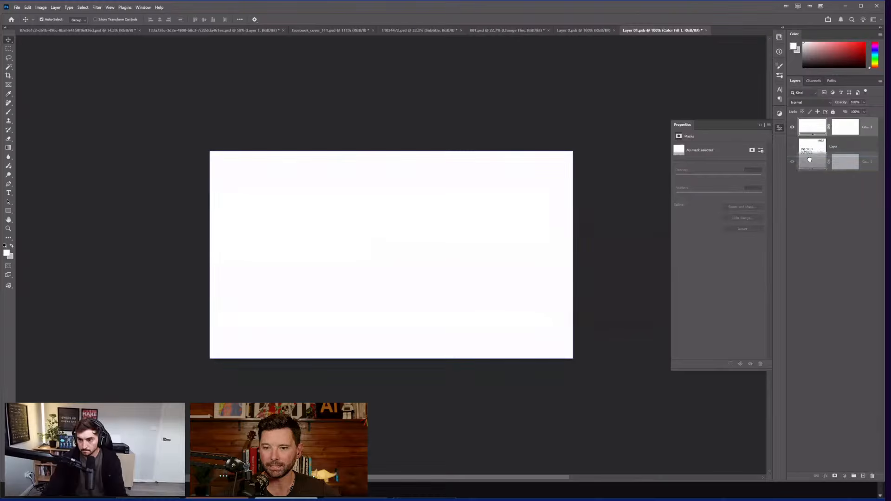
key(ctrl+bracketleft)
Step: Place the HEIR logo from the library at the card's centre and return to 001.psd
click(780, 38)
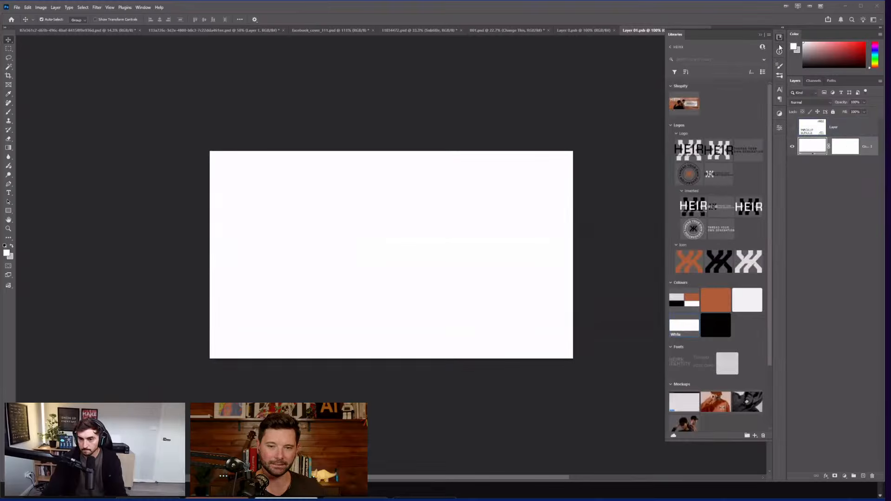
drag(699, 166, 389, 228)
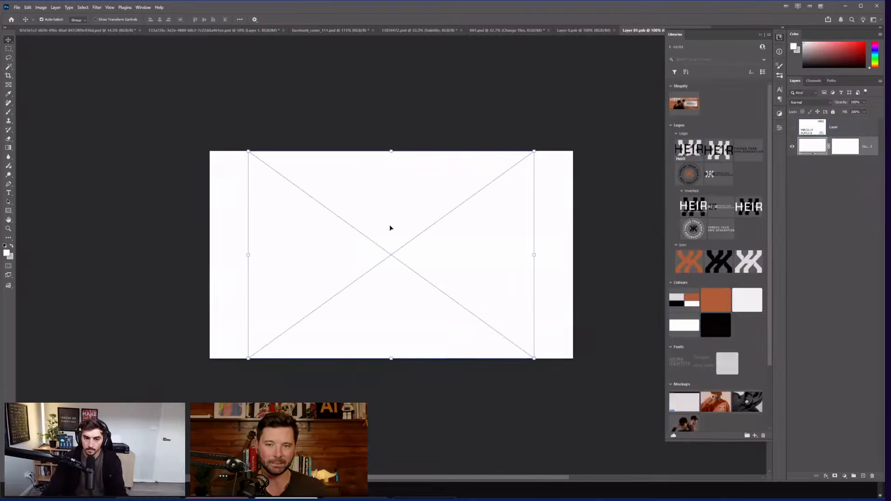
key(Return)
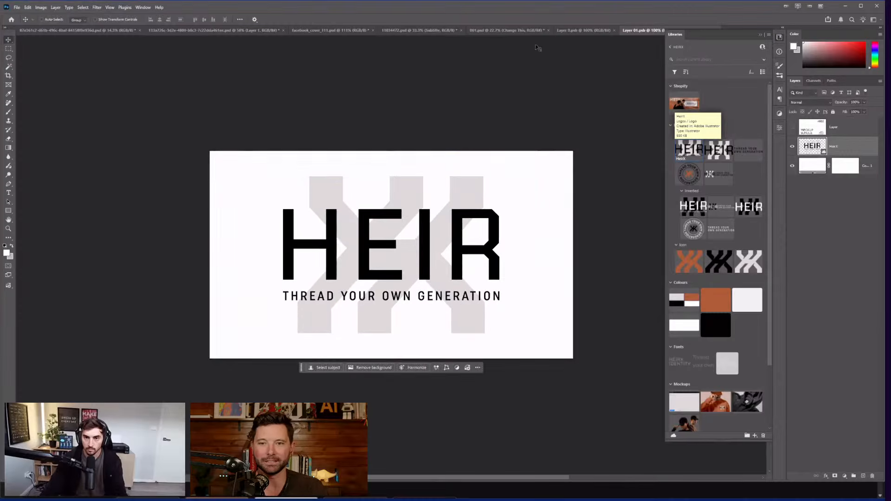
click(534, 30)
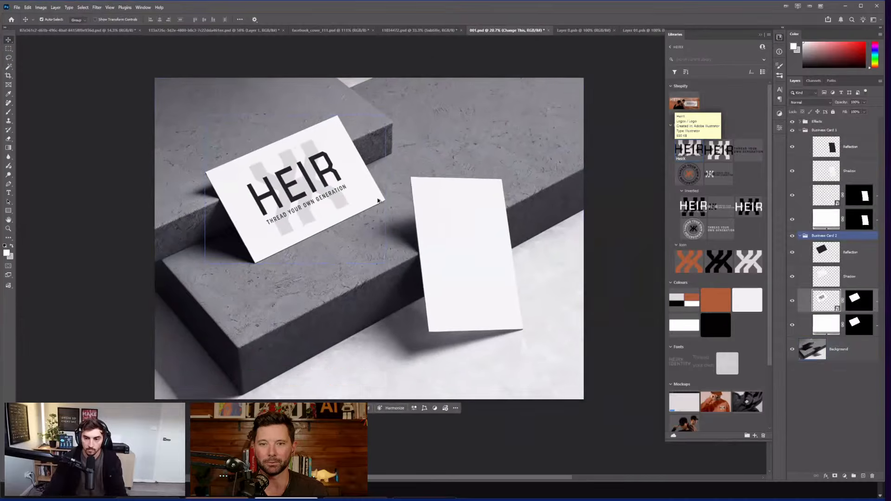
Step: Stamp all visible layers into a new layer and add it to the library
click(850, 171)
click(806, 358)
key(ctrl+shift+alt+e)
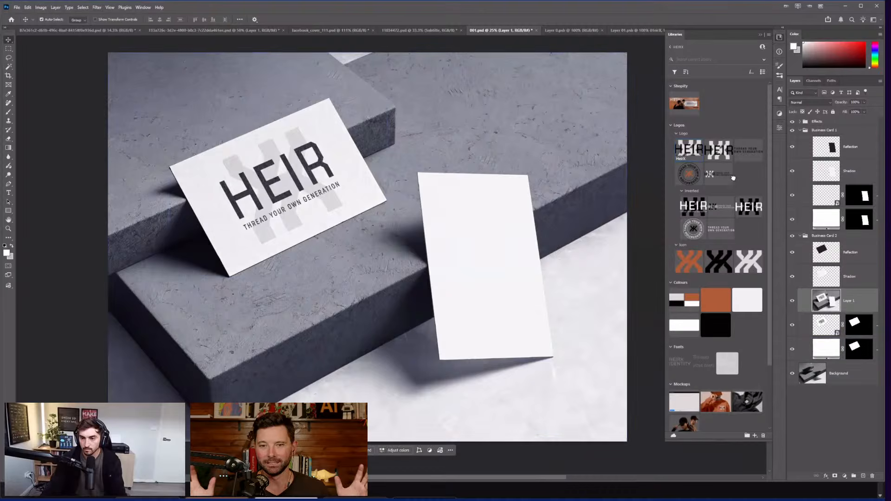
drag(818, 349, 715, 97)
Step: Export the merged layer as a PNG named BUSINES CARD into Downloads
right_click(817, 128)
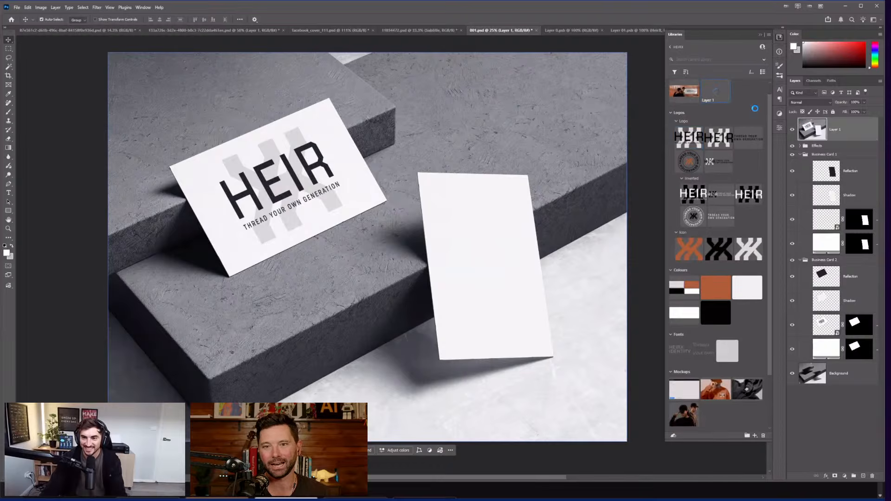
key(ctrl+shift+alt+apostrophe)
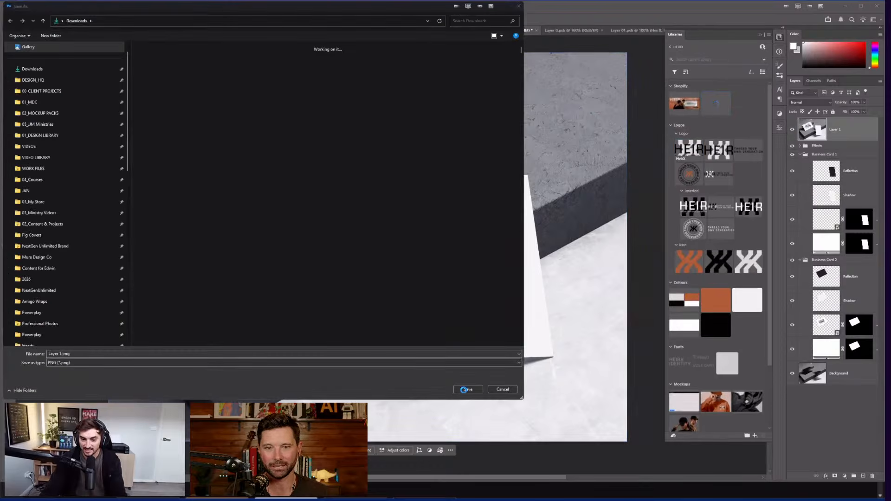
click(467, 389)
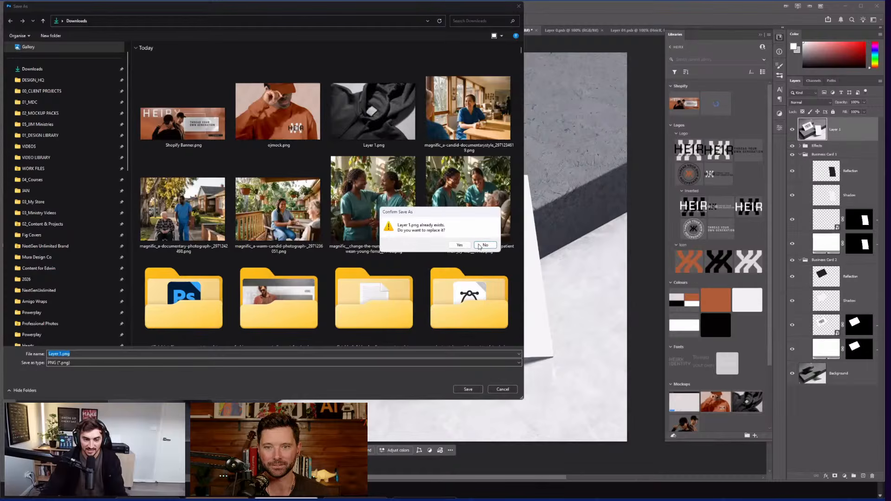
click(480, 246)
click(57, 353)
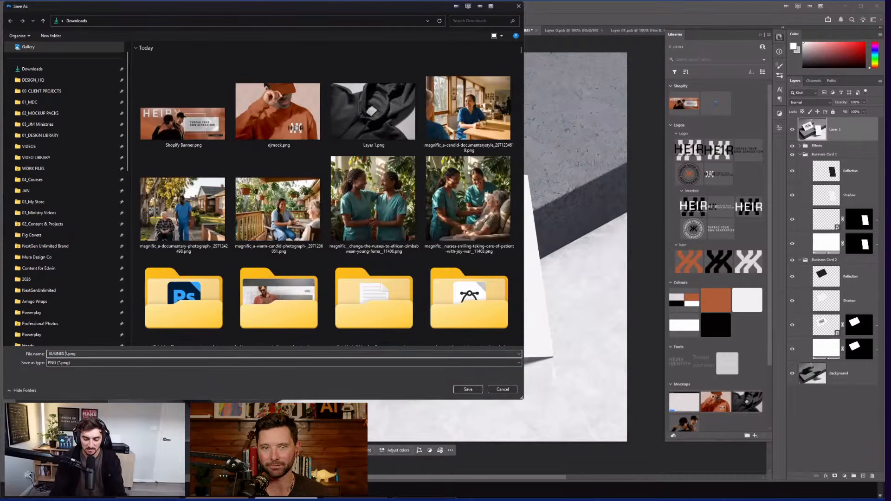
key(Return)
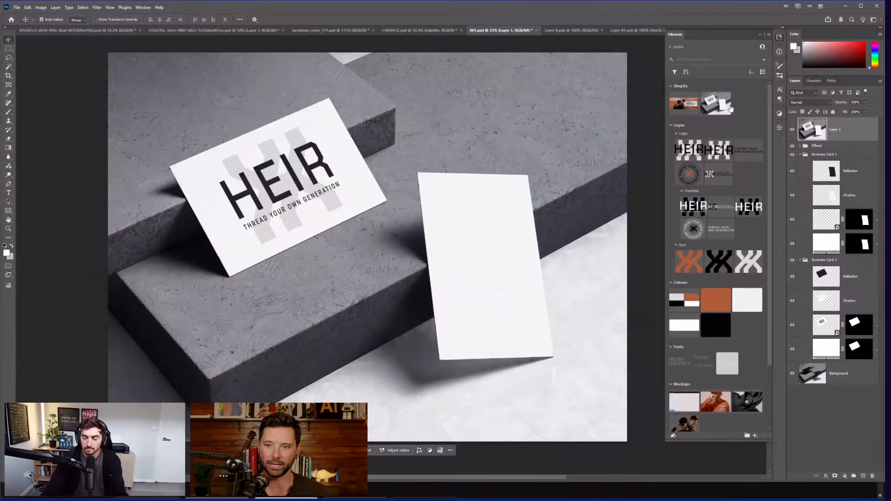
key(super)
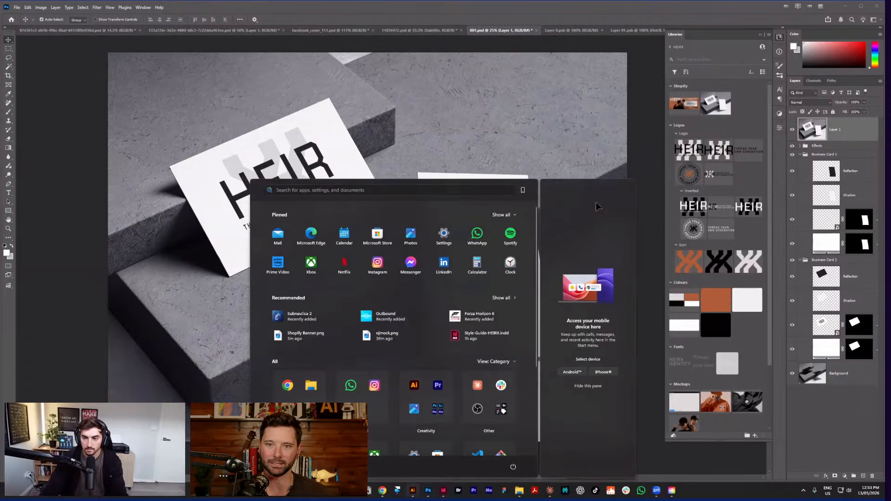
Step: In the HEIRX_LogoDeck document, place the business-card mockup image on the empty slide and enlarge it
click(442, 491)
click(155, 46)
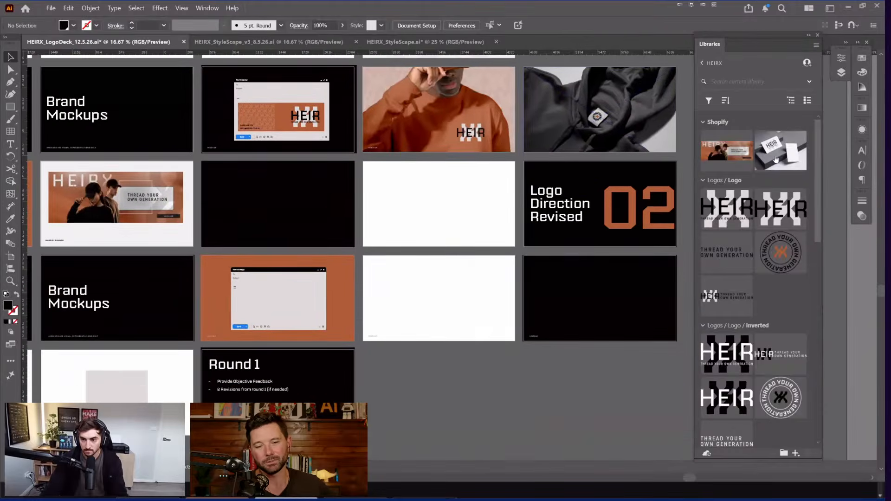
click(482, 230)
key(ctrl+equal)
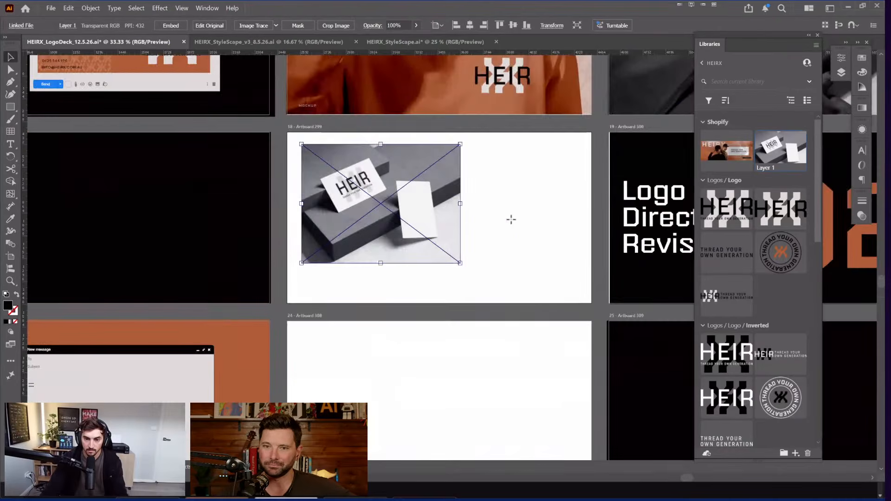
mouse_move(512, 218)
mouse_down()
mouse_move(528, 159)
mouse_move(619, 123)
mouse_move(287, 304)
mouse_move(419, 209)
mouse_up()
Step: Clip the card image with Ctrl+7, then scale it up and reposition it inside the crop
key(v)
key(ctrl+7)
drag(592, 304, 678, 356)
drag(548, 219, 584, 268)
Step: Stretch a rectangle over the whole slide and clip the image to it
key(m)
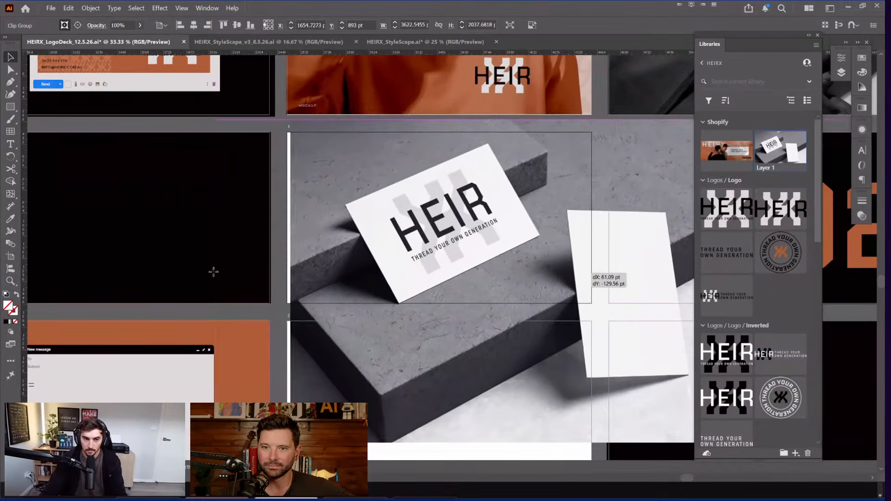
scroll(222, 297, right, 2)
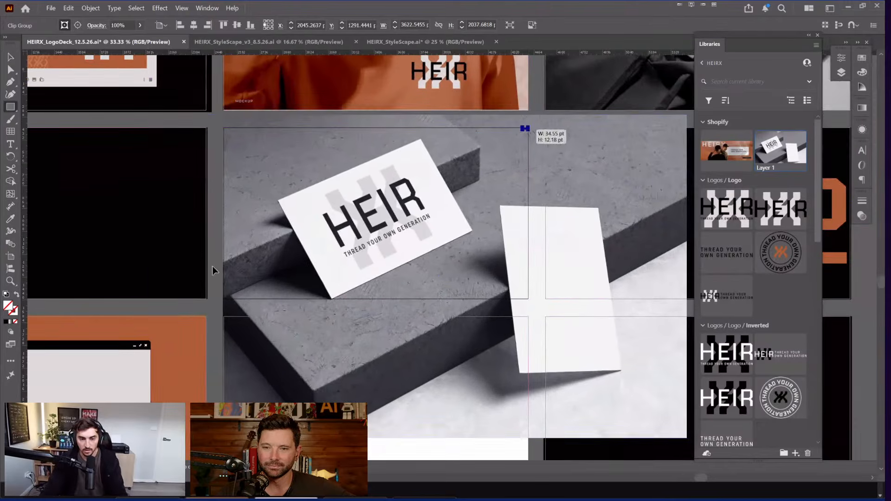
drag(354, 199, 224, 298)
key(ctrl+7)
Step: Hide the panels and zoom out to review the mockup among the surrounding slides
key(Tab)
drag(360, 268, 633, 259)
key(ctrl+minus)
drag(515, 220, 556, 297)
scroll(517, 329, left, 5)
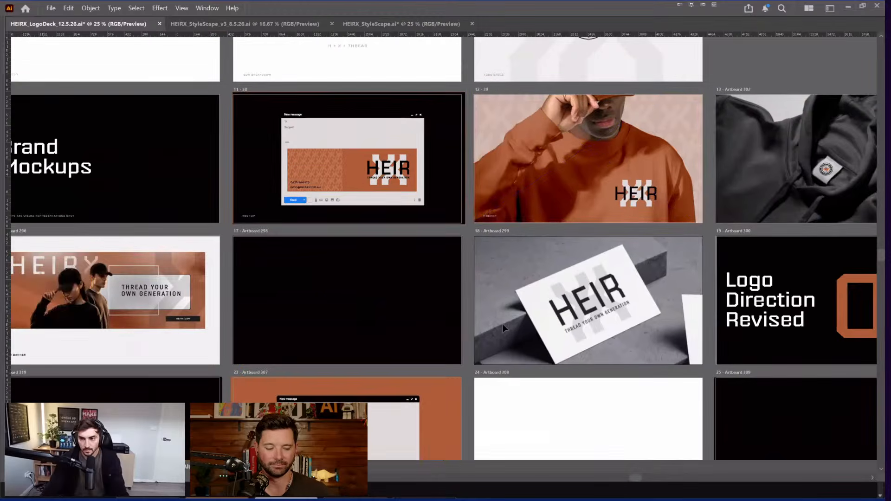
scroll(502, 324, down, 3)
scroll(502, 324, right, 2)
click(501, 321)
key(ctrl+minus)
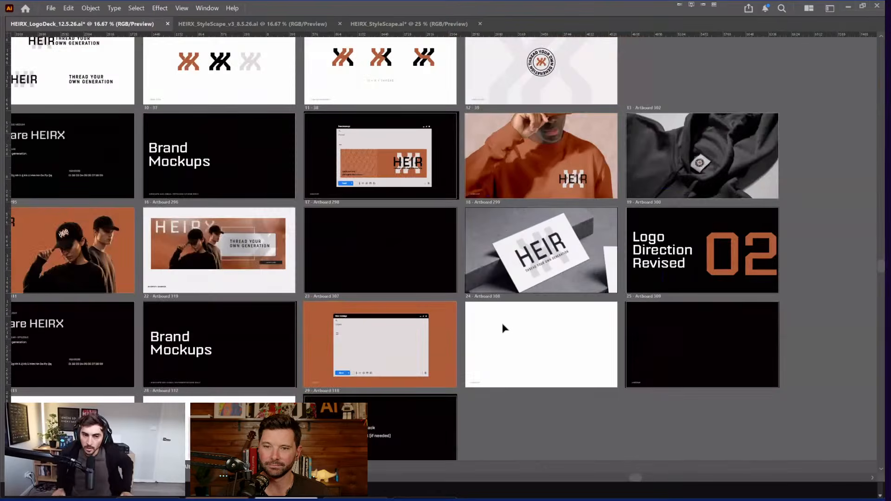
key(Tab)
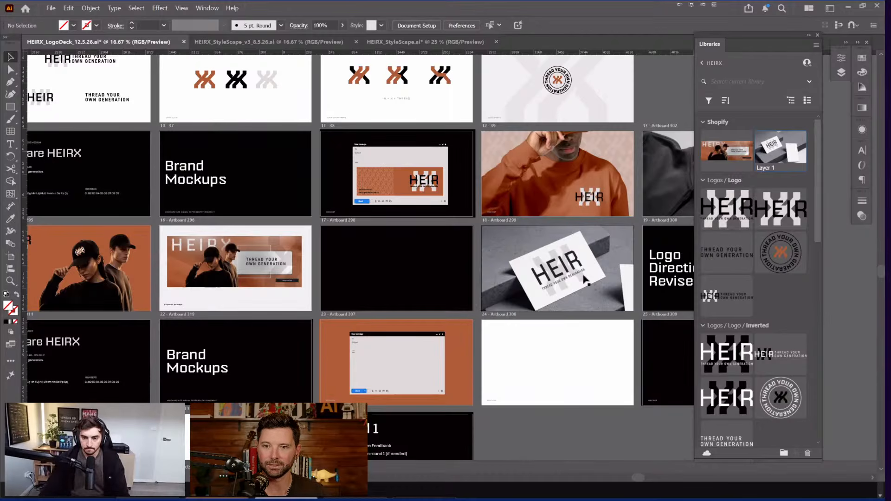
key(Tab)
scroll(469, 273, right, 2)
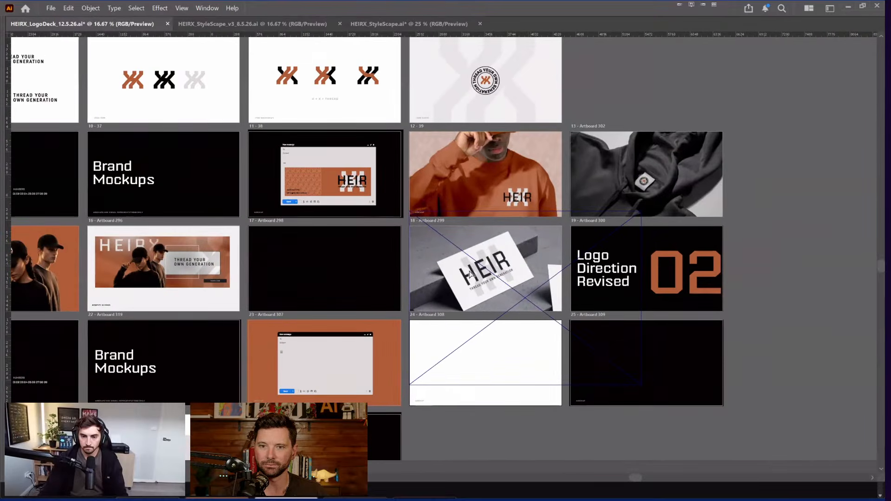
scroll(470, 274, right, 1)
scroll(516, 286, up, 1)
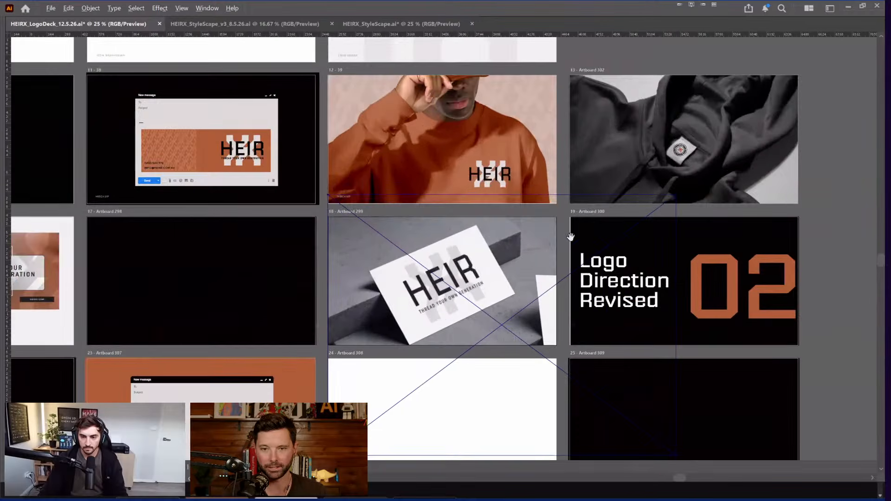
key(ctrl+equal)
key(ctrl+minus)
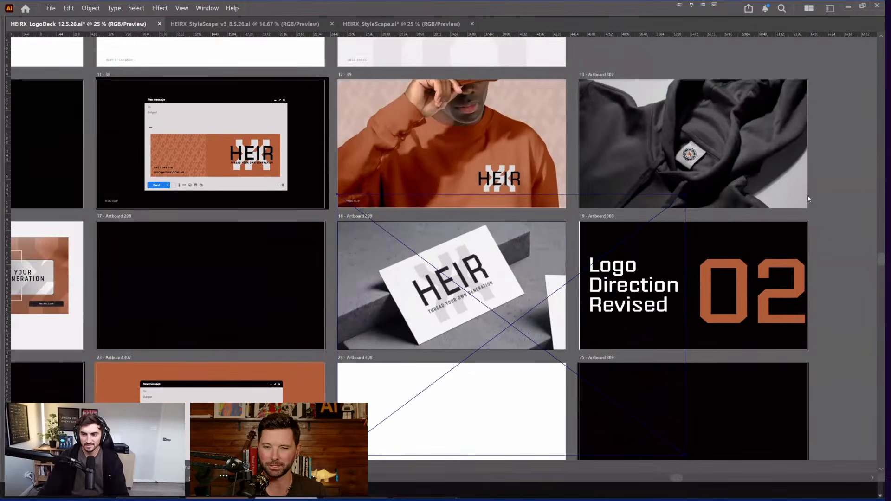
scroll(809, 199, right, 1)
click(748, 218)
key(Tab)
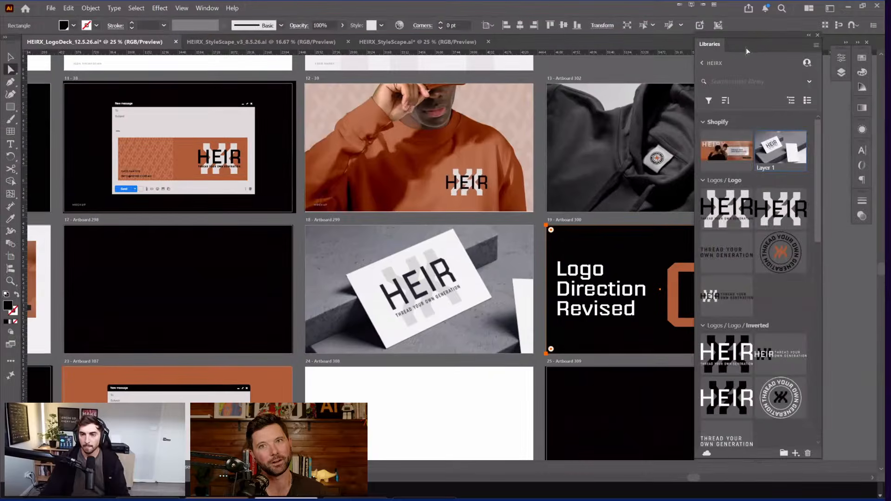
key(Tab)
scroll(576, 108, left, 2)
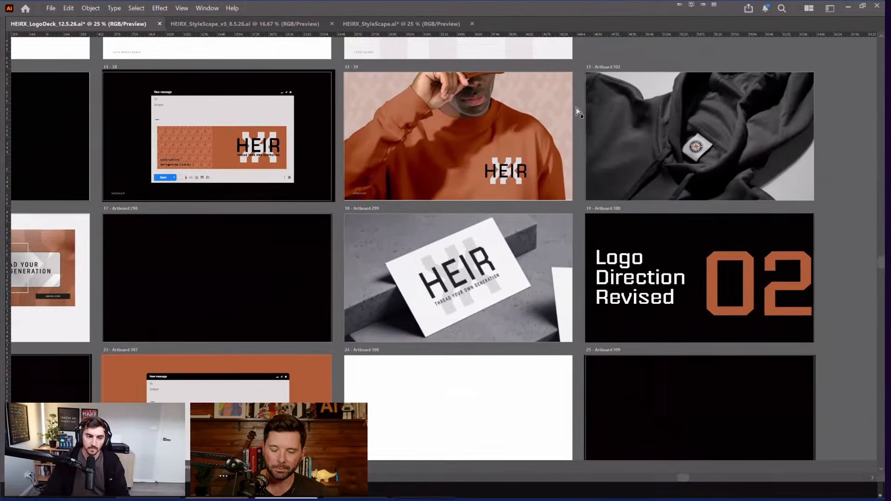